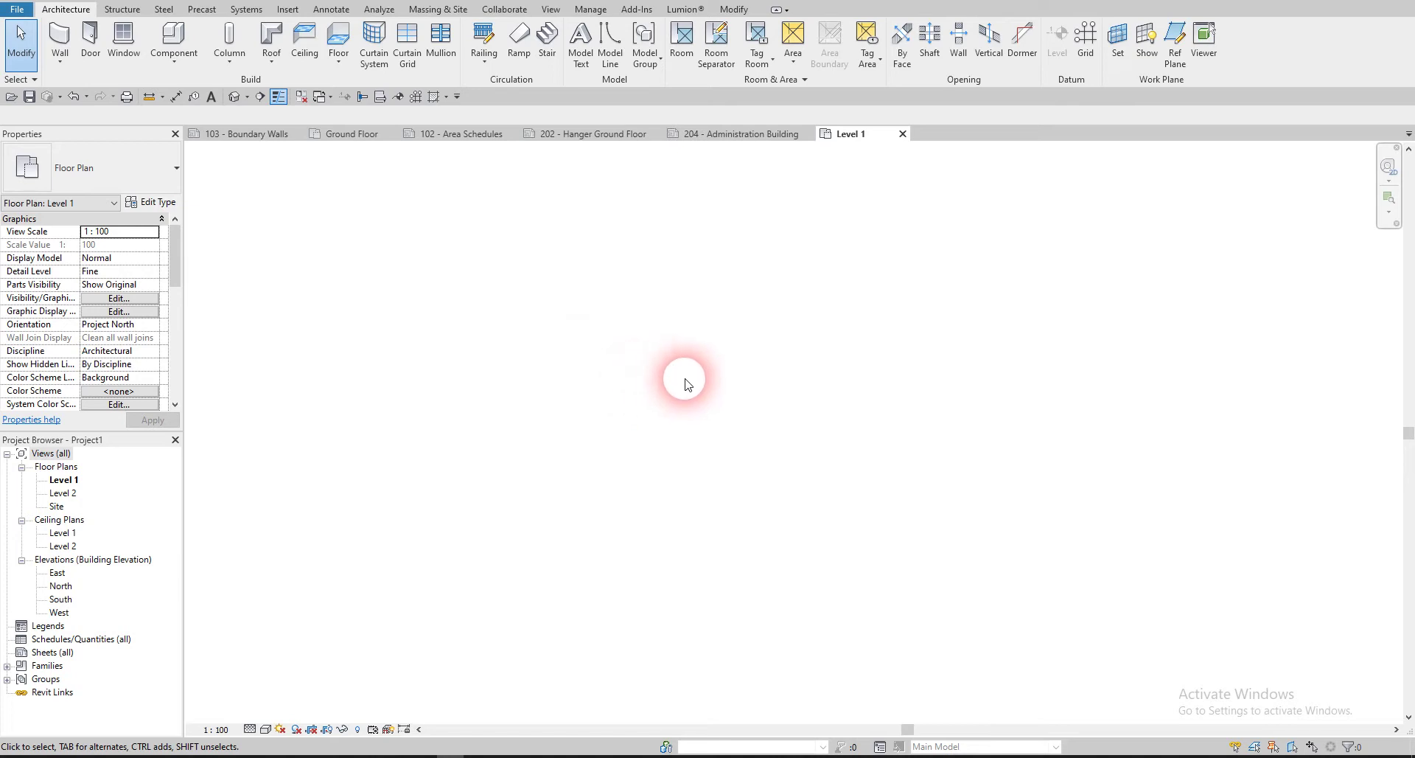
- Draw a closed rectangle of chained detail lines in the Level 1 floor plan
key(d)
key(l)
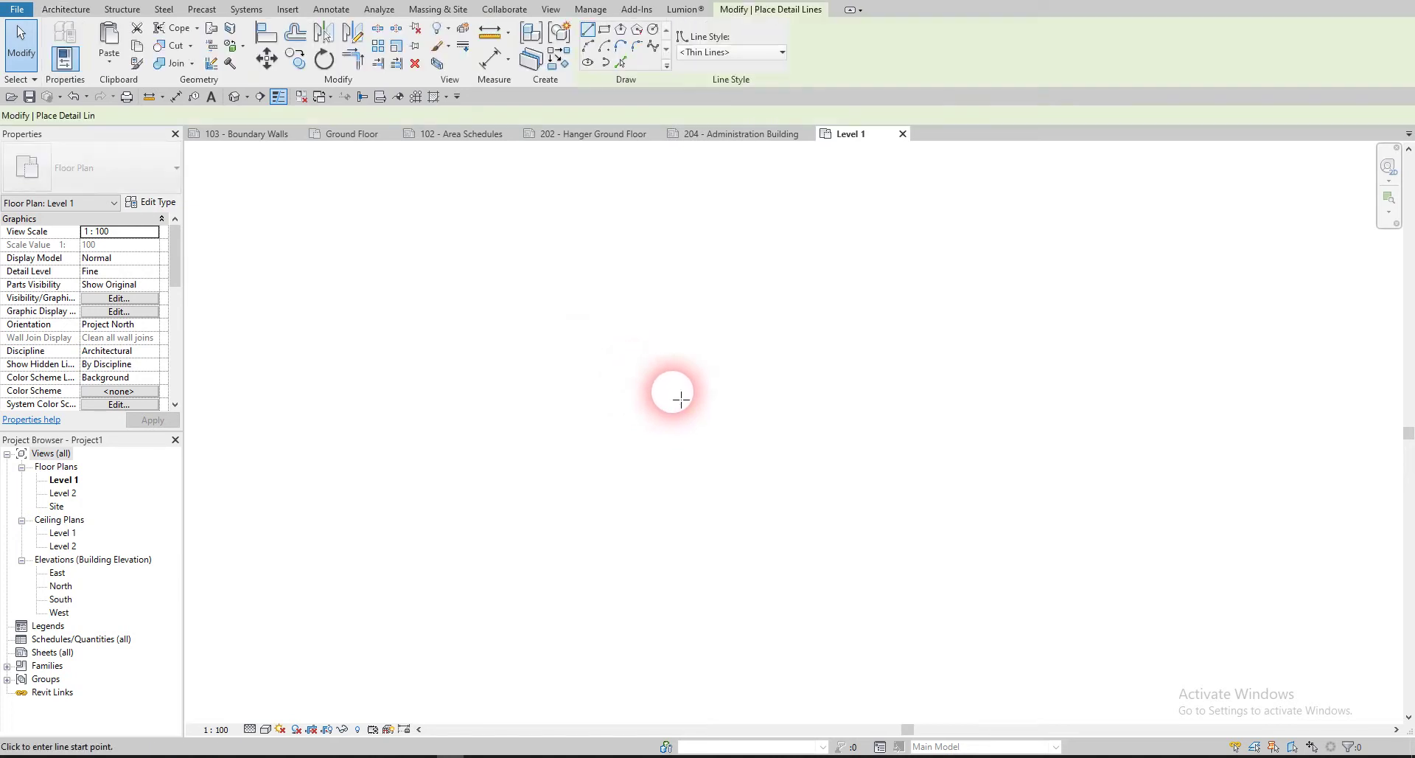
click(760, 351)
click(466, 351)
click(464, 556)
click(760, 556)
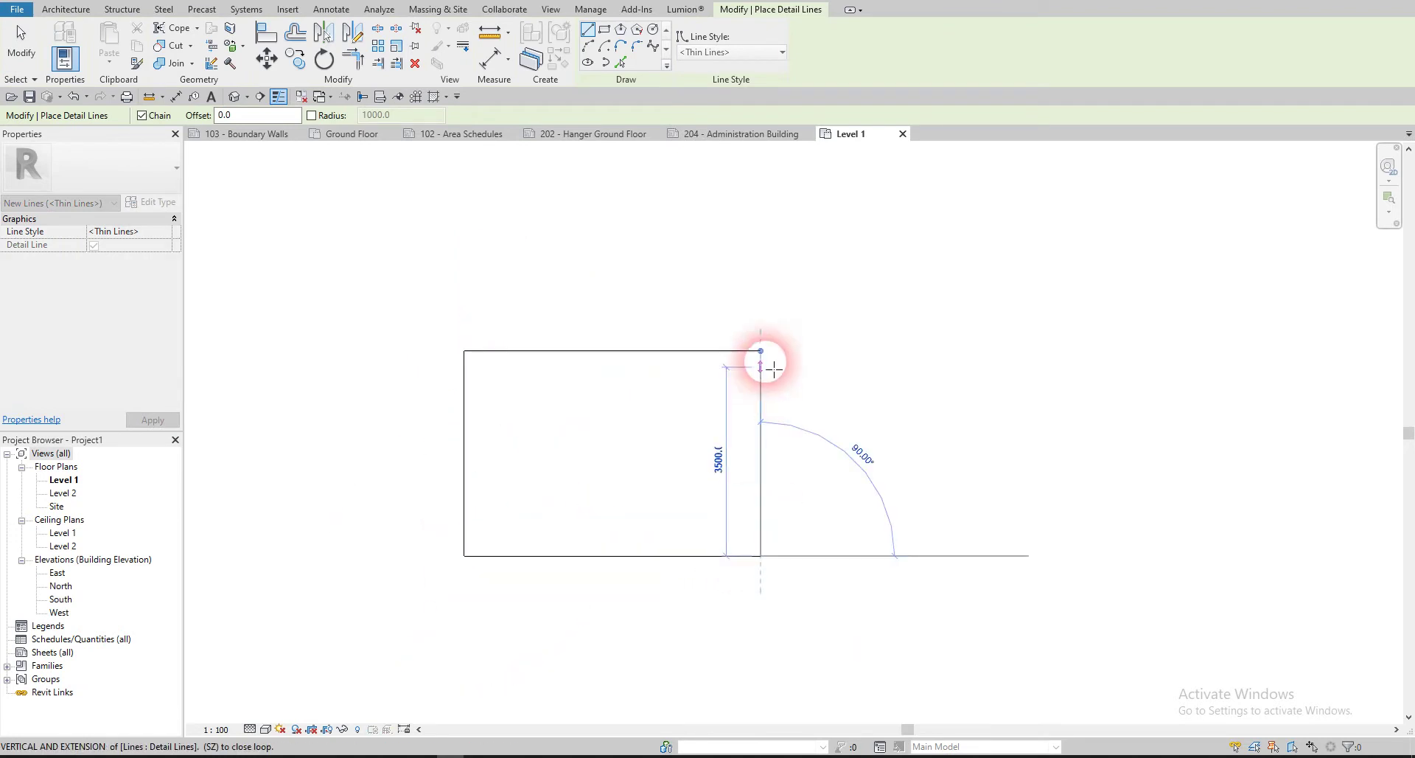
click(760, 351)
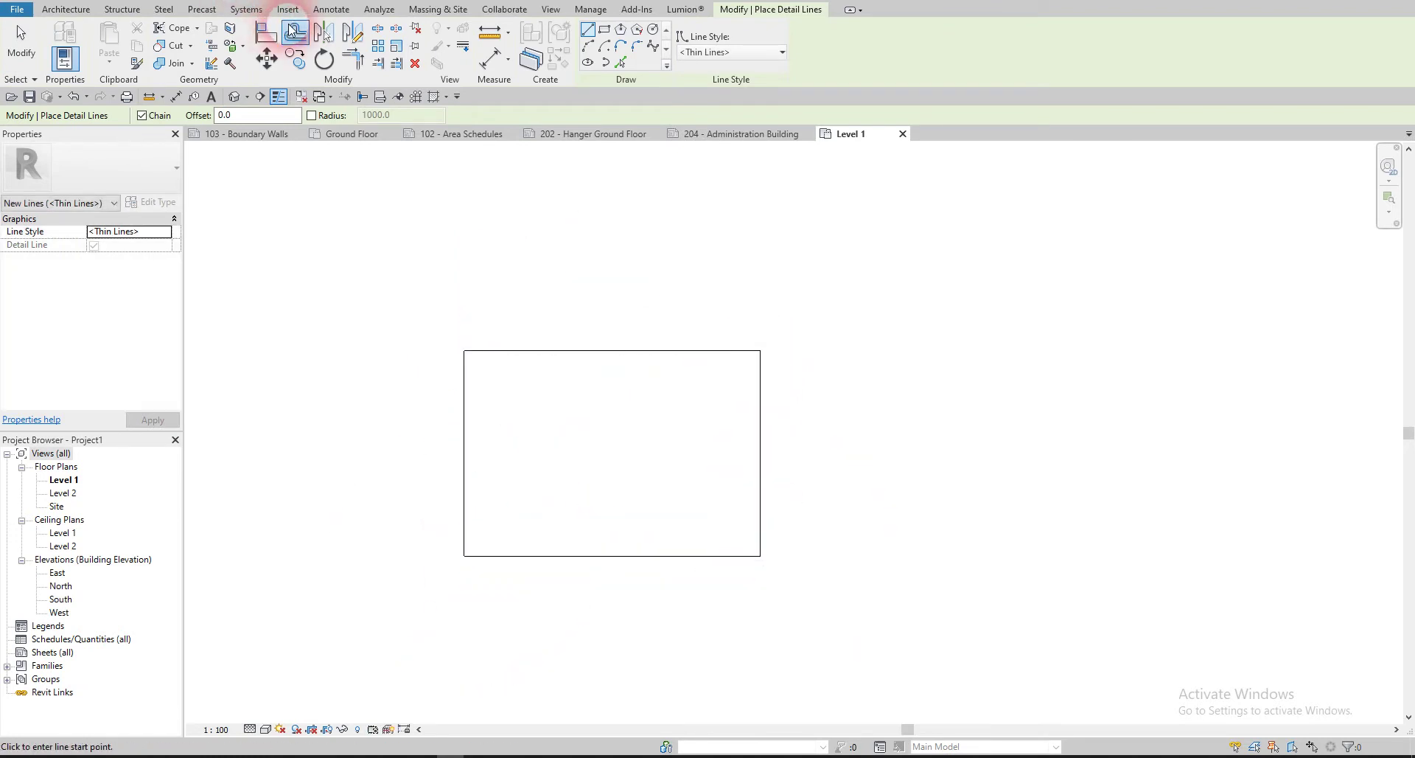
- Offset the entire detail-line rectangle inward by 50, keeping the original as a copy
click(293, 31)
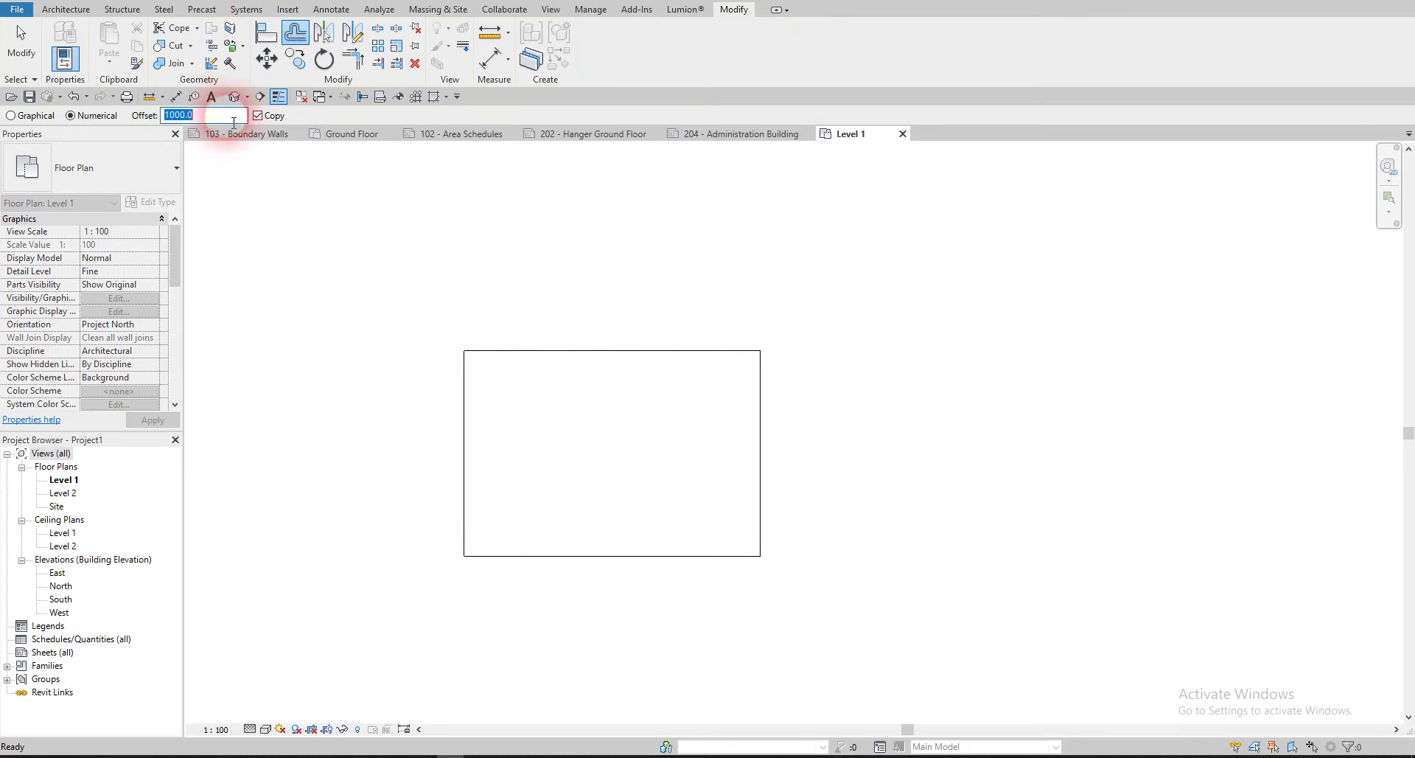
text(5)
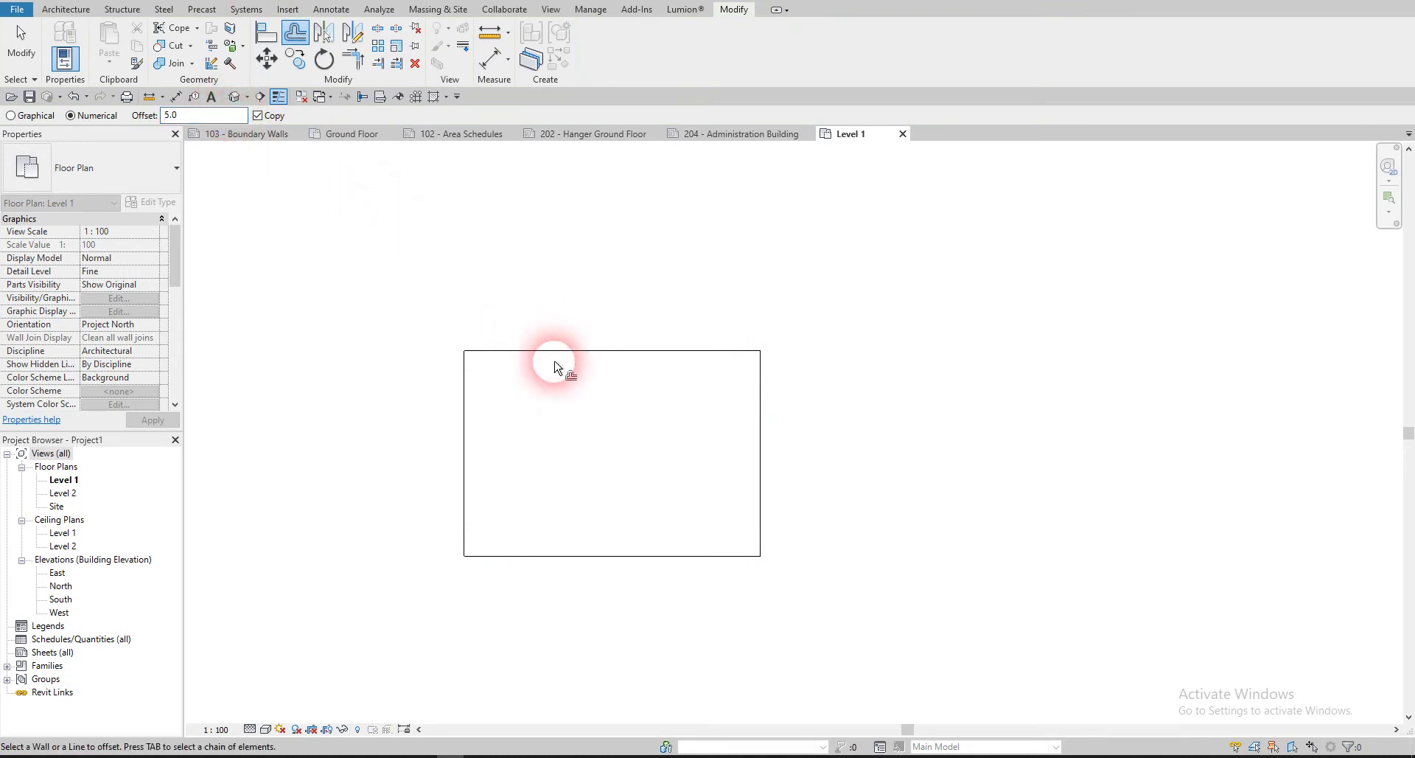
click(497, 348)
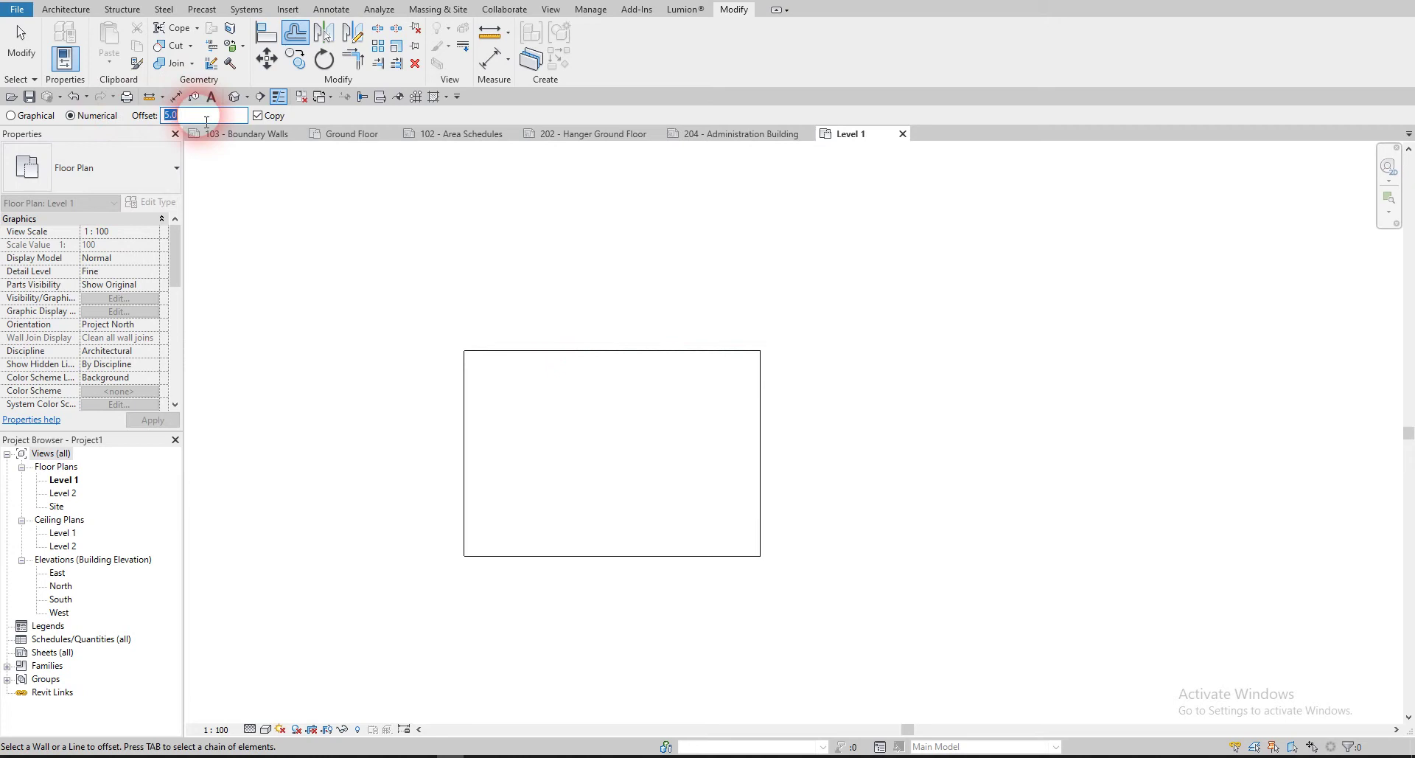
text(50)
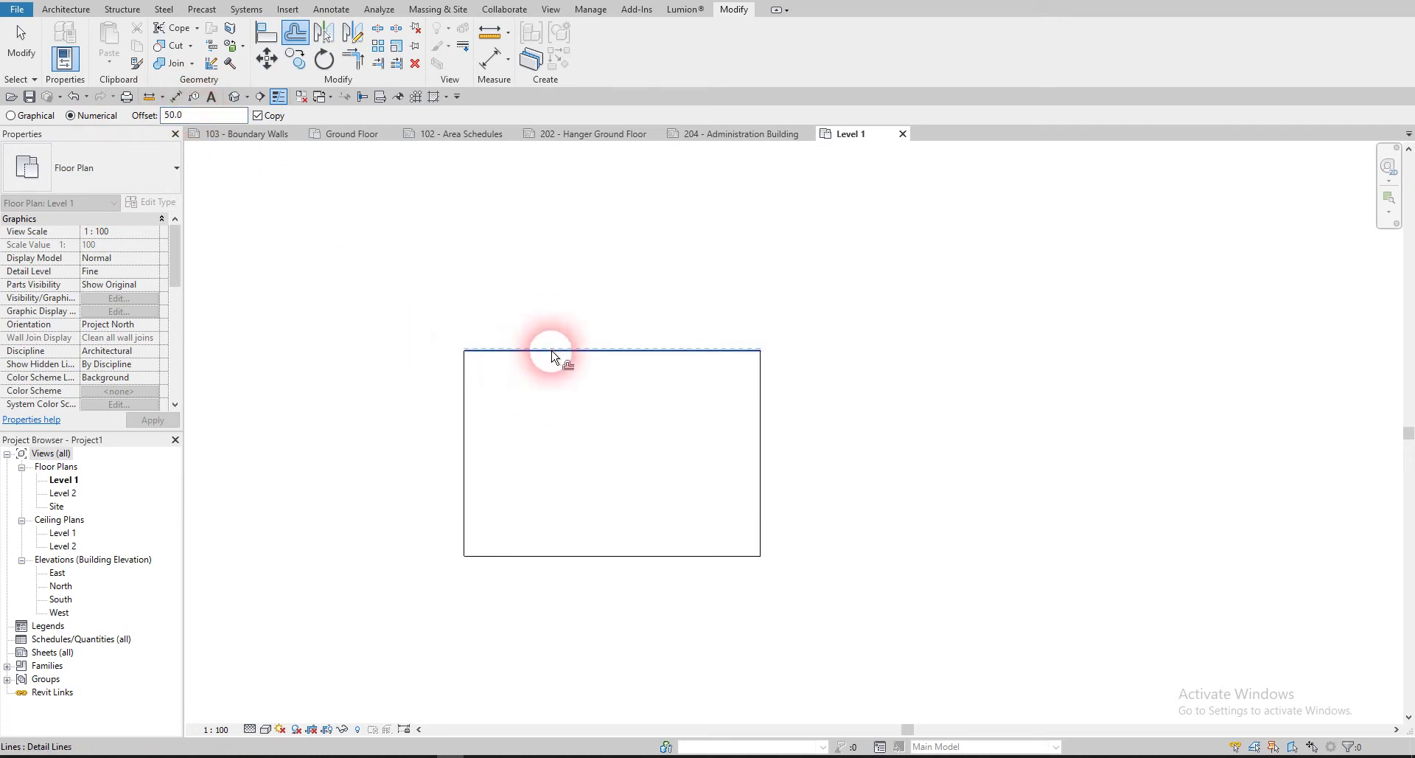
click(553, 357)
key(Escape)
scroll(722, 357, up, 3)
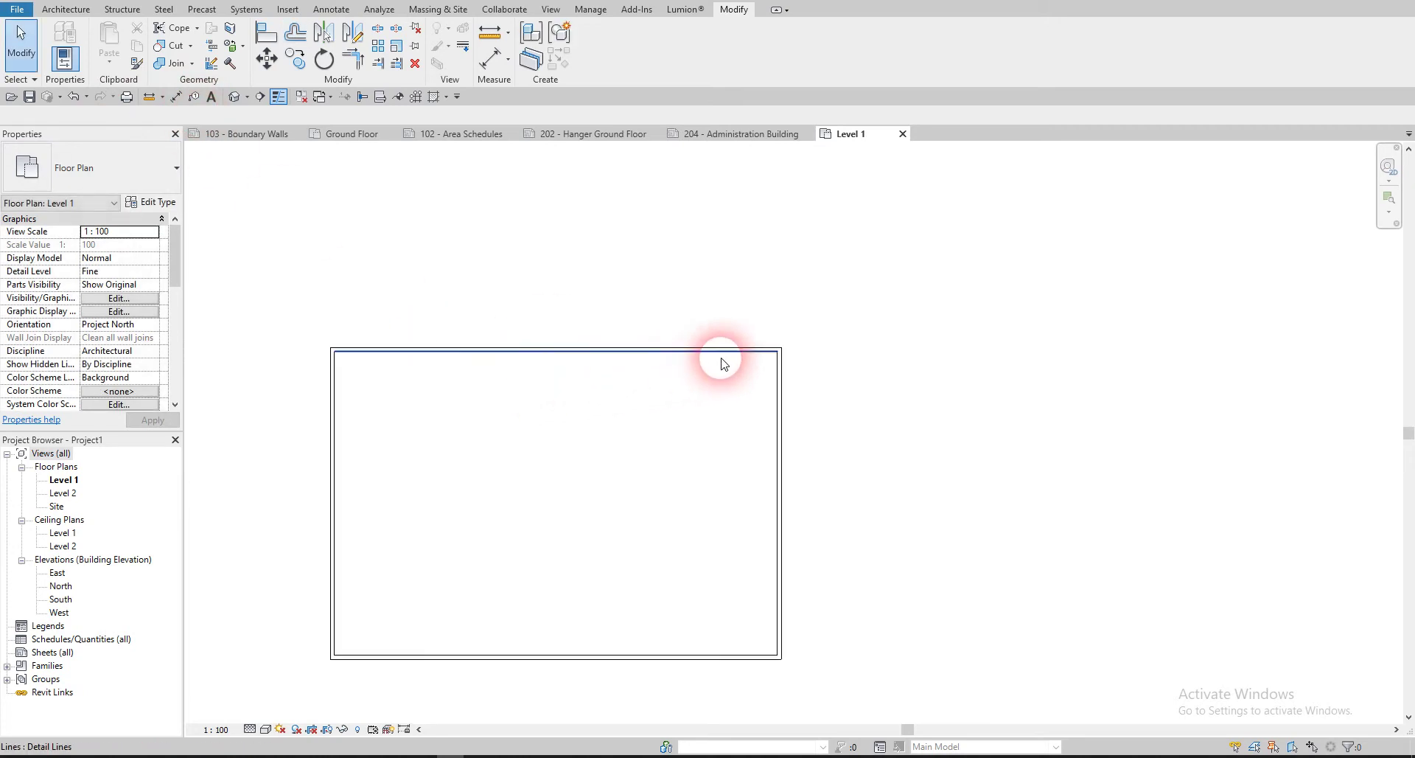
- Move the inner rectangle's top line down to widen the gap below the outer top line
scroll(589, 254, down, 2)
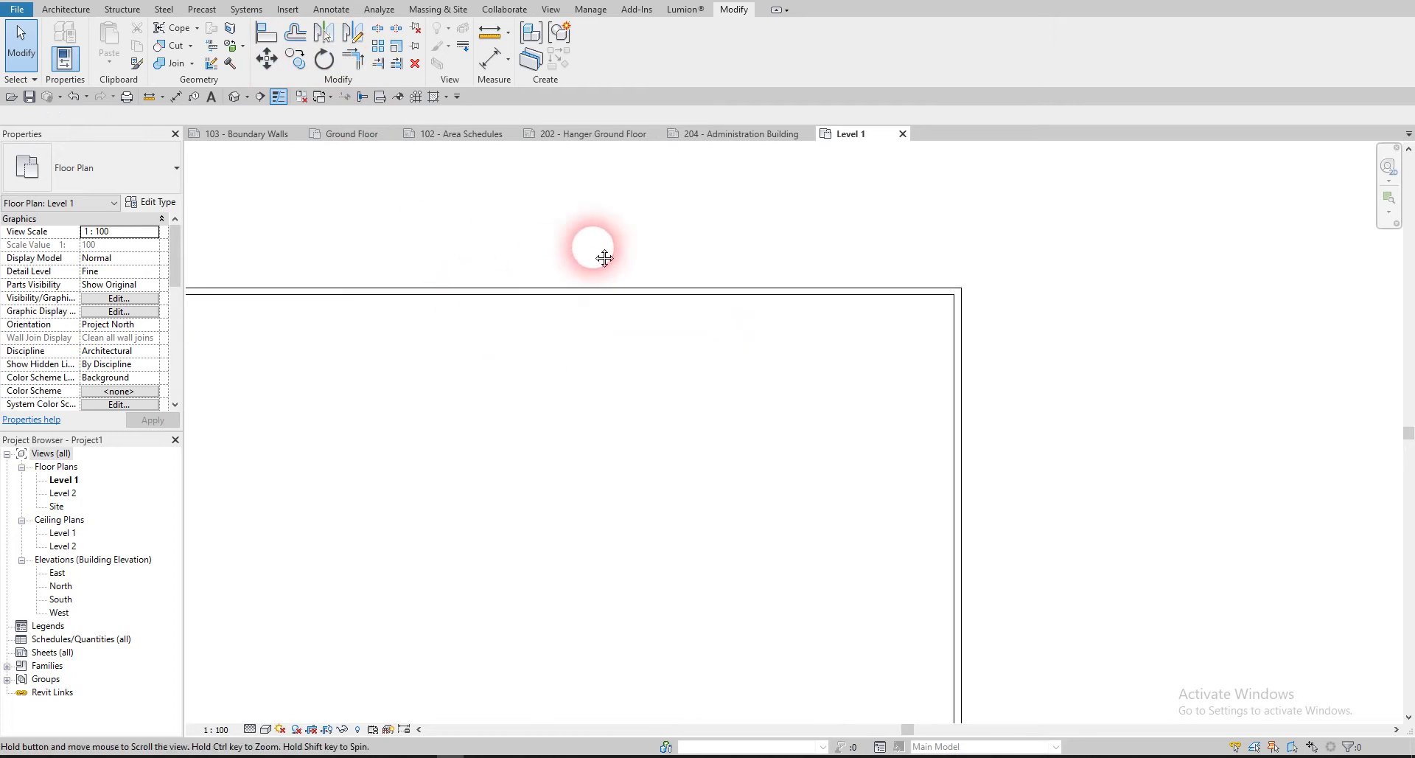
drag(583, 291, 575, 332)
click(572, 369)
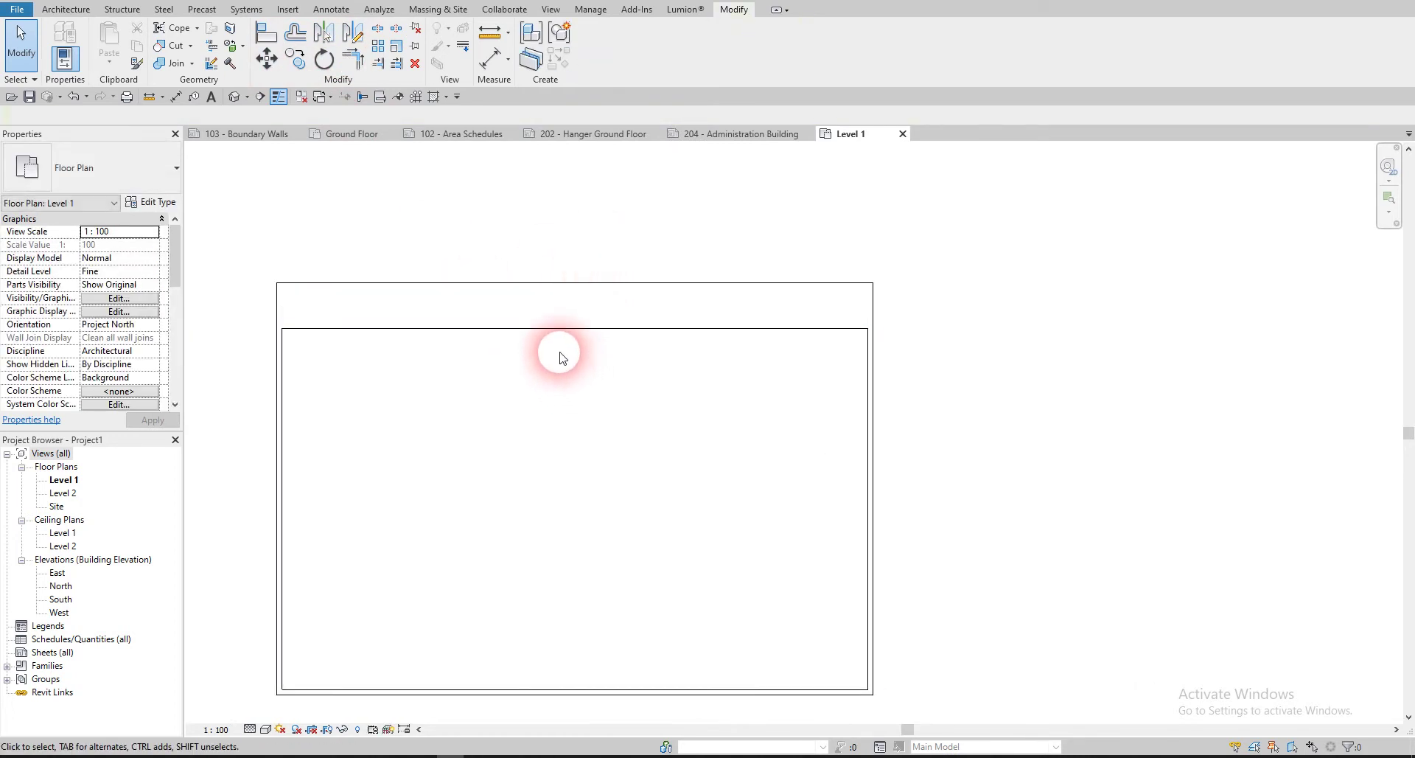
- Draw two connected detail lines boxing off the upper-right corner of the inner rectangle
key(d)
key(l)
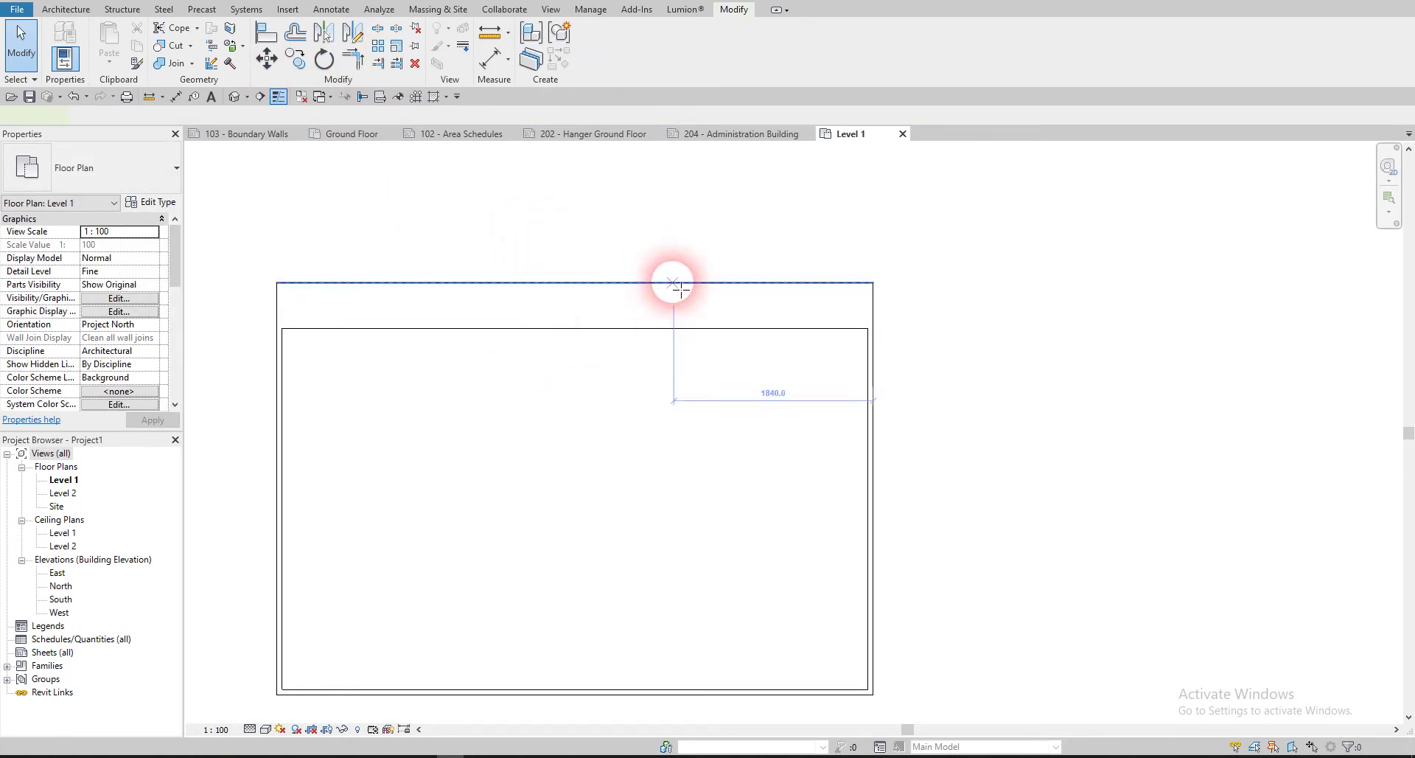
click(867, 389)
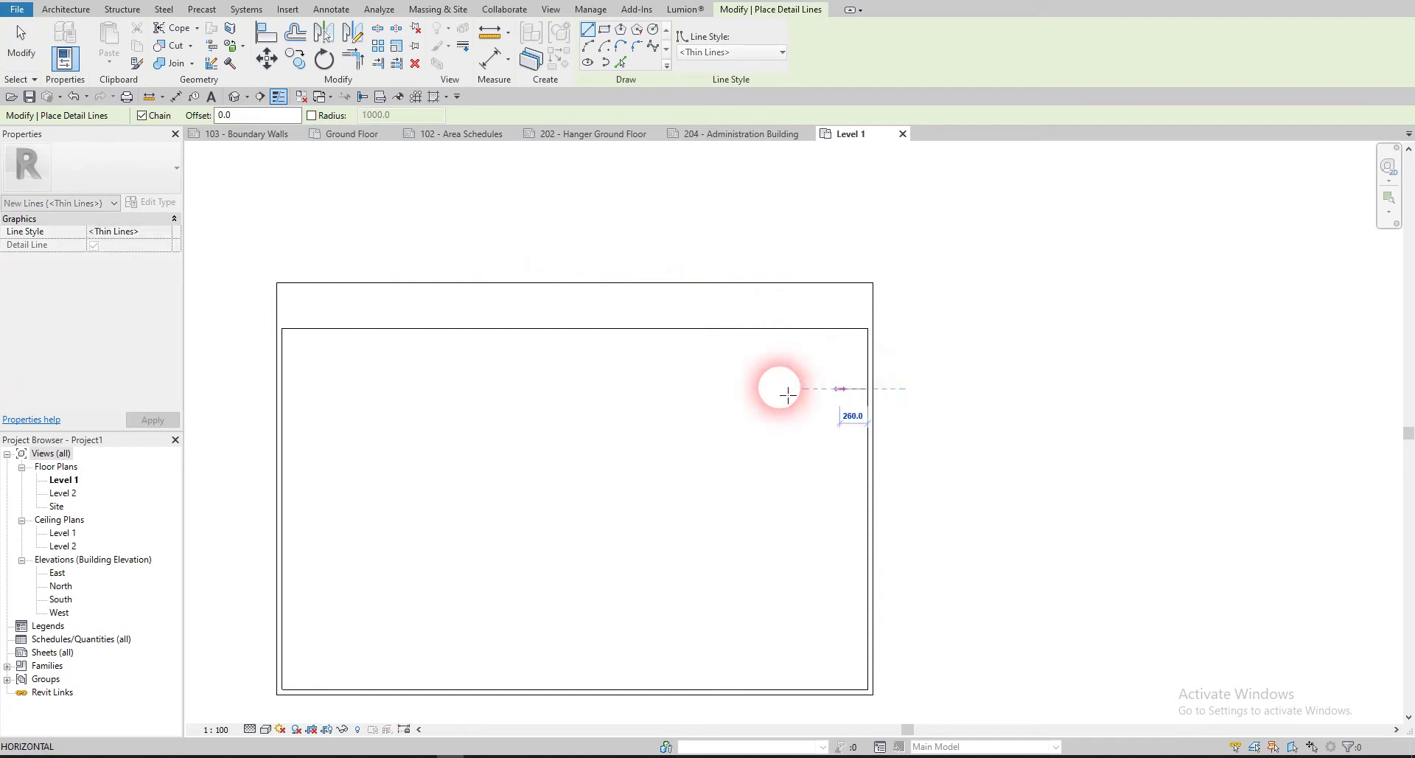
click(628, 389)
click(628, 329)
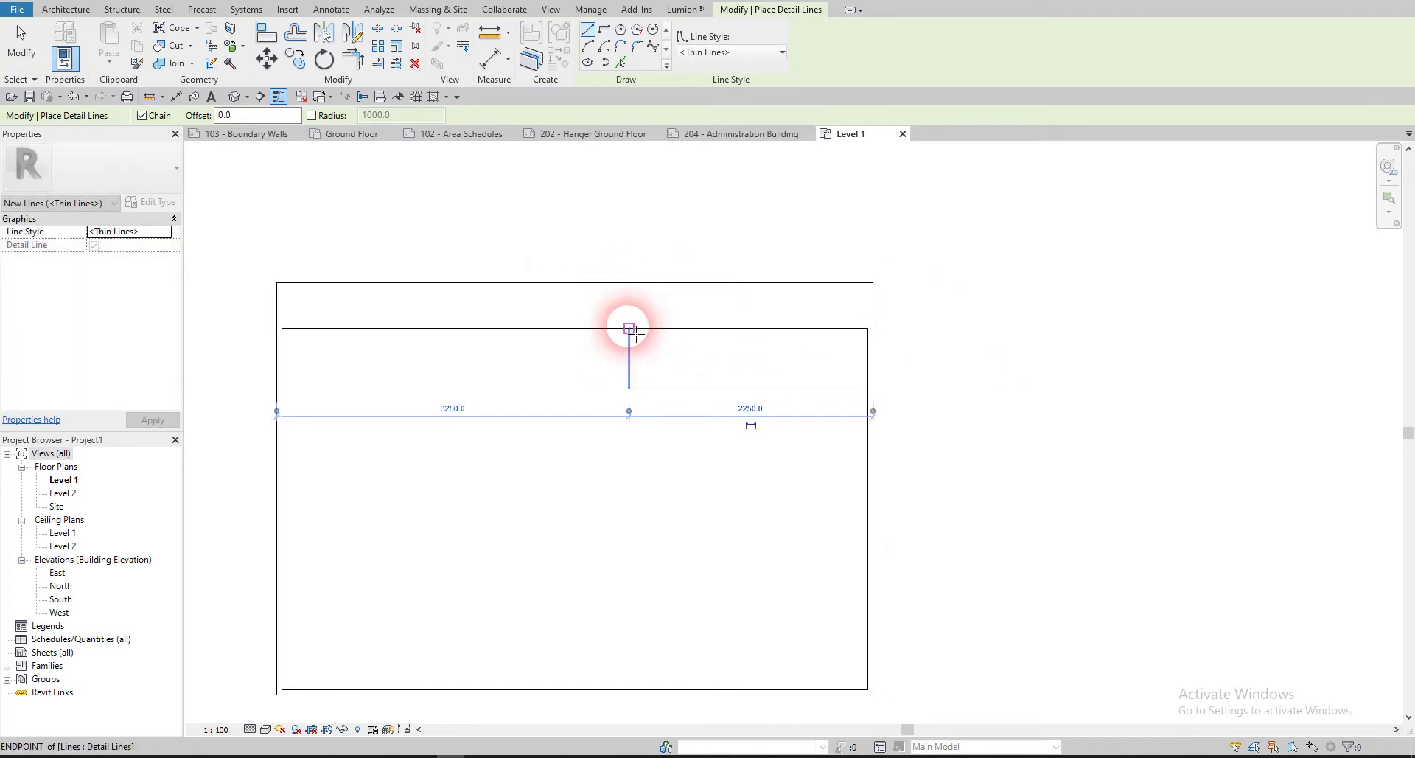
- Draw a detail-line rectangle and a 6-sided polygon overlapping the top edges of the frame
click(597, 31)
click(652, 30)
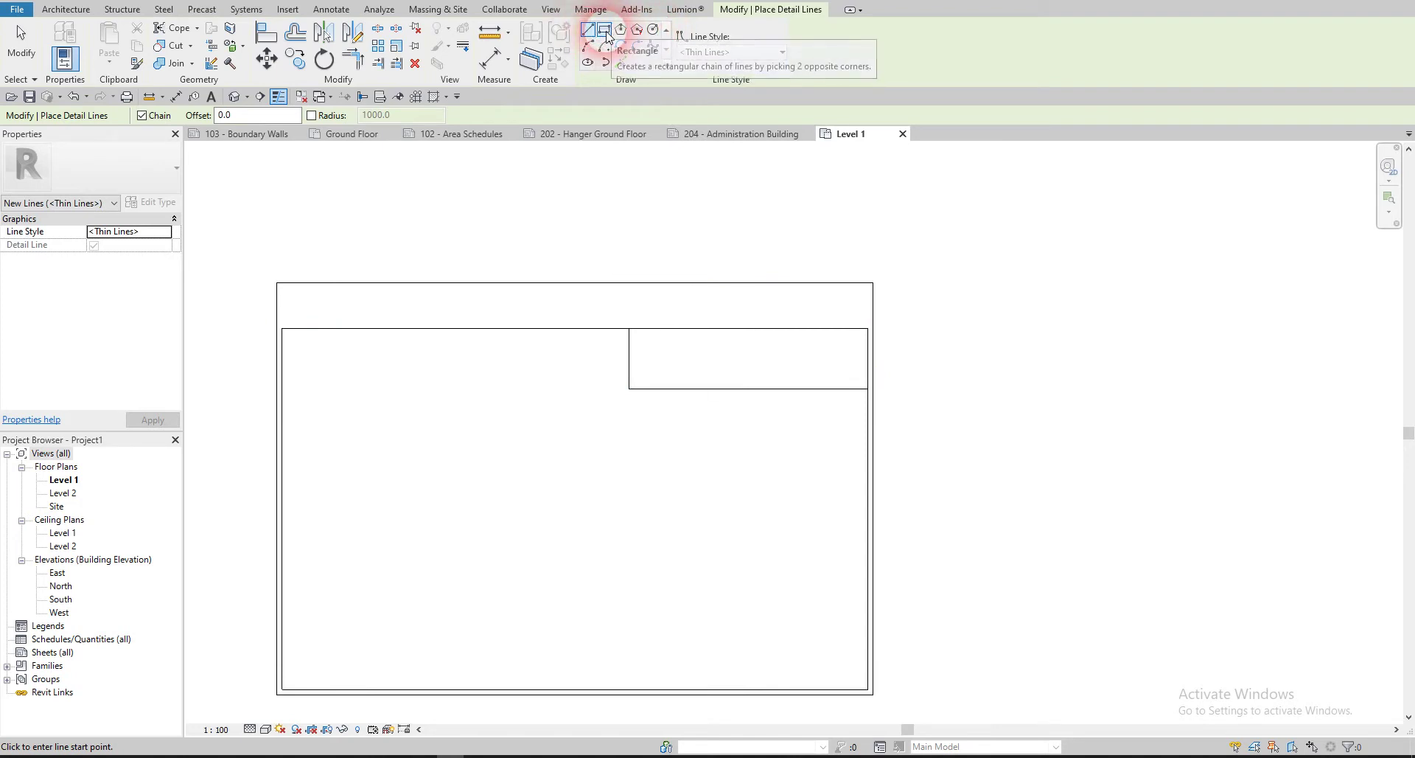
click(604, 31)
click(641, 229)
click(468, 419)
click(620, 31)
click(728, 275)
click(764, 185)
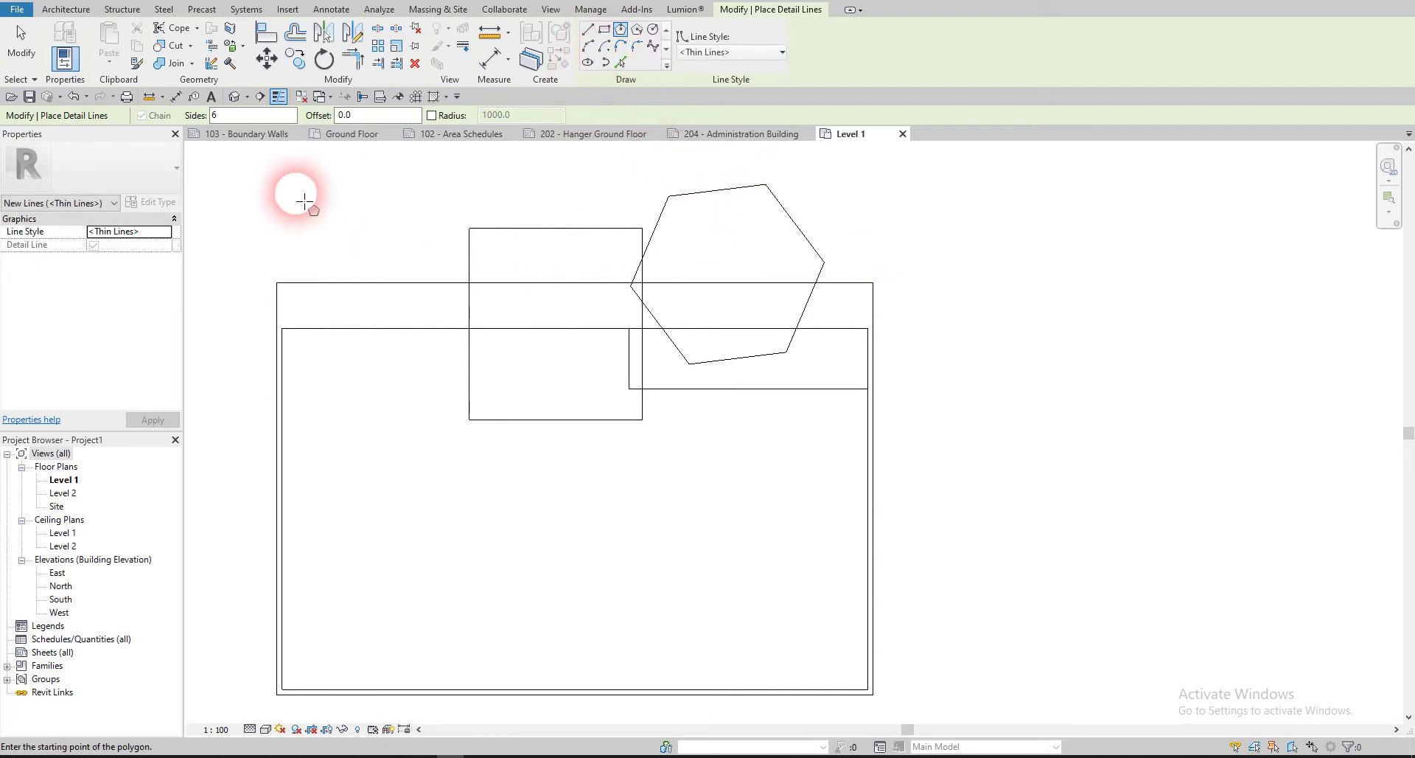
- Round the upper-left corners of the outer and inner rectangles with fillet arcs, the outer one with a radius of about 2040
click(638, 45)
click(286, 284)
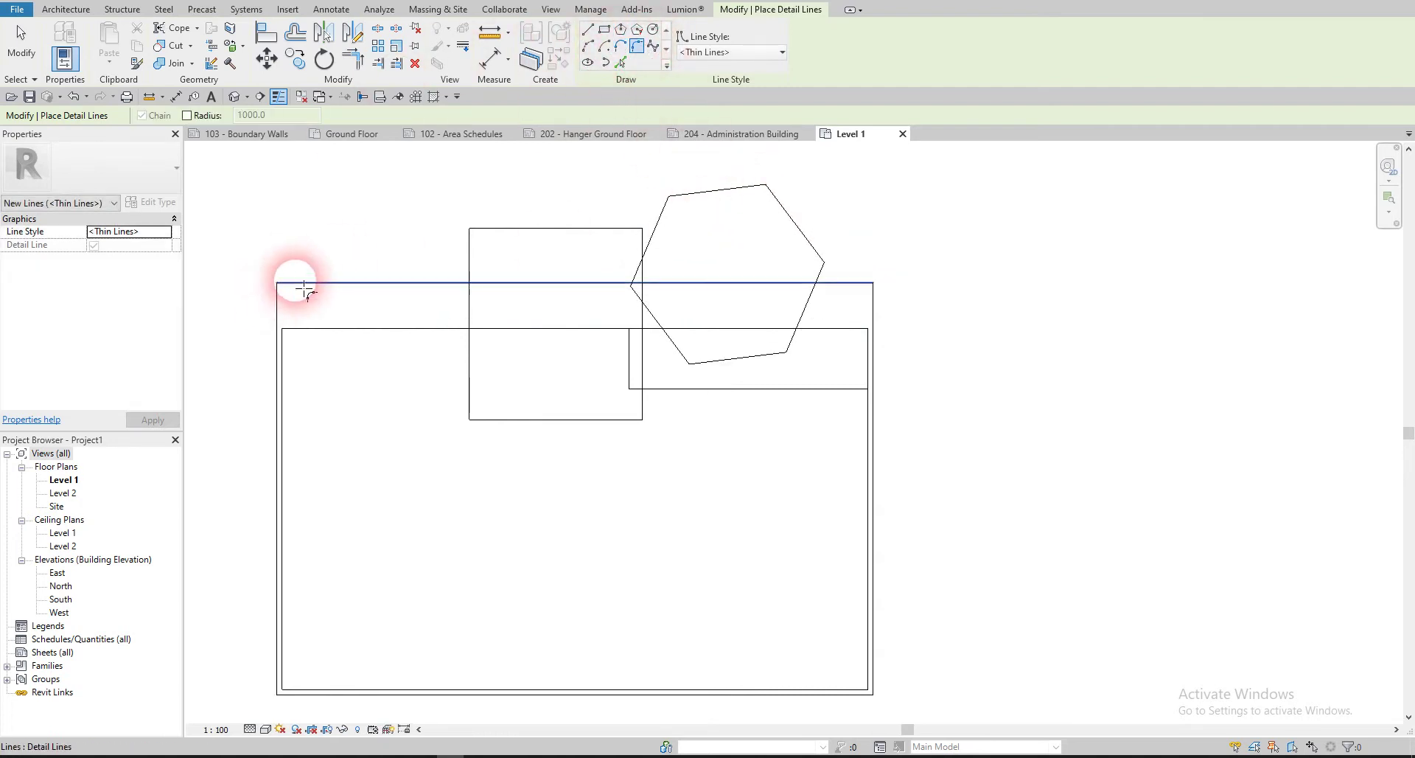
click(278, 316)
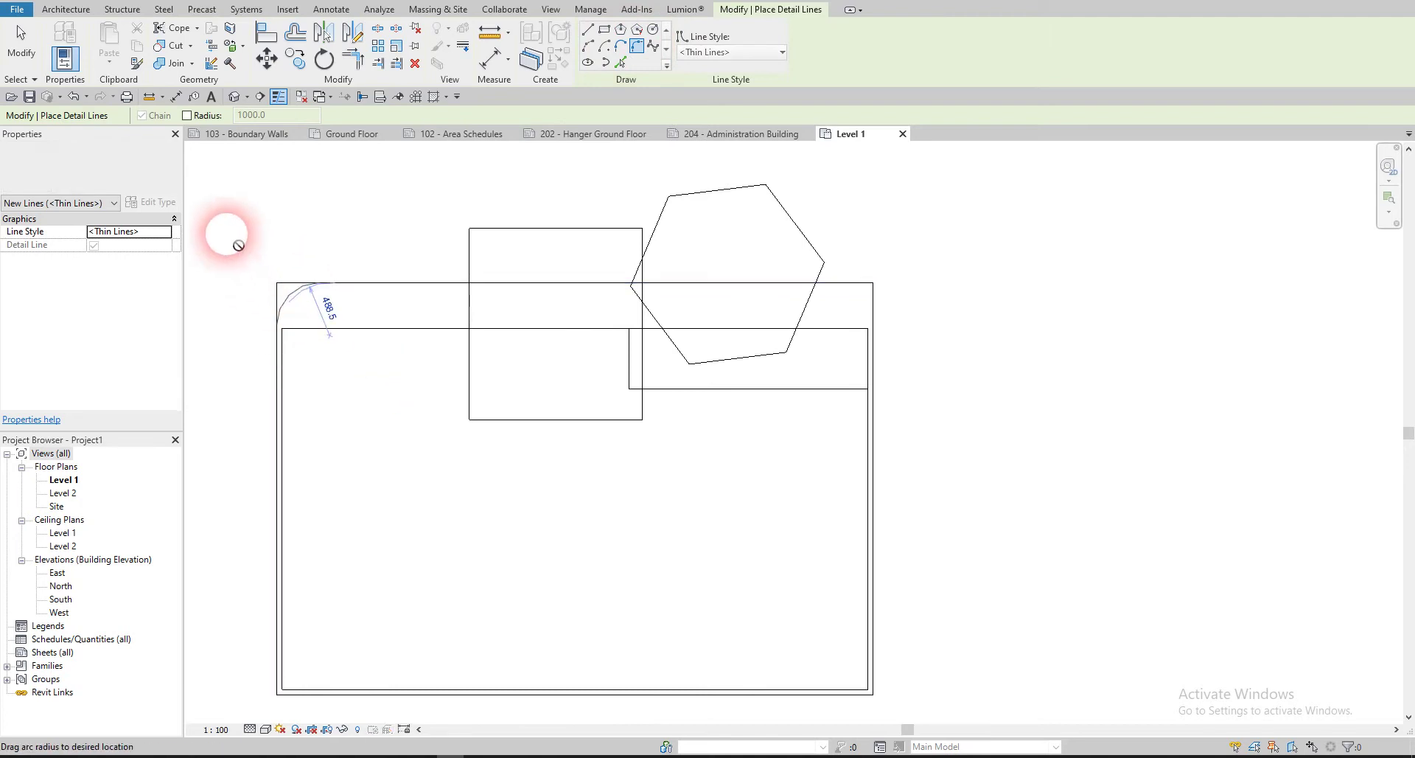
click(378, 382)
click(315, 331)
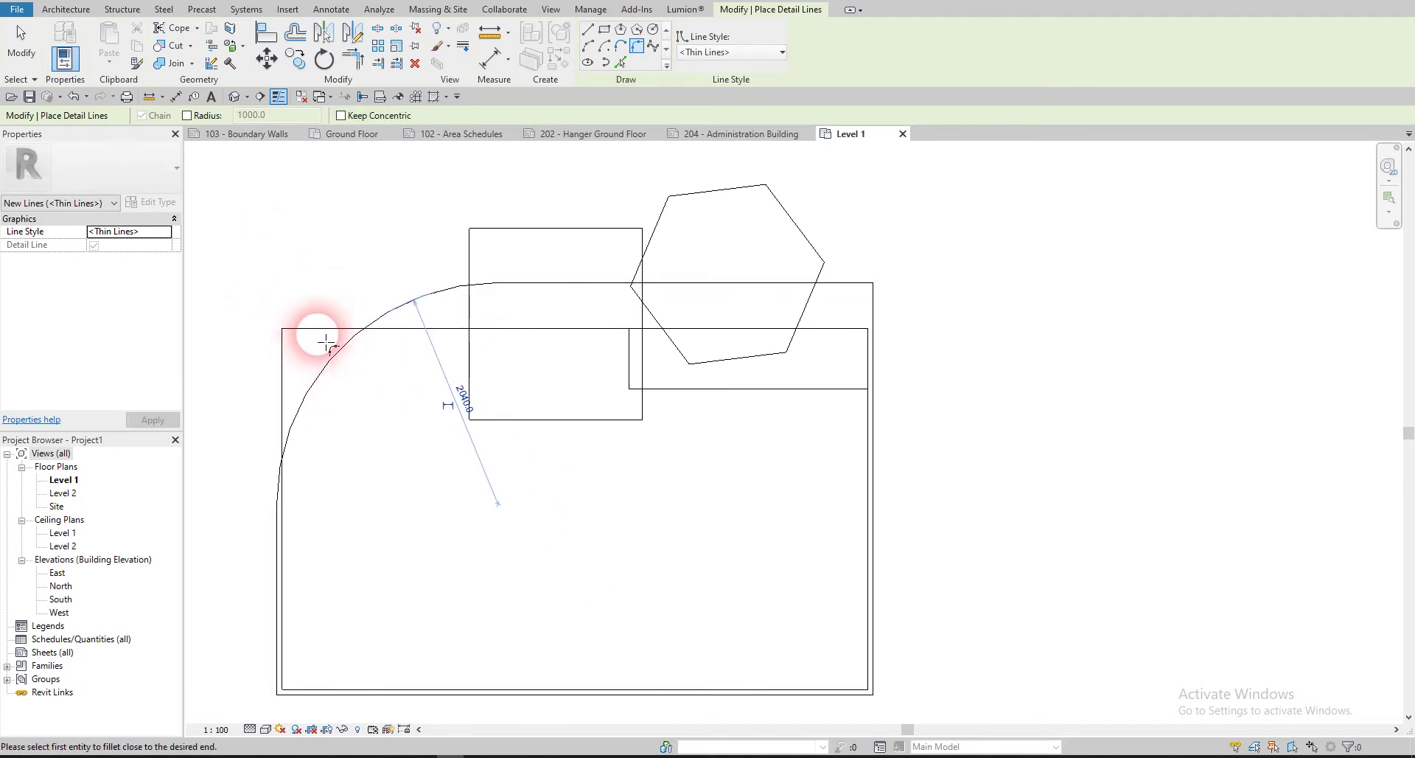
click(325, 373)
click(360, 403)
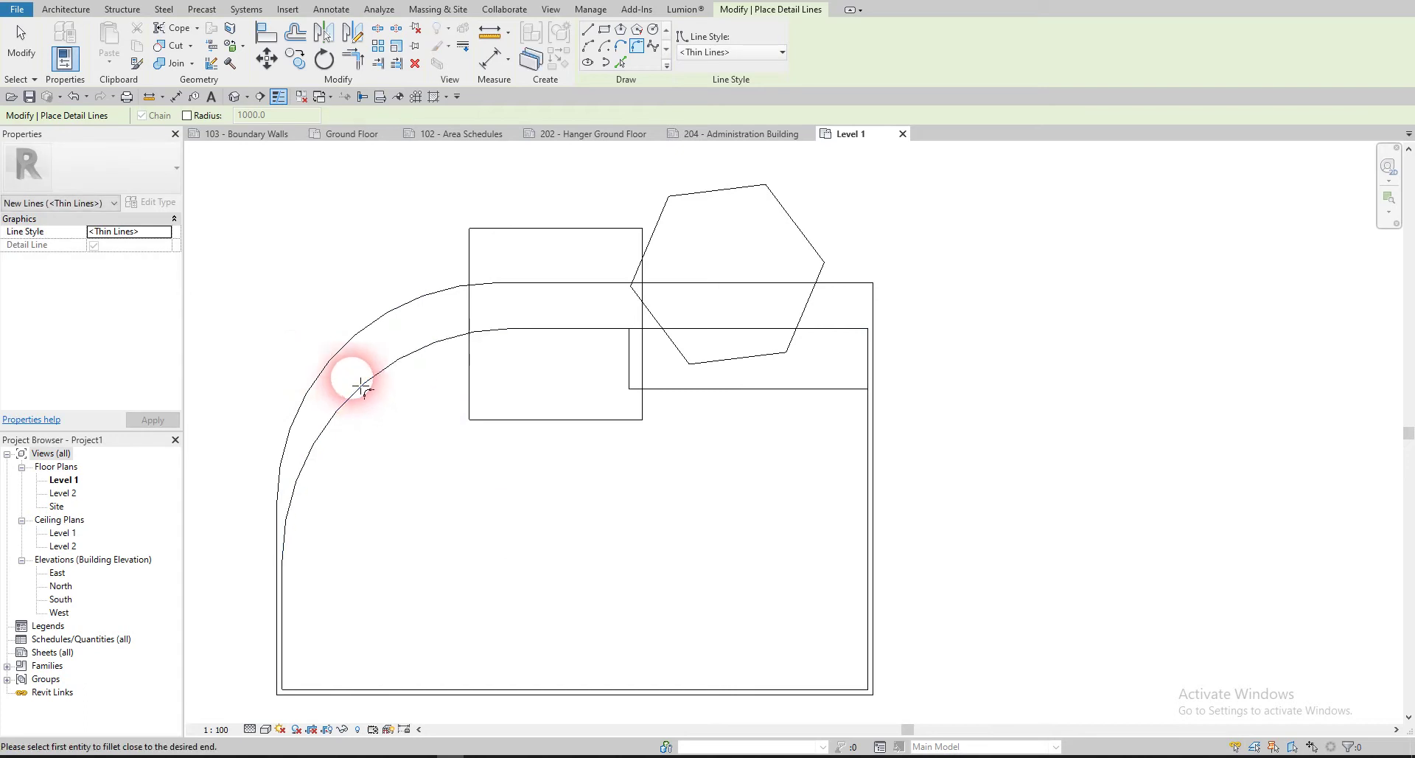
key(Escape)
key(Escape)
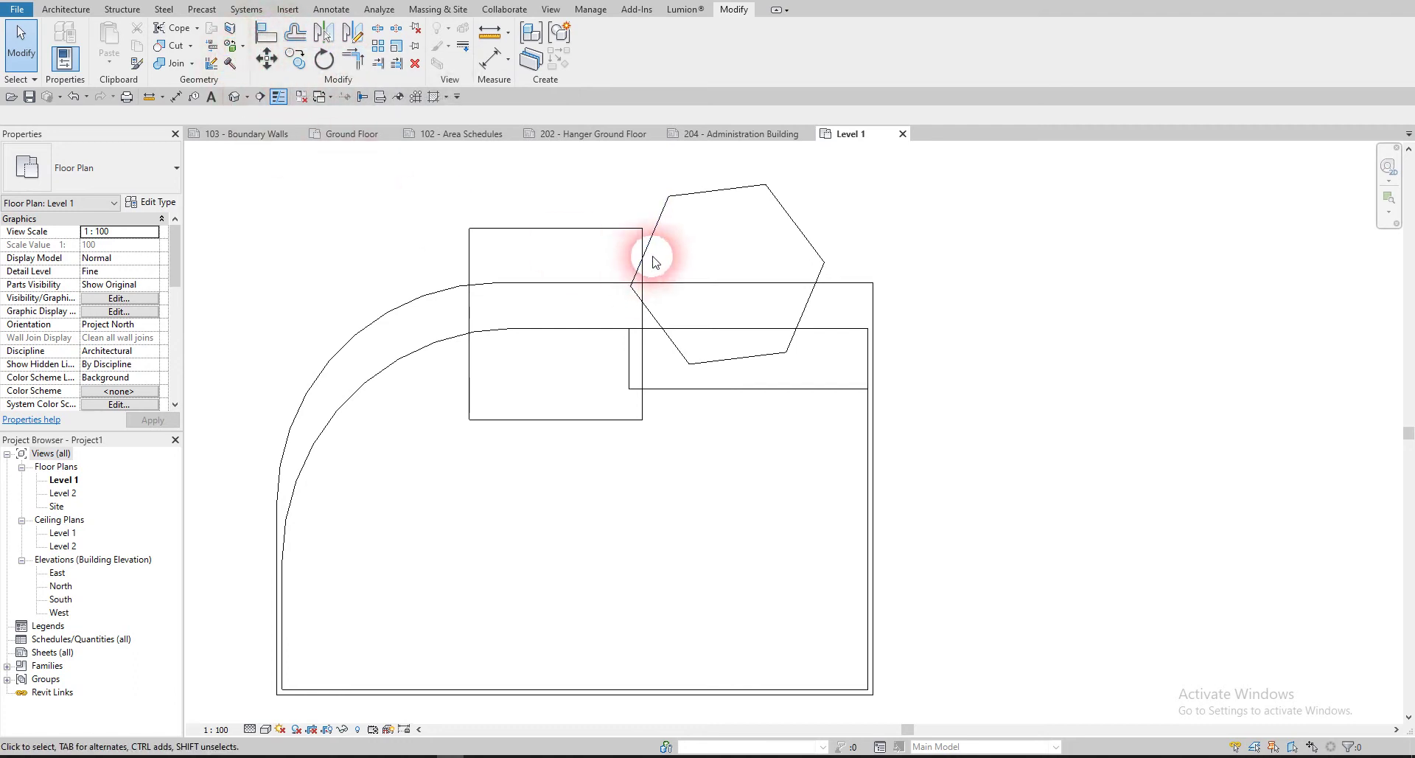
- Delete all the detail lines in the plan and close the inactive views
scroll(655, 261, down, 3)
drag(789, 211, 407, 561)
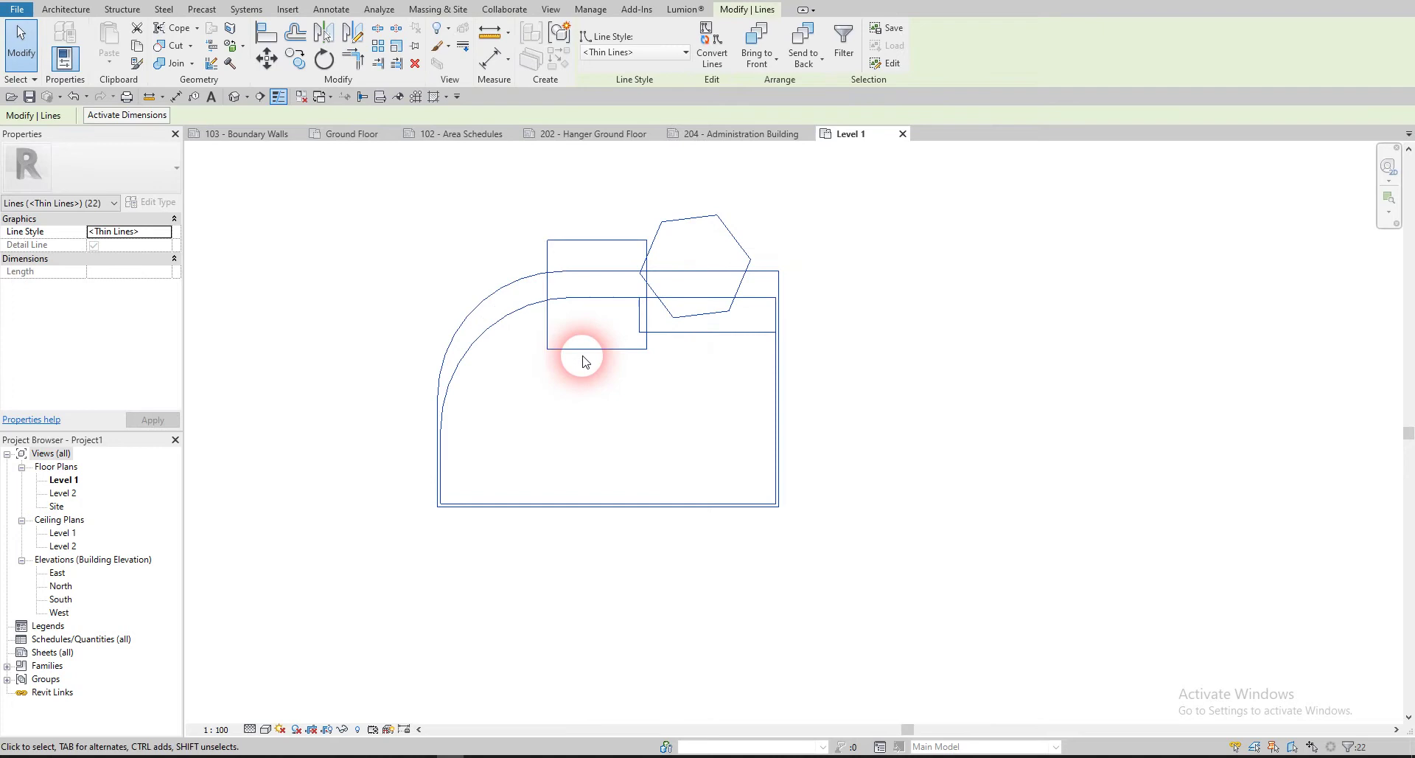
key(Delete)
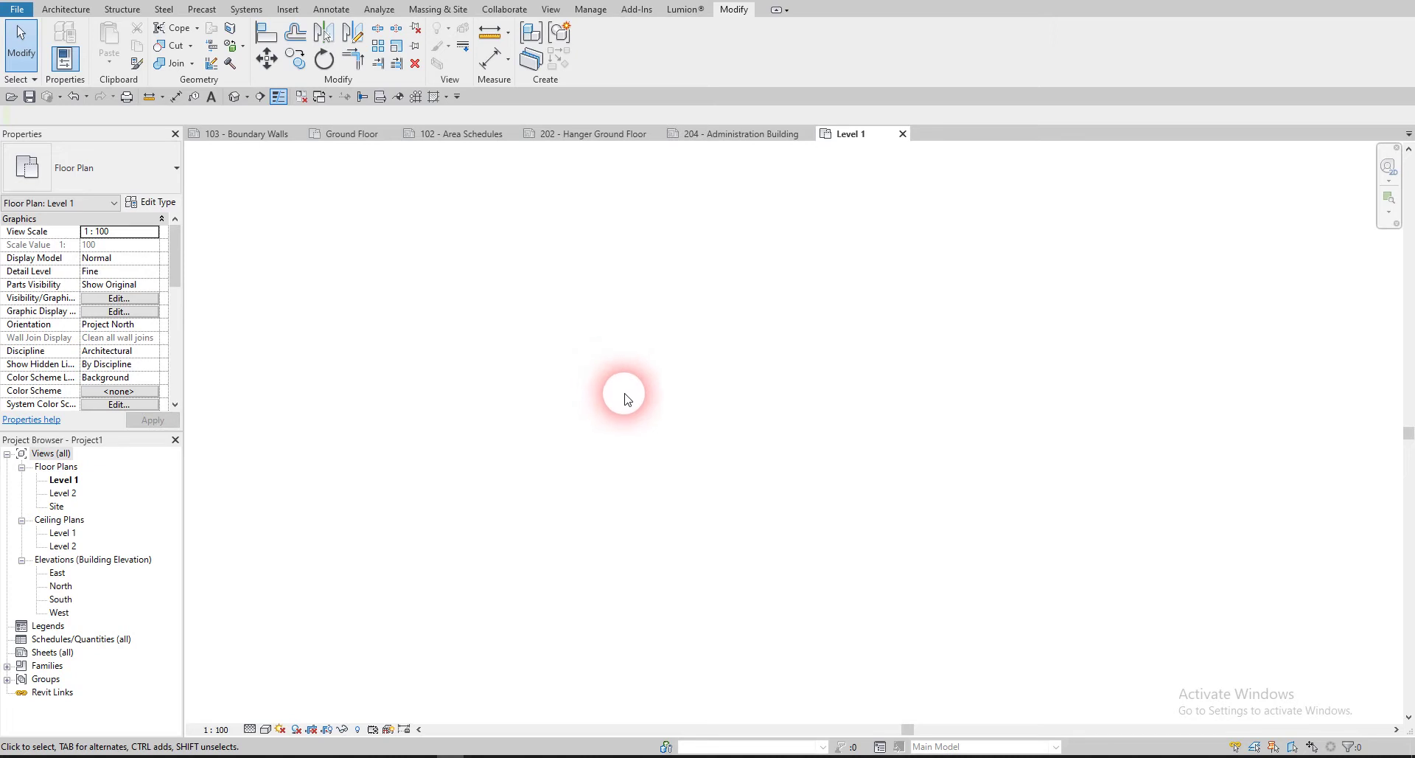
click(302, 96)
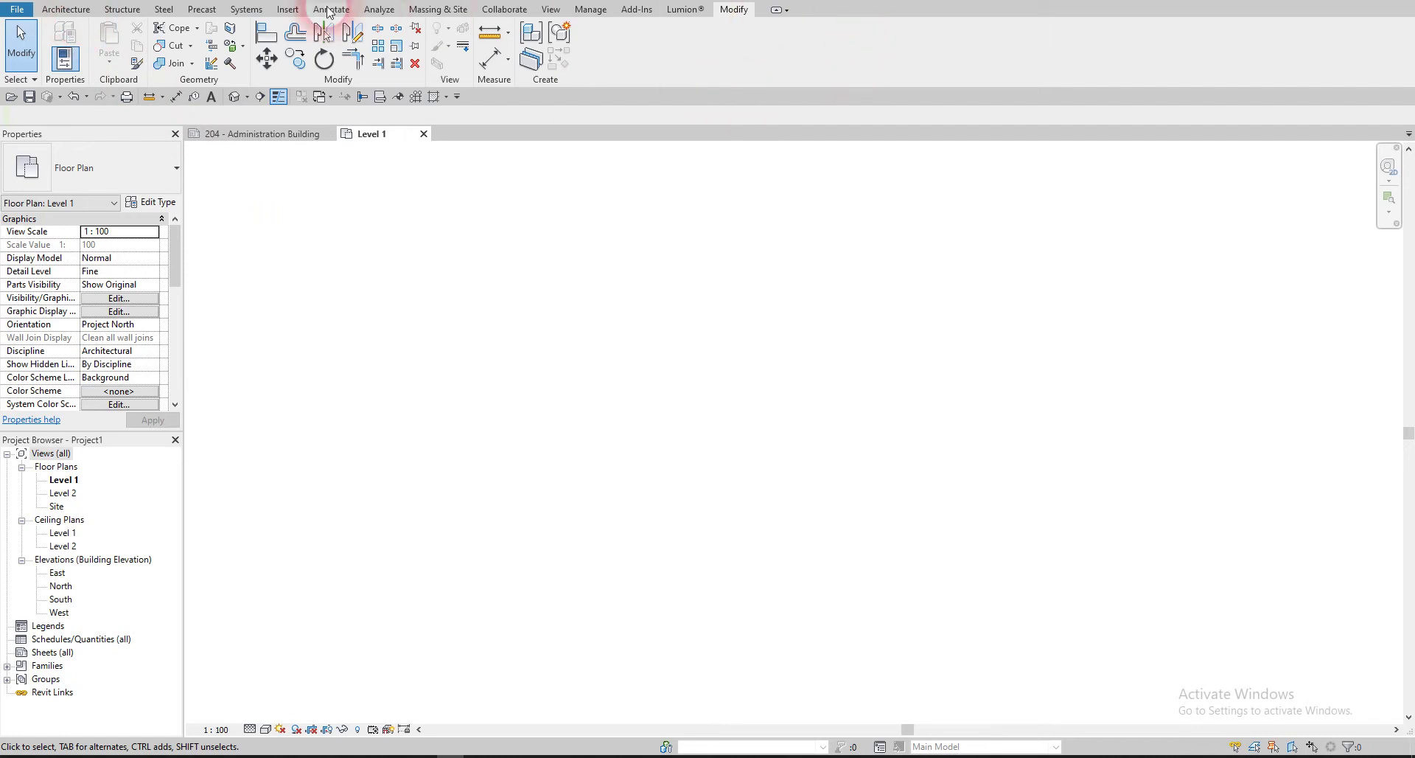
- Draw two connected model lines forming an open V shape in the Level 1 plan
click(63, 9)
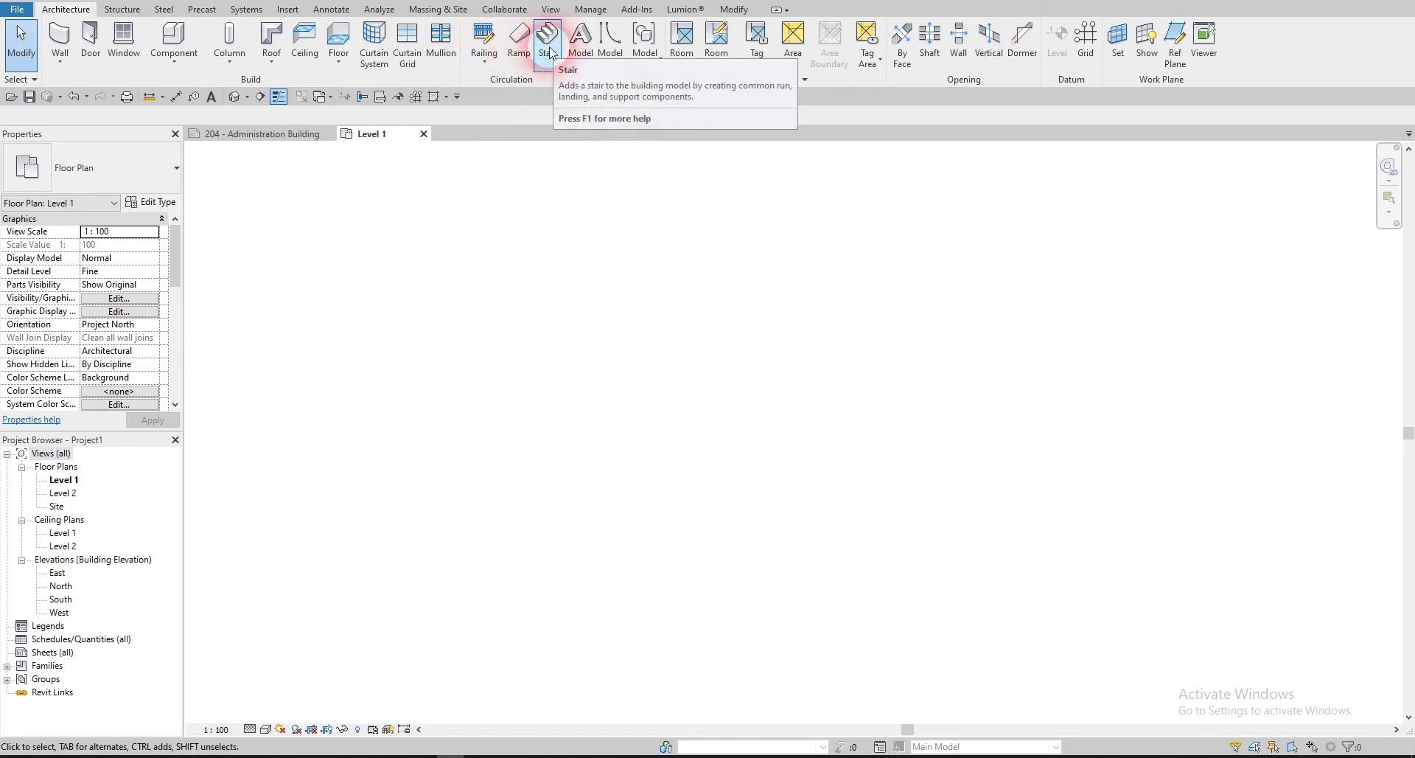
click(616, 55)
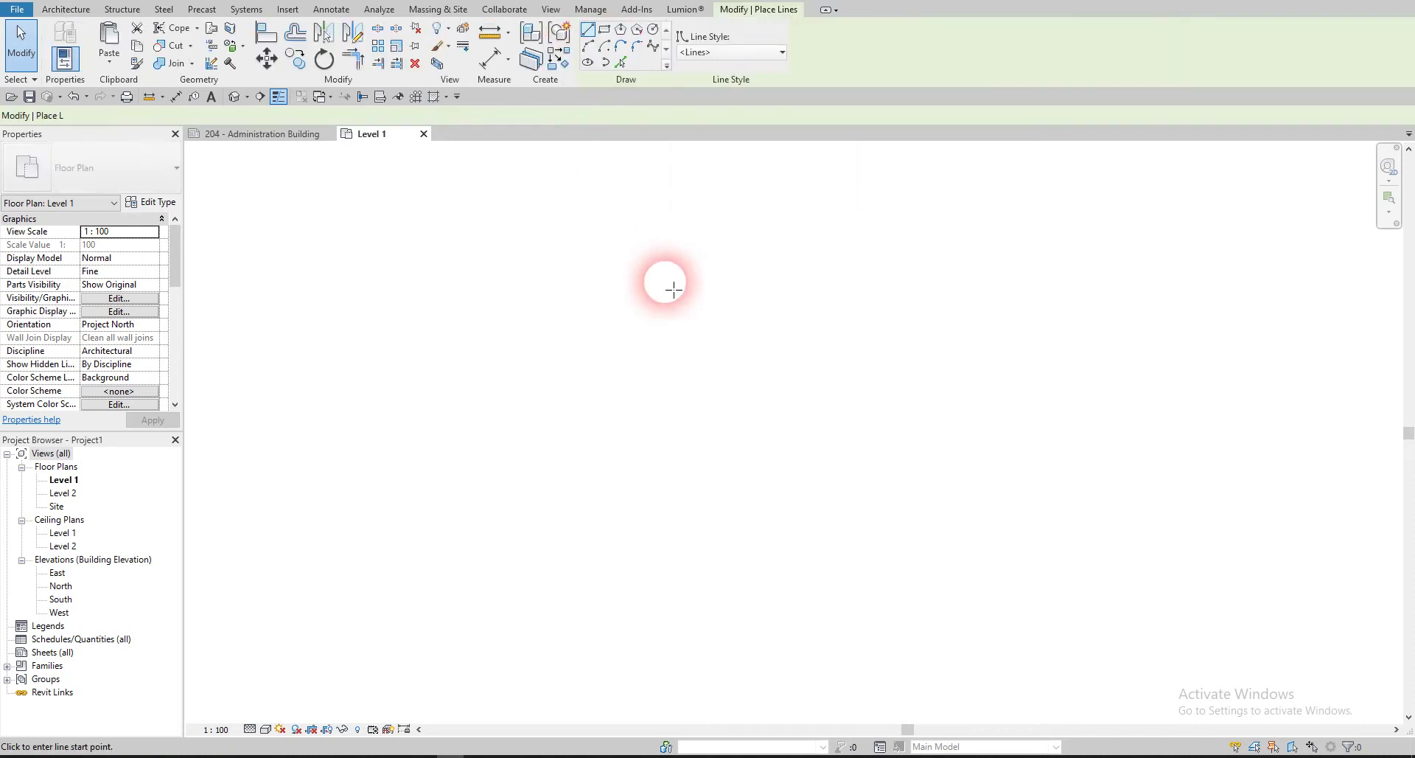
click(672, 230)
click(514, 357)
click(702, 419)
key(Escape)
key(Escape)
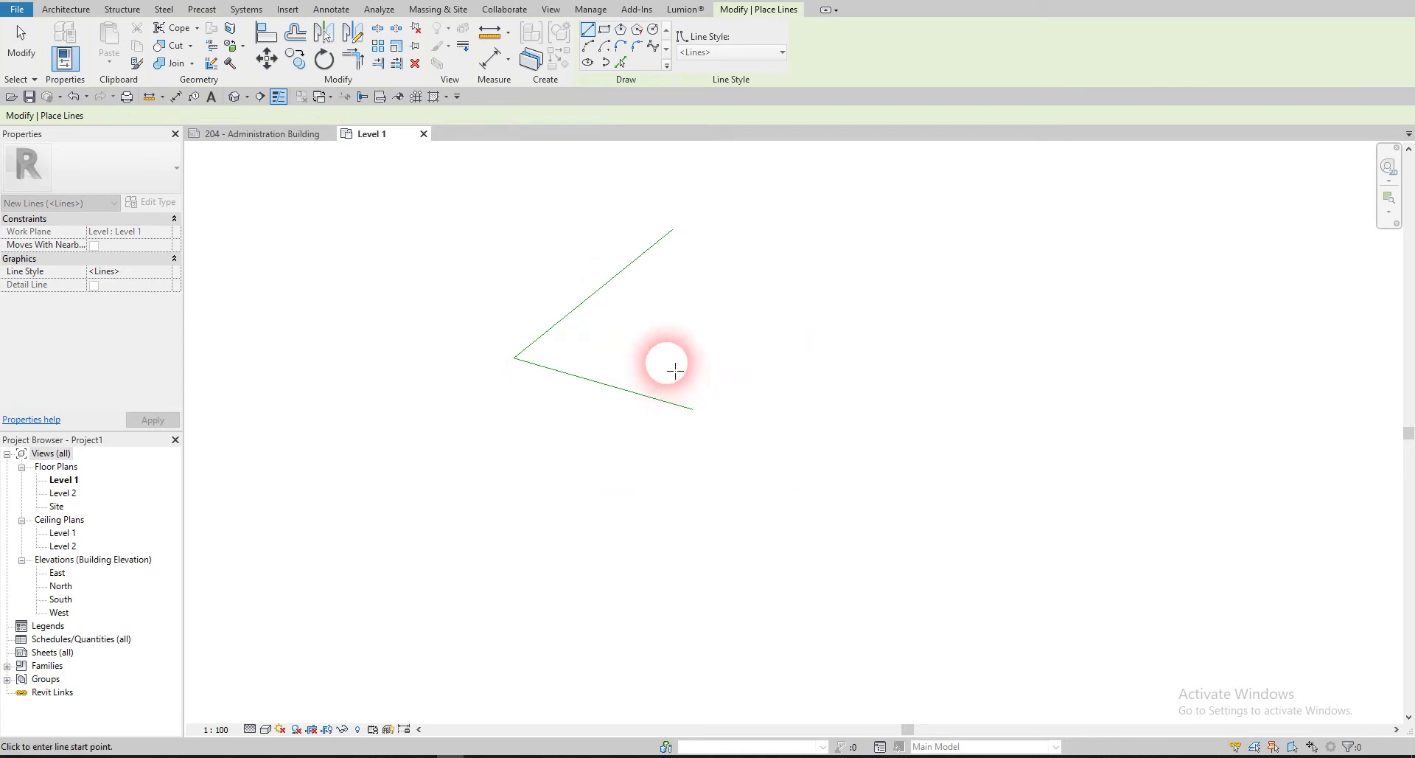
- View the two model lines in the default 3D view and delete them
click(237, 97)
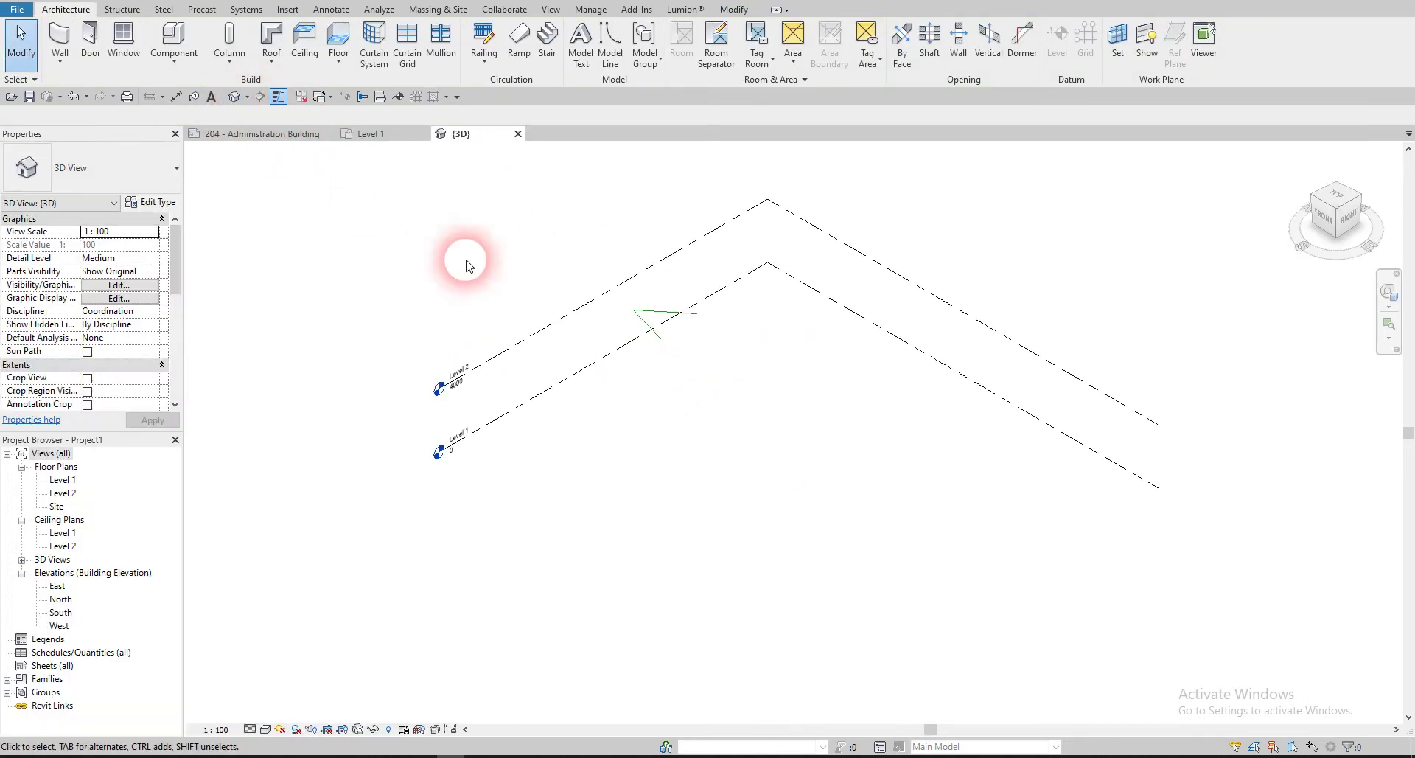
scroll(649, 335, up, 5)
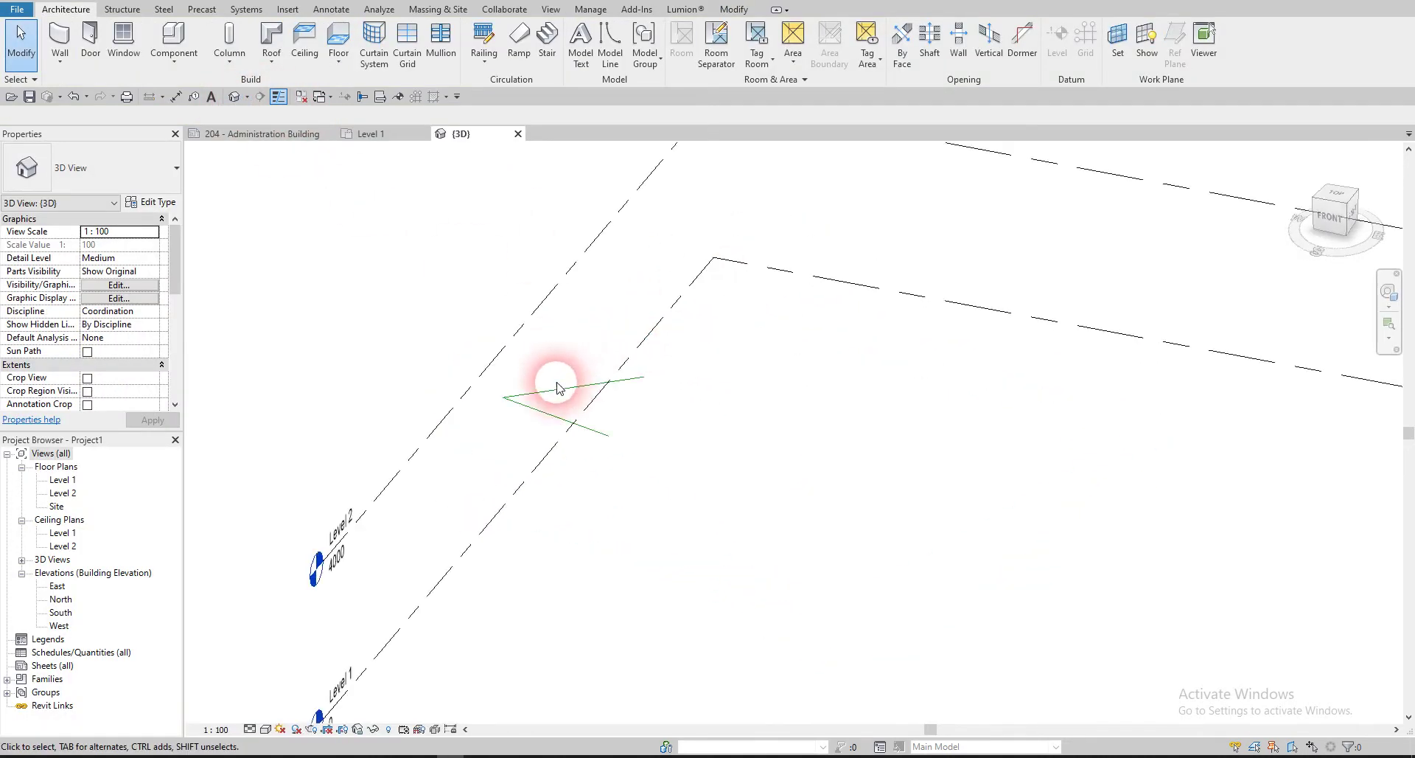
click(514, 419)
key(Delete)
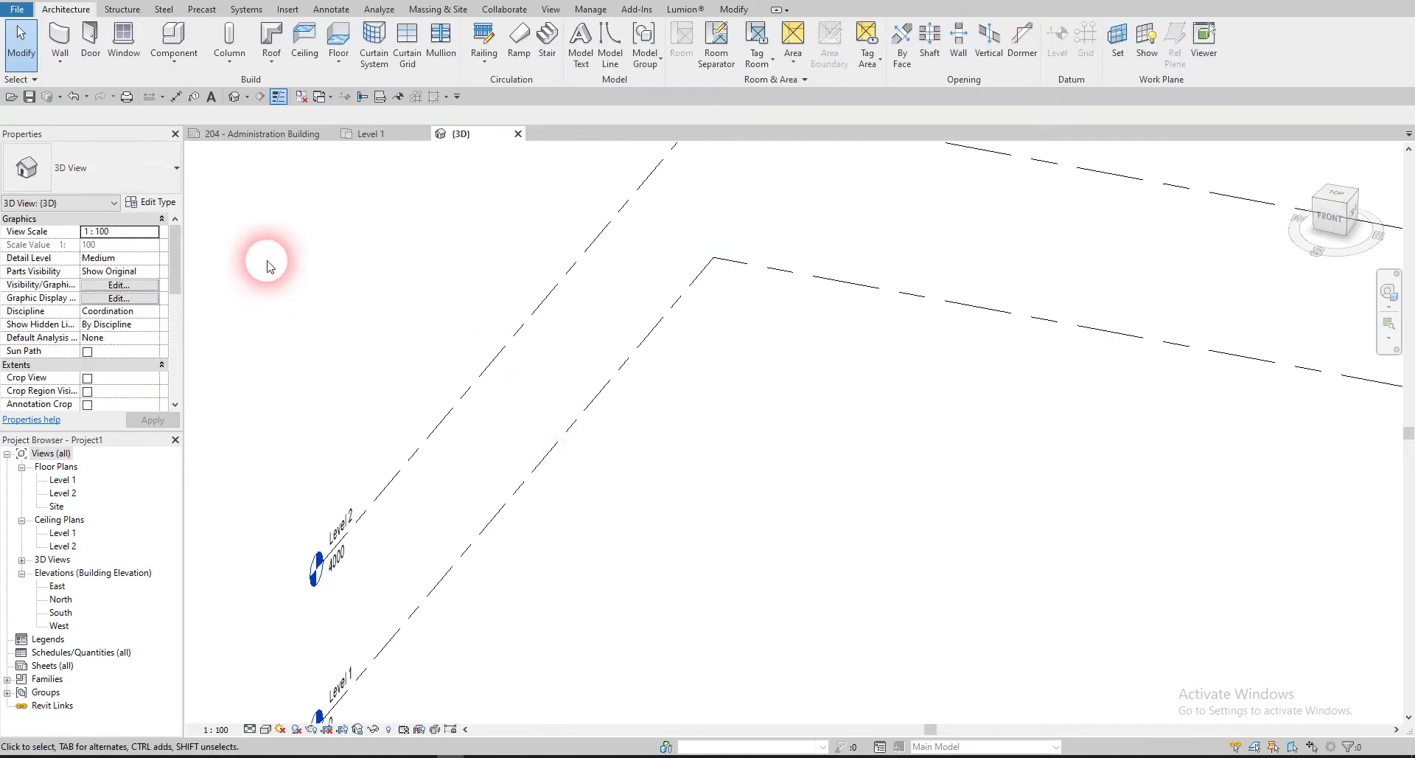
- Open the Level 1 floor plan, start the Wall command and browse the available wall types
double_click(63, 479)
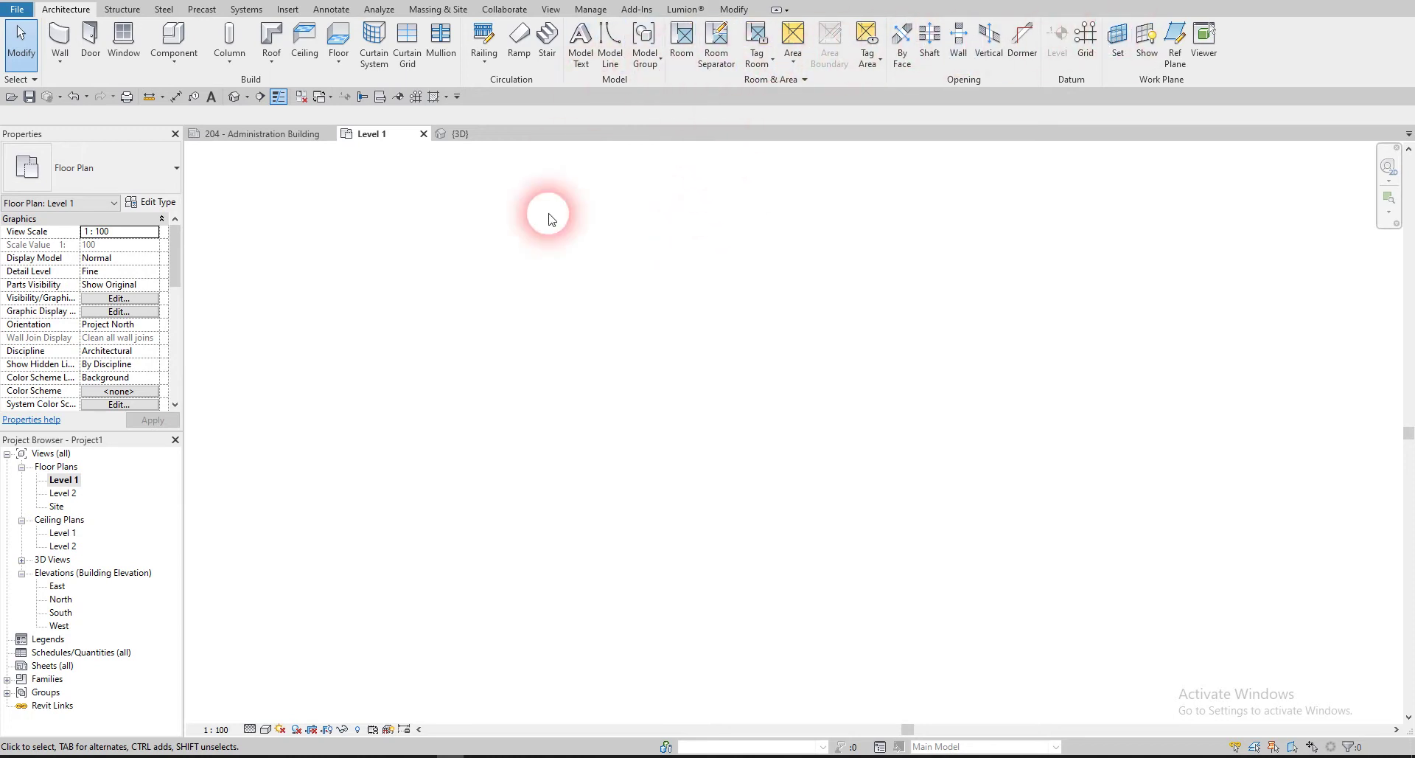
middle_drag(578, 287, 605, 301)
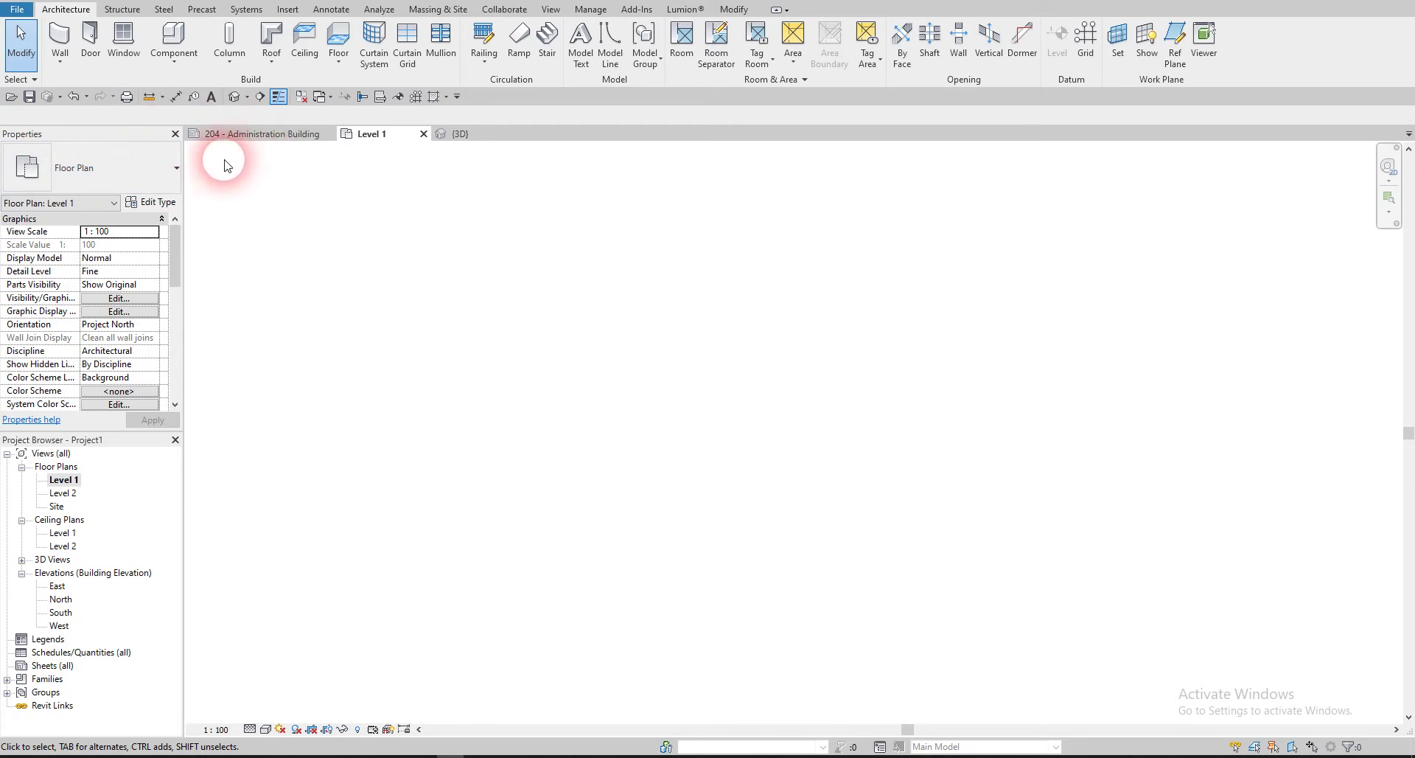
click(60, 36)
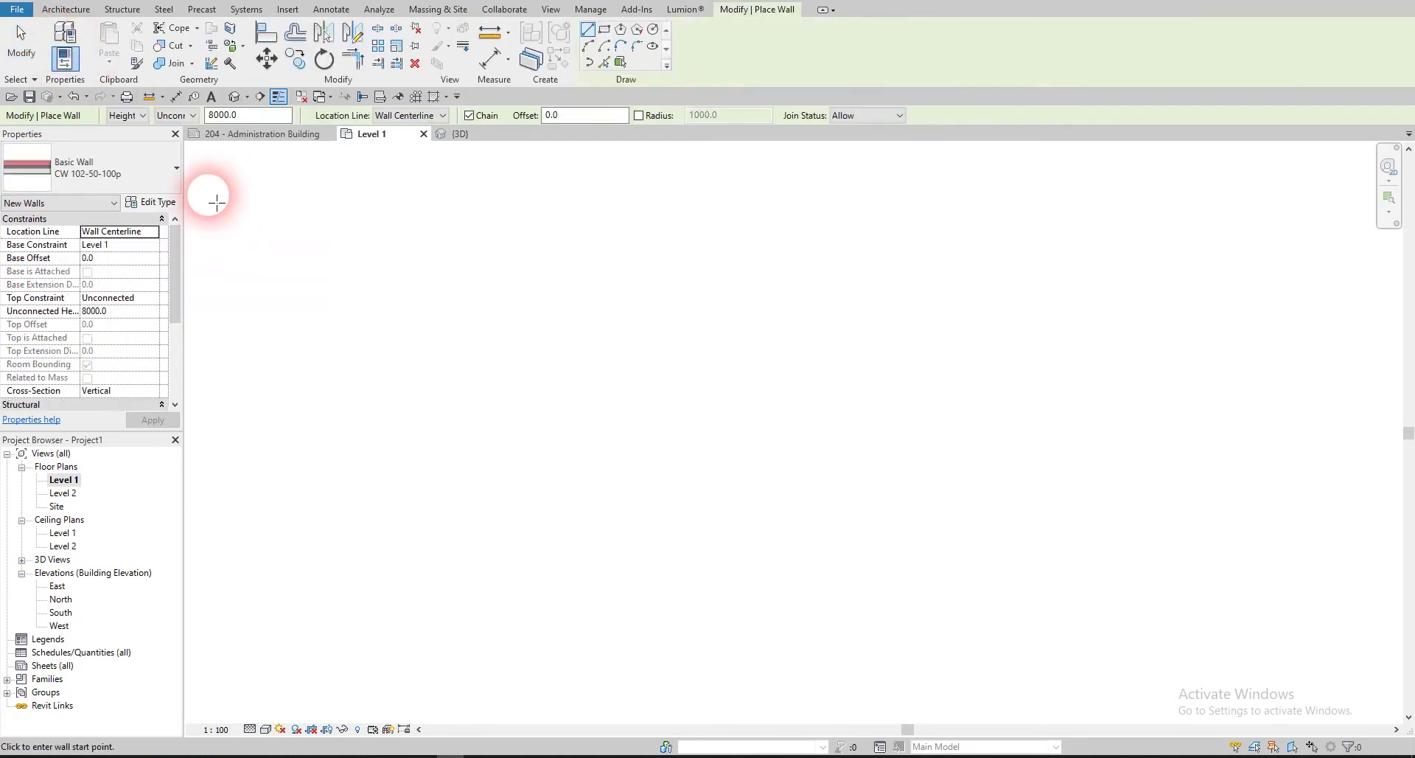
click(107, 177)
scroll(100, 383, down, 8)
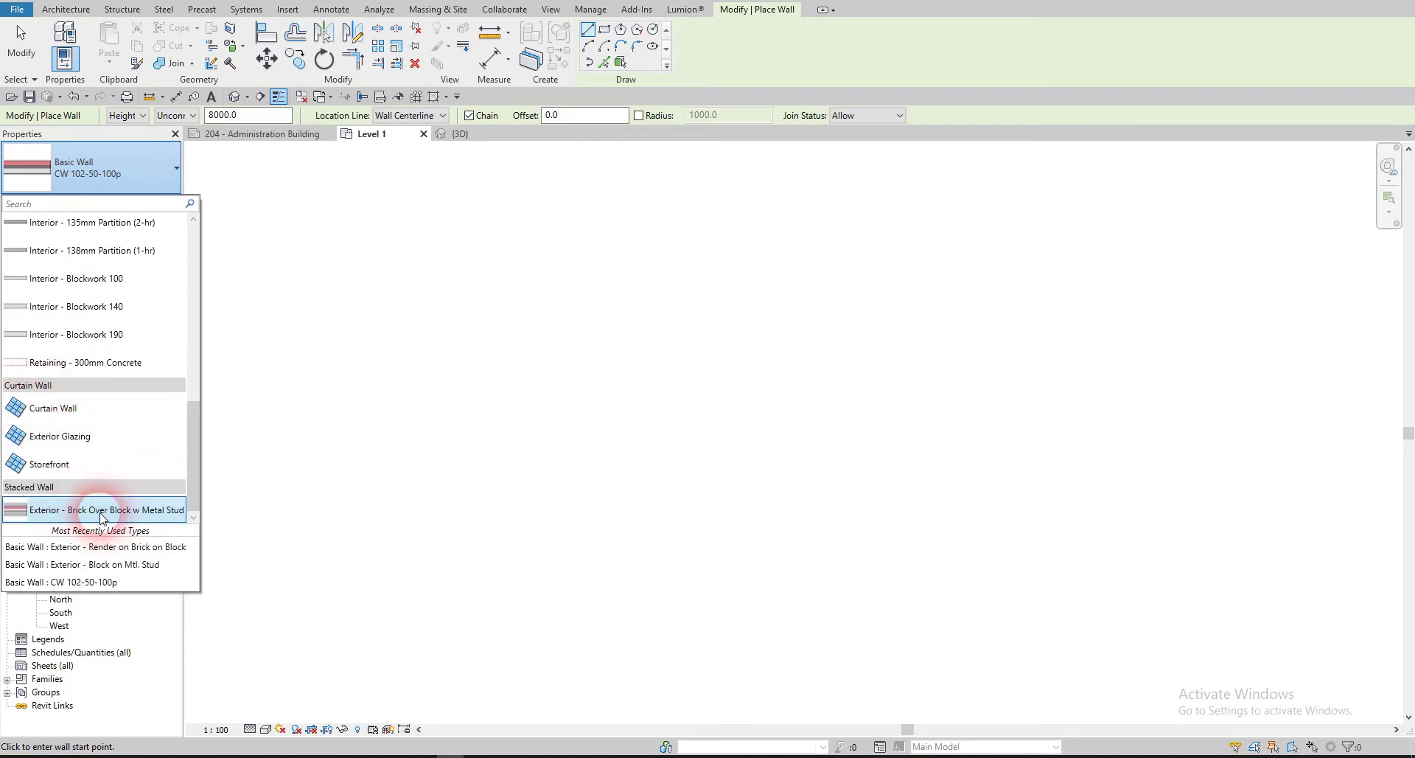
click(270, 371)
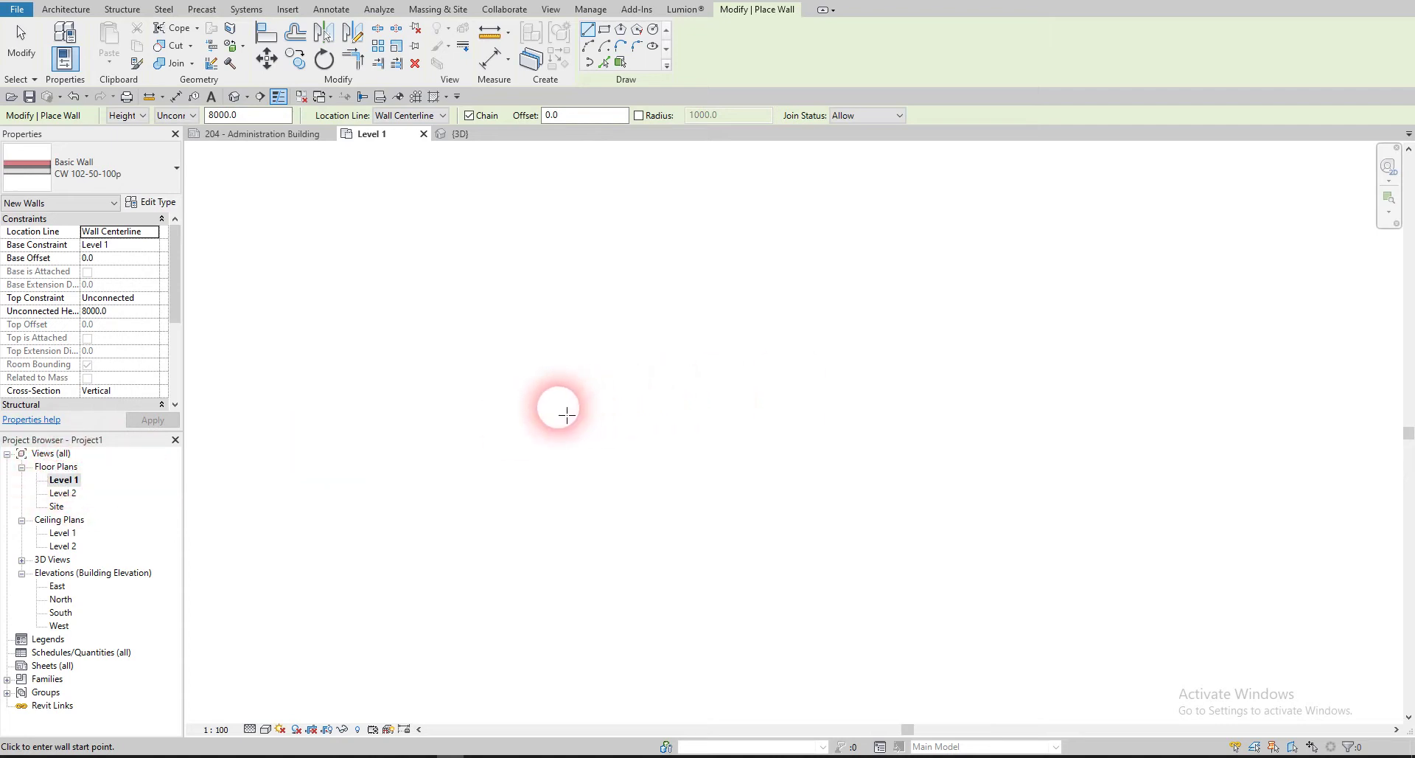
click(534, 398)
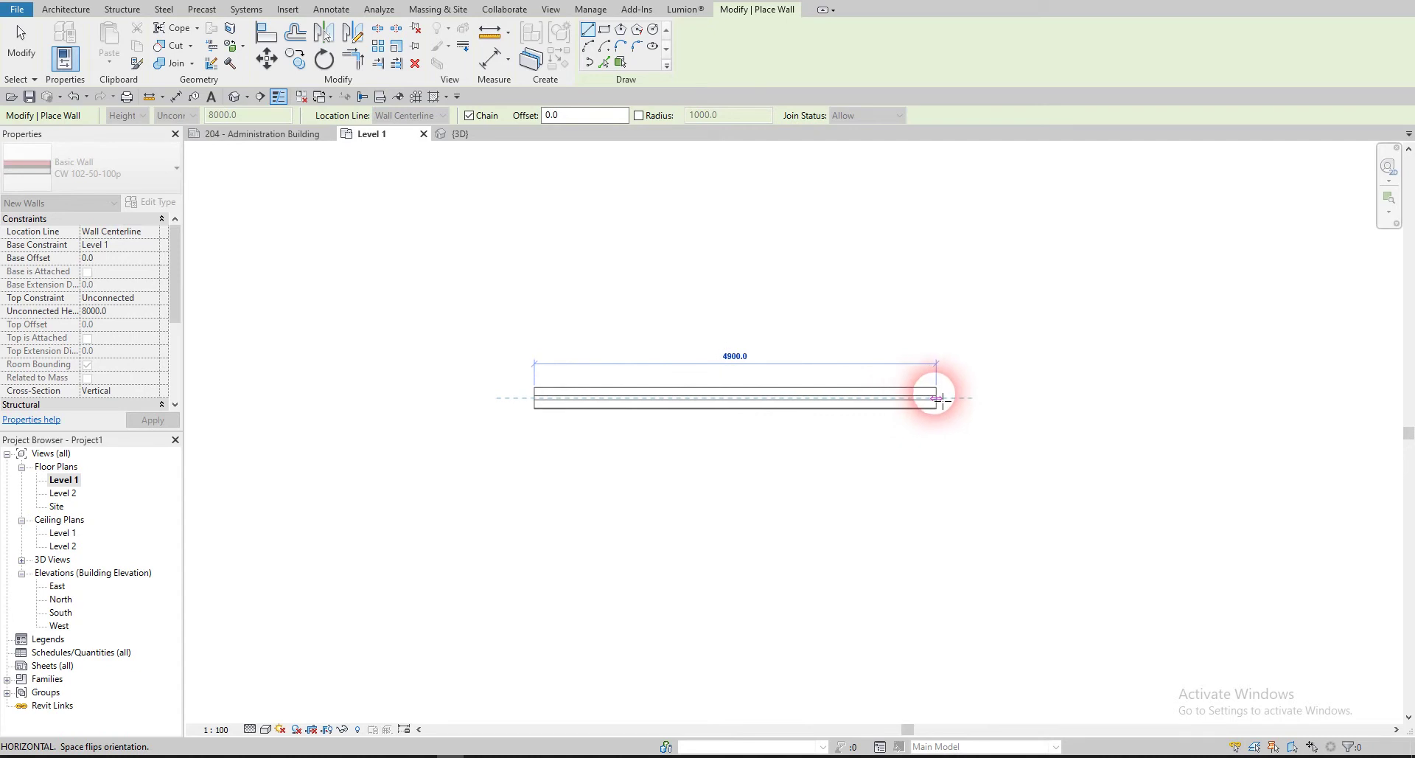
scroll(932, 402, up, 3)
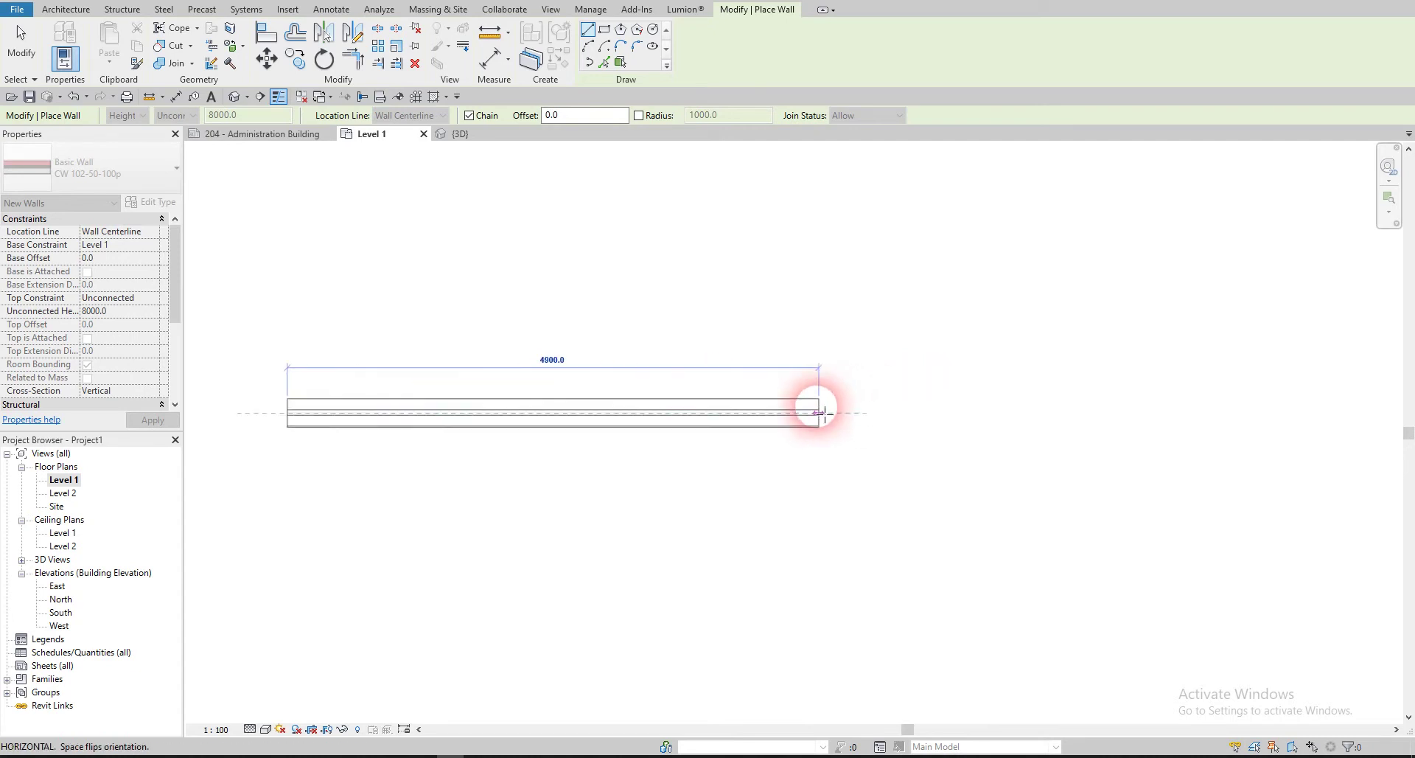
scroll(817, 411, down, 3)
key(Escape)
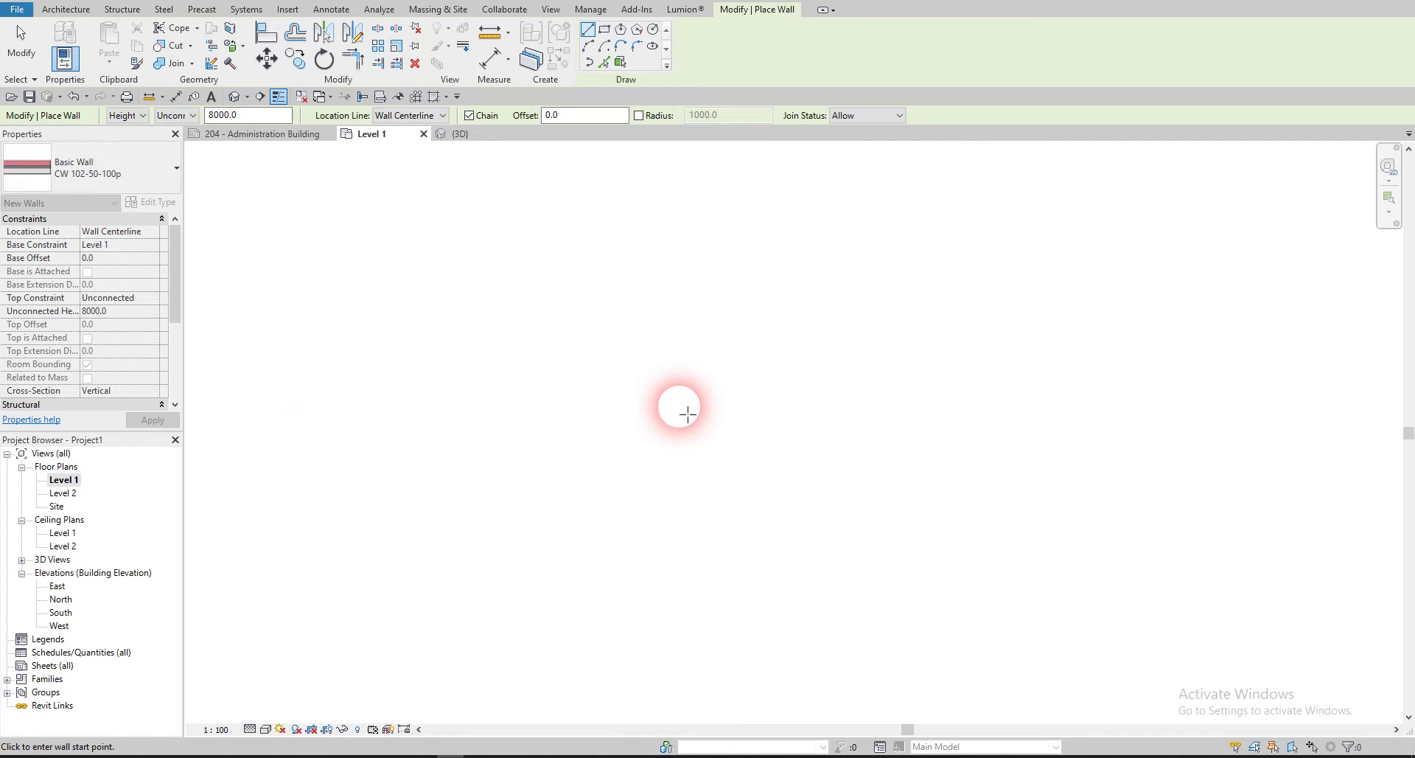
key(Escape)
- Set the project's length units to meters with rounding to 2 decimal places
key(u)
key(n)
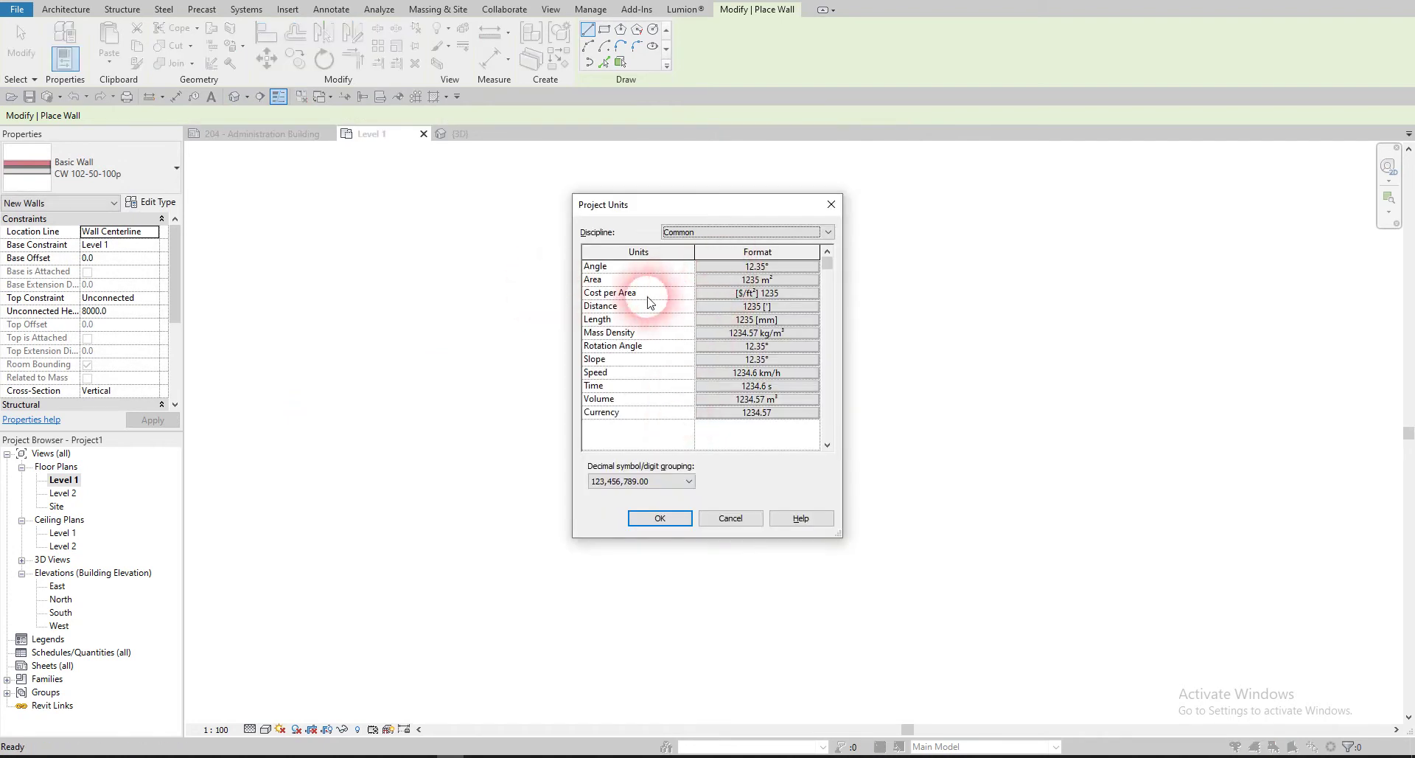
click(763, 321)
click(698, 294)
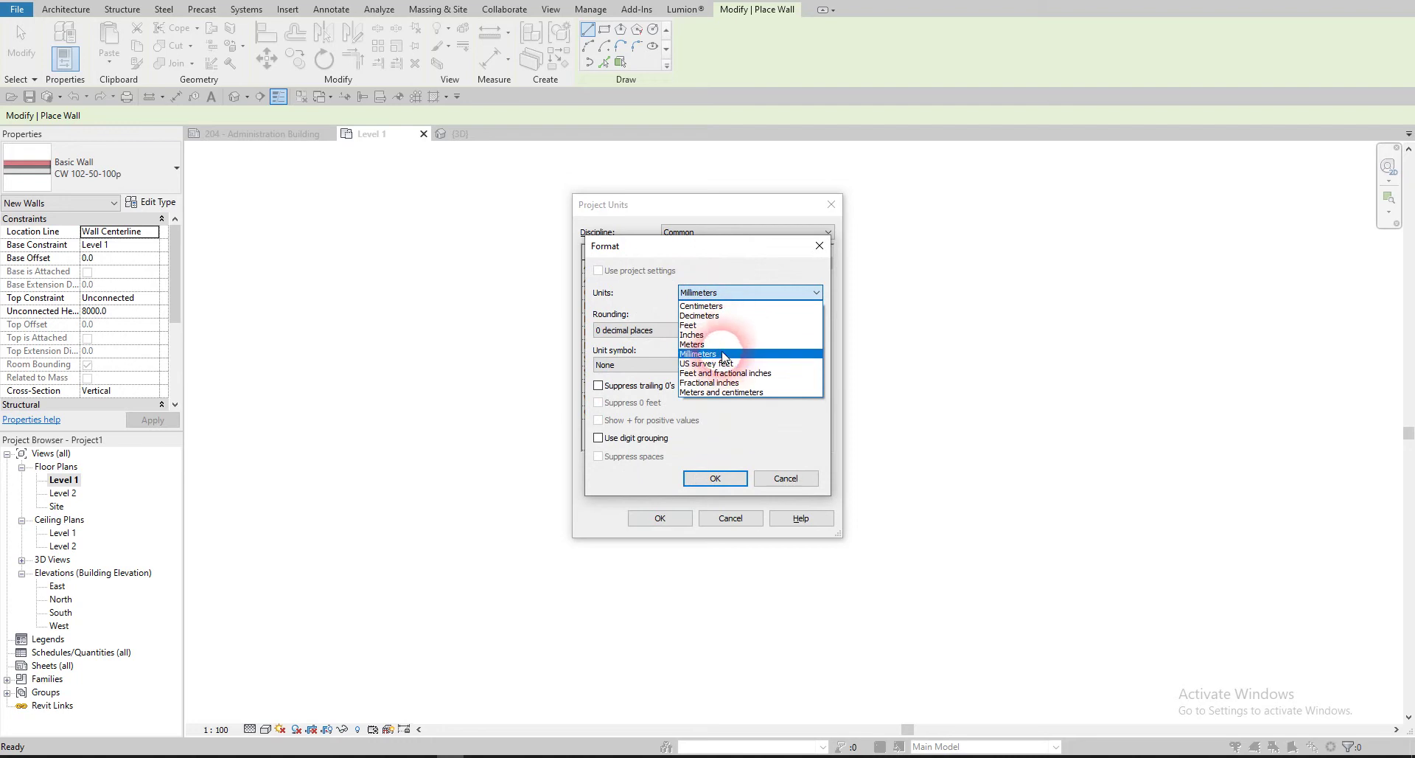
click(719, 344)
click(653, 330)
click(638, 392)
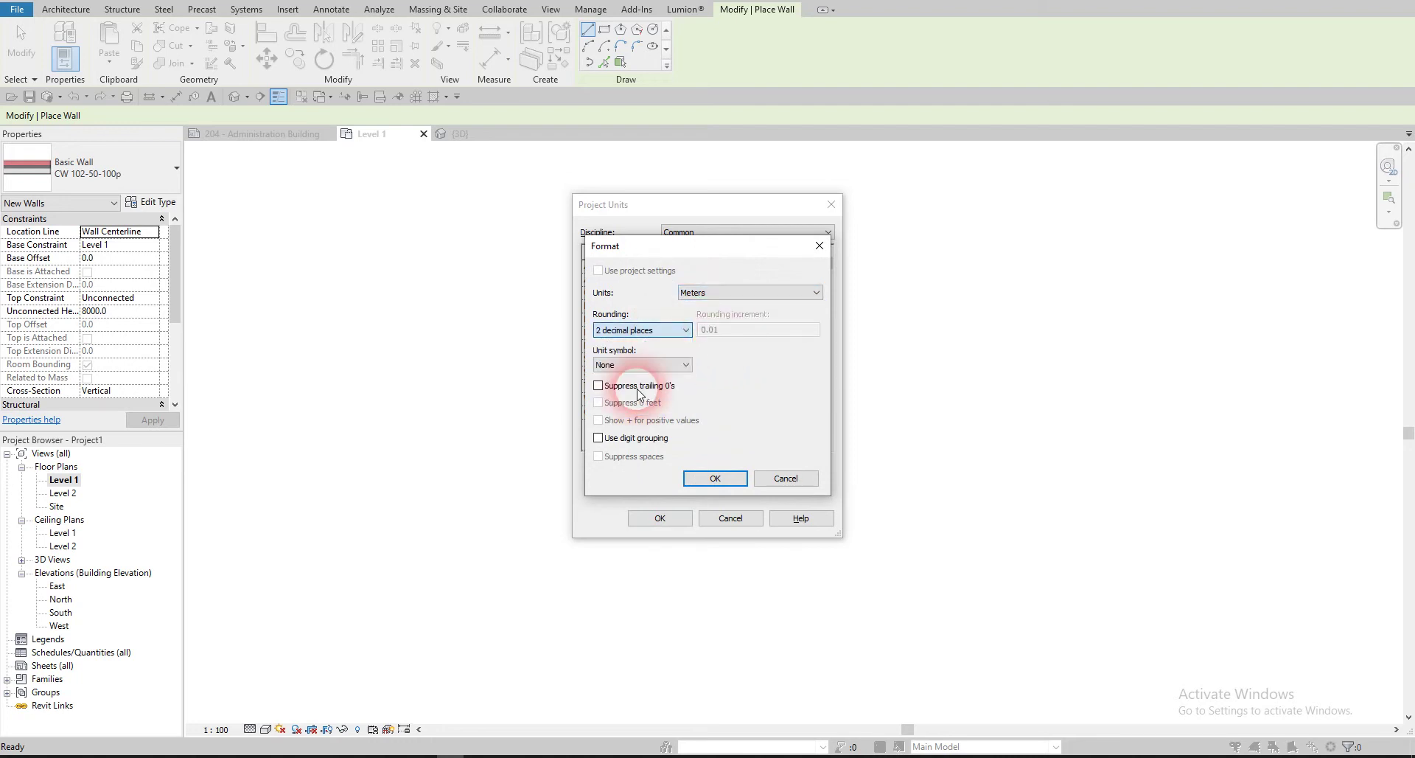
click(714, 477)
click(658, 517)
click(531, 403)
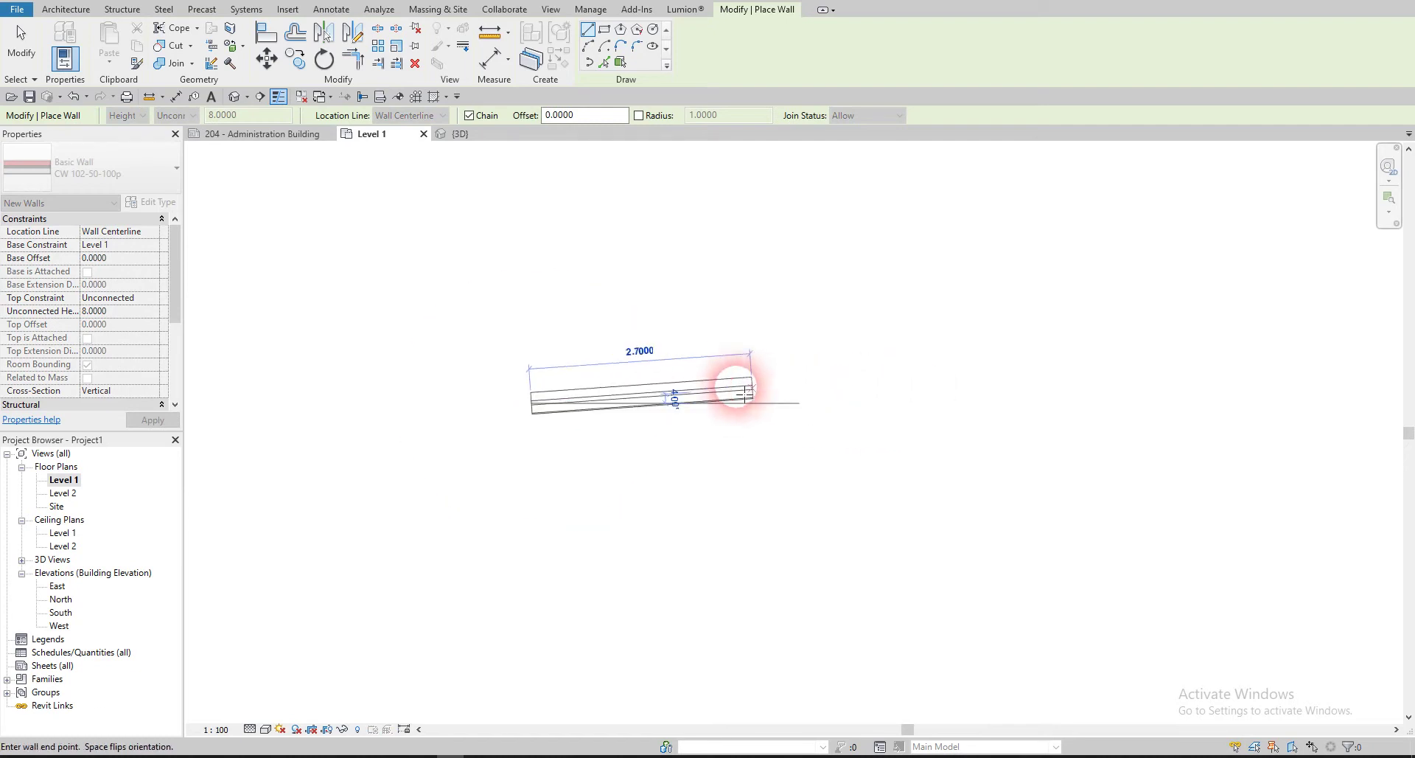
key(Escape)
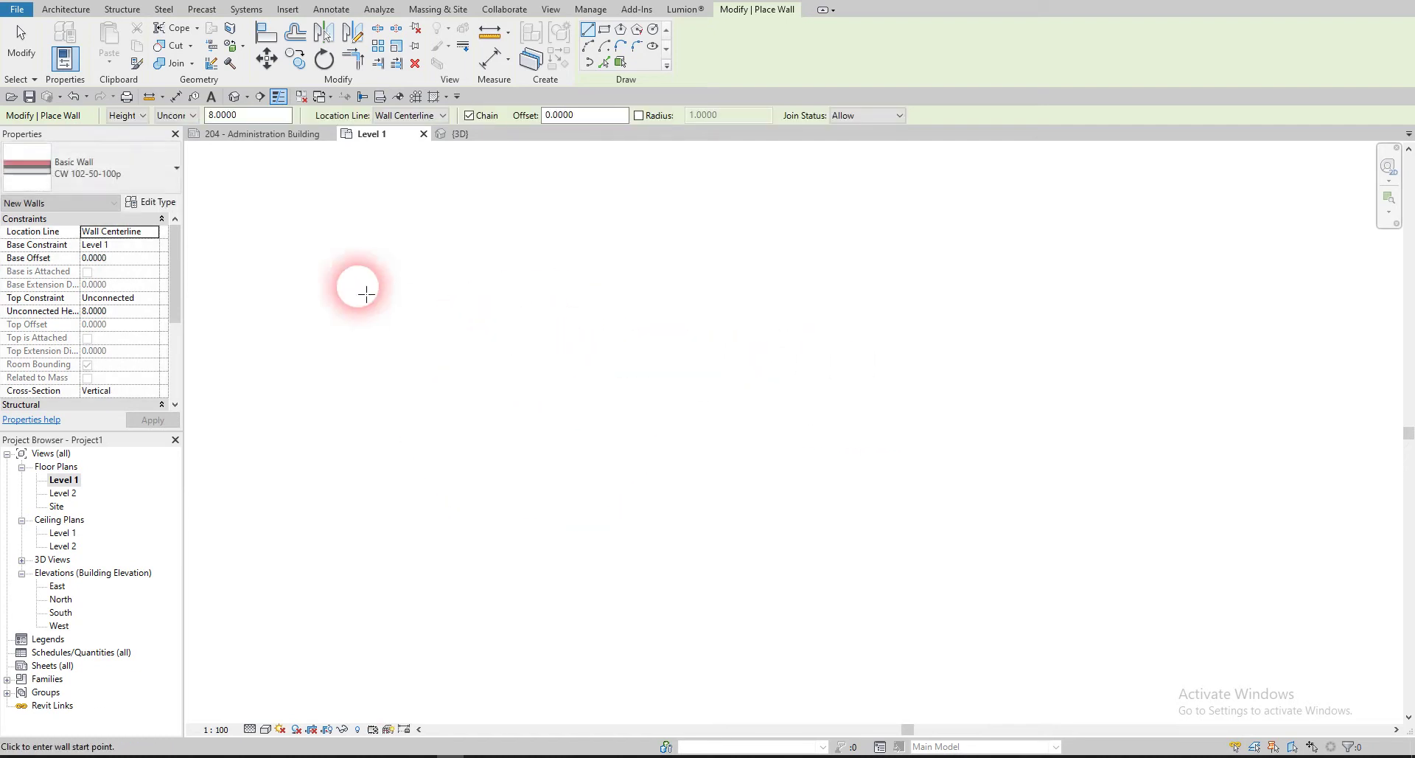
click(150, 181)
click(101, 219)
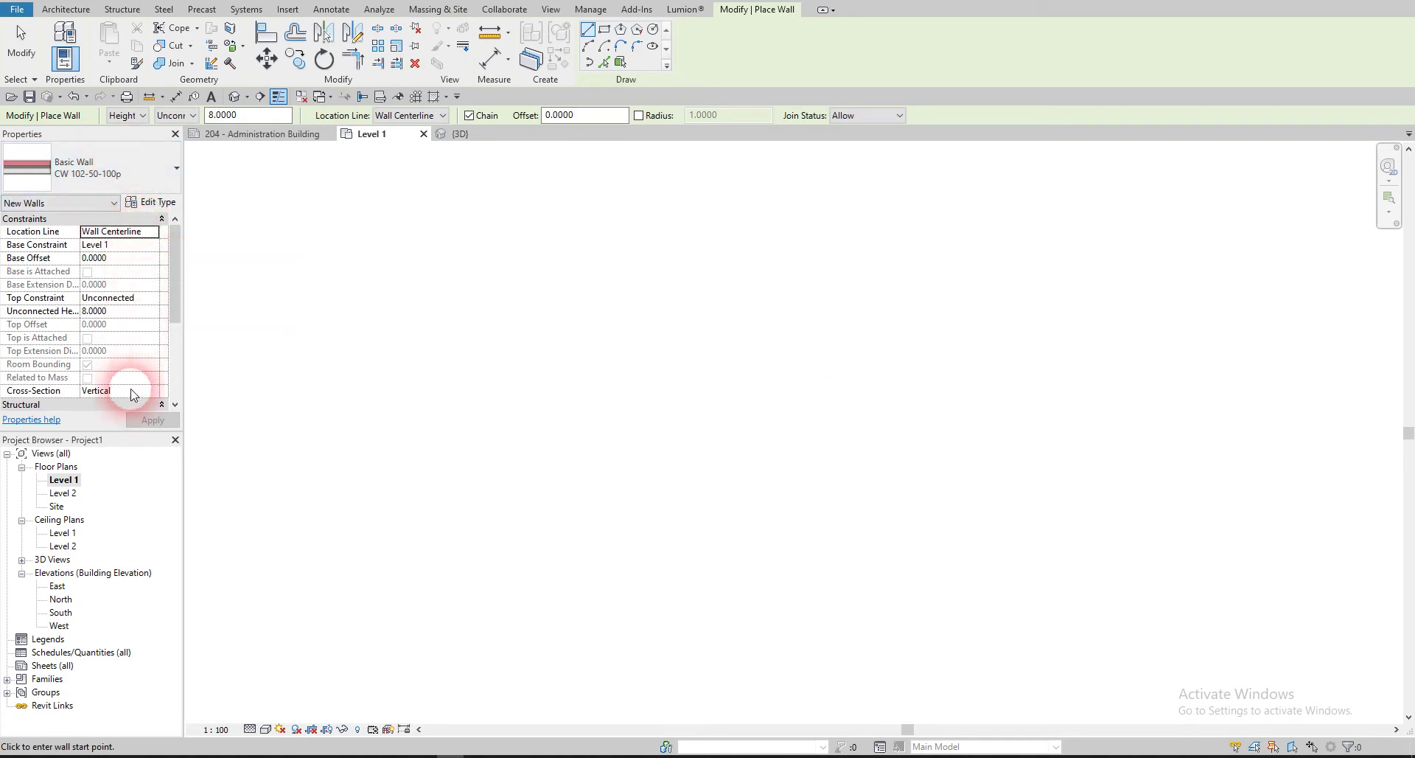
scroll(129, 369, down, 5)
scroll(132, 345, up, 5)
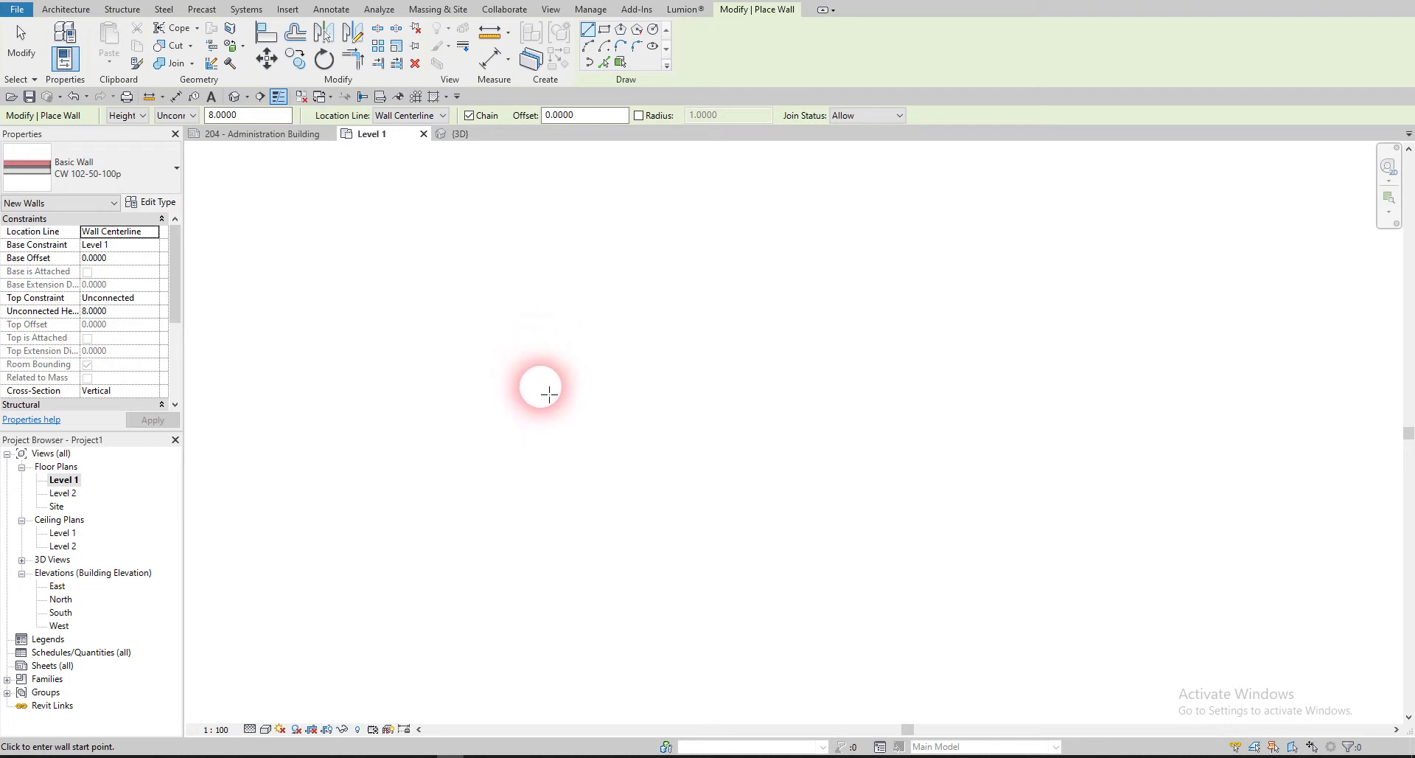
- Draw four chained CW 102-50-100p walls, the upper about 4.3 m and the left about 6.3 m, leaving the upper-left corner open
click(548, 395)
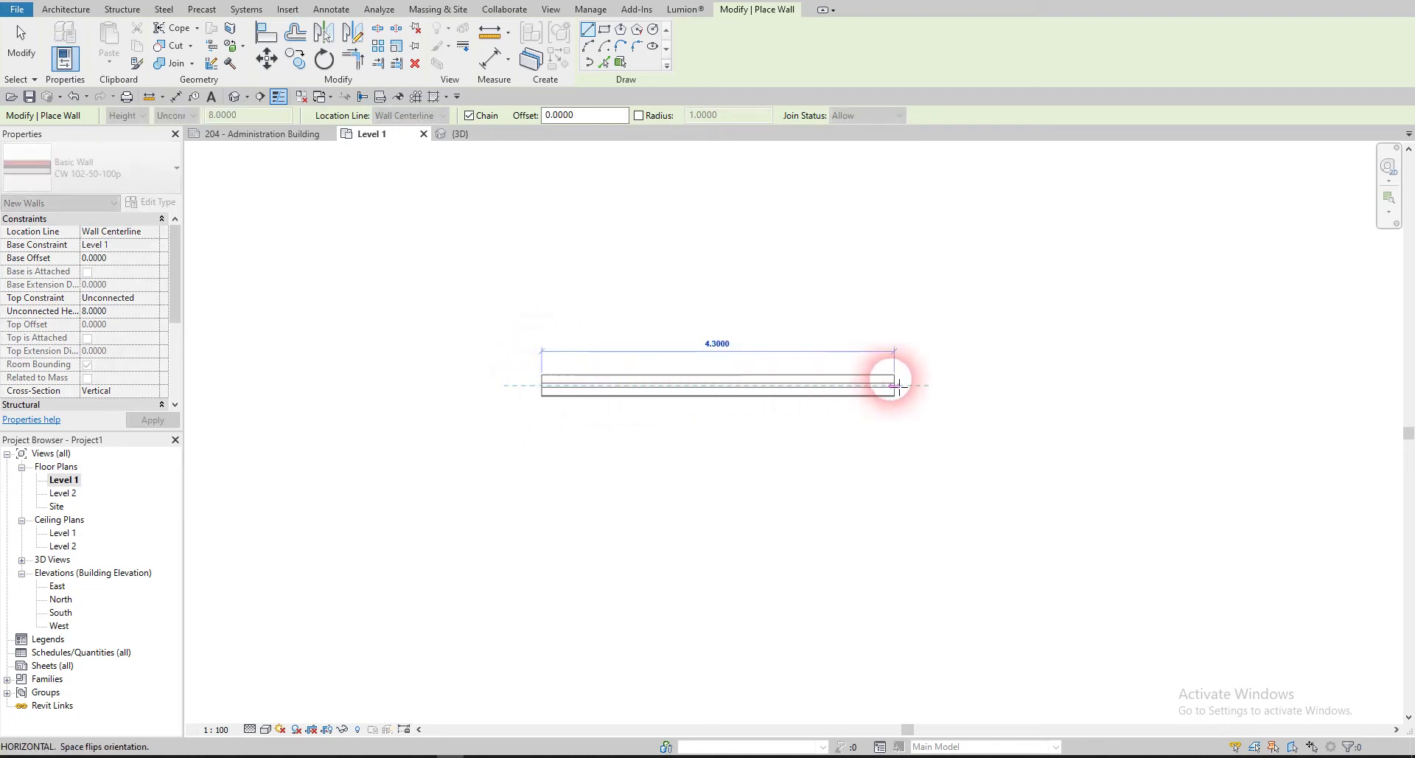
click(897, 384)
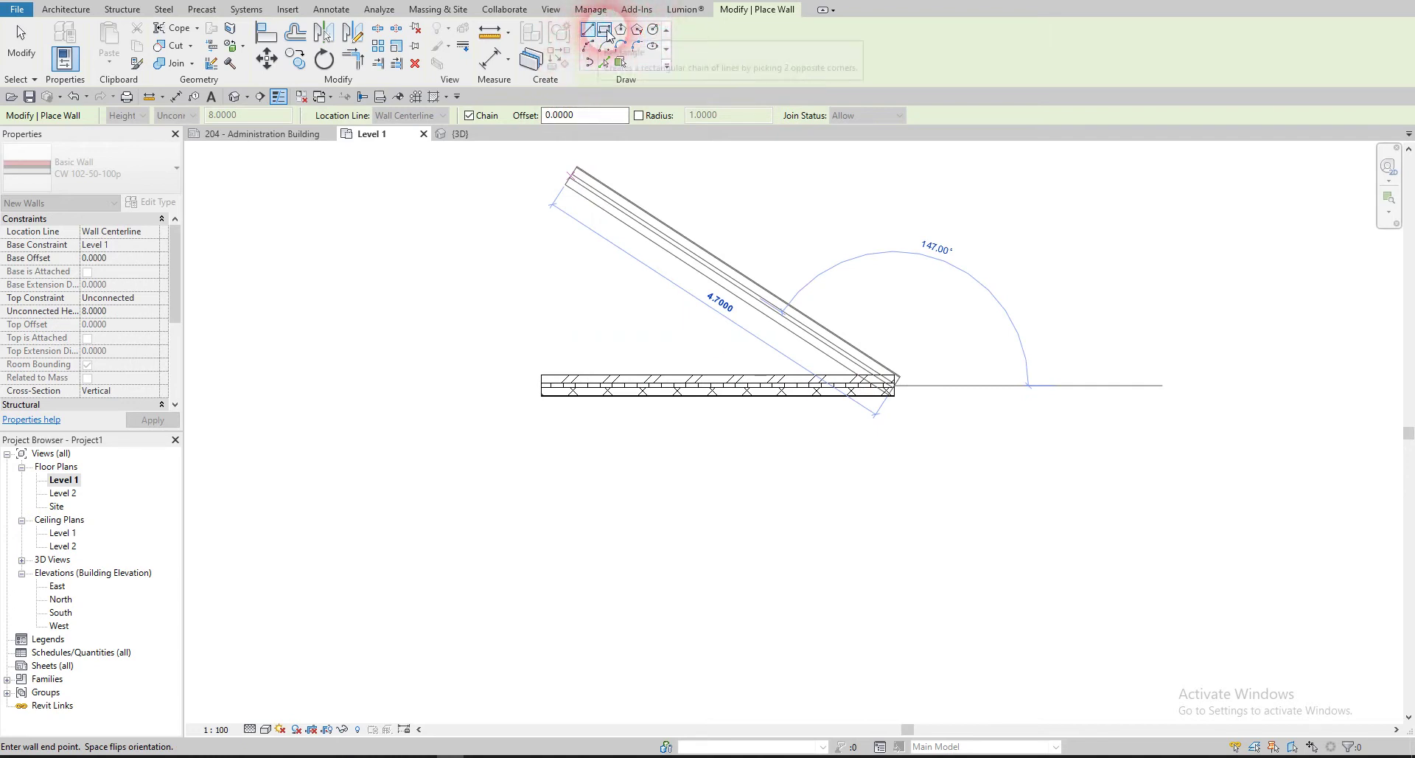
middle_drag(904, 647, 878, 537)
scroll(879, 564, down, 2)
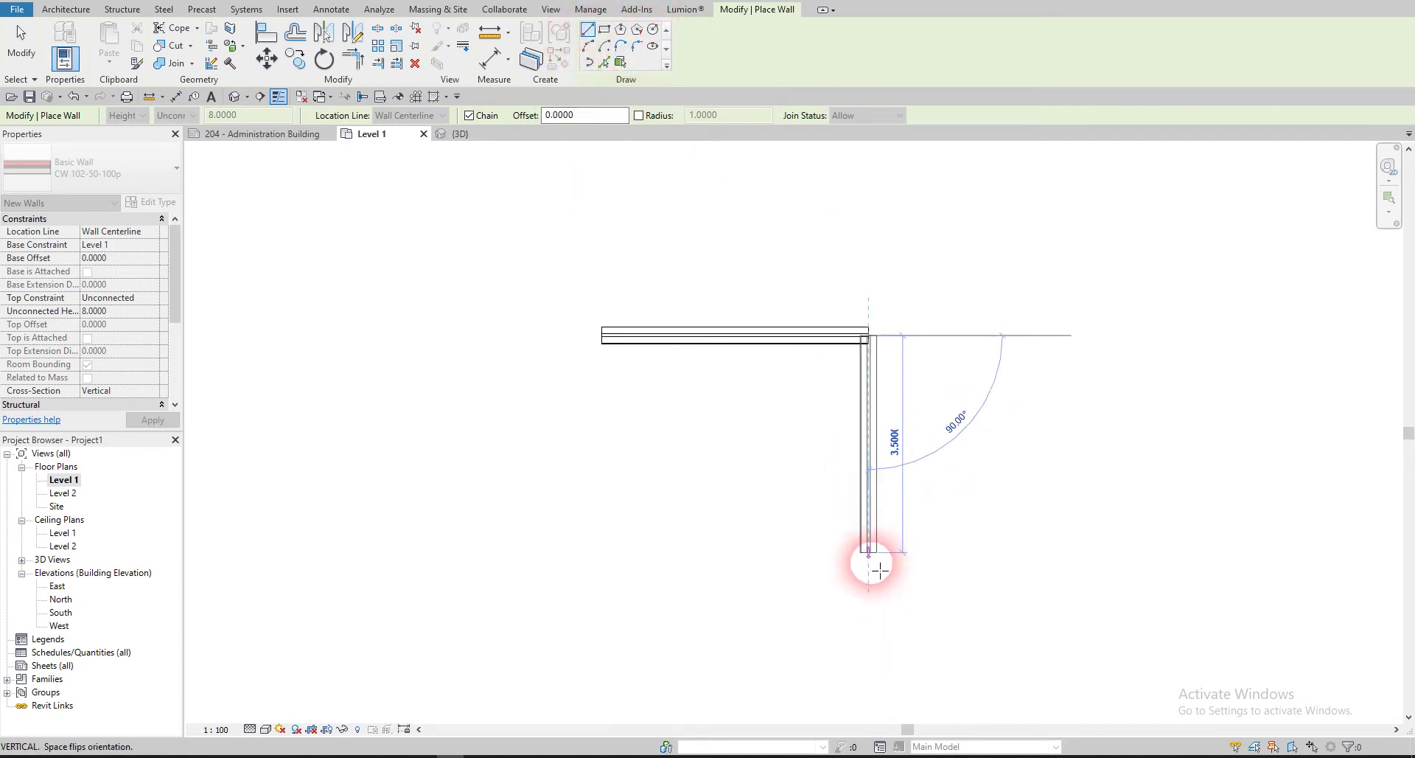
click(867, 582)
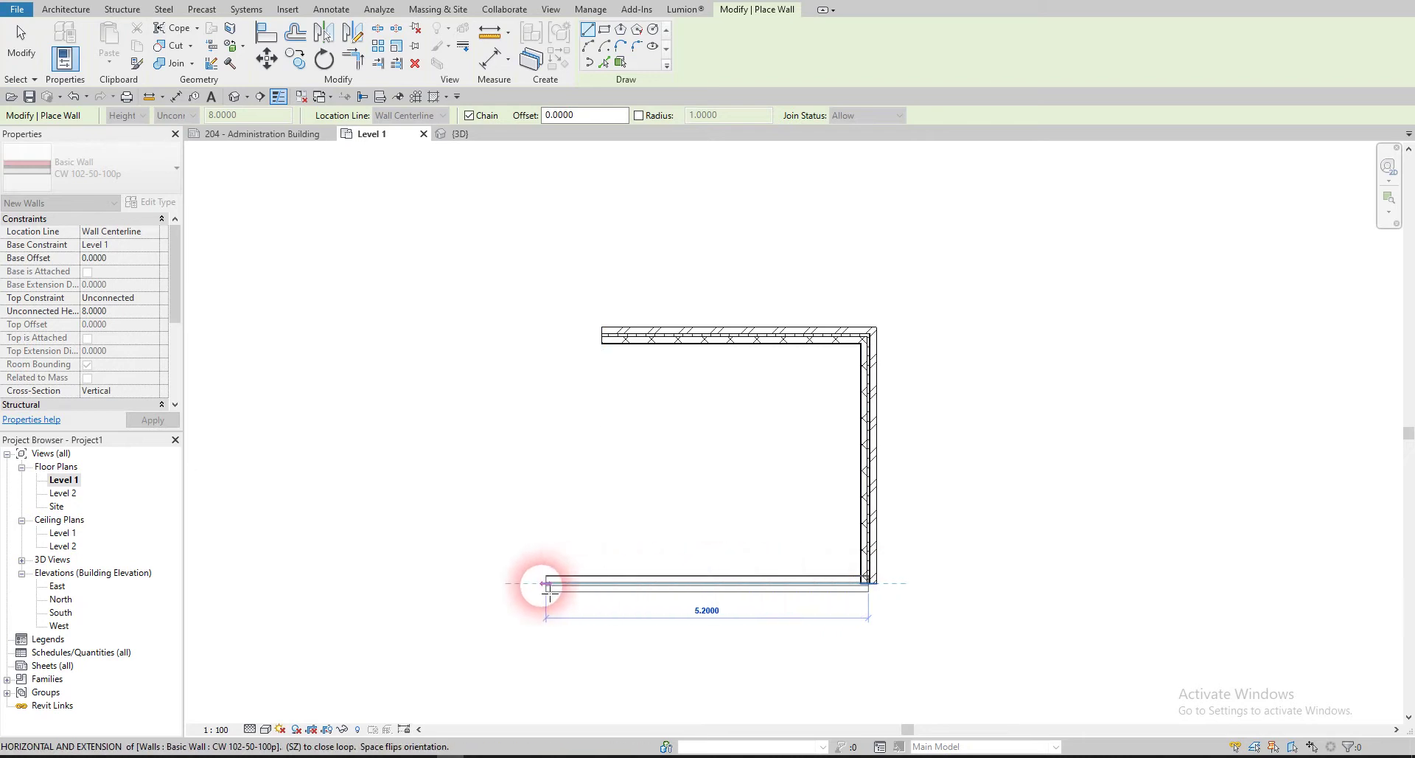
click(502, 582)
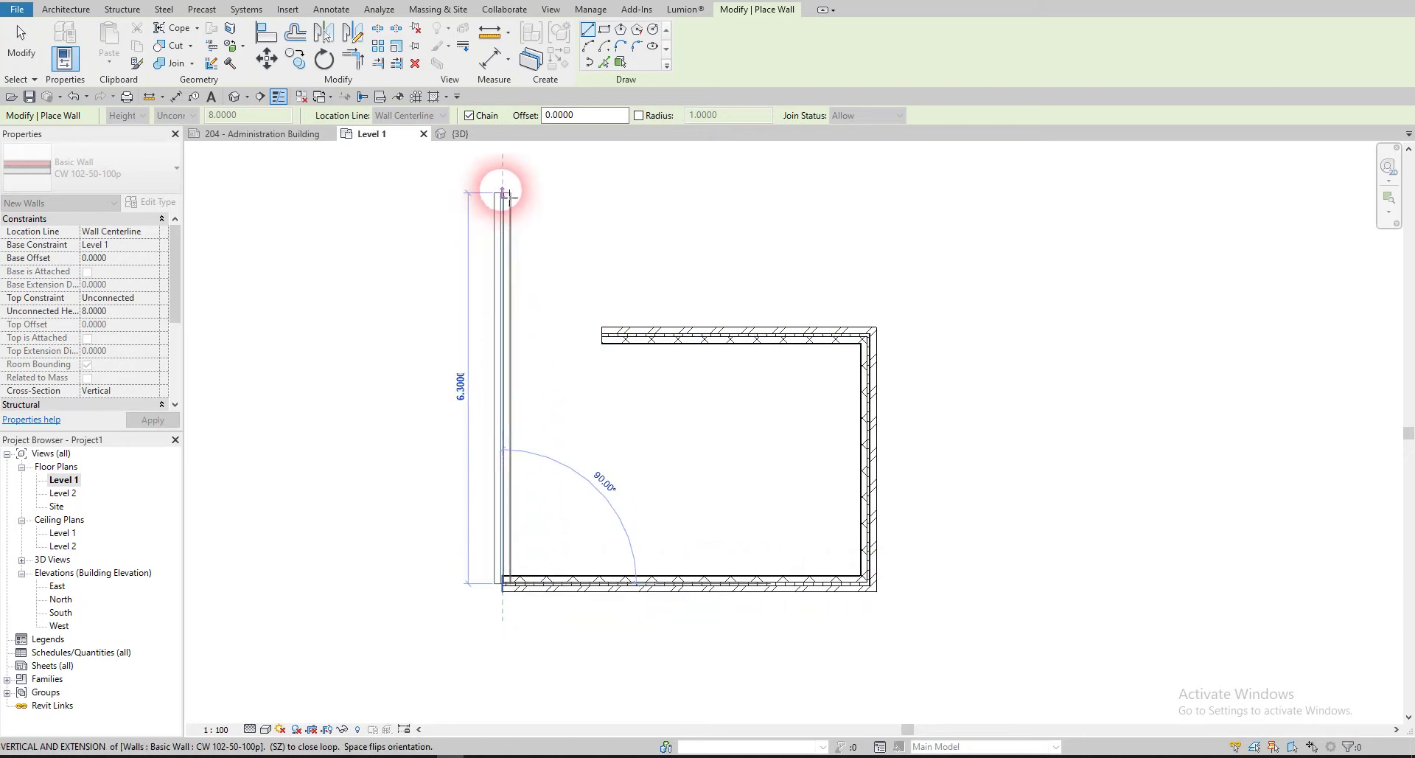
click(503, 193)
key(Escape)
key(Escape)
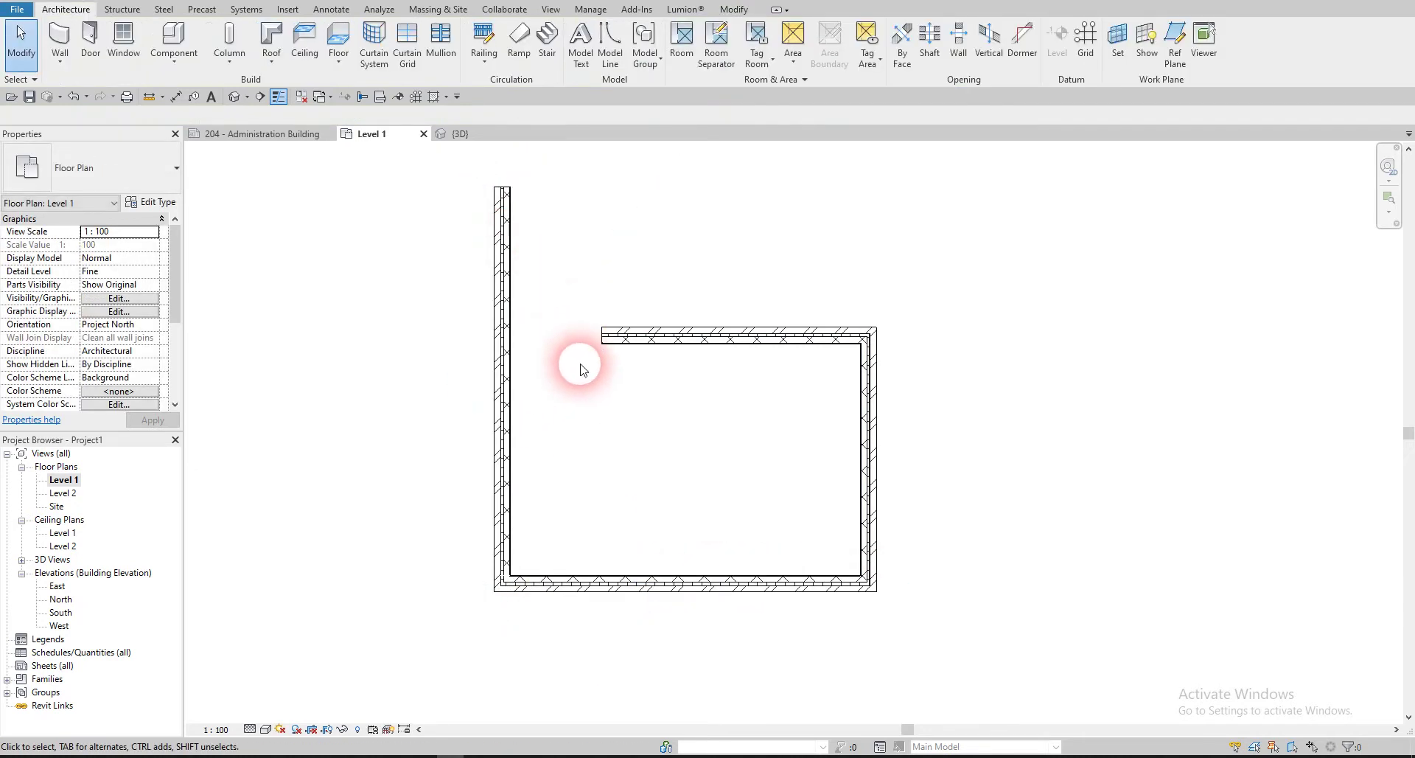
- Trim and extend the left and upper walls to a corner so they close the rectangle
click(504, 401)
click(620, 335)
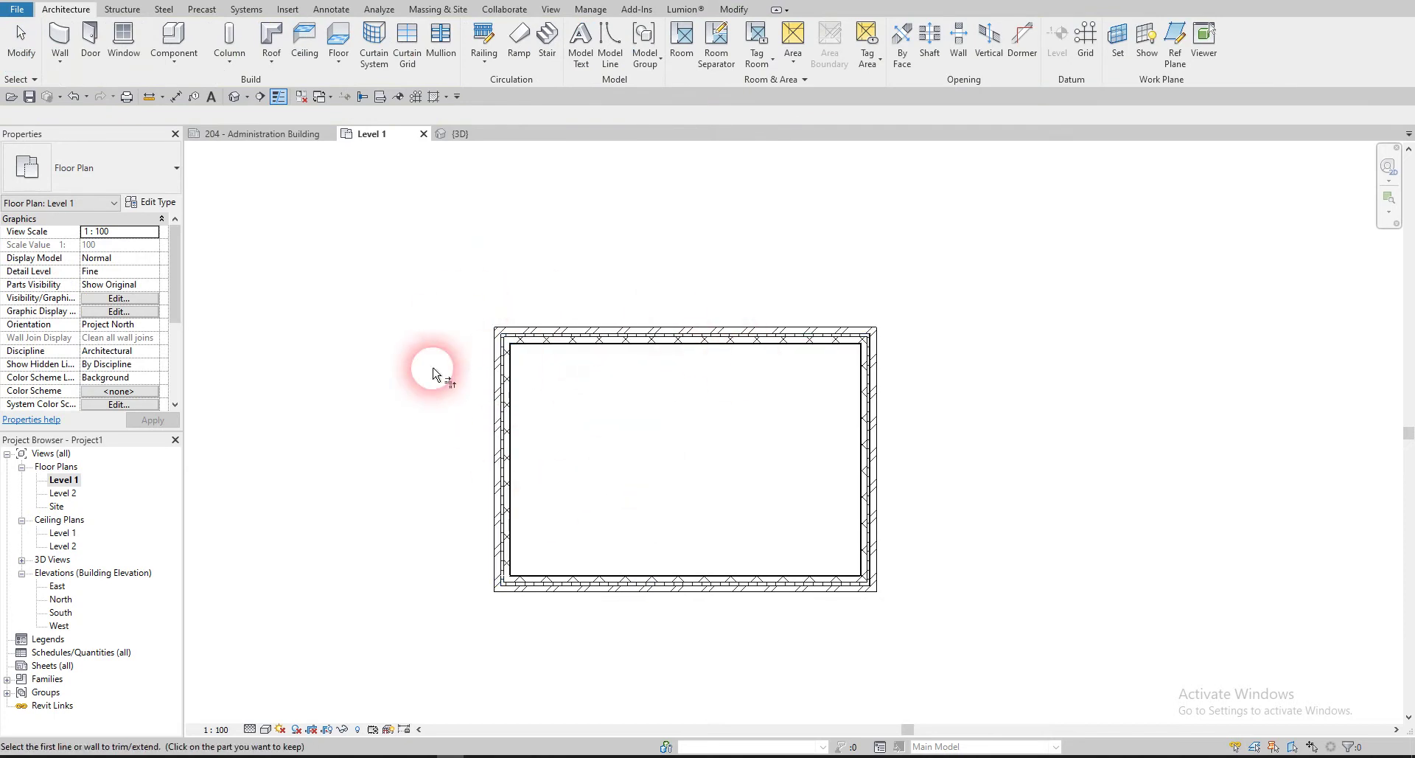
key(Escape)
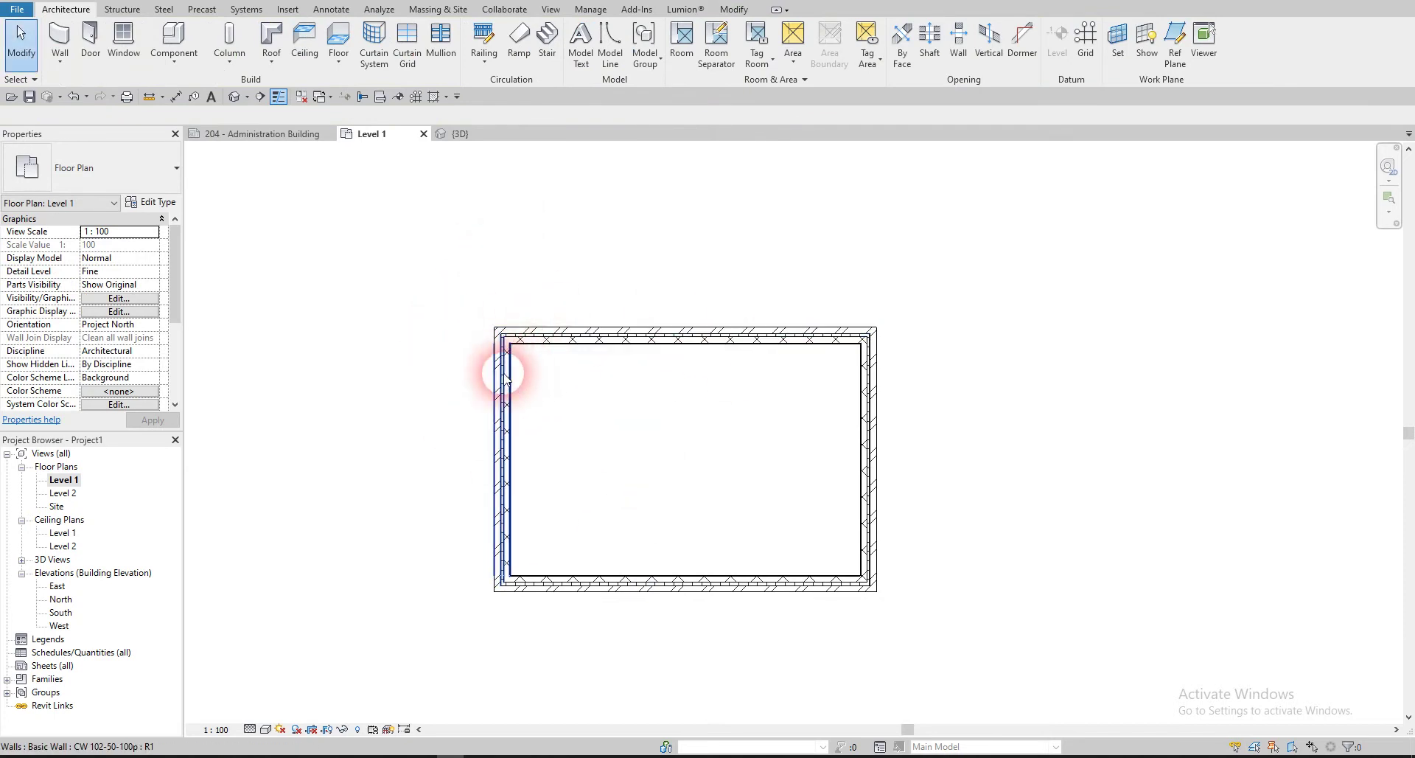
- Move the upper wall outward, and move the left wall outward to an inside room width of about 8 m
click(498, 369)
drag(489, 333, 572, 246)
double_click(506, 325)
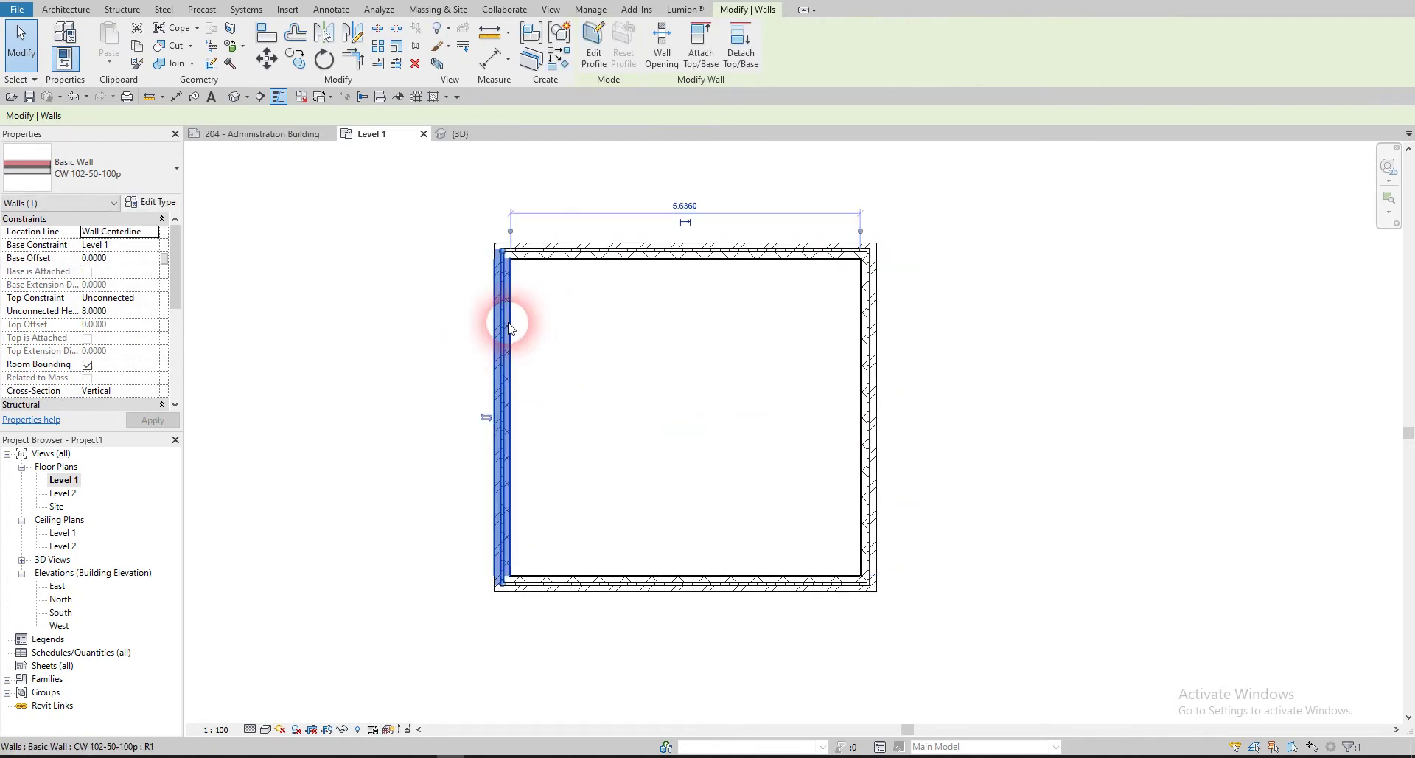
key(Escape)
drag(500, 357, 362, 454)
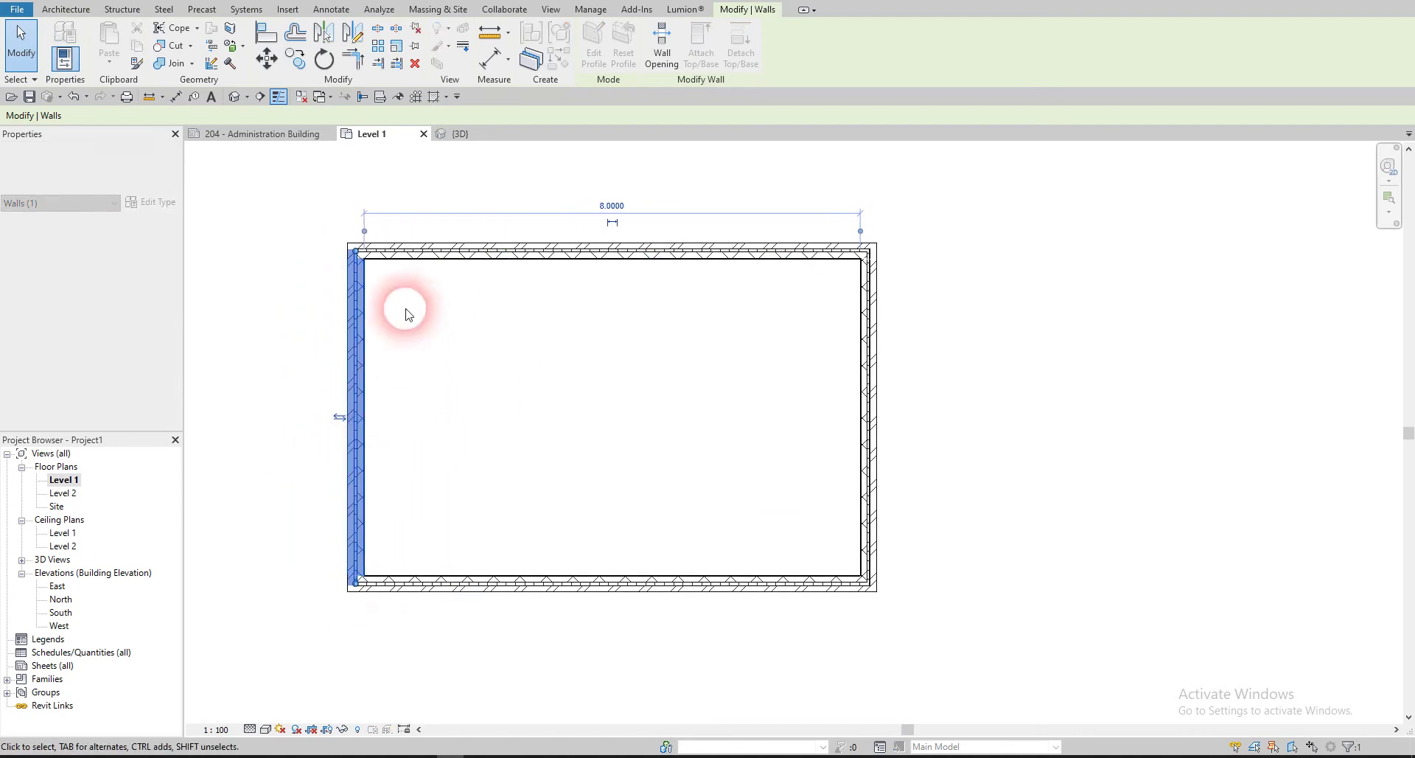
- Move the lower wall inward, and shift the left wall inward to an inside room width of about 7.7 m
click(810, 547)
drag(700, 581, 701, 494)
click(354, 373)
drag(354, 372, 372, 374)
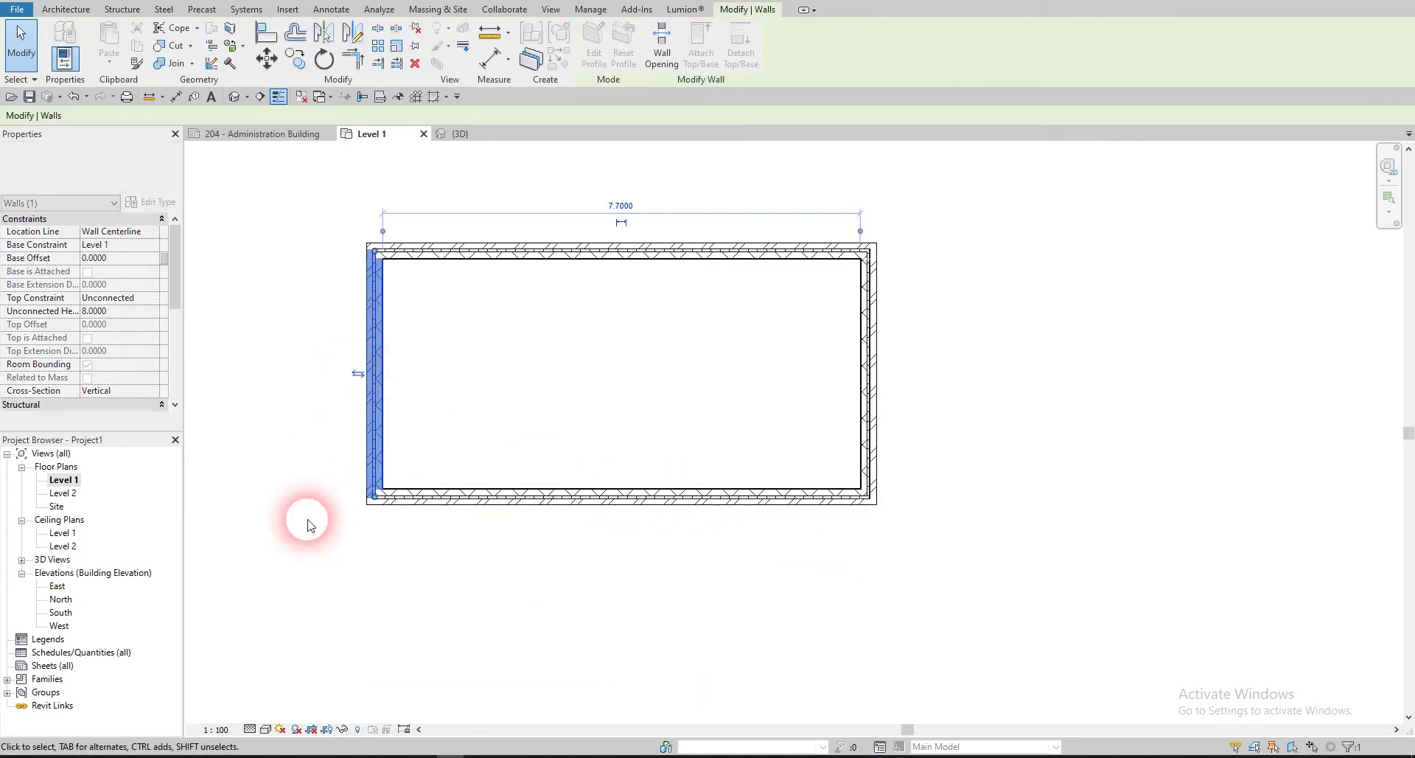
click(245, 710)
- Set the Level 1 plan's detail level to Coarse
click(250, 729)
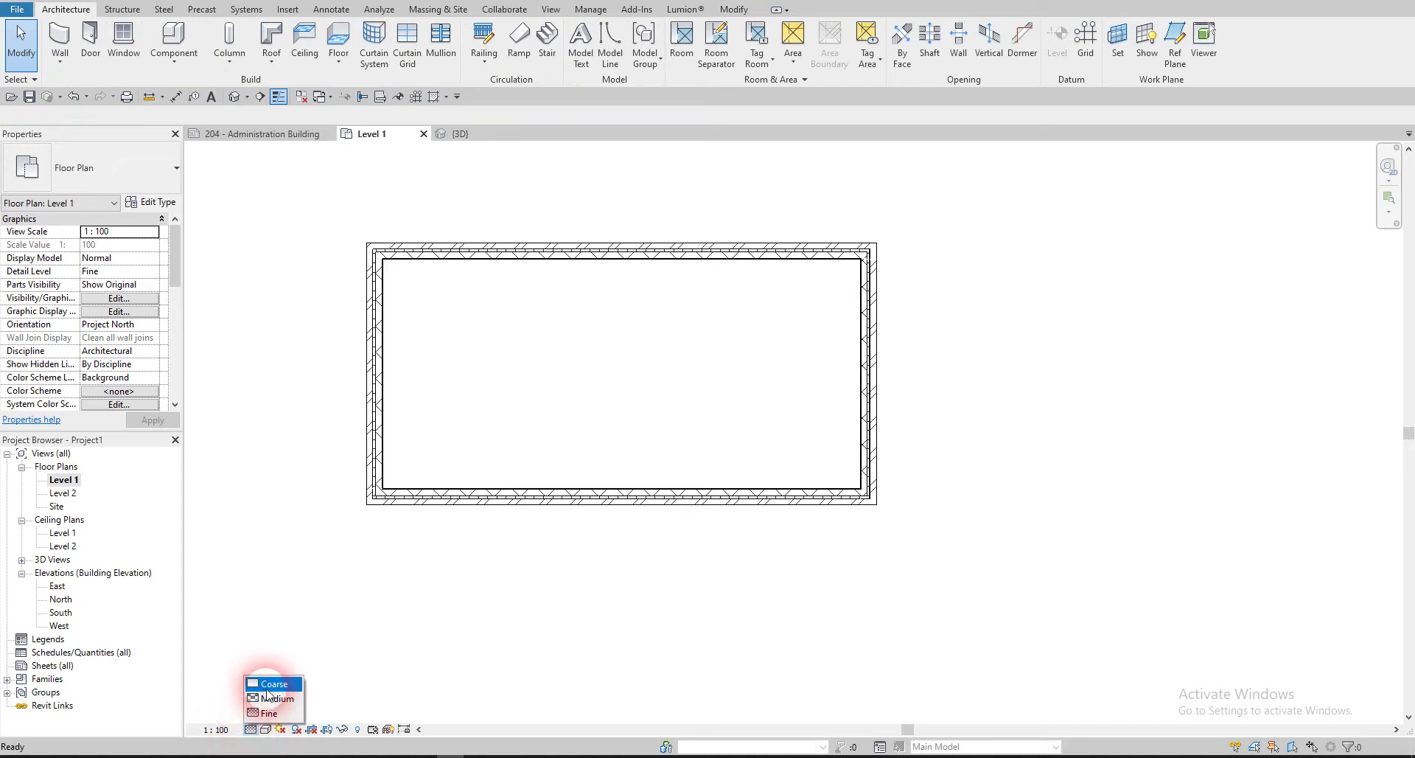
click(272, 683)
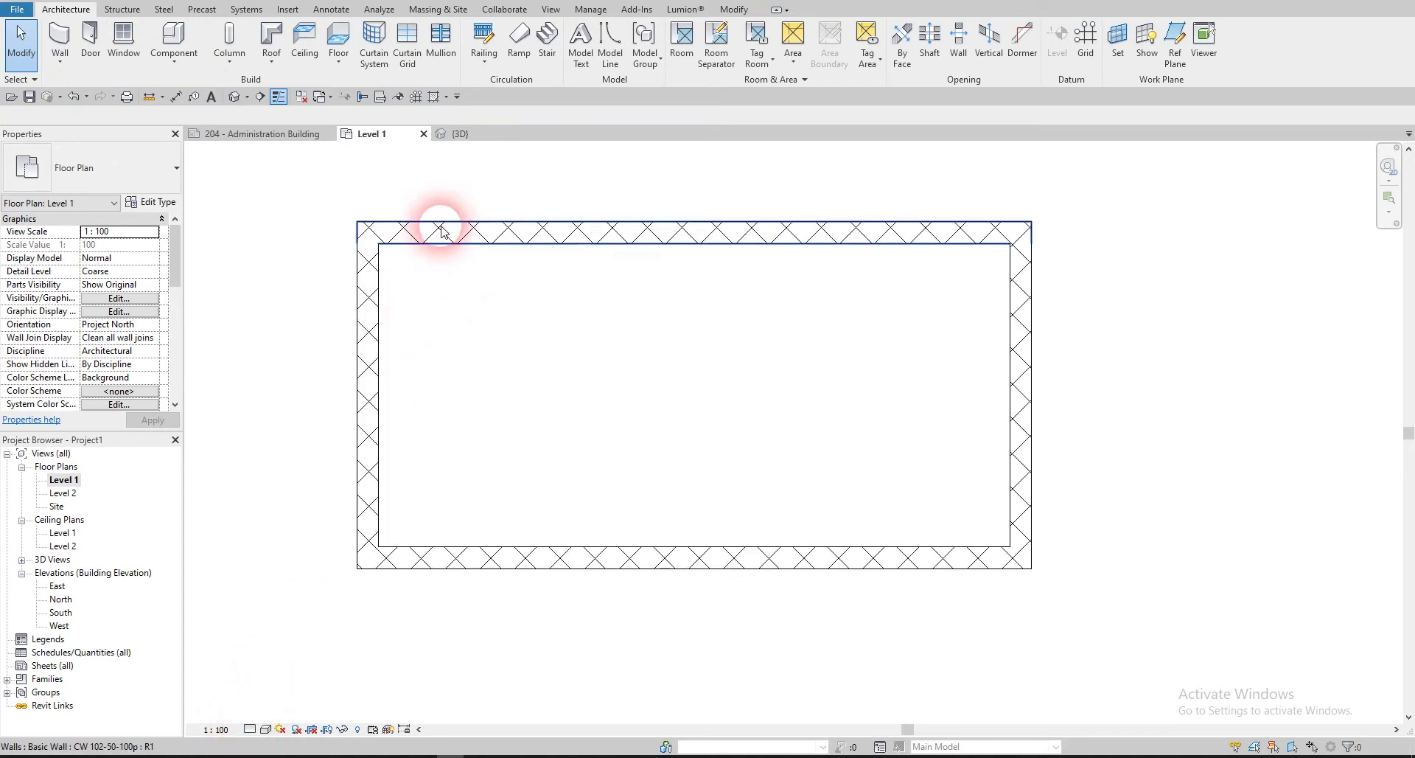
scroll(440, 229, up, 4)
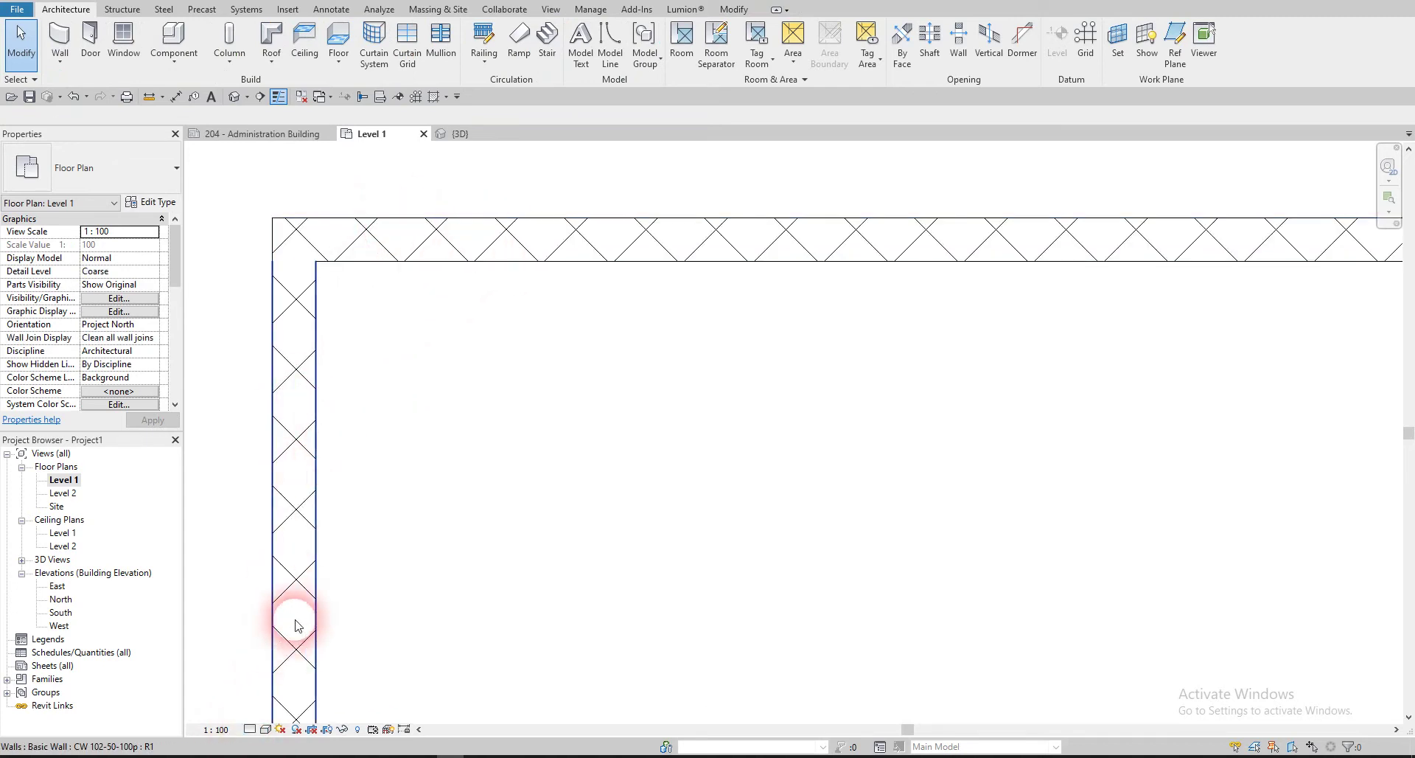
- Set the Level 1 plan's detail level to Medium
click(250, 729)
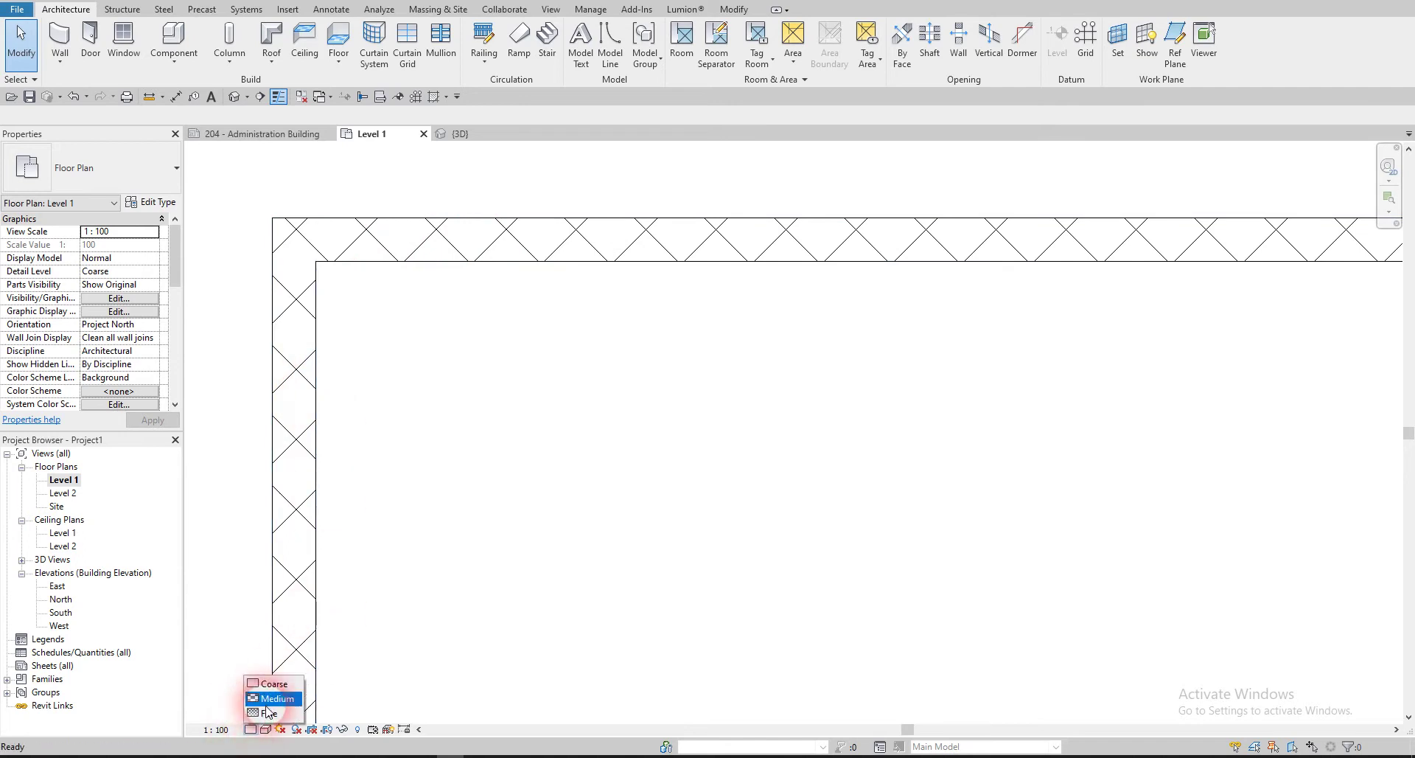
click(267, 700)
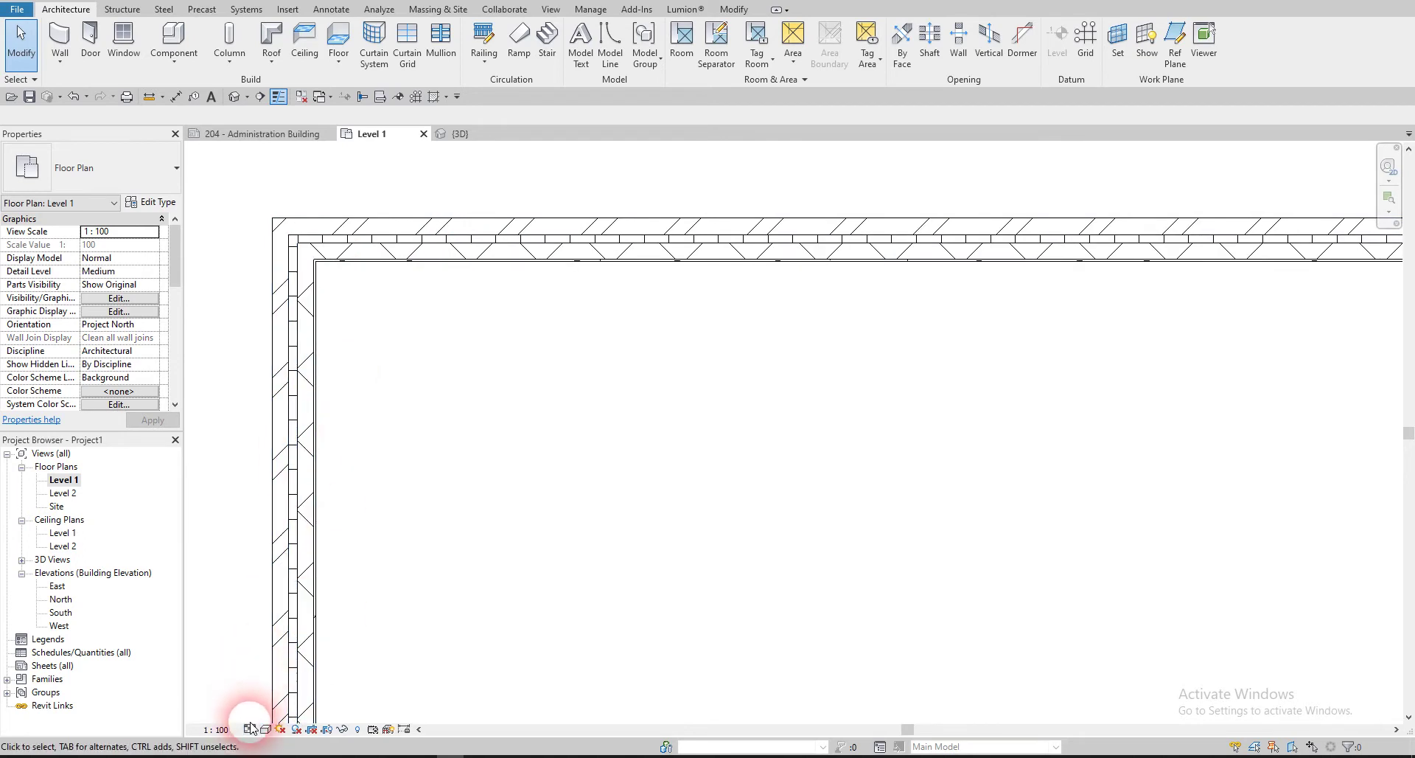
click(262, 713)
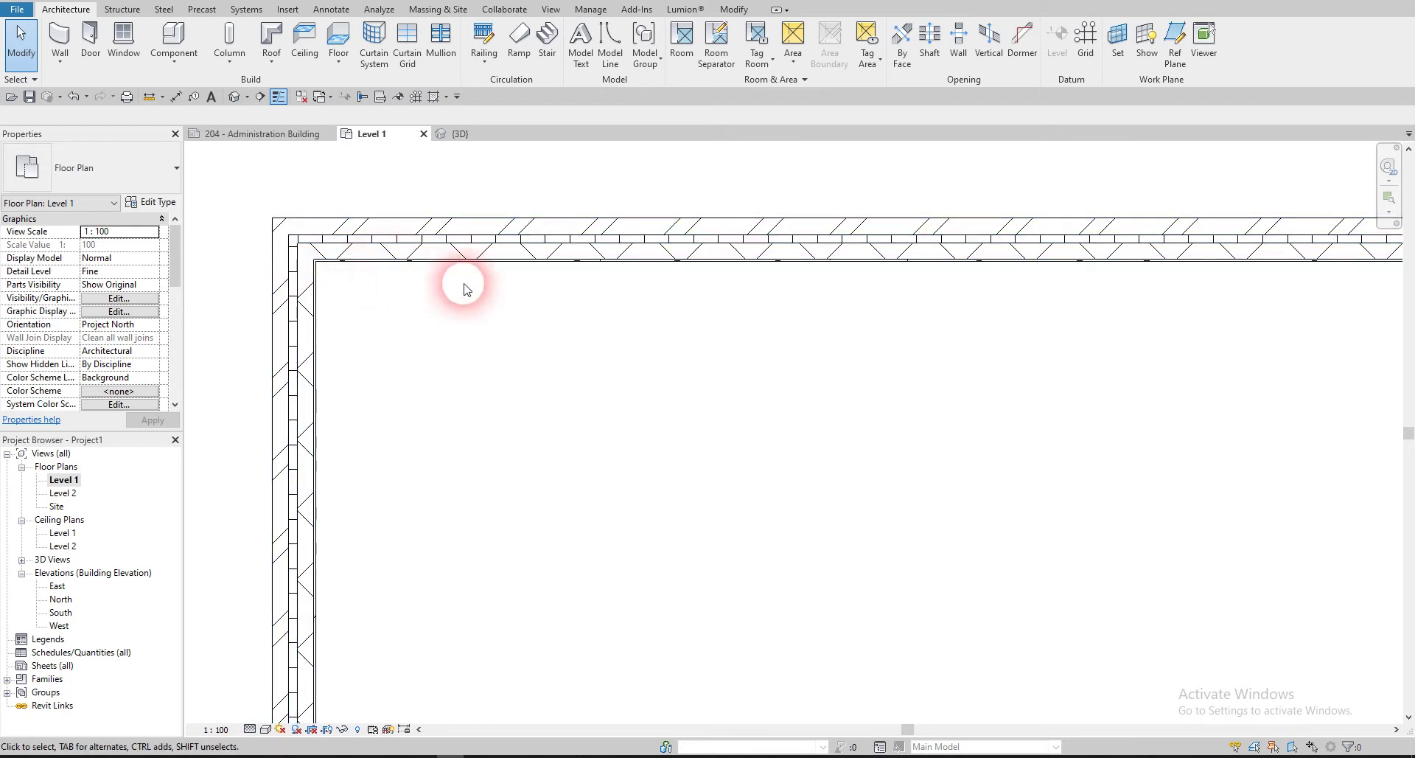
- Set the Level 1 plan's visual style to Shaded
scroll(695, 338, down, 5)
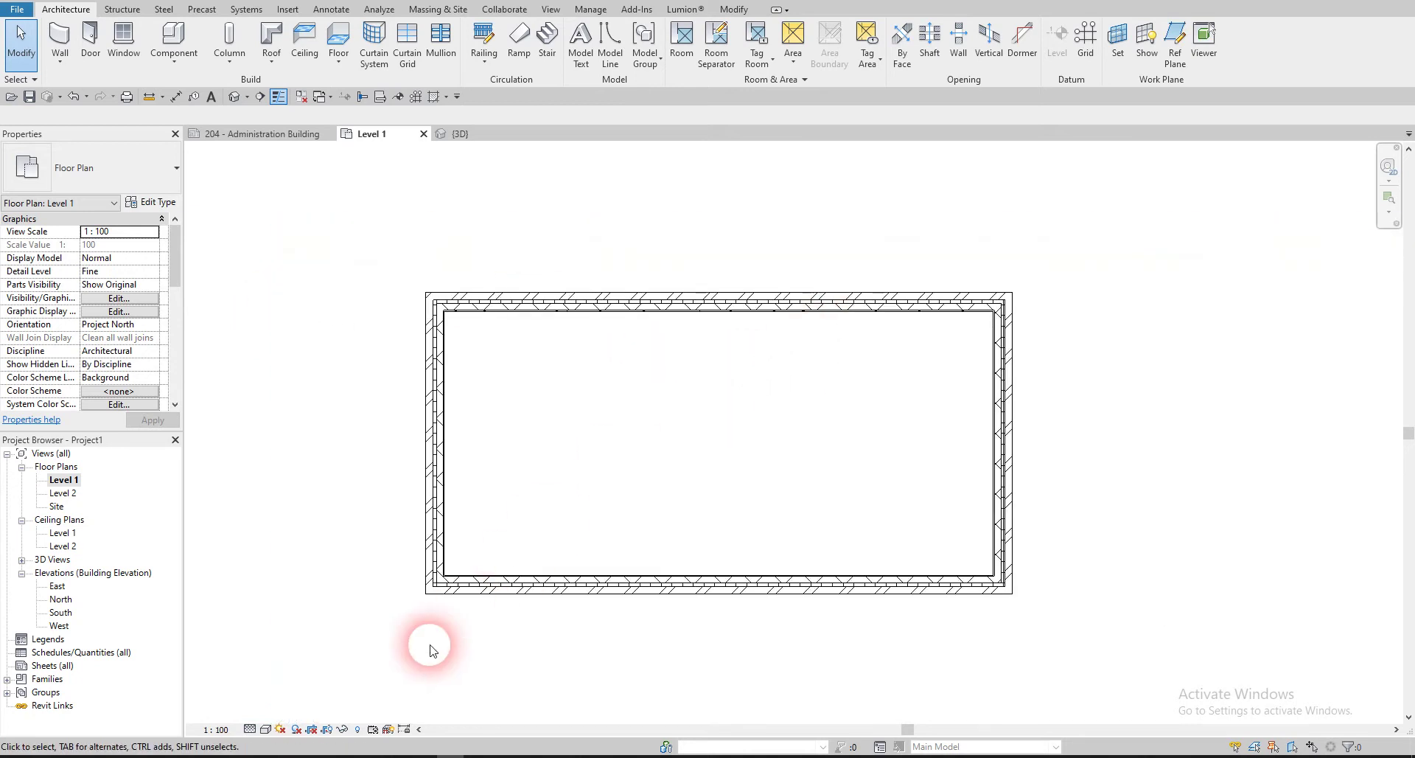
click(267, 730)
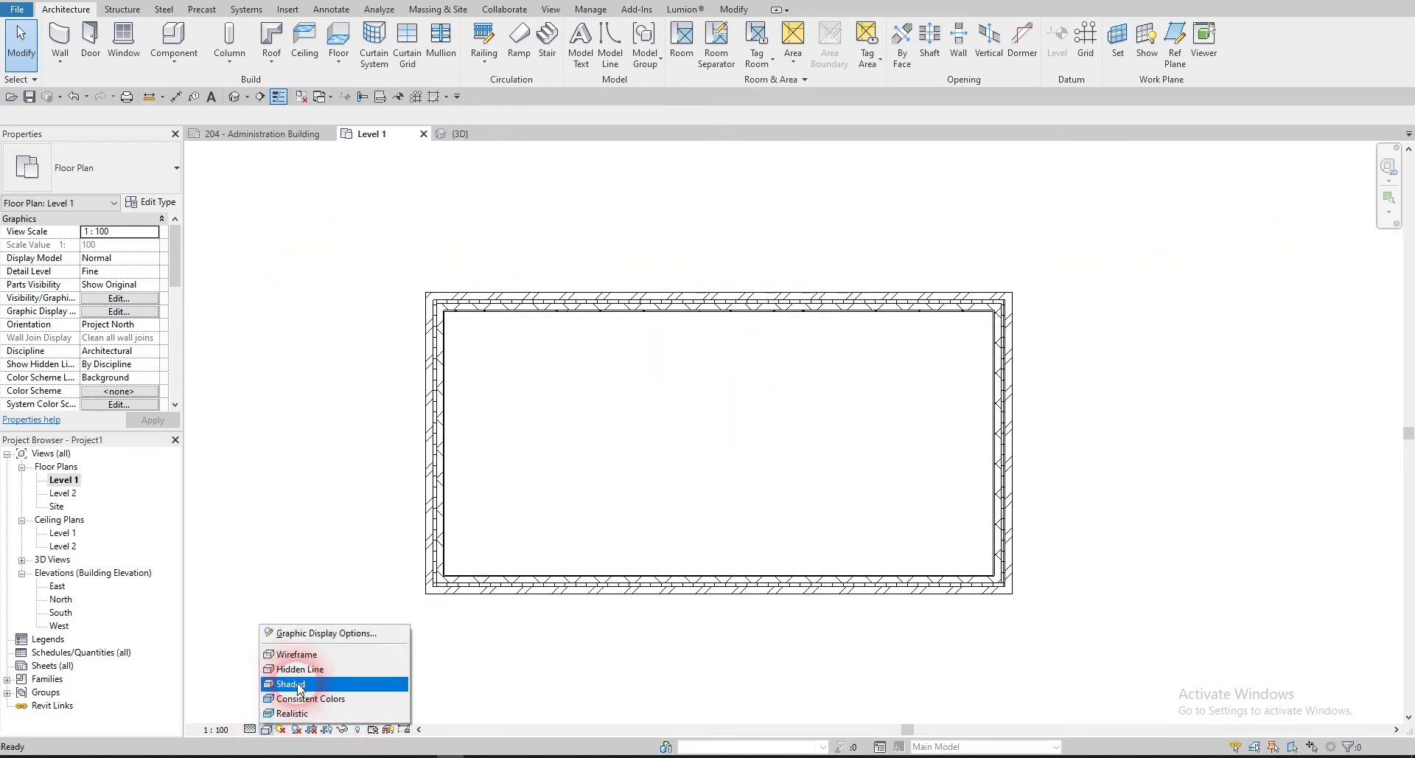
click(301, 685)
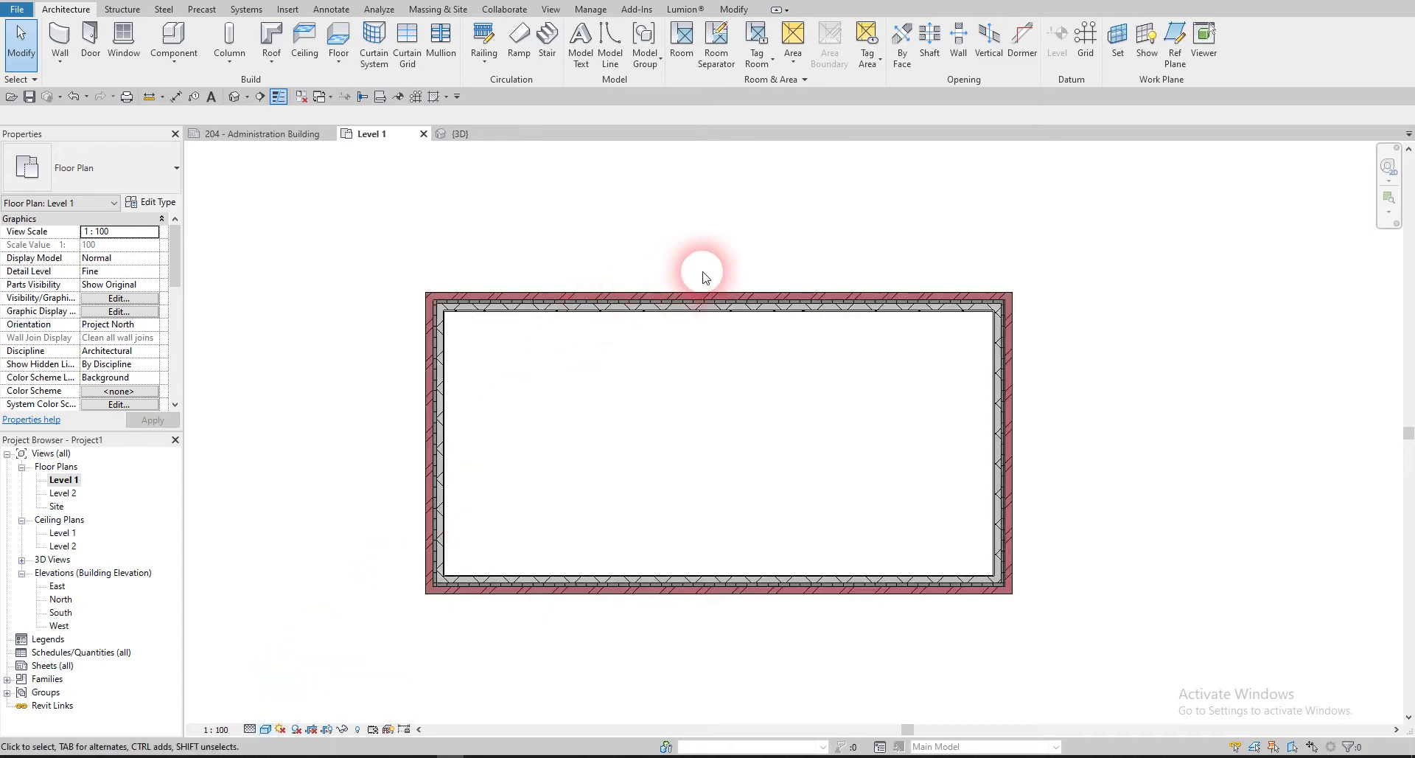
- Select the connected wall chain, narrow the selection to the room's upper wall, and try flipping its orientation
scroll(699, 273, up, 3)
scroll(706, 323, down, 3)
key(Tab)
click(703, 328)
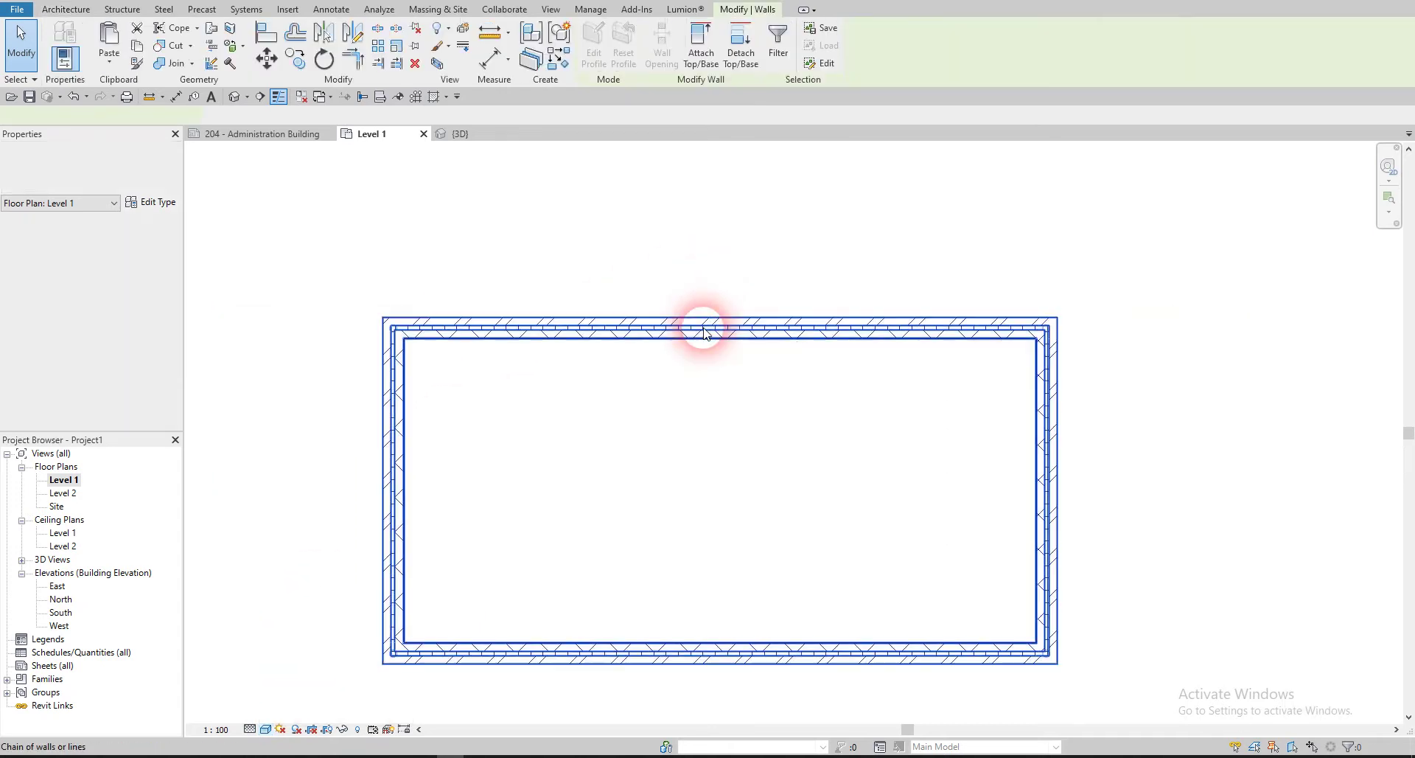
click(708, 362)
click(717, 322)
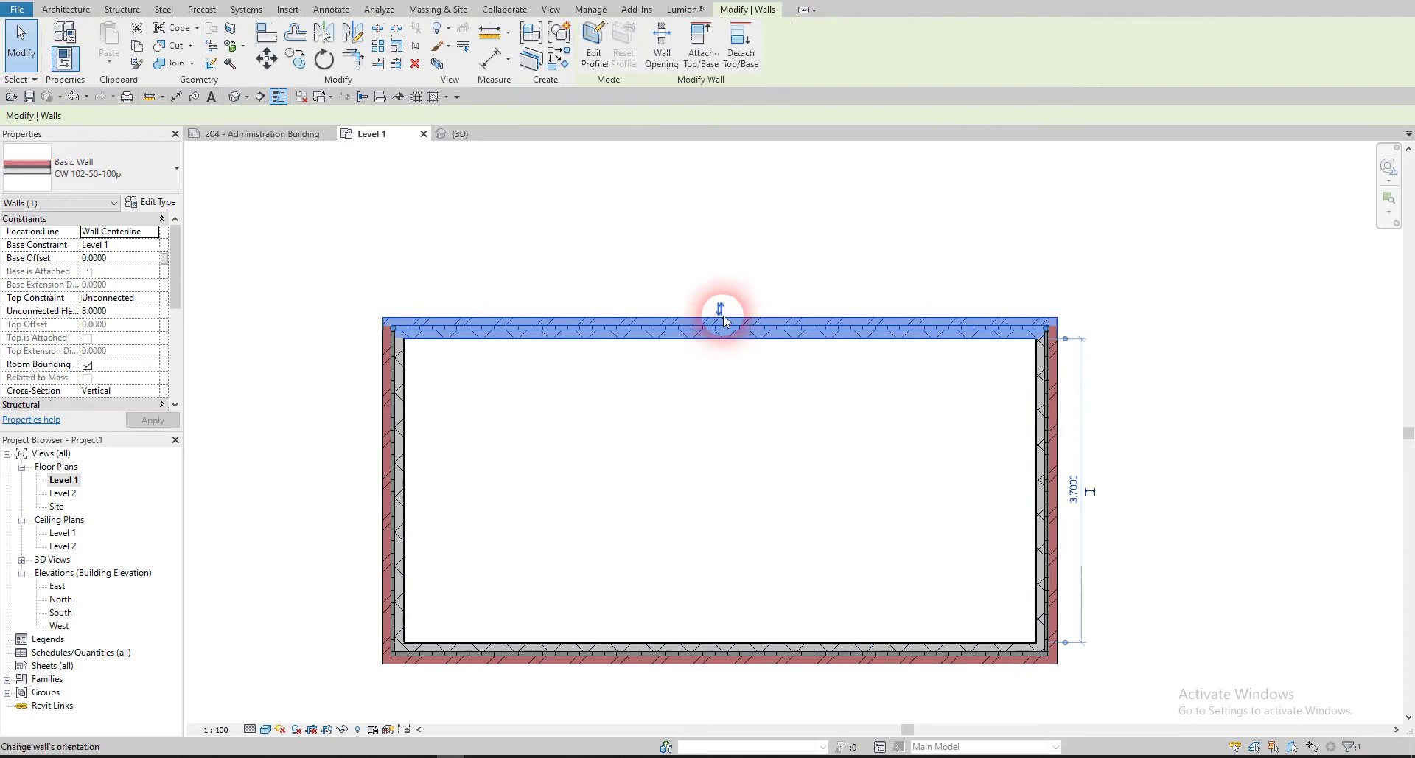
scroll(737, 324, up, 3)
scroll(748, 333, up, 1)
click(700, 294)
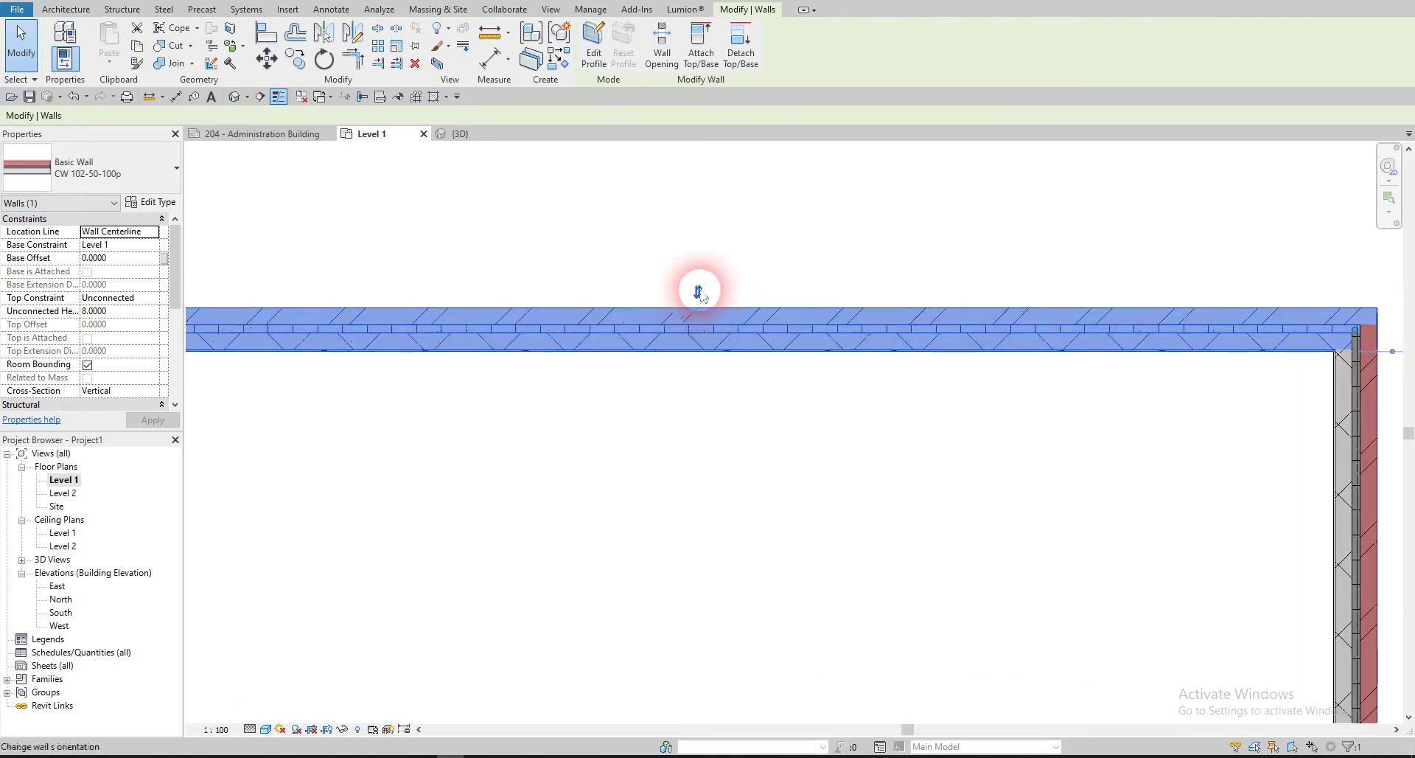
scroll(696, 299, up, 3)
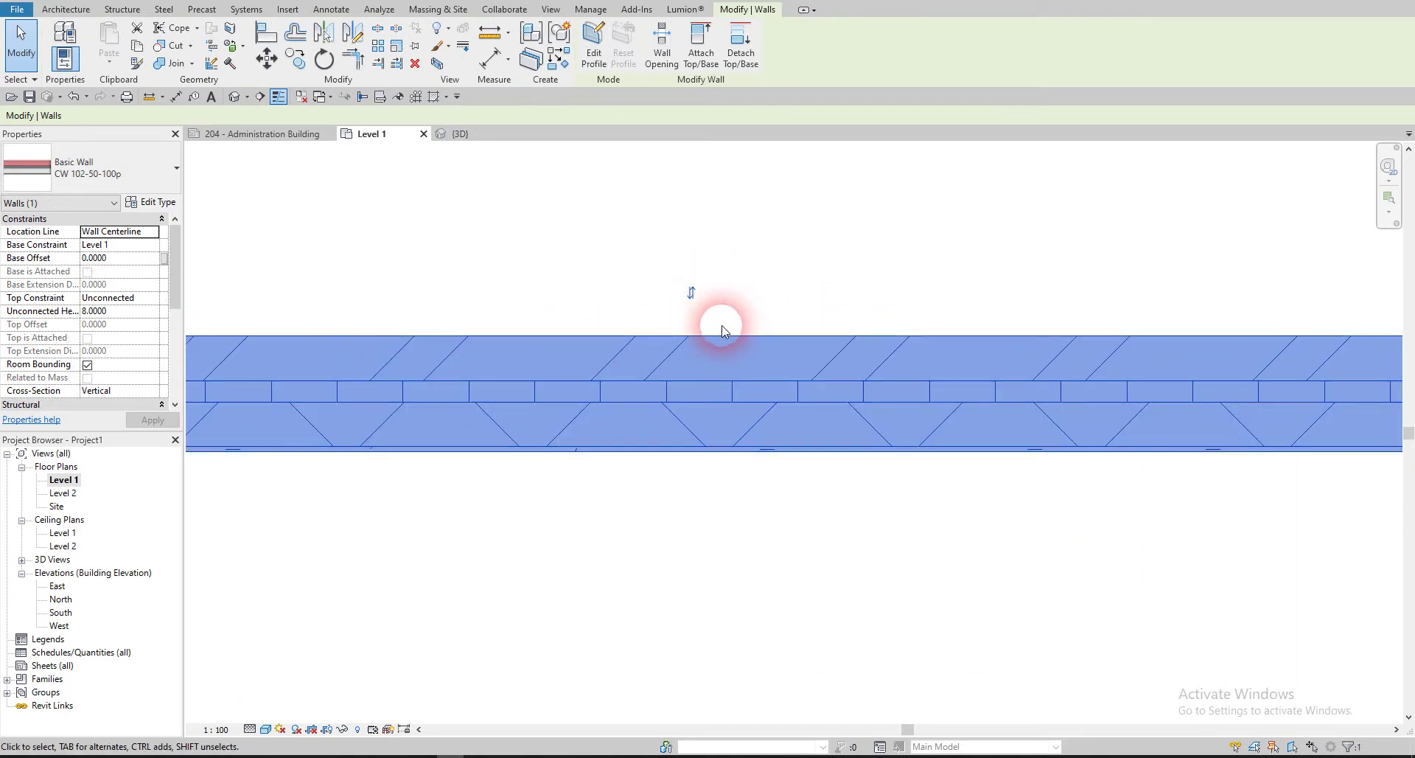
scroll(687, 329, down, 2)
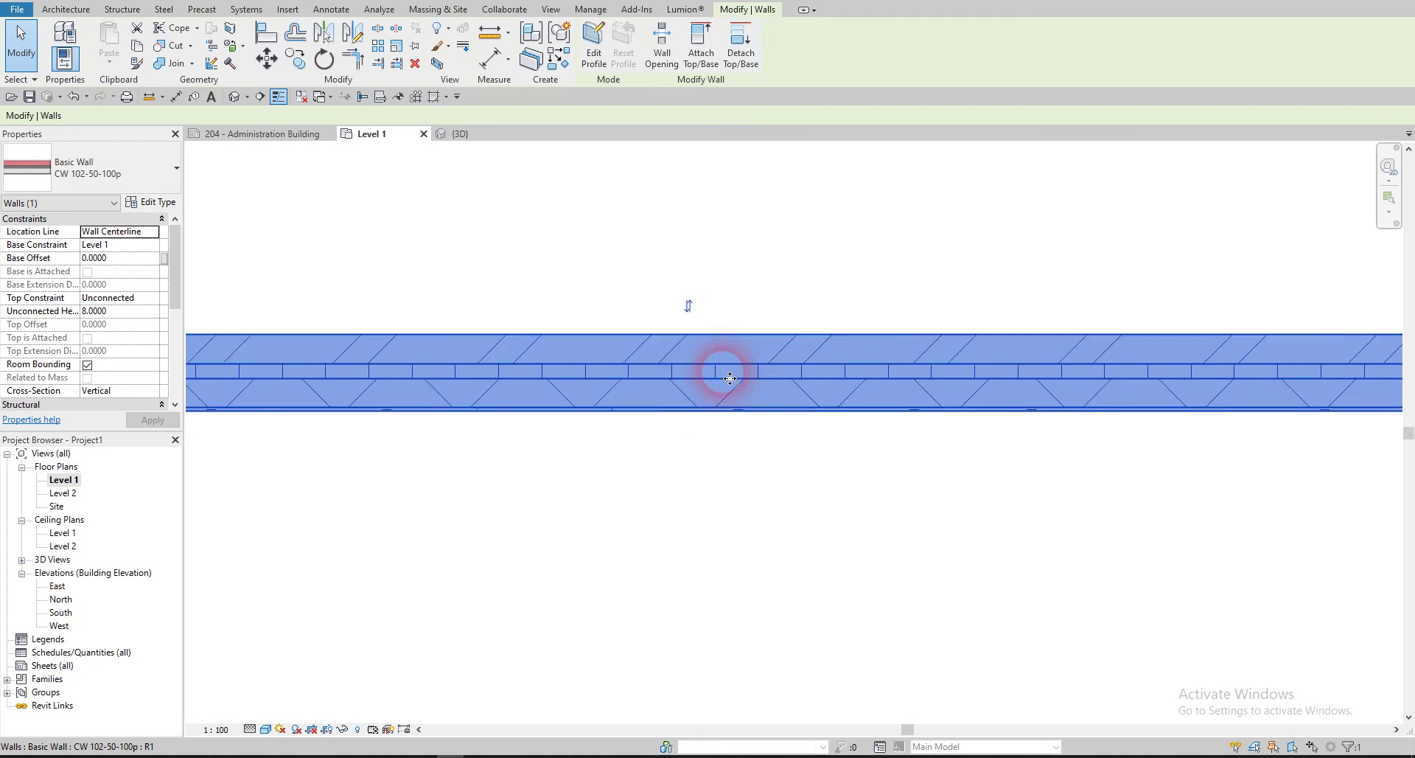
- Flip the upper wall's orientation back and forth several times, ending with the brick layer outside
key(space)
key(space)
key(space)
scroll(719, 384, down, 3)
scroll(935, 445, up, 1)
scroll(891, 395, down, 1)
key(space)
key(space)
key(space)
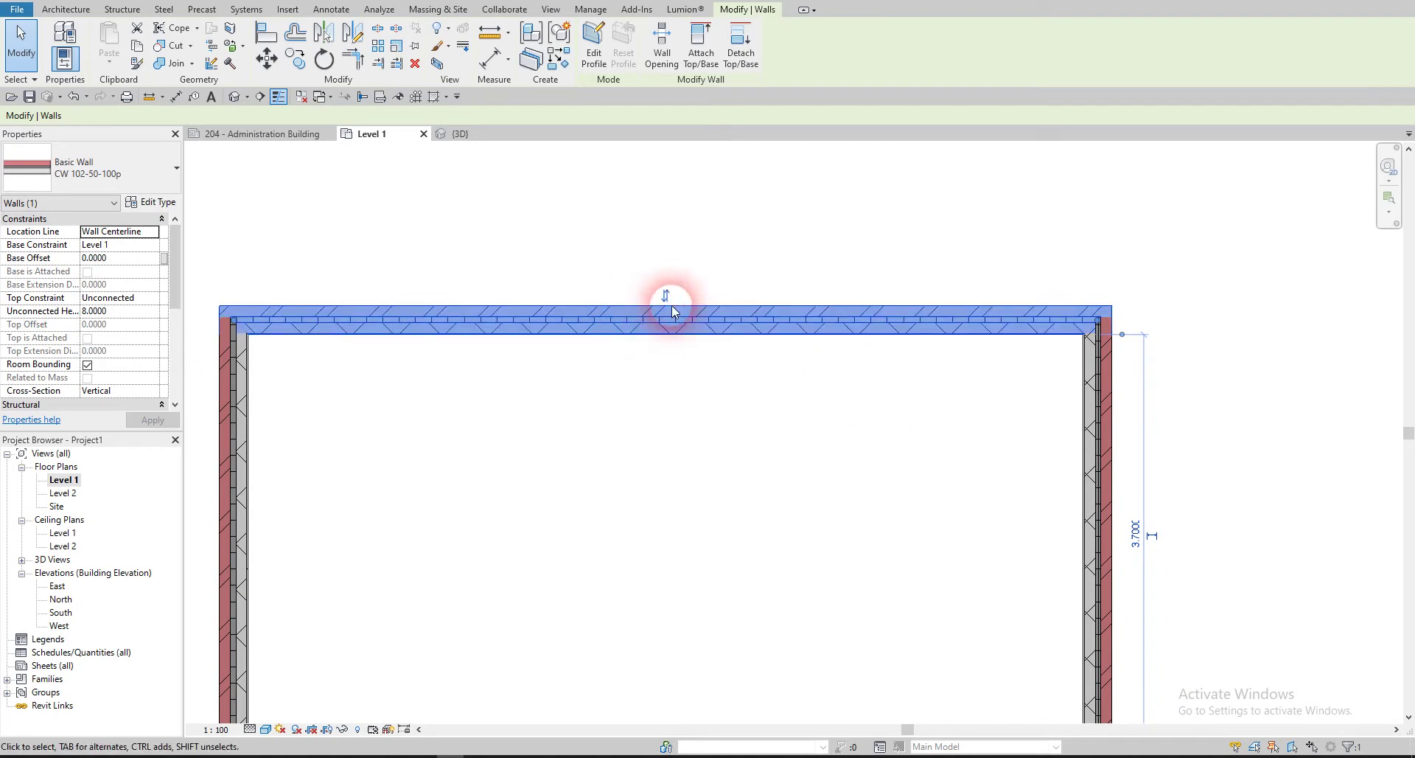
click(1028, 391)
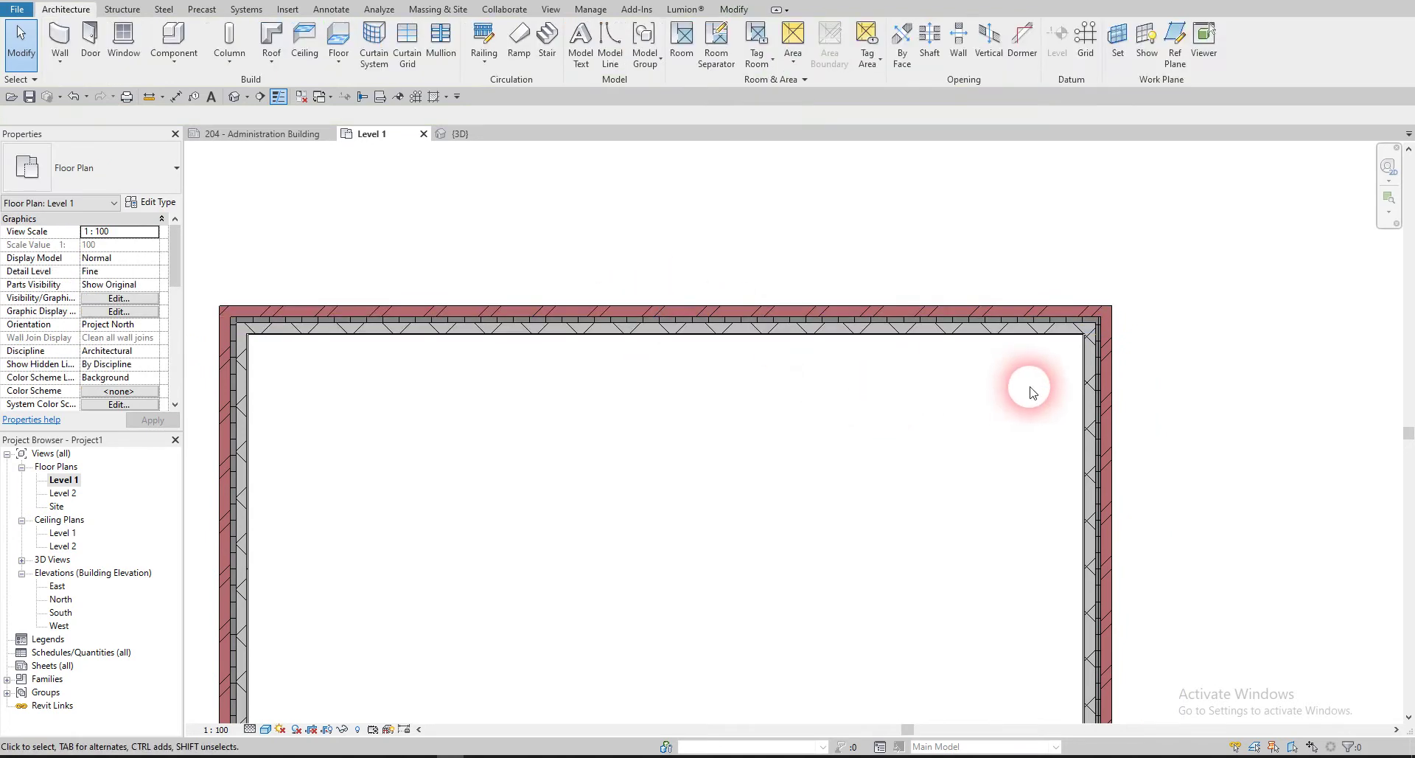
- Flip the upper wall's brick layer inward and back outward, comparing how its layers meet at the corner with the right wall
click(1000, 352)
key(Escape)
scroll(1107, 321, up, 3)
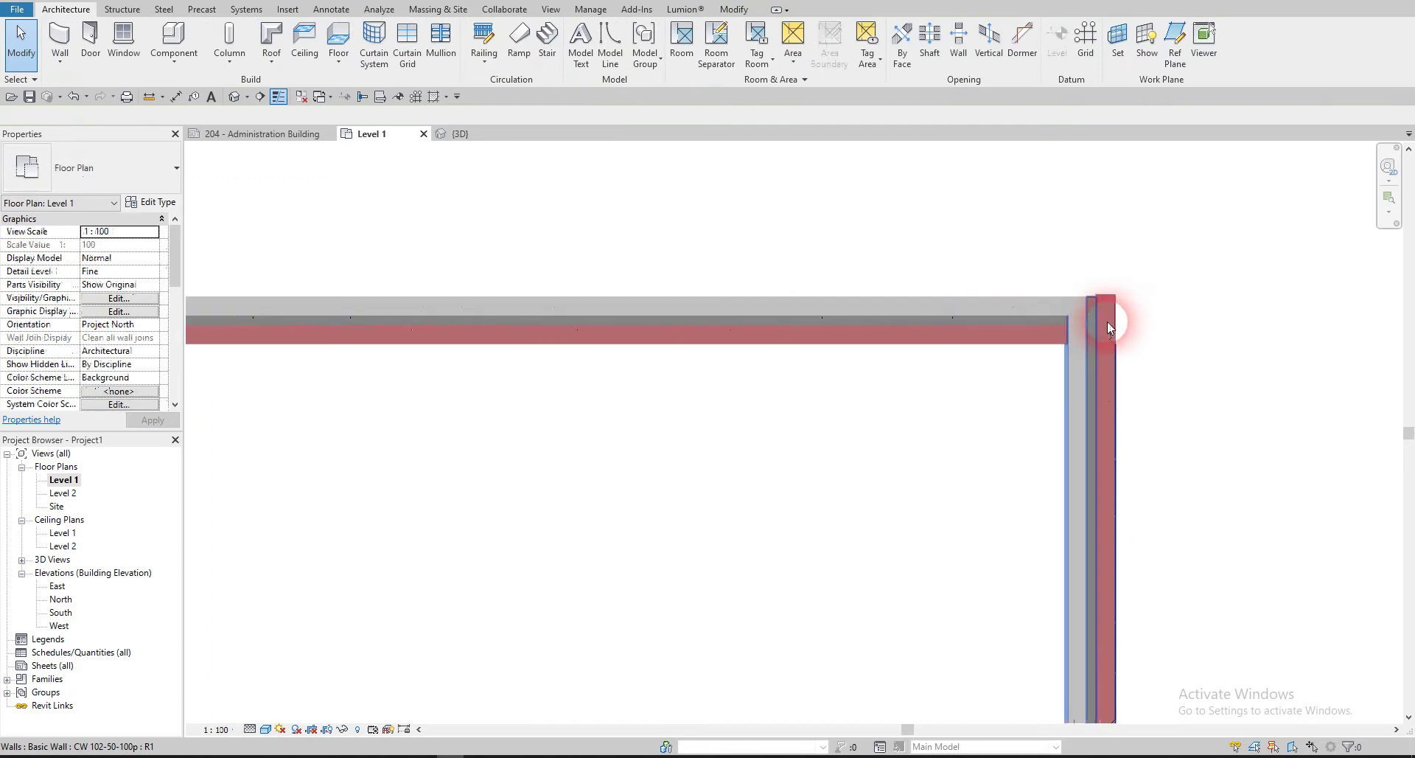
scroll(1091, 315, up, 2)
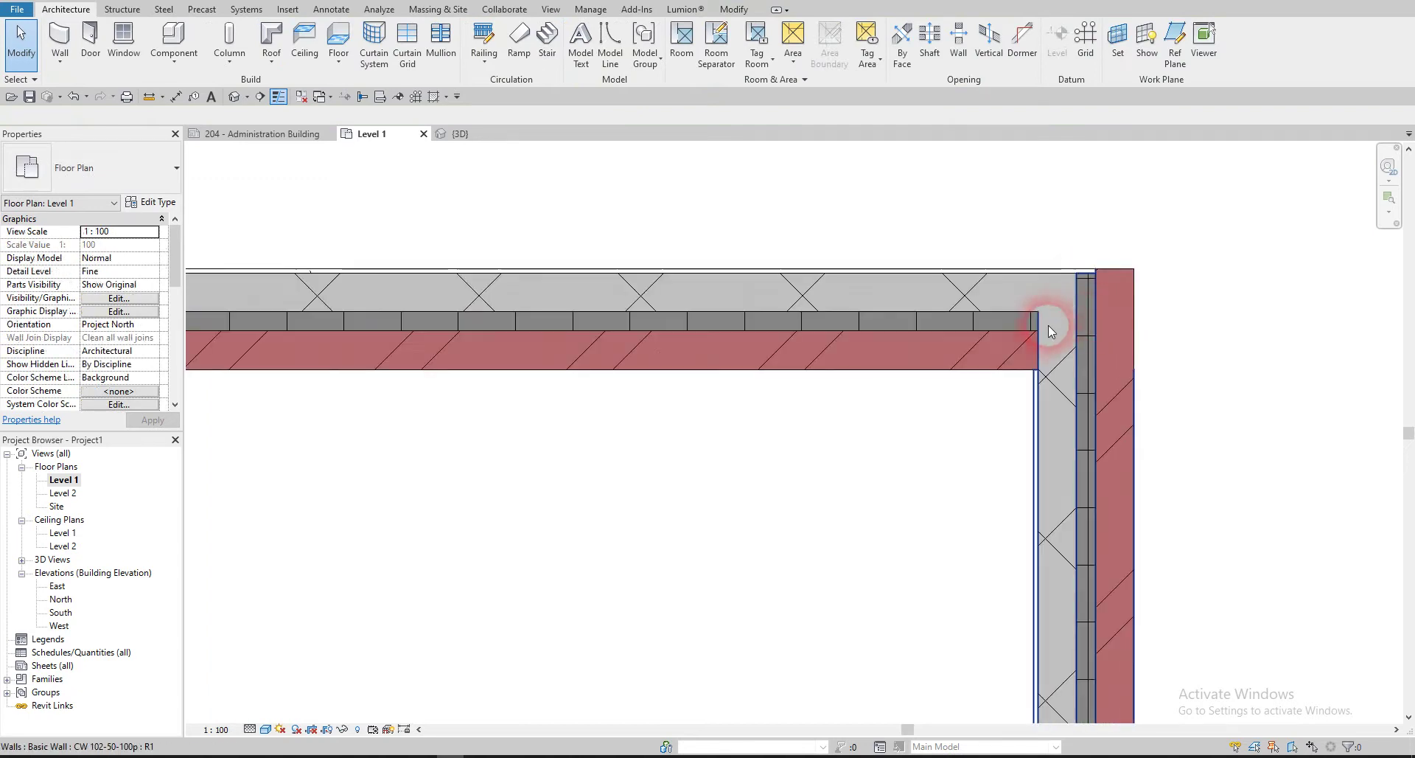
click(986, 335)
key(Escape)
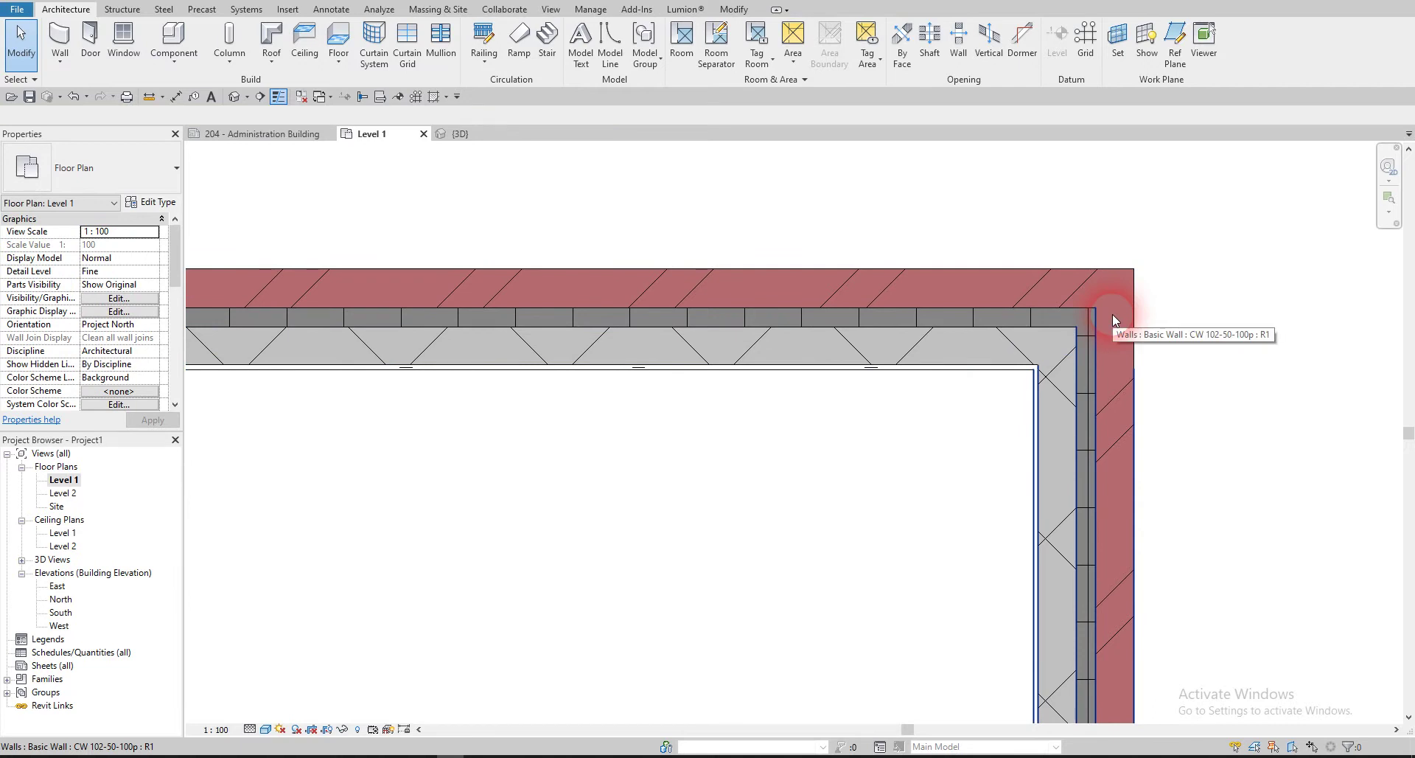
- Examine the layer joins at the upper right wall corner, and move the upper wall slightly outward
scroll(959, 336, down, 1)
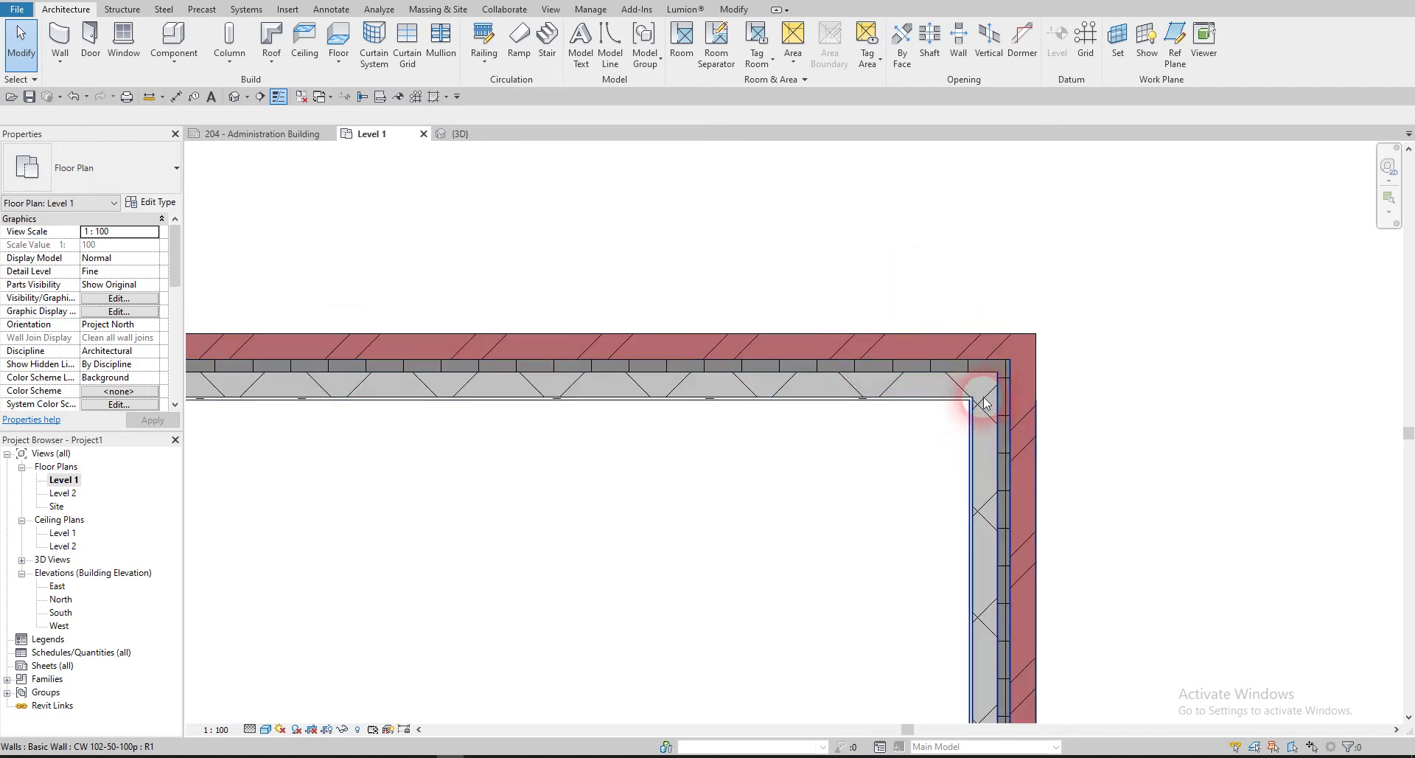
scroll(985, 403, up, 2)
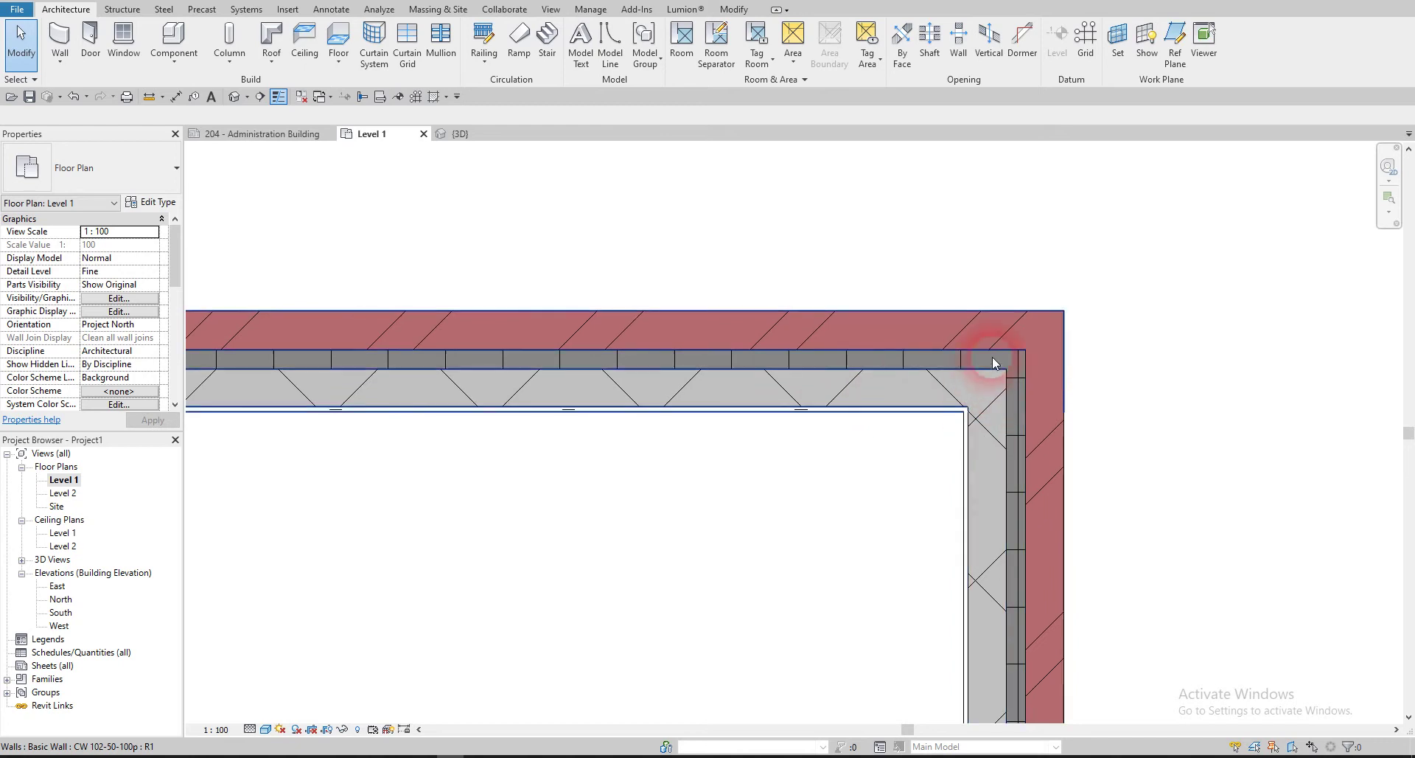
scroll(754, 361, down, 2)
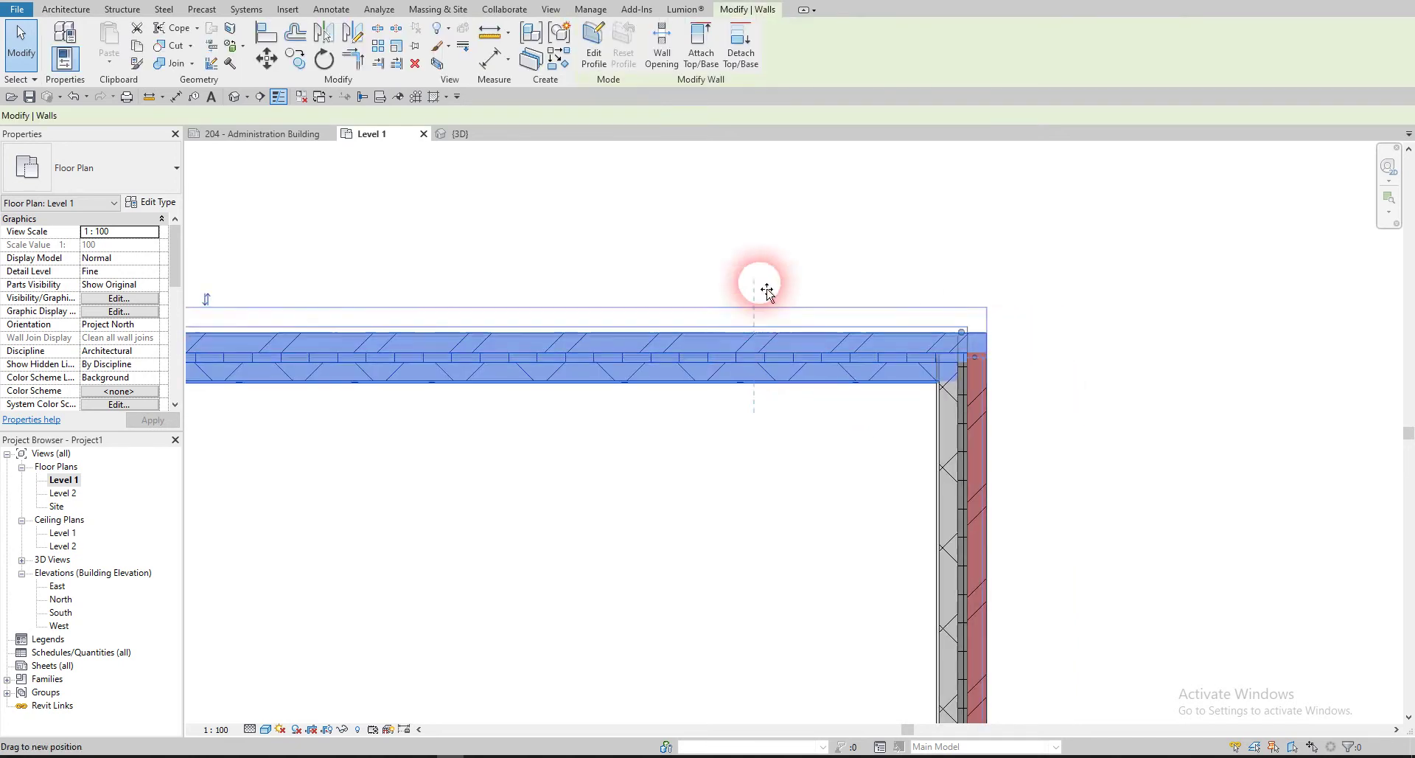
scroll(766, 291, down, 4)
middle_drag(774, 307, 816, 305)
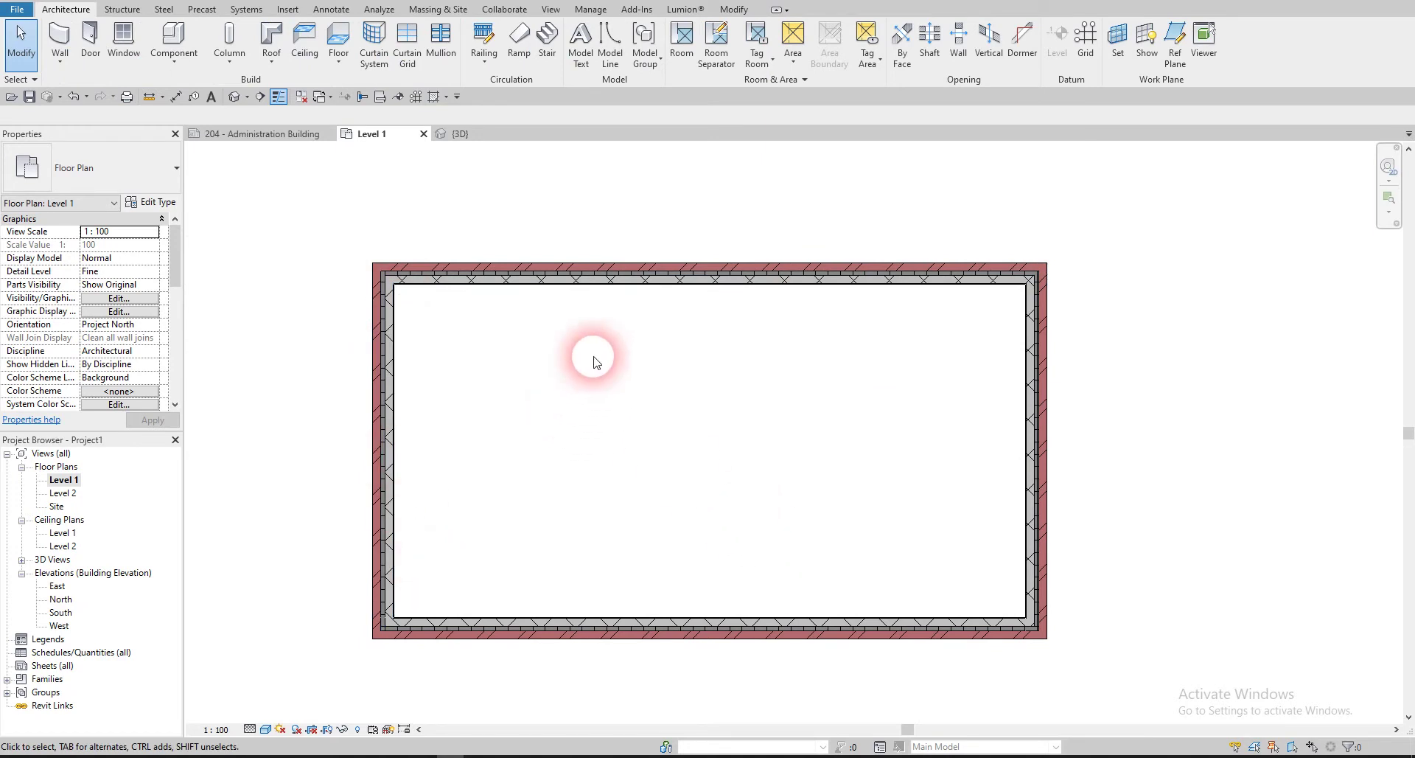
- Draw a second rectangular room of walls, about 6.6 m by 6.3 m, to the right of the first, and check its corner join
key(w)
key(a)
click(603, 30)
scroll(663, 448, down, 3)
click(852, 302)
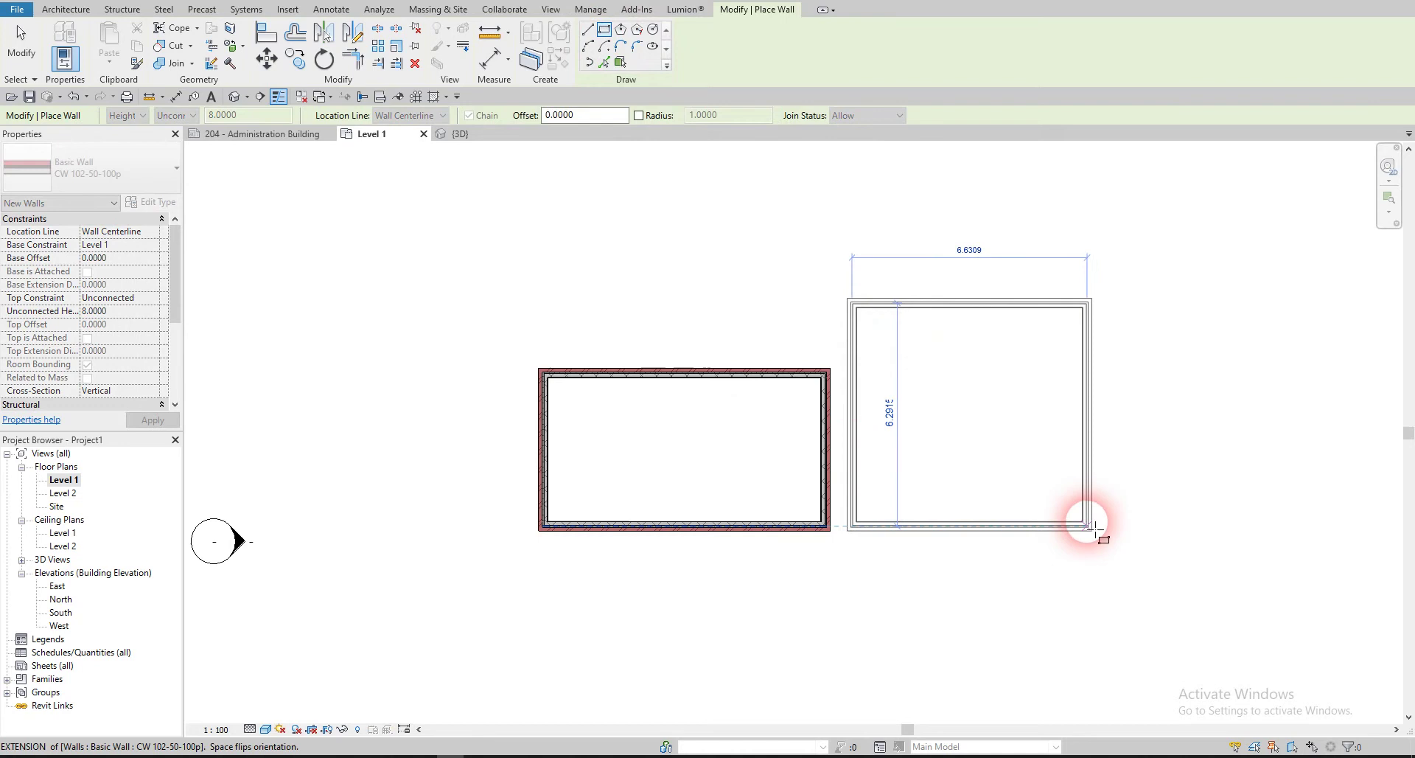
click(1087, 525)
key(Escape)
key(Escape)
scroll(1039, 303, up, 6)
scroll(1156, 305, up, 3)
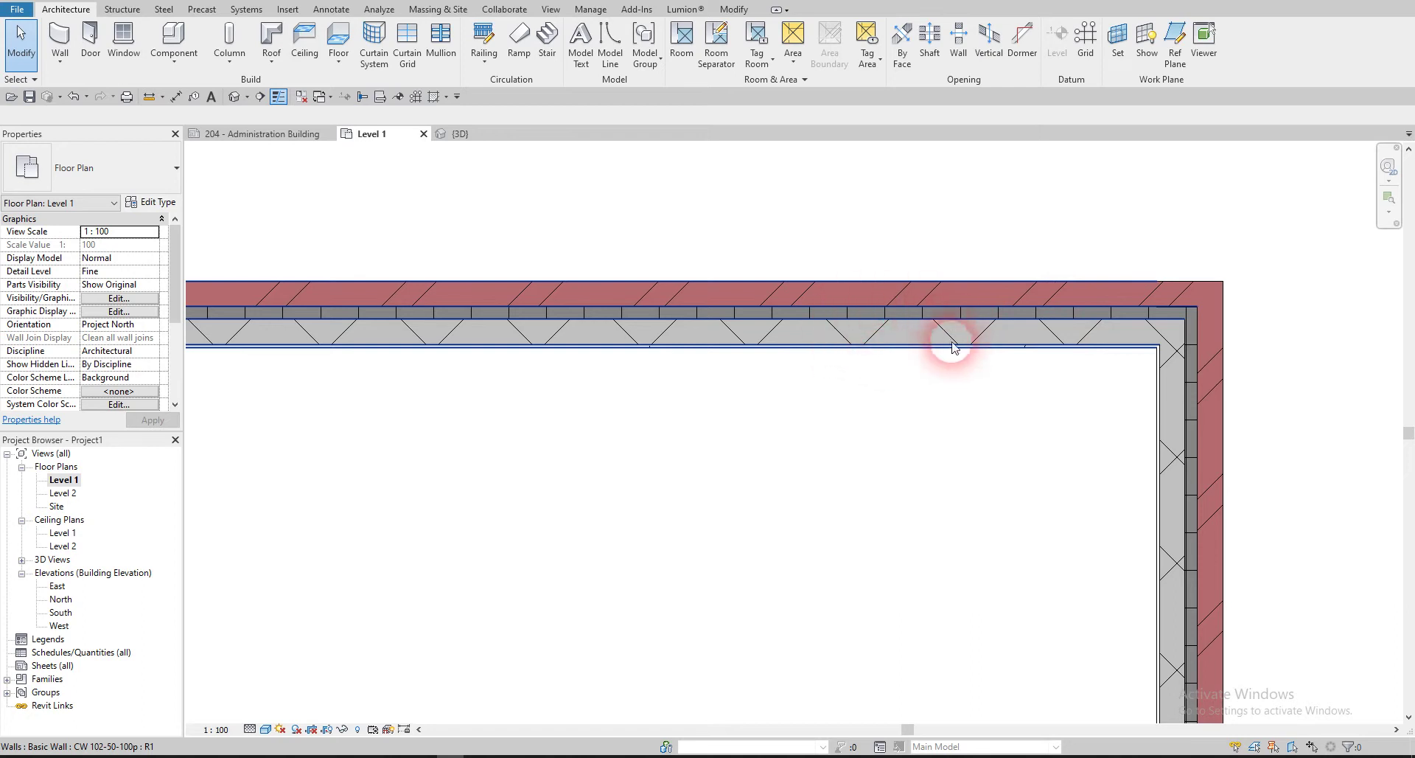
scroll(982, 317, down, 5)
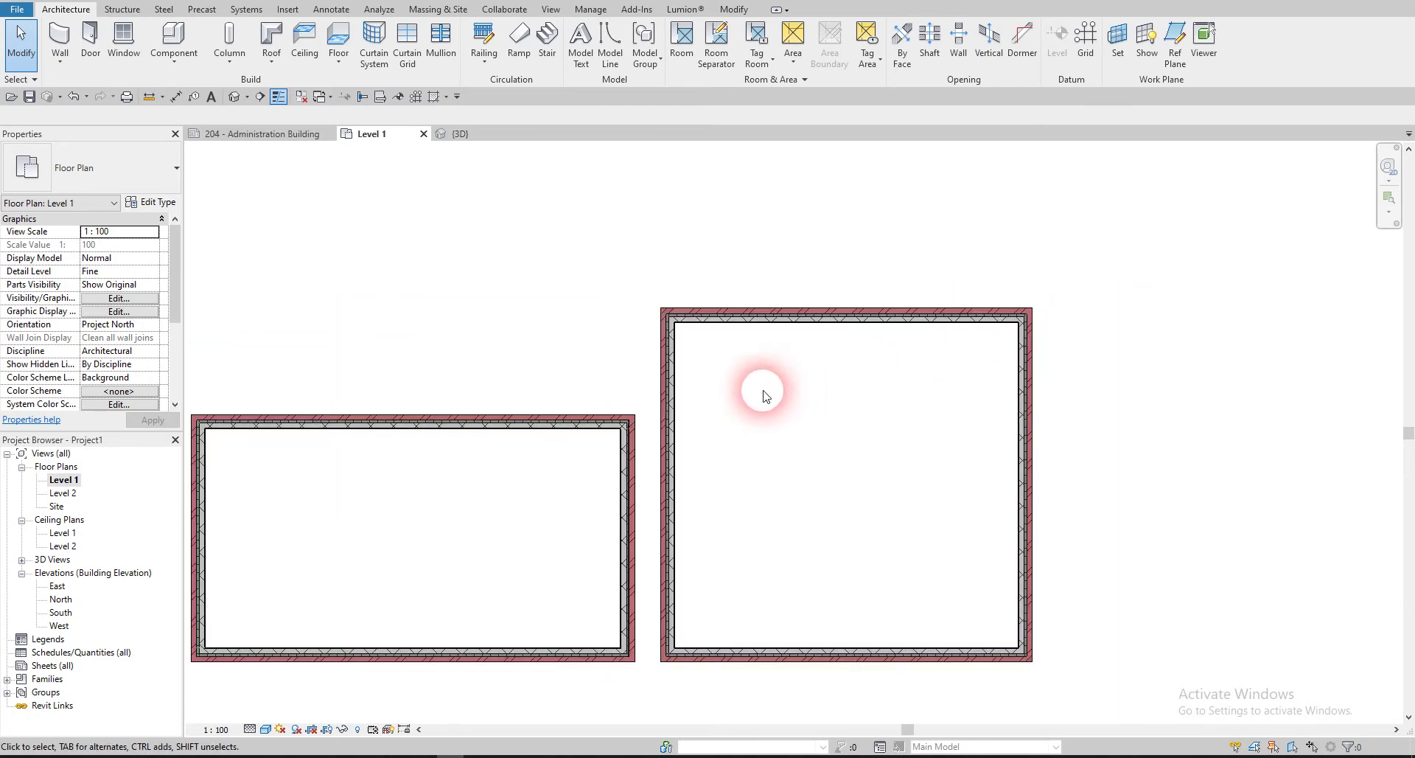
middle_drag(767, 388, 875, 341)
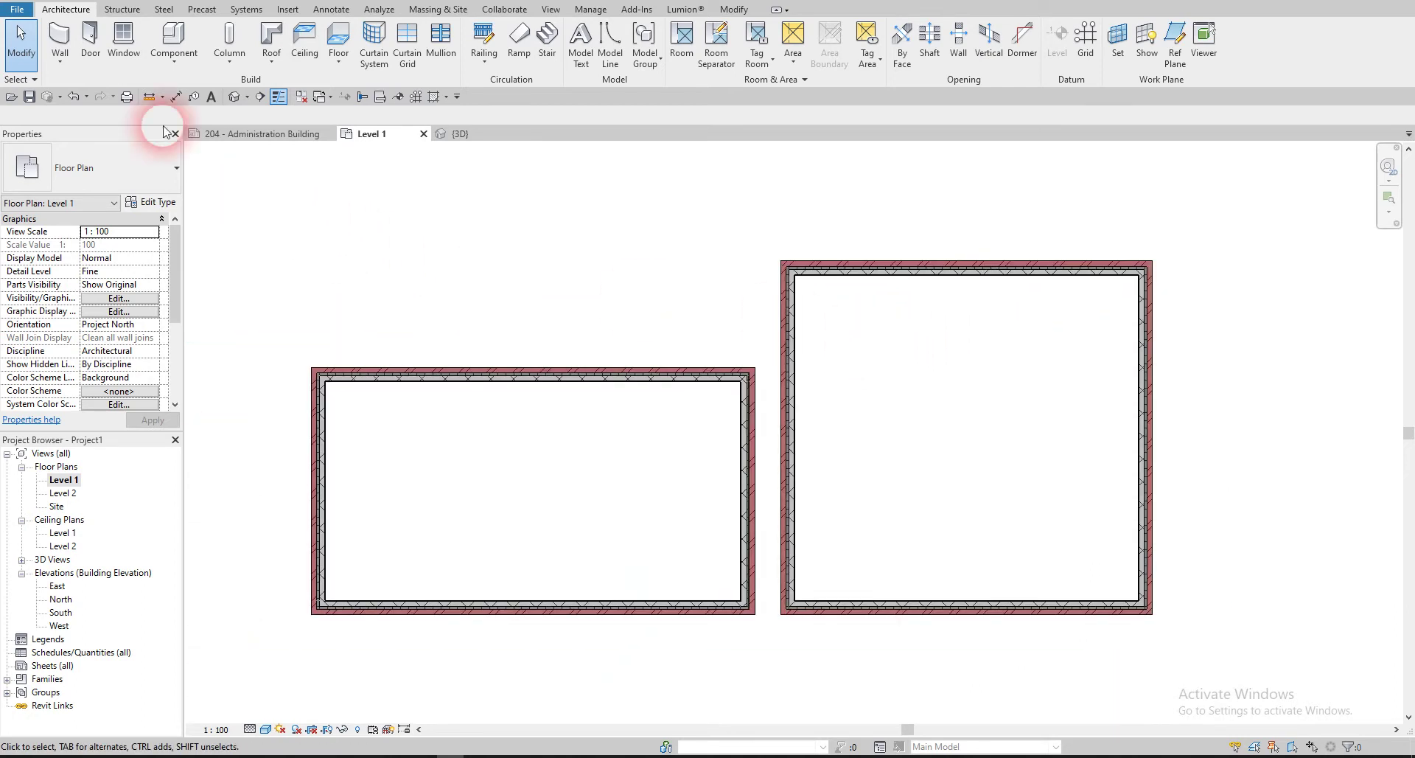
- Place two M_Single-Flush 0915 x 2134mm doors in the first room's upper wall, the left one opening outward and the other inward
click(92, 35)
click(65, 9)
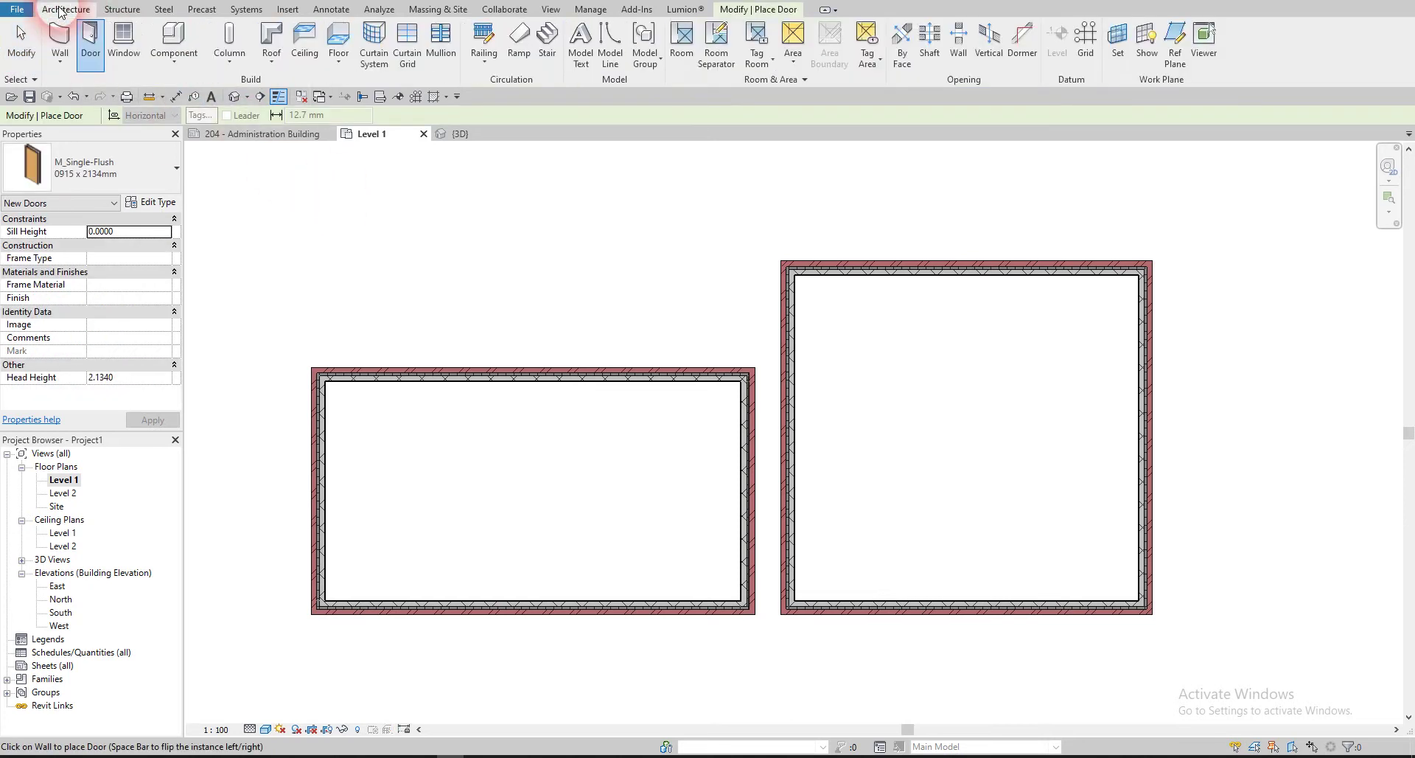
click(95, 159)
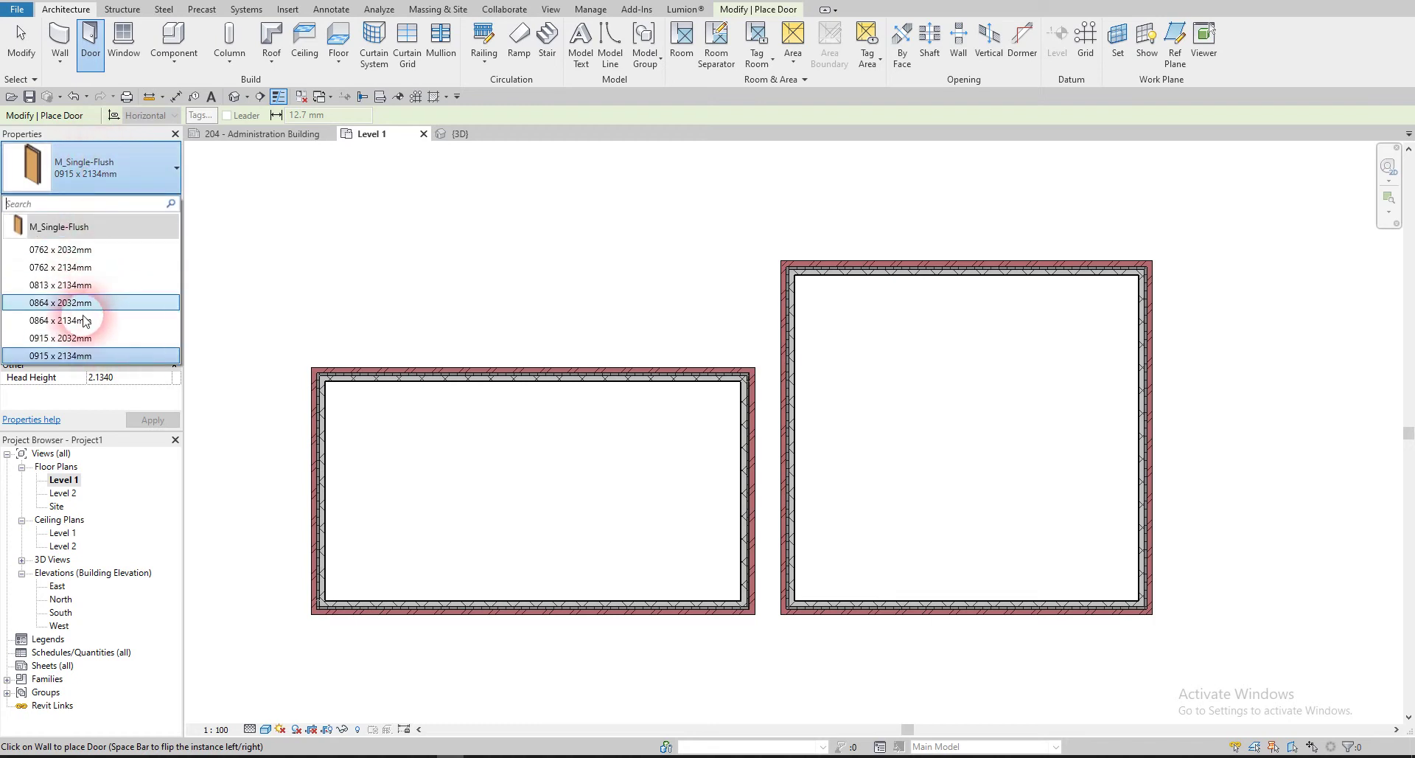
click(90, 357)
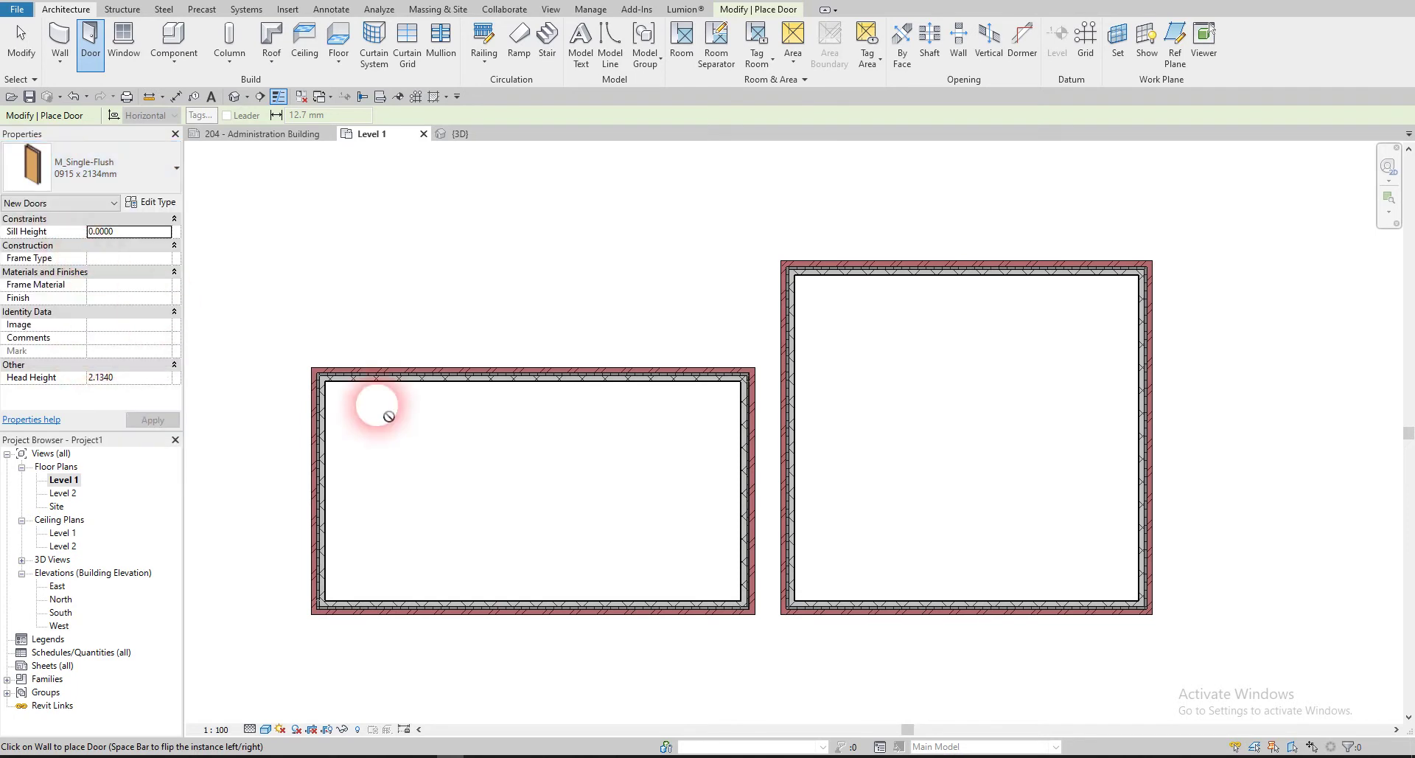
scroll(385, 376, up, 5)
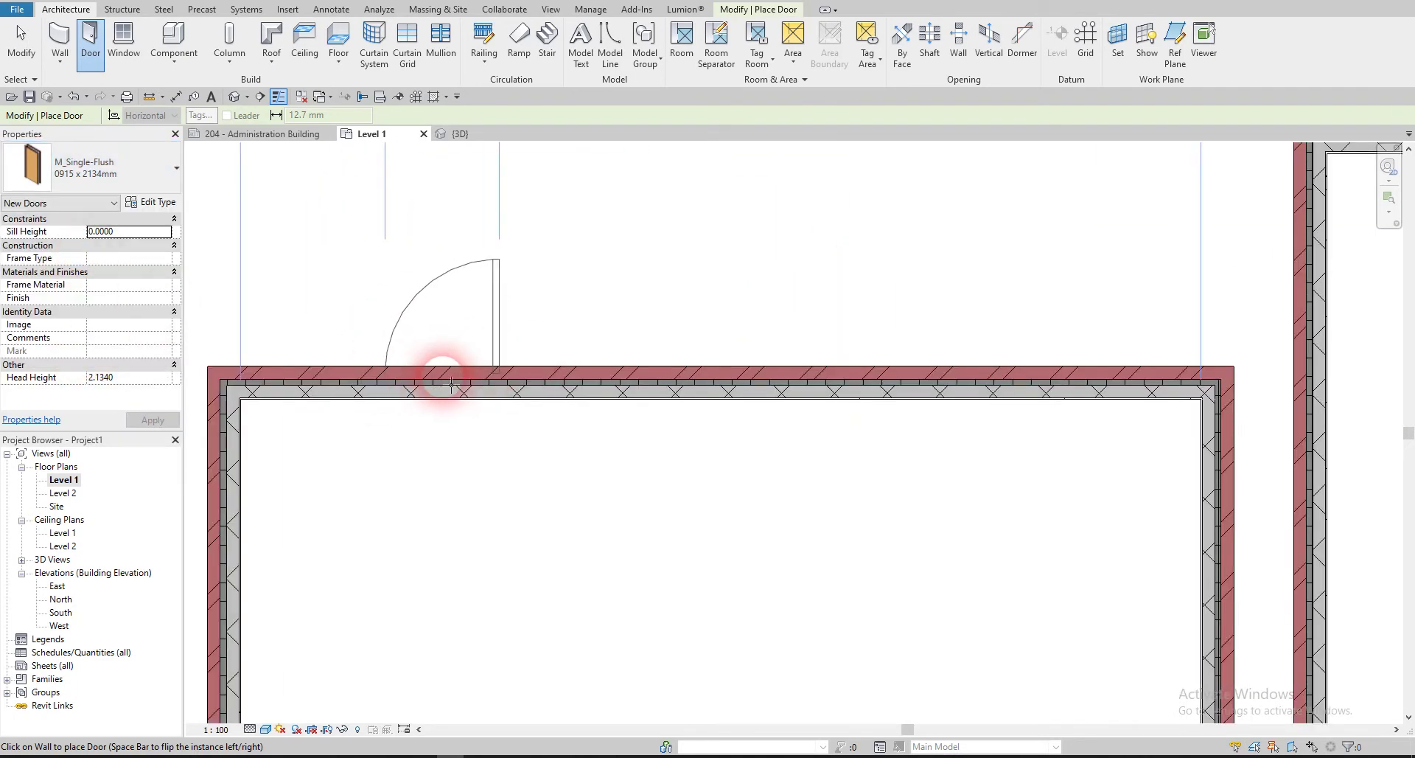
click(451, 385)
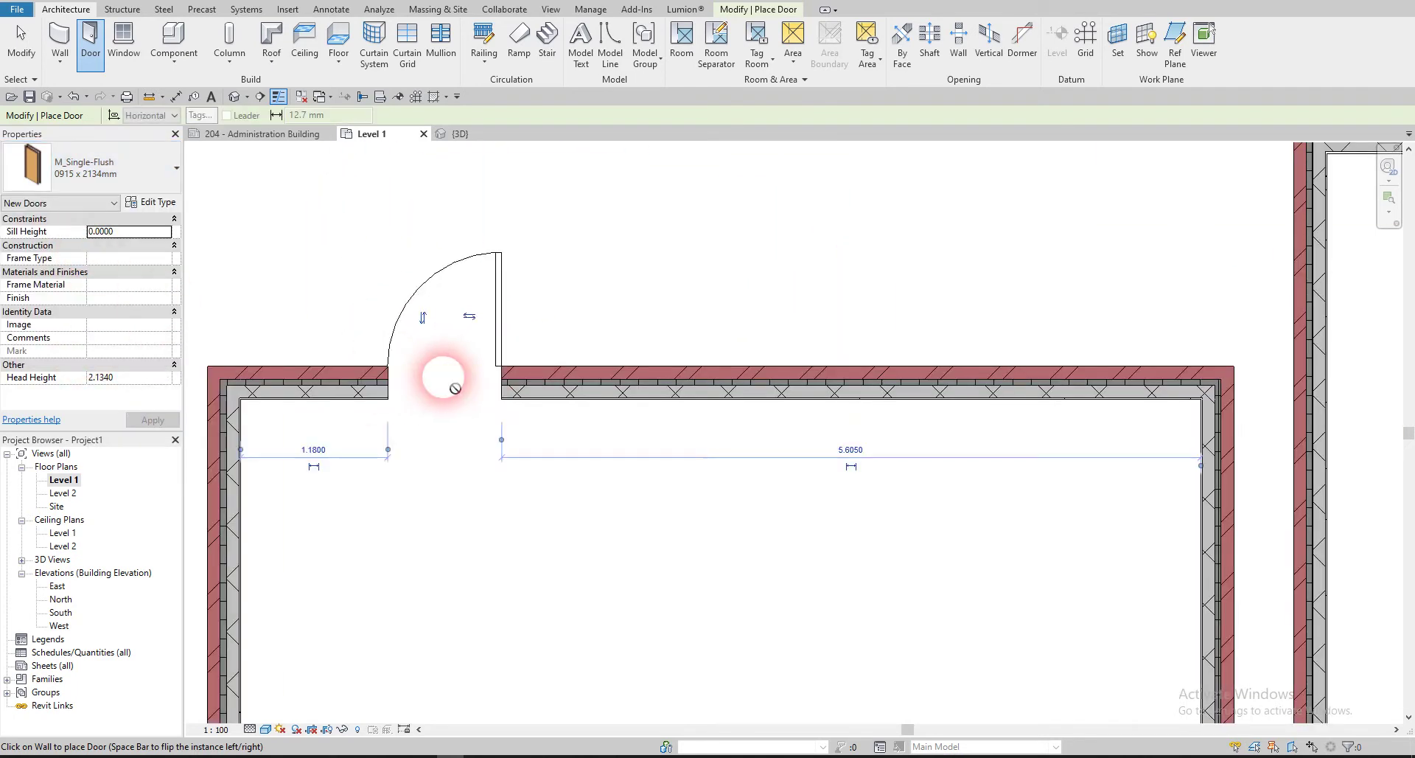
click(767, 398)
scroll(826, 435, down, 3)
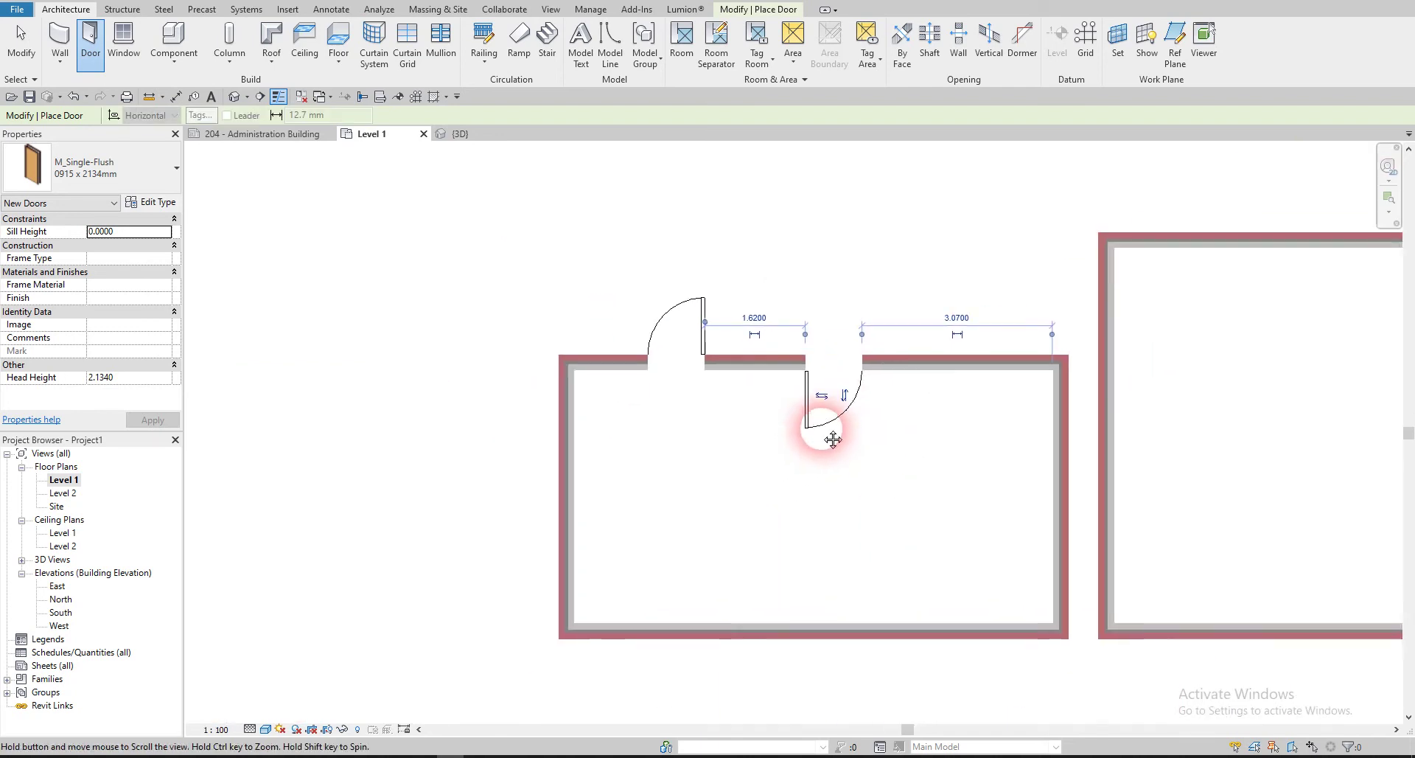
- Place three more inward-opening doors in the first room: one in the left wall 0.6 m from the upper corner and two in the lower wall
scroll(663, 398, up, 3)
click(632, 389)
scroll(752, 388, down, 2)
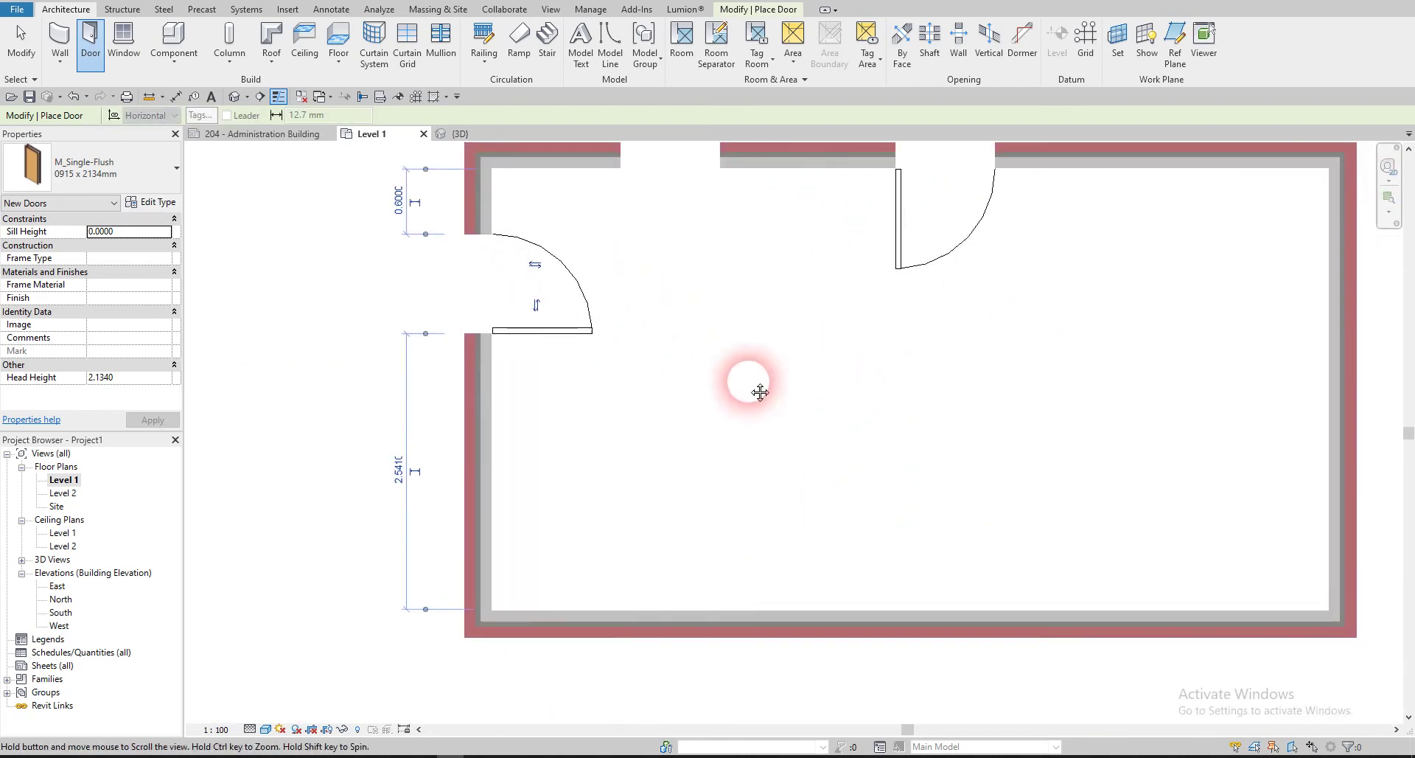
click(690, 565)
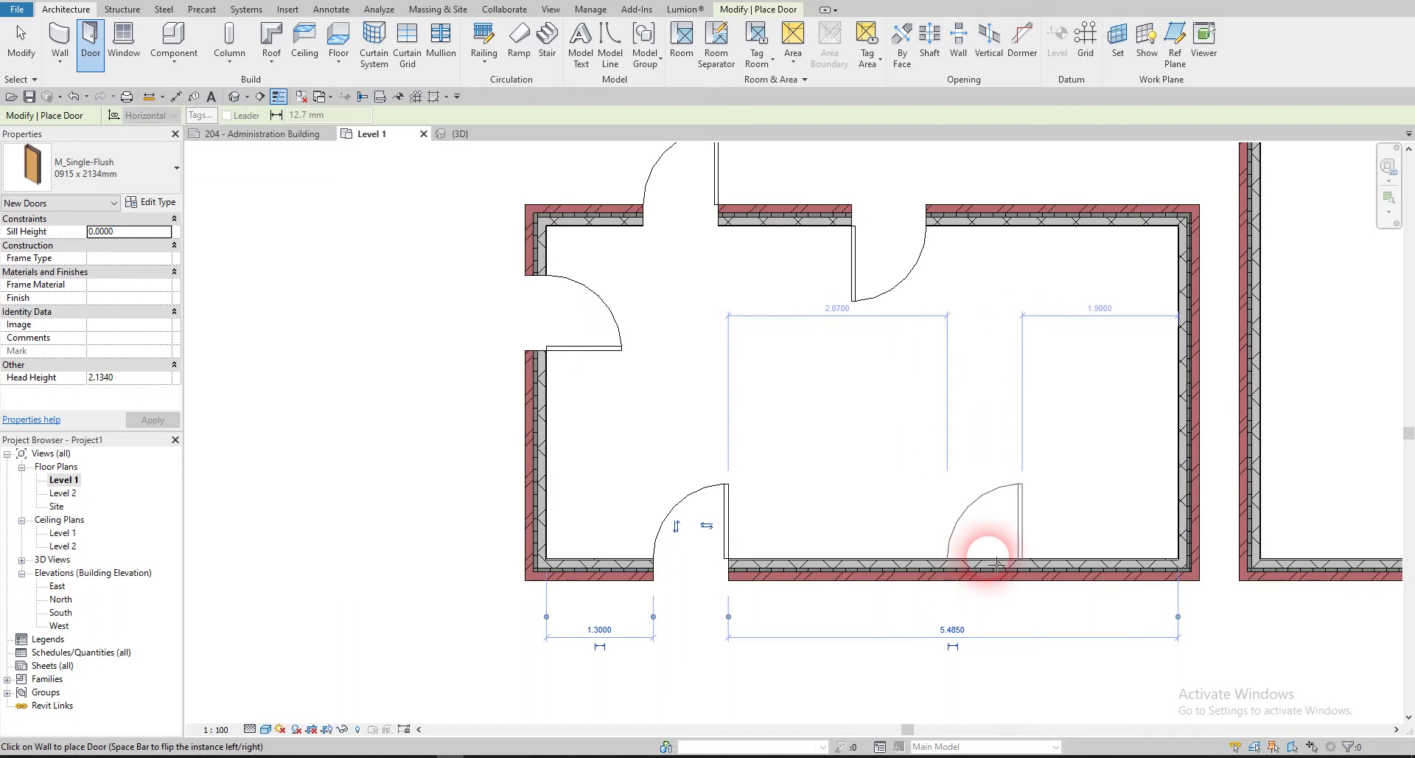
click(994, 564)
middle_drag(1042, 483, 941, 464)
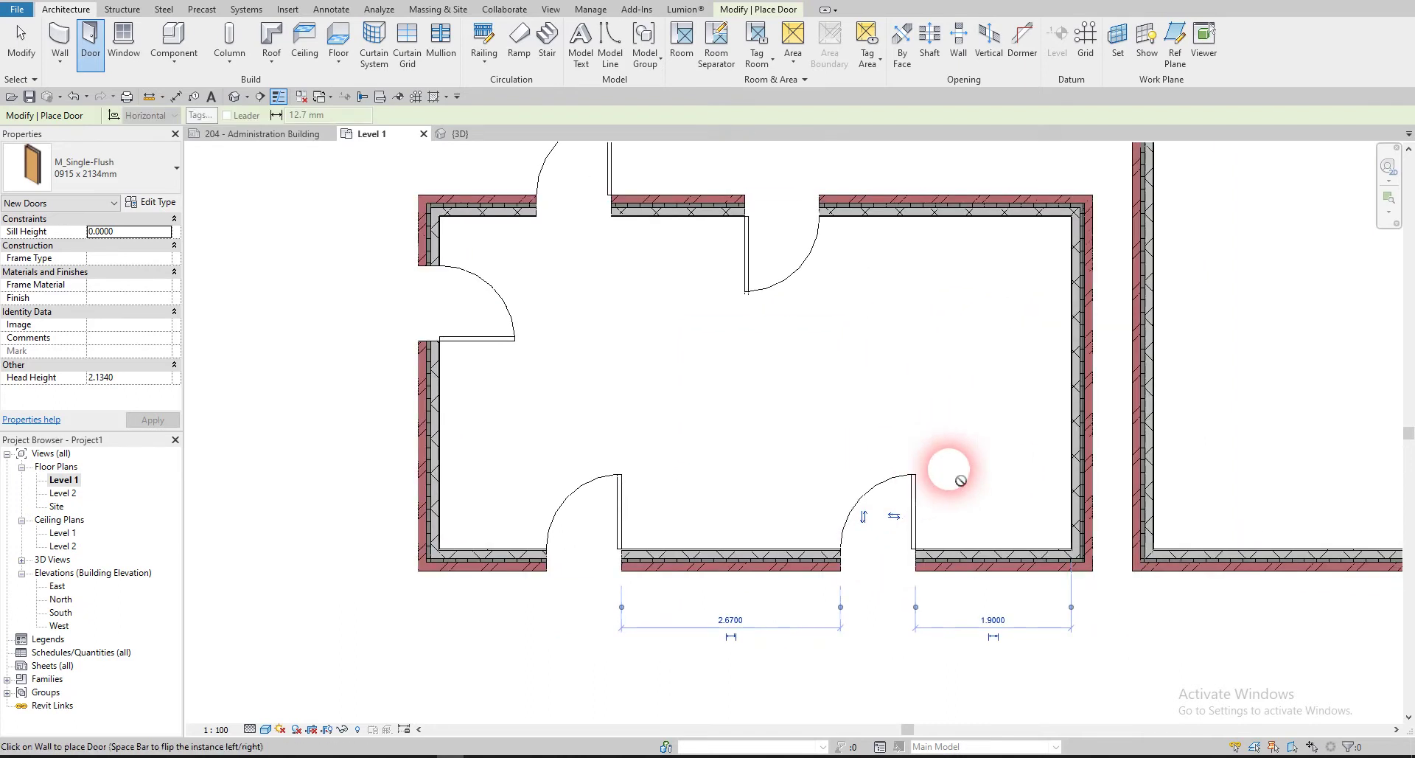
key(Escape)
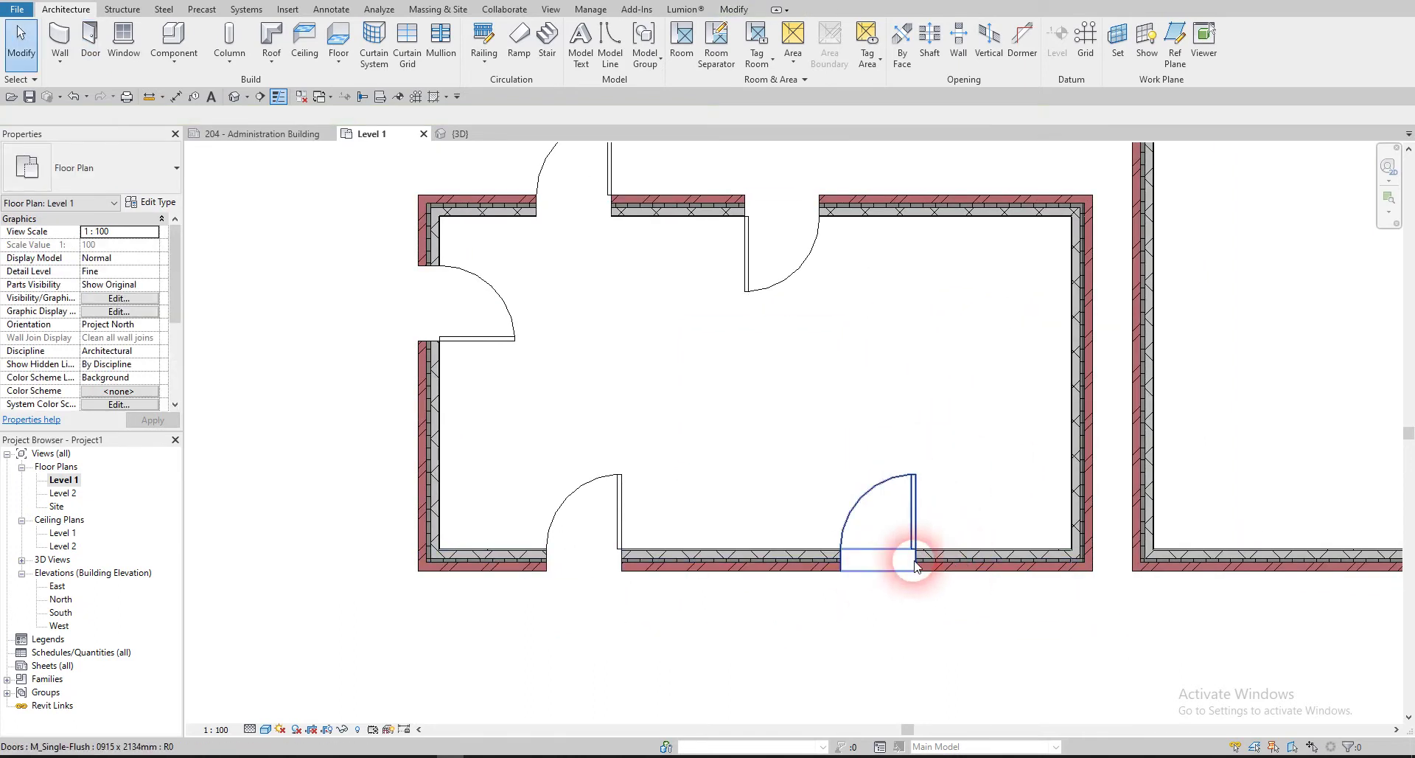
- Move the right-hand door in the lower wall toward the wall's middle, with its hinge side switched to the left
click(912, 530)
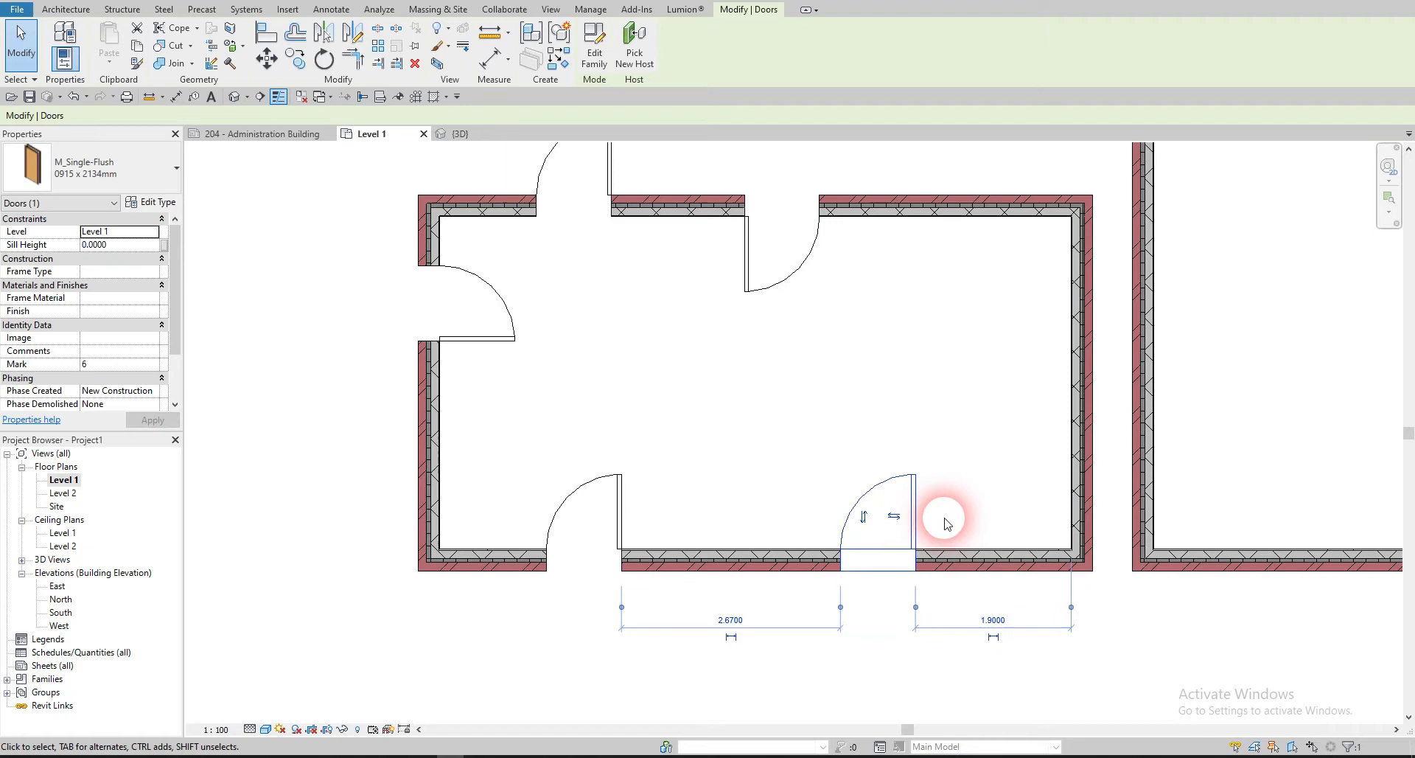
drag(906, 555, 759, 562)
key(Escape)
- Delete the left-hand door in the lower wall and the door in the left wall
click(622, 496)
key(Delete)
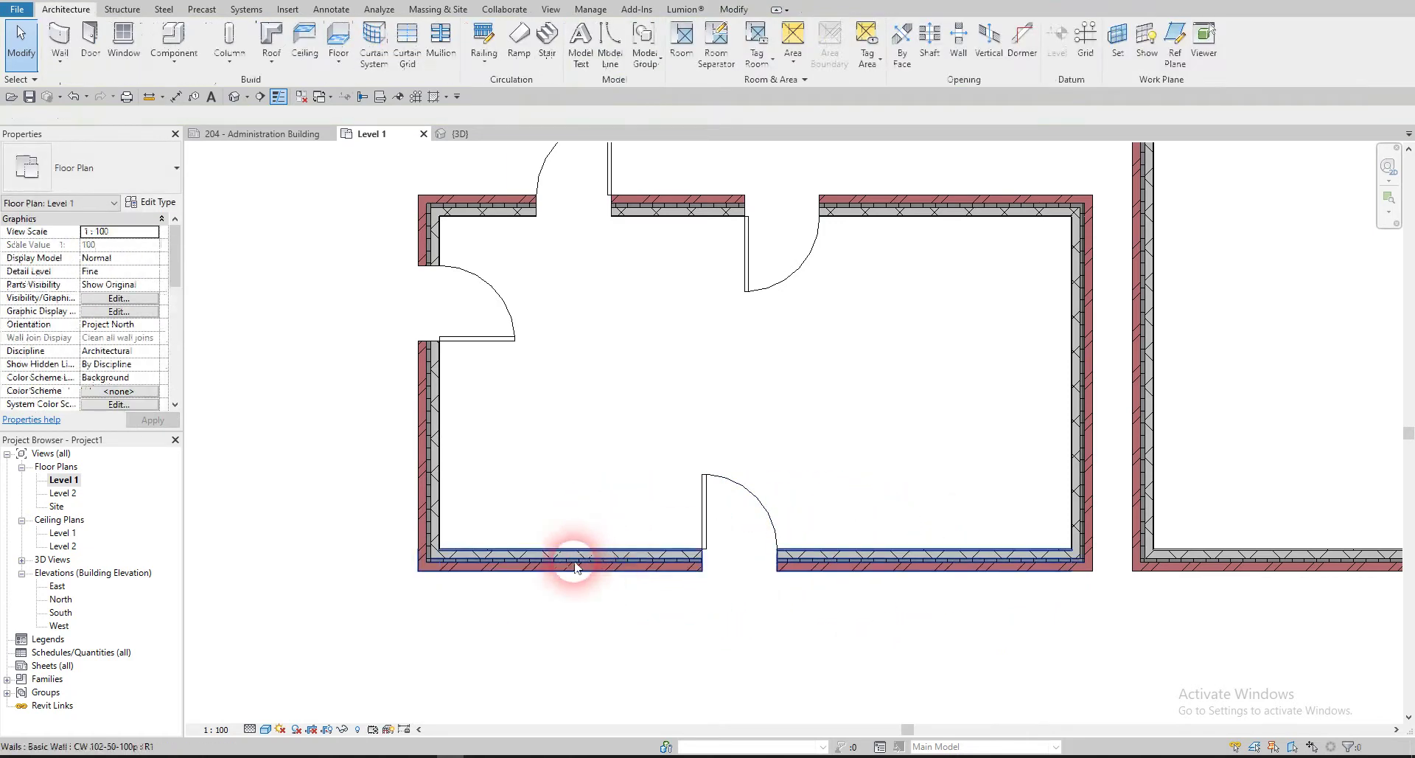
click(488, 343)
key(Delete)
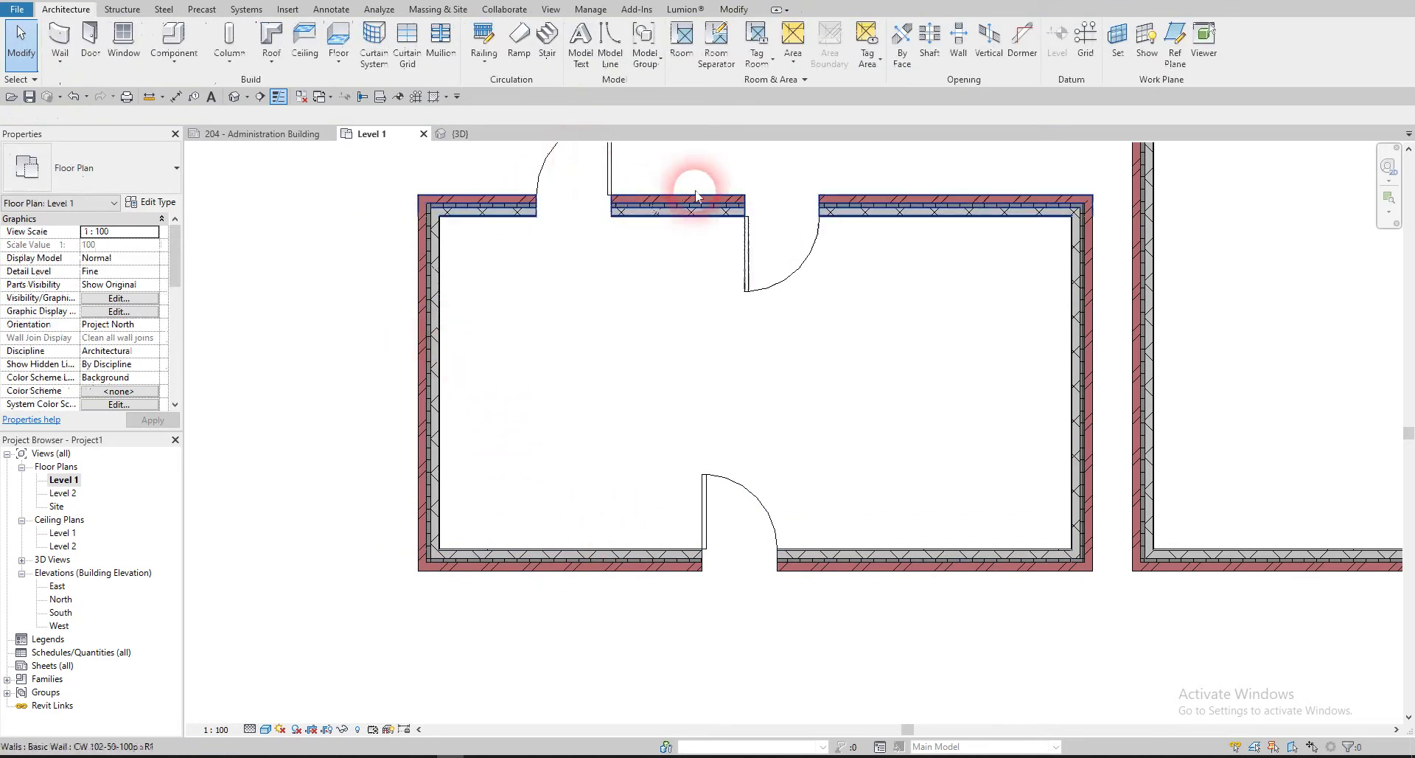
- Move the lower-wall door to 1.685 m from the left wall, and edit its type to a height of 2.5 m and a larger width
click(709, 566)
drag(707, 520, 584, 520)
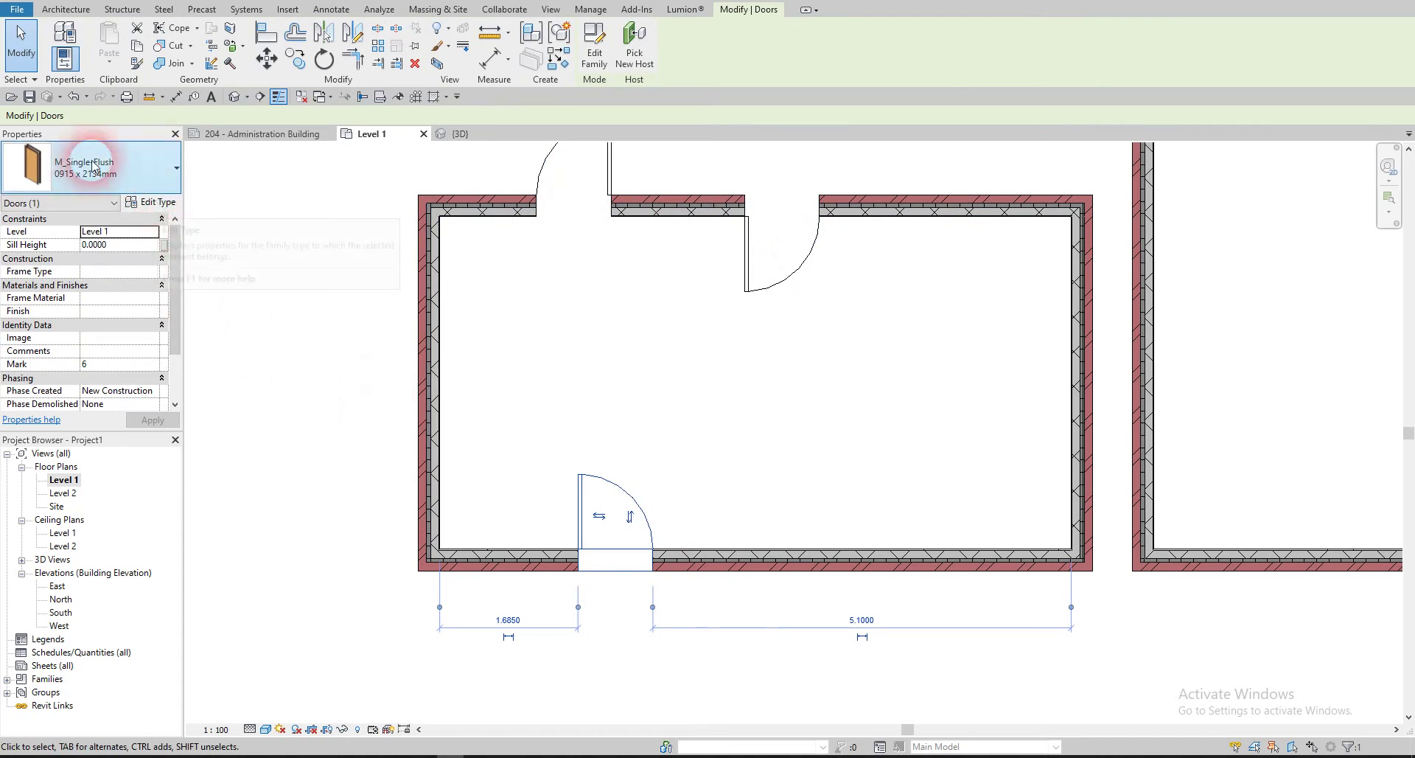
click(145, 202)
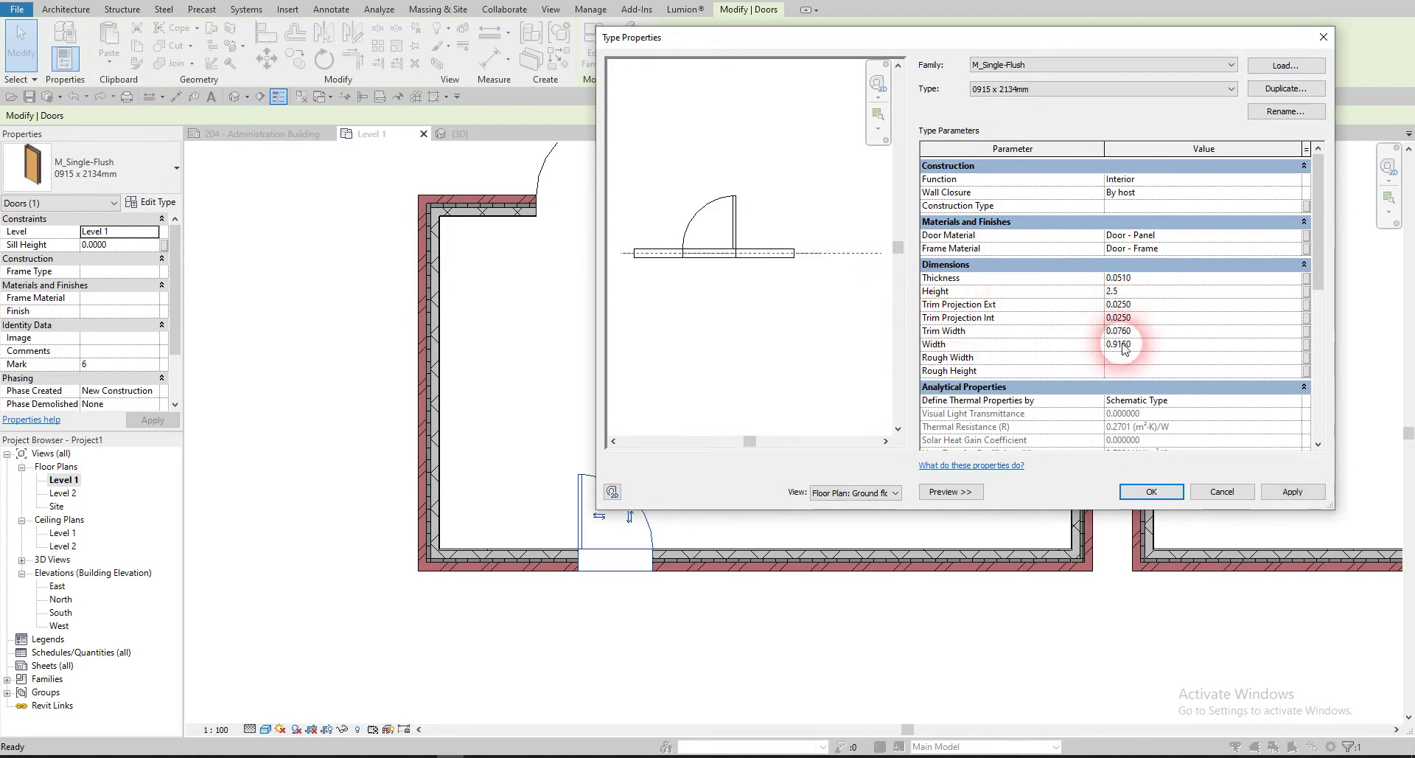
click(1167, 489)
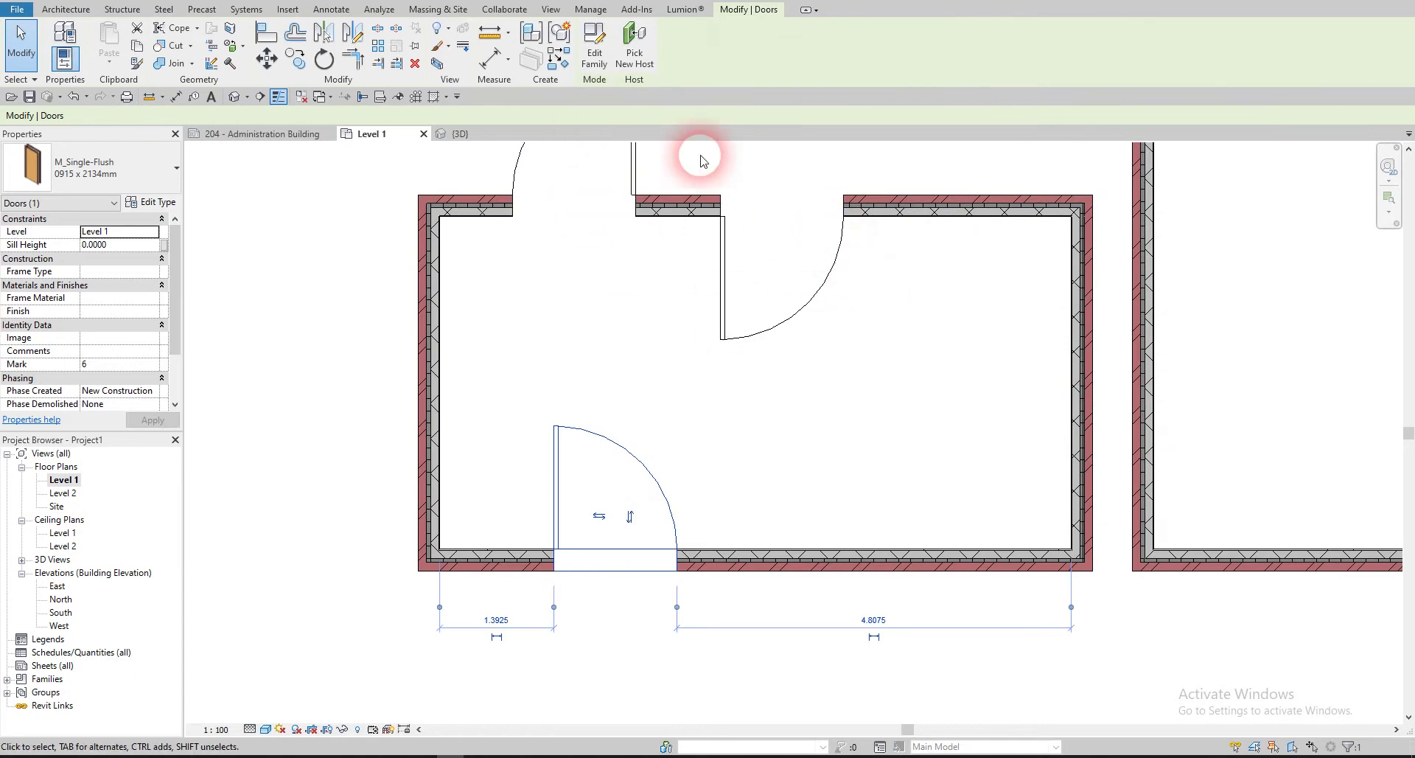
scroll(612, 217, down, 1)
scroll(619, 328, down, 1)
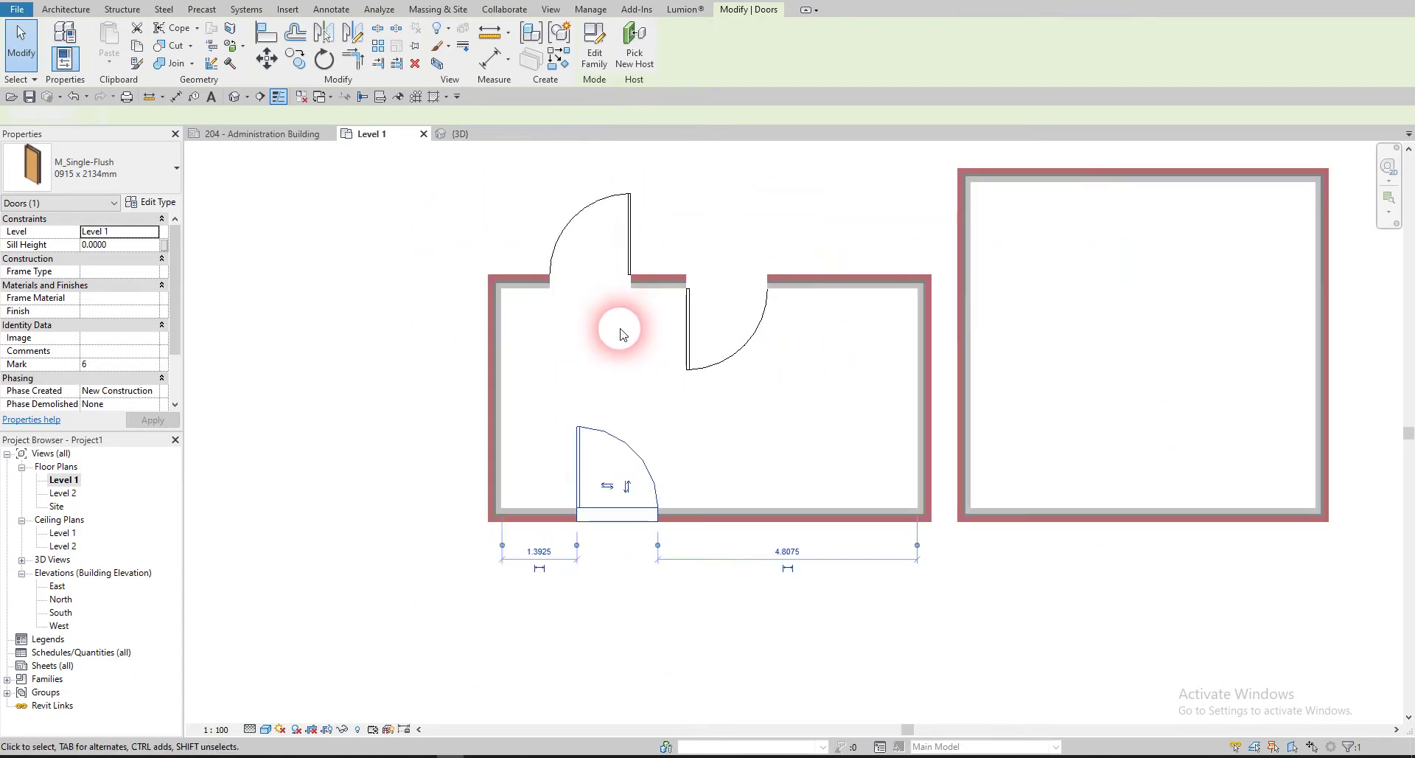
- Move the lower-wall door of the first room closer to the left wall
click(619, 334)
click(600, 441)
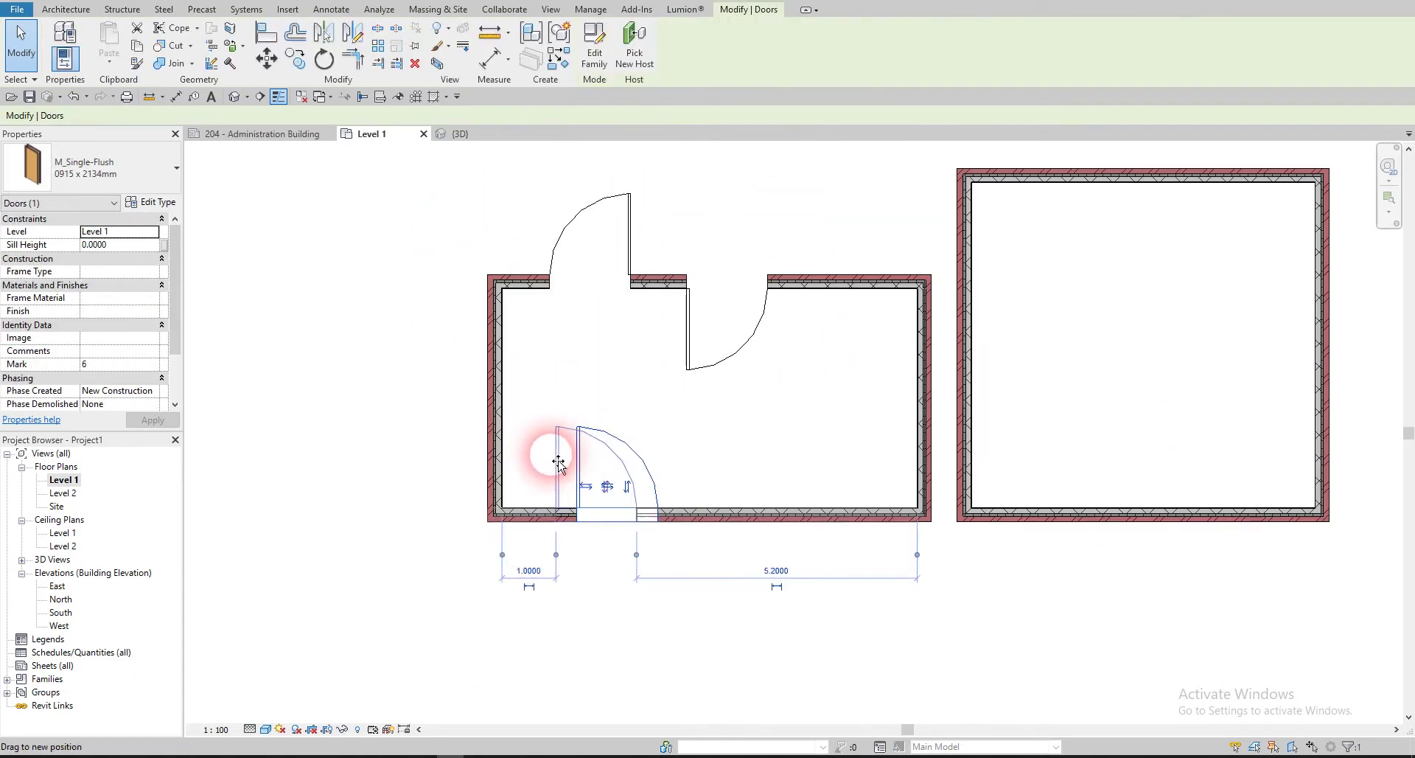
click(568, 432)
- Open the West elevation from its marker in the plan, followed by the South elevation
scroll(713, 276, down, 3)
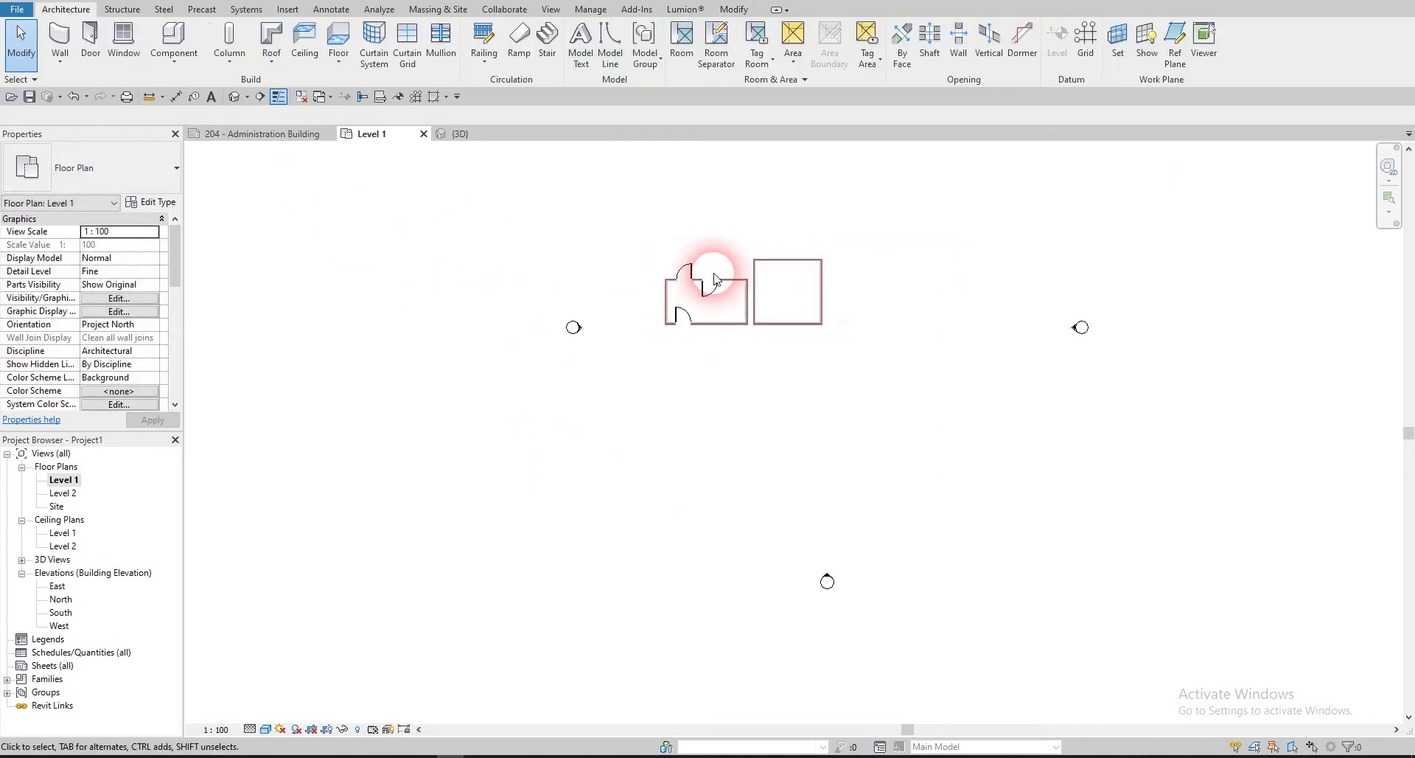
scroll(575, 324, up, 1)
double_click(575, 324)
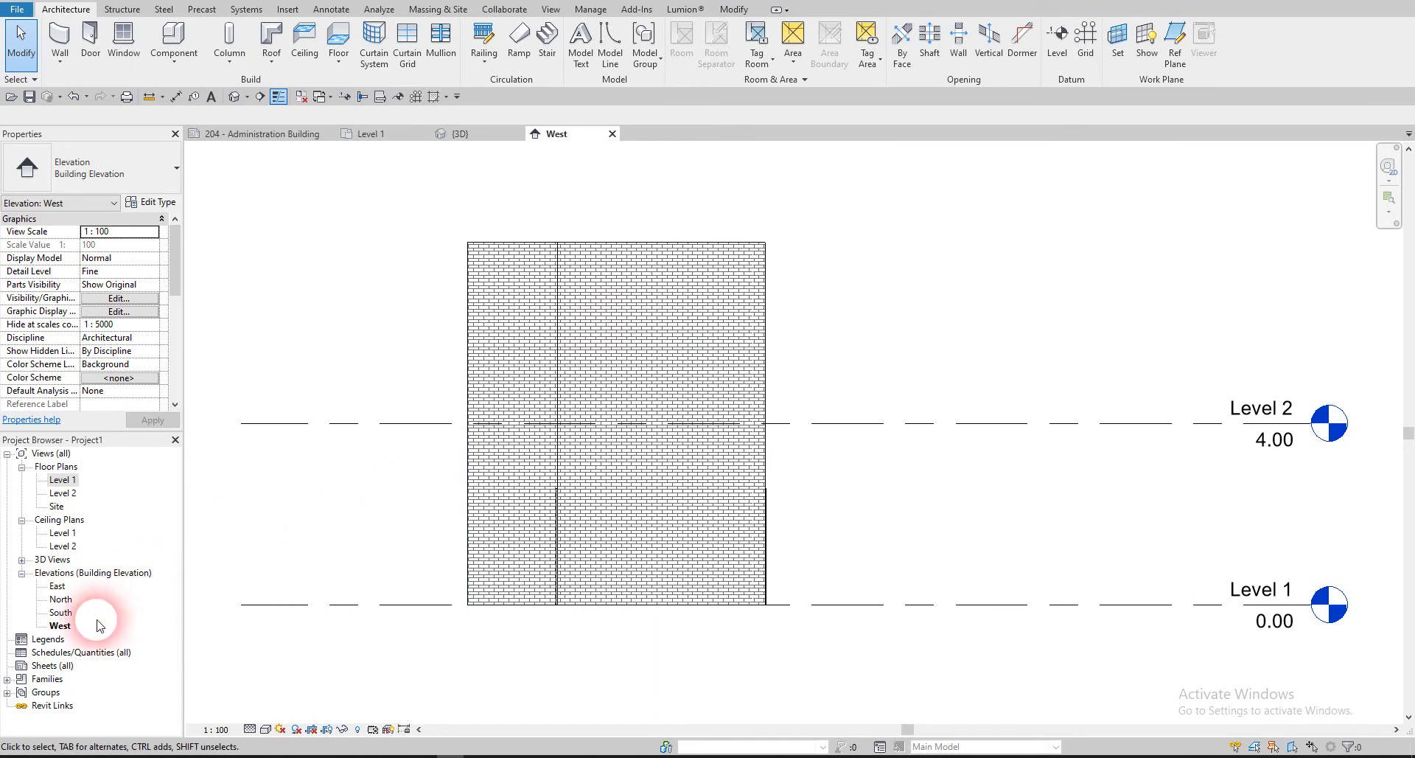
double_click(70, 615)
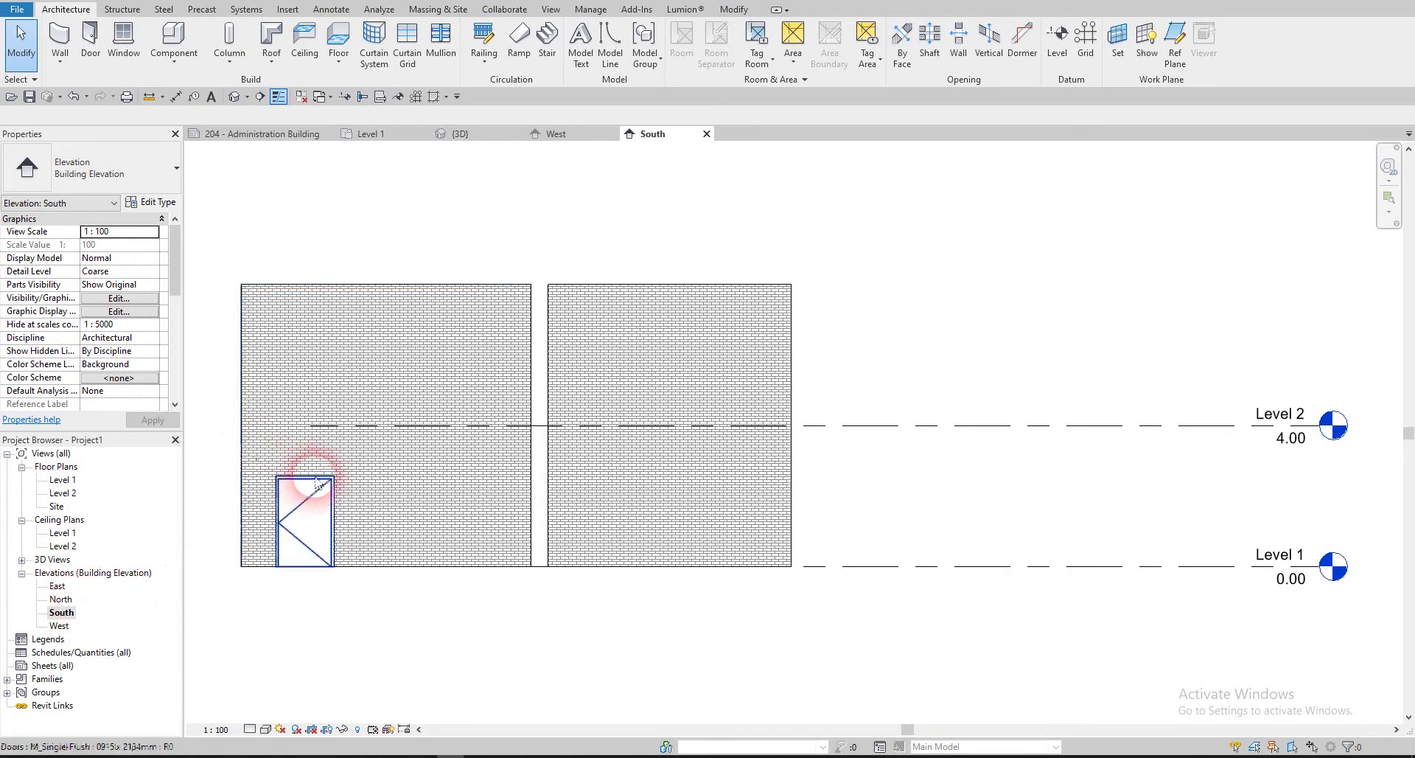
- Examine the door's size and position in the first room's front wall in the South elevation
click(310, 512)
scroll(310, 512, up, 2)
scroll(426, 489, up, 1)
scroll(411, 401, down, 1)
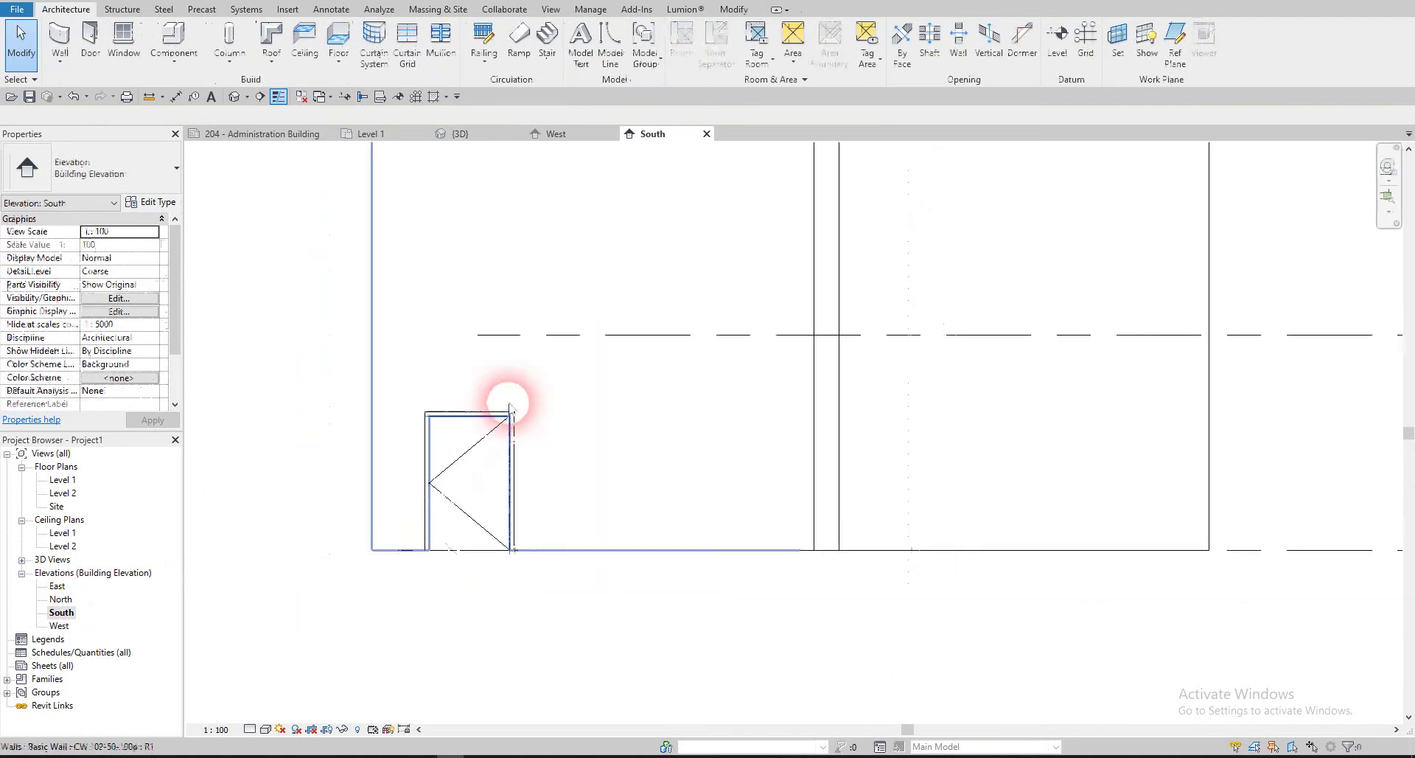
click(514, 267)
click(514, 436)
scroll(453, 455, down, 2)
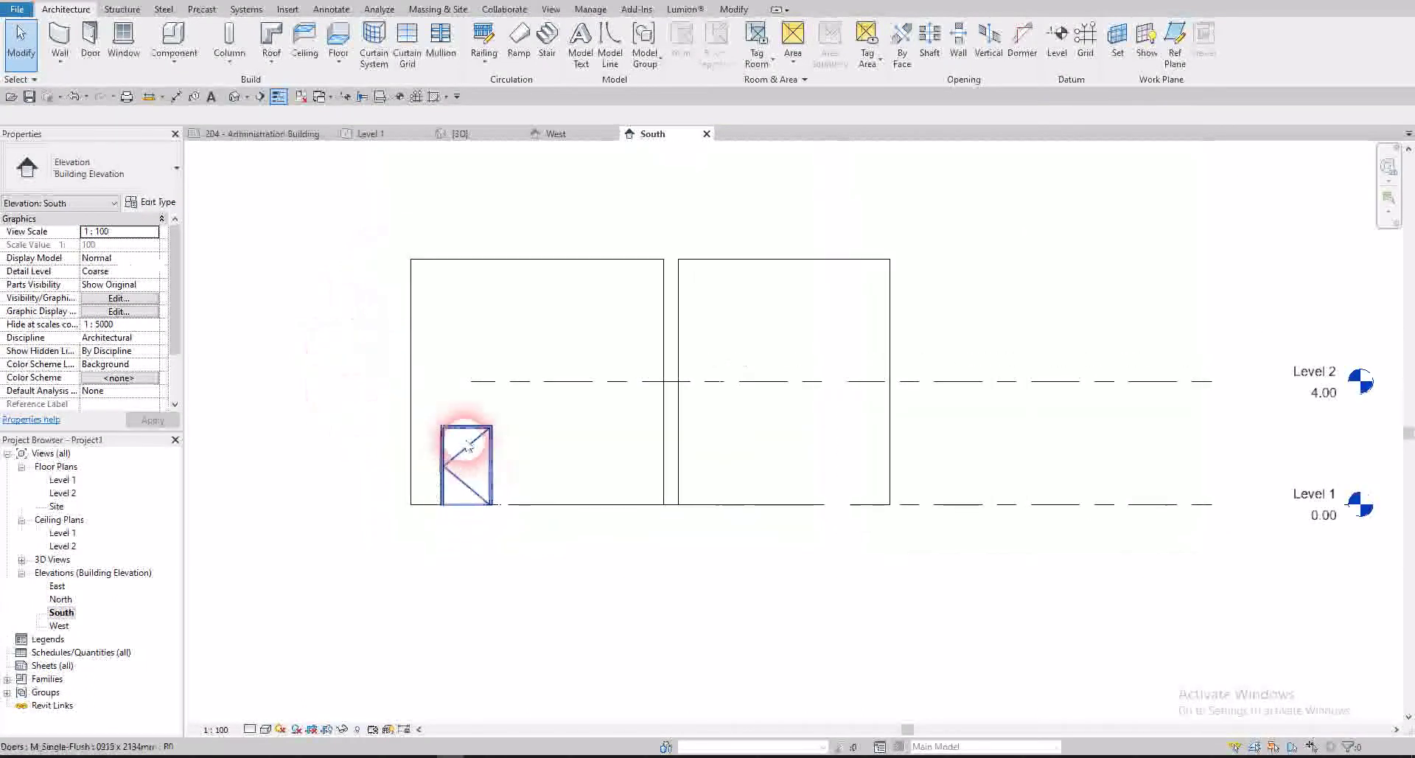
click(491, 472)
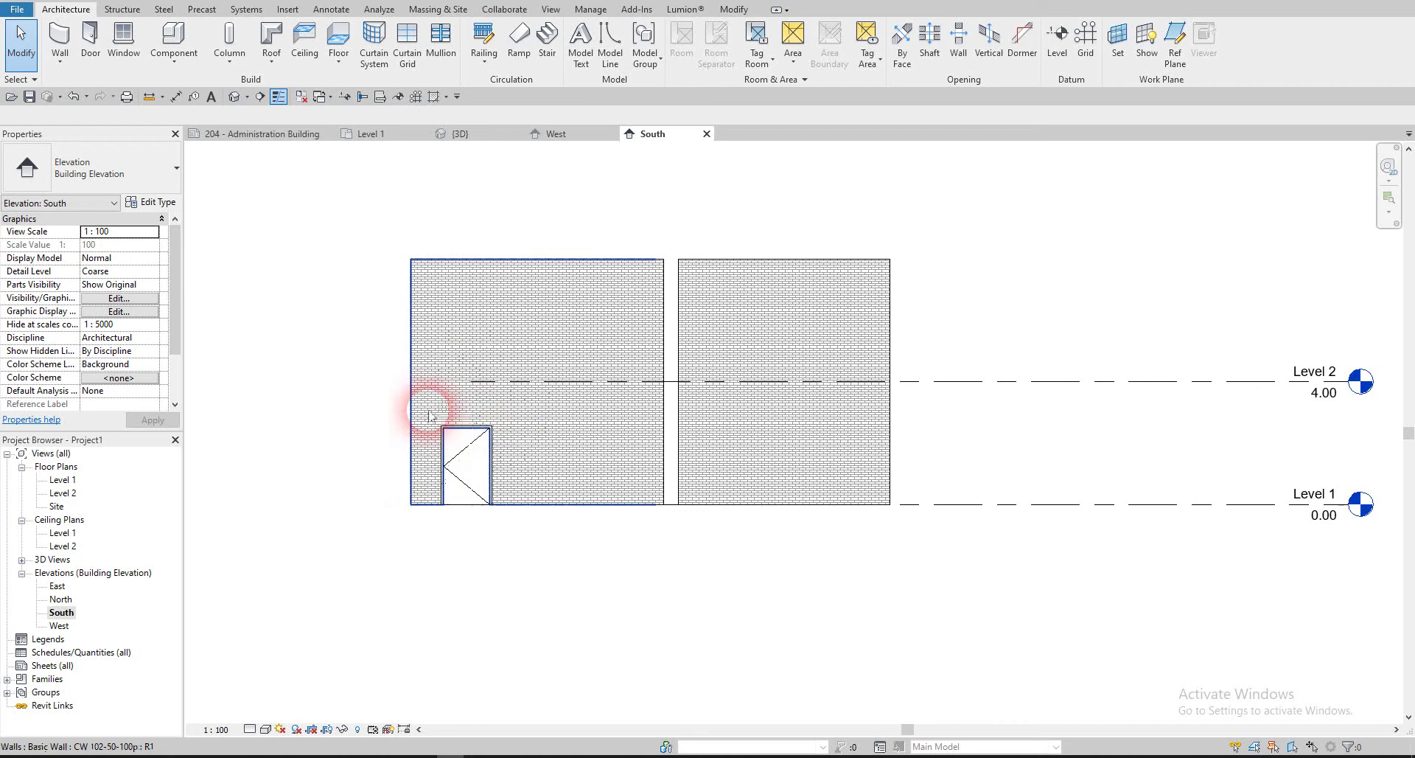
click(492, 239)
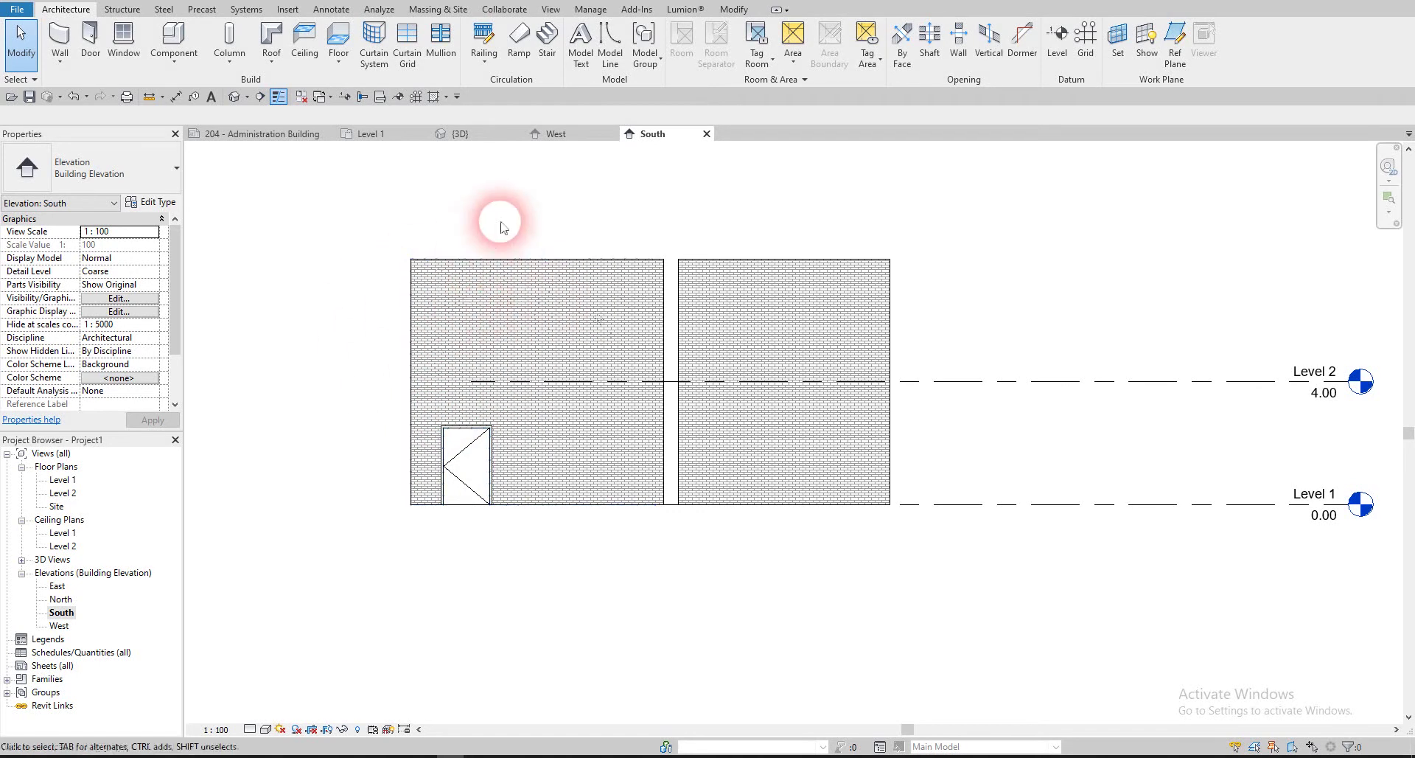
- View the two rooms and their doors from several sides in 3D, and select the Level 1 and Level 2 datums
click(424, 137)
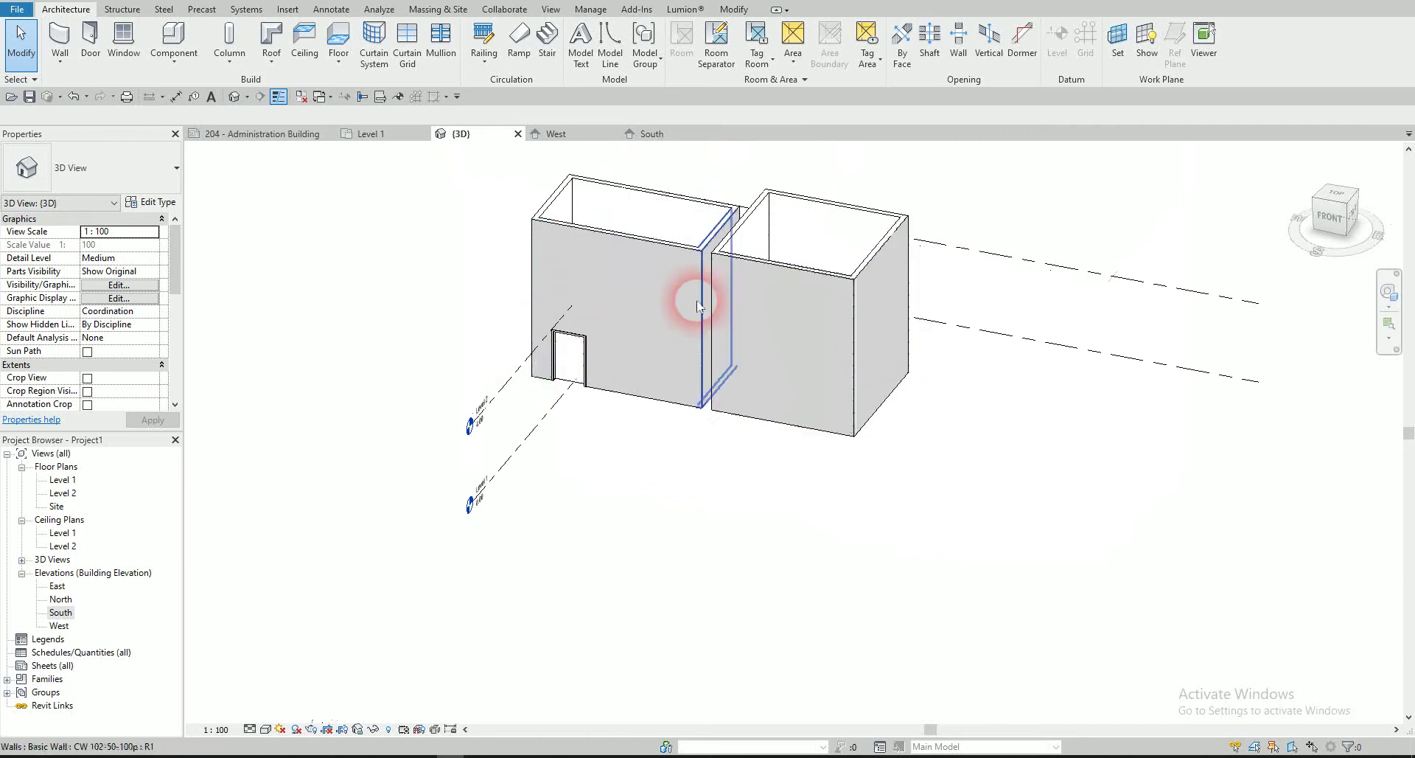
shift+middle_drag(435, 330, 458, 334)
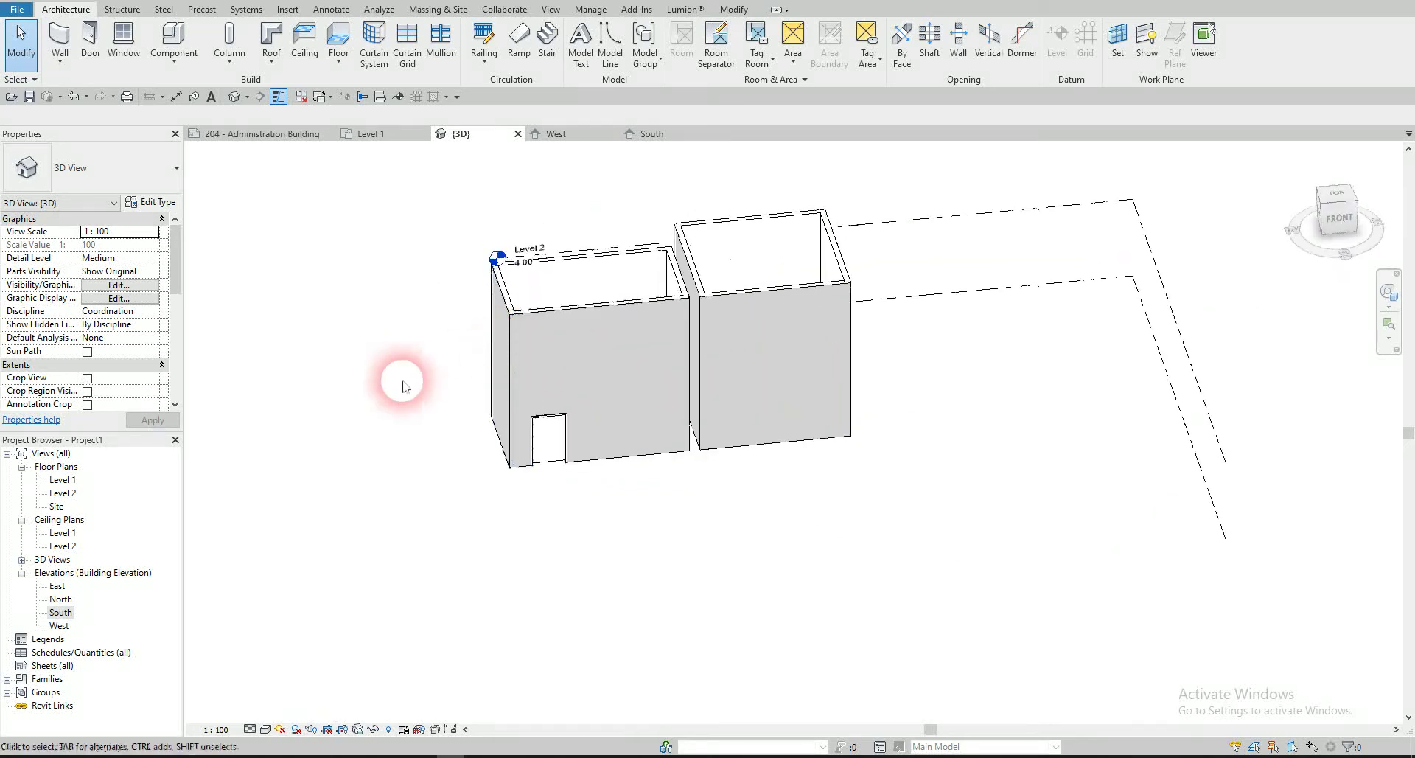
shift+middle_drag(976, 271, 624, 251)
shift+middle_drag(689, 371, 530, 401)
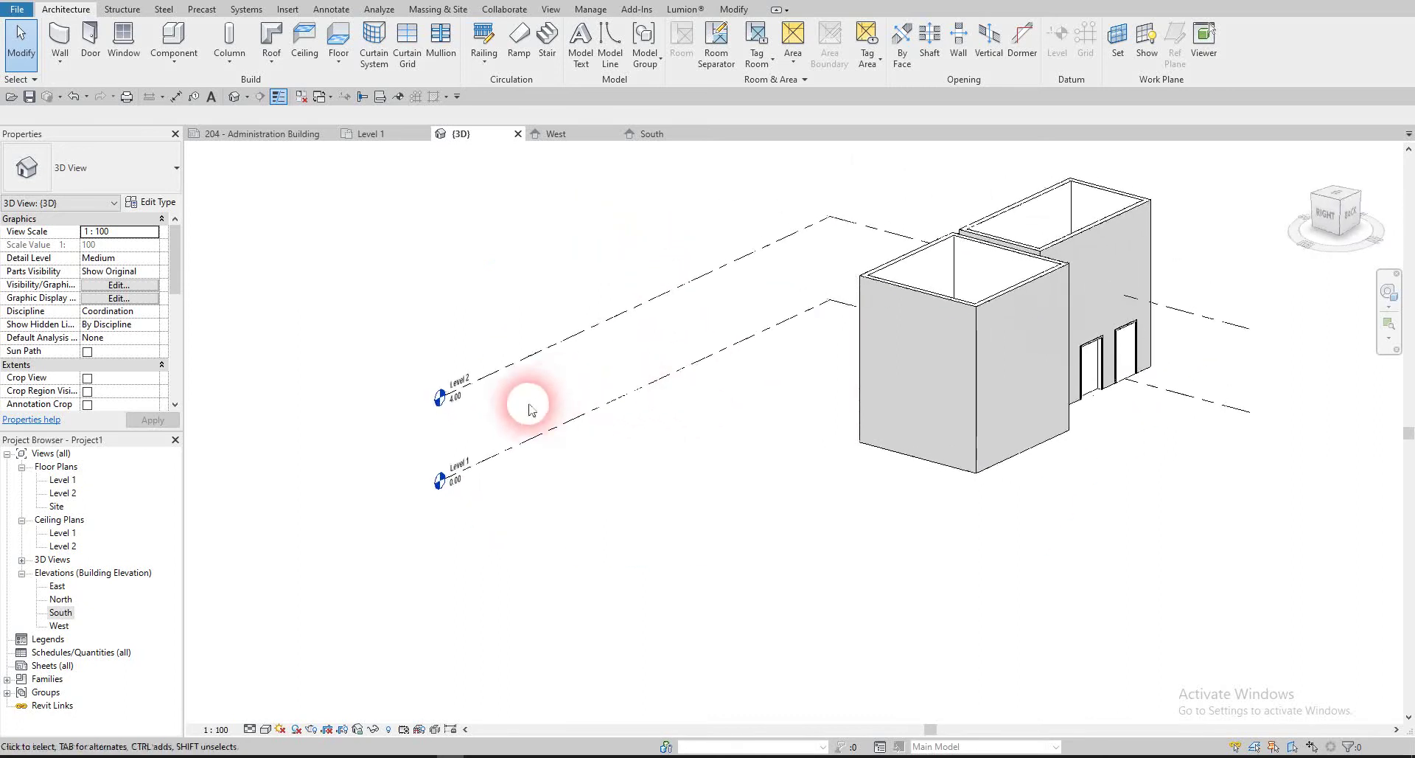
click(457, 473)
click(479, 379)
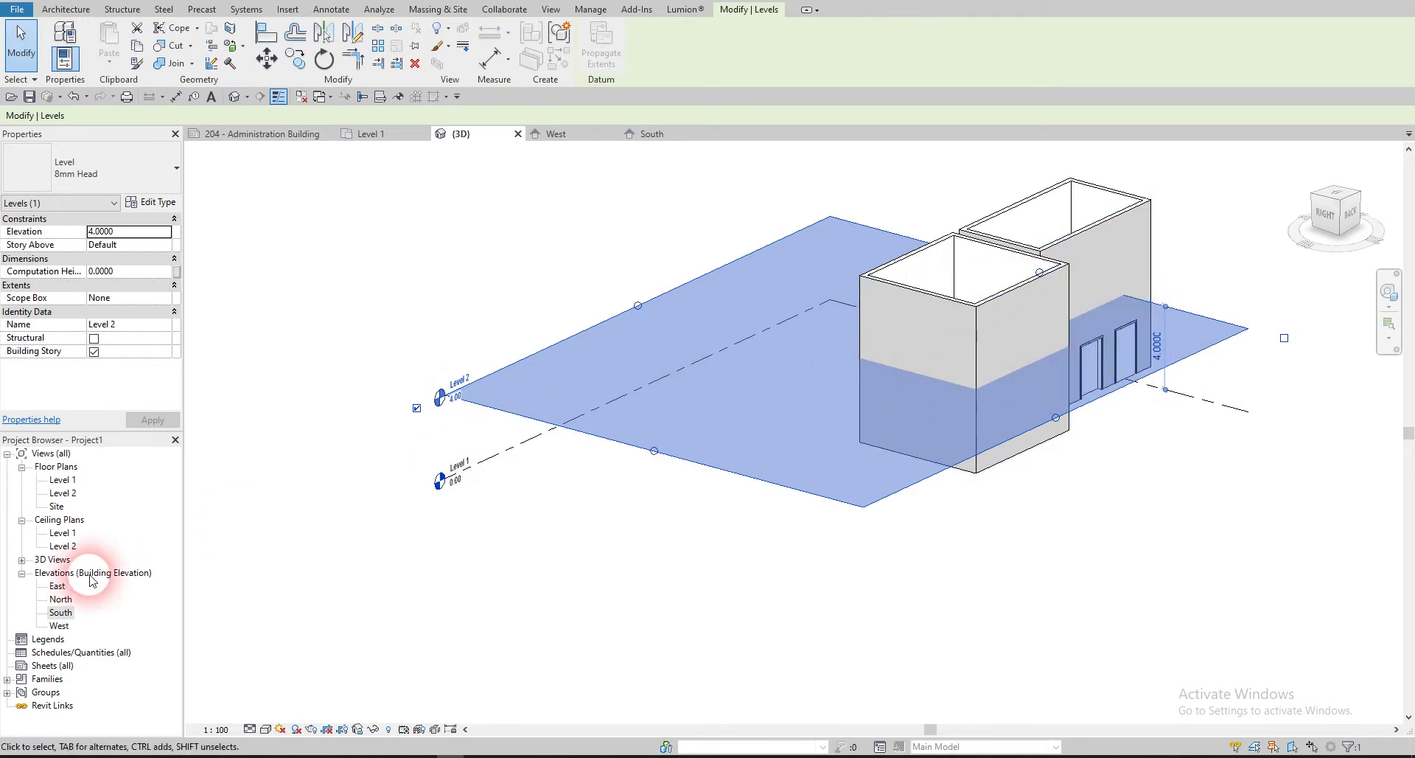
- Open the Level 2 floor plan and set its detail level to Fine
double_click(64, 492)
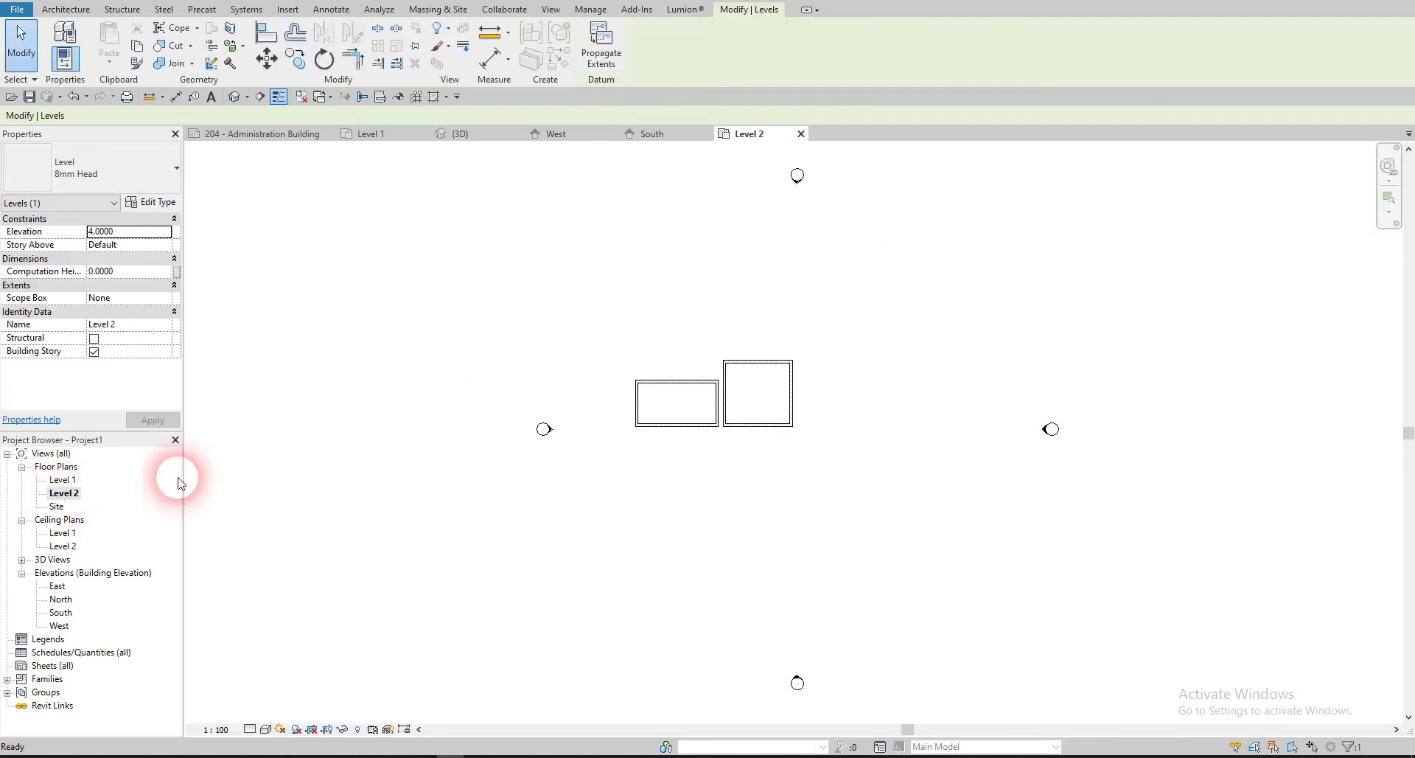
scroll(747, 376, up, 4)
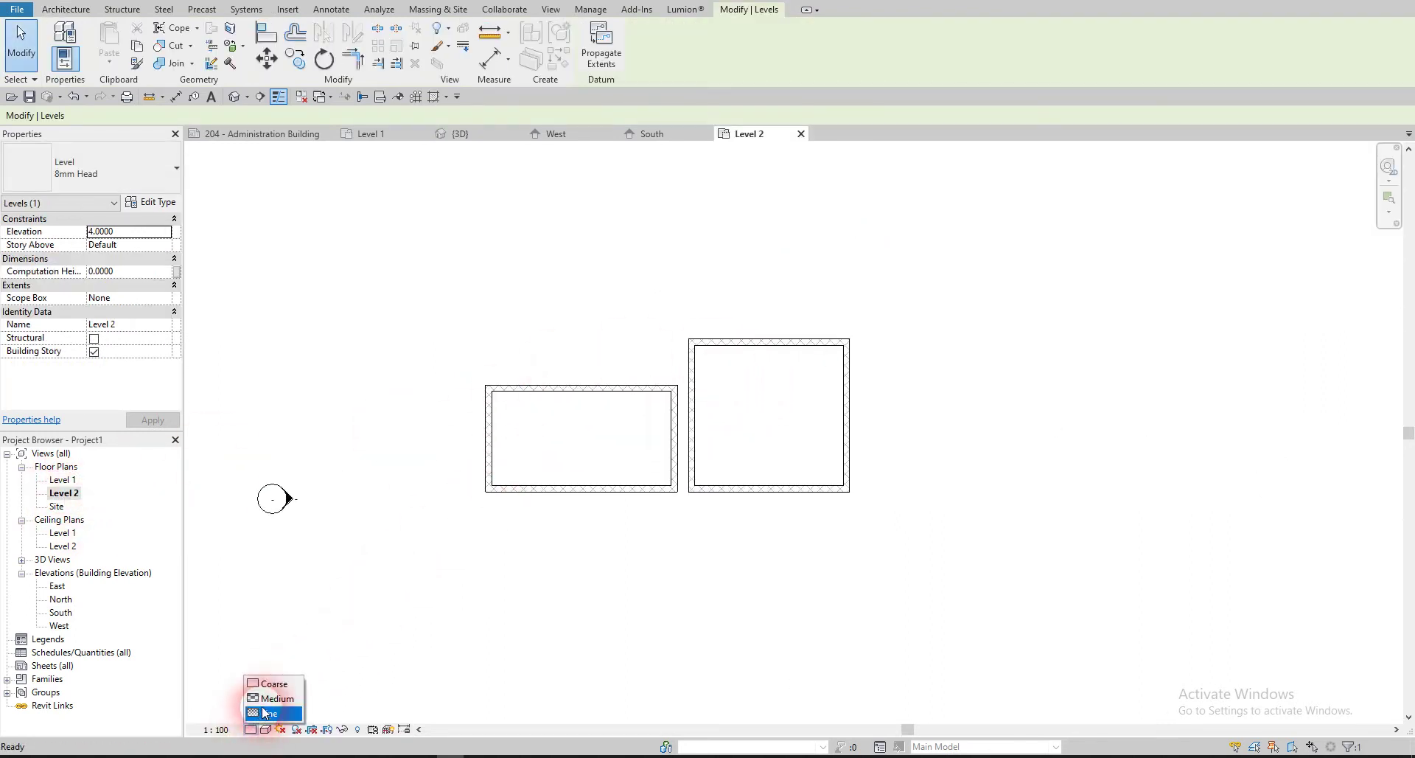
click(268, 714)
click(338, 606)
scroll(552, 404, up, 4)
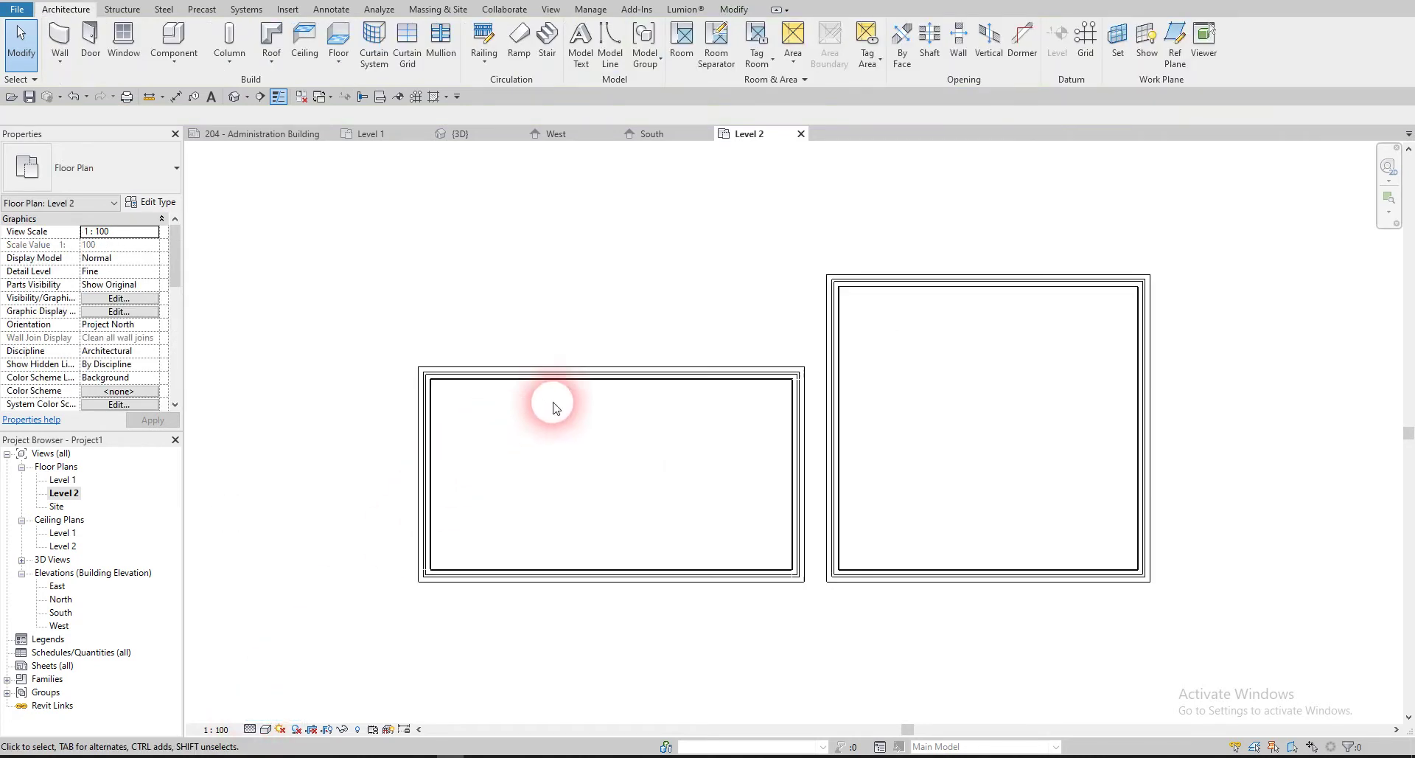
- Return to the Level 1 floor plan and place two M_Fixed 0406 x 0610mm windows in the second room's left wall, 1 m apart
double_click(66, 479)
middle_drag(847, 240, 701, 458)
scroll(692, 439, down, 3)
scroll(696, 437, up, 5)
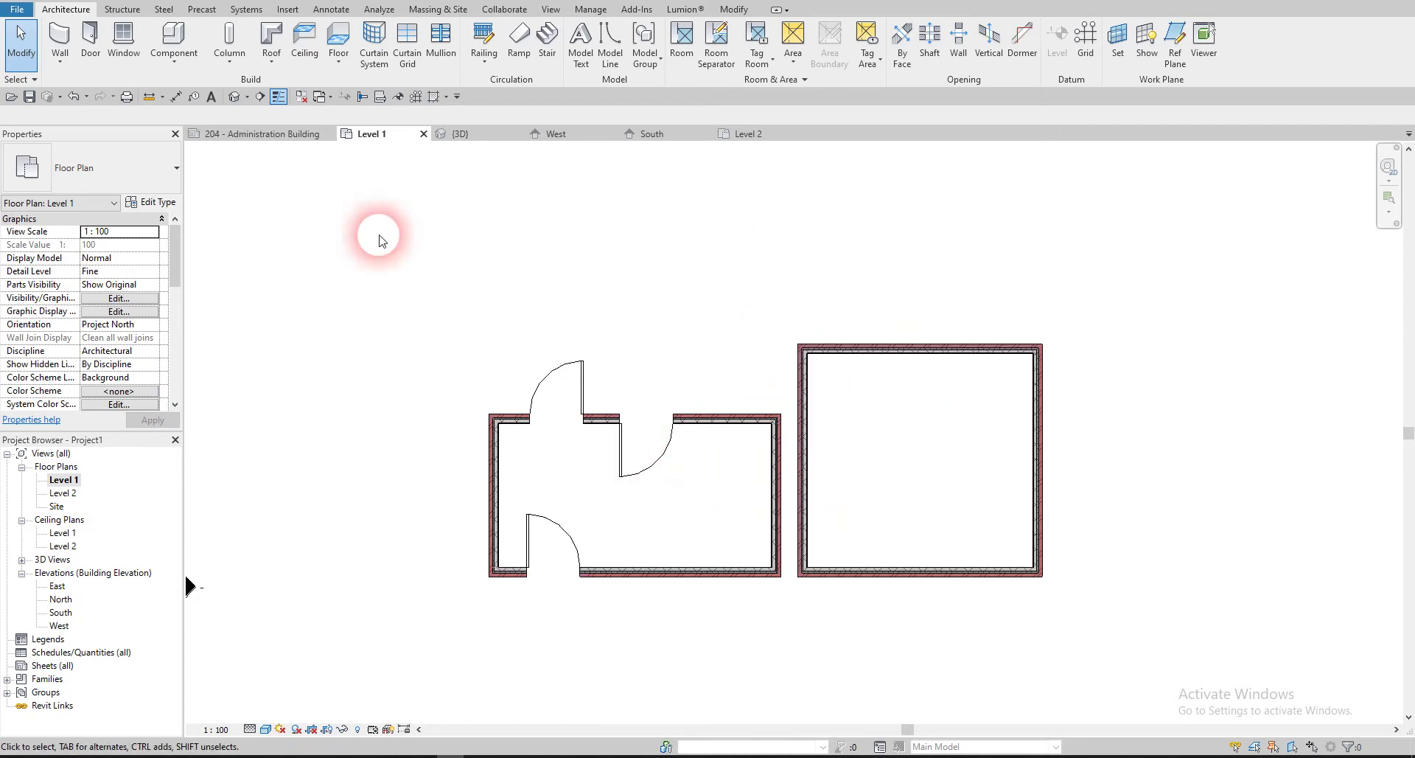
click(123, 34)
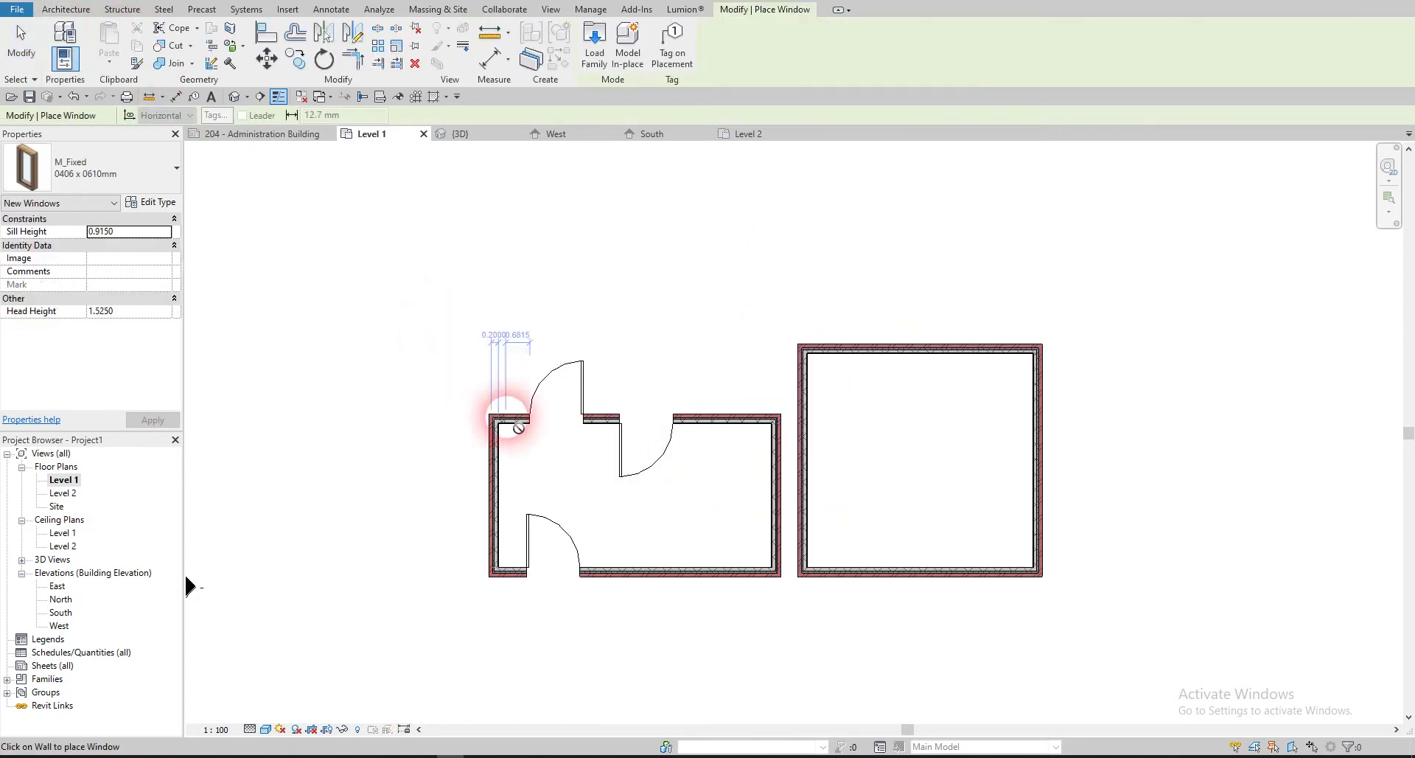
scroll(811, 398, up, 2)
click(788, 335)
click(806, 421)
scroll(806, 400, up, 2)
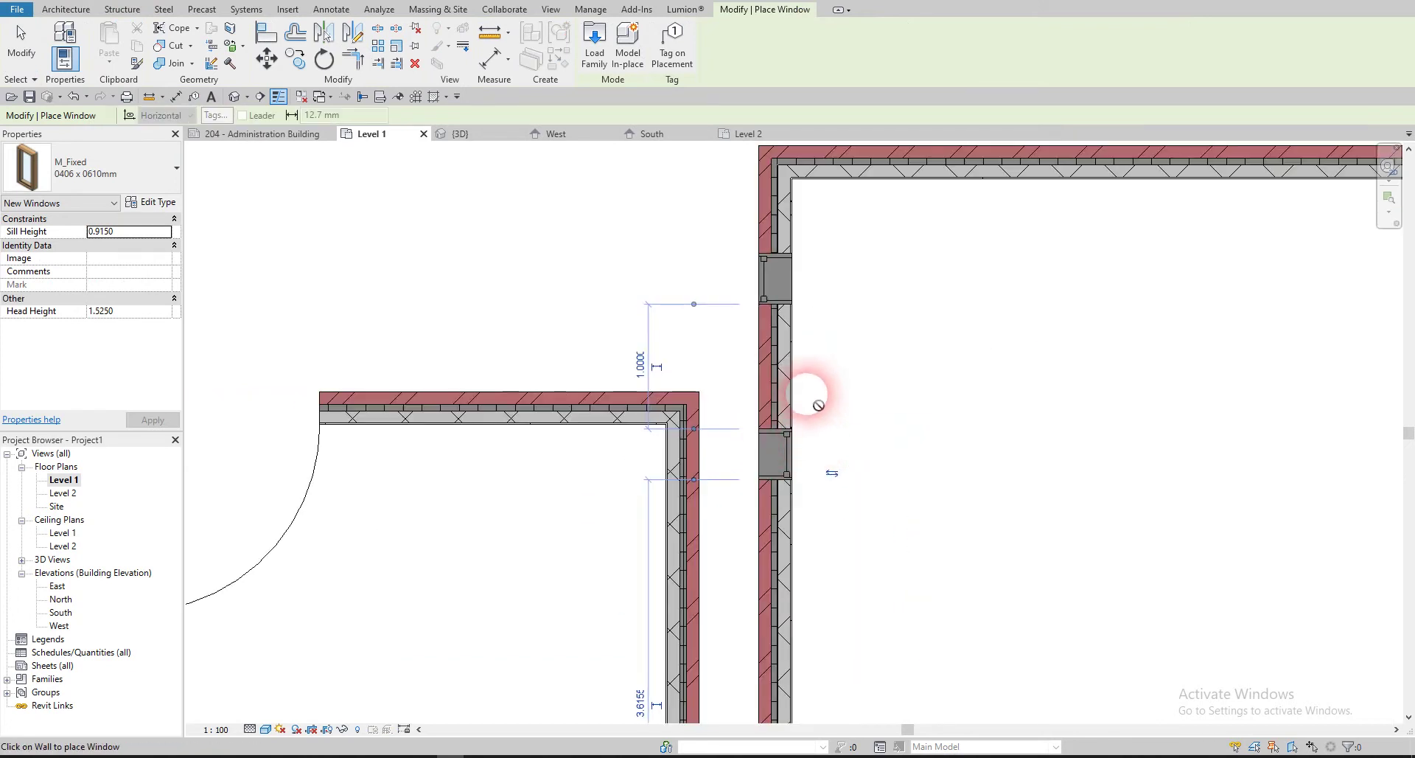
- Place more windows along the second room's upper wall, the first 1 m from the left corner, and one in its right wall
shift+scroll(786, 364, right, 3)
ctrl+scroll(766, 346, up, 3)
click(757, 306)
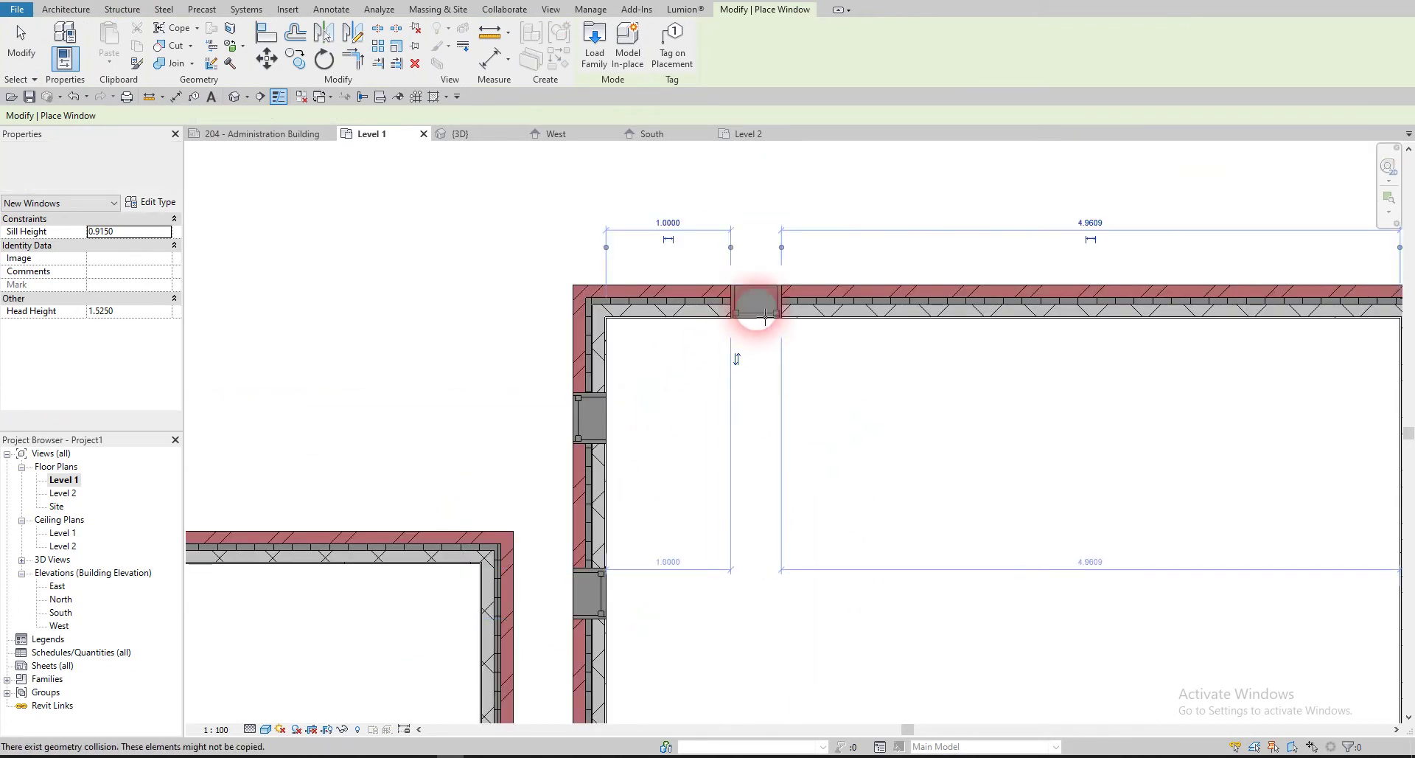
click(974, 301)
middle_drag(975, 301, 582, 341)
click(811, 347)
click(1011, 481)
middle_drag(1010, 537, 931, 375)
scroll(931, 375, down, 3)
key(Escape)
key(Escape)
- Examine the wall layers at the opening edge of the inward-opening door in the first room's upper wall
scroll(420, 398, up, 3)
scroll(720, 382, up, 2)
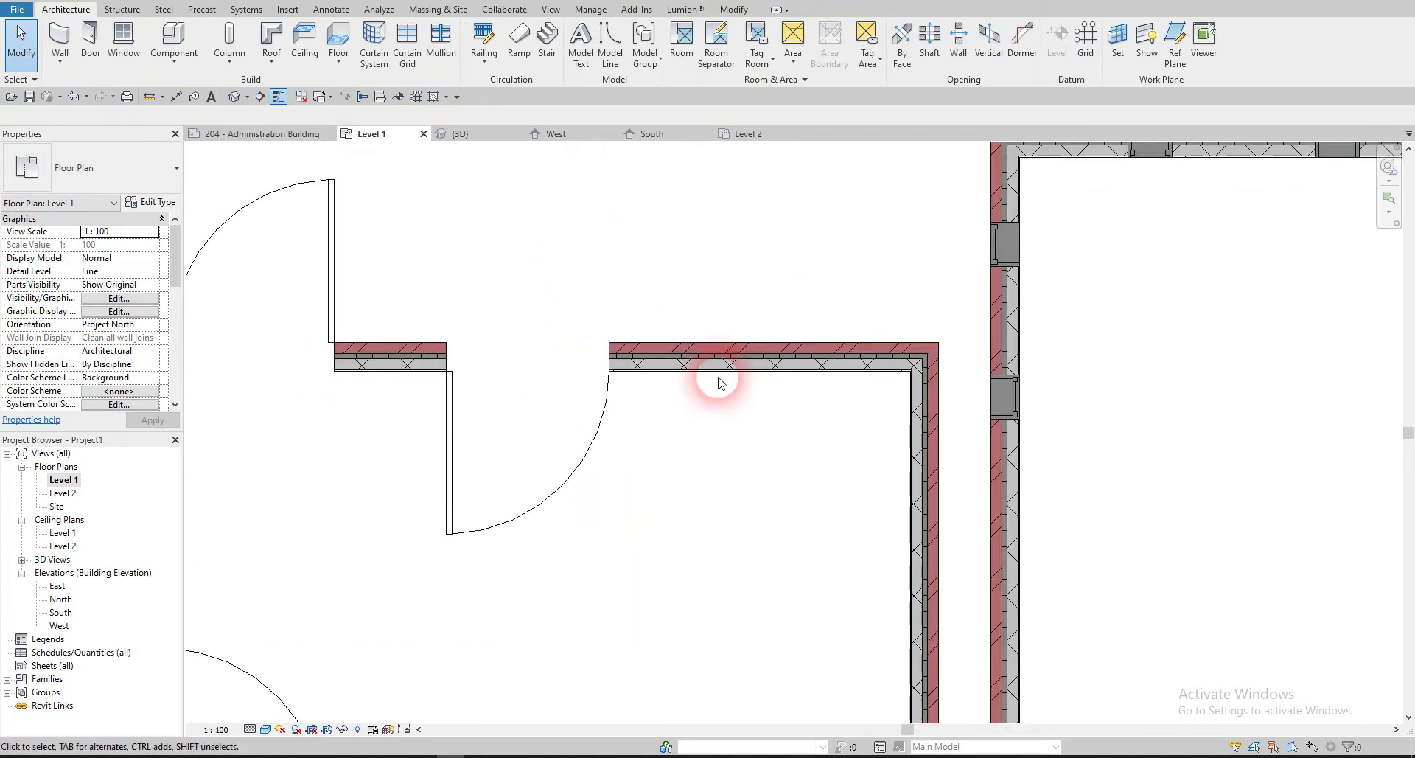
scroll(719, 382, up, 3)
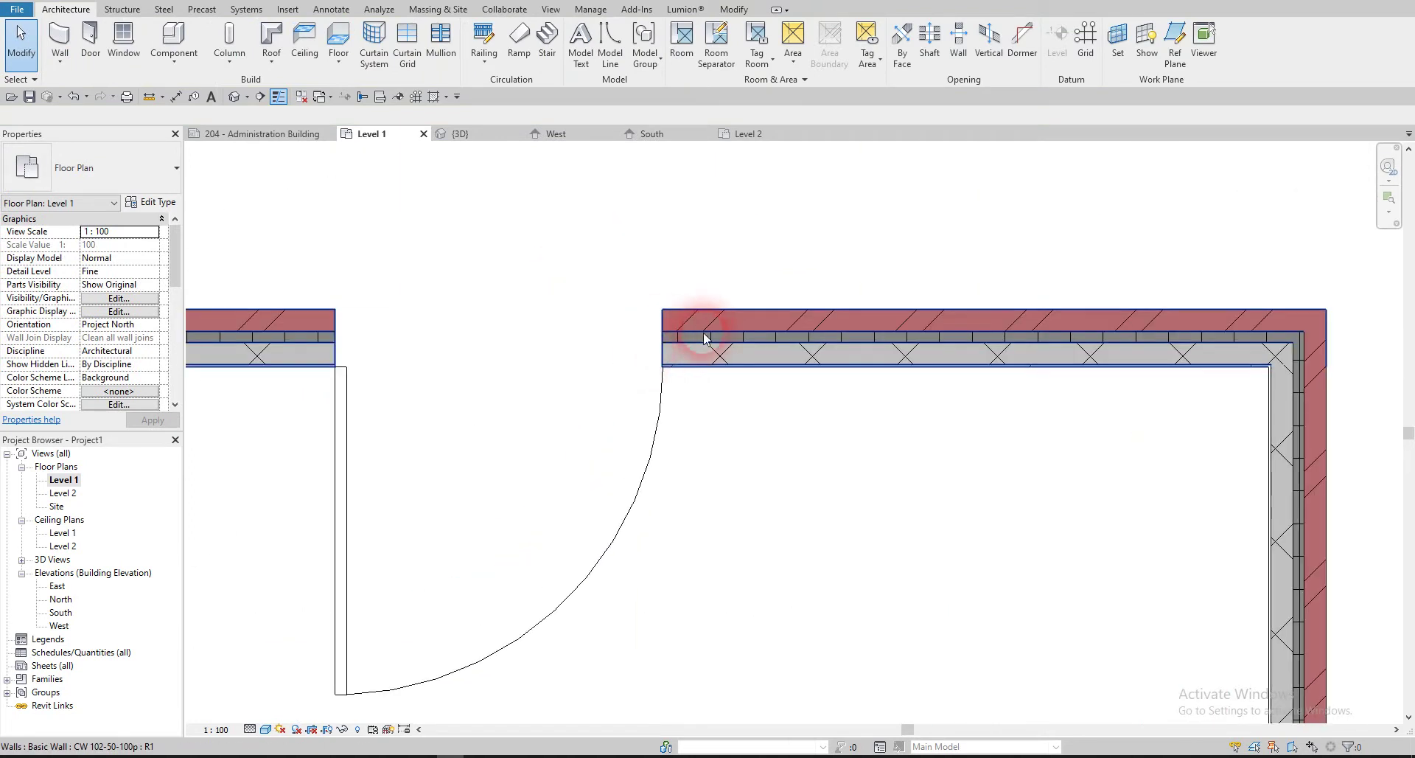
scroll(678, 372, up, 2)
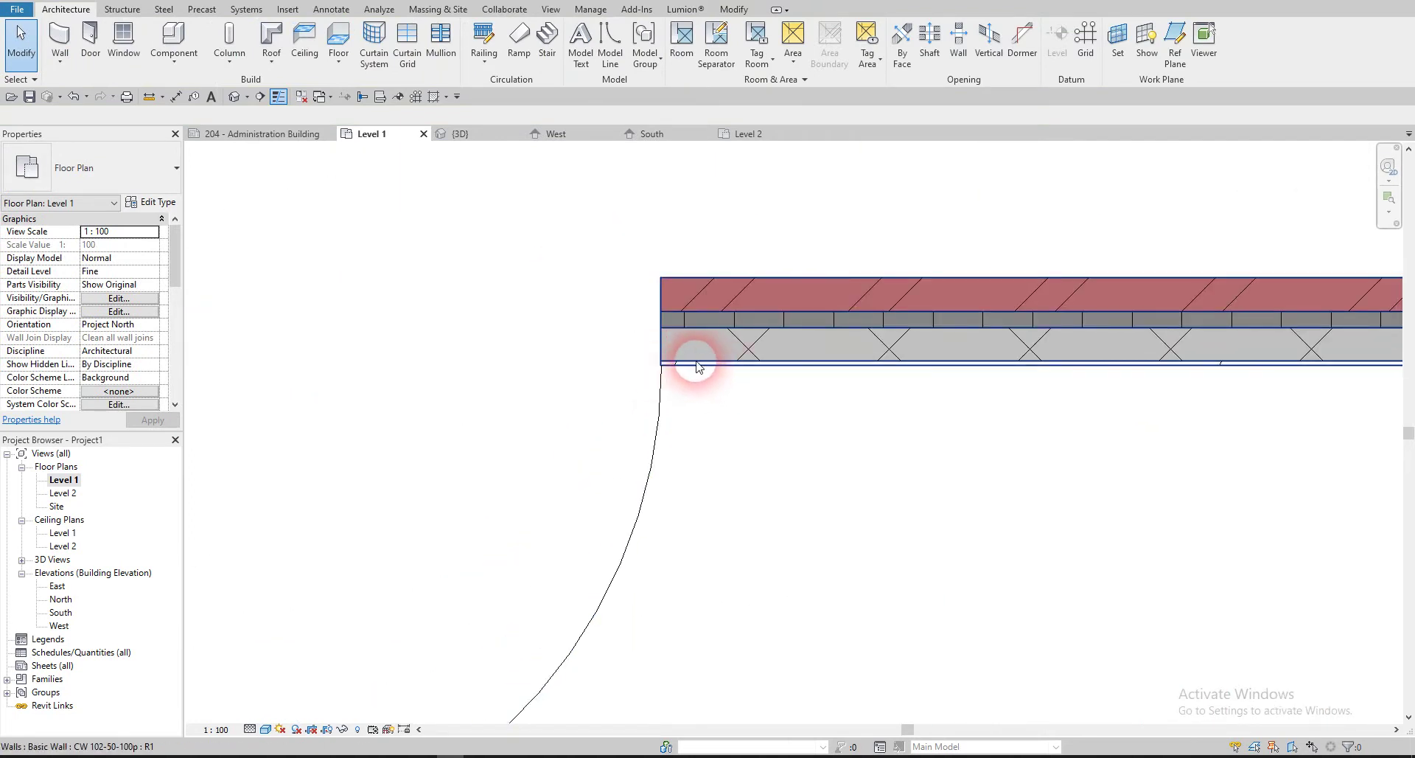
scroll(698, 366, up, 2)
scroll(681, 347, down, 3)
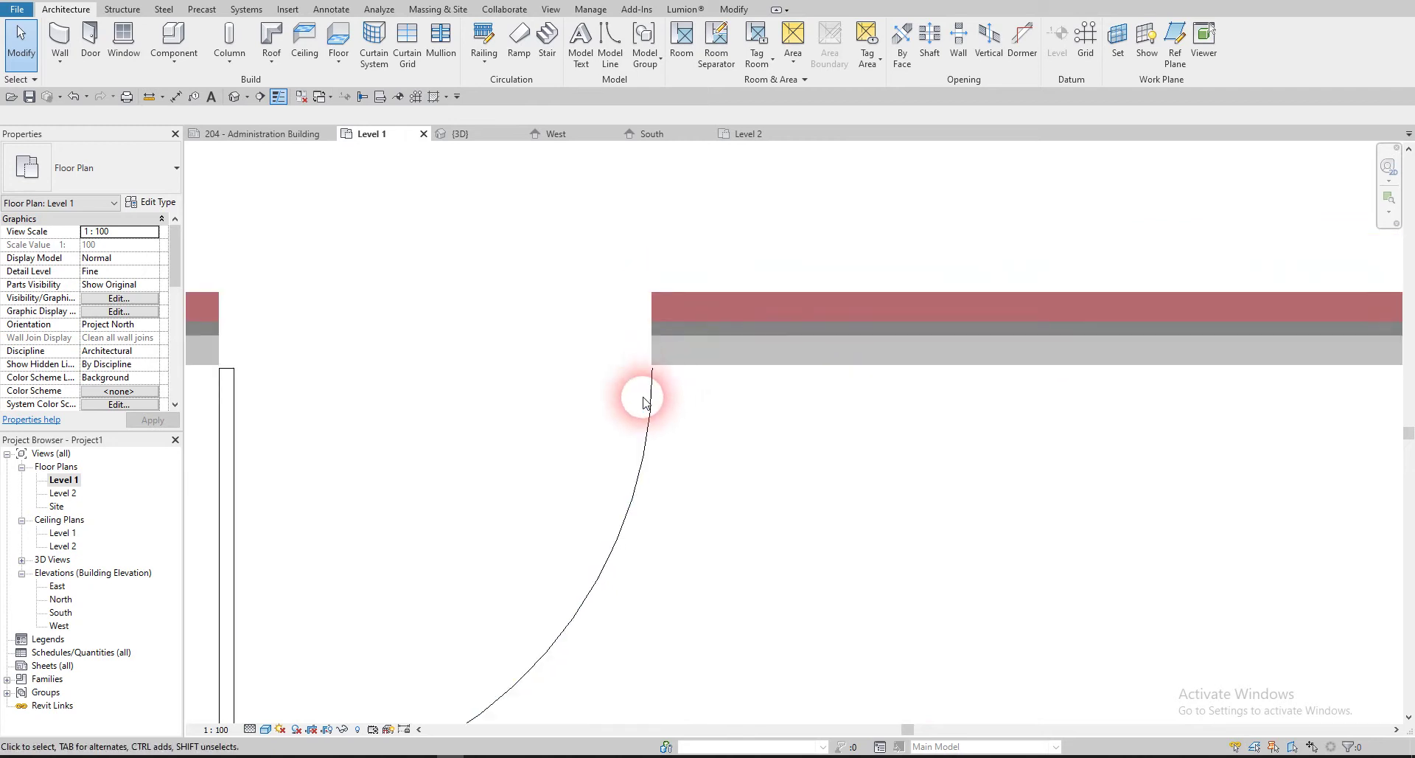
scroll(794, 322, up, 2)
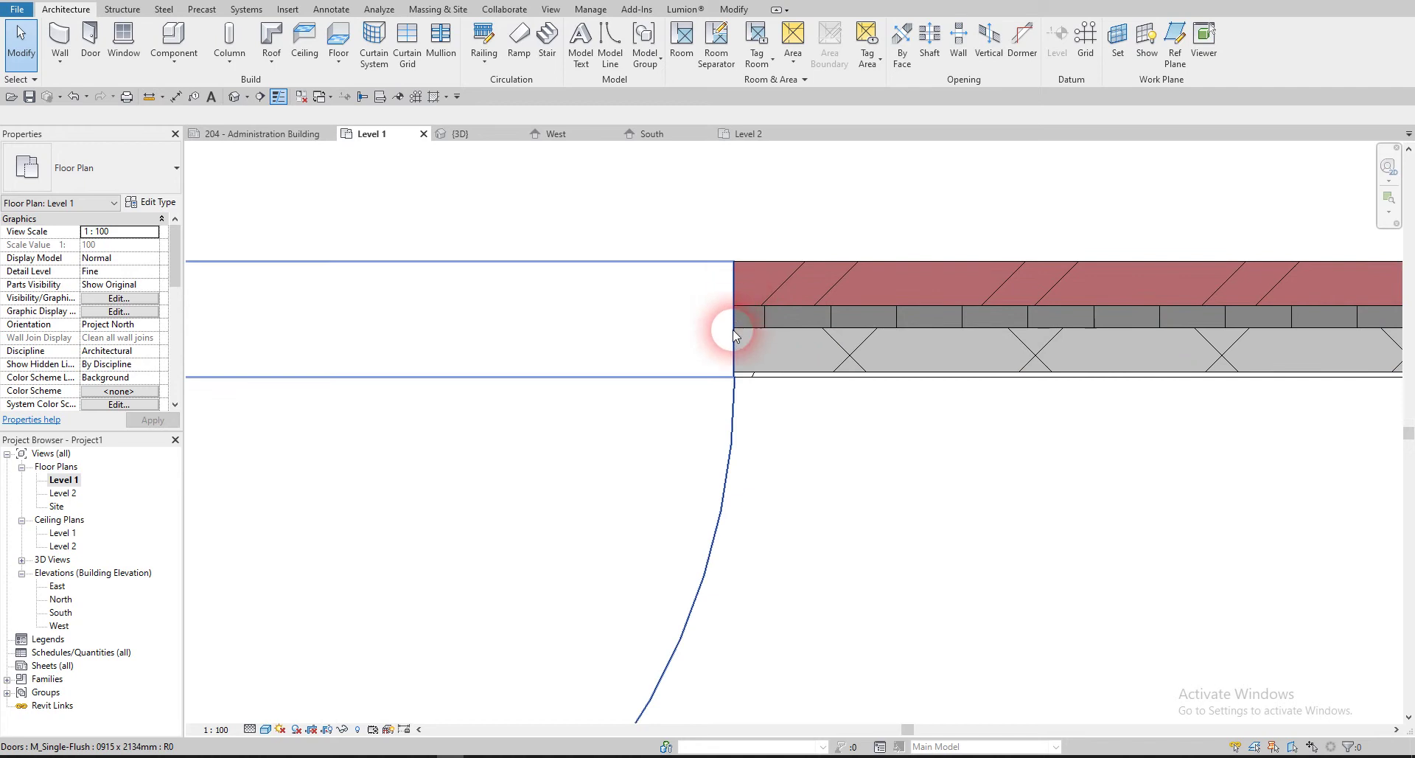
scroll(749, 294, down, 2)
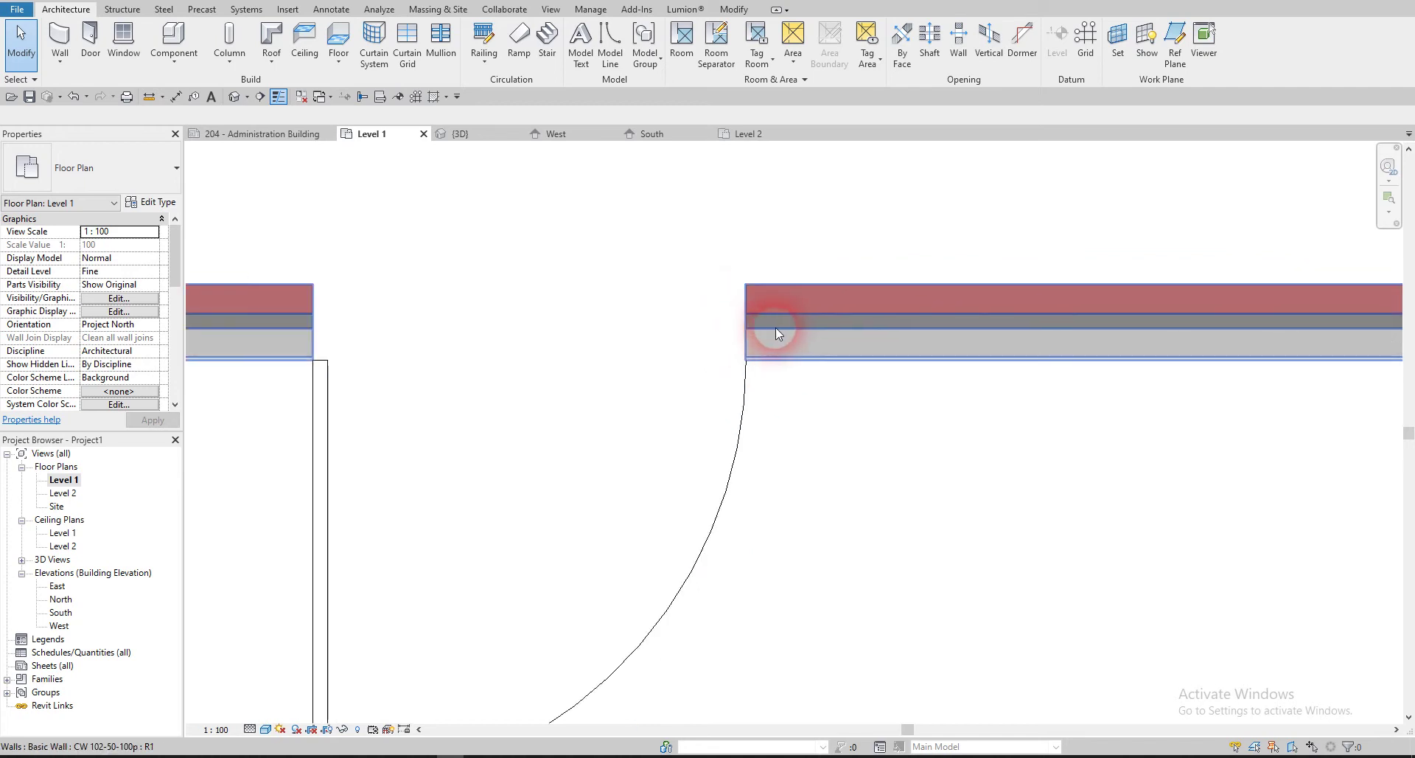
- Open the layer structure of the upper wall's CW 102-50-100p type and set its default wrapping at inserts to Both
click(772, 329)
click(351, 279)
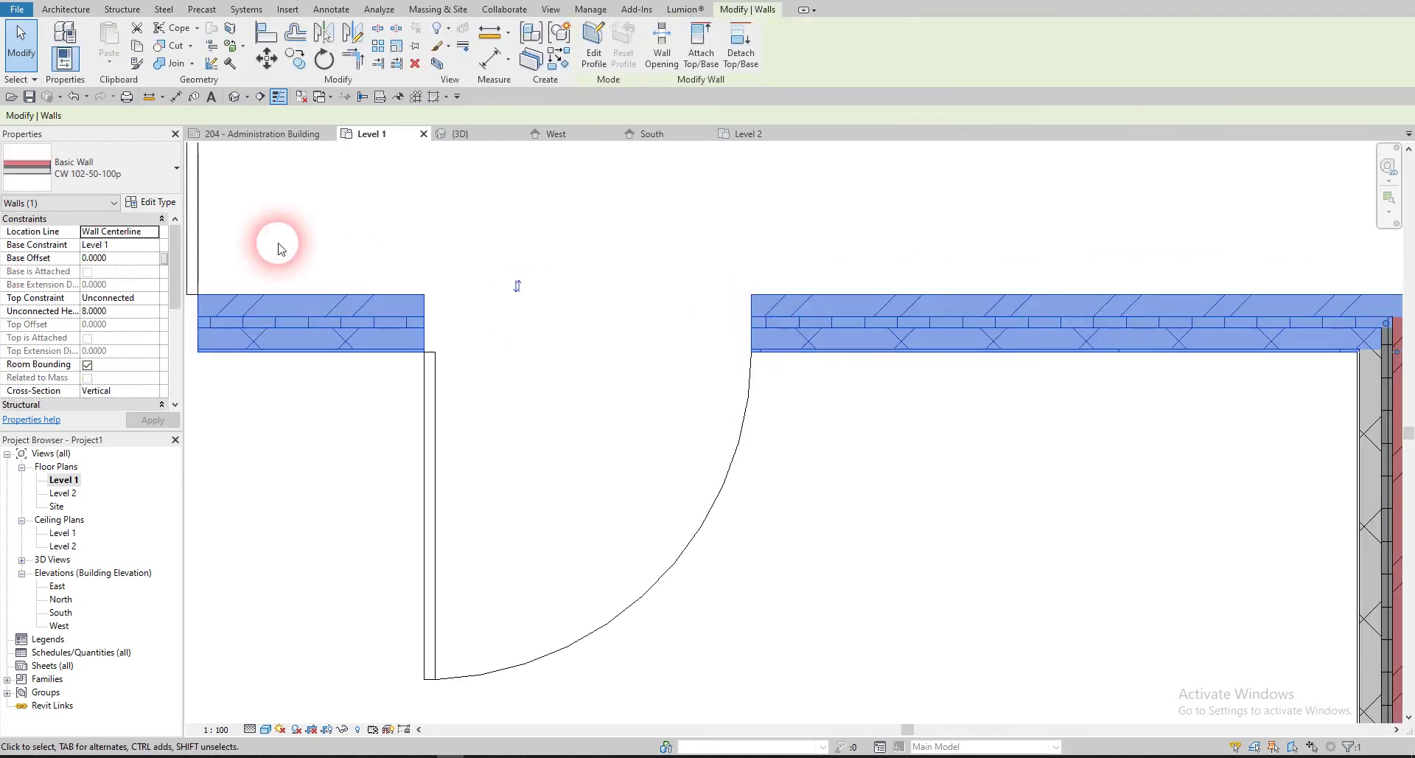
click(169, 206)
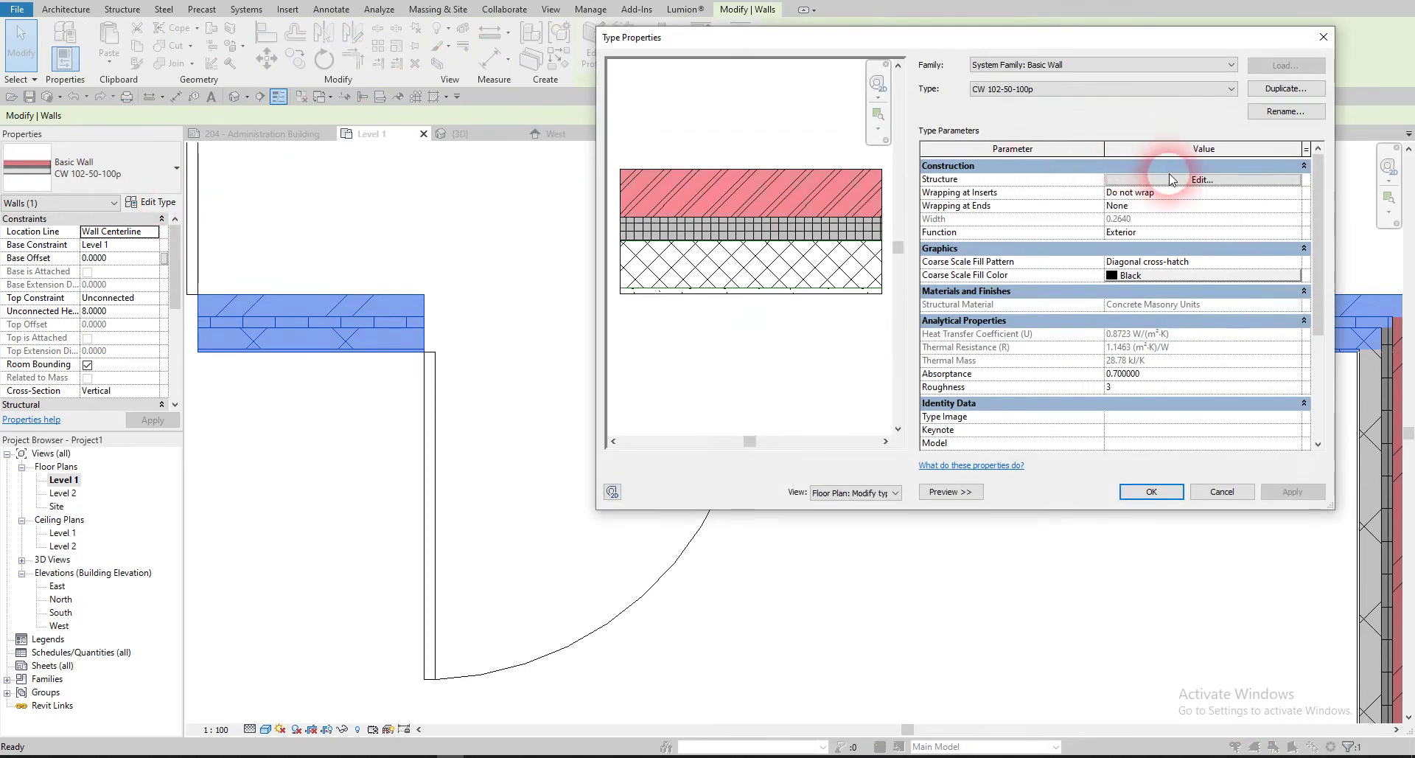
click(1172, 179)
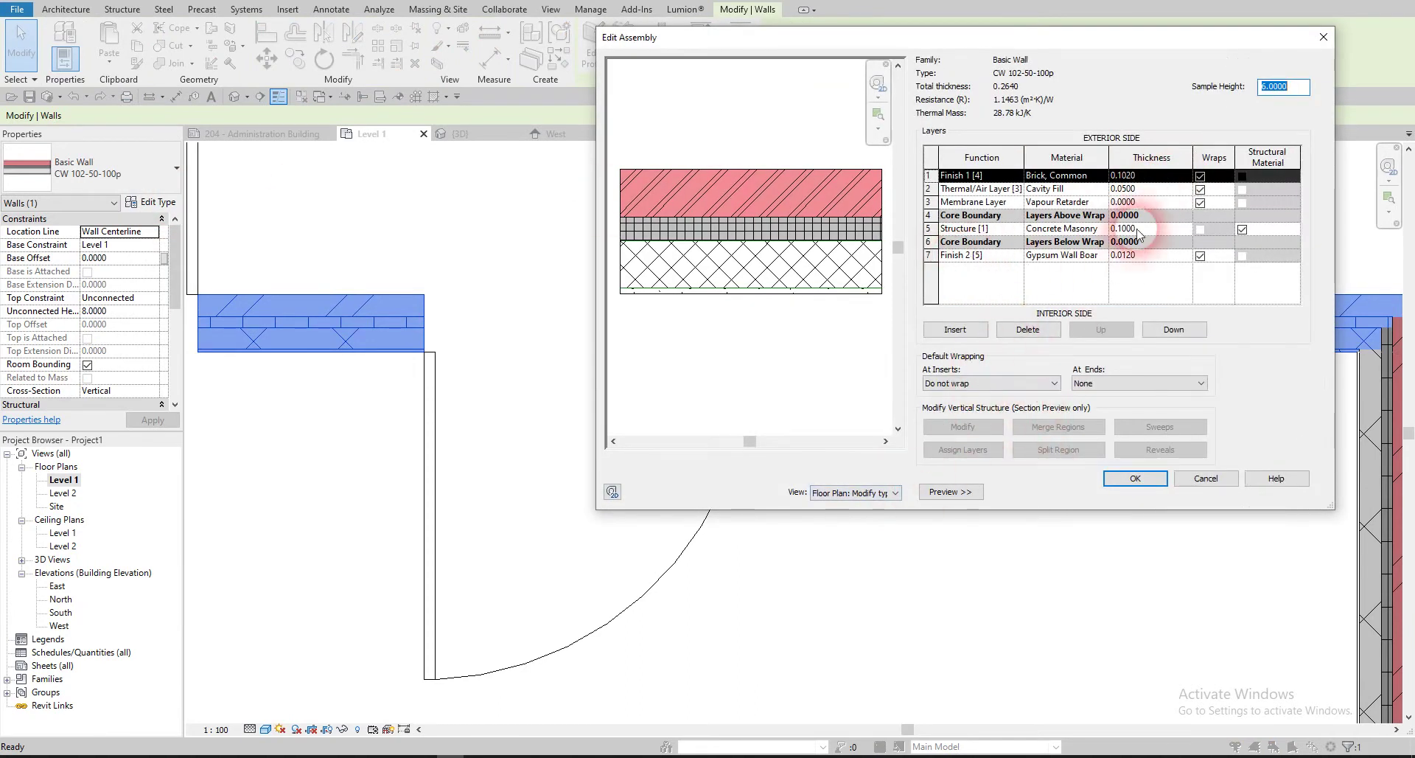
click(991, 383)
click(1037, 440)
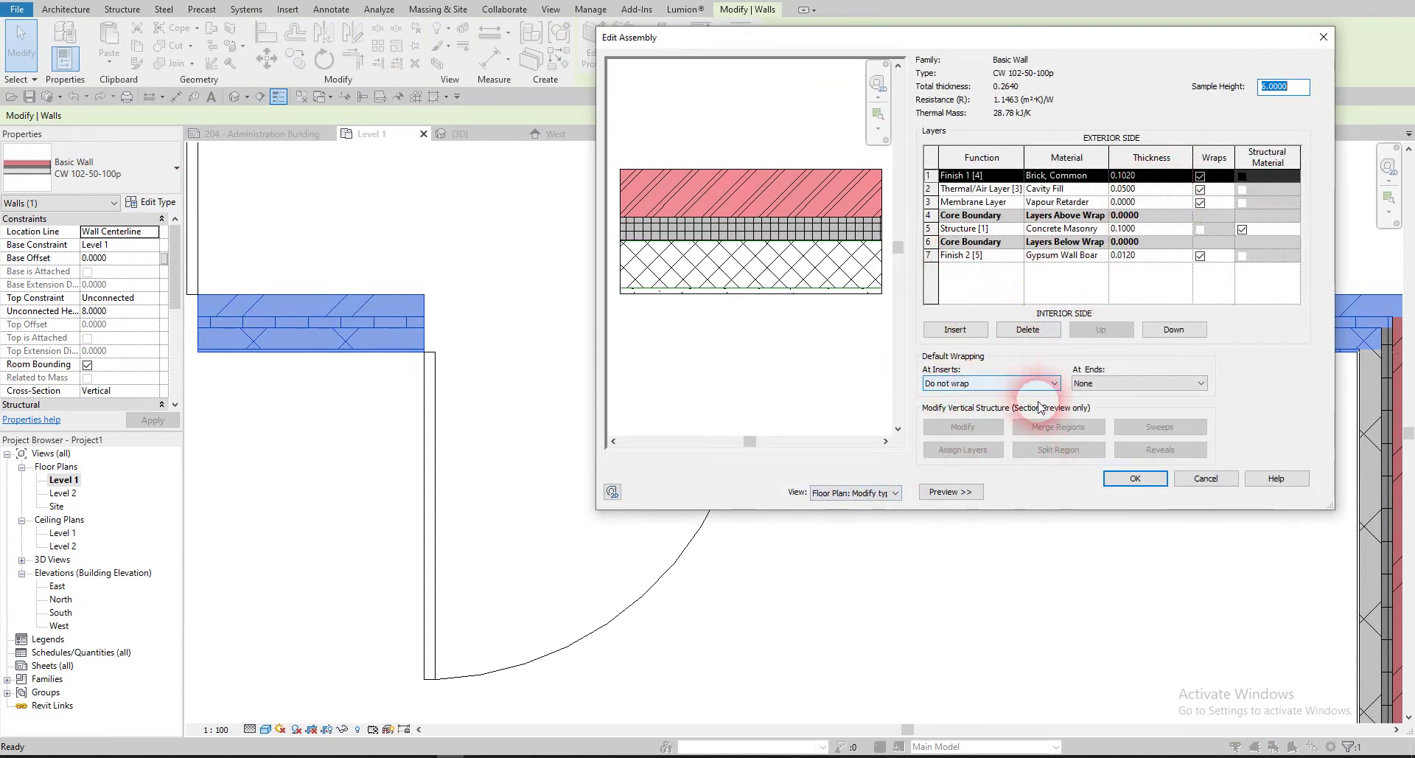
click(987, 384)
- Set the wall type's default wrapping at ends to Exterior and accept the type changes
click(1106, 383)
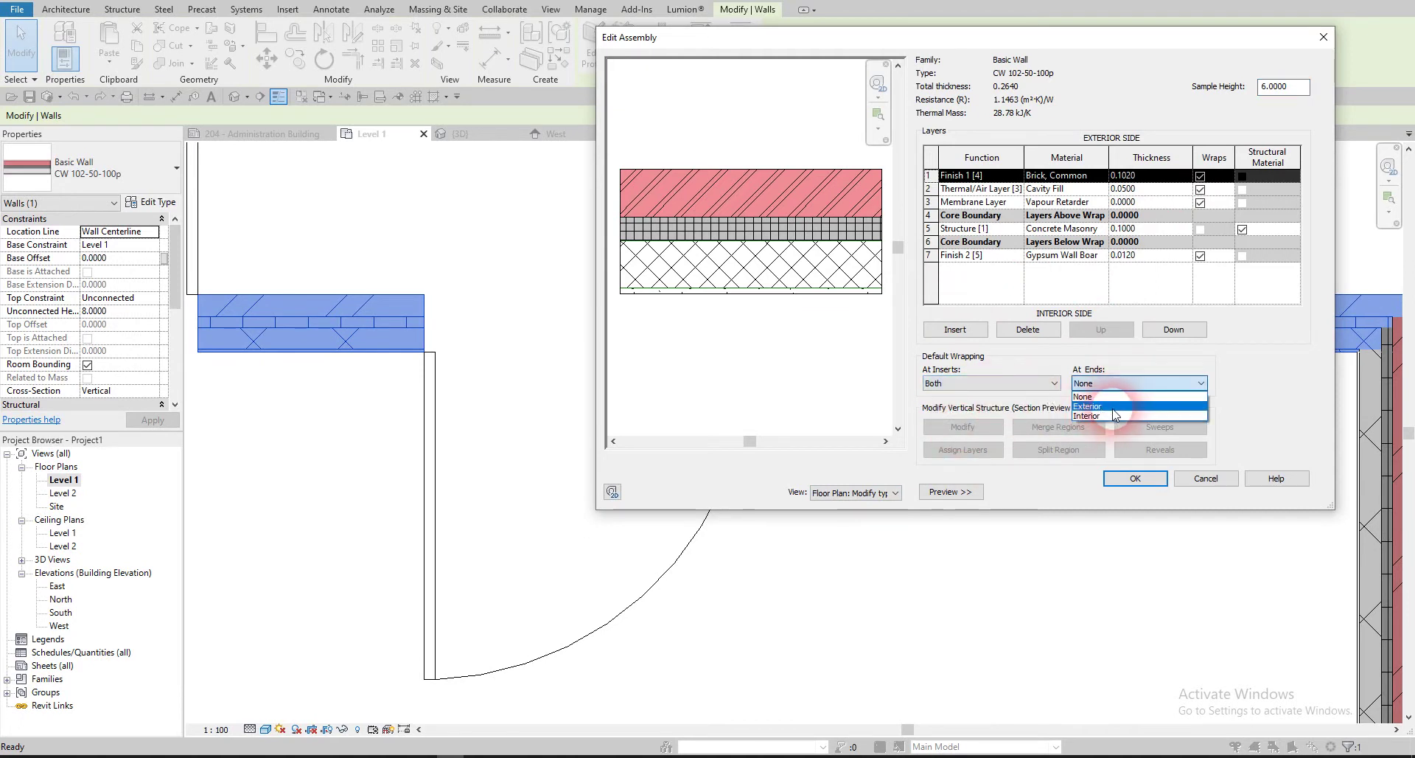
click(1115, 406)
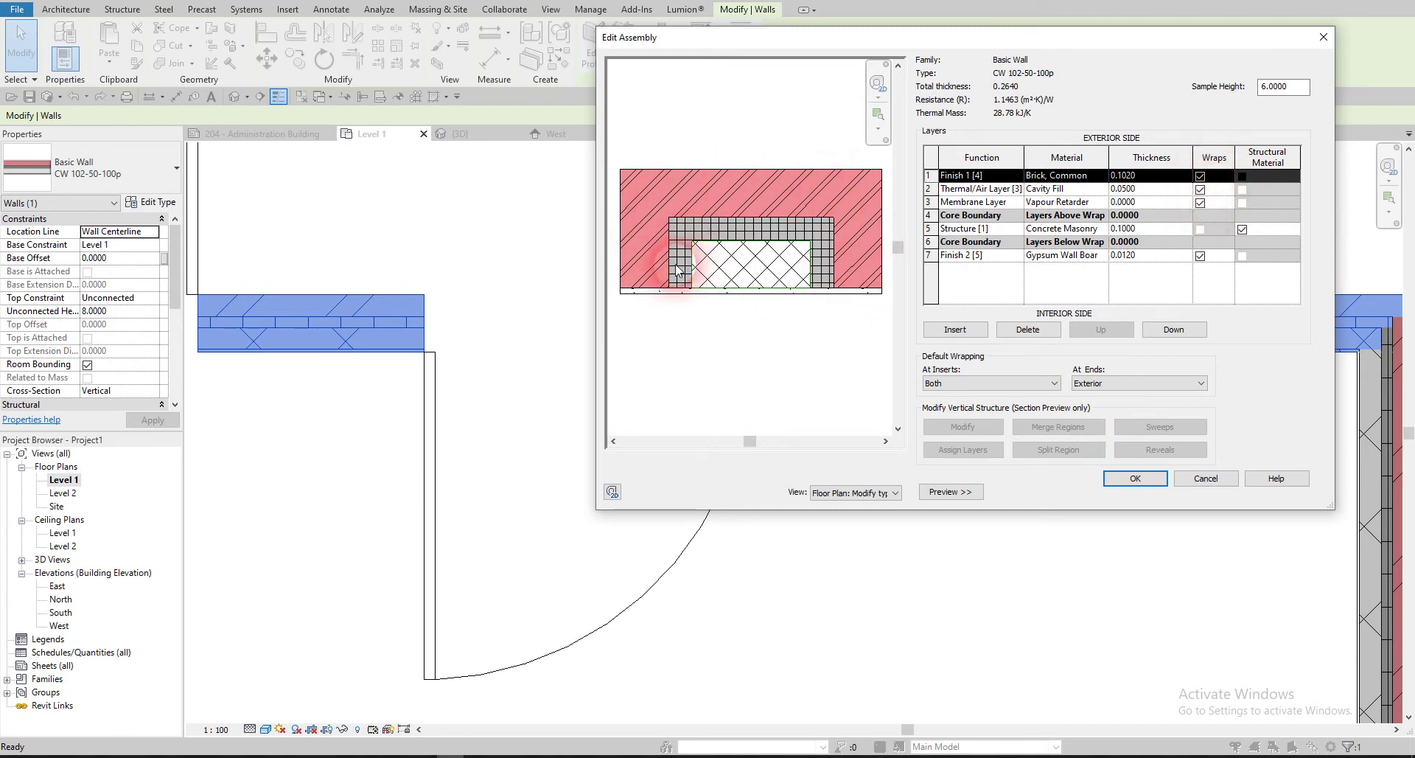
click(1139, 481)
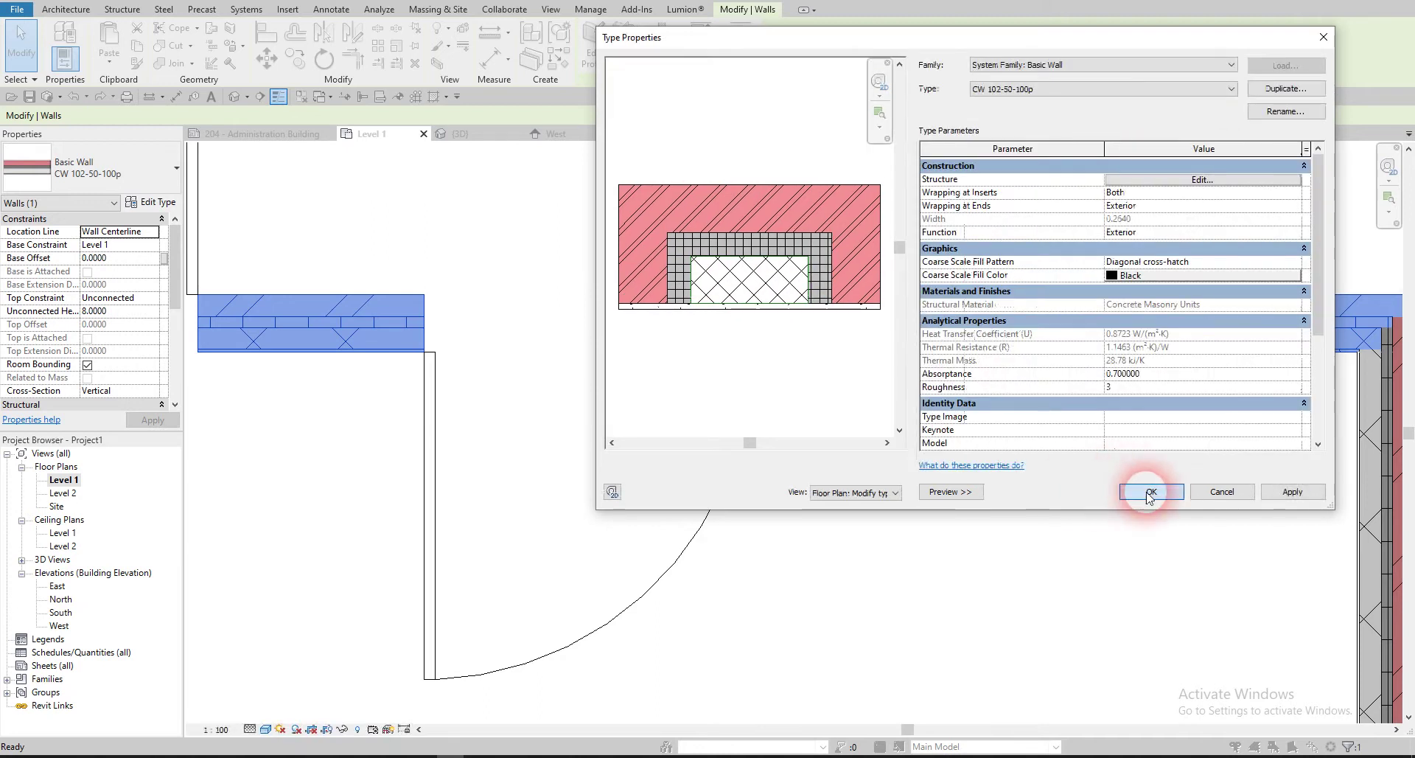
click(1148, 492)
click(710, 417)
- Inspect how the wall layers wrap around the edge of the upper-wall door opening
scroll(759, 336, up, 5)
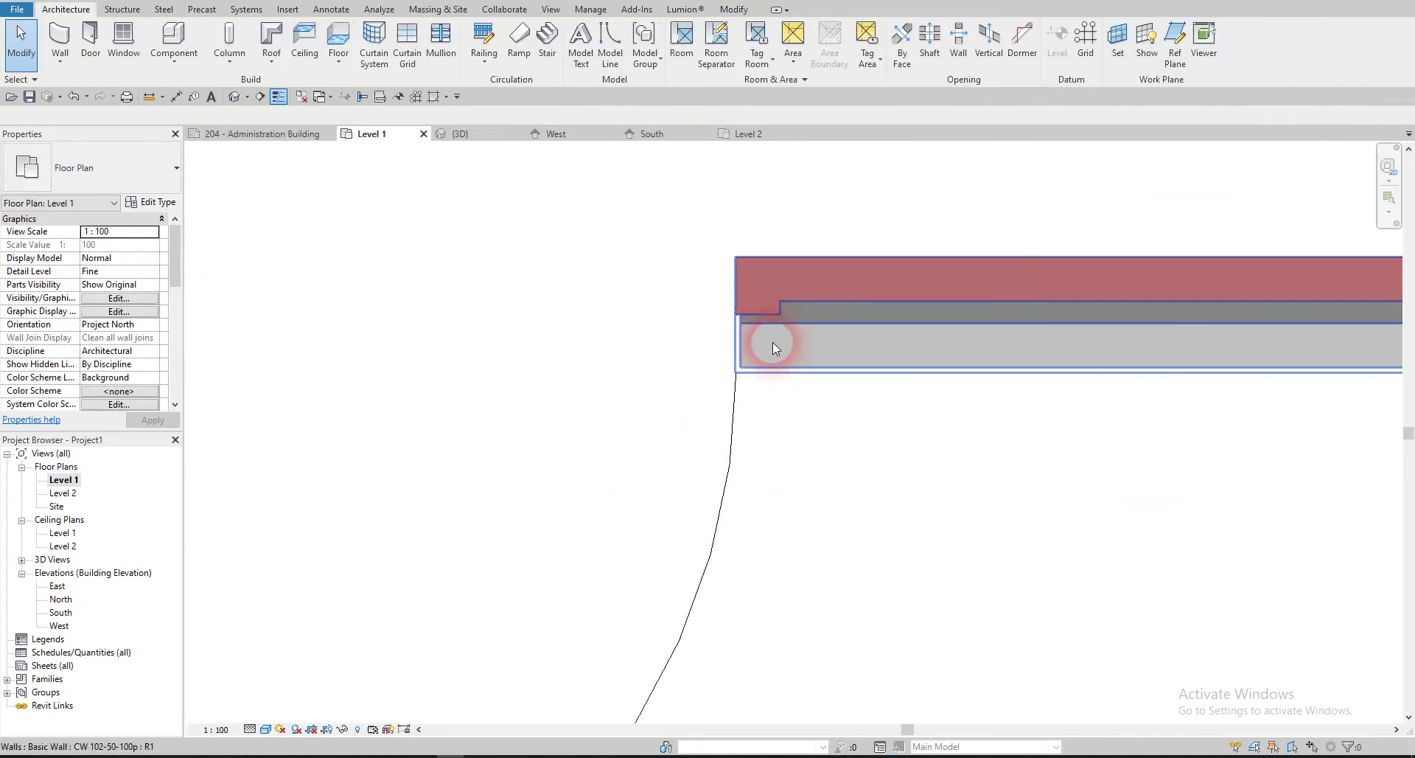
scroll(793, 368, up, 2)
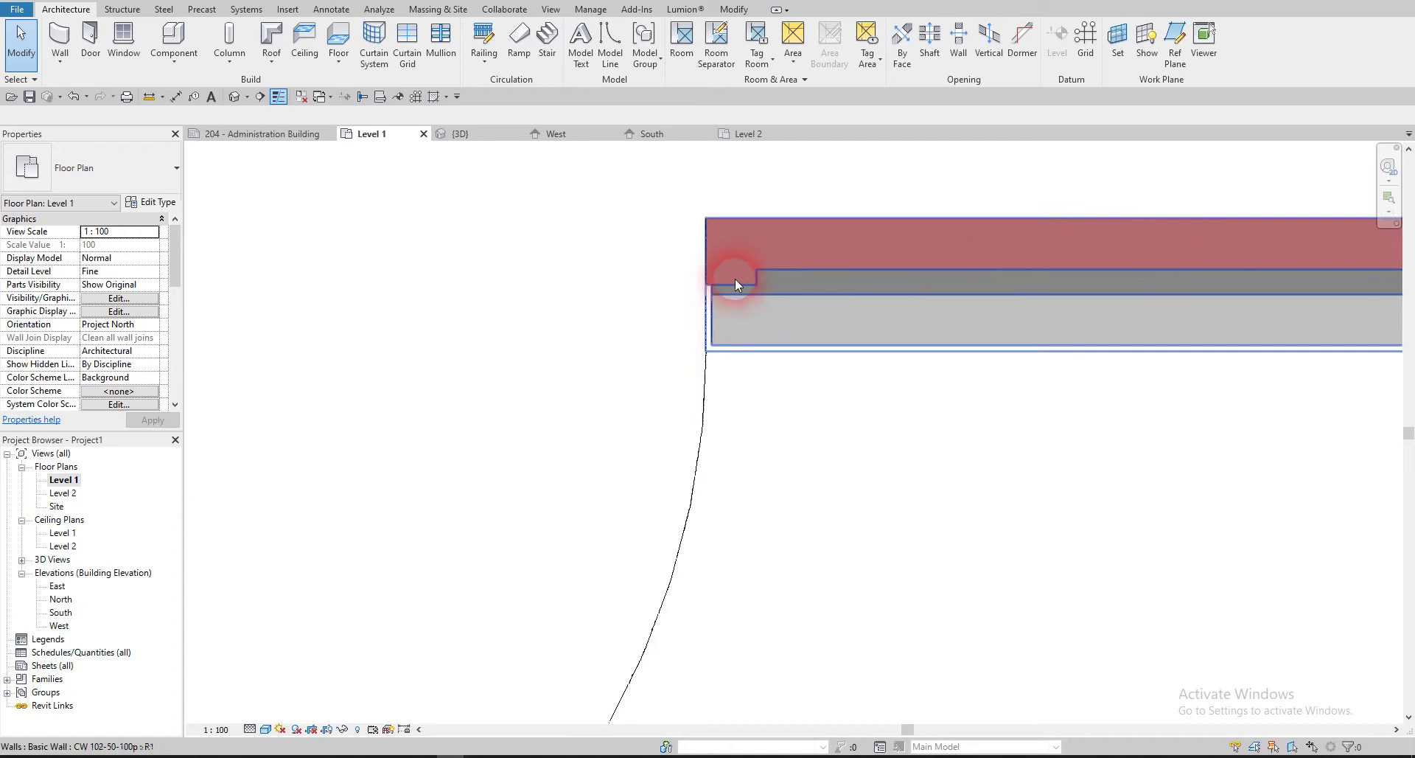
scroll(736, 279, down, 2)
scroll(752, 265, up, 2)
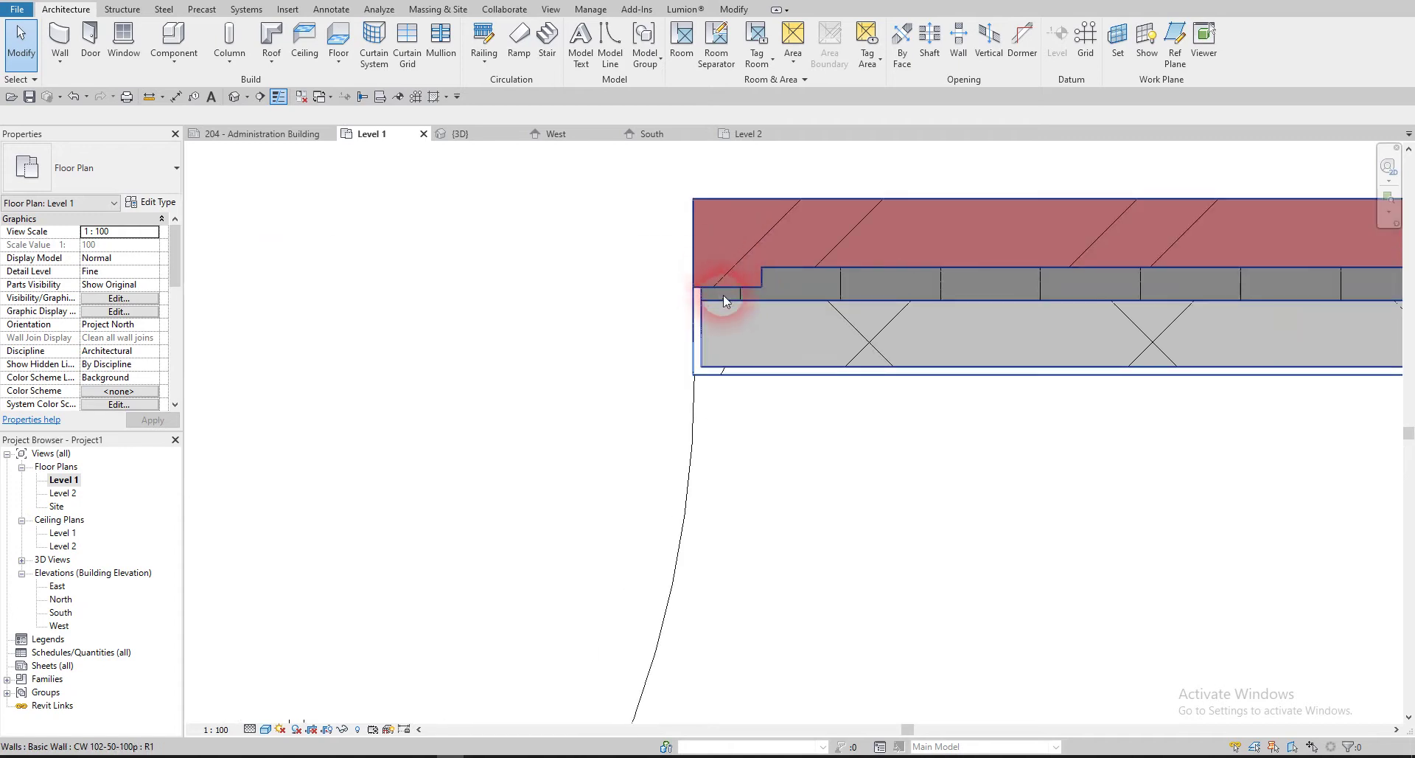
- Flip the inward-opening door in the first room's upper wall so that it swings outward, checking the layer wrapping at the opening
scroll(714, 375, down, 2)
click(712, 392)
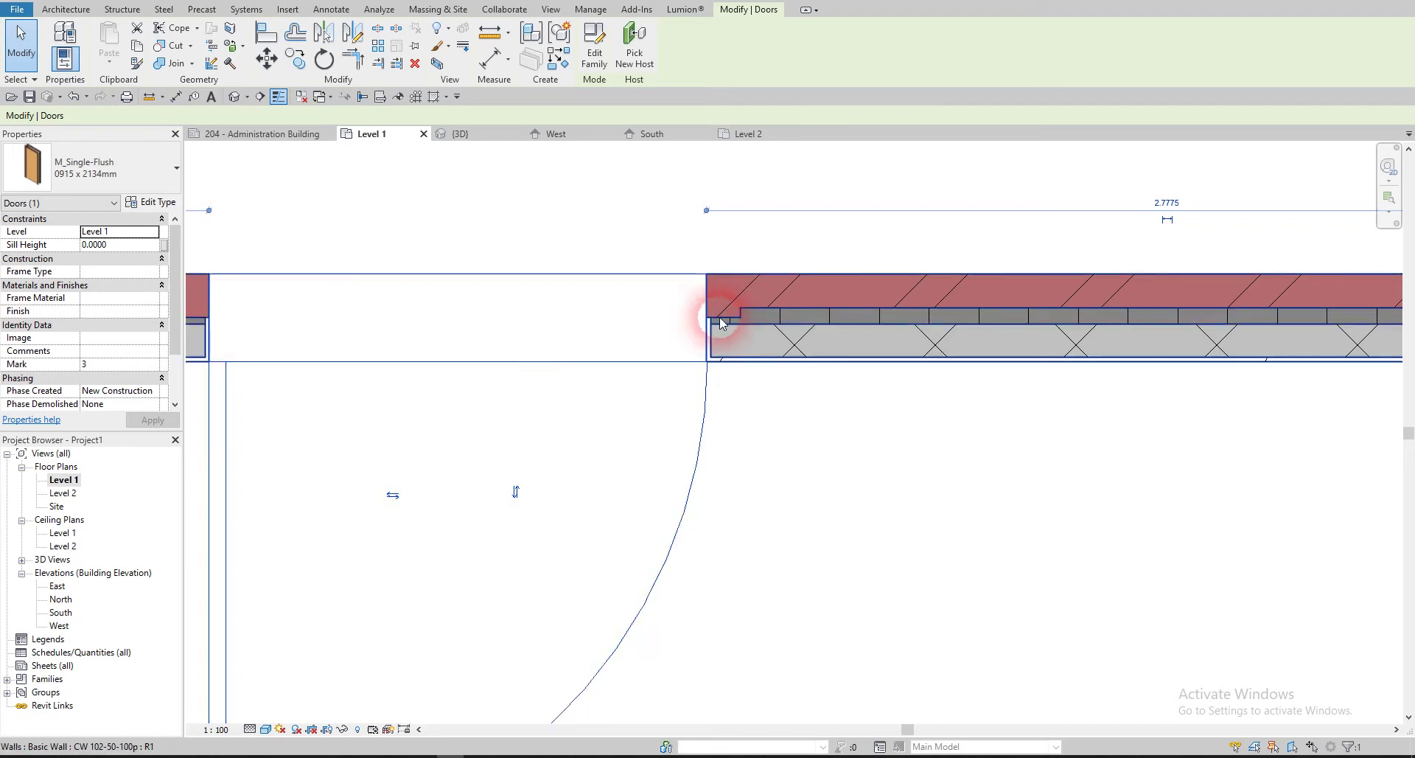
scroll(723, 317, down, 3)
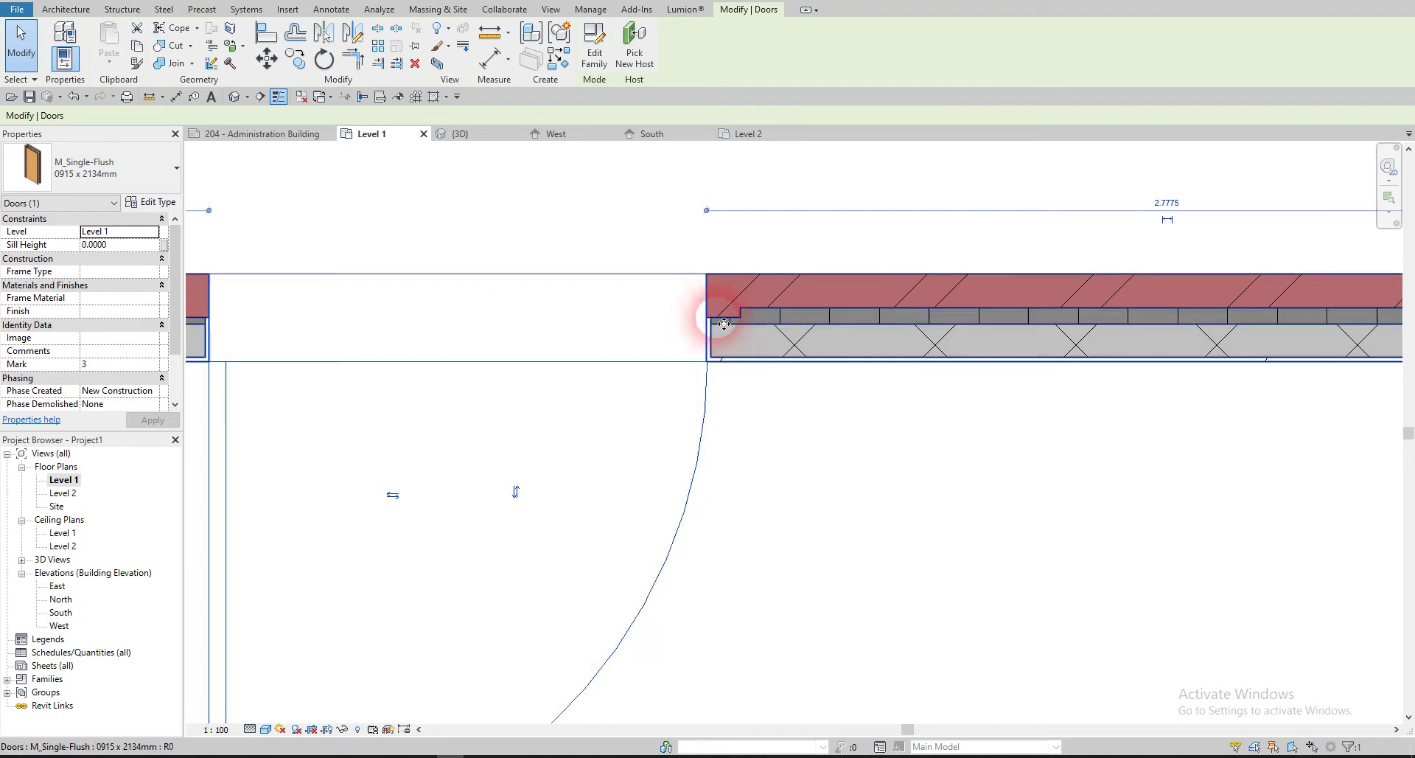
key(space)
key(space)
key(space)
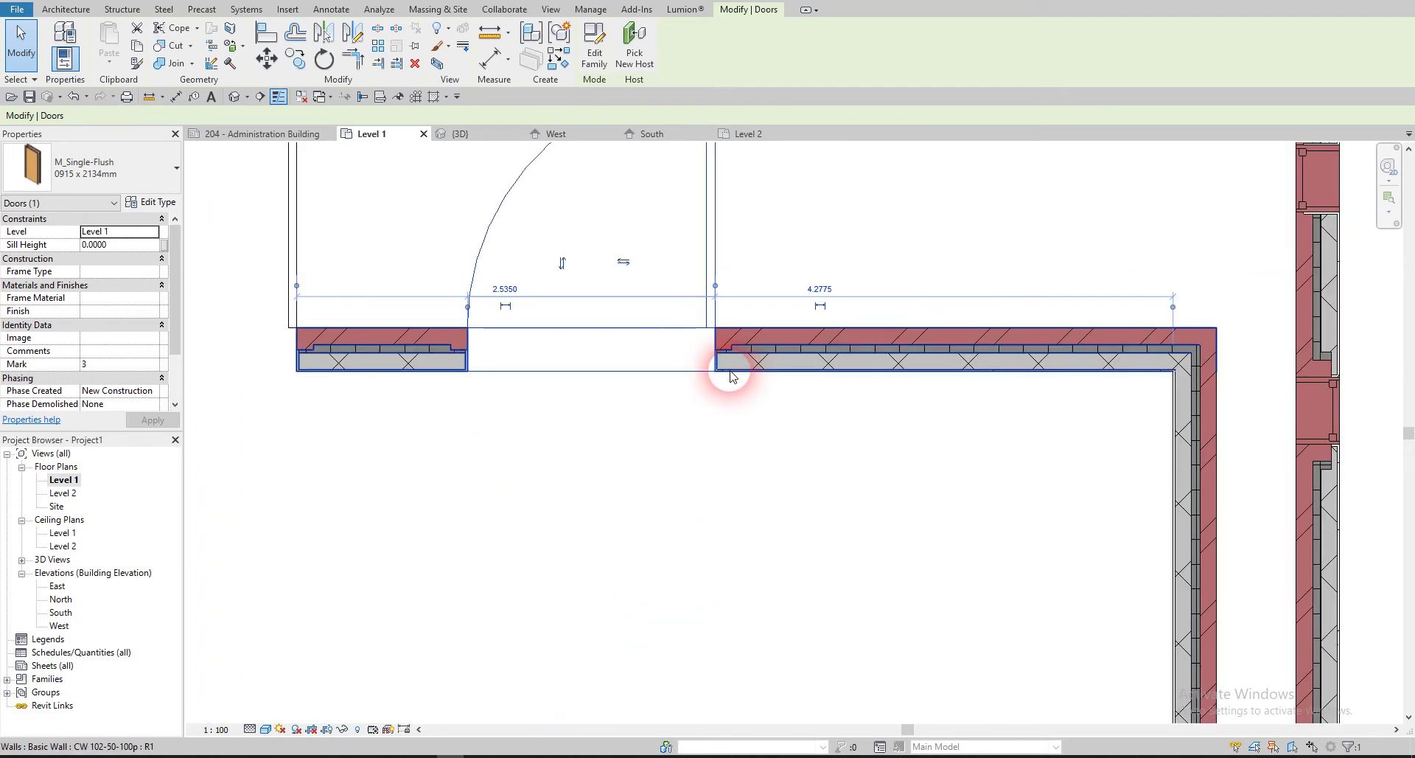
key(Escape)
scroll(722, 383, down, 3)
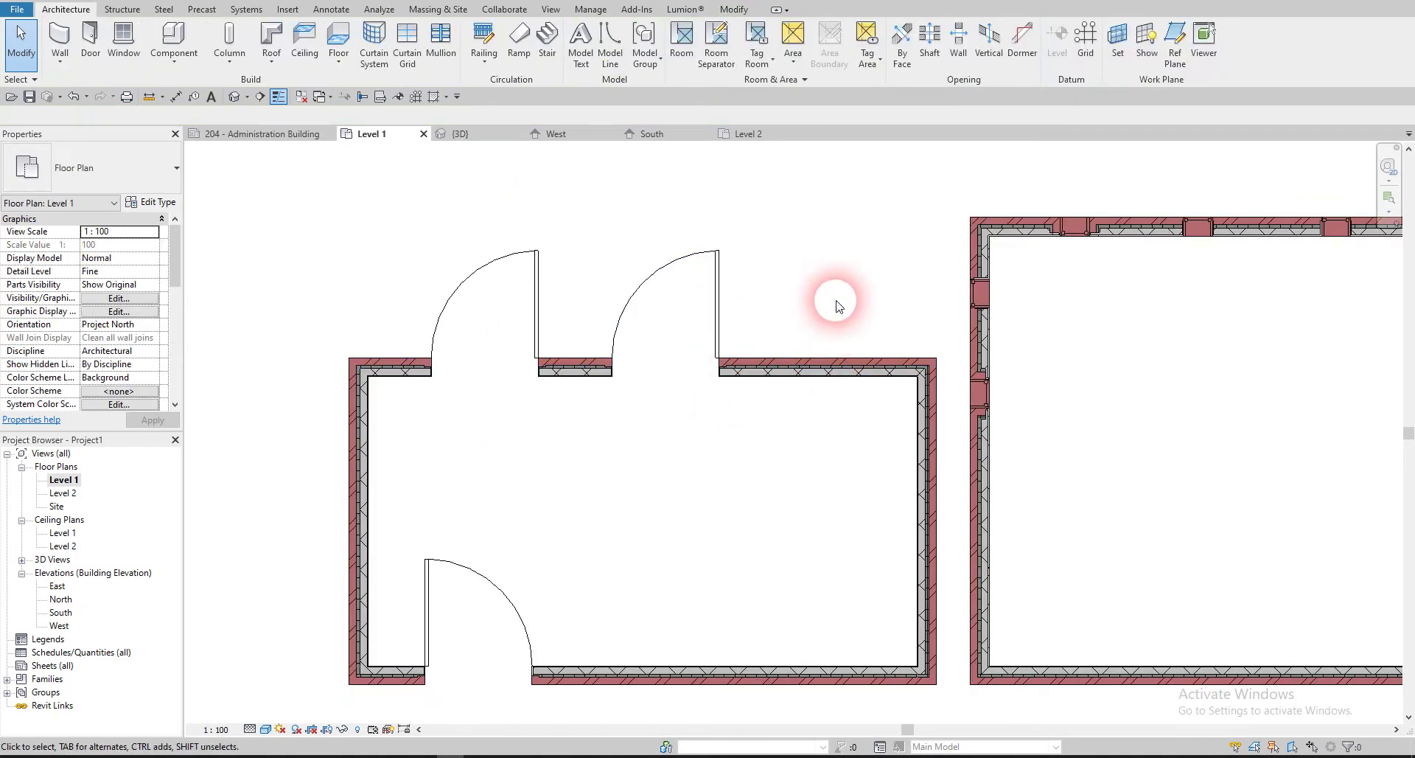
- Draw a freestanding horizontal CW 102-50-100p wall about 3.1 m long above the first room and inspect its end wrapping
middle_drag(804, 301, 705, 486)
key(w)
key(a)
click(792, 330)
click(586, 324)
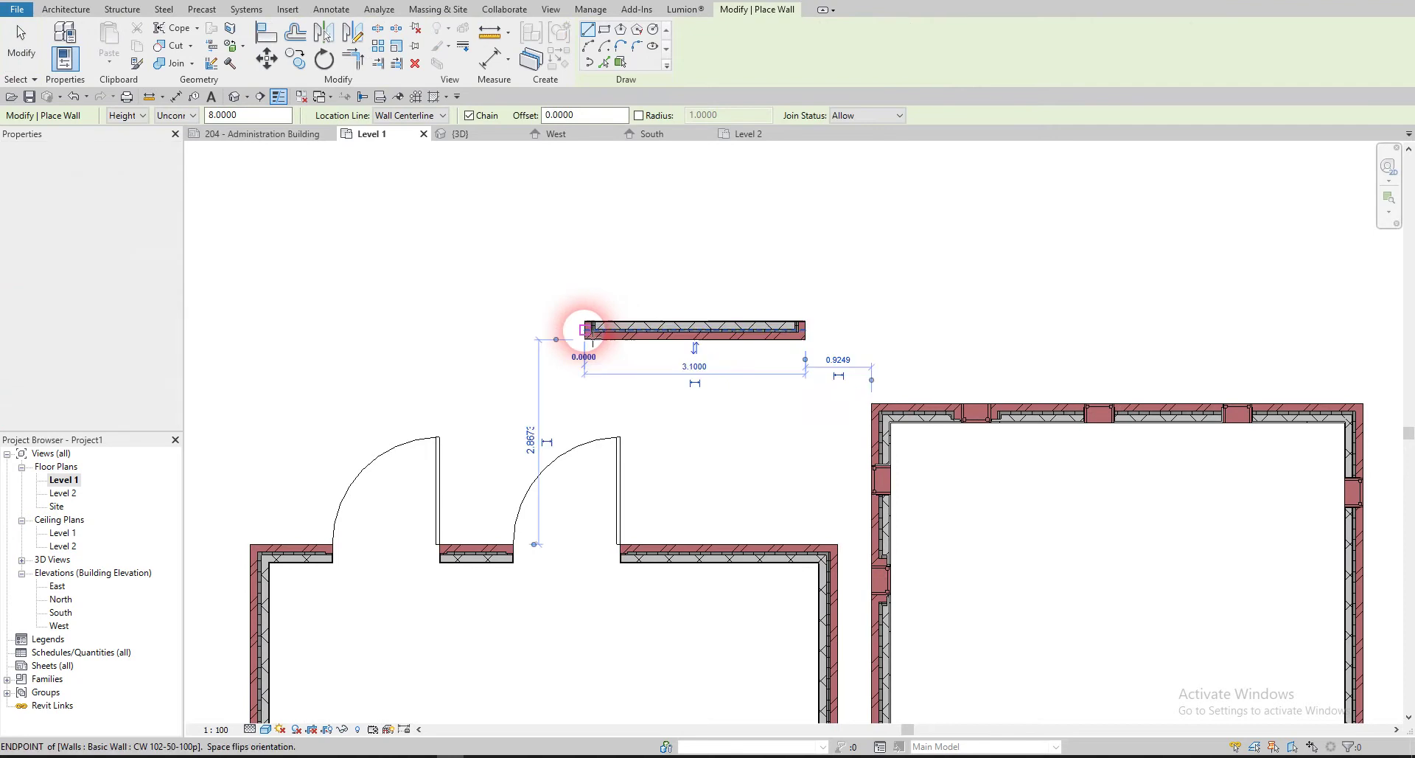
scroll(619, 321, up, 2)
scroll(619, 320, up, 3)
key(Escape)
key(Escape)
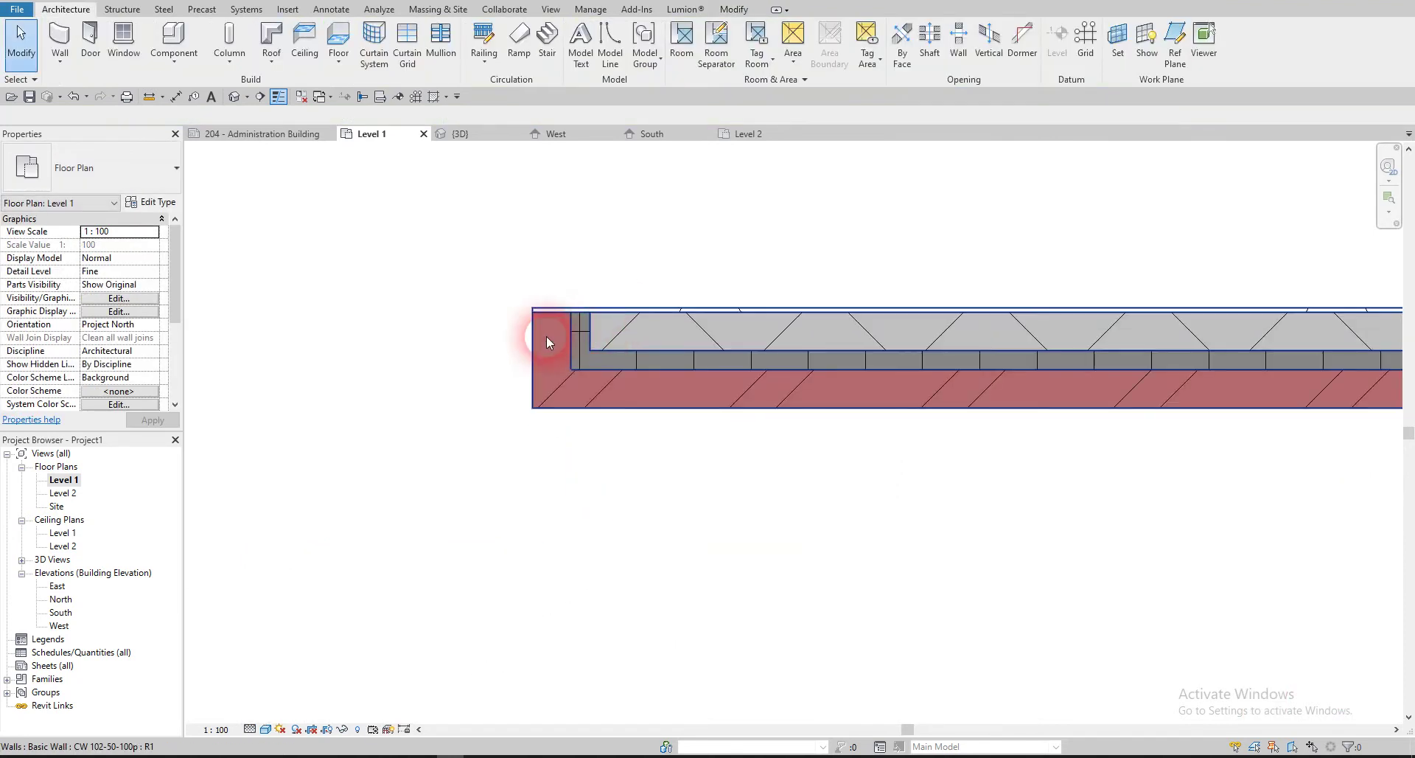
scroll(546, 334, down, 4)
scroll(672, 343, up, 1)
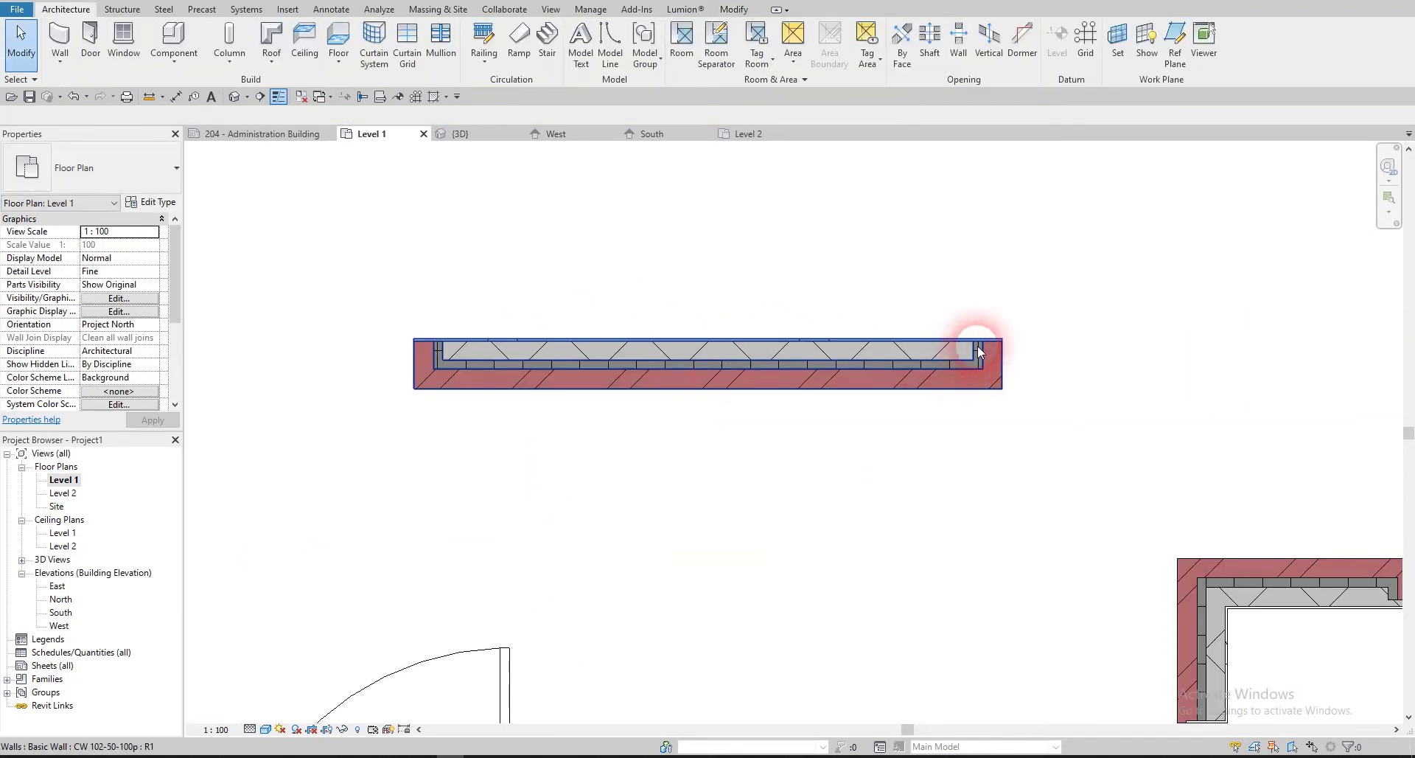
- Change the first room's upper wall to the type Exterior - Render on Brick on Block
scroll(968, 353, down, 3)
click(898, 528)
middle_drag(898, 528, 950, 372)
click(124, 168)
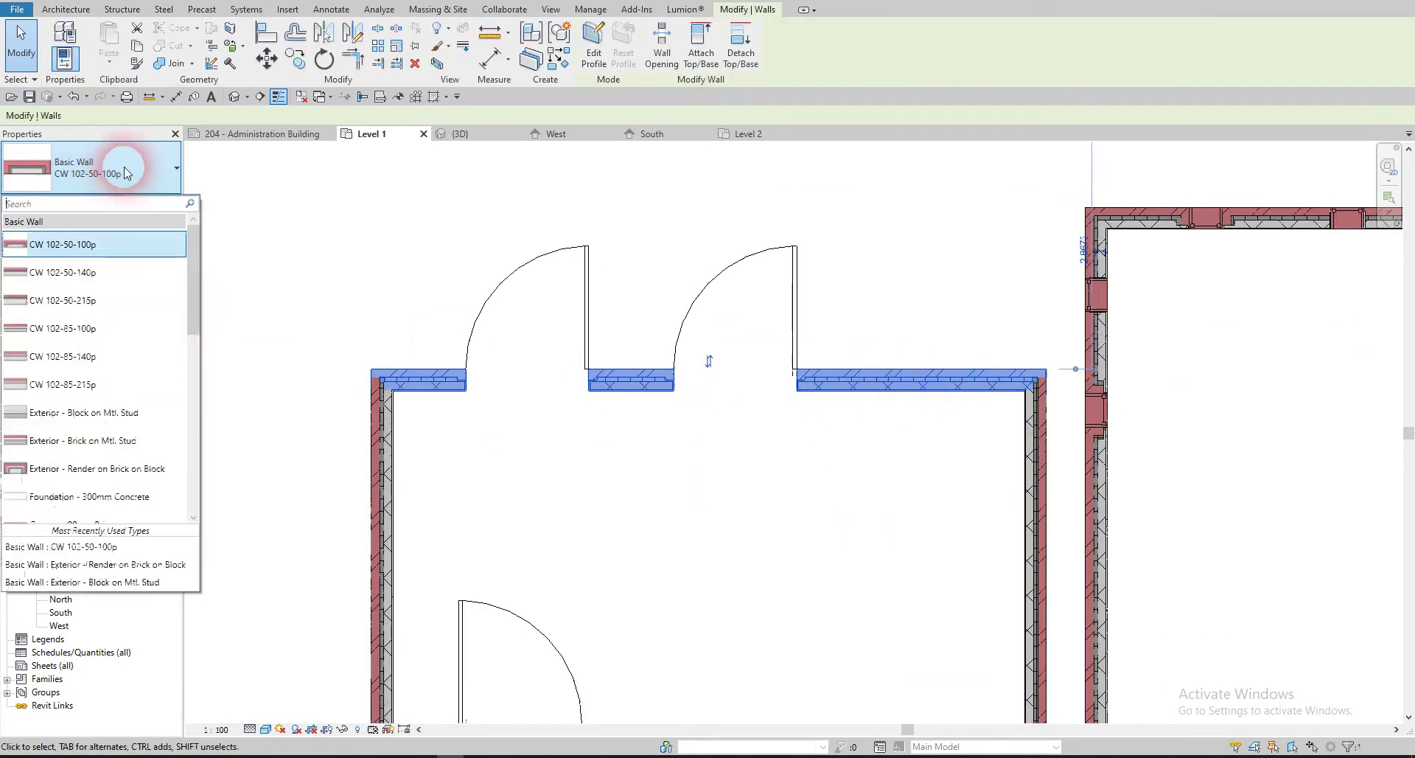
click(121, 564)
click(861, 426)
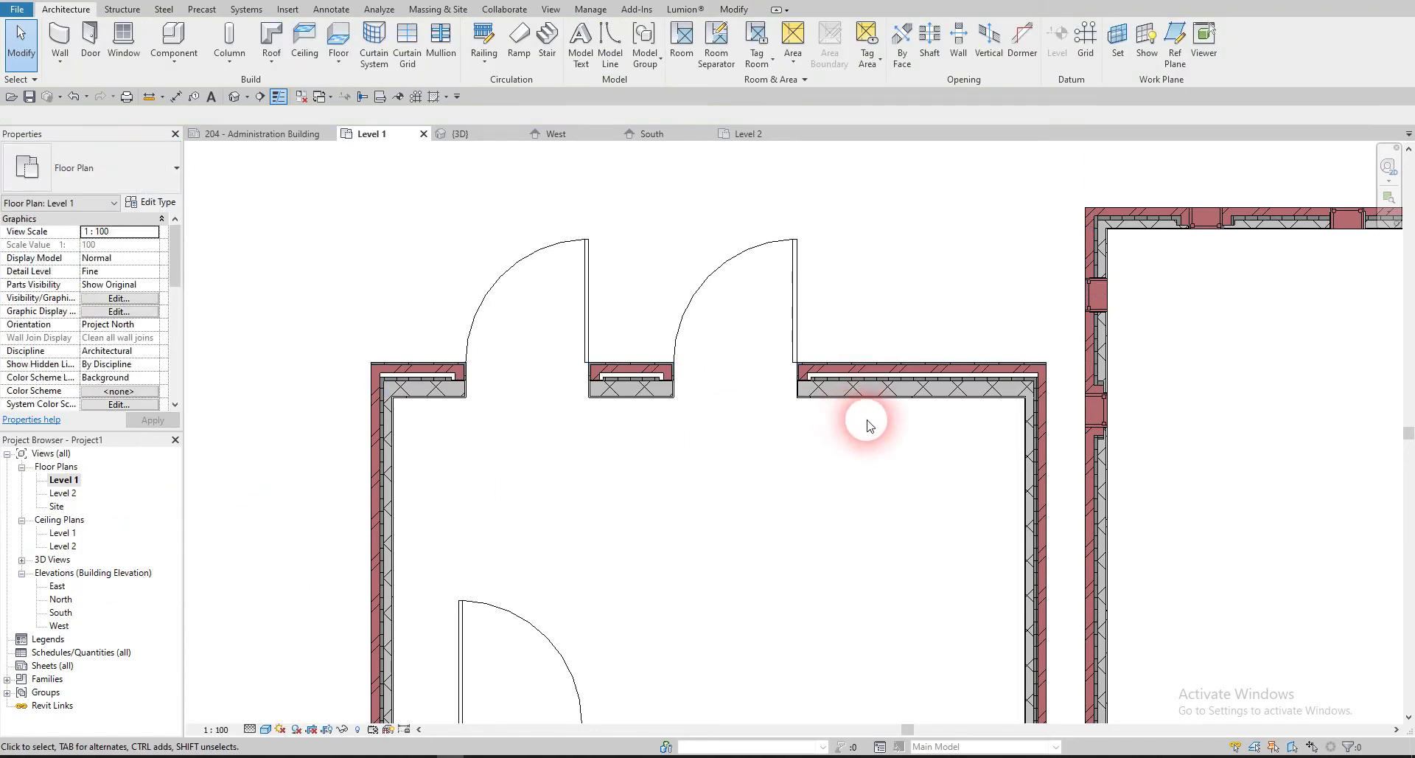
- Examine the upper wall's layers at the door openings and at the corner with the right wall
scroll(869, 417, up, 3)
scroll(1150, 332, up, 3)
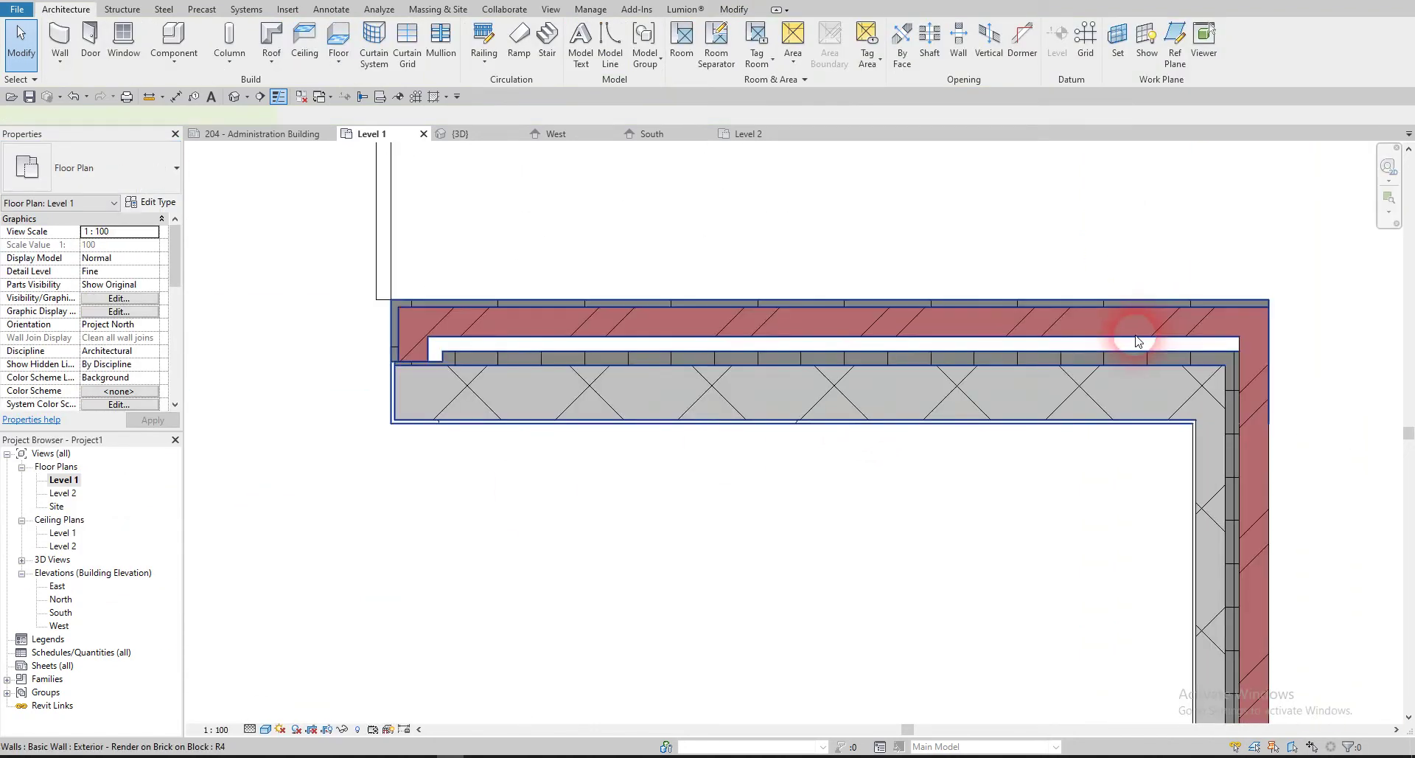
click(1137, 341)
middle_drag(1137, 341, 992, 326)
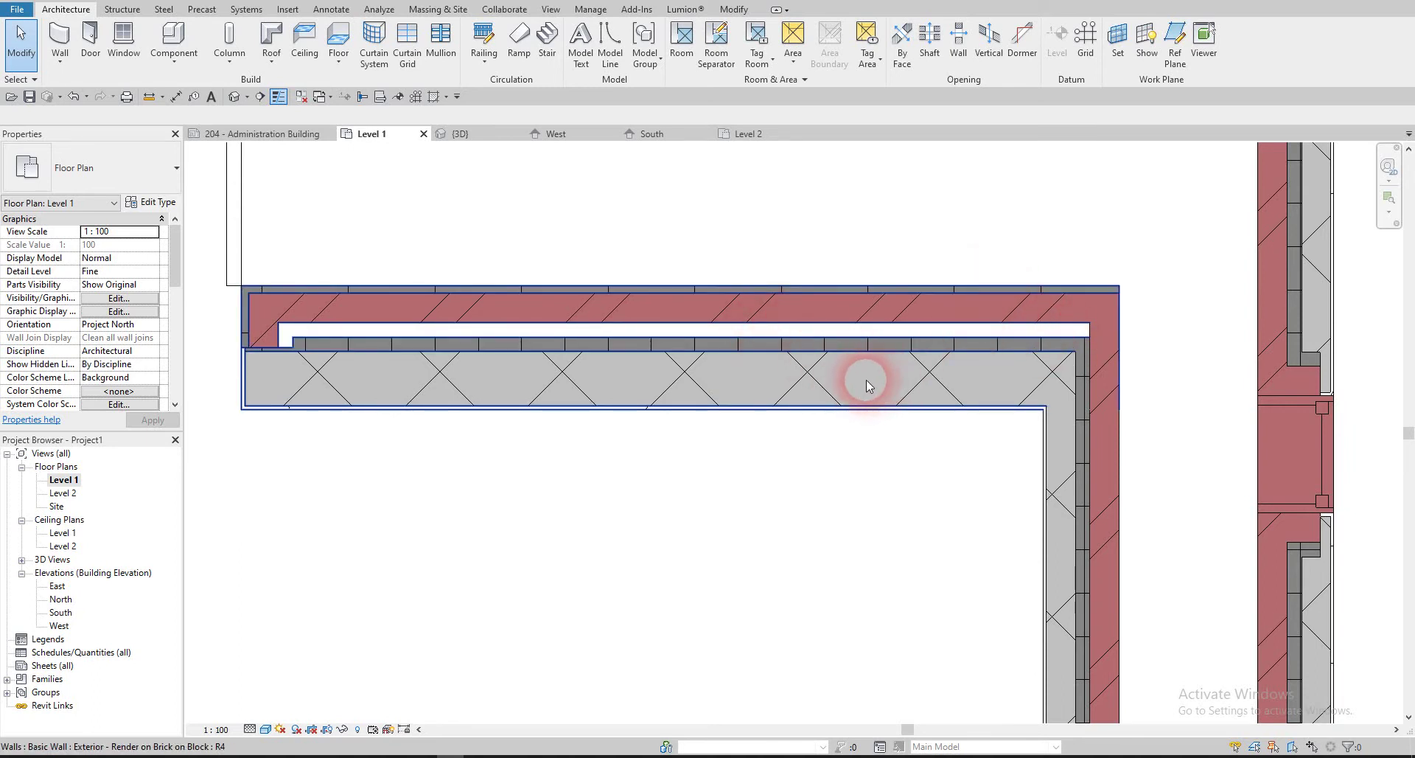
scroll(803, 384, down, 2)
scroll(539, 311, down, 3)
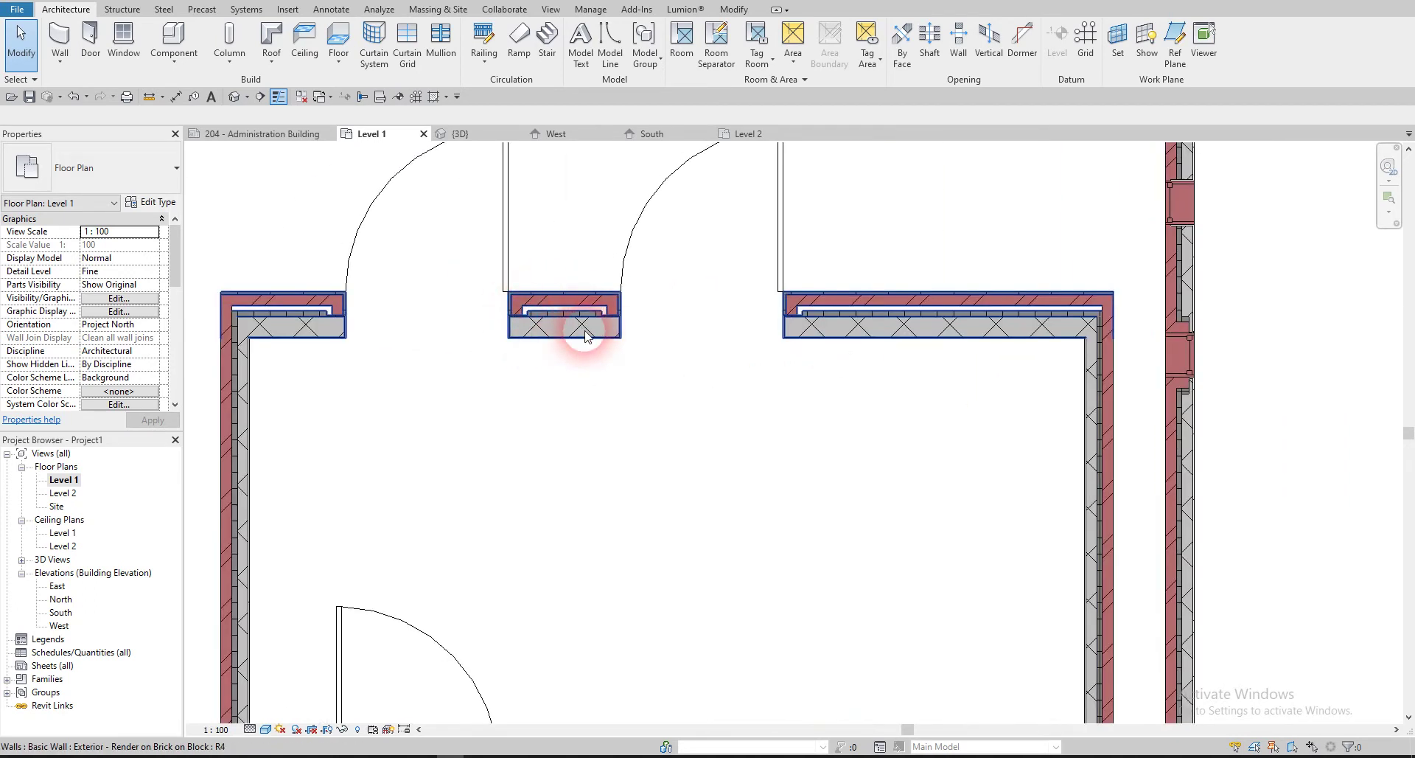
scroll(788, 324, down, 2)
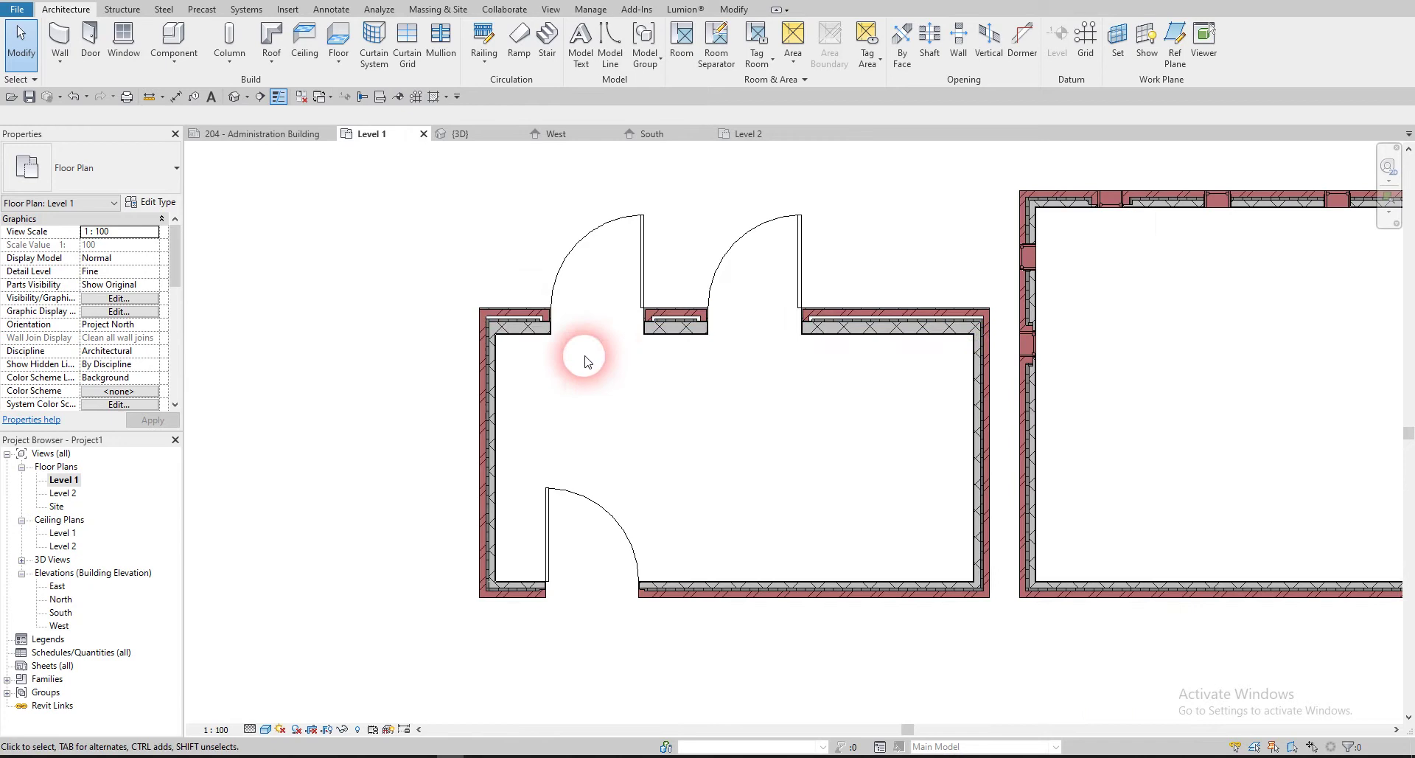
- Change the first room's left wall to the type Exterior - Render on Brick on Block
scroll(531, 325, up, 2)
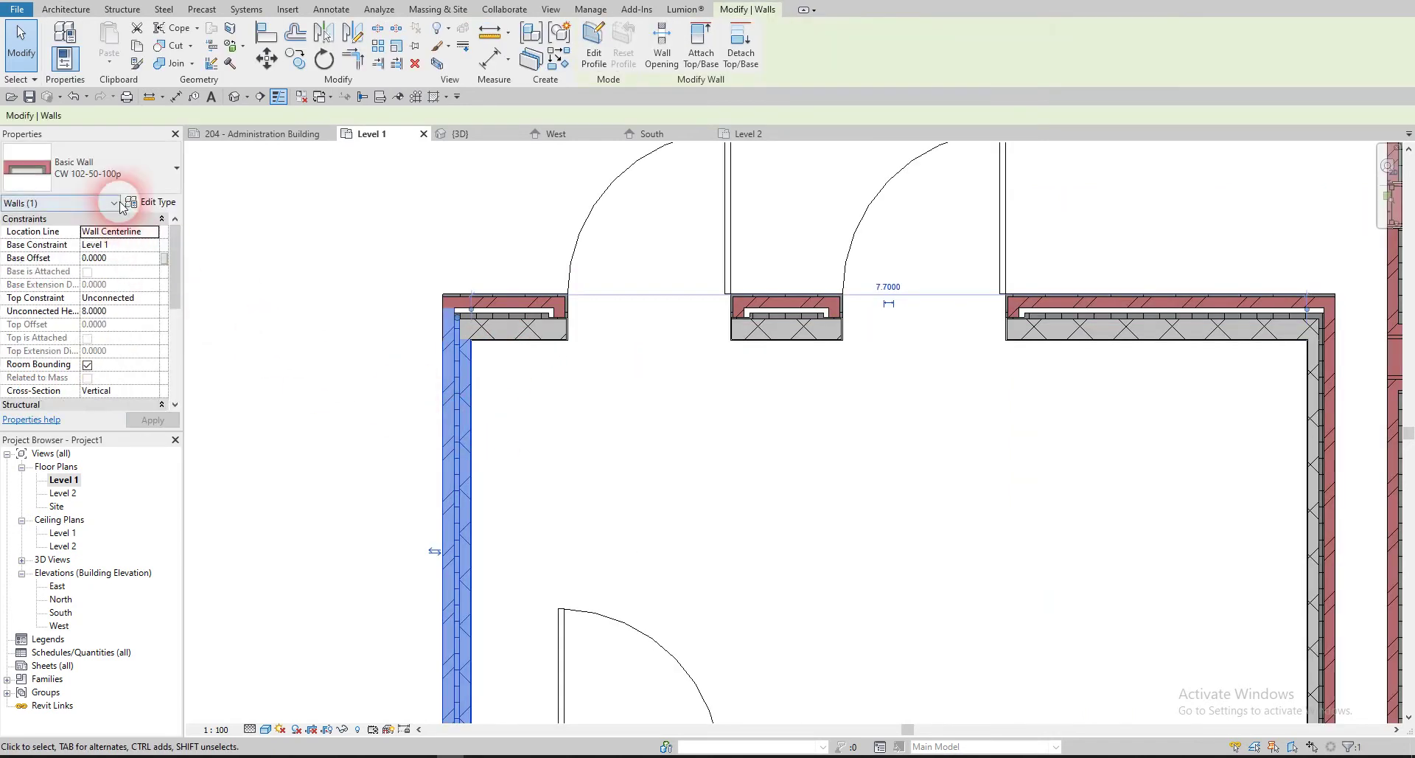
click(126, 168)
scroll(118, 465, down, 1)
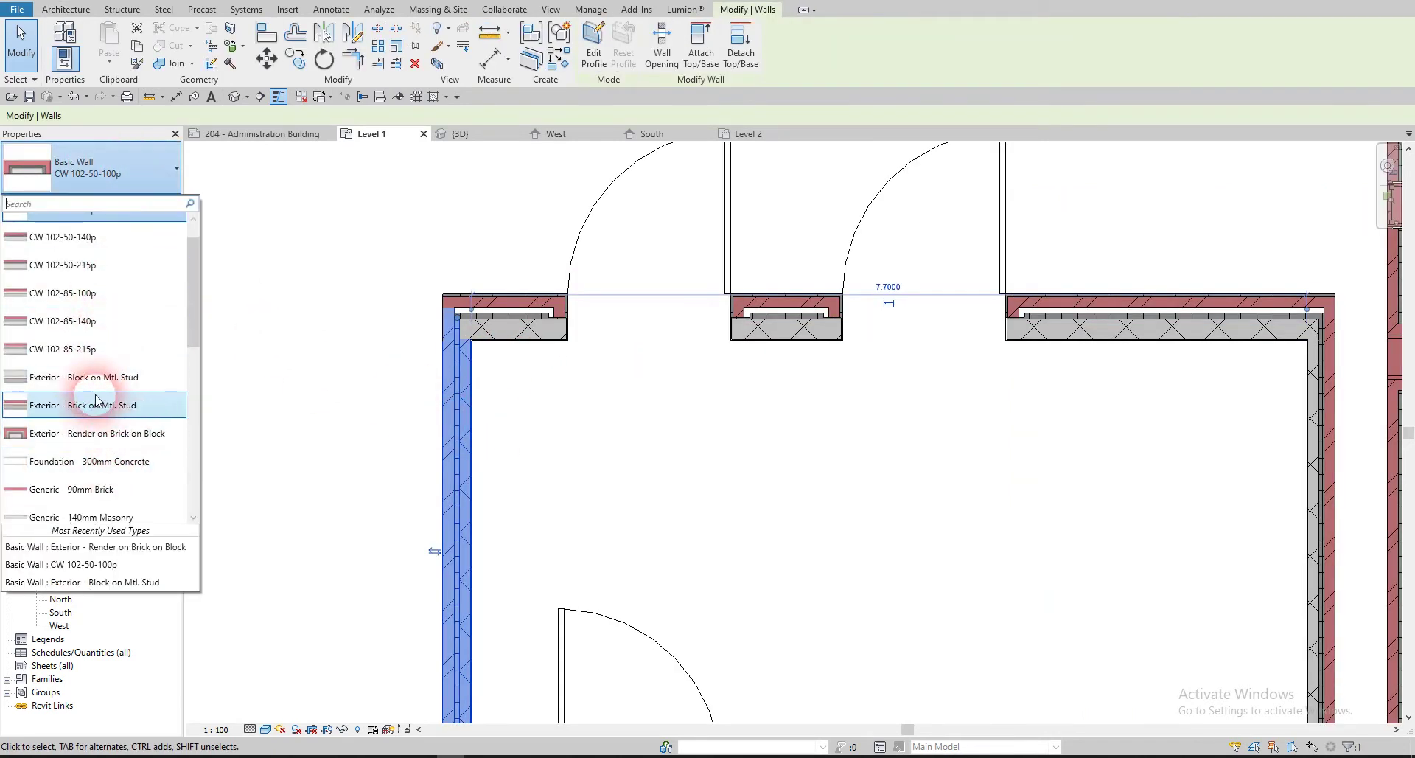
click(110, 433)
click(608, 386)
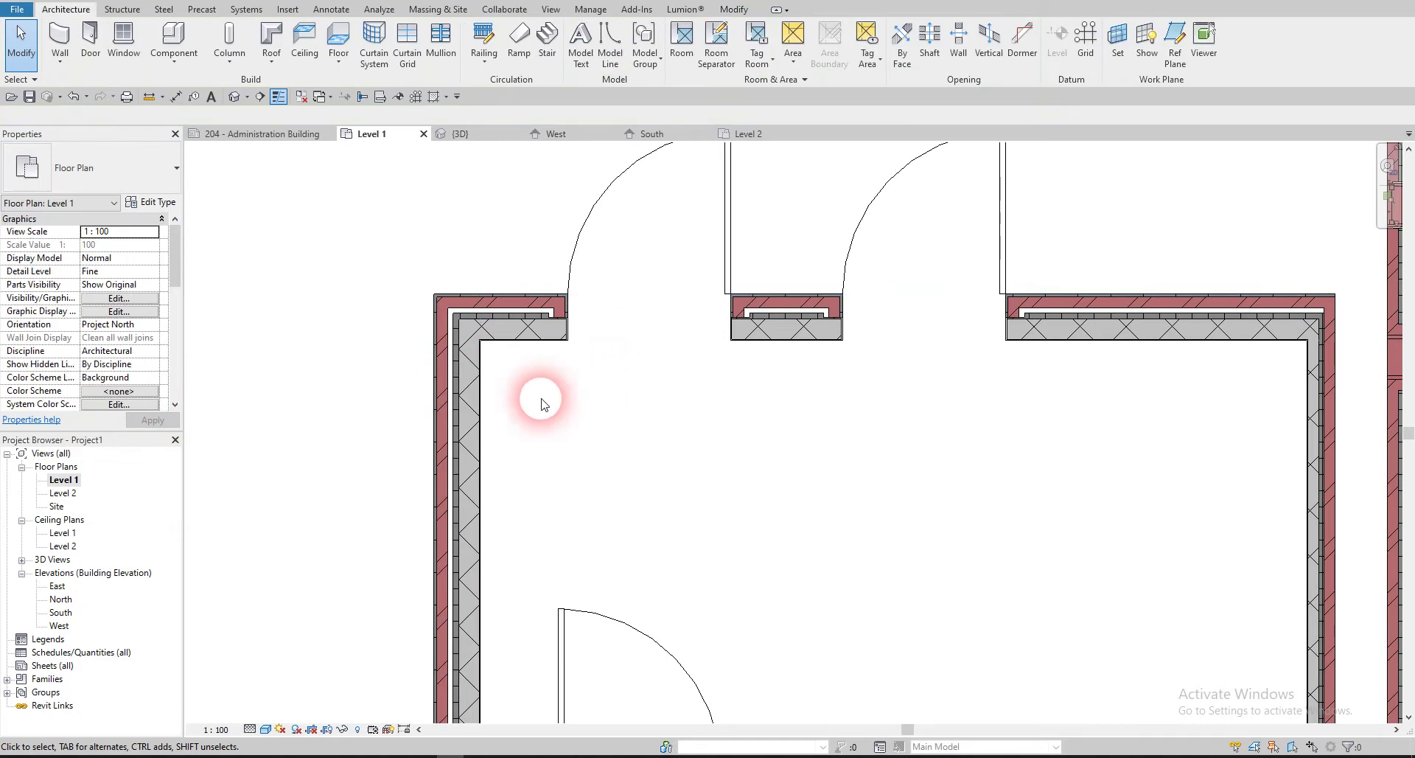
scroll(789, 324, down, 2)
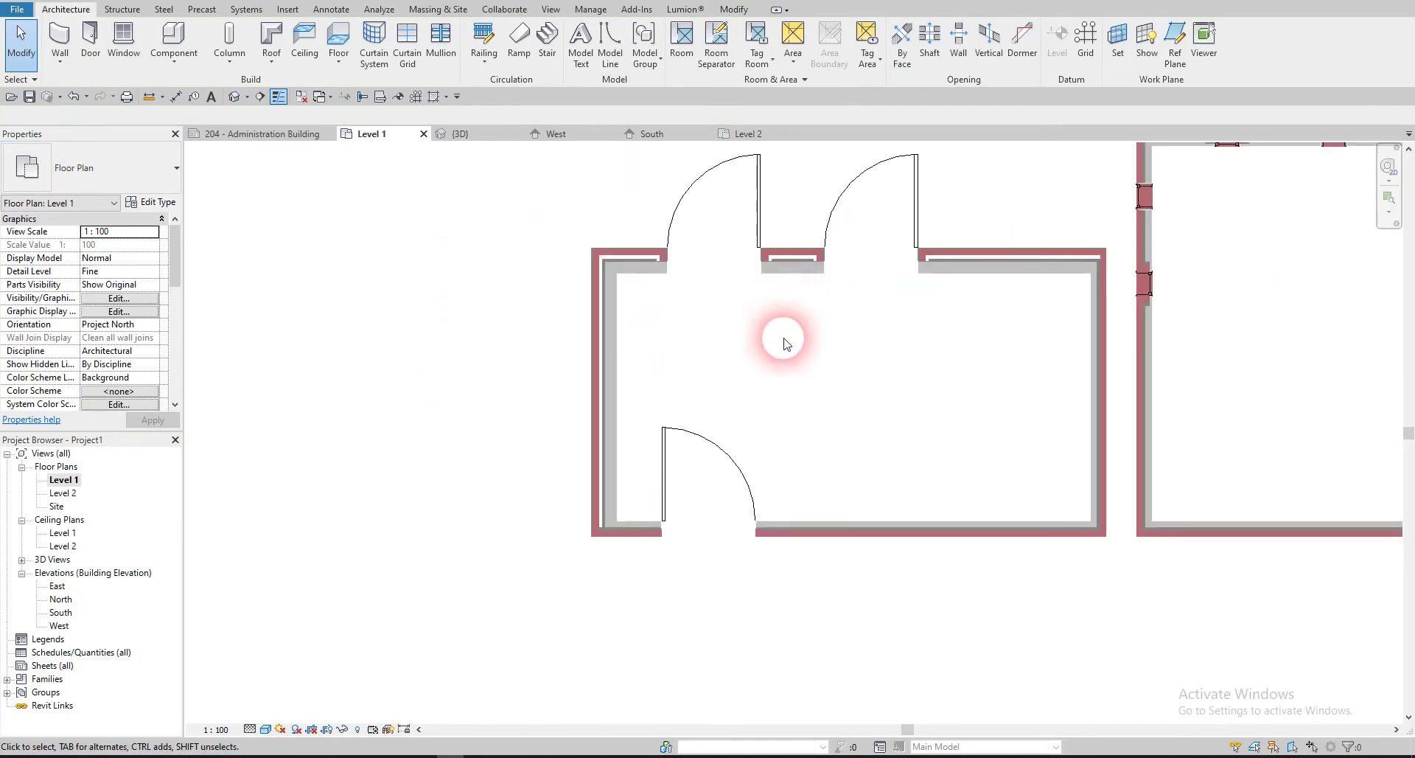
- Place a similar M_Single-Flush 0915 x 2134mm door in the first room's left wall, swinging outward about 0.3 m below the upper wall
click(753, 185)
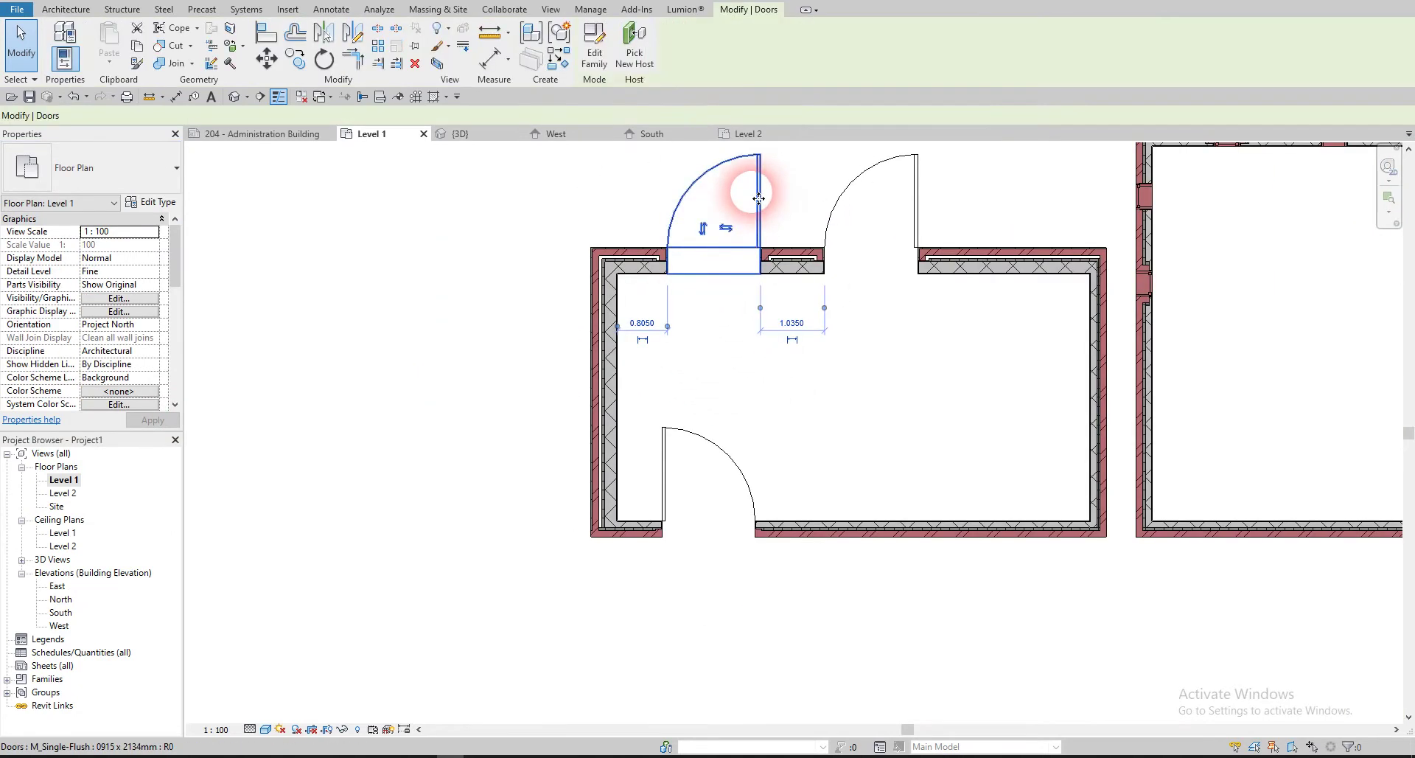
key(c)
key(s)
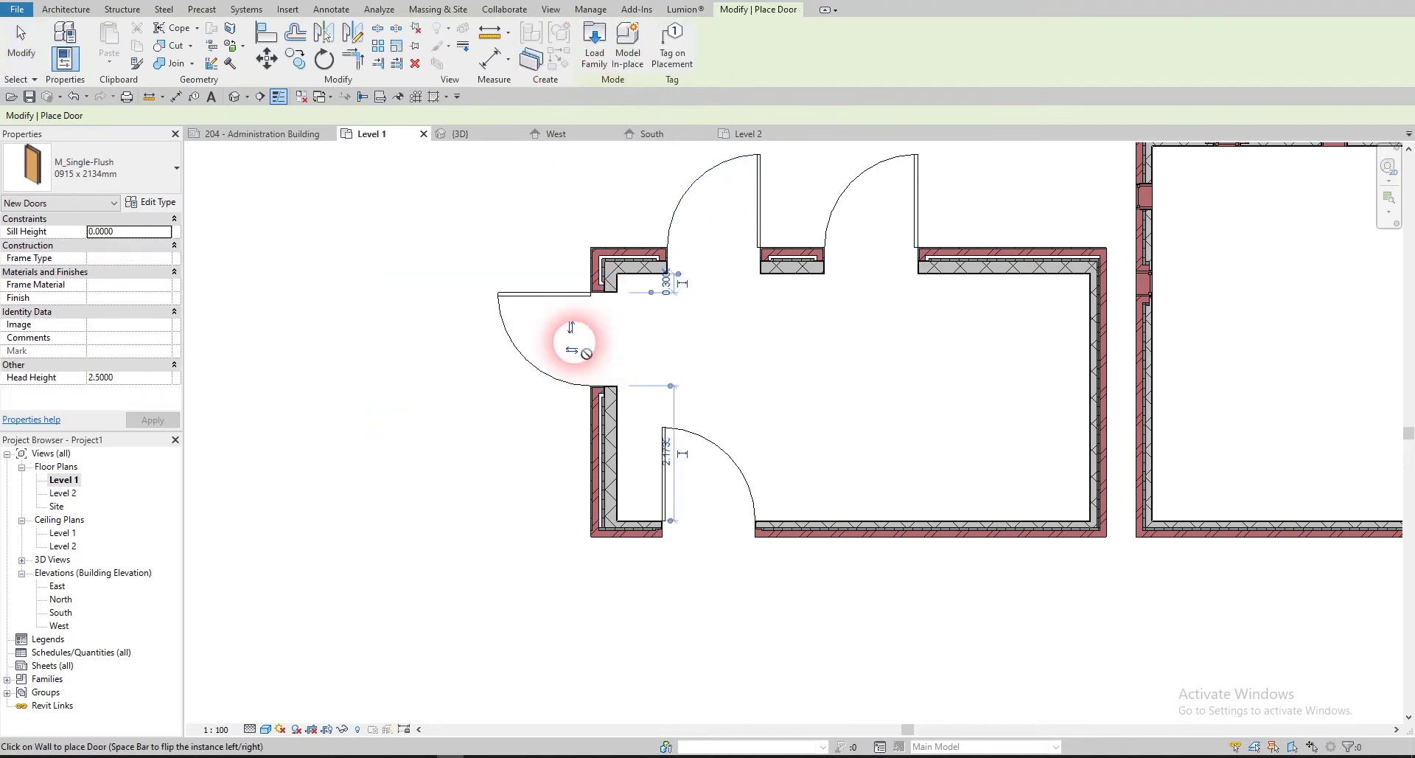
click(570, 344)
key(Escape)
key(Escape)
scroll(1027, 262, down, 5)
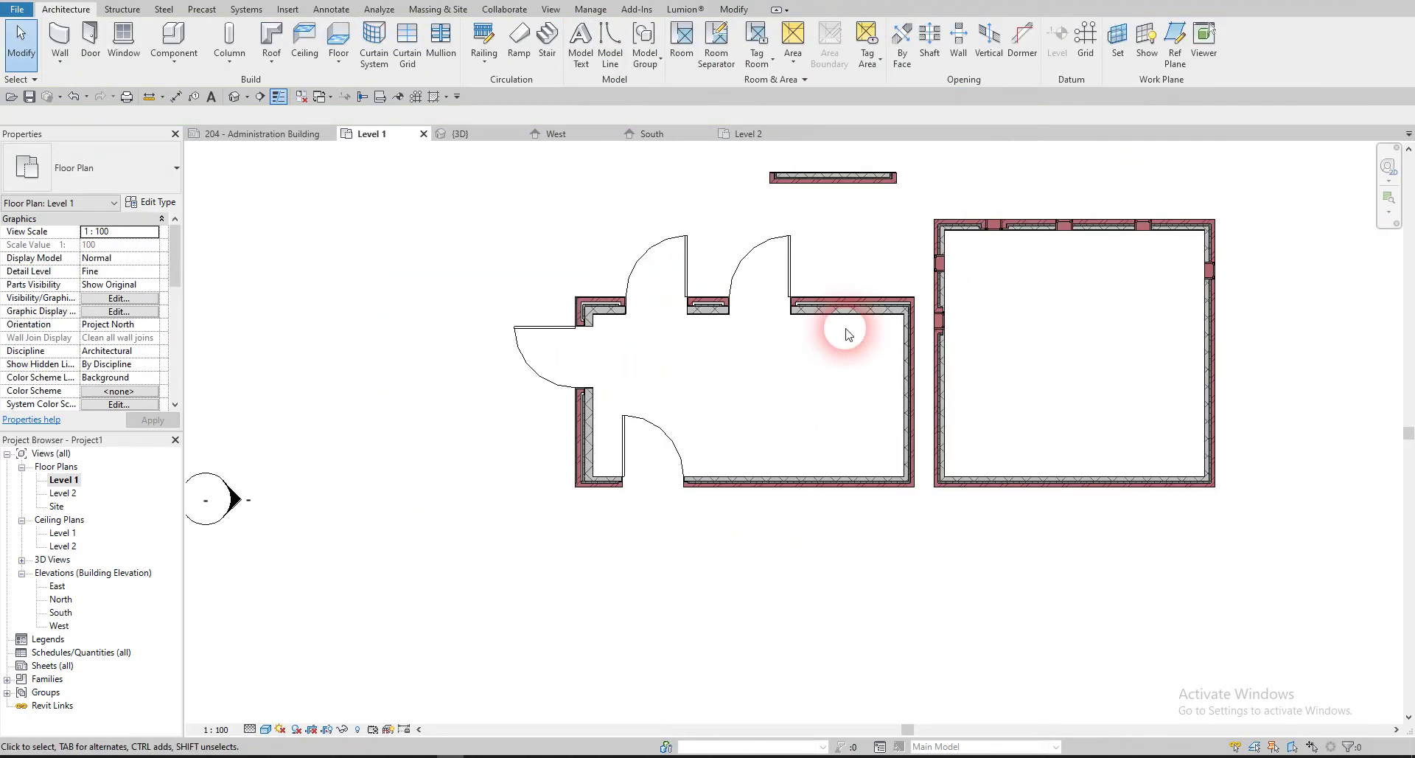
- Delete the freestanding horizontal wall above the first room
middle_drag(848, 330, 732, 333)
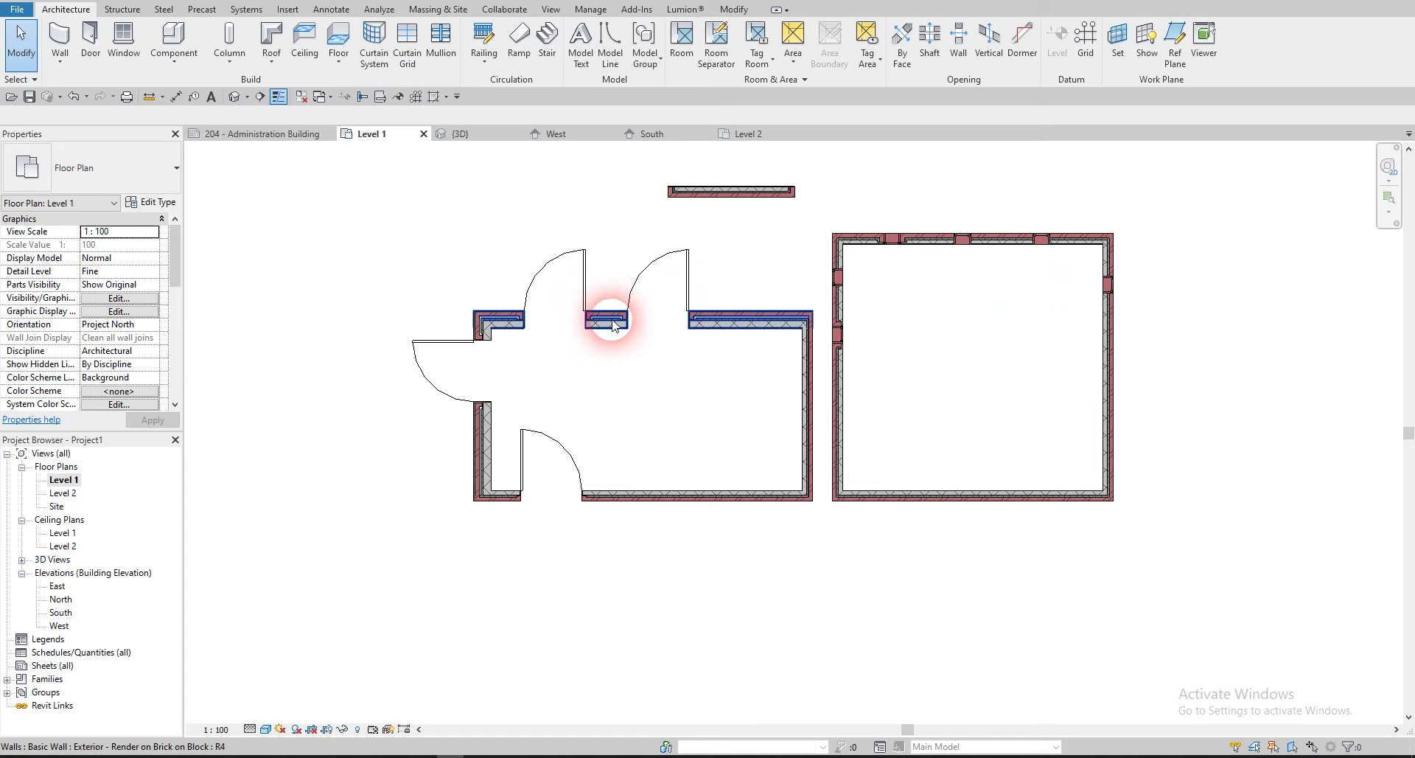
click(618, 322)
middle_drag(617, 323, 606, 395)
key(Escape)
click(693, 294)
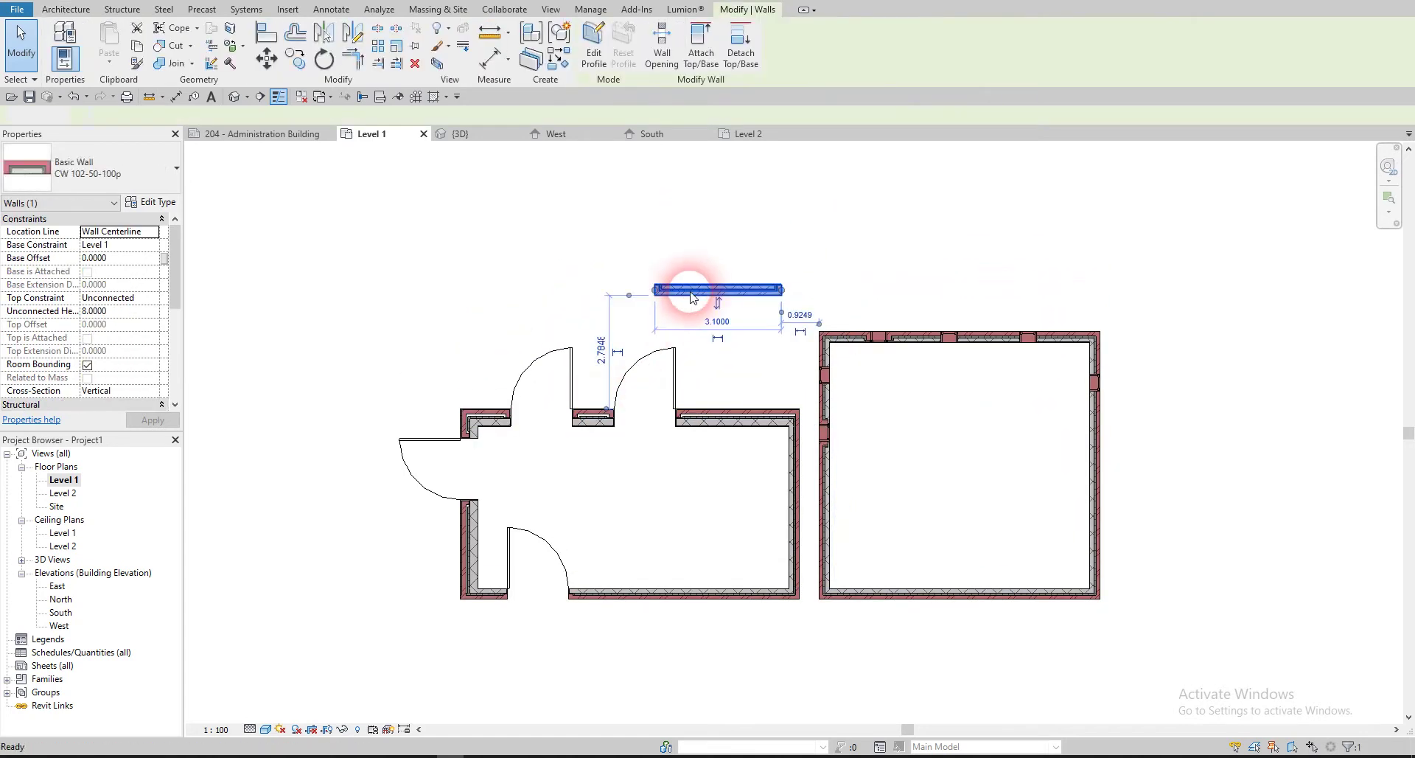
key(Delete)
- Enlarge the first room by moving its upper wall upward and its left wall further left
drag(606, 413, 587, 172)
key(Escape)
drag(474, 284, 316, 278)
key(Escape)
scroll(531, 287, down, 2)
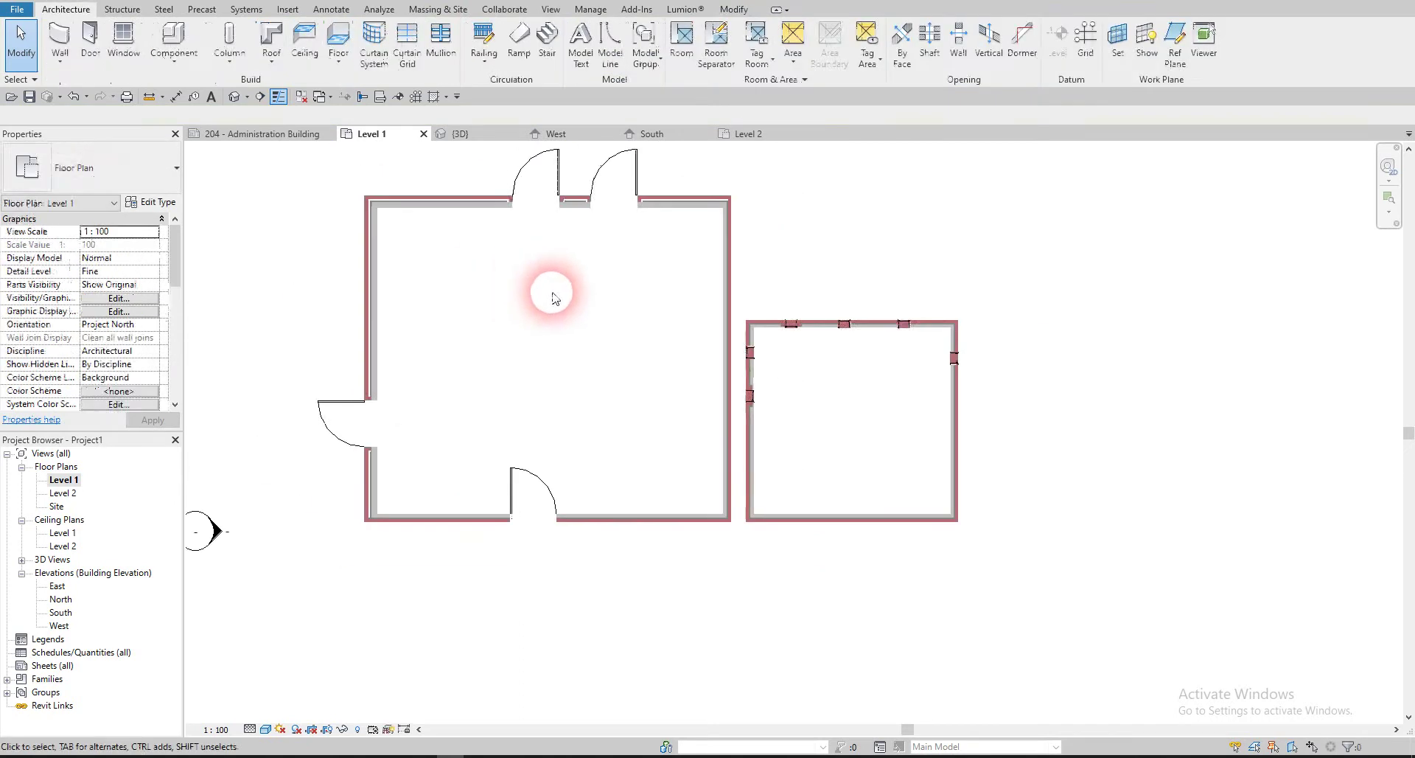
- Trim the first room's right wall to a corner with the second room's upper wall and join the two rooms' lower walls
scroll(779, 323, up, 2)
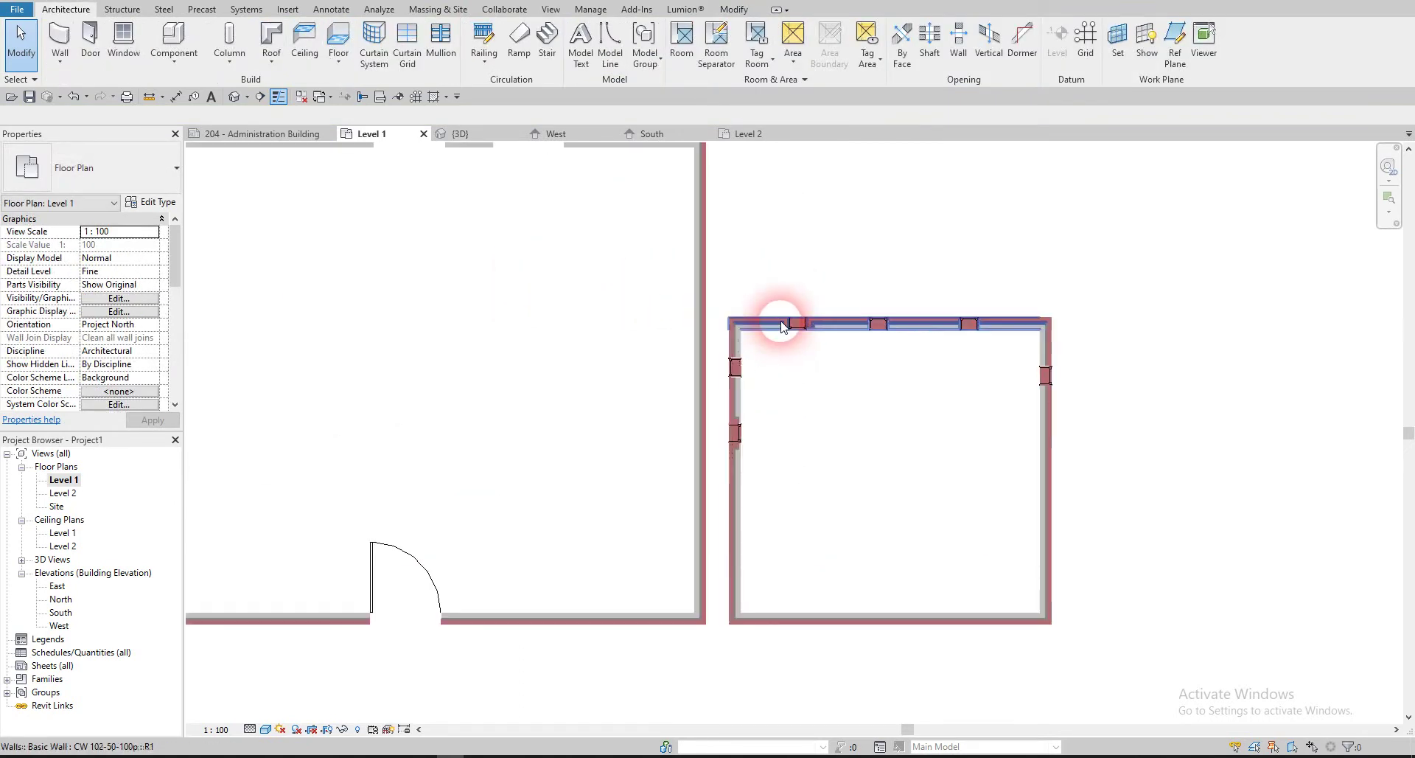
click(708, 278)
click(730, 618)
click(791, 614)
key(Escape)
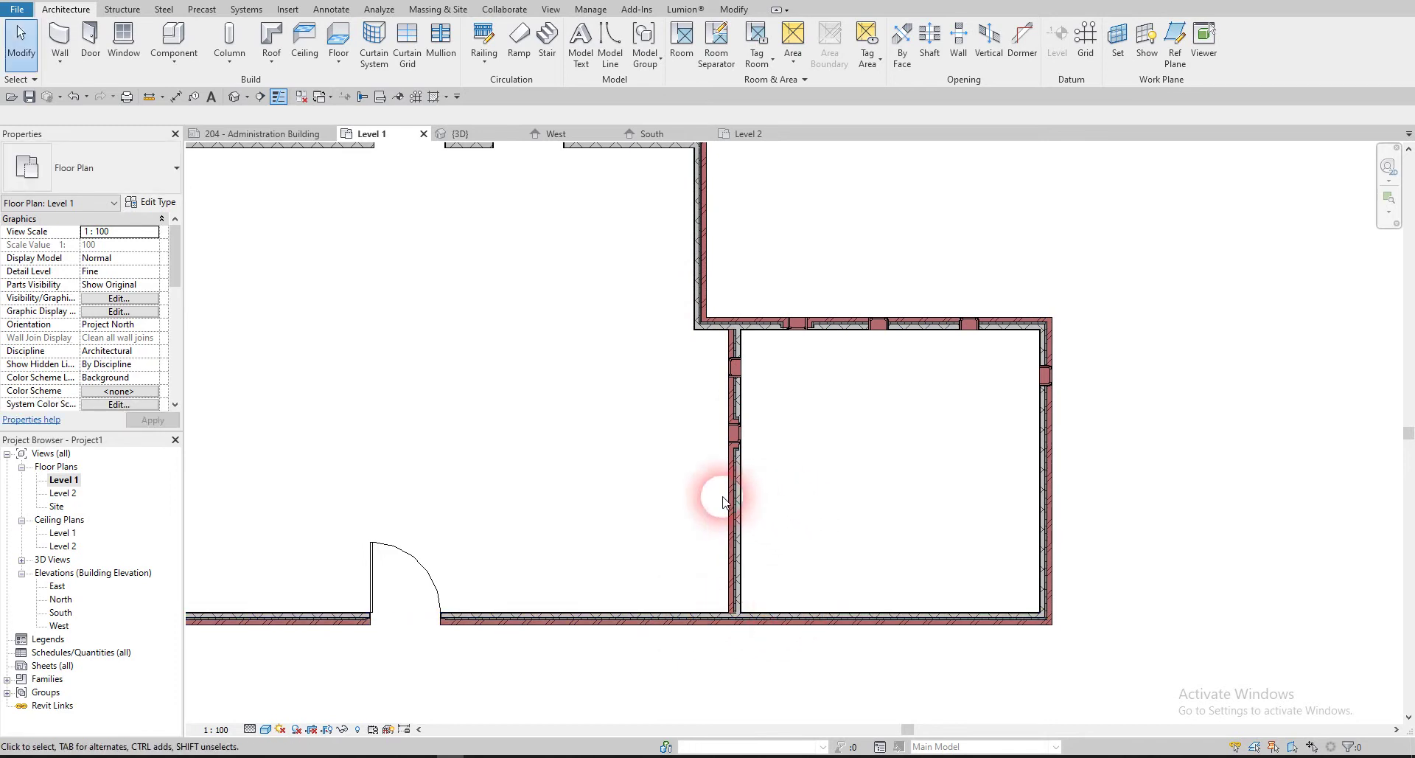
- Move the wall between the rooms leftward, unjoining the affected elements, and extend its upper end to the first room's upper wall
click(739, 500)
drag(737, 487, 609, 473)
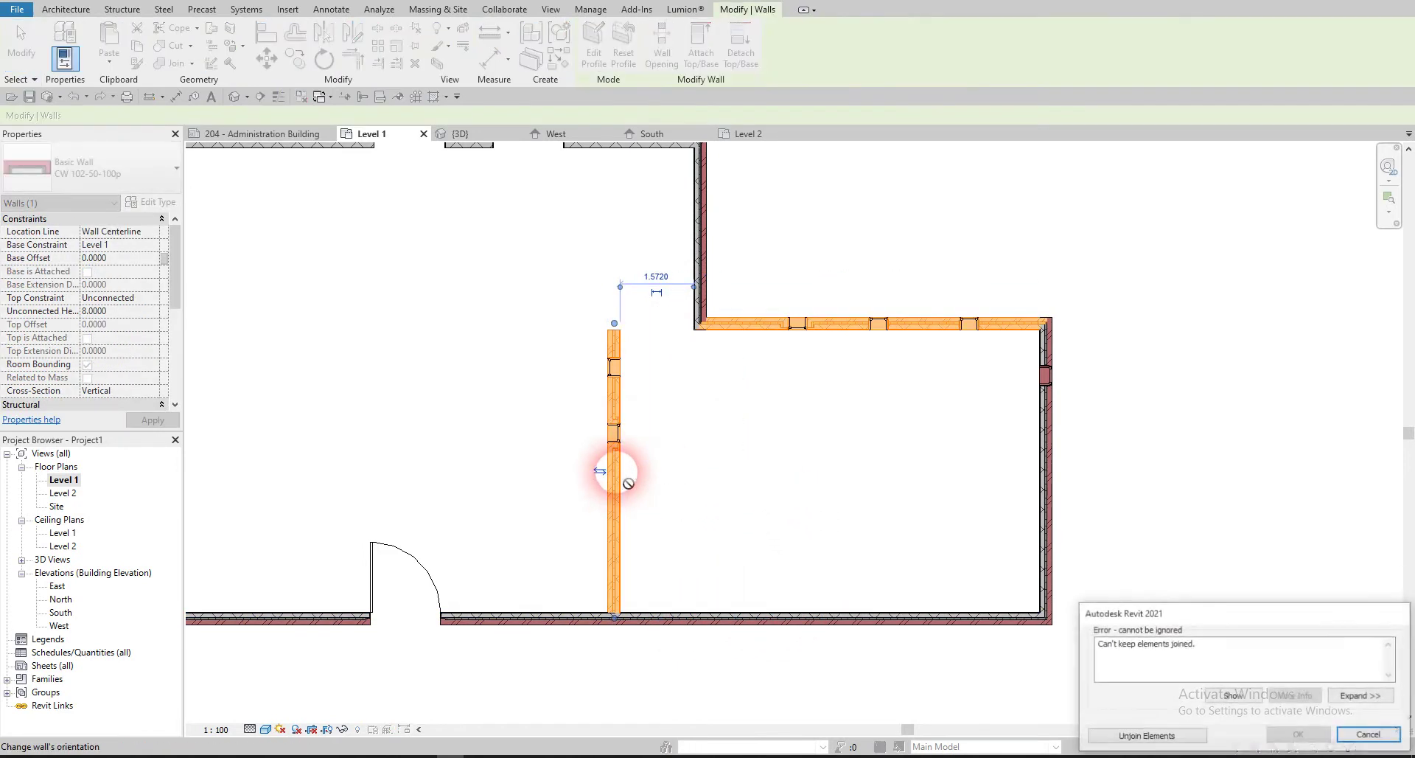
click(1117, 736)
drag(616, 328, 621, 151)
key(Escape)
scroll(647, 252, up, 5)
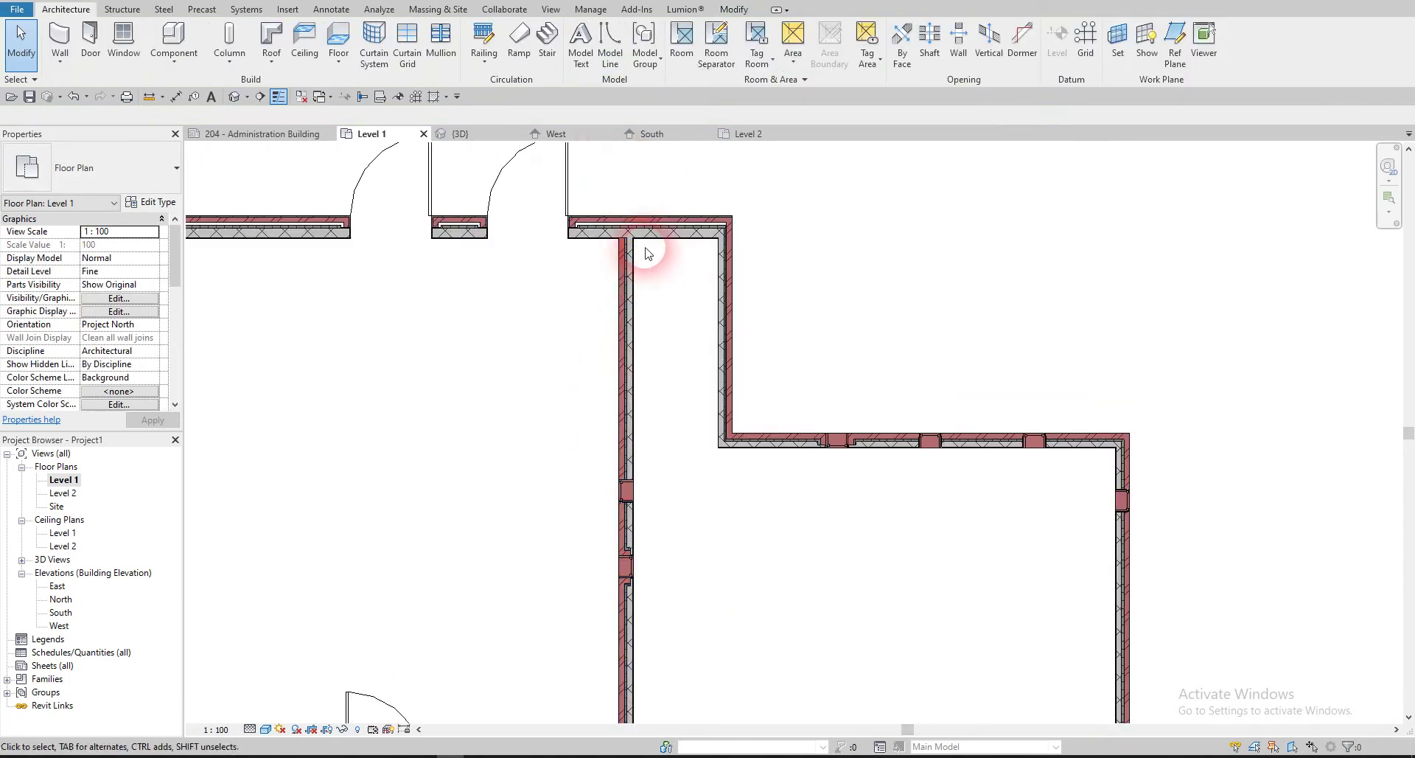
scroll(642, 266, down, 5)
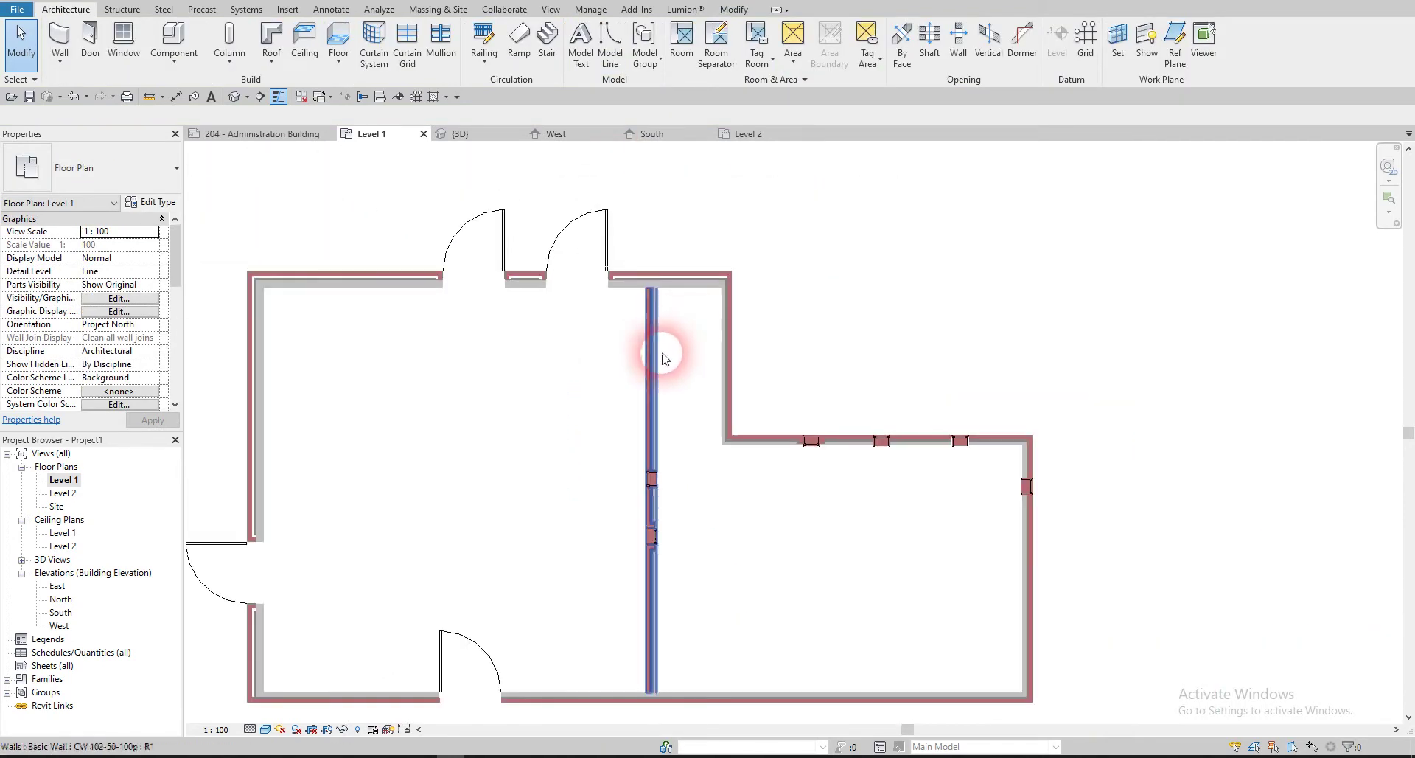
- Move the dividing wall left to the right-hand upper door, about 3.5 m from the short right wall, and dismiss the warning
click(631, 355)
drag(635, 360, 647, 355)
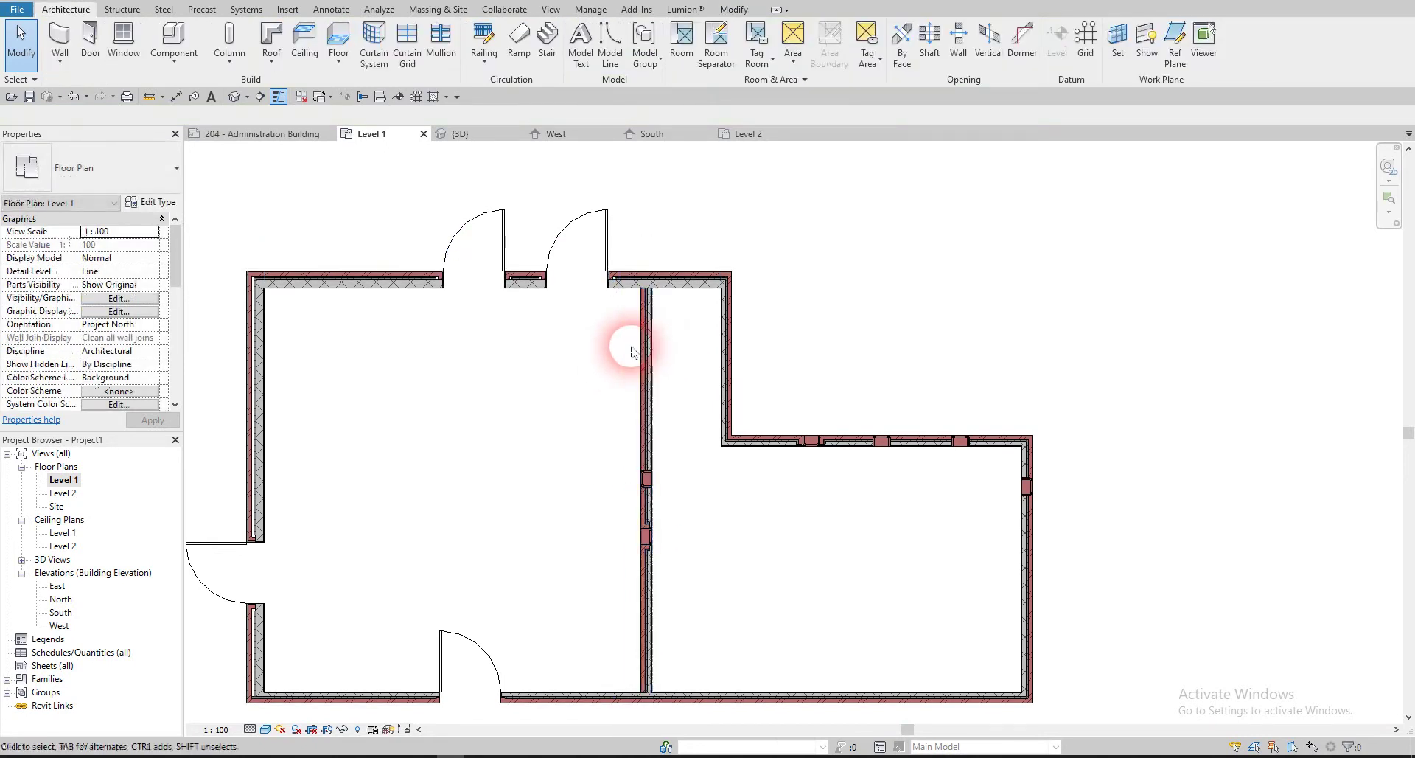
click(648, 339)
middle_drag(657, 360, 717, 358)
drag(720, 350, 641, 328)
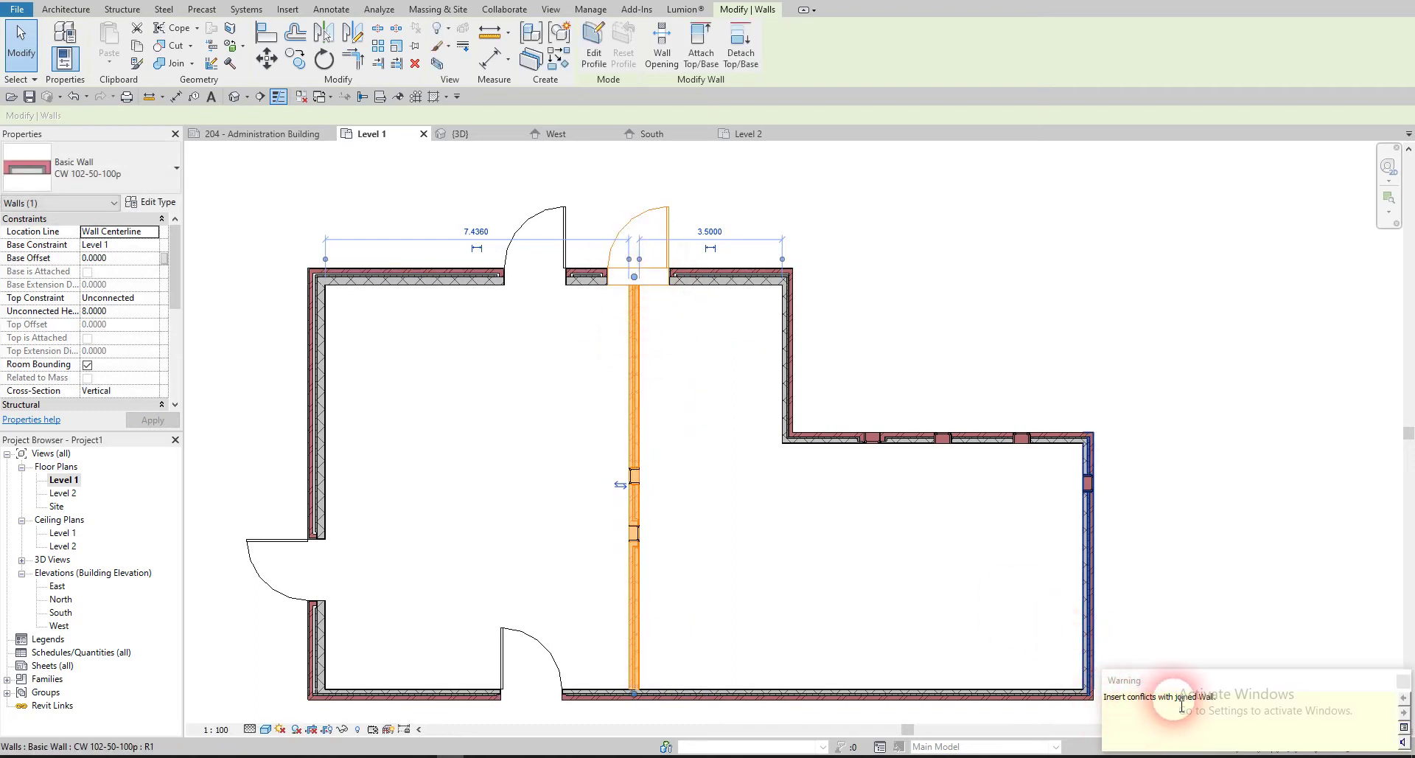
click(1391, 683)
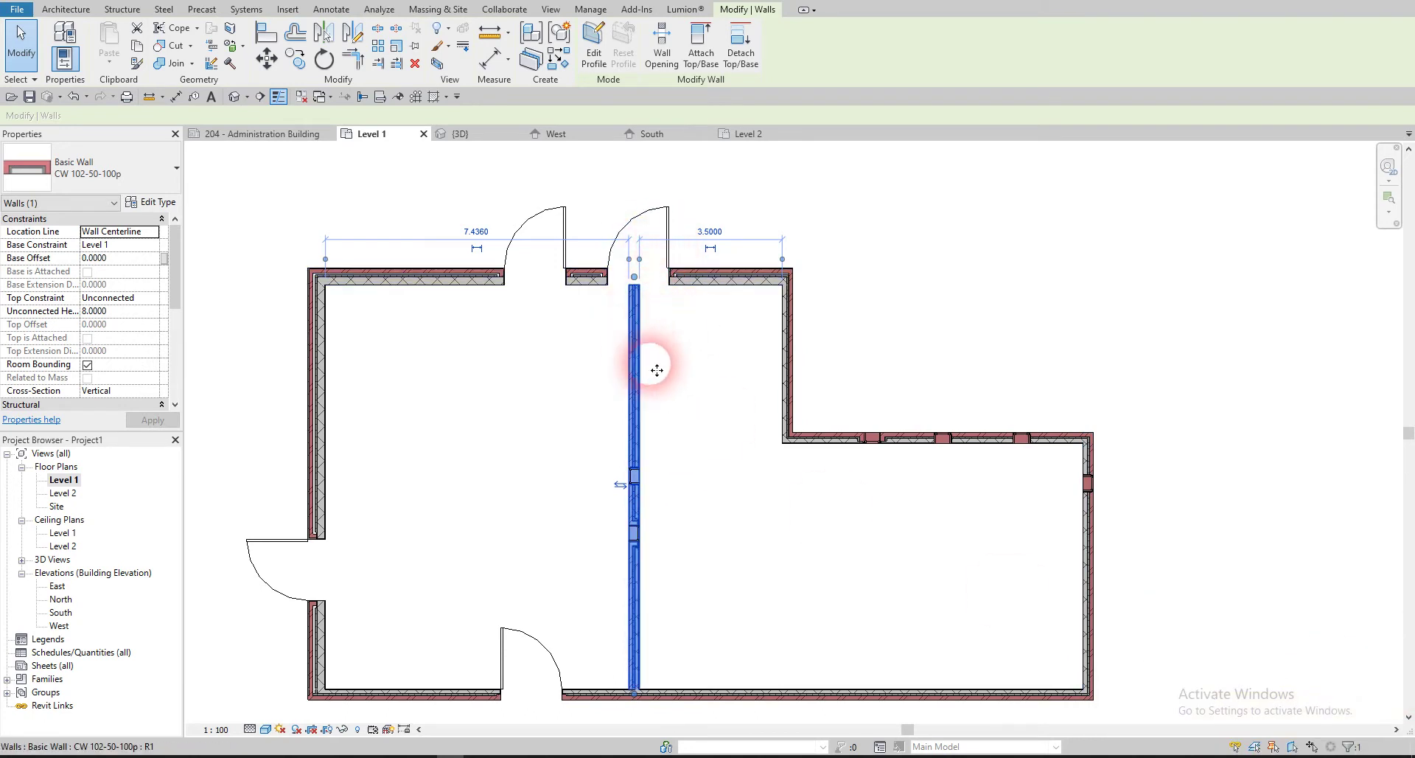
key(Escape)
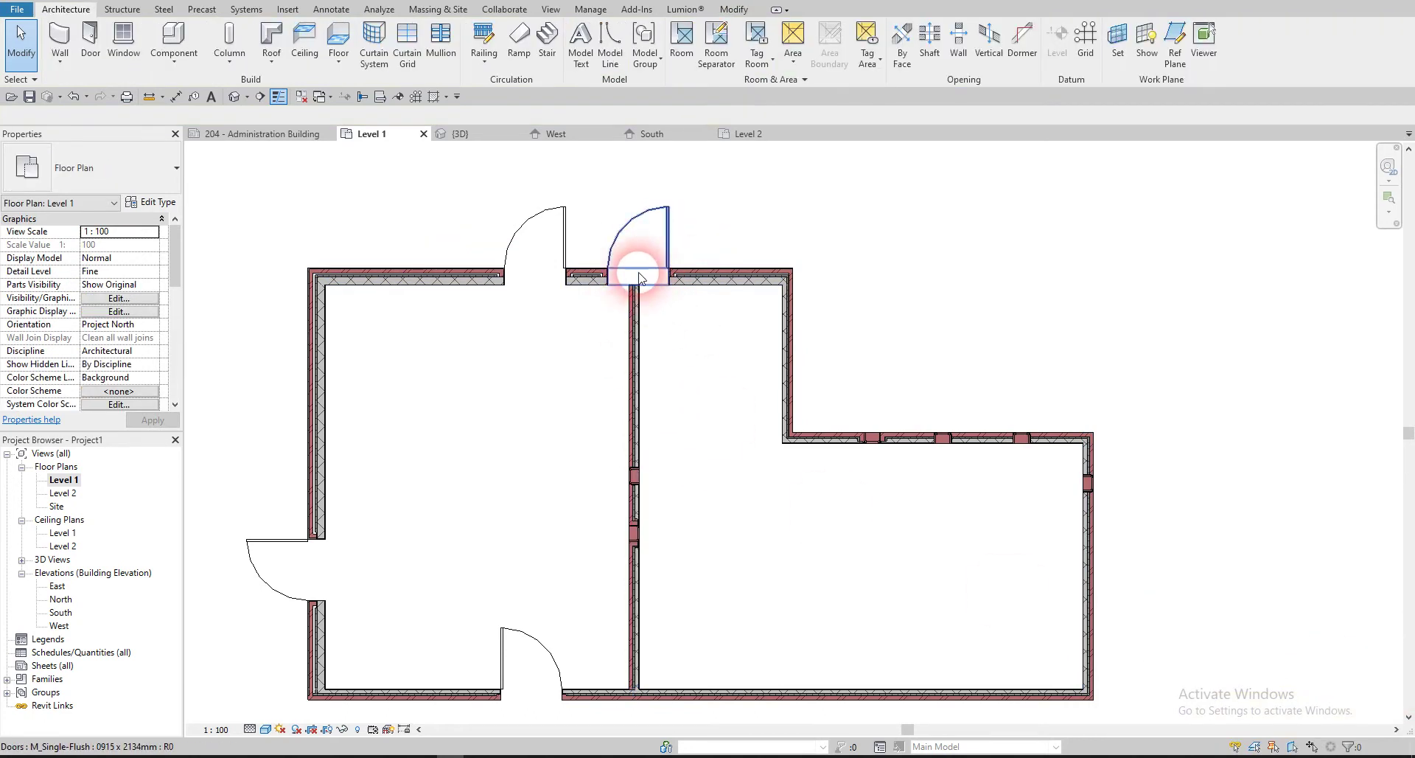
- Examine the right-hand upper door and the upper end of the dividing wall where they meet
click(643, 276)
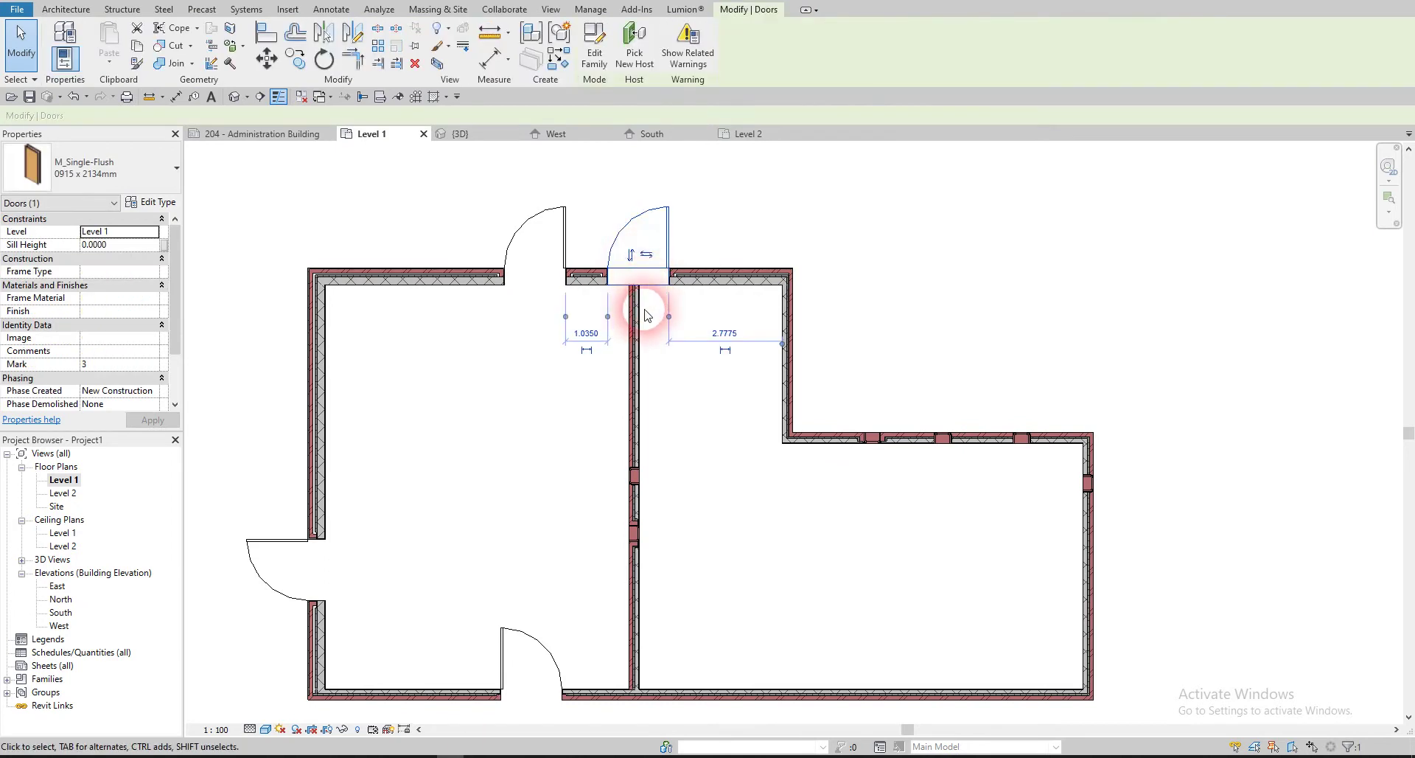
key(Escape)
click(640, 305)
key(Escape)
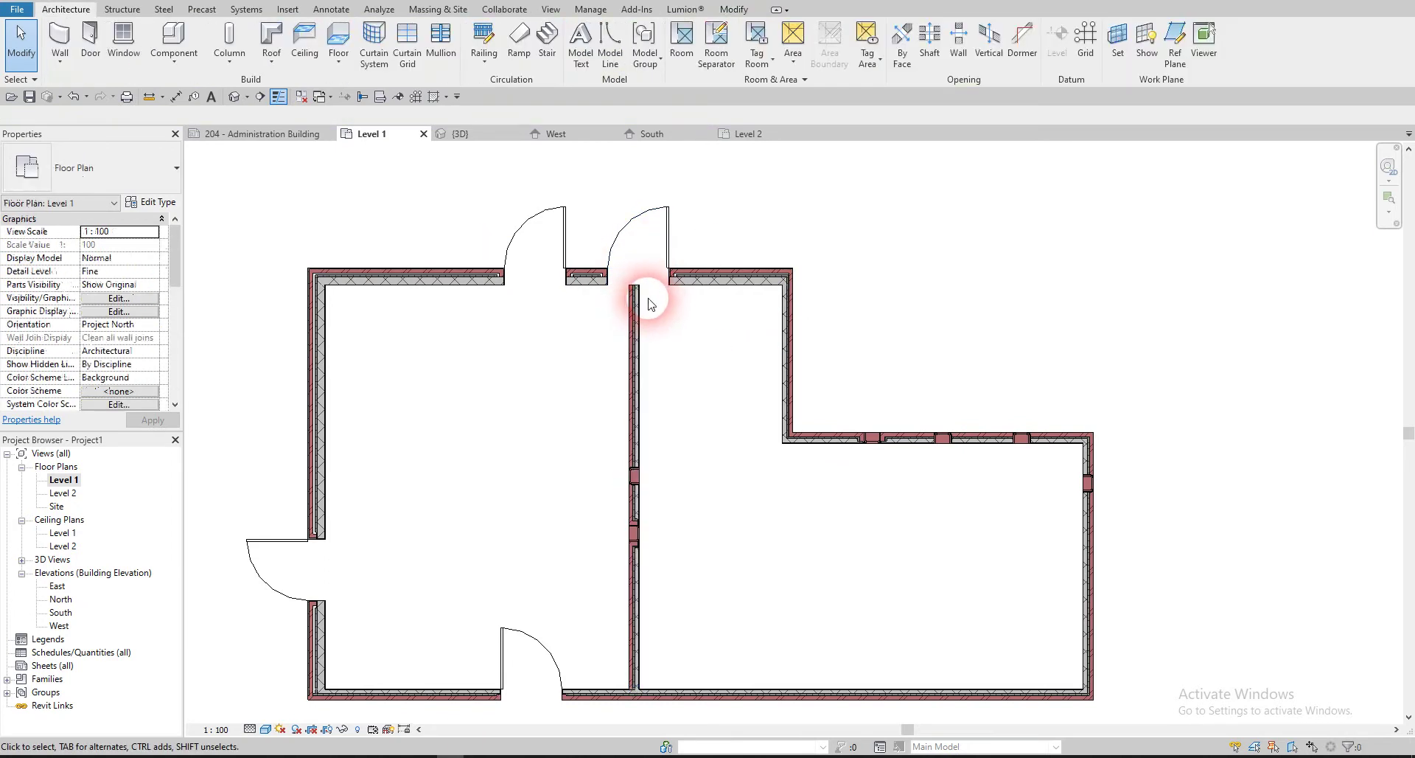
click(641, 300)
scroll(628, 300, up, 3)
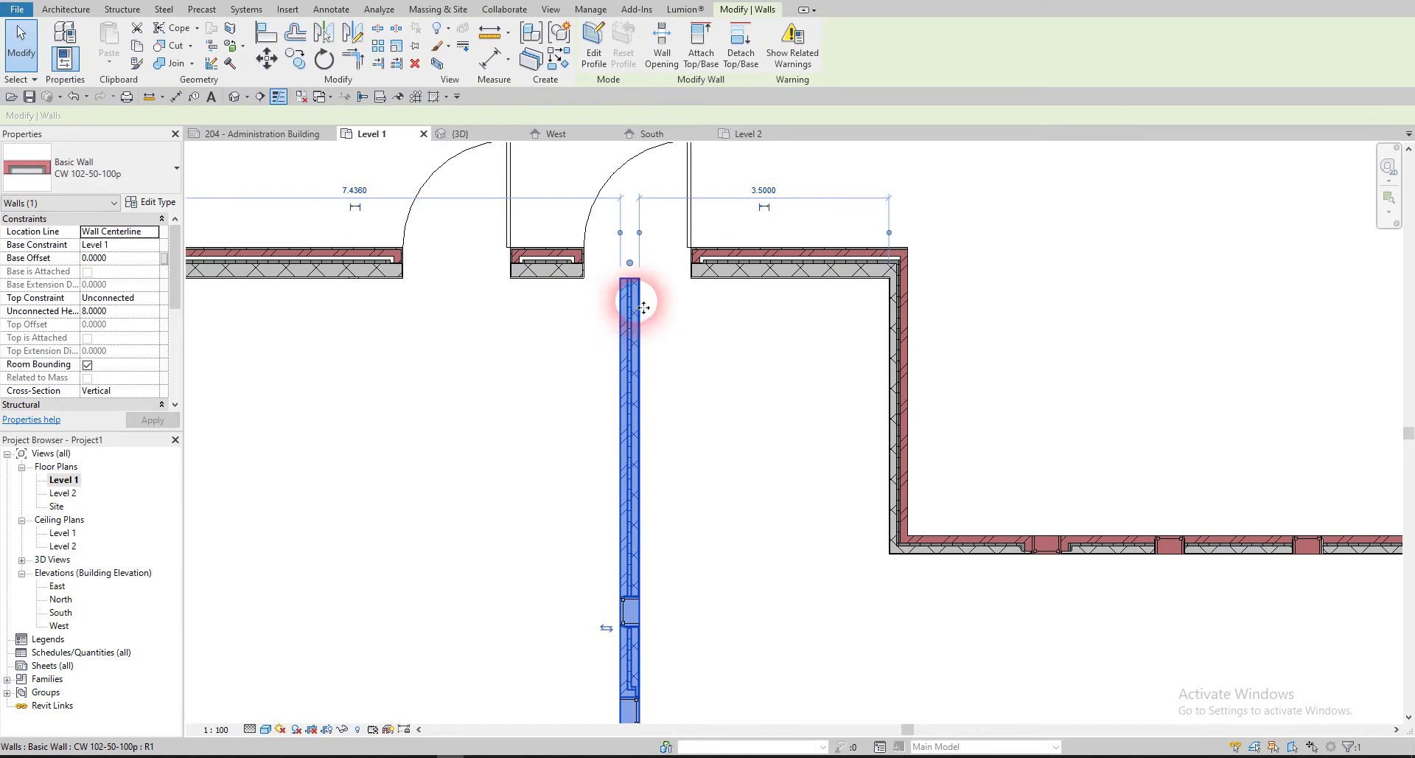
- Move the dividing wall right, past the right-hand upper door, to meet the upper wall between that door and the short right wall
drag(641, 312, 749, 302)
click(739, 317)
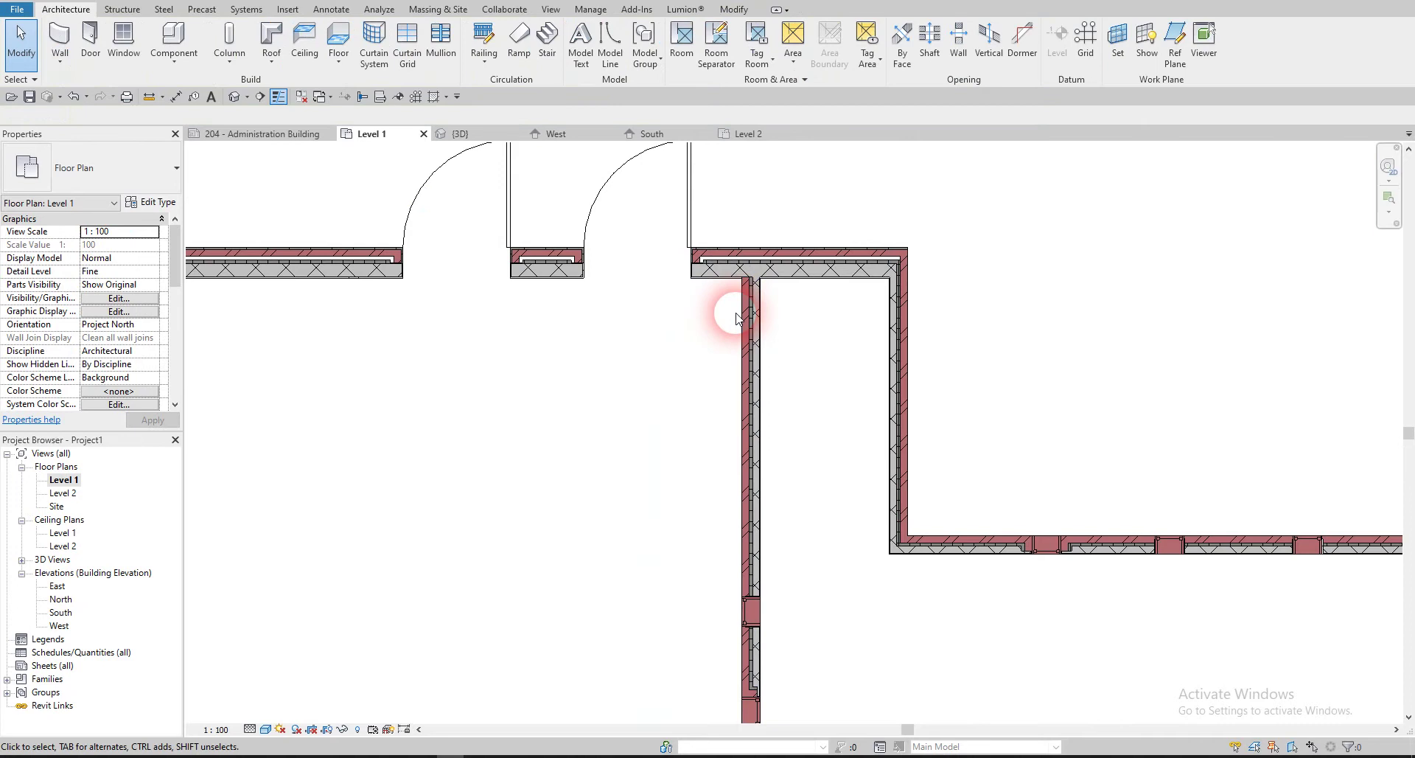
scroll(700, 314, down, 4)
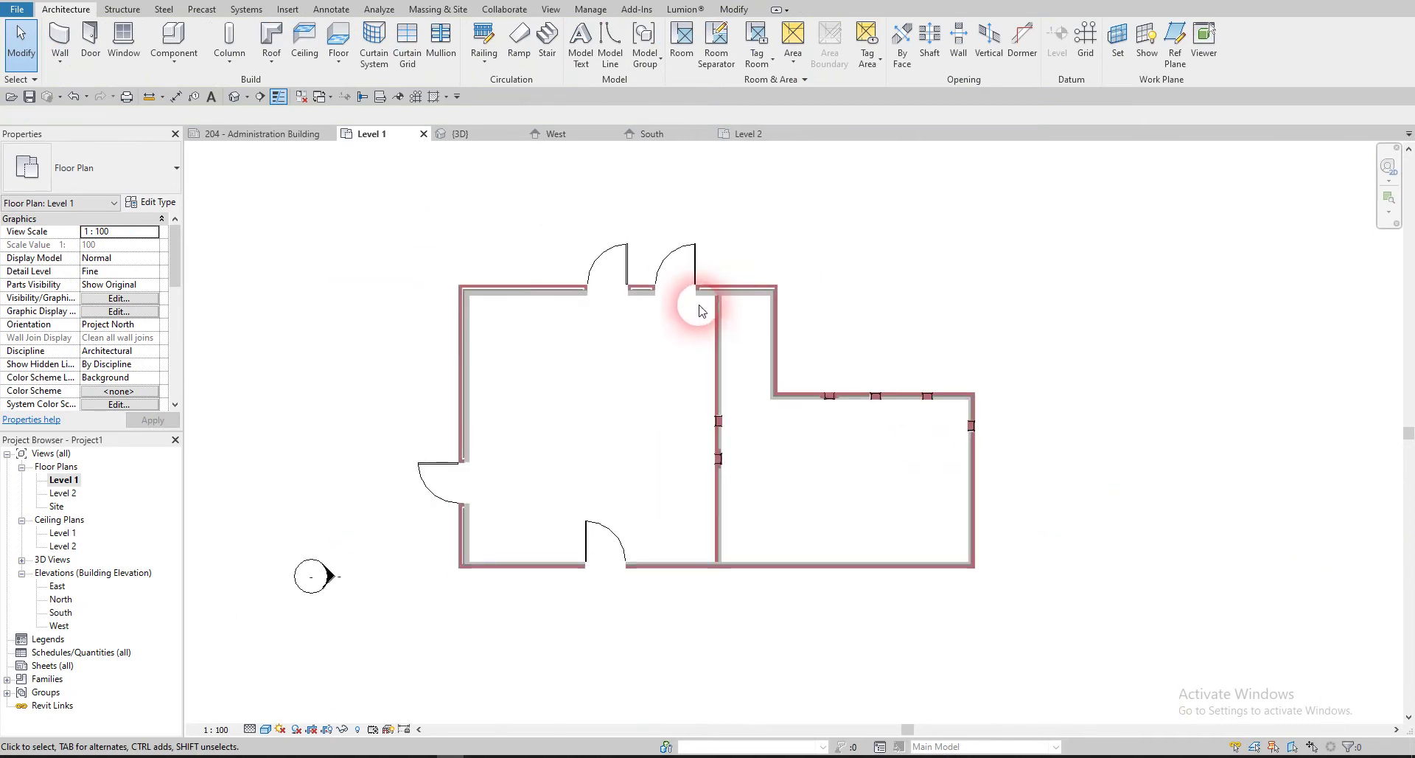
- Move the right-hand upper door left along the upper wall until it overlaps the neighbouring door
scroll(718, 308, up, 2)
click(651, 263)
key(Escape)
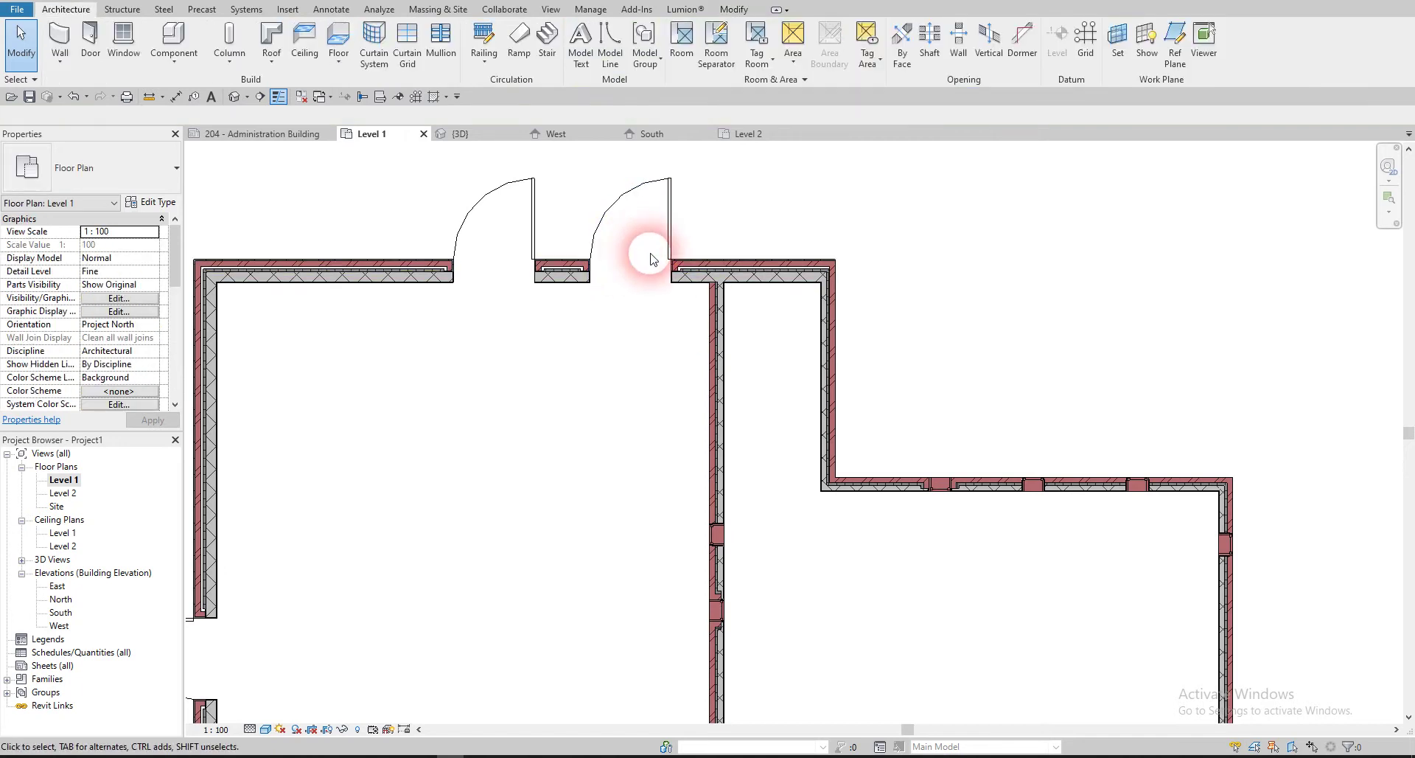
drag(647, 266, 579, 278)
key(Escape)
click(535, 214)
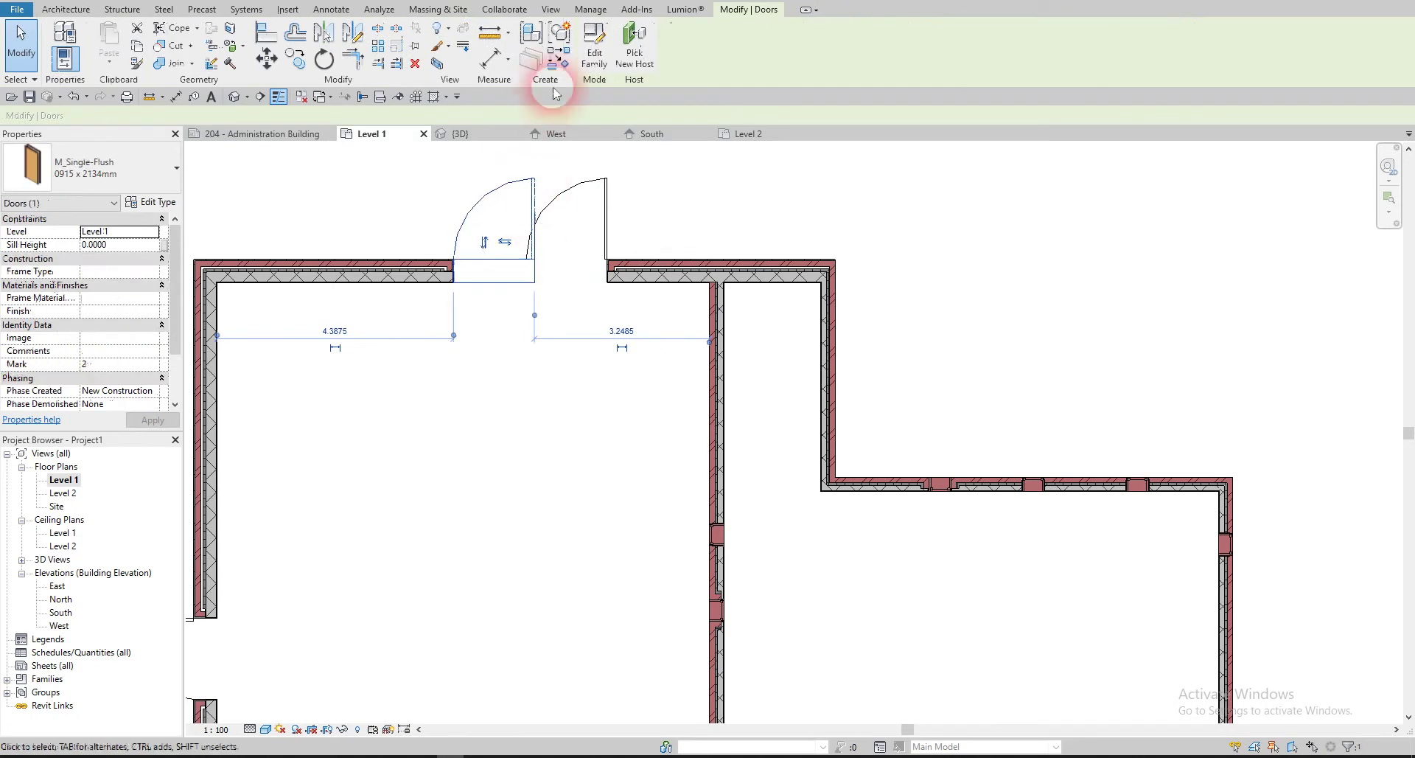
click(565, 64)
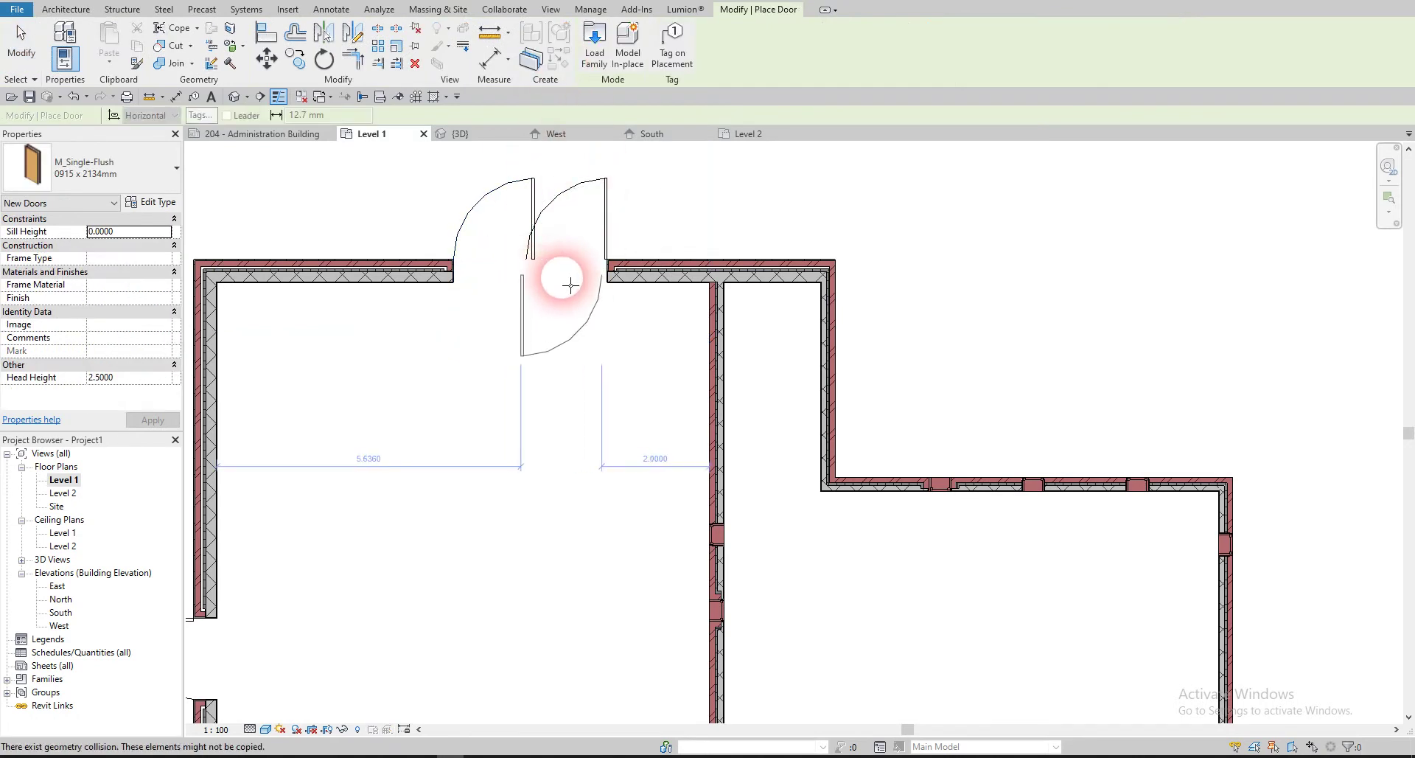
scroll(570, 285, down, 3)
middle_drag(654, 275, 648, 339)
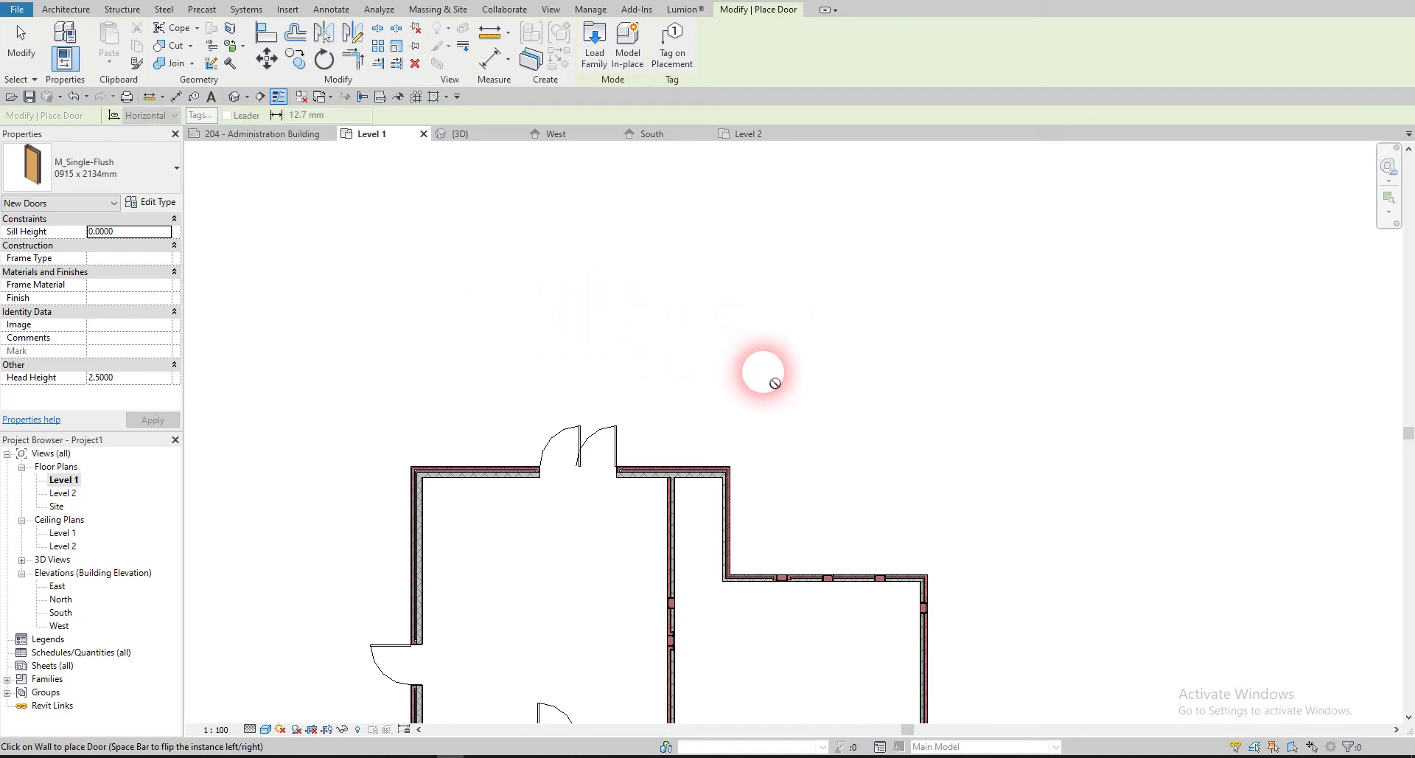
key(Escape)
key(Escape)
- Place an M_Fixed 0406 x 0610mm window in the upper wall near its right corner and another in the short right wall
click(124, 44)
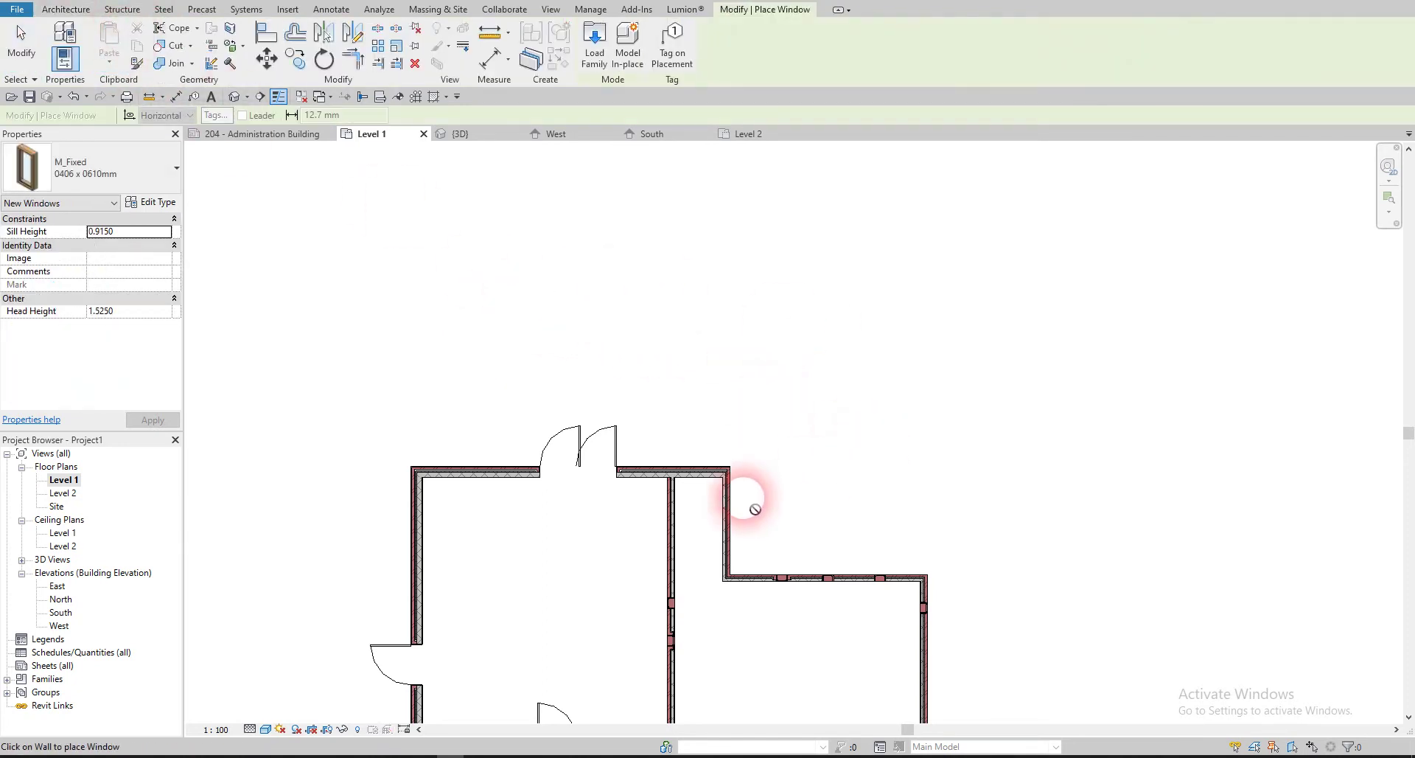
click(706, 477)
scroll(701, 475, up, 3)
key(Escape)
click(706, 475)
scroll(706, 471, up, 4)
scroll(700, 468, up, 1)
key(Escape)
click(680, 453)
key(Escape)
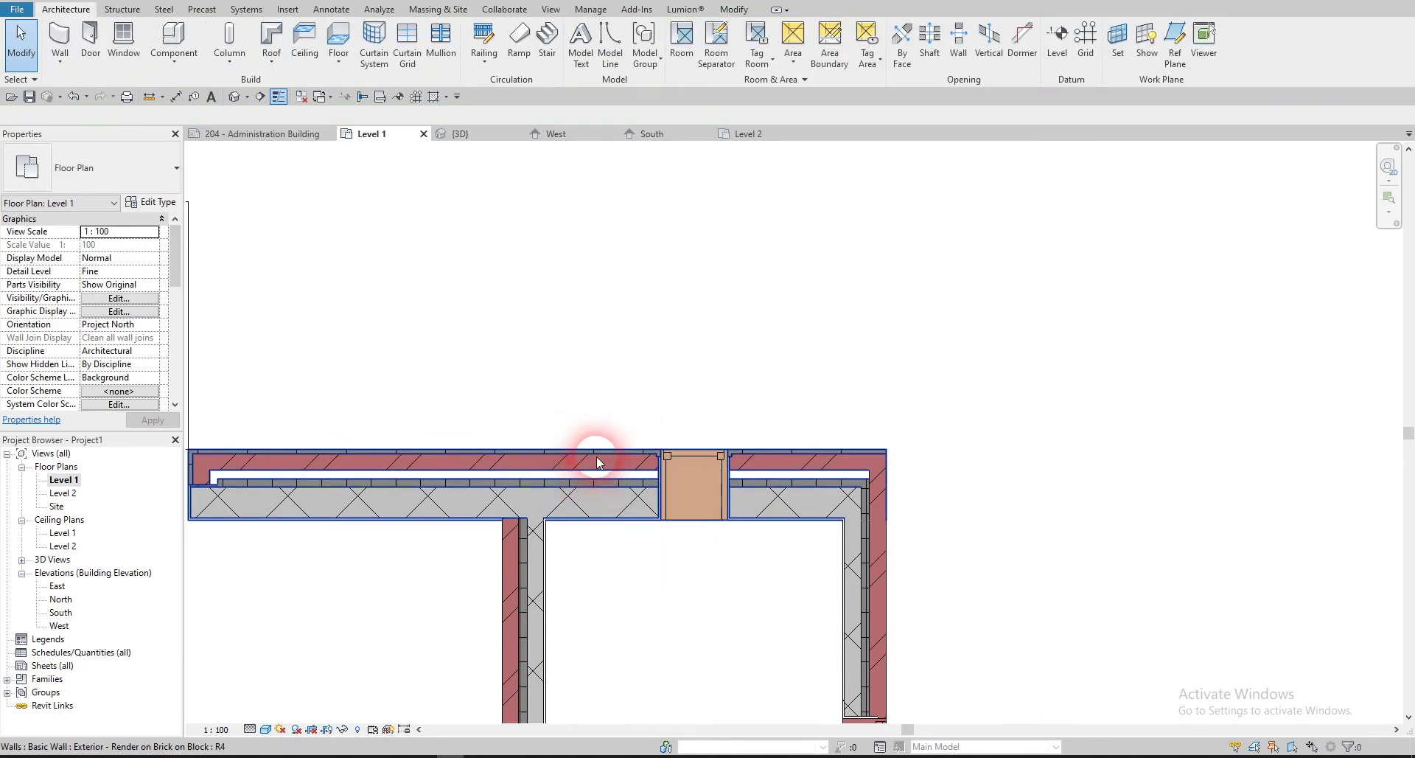
scroll(597, 457, down, 2)
click(234, 97)
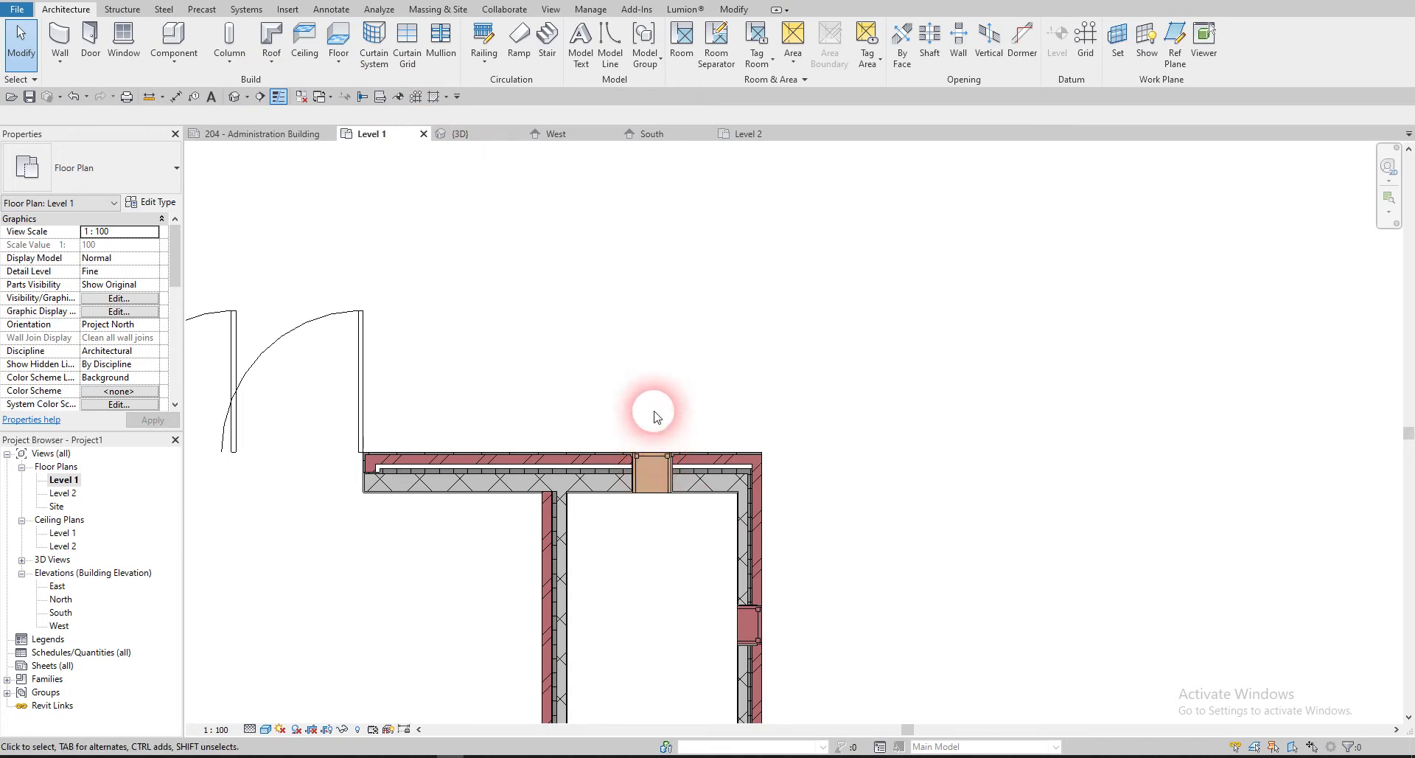
- Delete the two new windows from the upper wall and the short right wall
scroll(649, 409, down, 3)
middle_drag(606, 388, 662, 311)
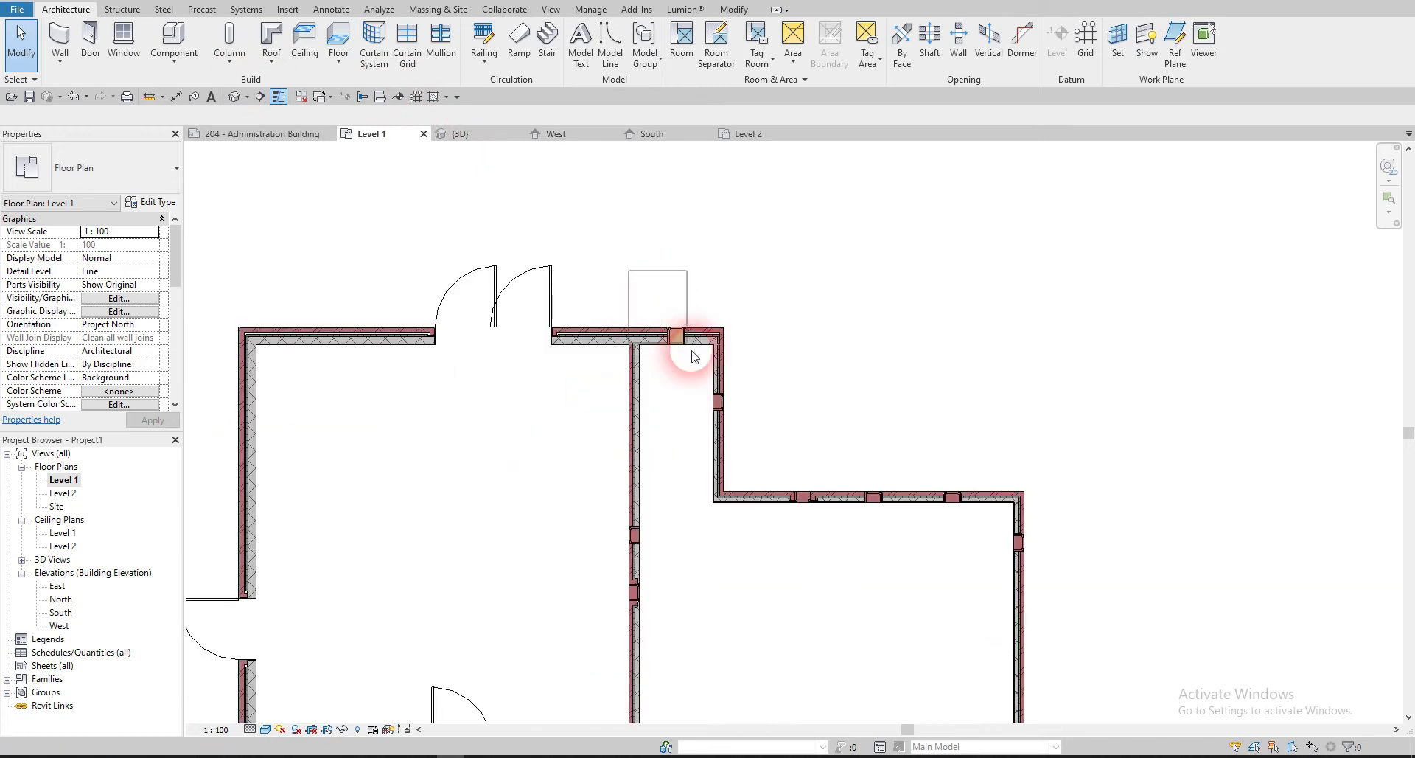
drag(744, 434, 742, 427)
key(Escape)
scroll(426, 253, down, 3)
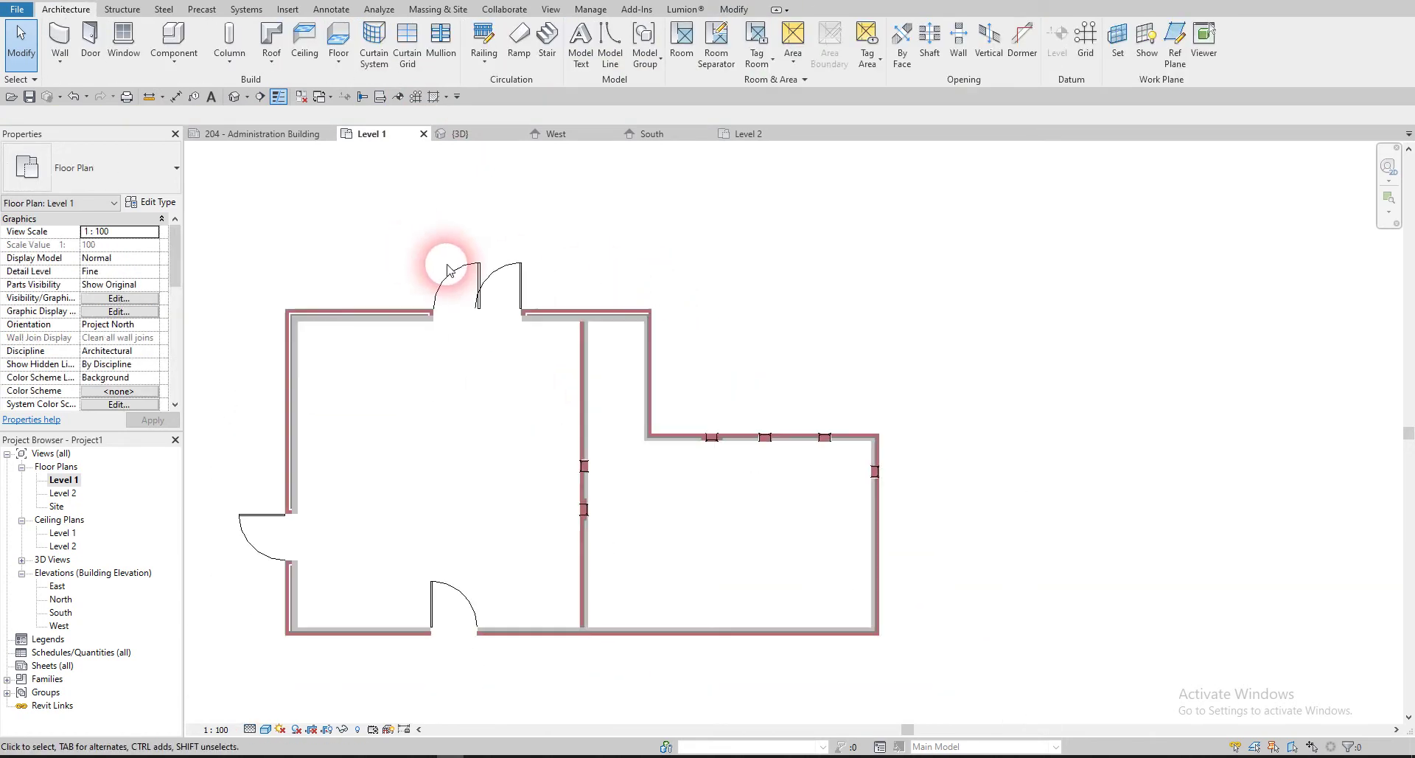
- Move the left-hand upper door away from its neighbour and delete it, along with the dividing wall between the rooms
drag(463, 289, 433, 284)
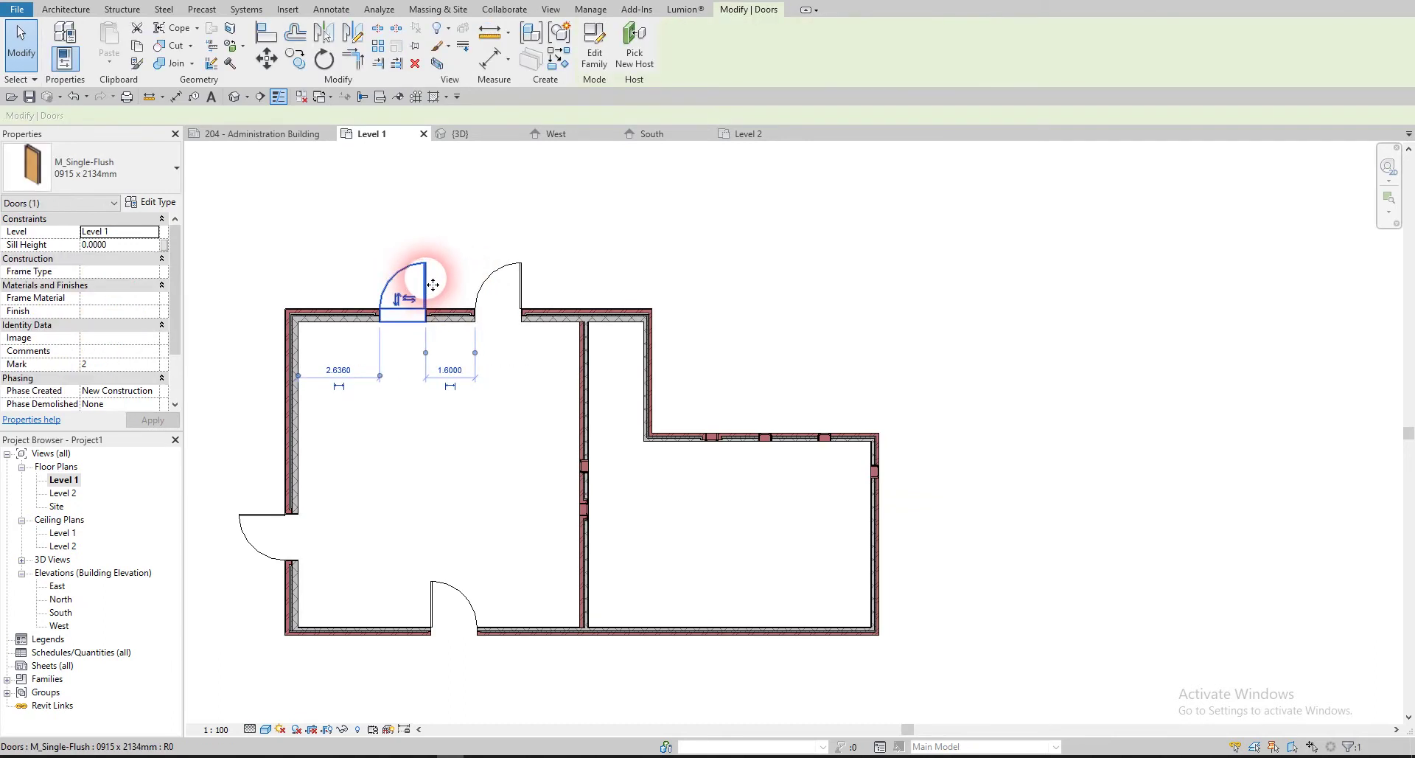
key(Delete)
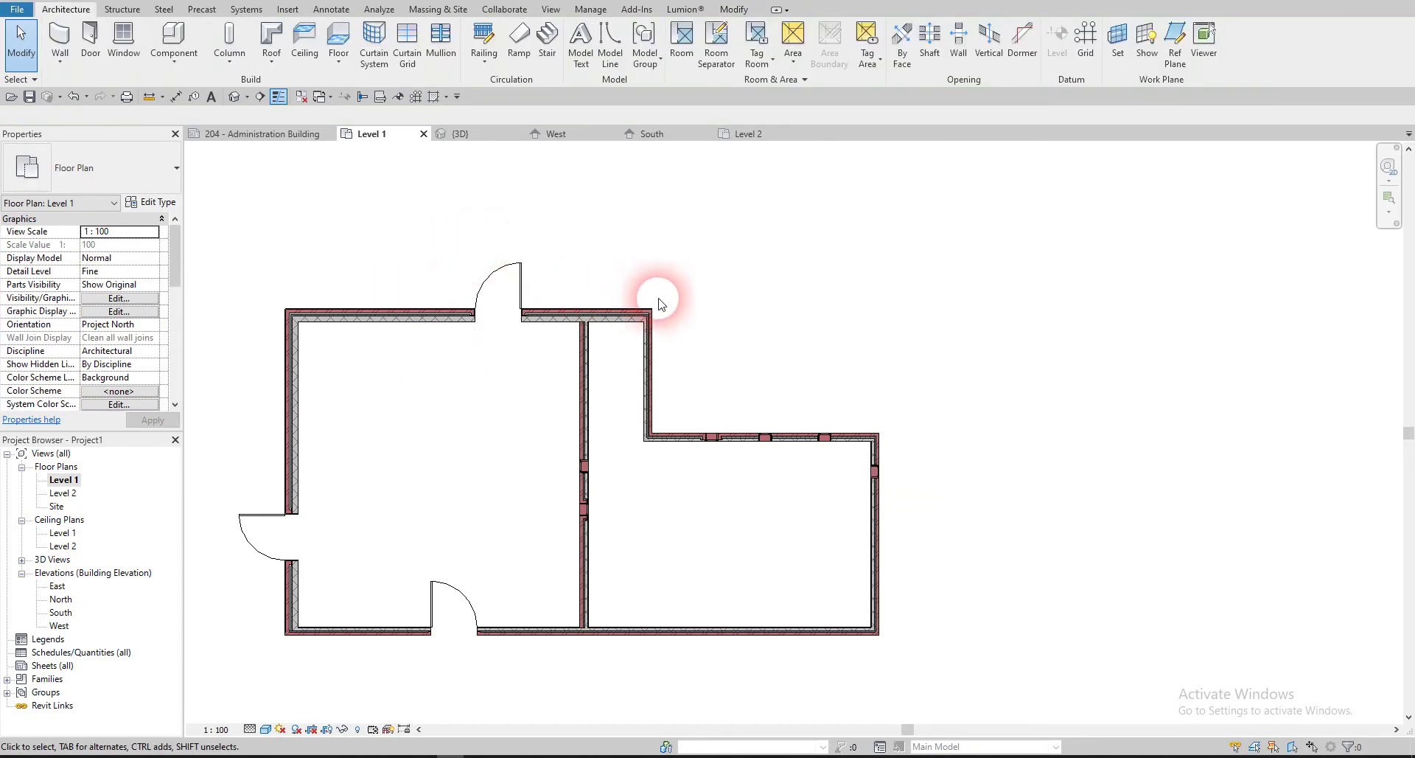
click(583, 391)
key(Delete)
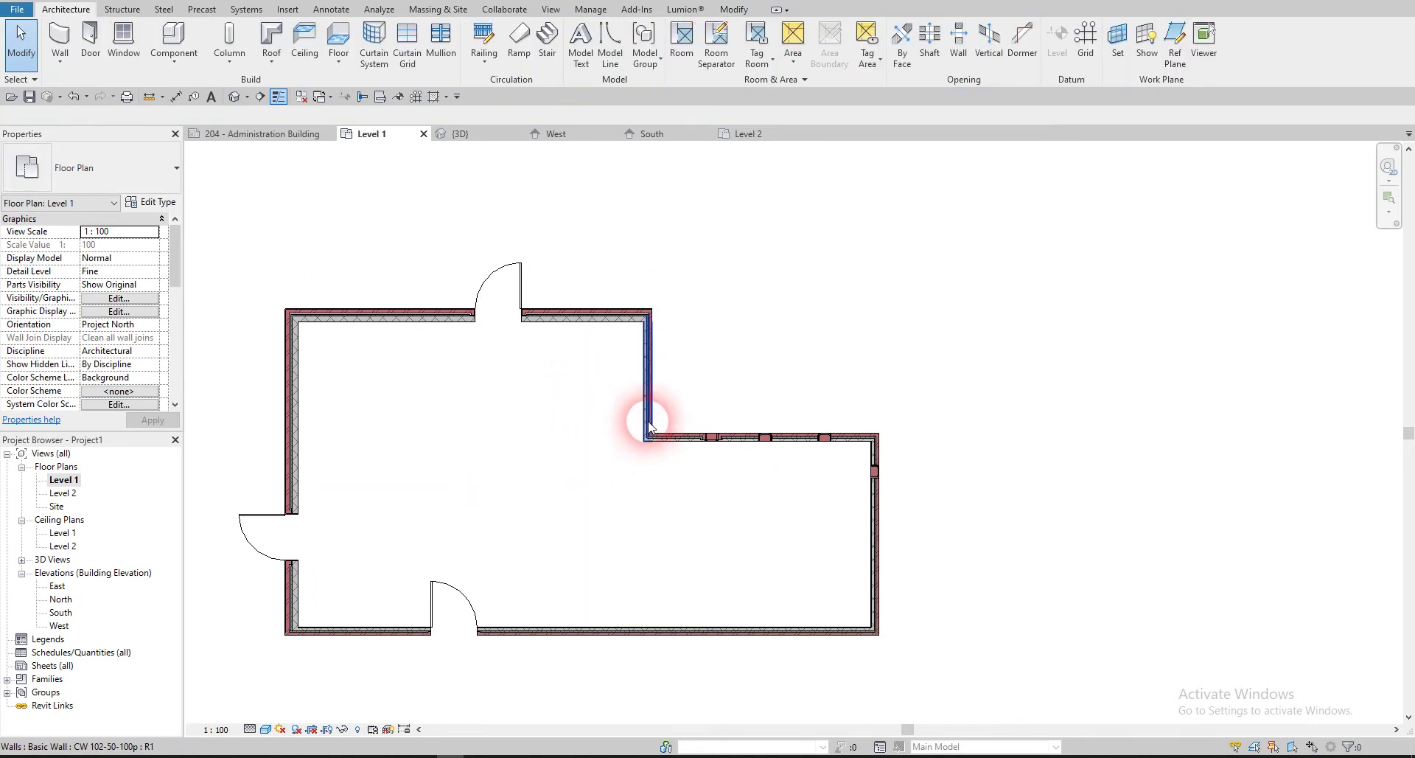
- Extend the lower end of the short right wall down to the lower wall, and undo the extension
click(650, 420)
drag(648, 440, 650, 625)
click(684, 522)
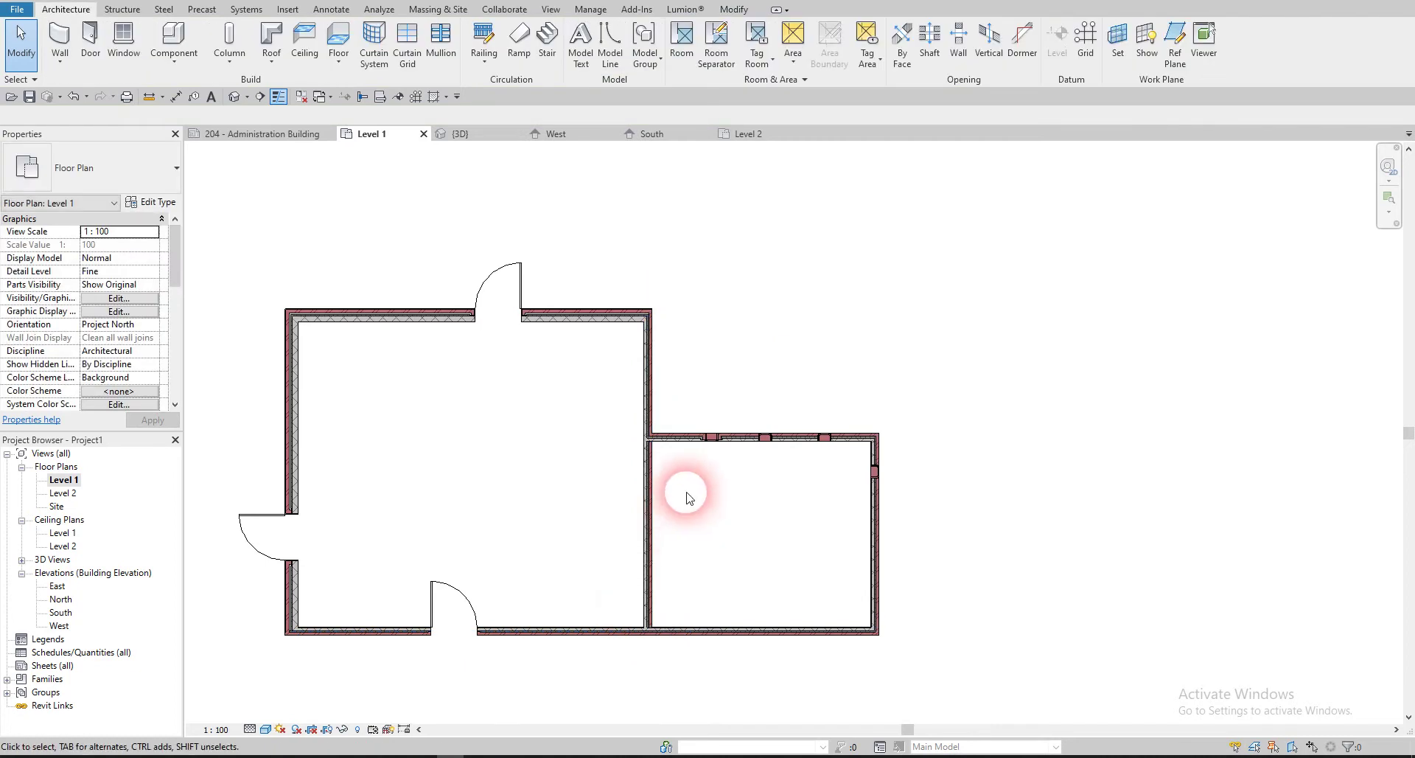
middle_drag(487, 457, 542, 439)
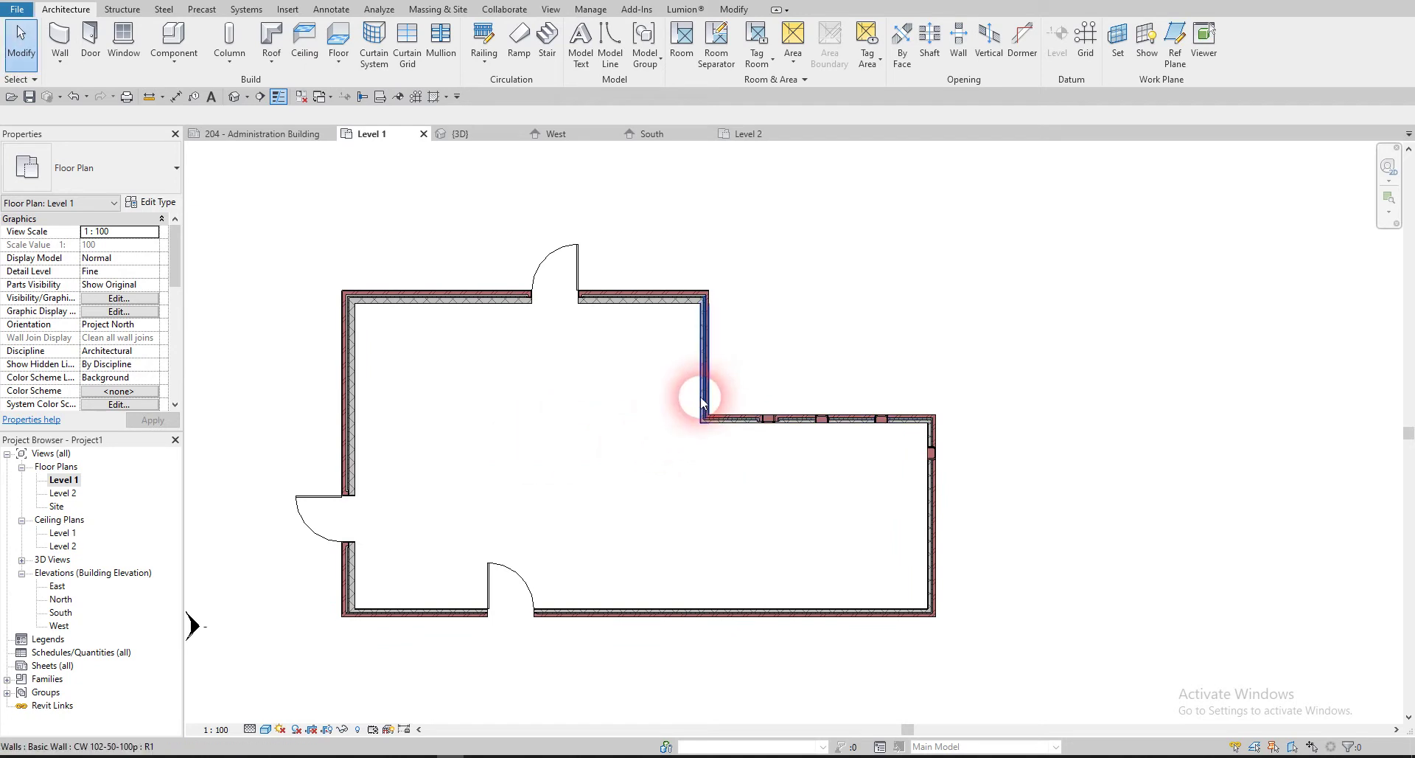
- Select all the building's walls in the 3D view and set their top constraint to Up to level: Level 2
scroll(600, 306, up, 5)
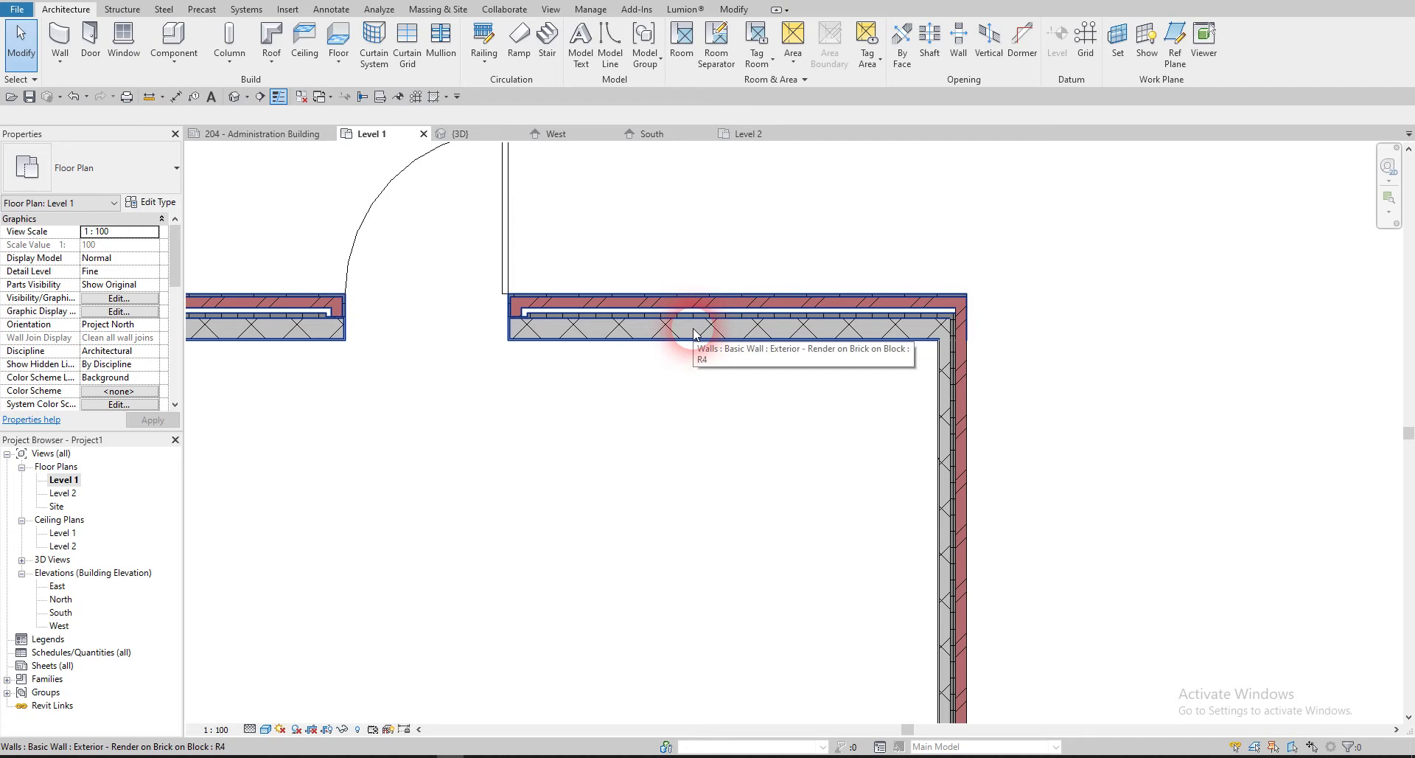
scroll(663, 347, down, 4)
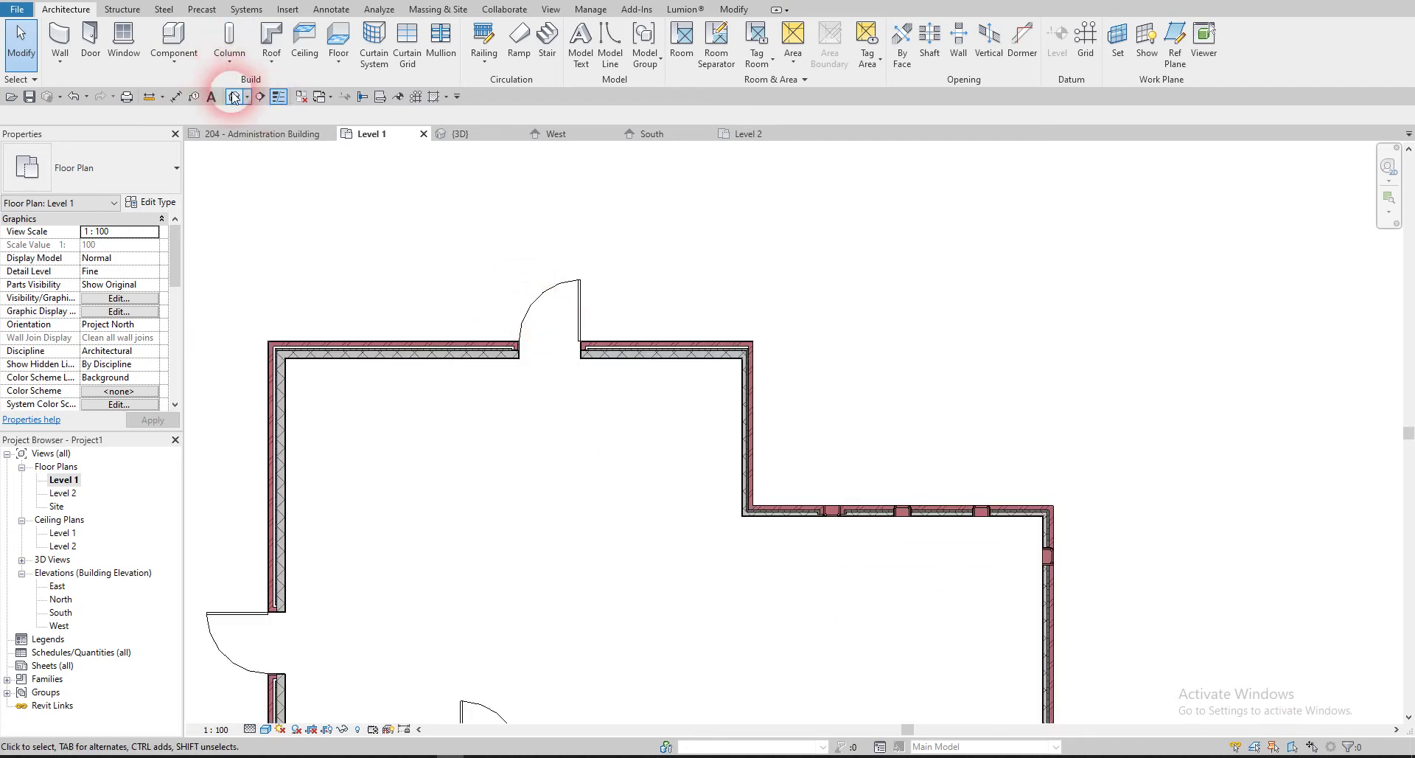
click(234, 97)
shift+middle_drag(575, 493, 570, 302)
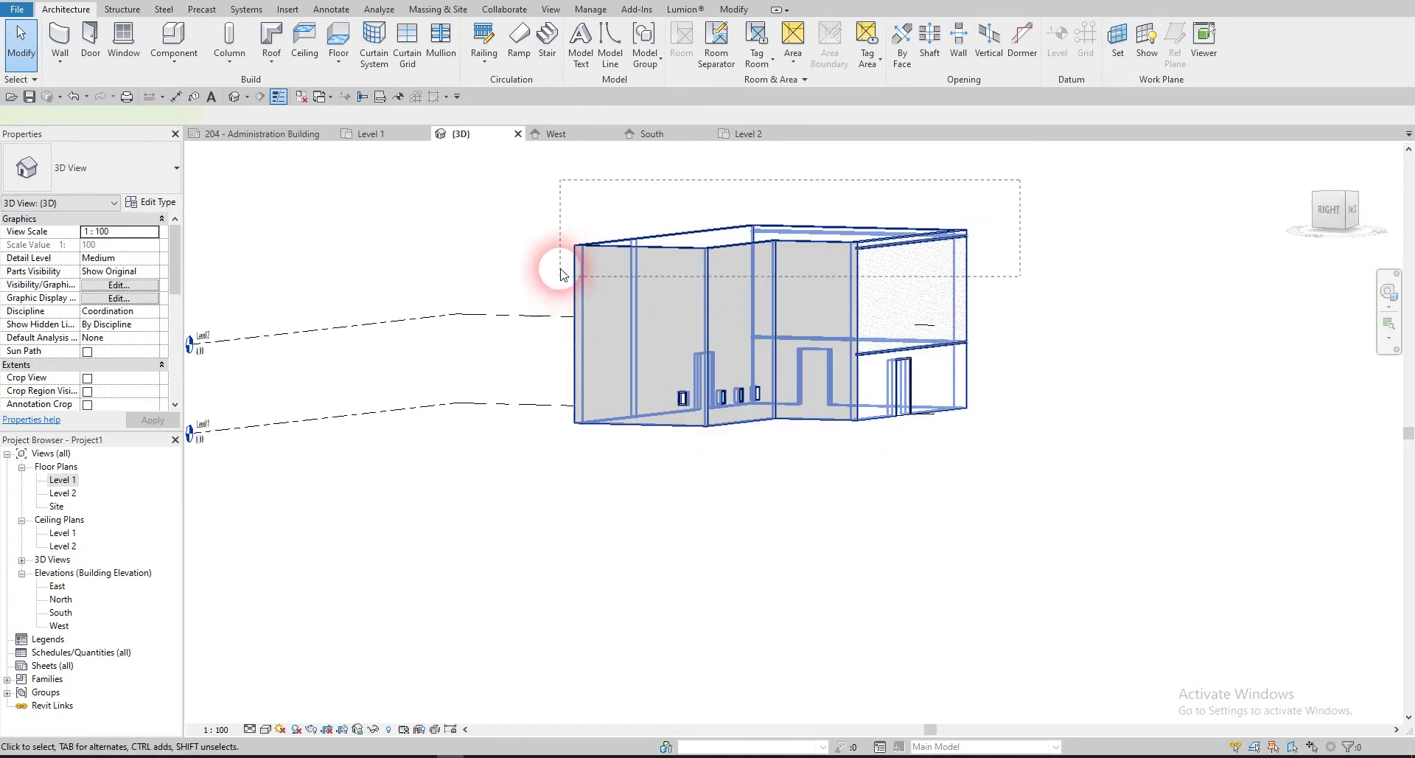
drag(560, 274, 560, 274)
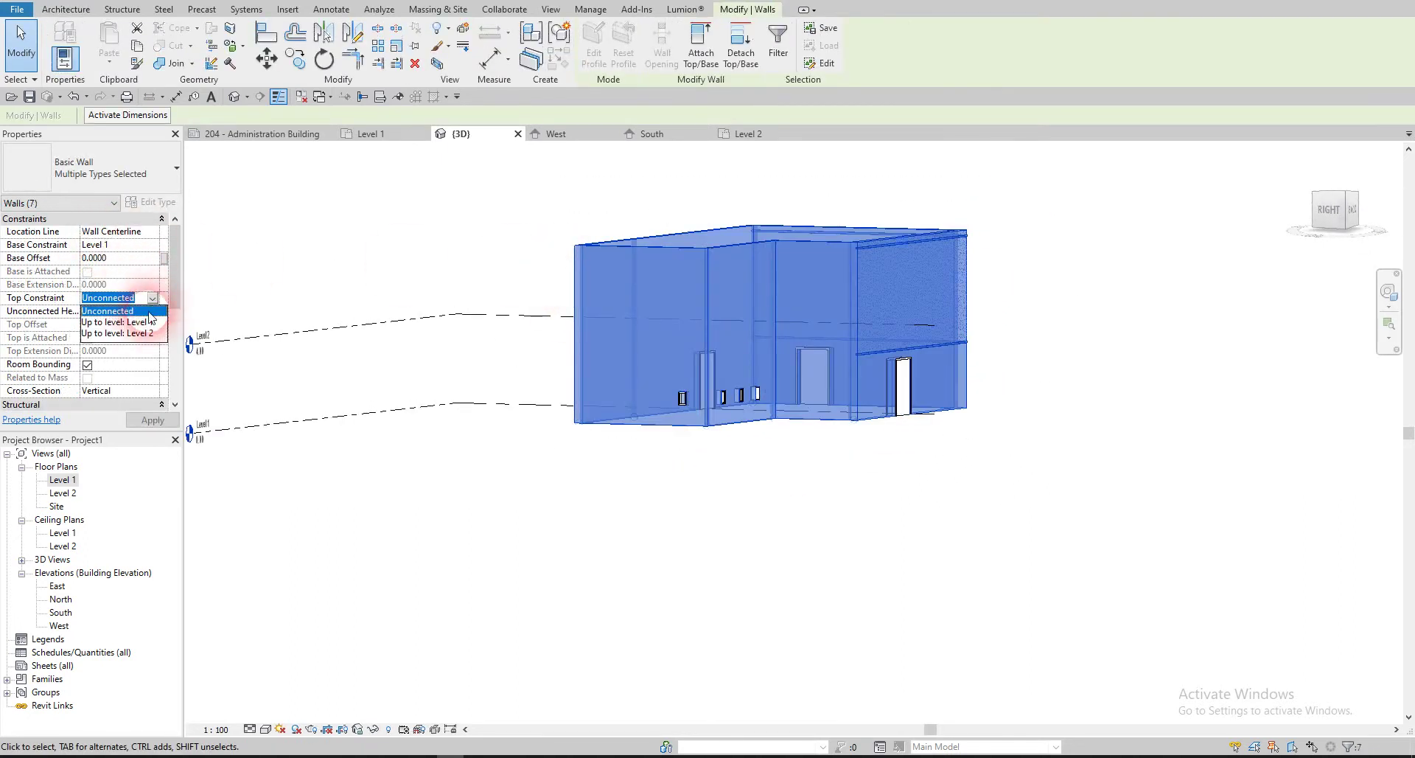
click(144, 334)
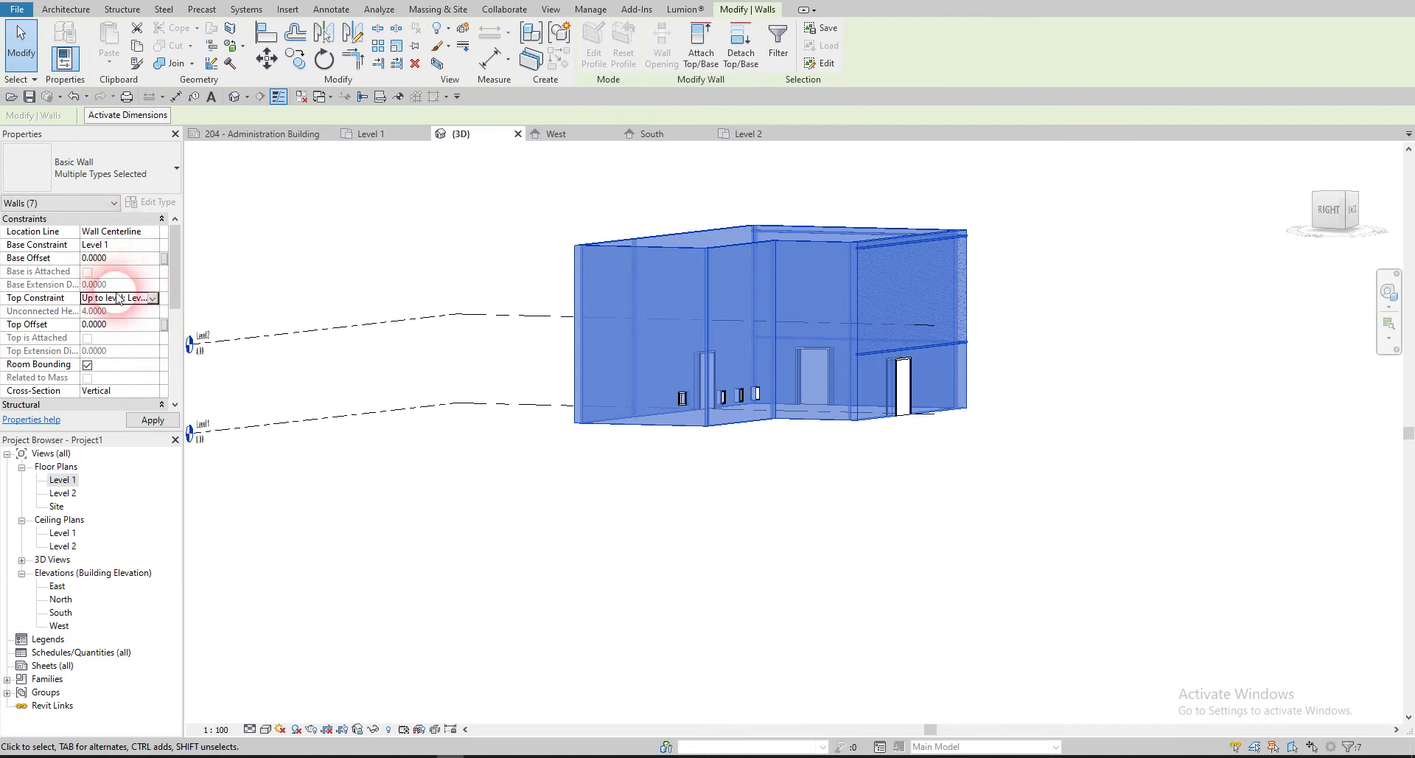
click(701, 506)
shift+middle_drag(830, 420, 733, 564)
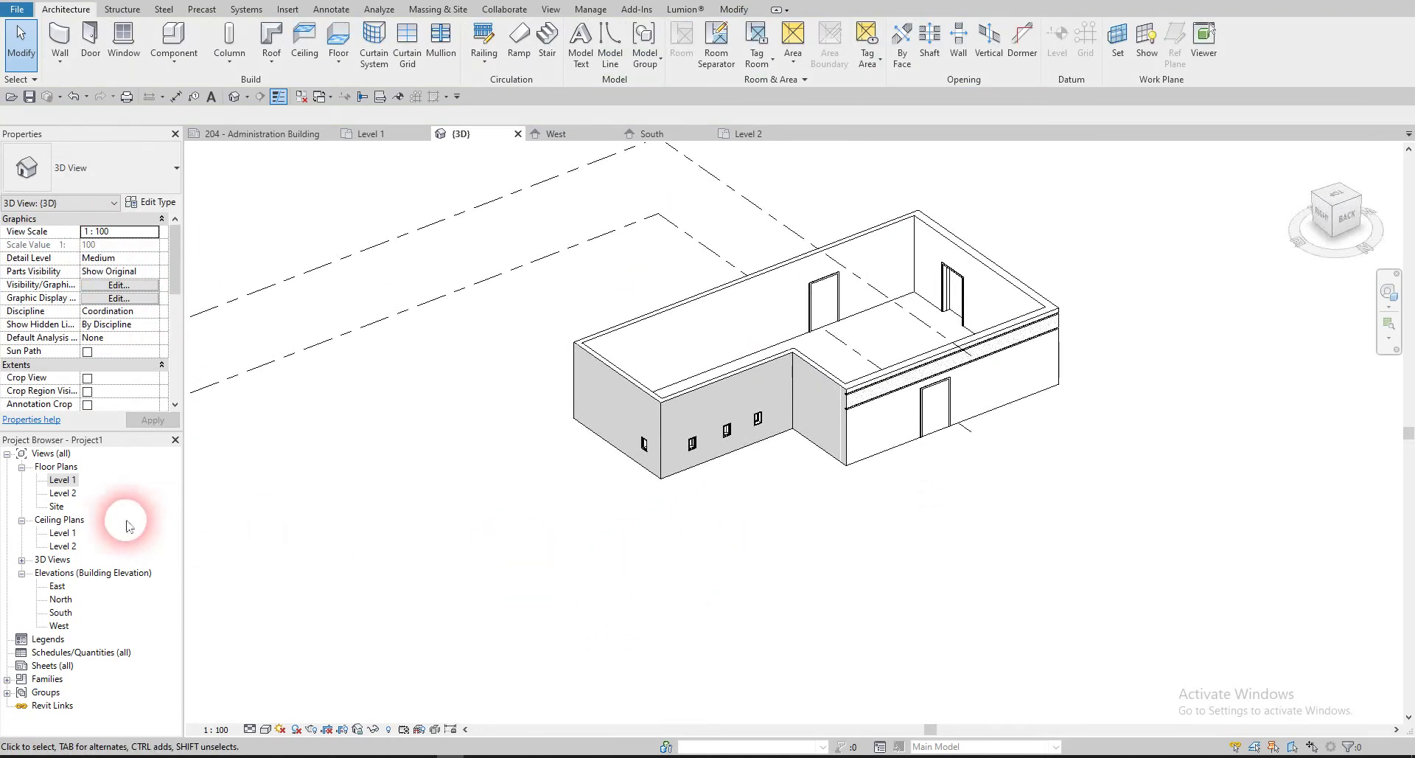
- Draw a slanted CW 102-50-100p wall about 14.5 m long outside the building on Level 1, with its top constraint up to Level 2
double_click(64, 480)
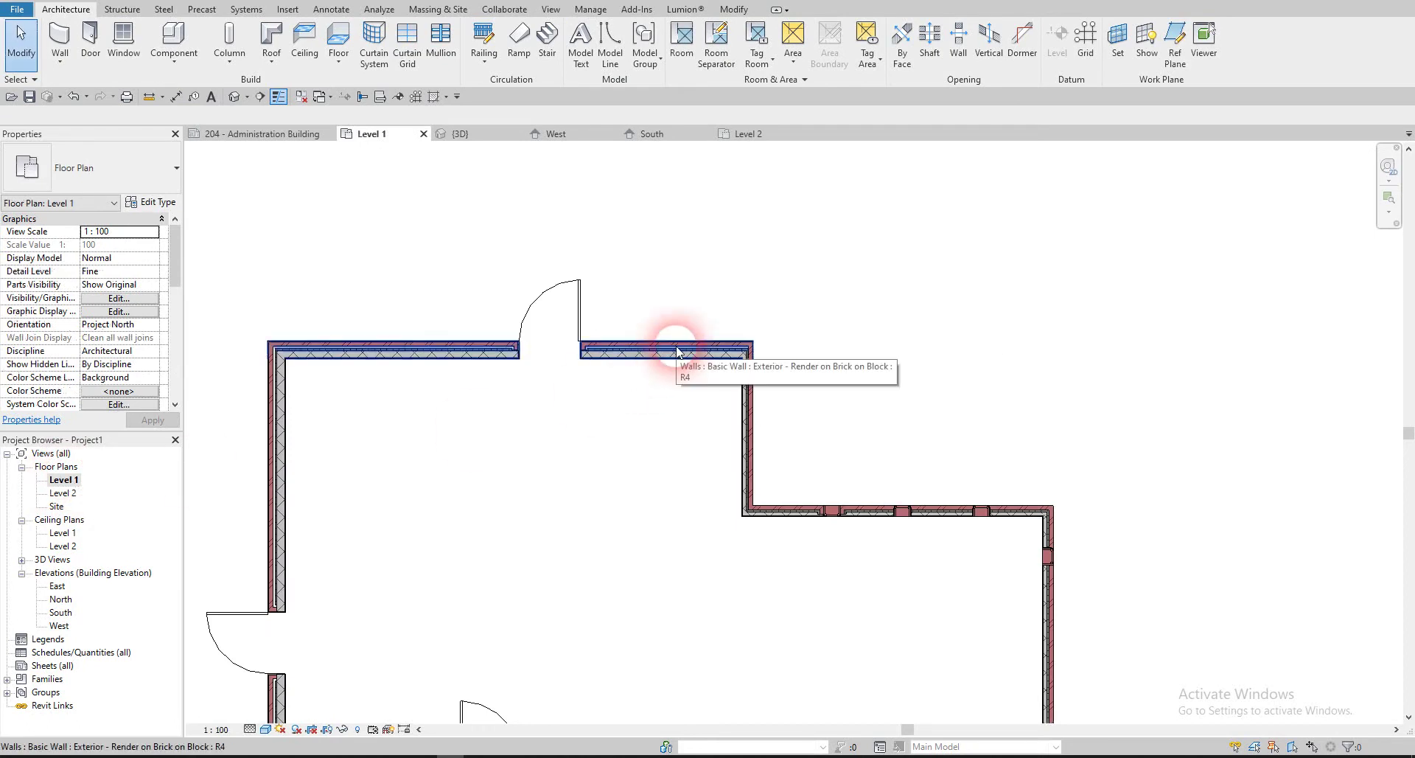
click(60, 37)
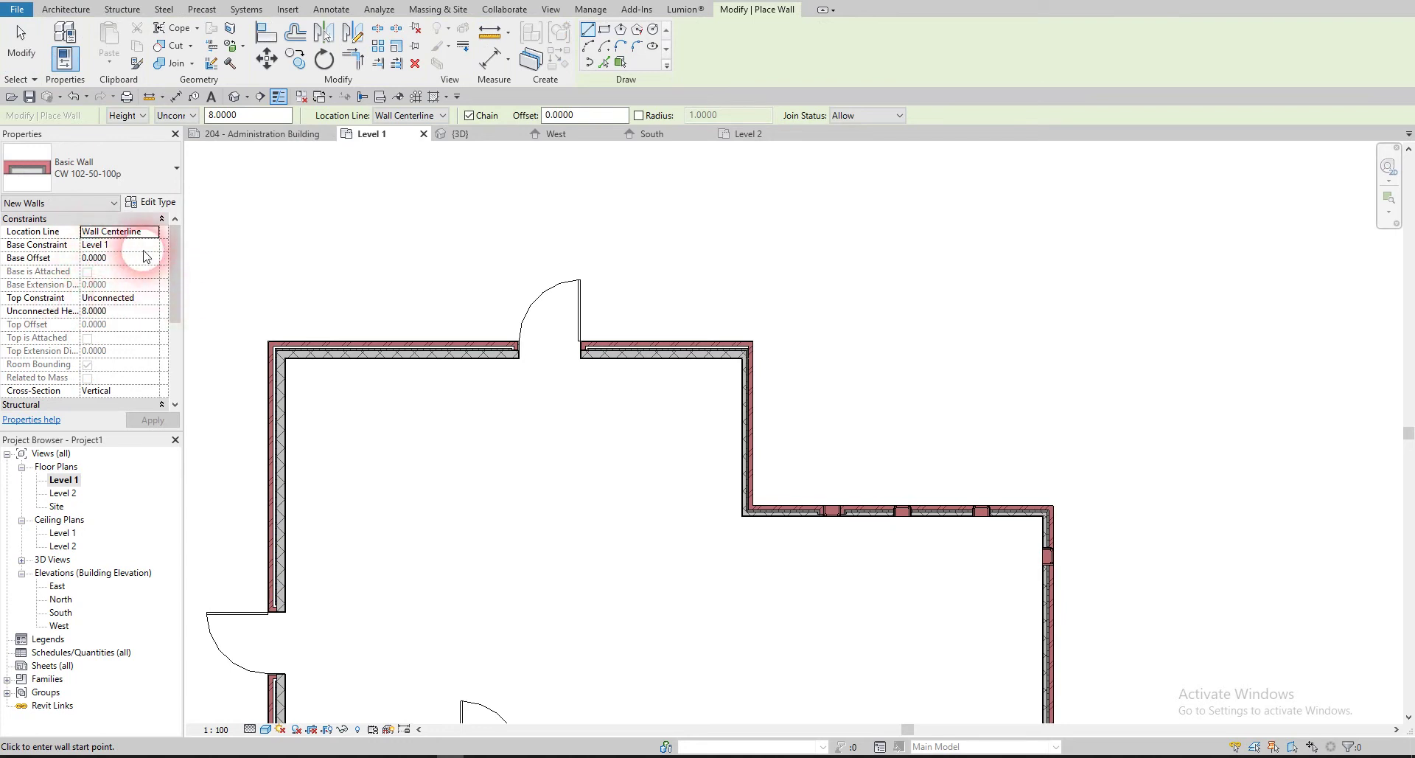
click(148, 299)
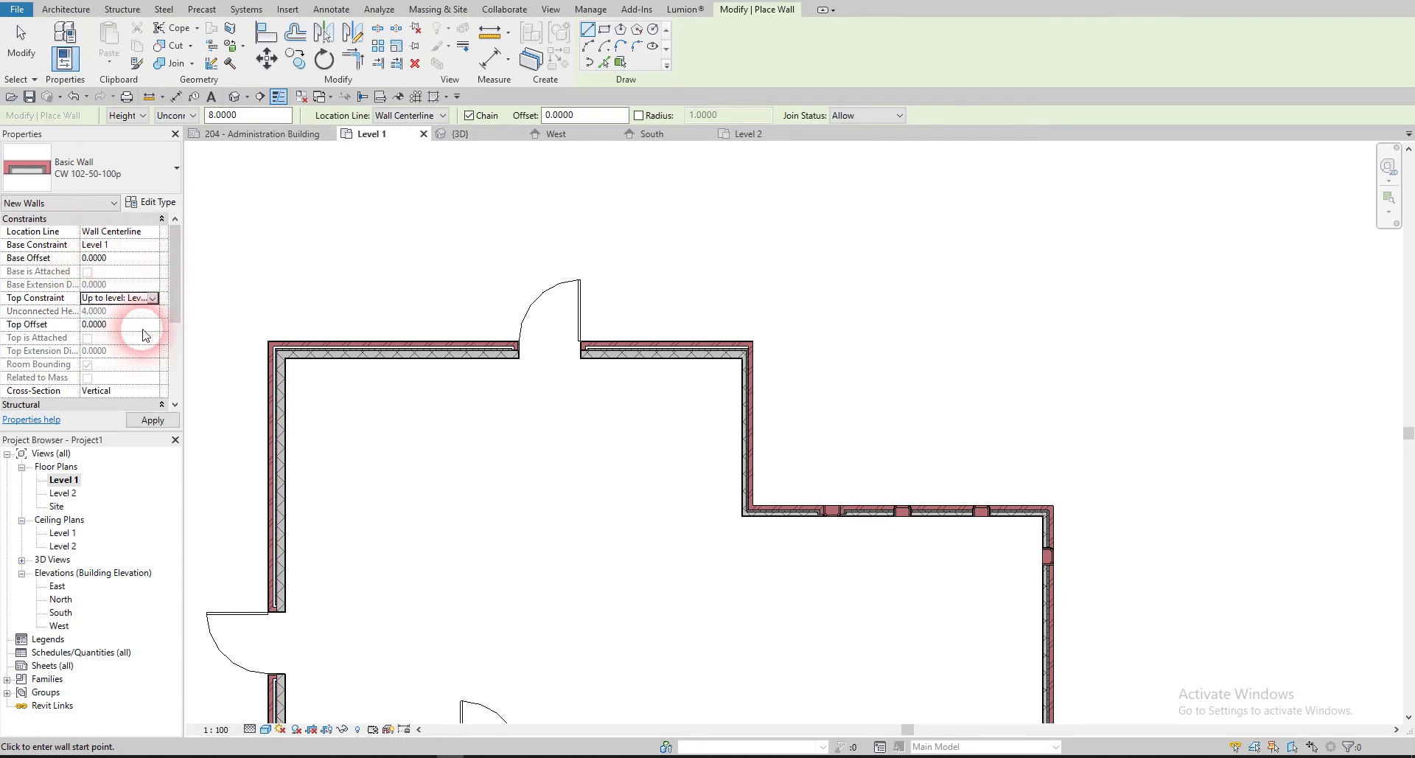
middle_drag(575, 269, 546, 429)
click(681, 232)
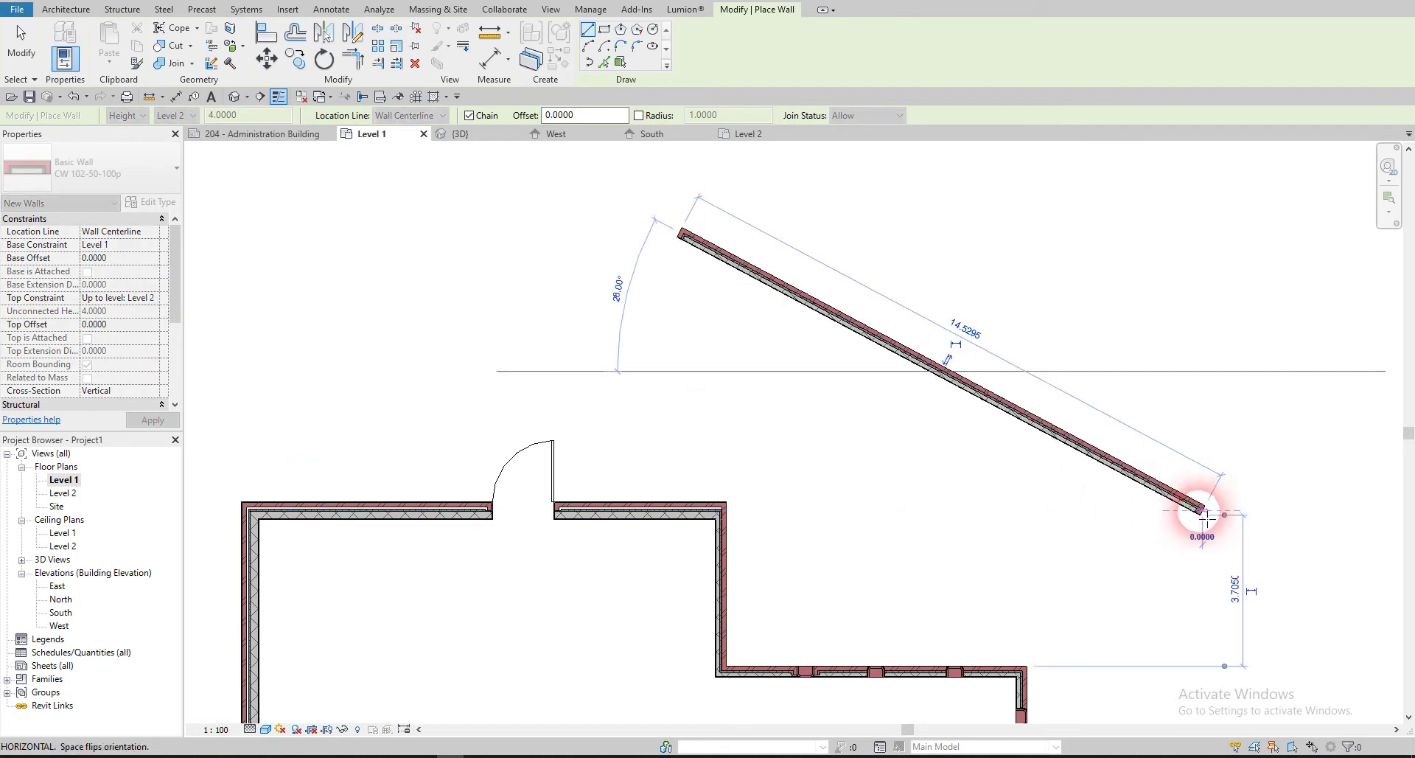
click(1209, 516)
key(Escape)
key(Escape)
- Inspect the slanted freestanding wall in the 3D view and delete it
click(234, 96)
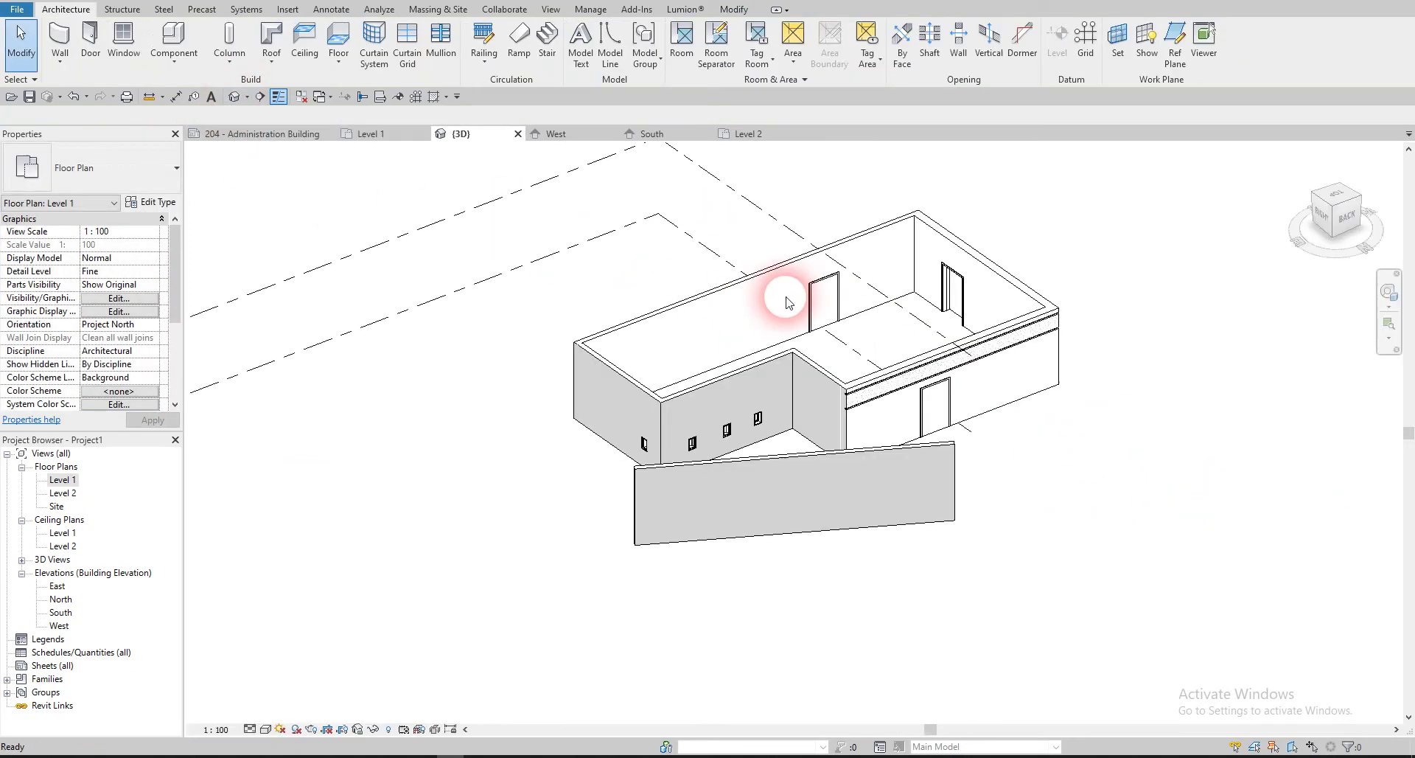
click(813, 466)
shift+middle_drag(733, 490, 717, 537)
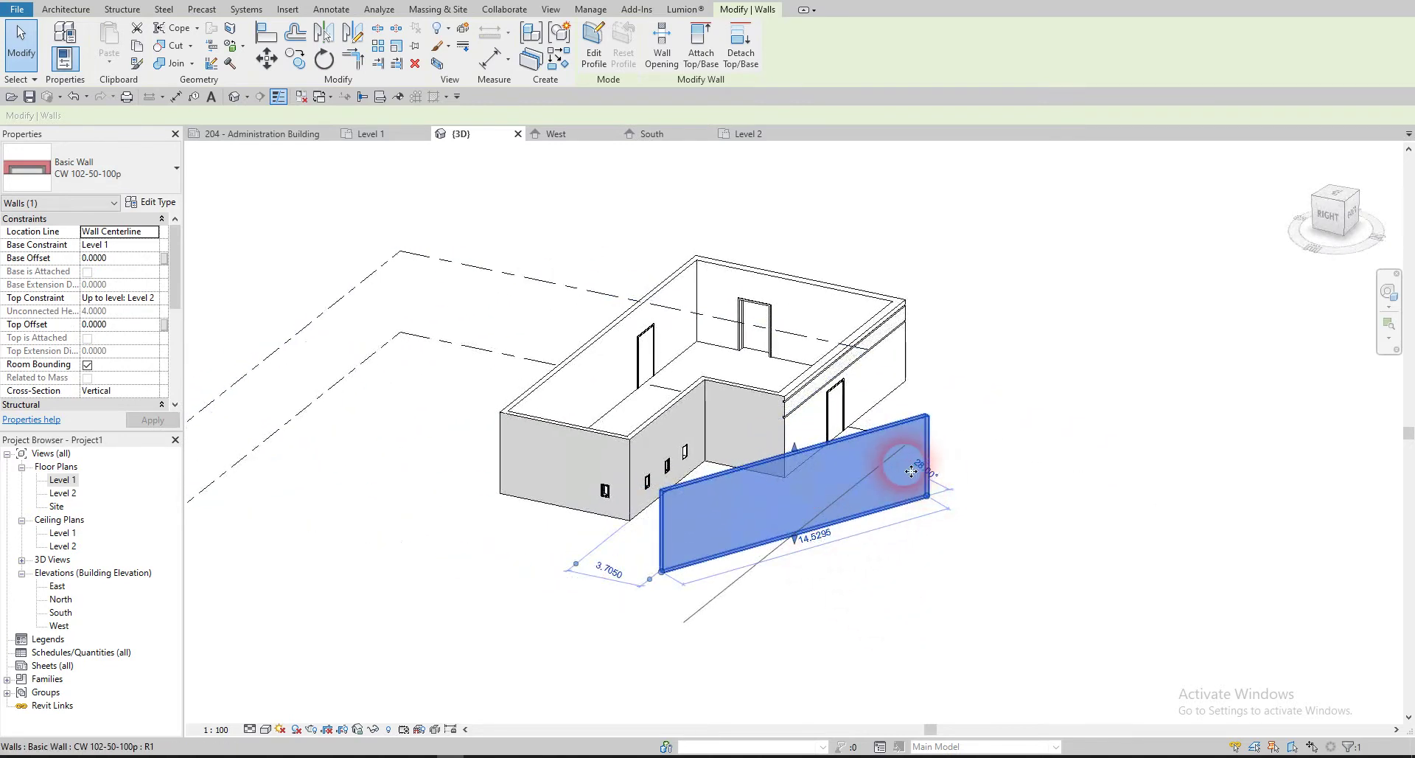
scroll(911, 470, up, 3)
key(Delete)
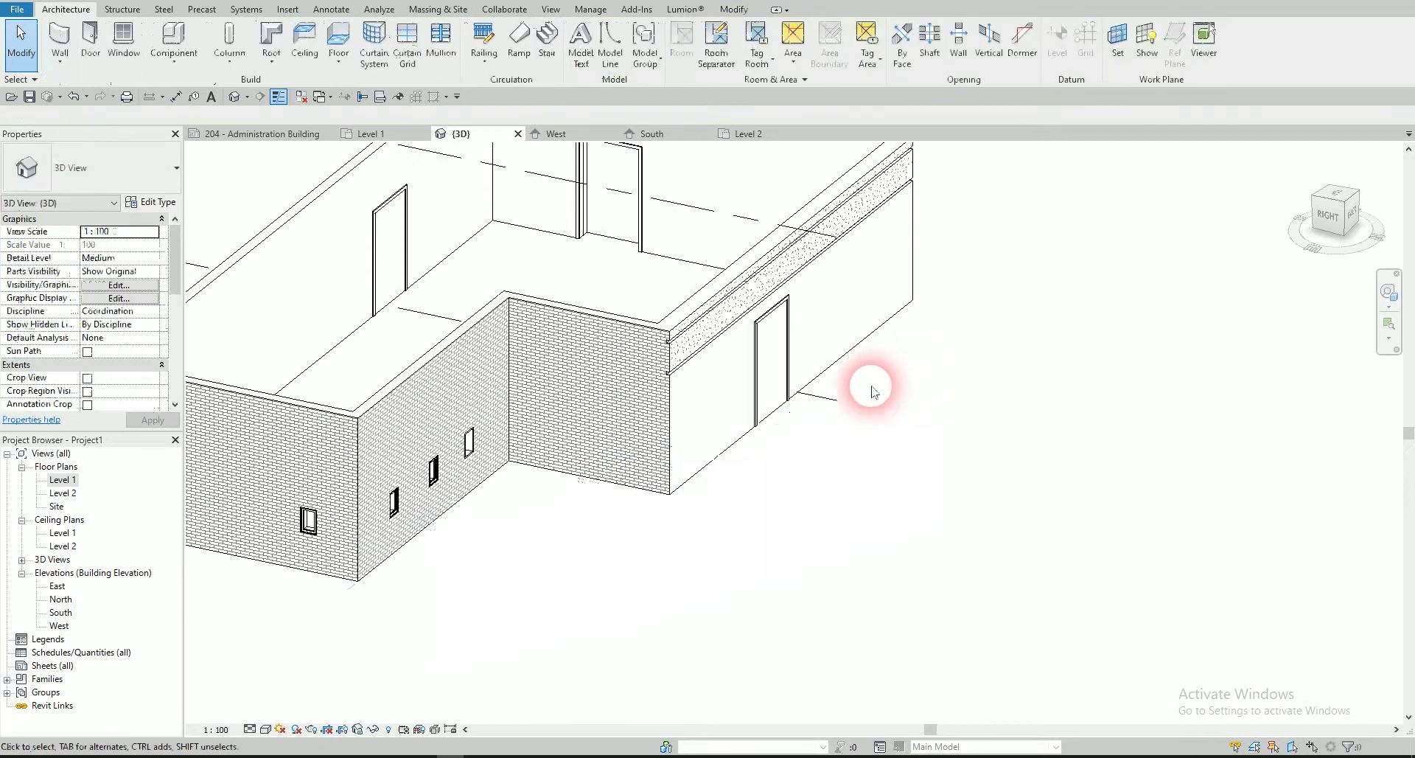
scroll(872, 391, down, 4)
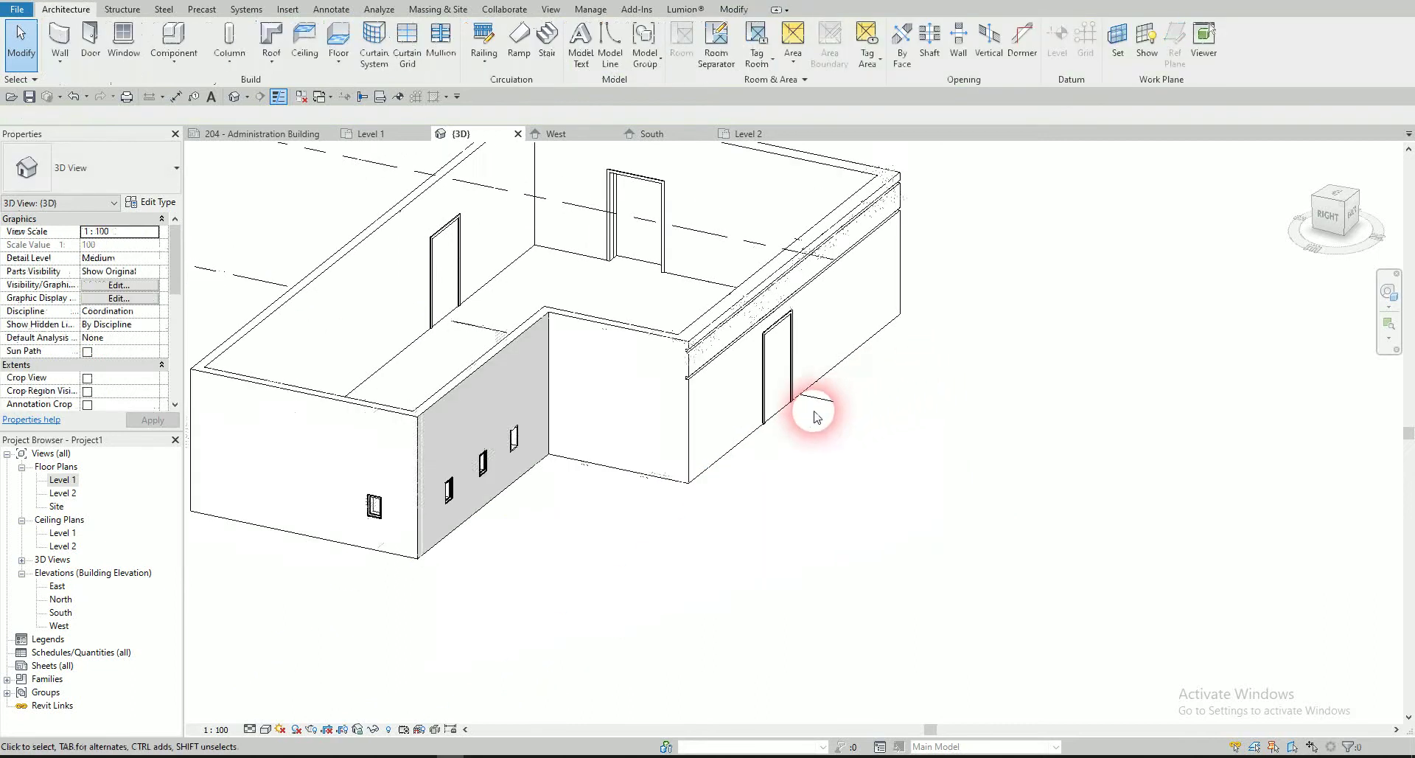
- Stretch the short wall at the building's recess outward past the corner in the 3D view, and undo the stretch
click(662, 392)
drag(721, 464, 878, 483)
click(798, 537)
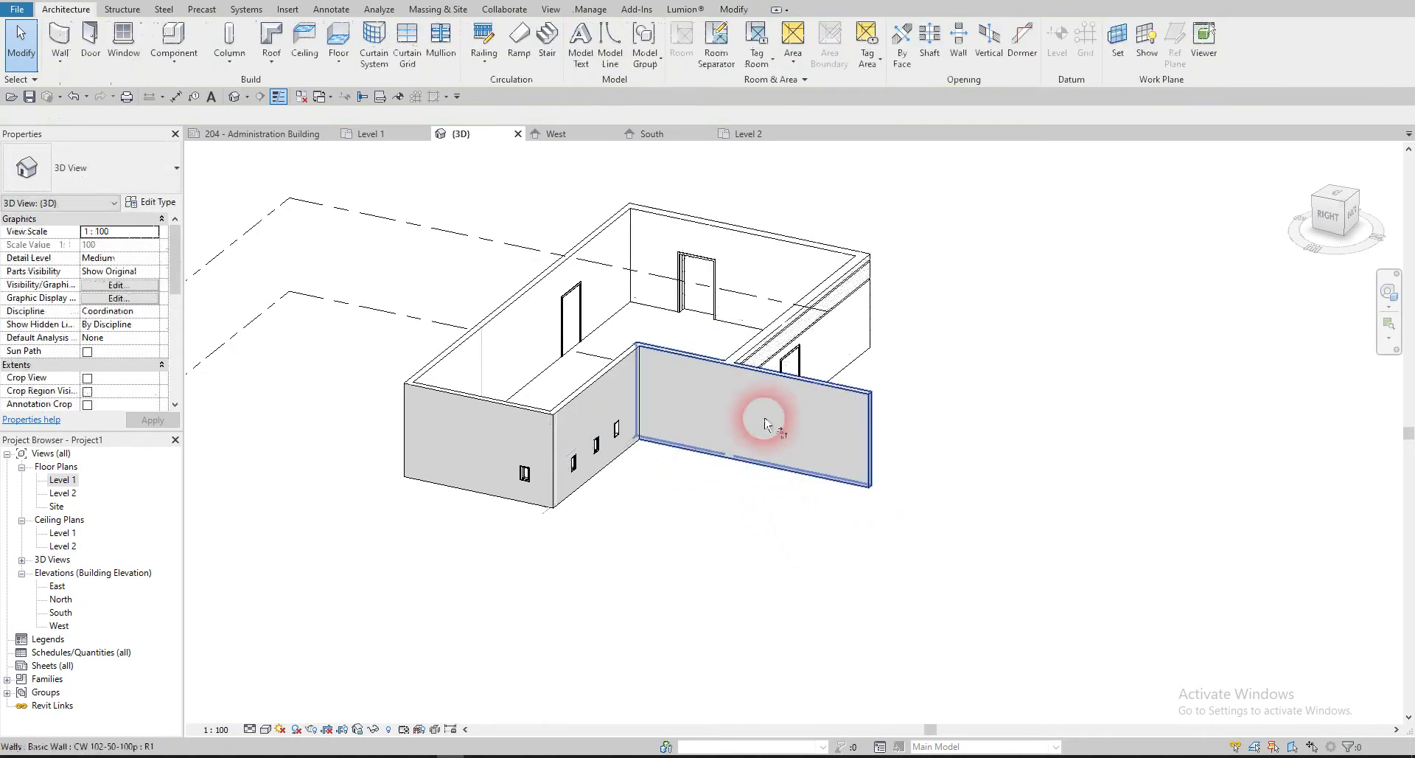
key(ctrl+z)
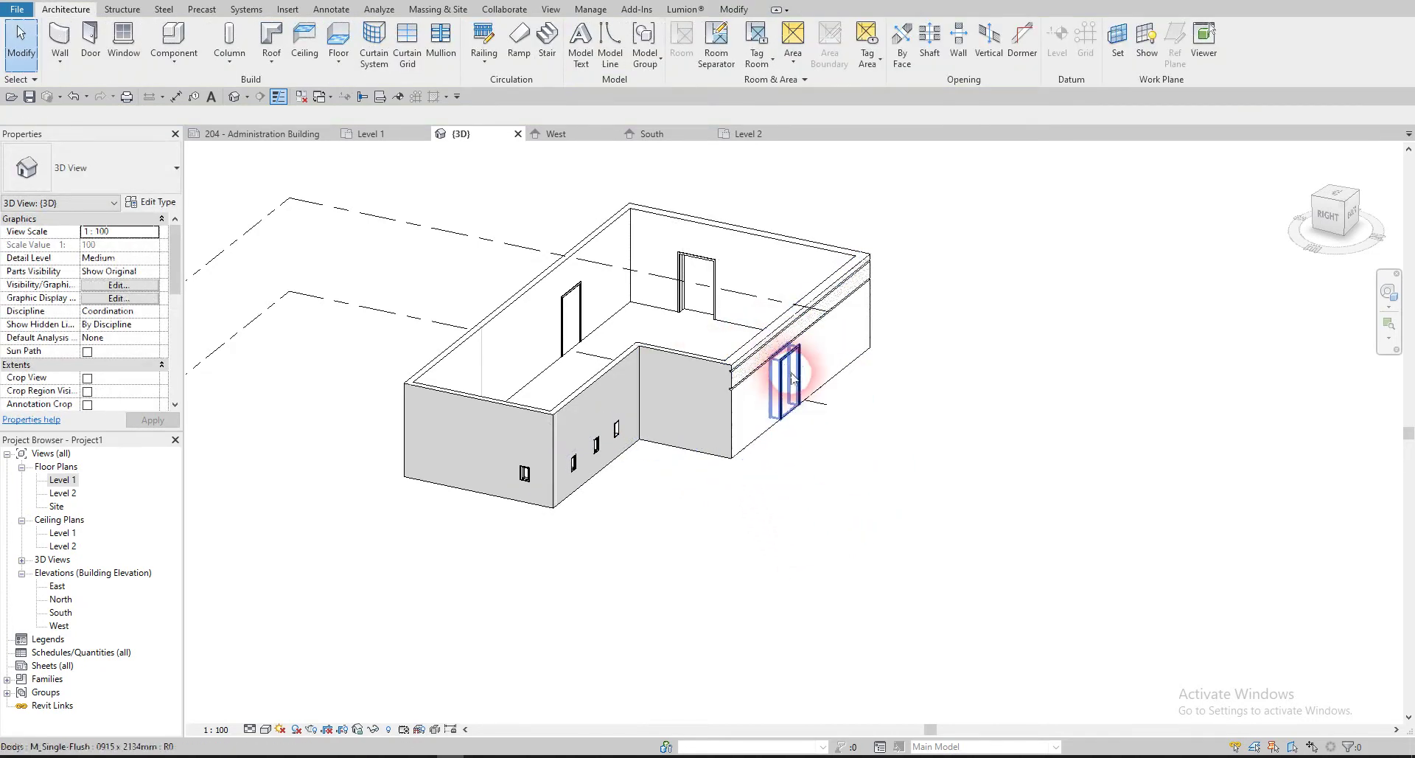
- Move the door in the rendered wall along that wall, away from the recessed corner toward the far end
click(792, 376)
click(948, 379)
shift+middle_drag(948, 379, 853, 484)
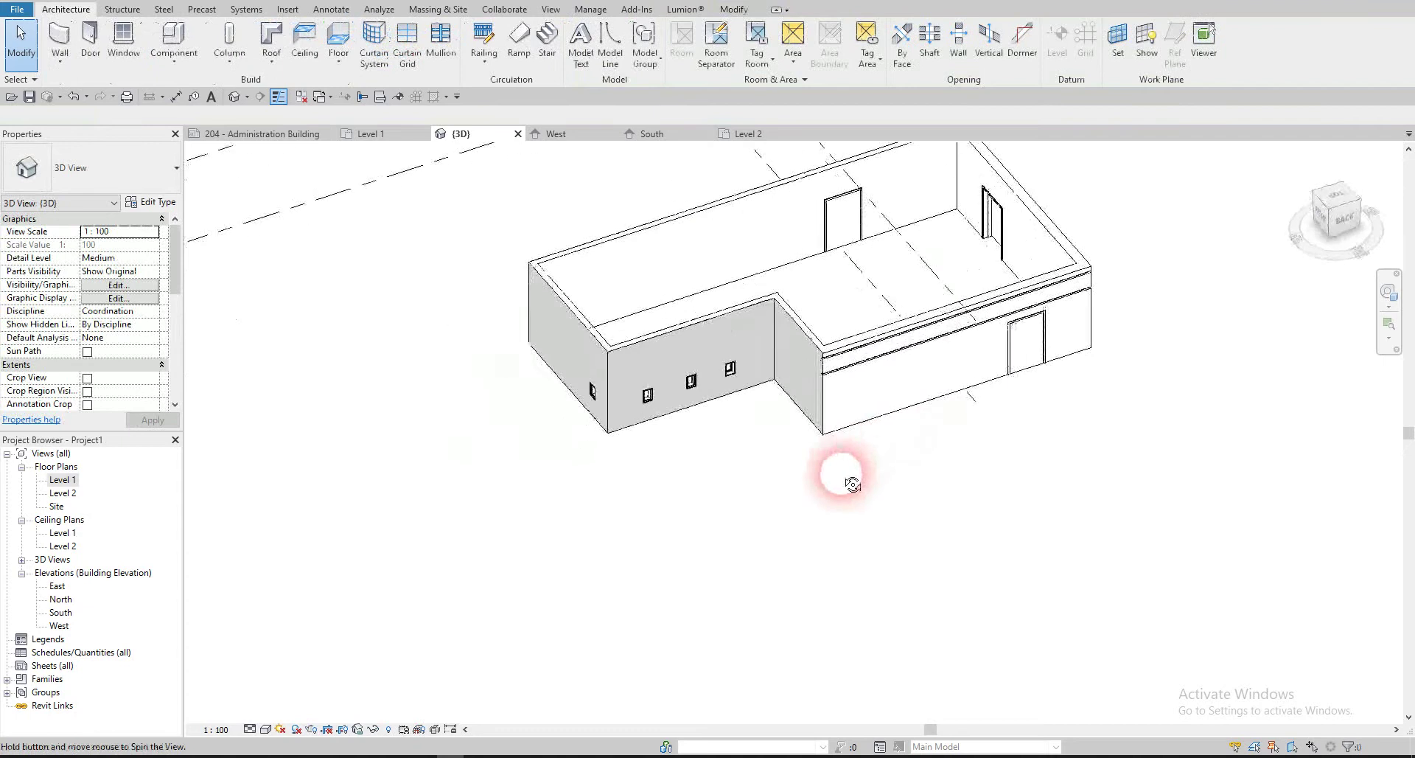
- Place an M_Desk 1525 x 762mm component inside the building on the Level 1 floor plan
double_click(64, 479)
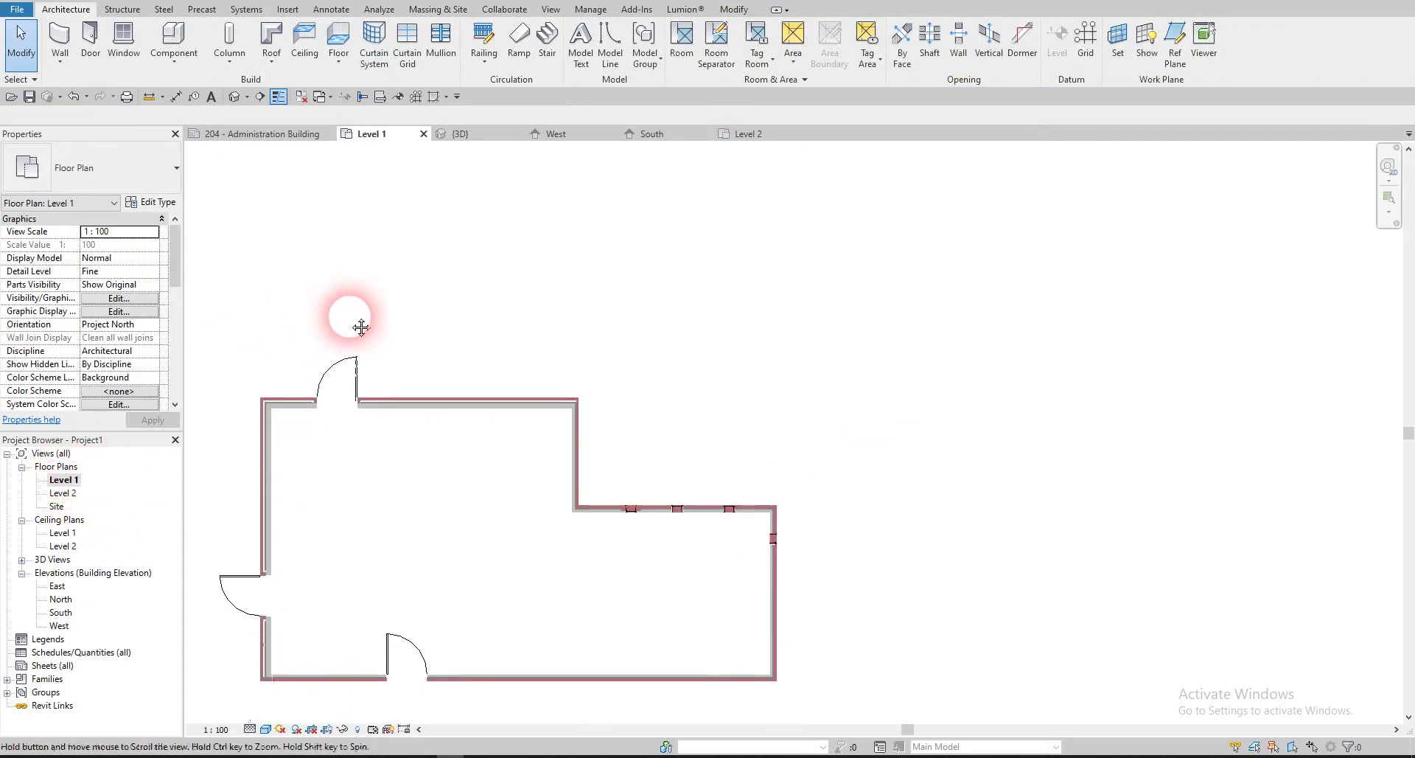
click(165, 40)
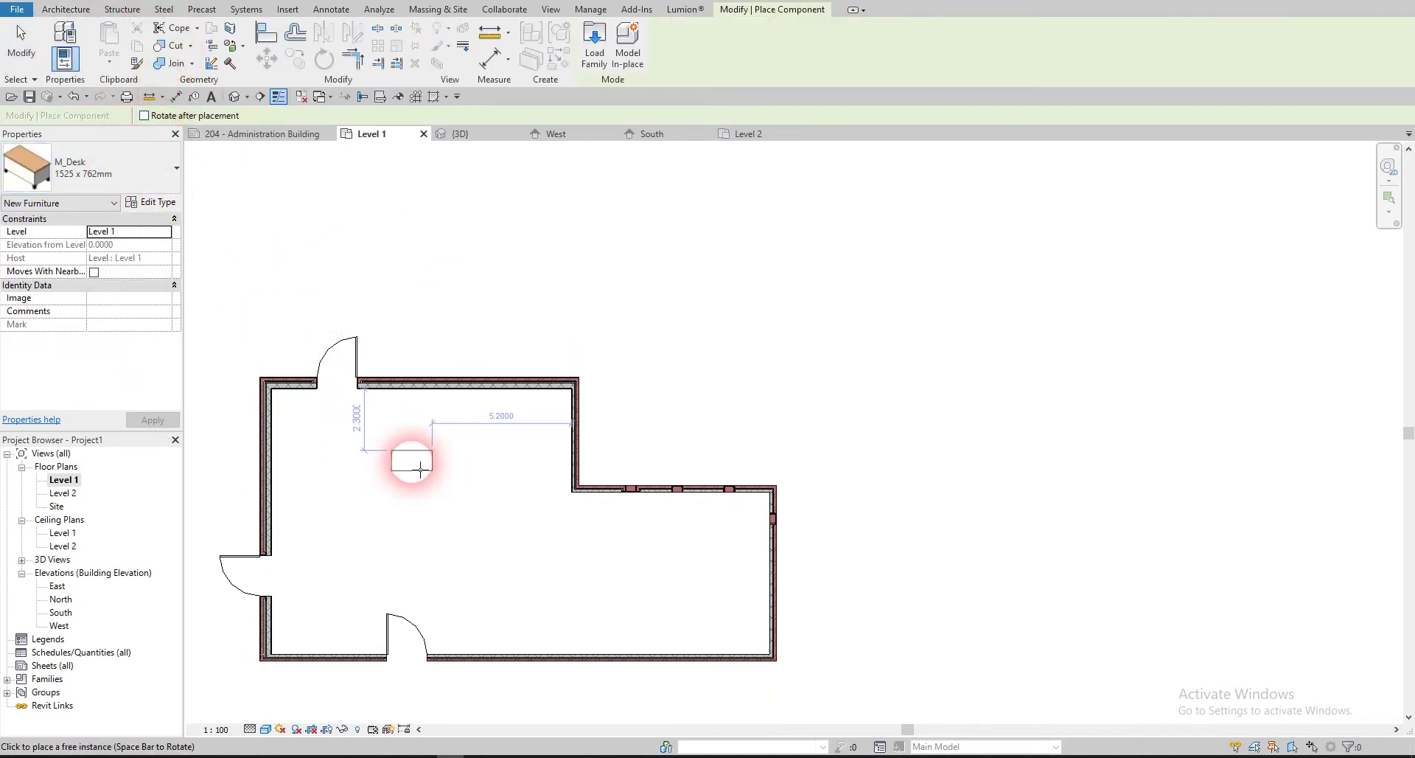
scroll(411, 458, up, 4)
click(410, 459)
scroll(488, 430, down, 4)
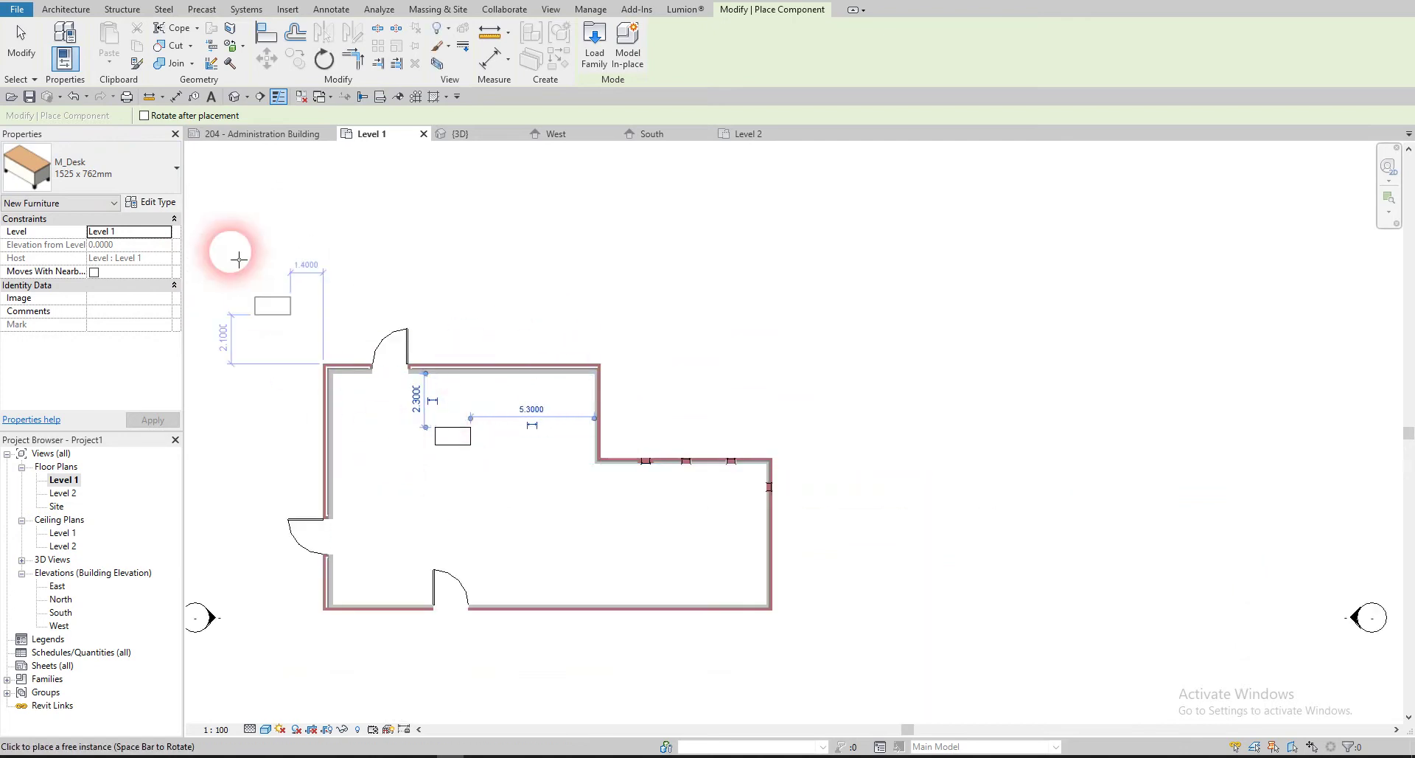
- Place three M_RPC Tree - Deciduous components of type Gray Birch - 3.1 Meters outside the building, beyond the upper wall
click(111, 168)
scroll(73, 317, down, 3)
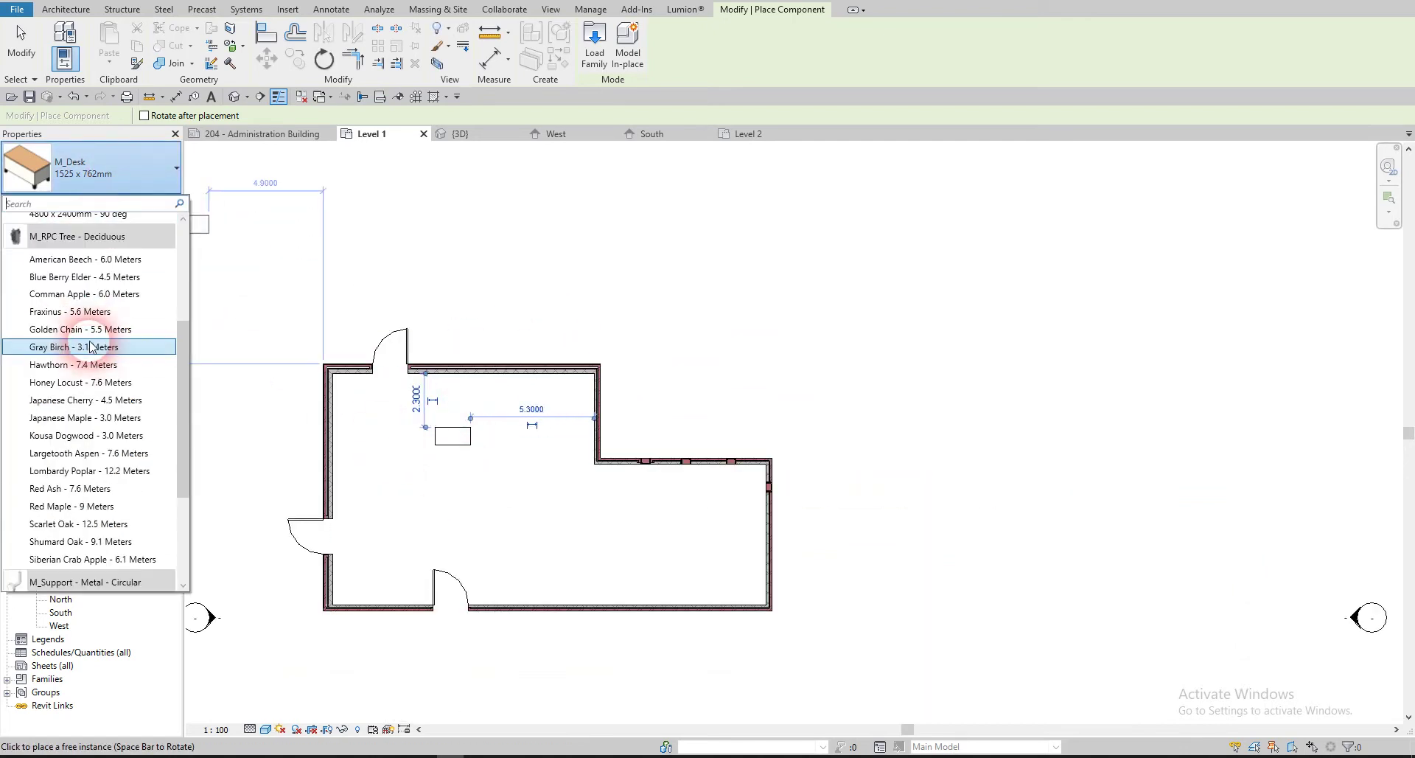
click(77, 355)
click(507, 256)
click(627, 255)
click(547, 296)
scroll(121, 368, down, 5)
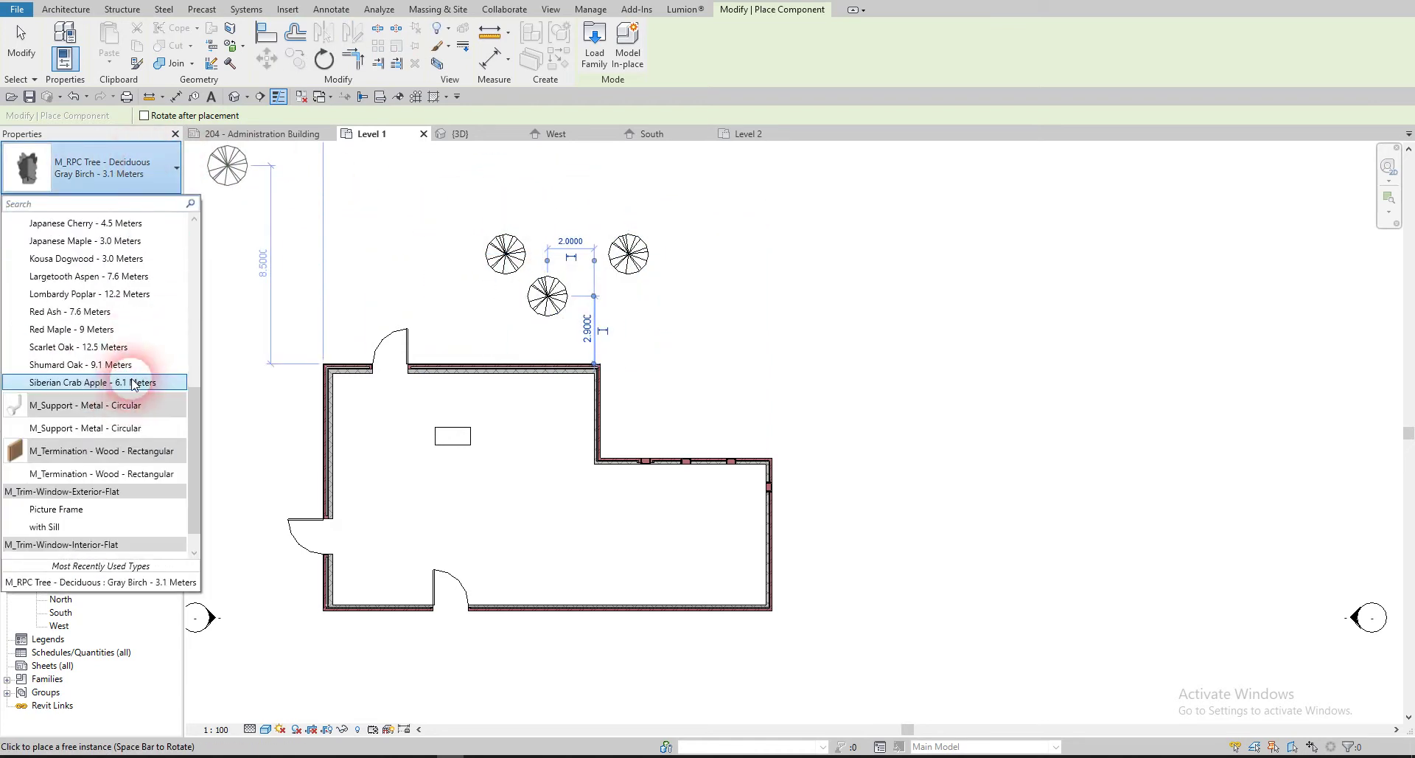
scroll(96, 468, up, 3)
scroll(87, 409, up, 5)
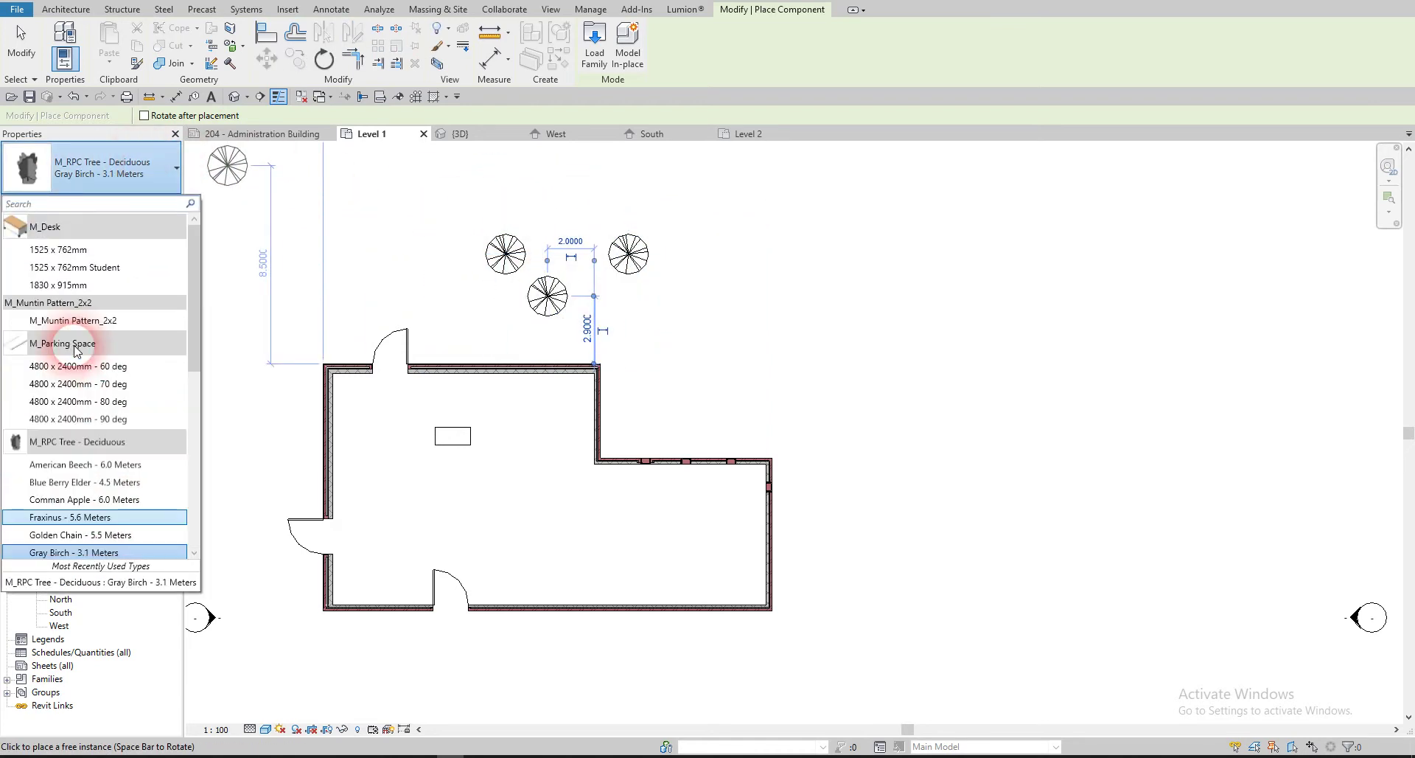
click(77, 401)
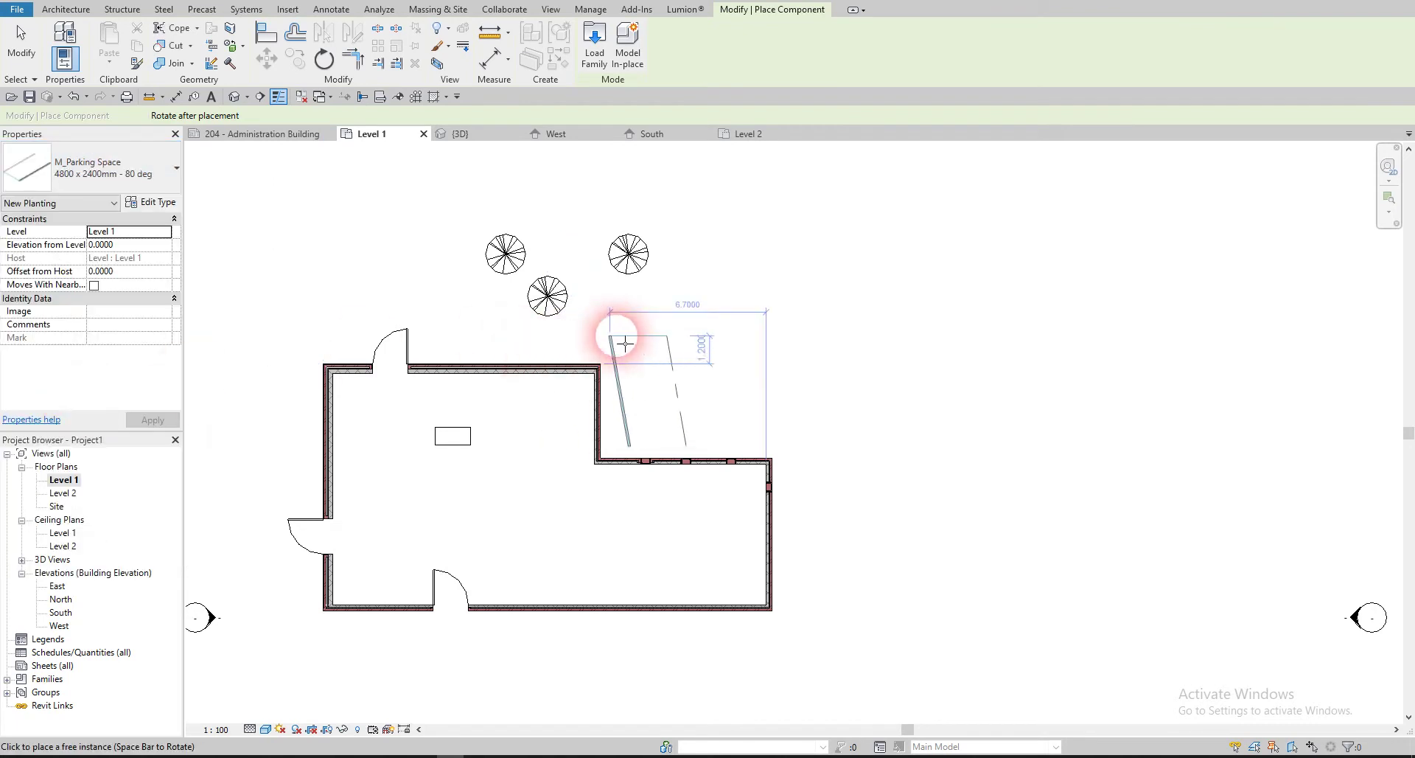
key(Escape)
key(Escape)
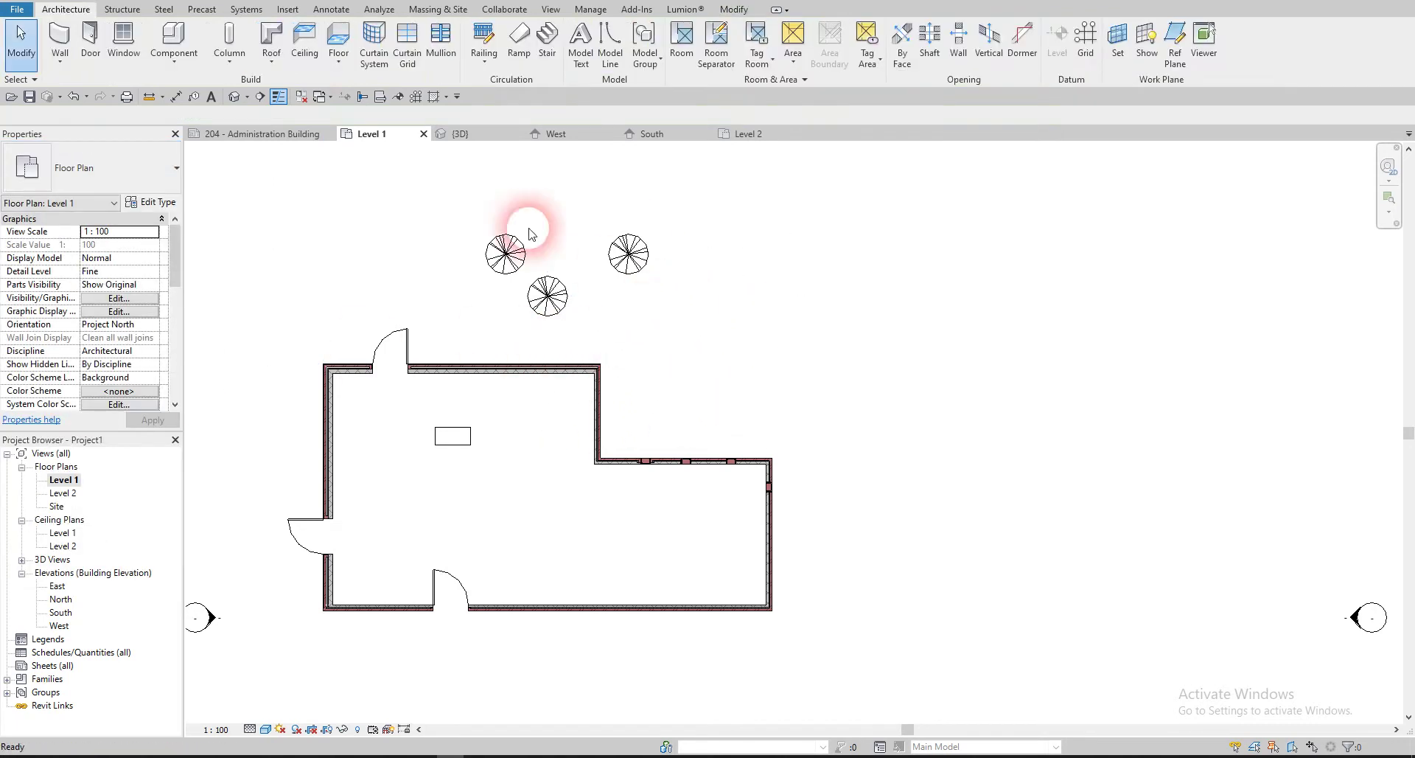
- Examine the placed desk and the birch trees in the 3D view
click(235, 96)
shift+middle_drag(587, 362, 707, 435)
scroll(429, 432, up, 8)
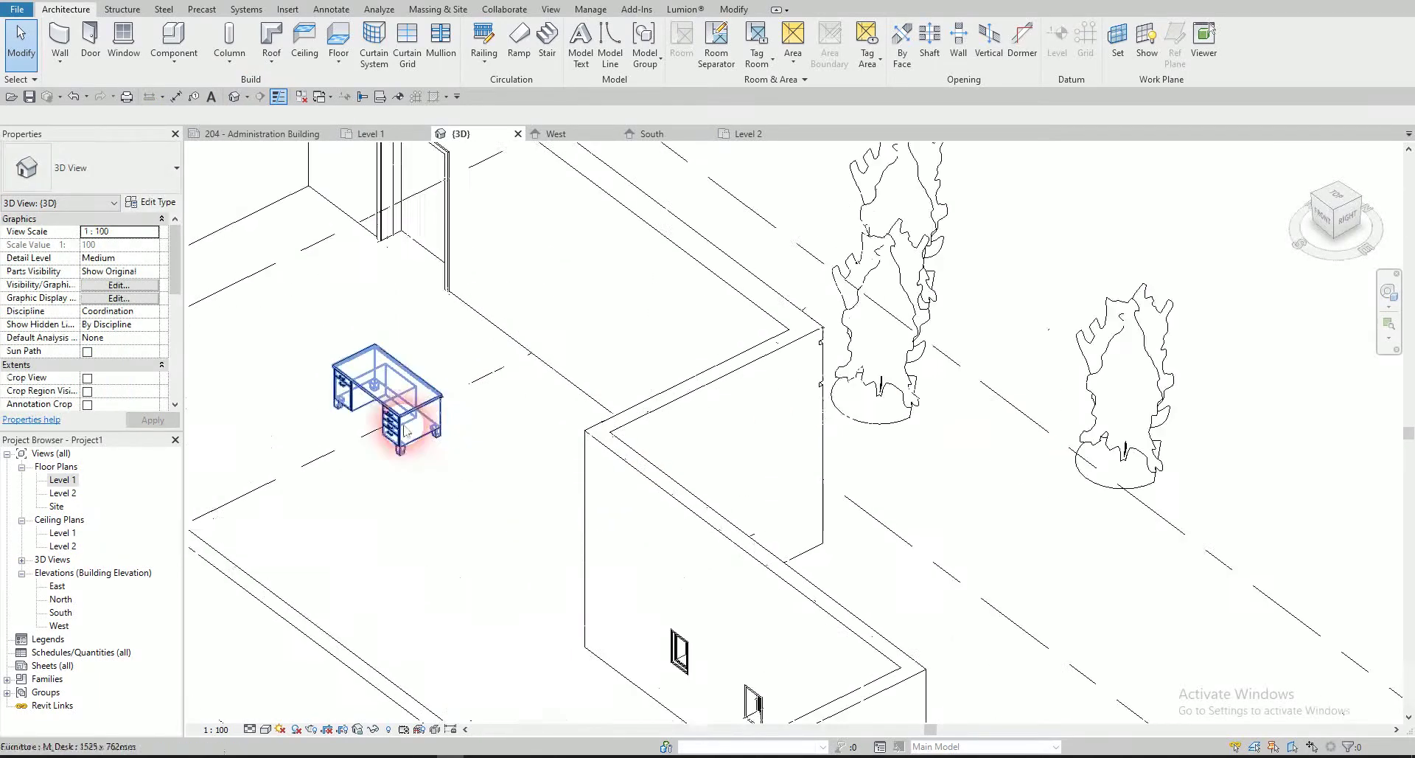
scroll(615, 475, down, 5)
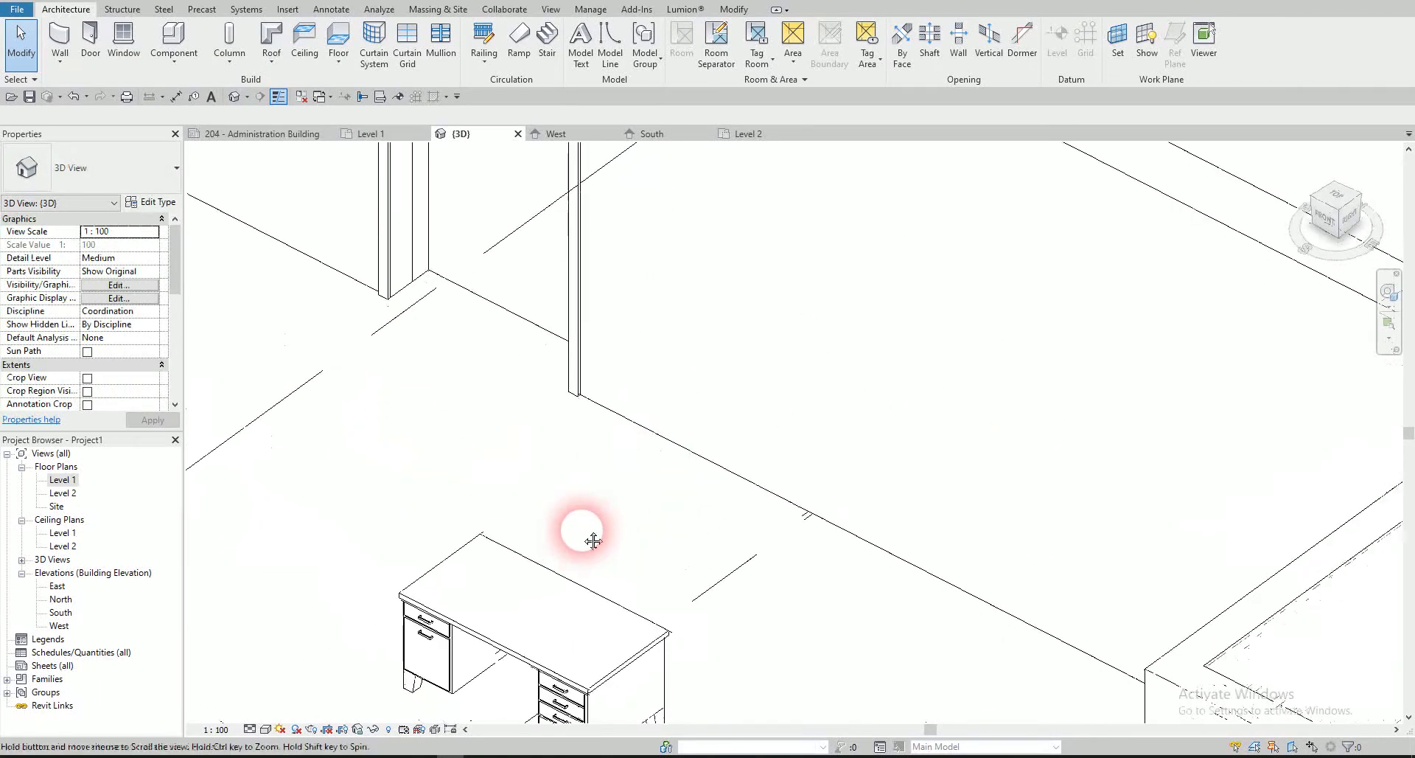
click(599, 487)
scroll(598, 487, down, 5)
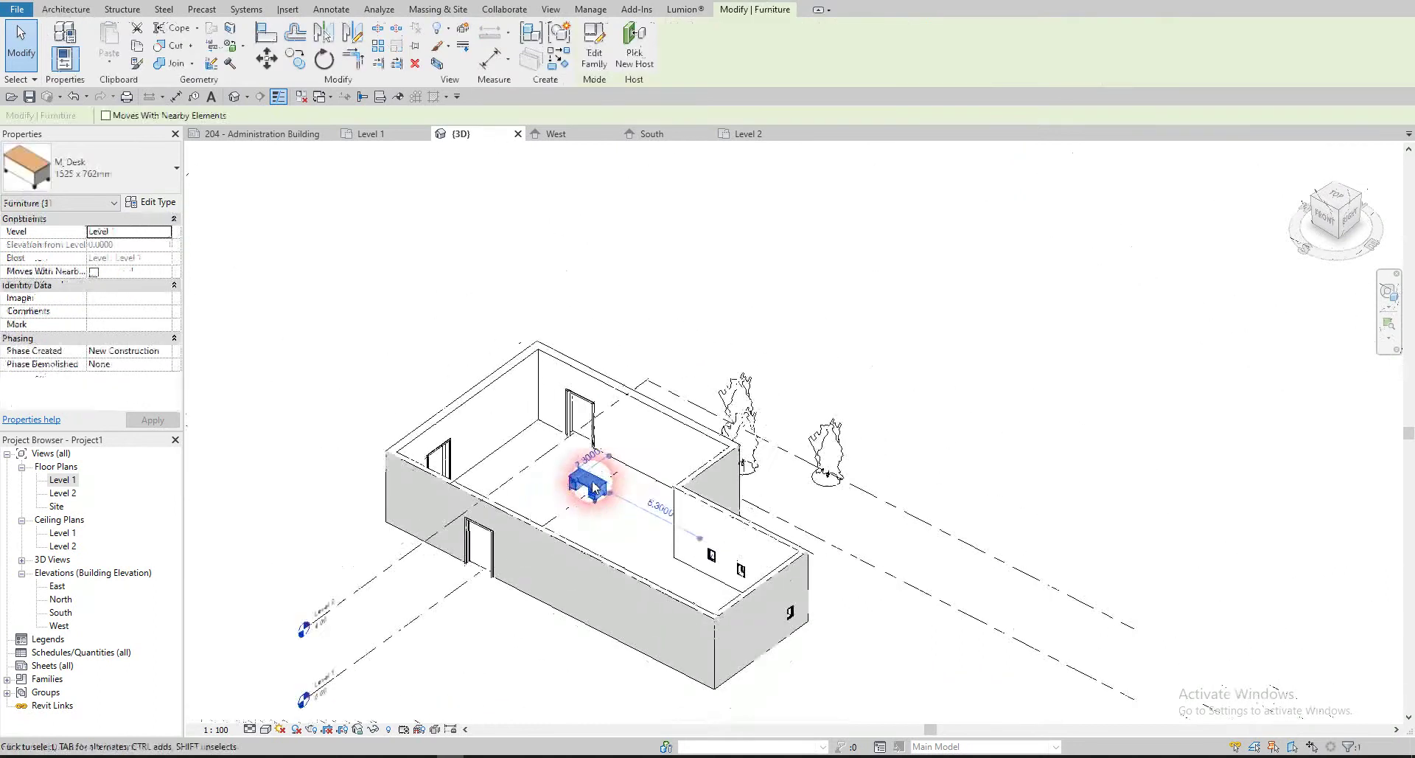
click(887, 344)
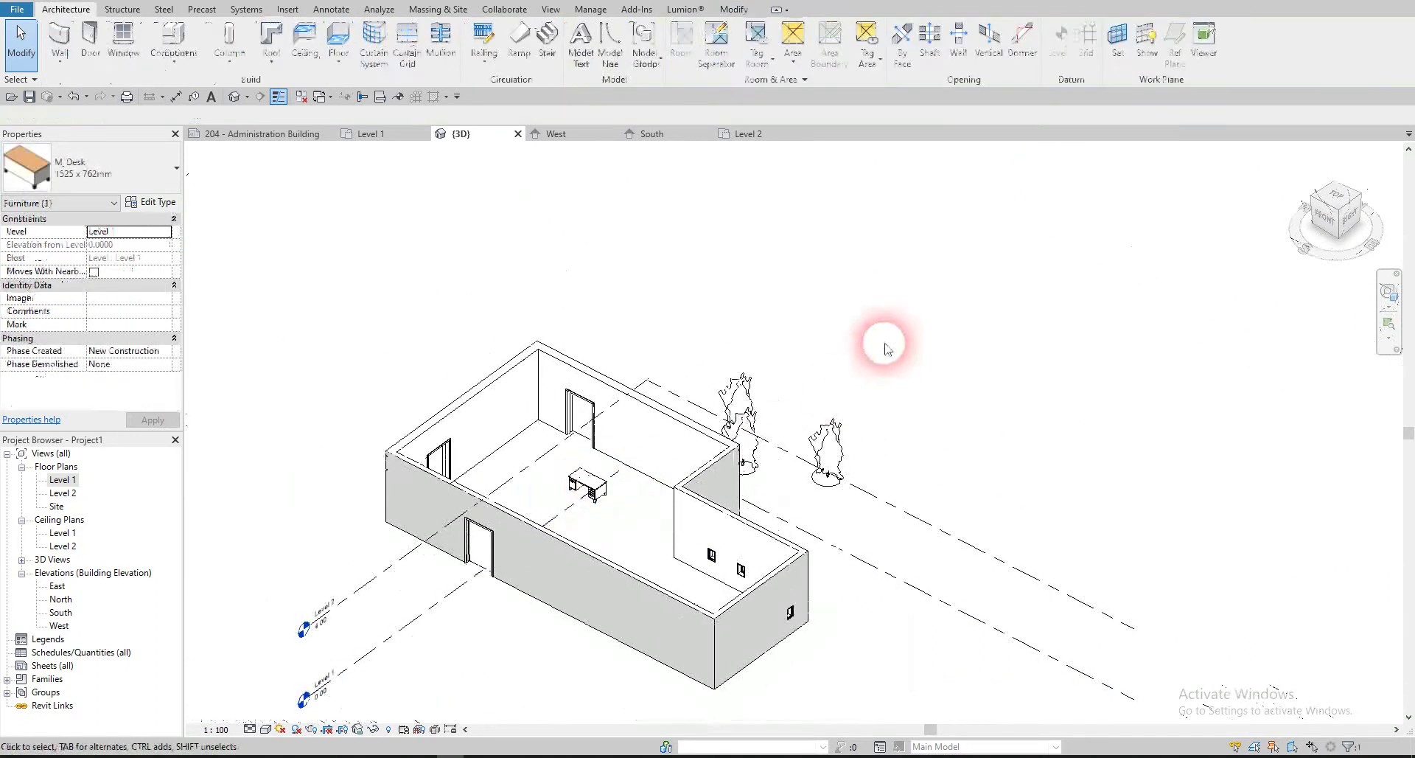
- Return to the Level 1 floor plan and delete the desk inside the building
double_click(62, 480)
click(457, 443)
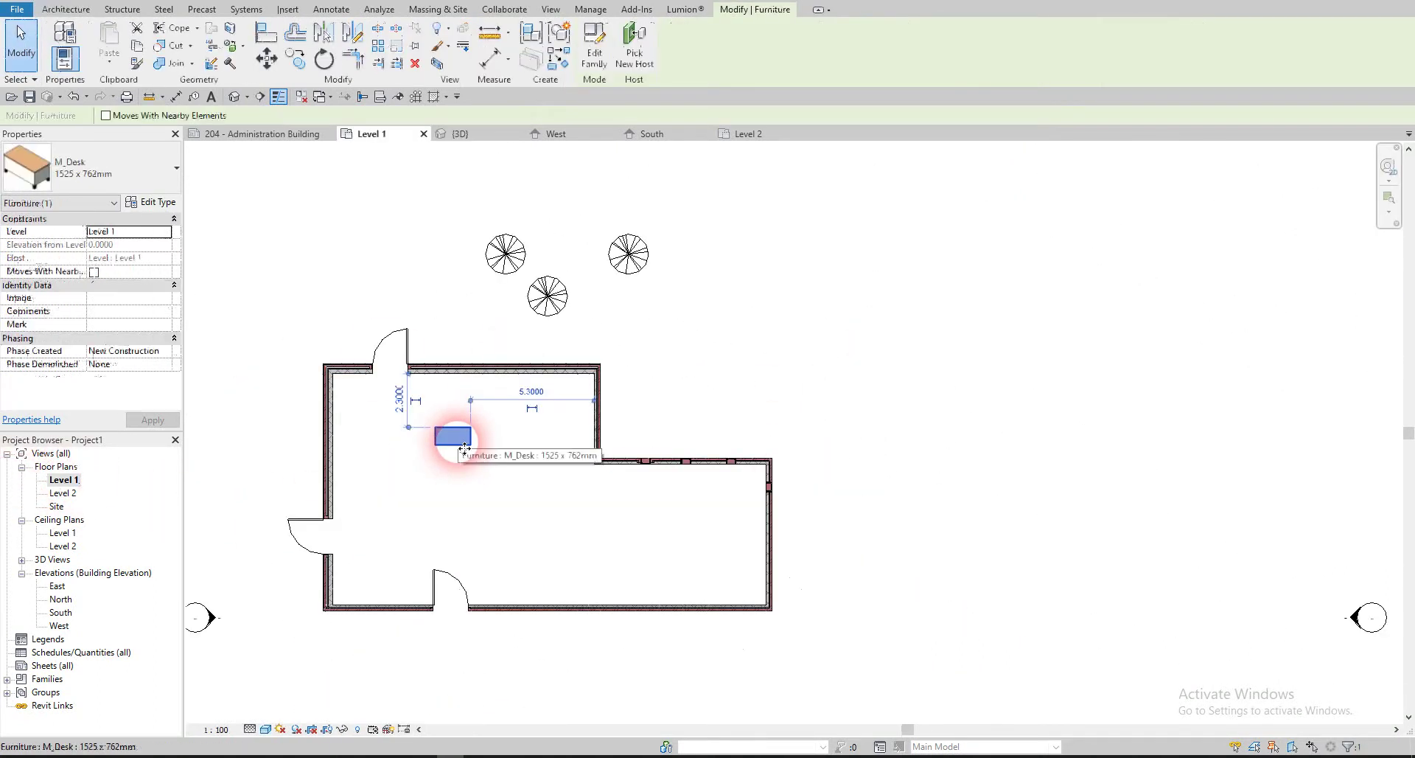
scroll(501, 422, up, 3)
click(498, 426)
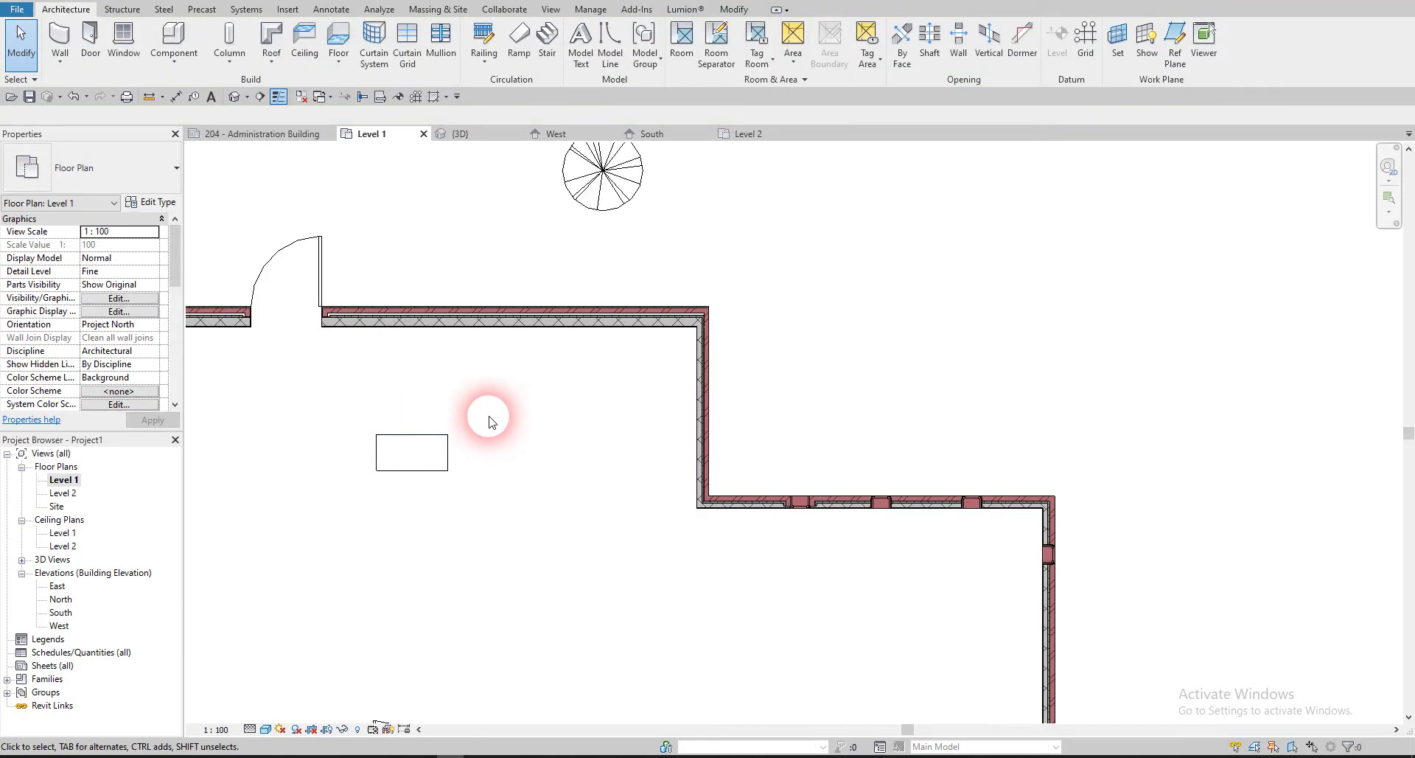
click(413, 442)
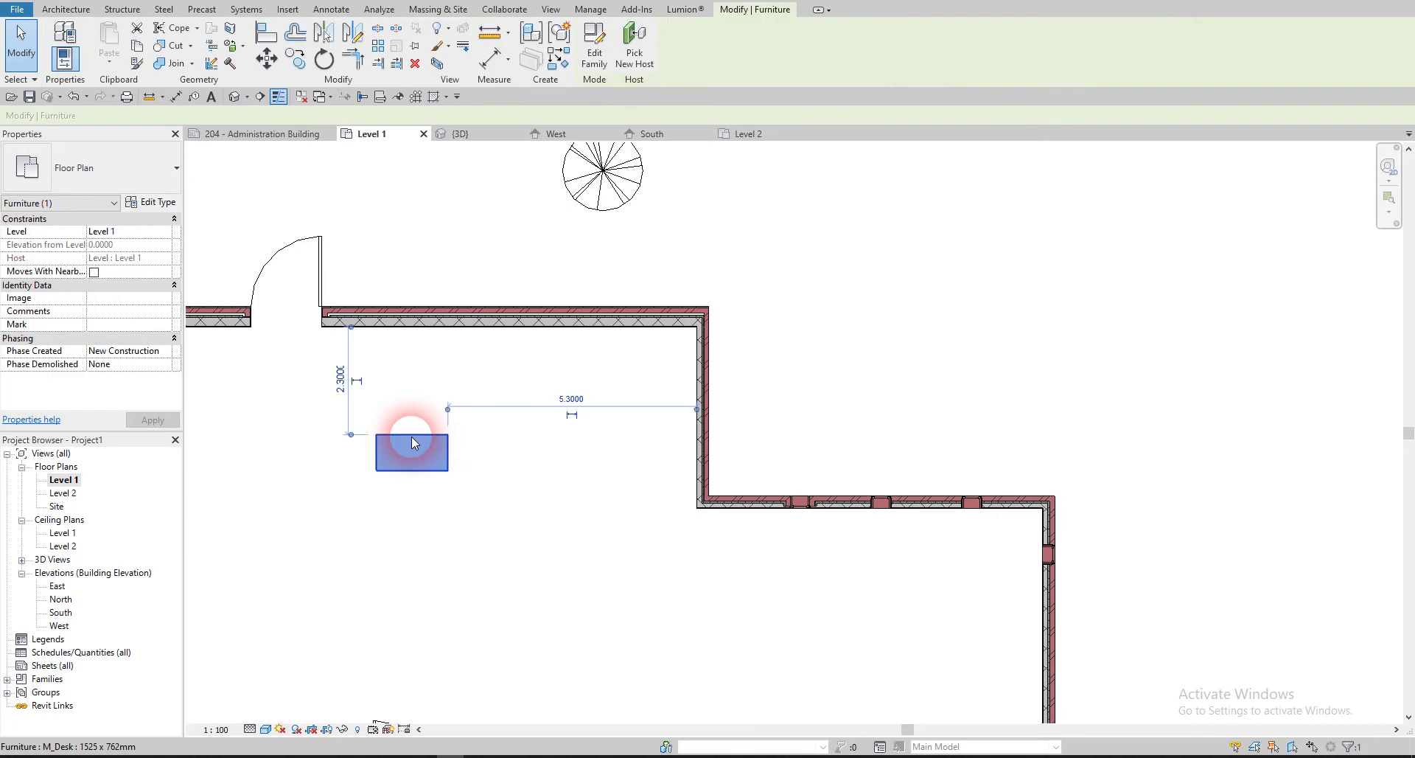
click(479, 411)
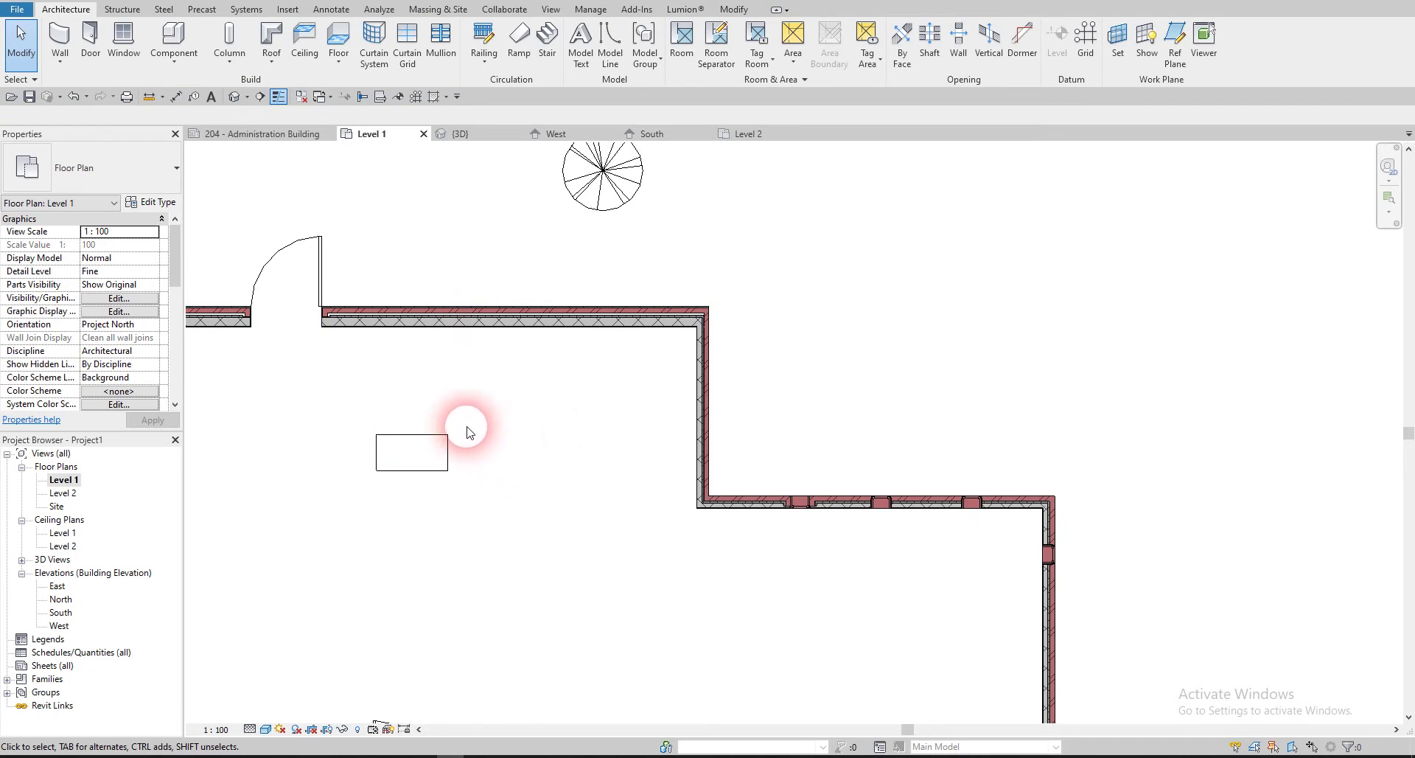
scroll(468, 431, down, 3)
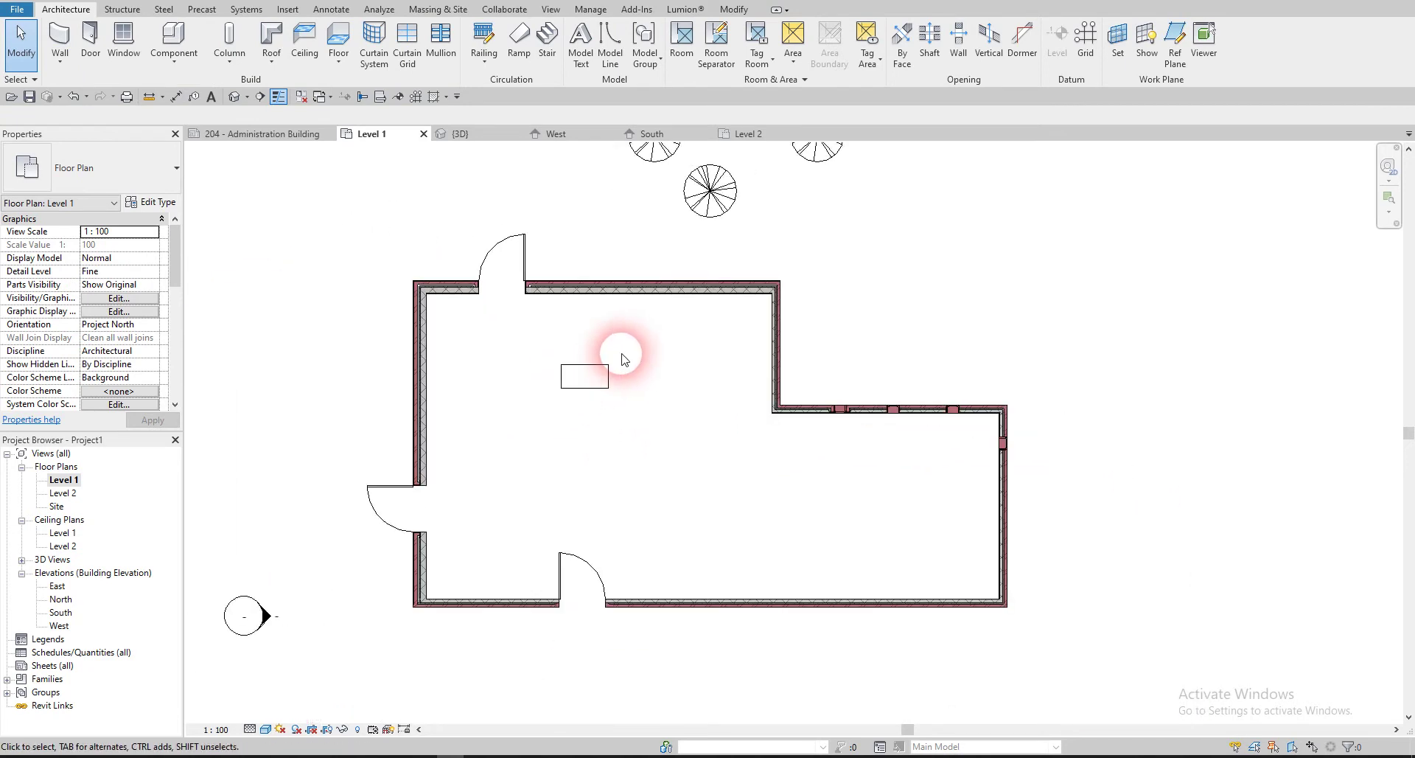
click(600, 368)
key(Delete)
- Move the birch tree farthest from the other two horizontally toward them on the Level 1 plan
middle_drag(658, 201, 630, 310)
drag(783, 243, 684, 243)
click(764, 285)
click(430, 256)
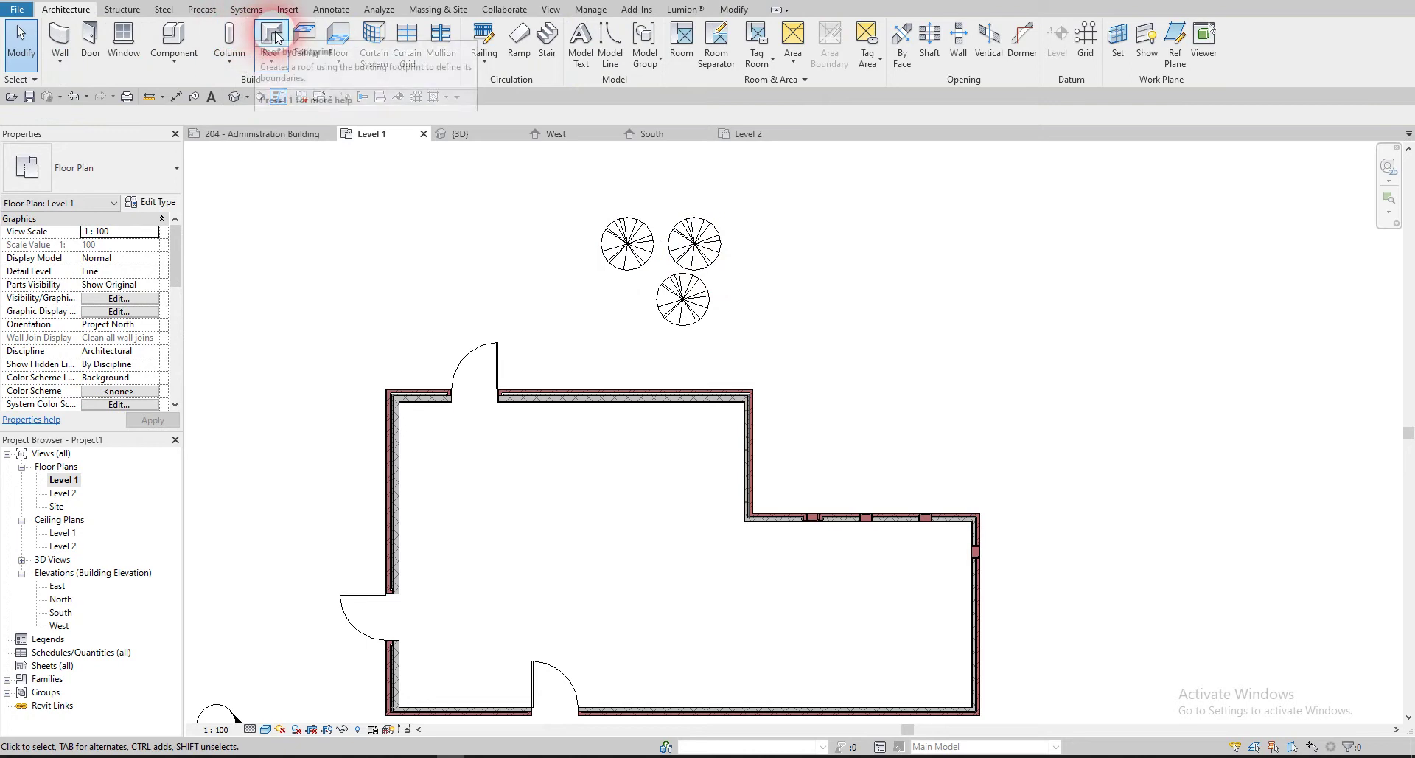
- Place two UC305x305x97 structural columns inside the building below the upper wall, unconnected at 2.5 m, using Height for the second
click(231, 31)
click(66, 8)
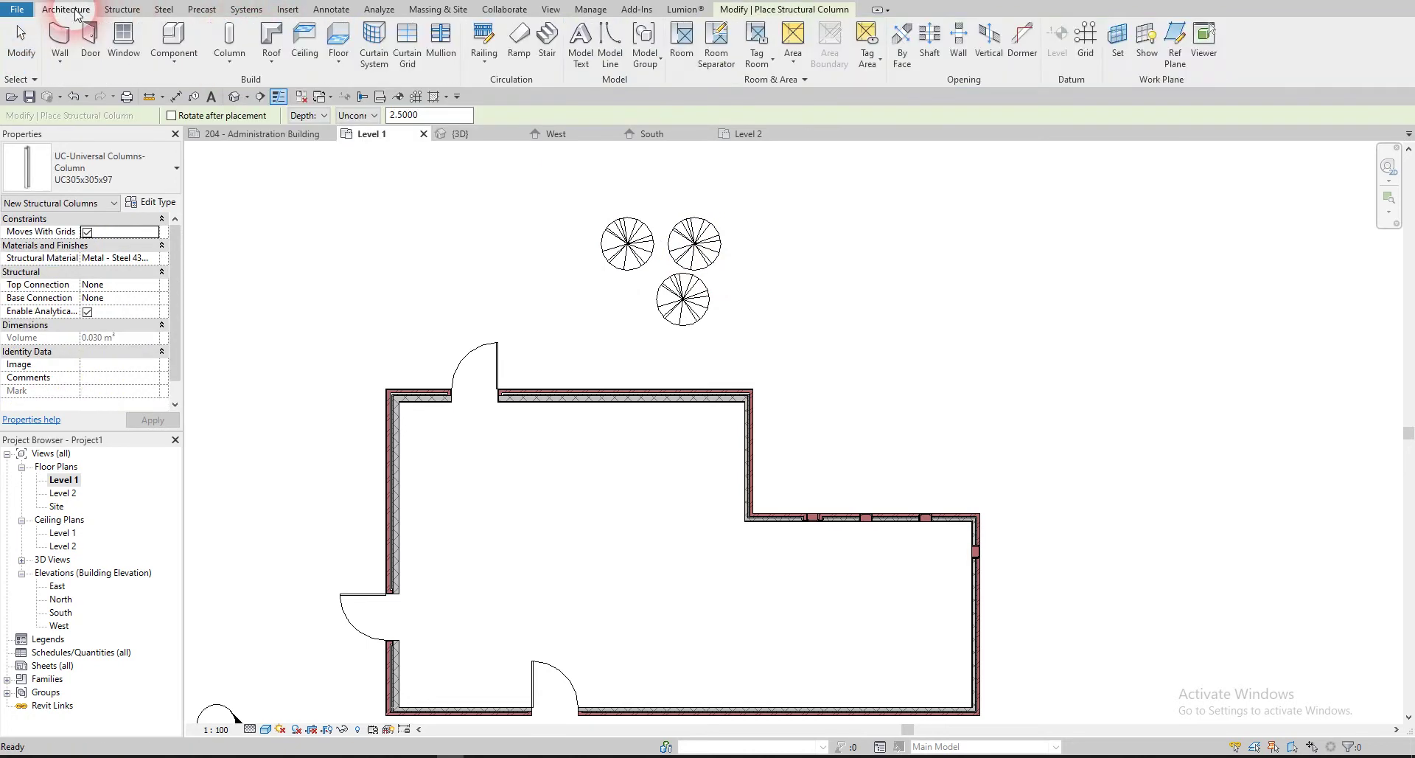
click(229, 65)
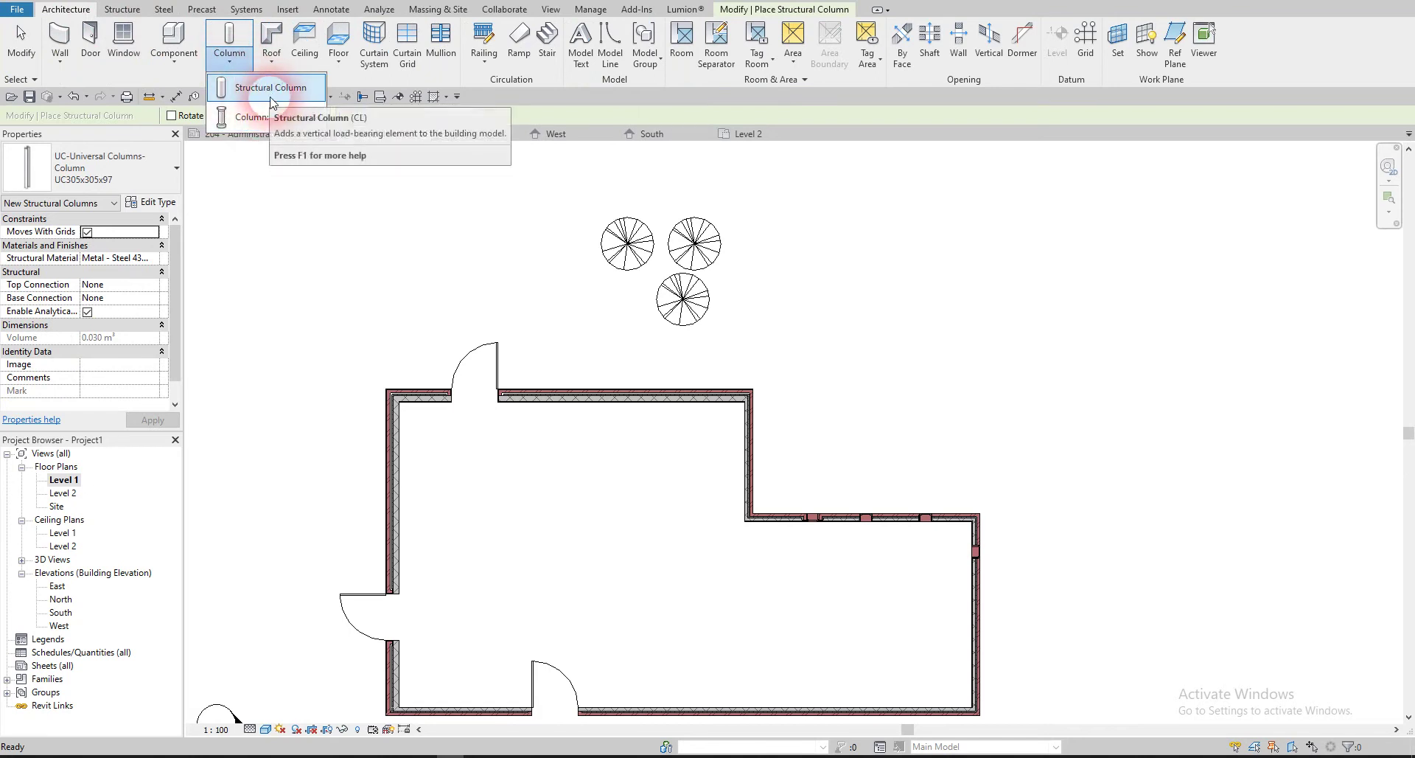
click(271, 96)
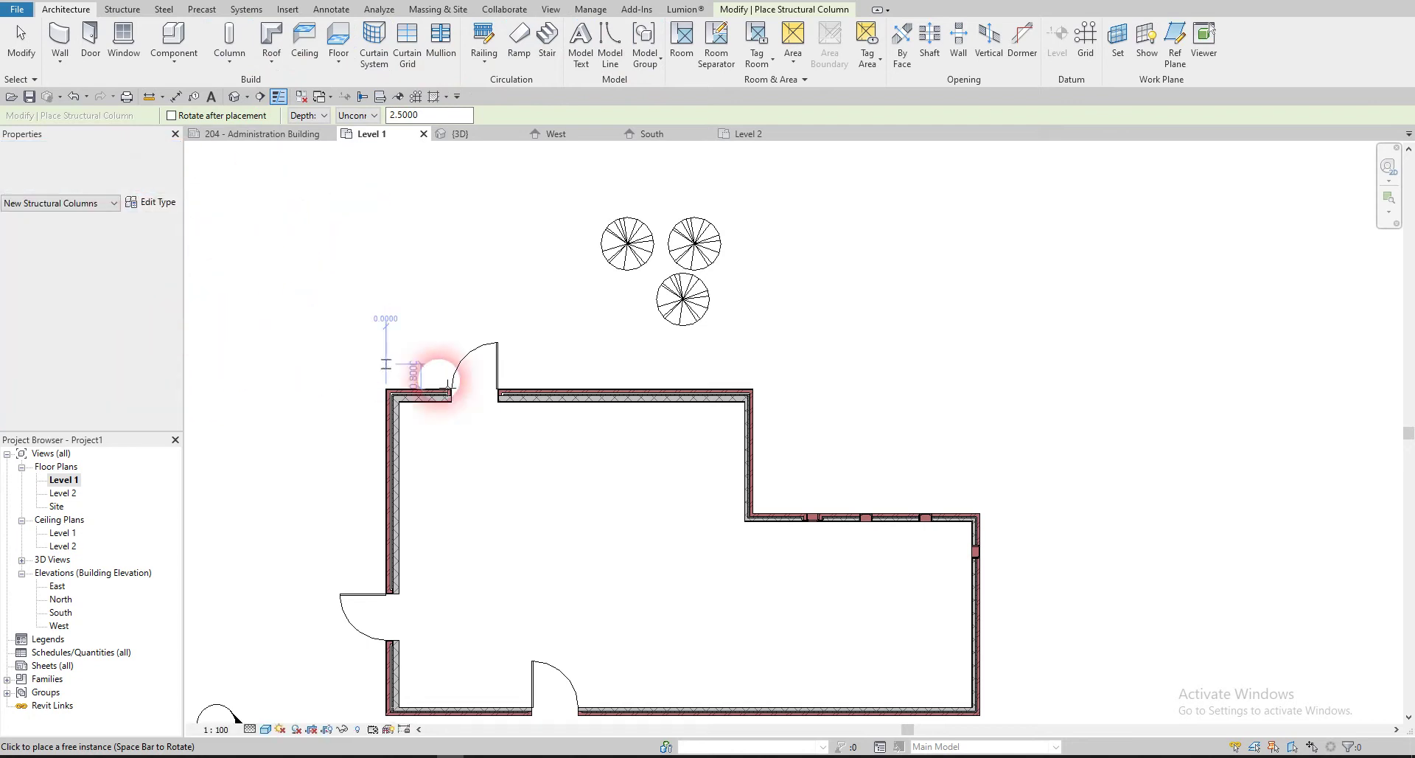
scroll(532, 442, up, 3)
click(537, 443)
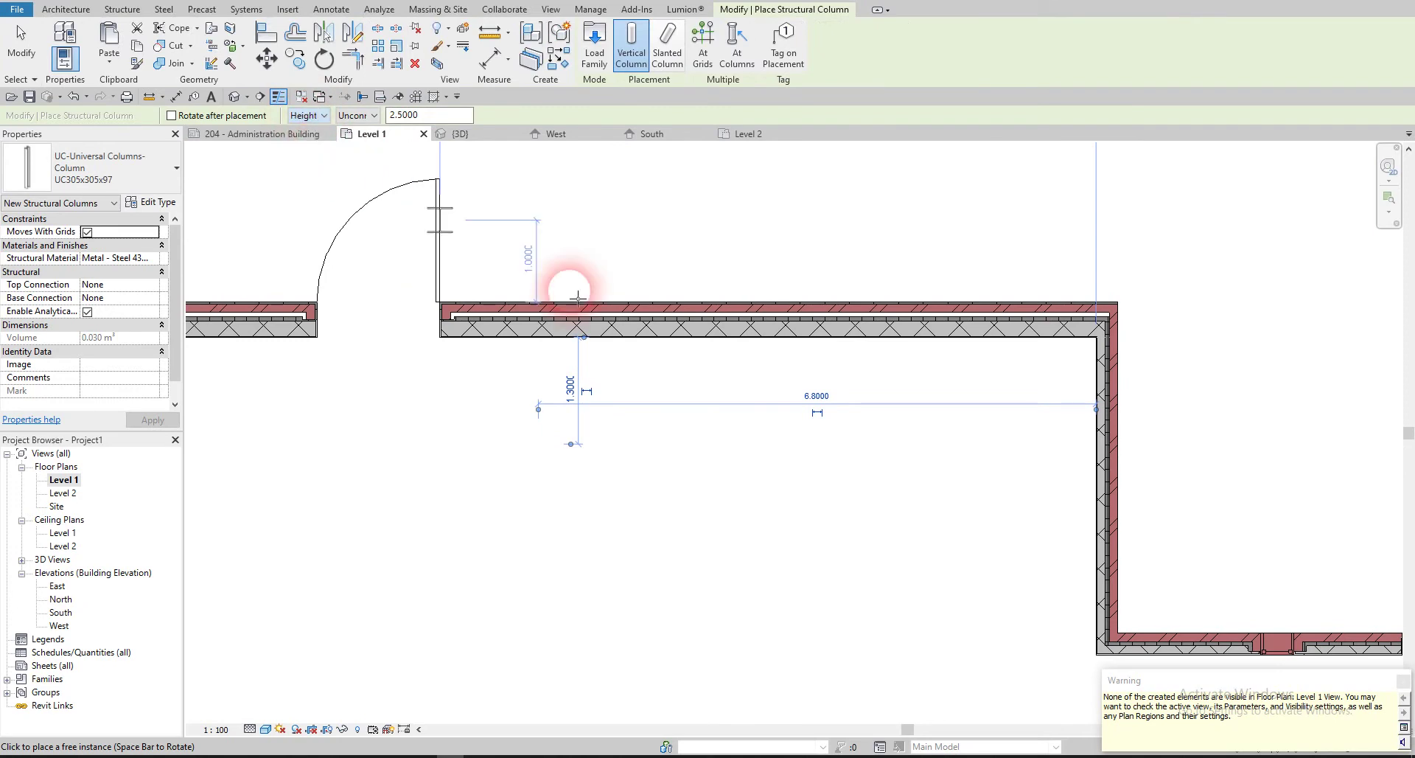
click(767, 419)
key(Escape)
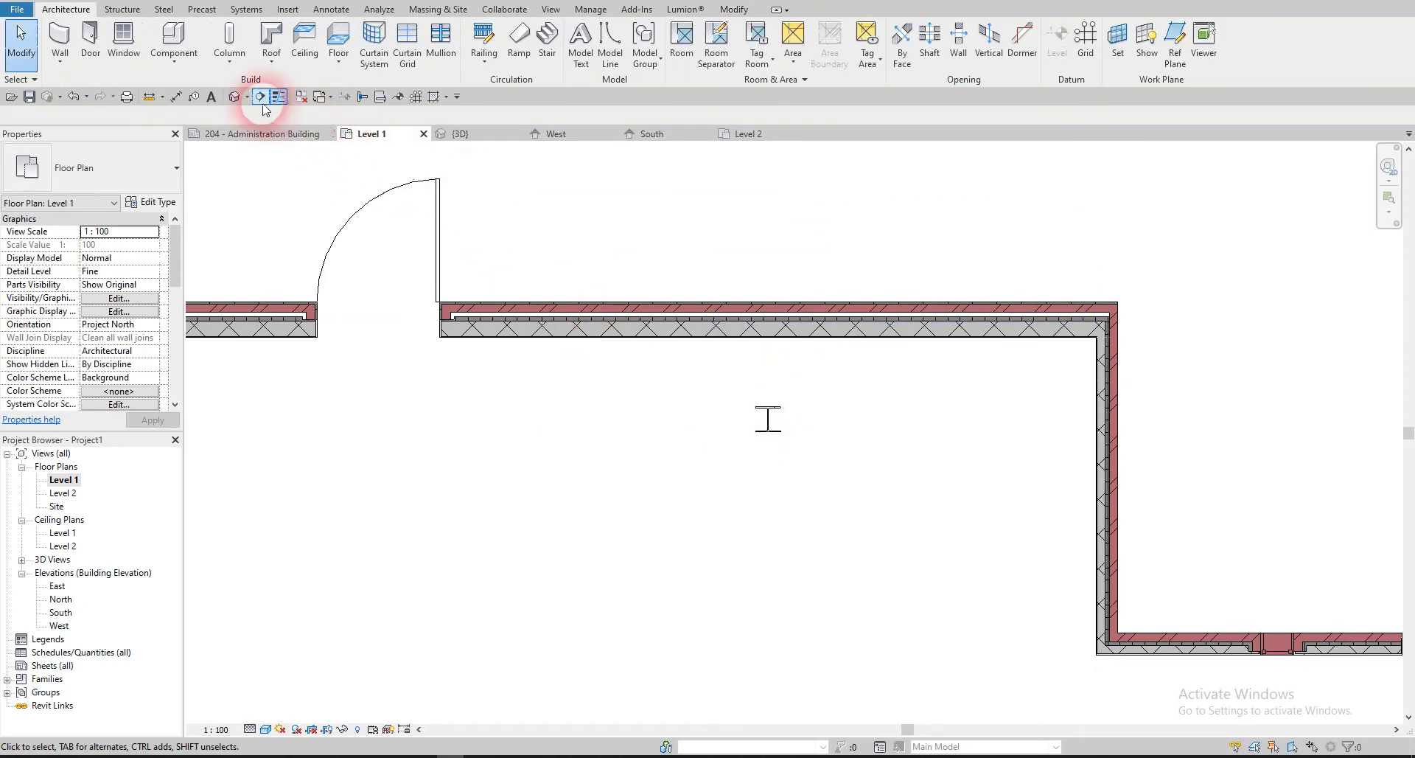
- Inspect the two steel columns in the 3D view and delete them
click(233, 96)
shift+middle_drag(597, 416, 639, 588)
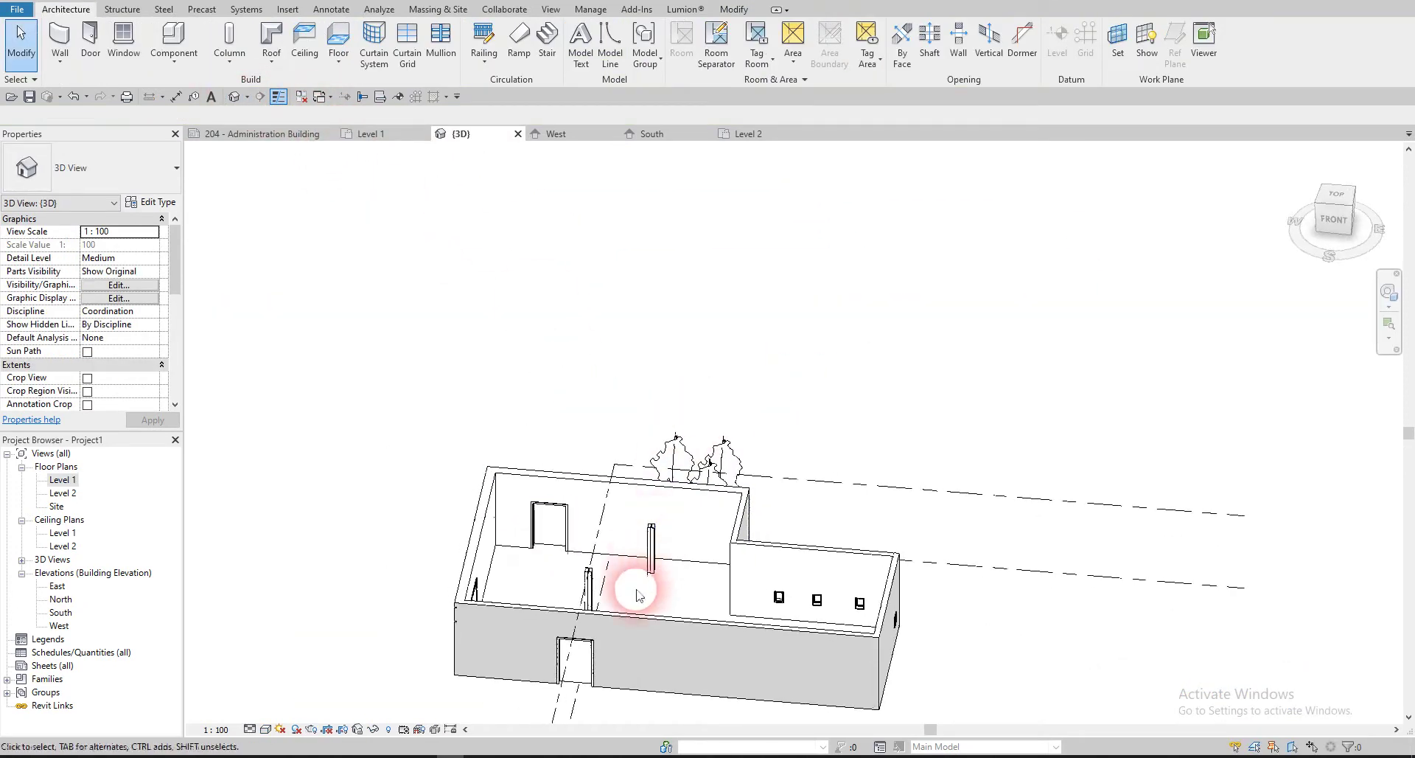
scroll(648, 515, up, 6)
click(668, 523)
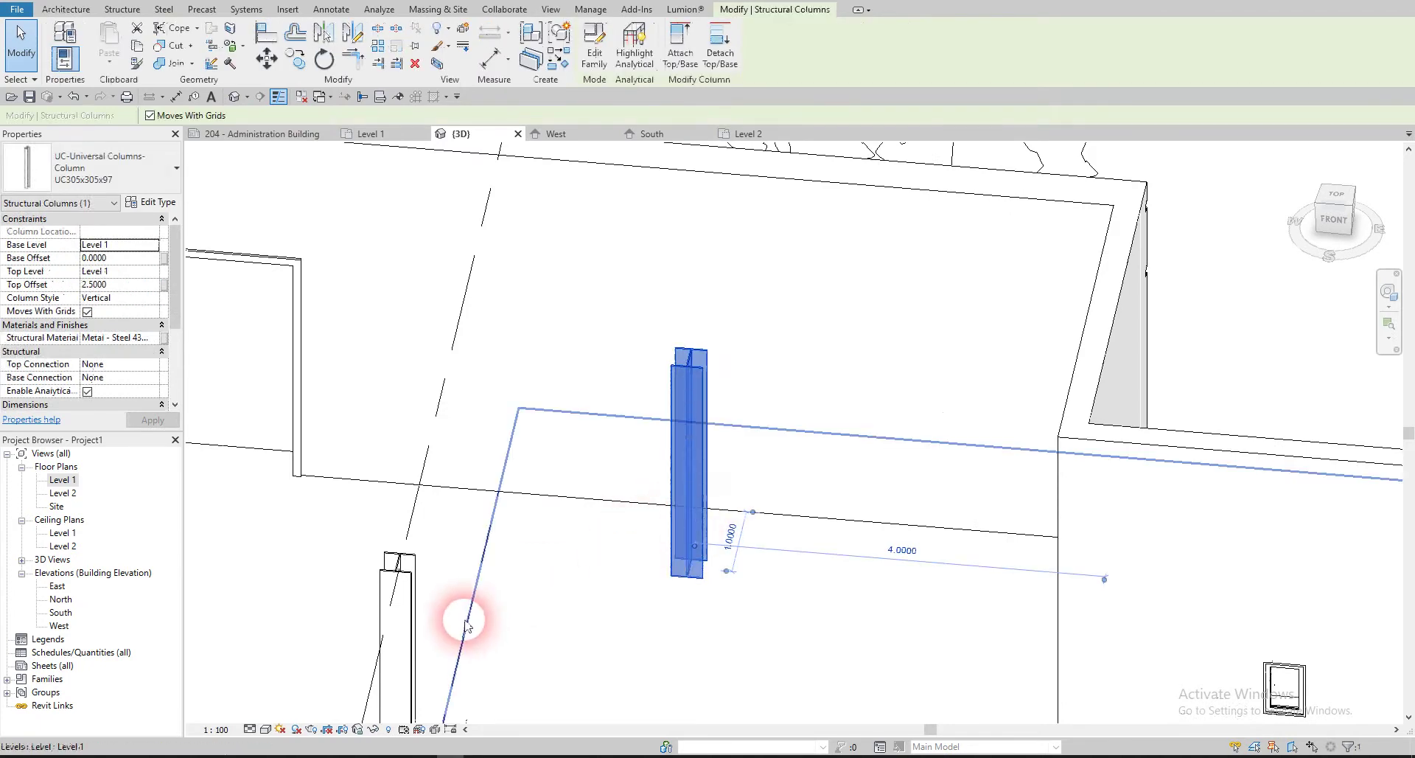
click(411, 599)
key(Delete)
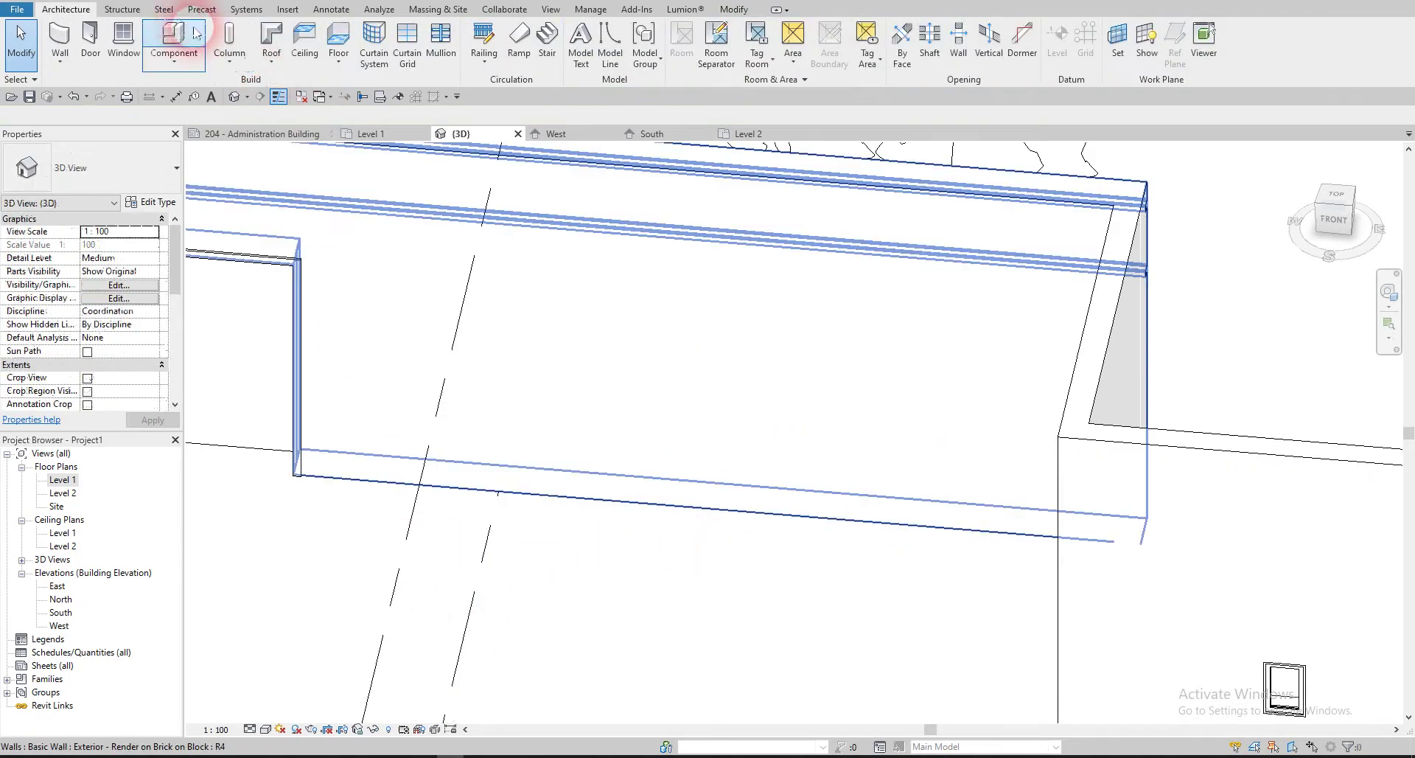
- Load the Concrete-Rectangular-Column family from the library's Structural Columns, Concrete folder for structural column placement
click(229, 42)
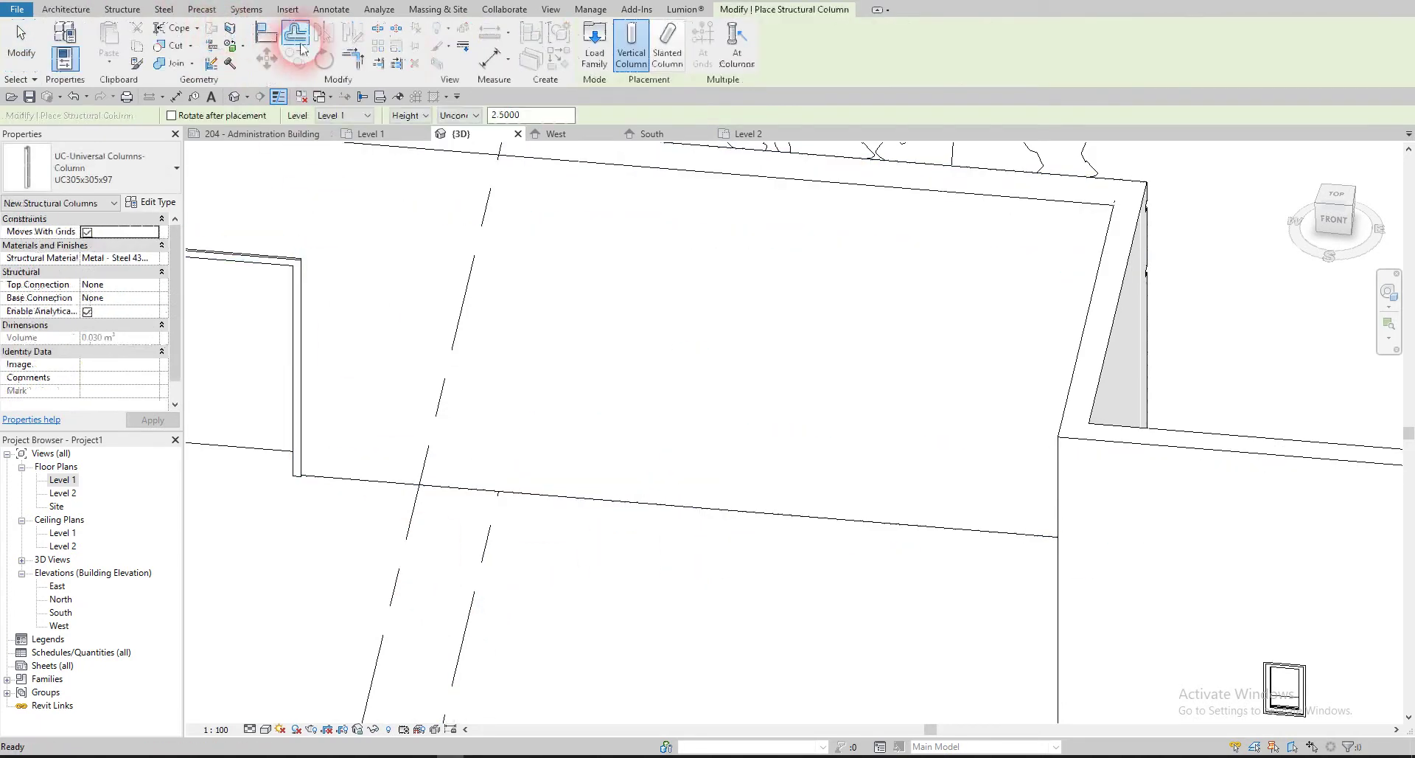
click(601, 57)
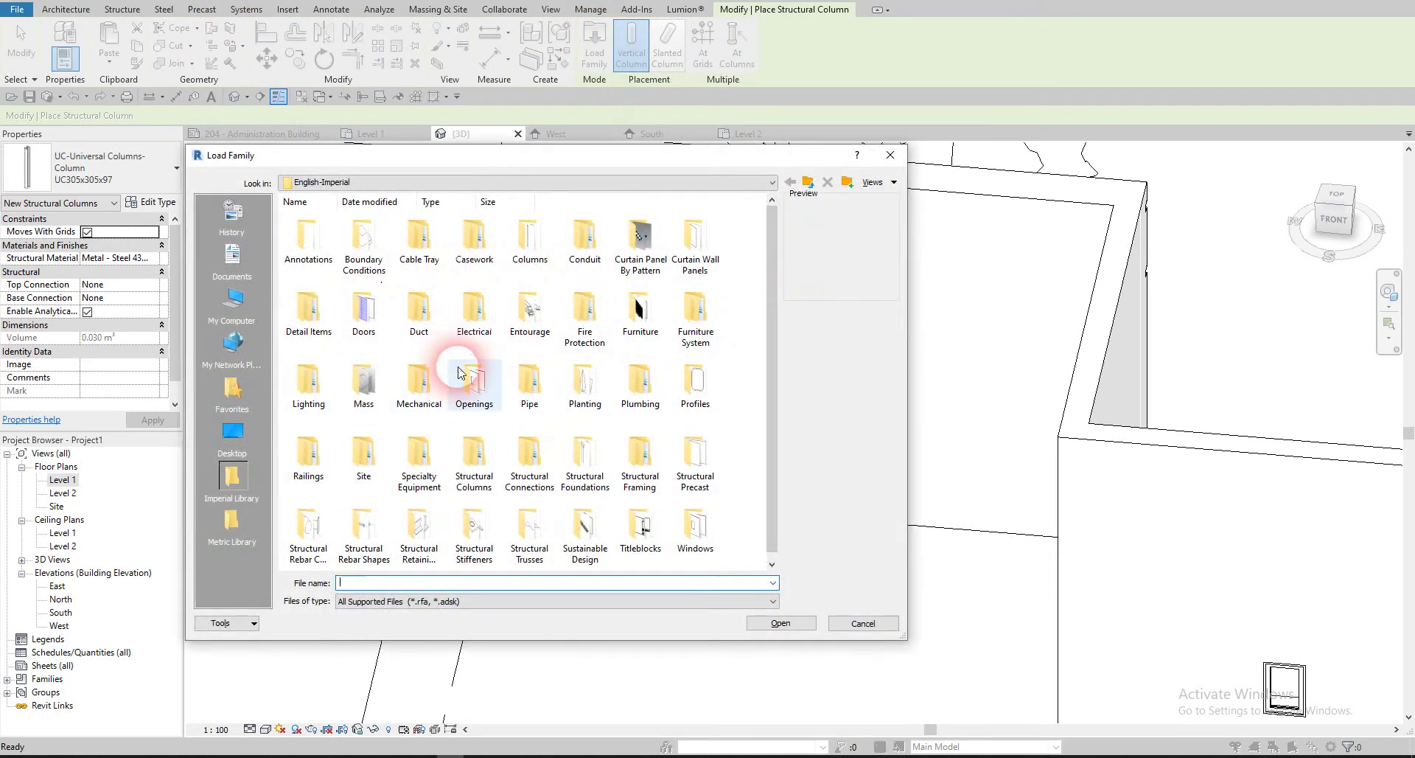
scroll(516, 354, down, 1)
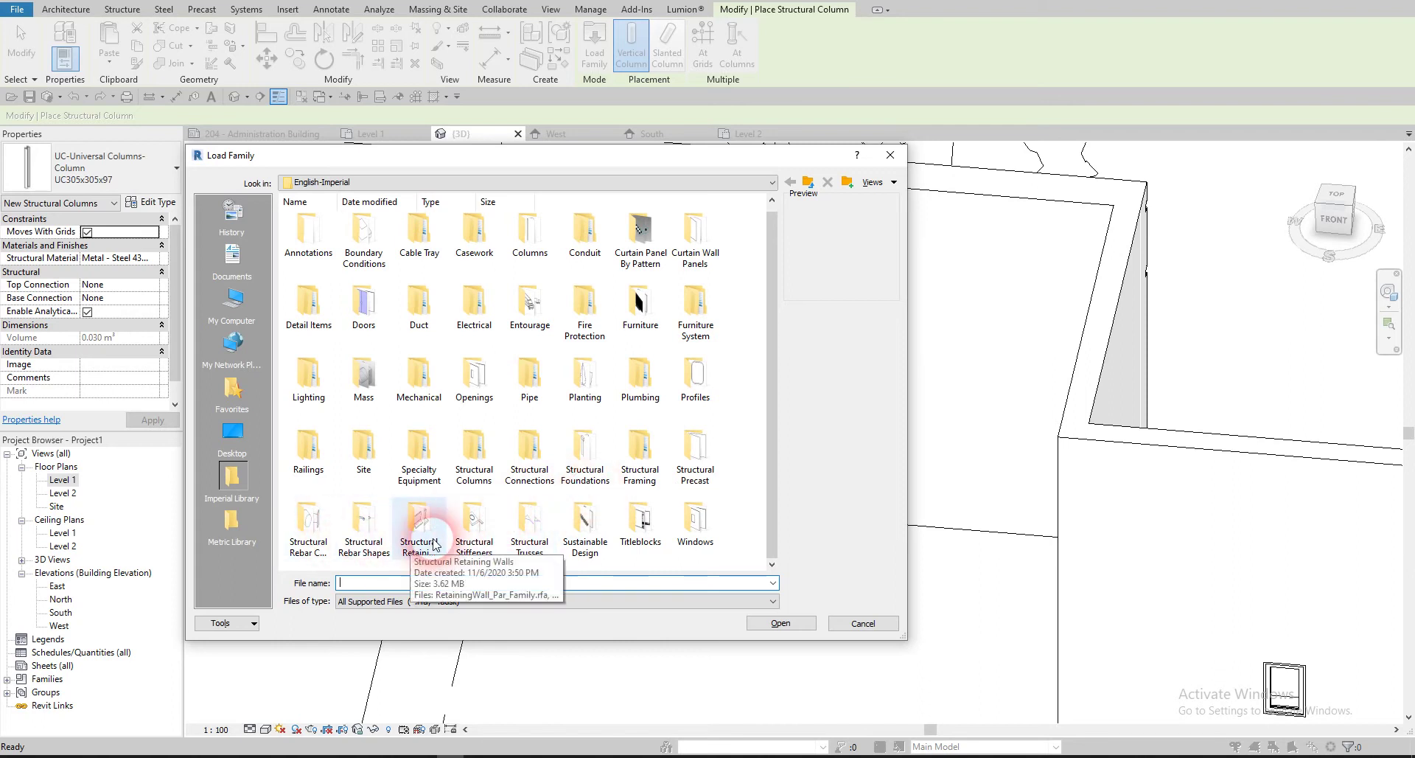
double_click(474, 463)
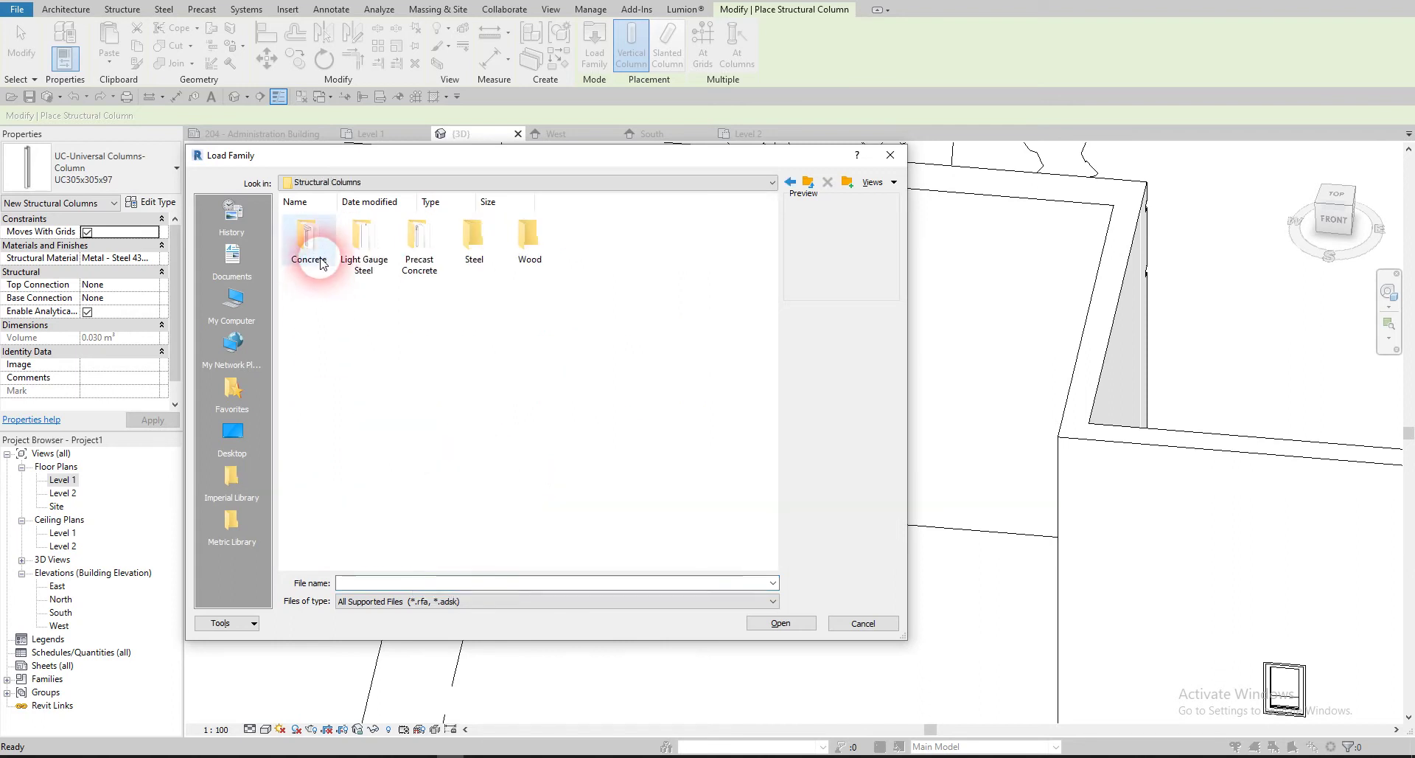
double_click(322, 261)
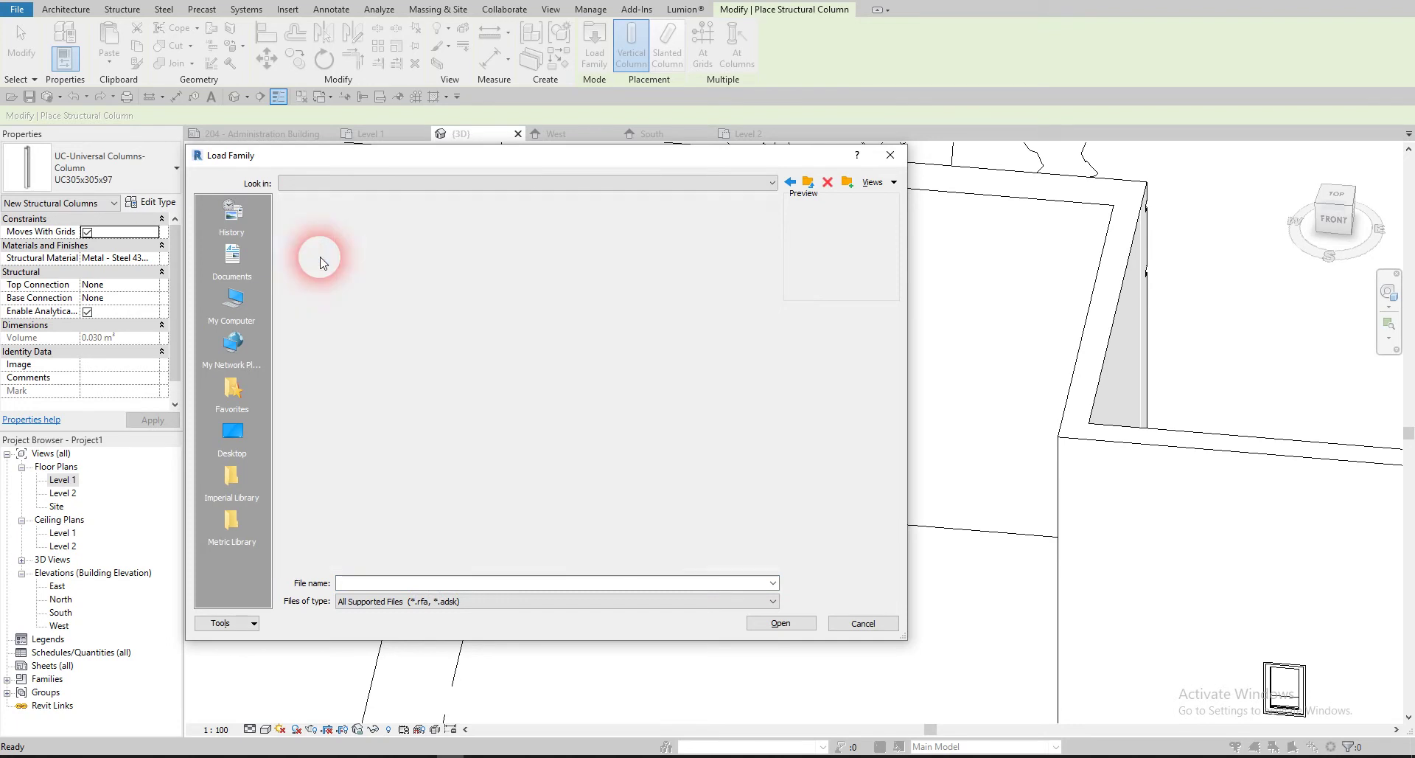
double_click(365, 247)
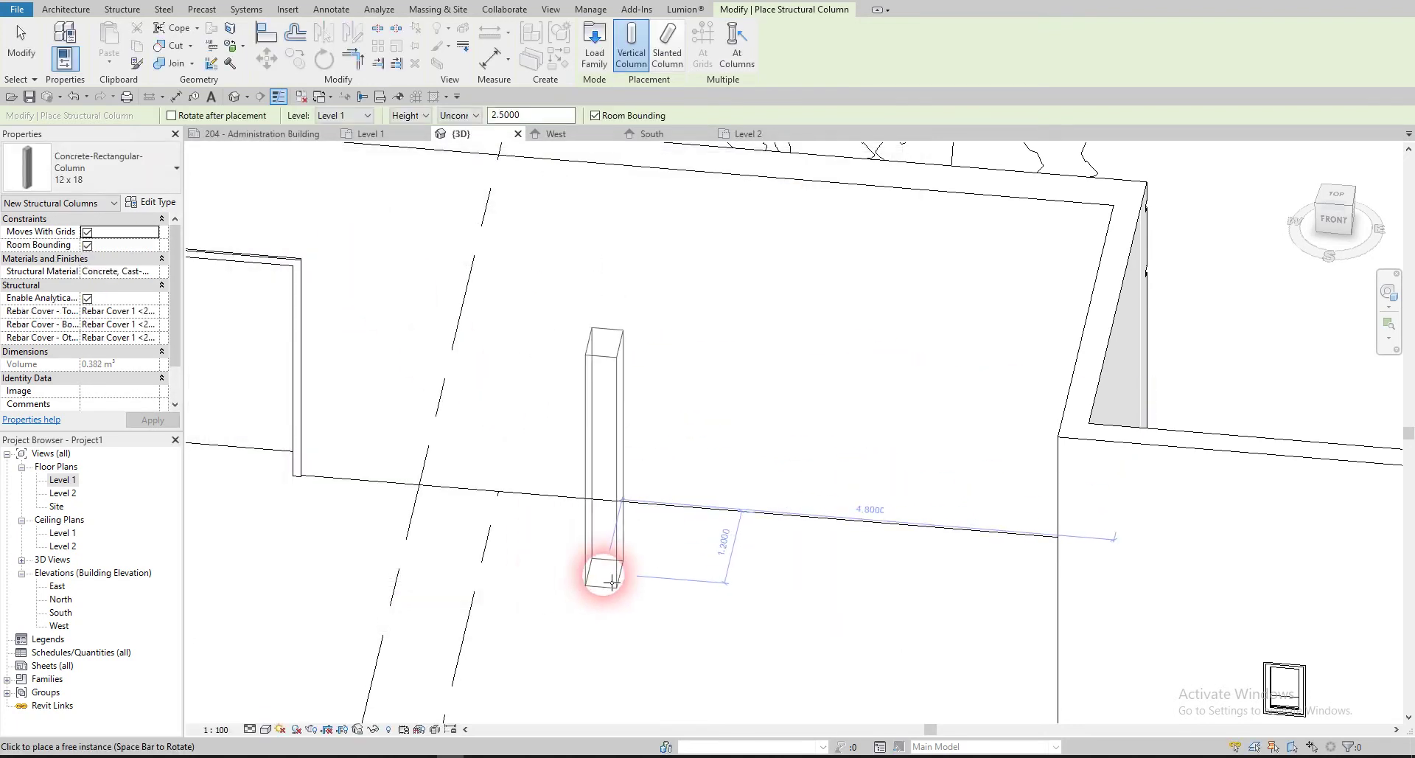
- Place two 12 x 18 Concrete-Rectangular-Column structural columns in the upper wall on the Level 1 plan, with an unconnected height of 2.5 m
scroll(597, 577, down, 3)
click(93, 442)
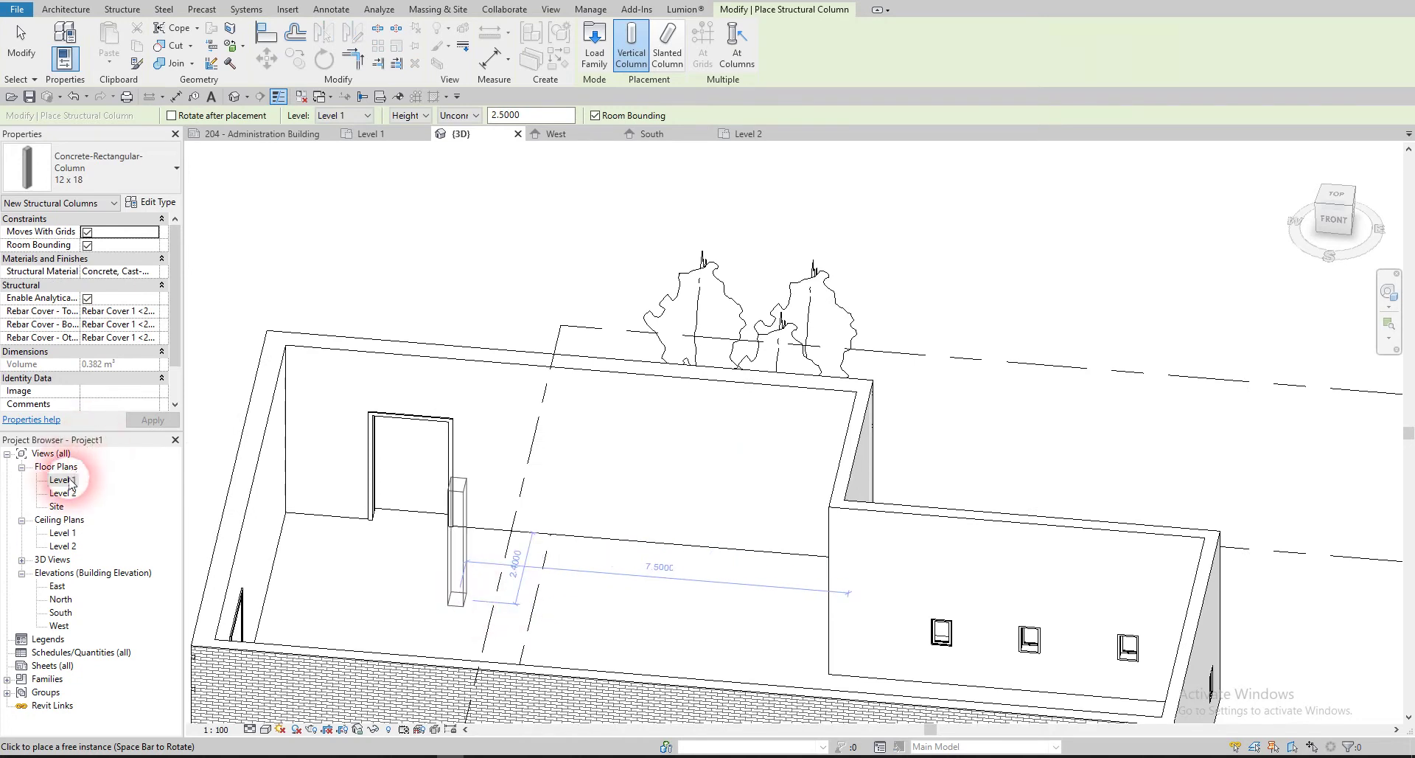
double_click(63, 479)
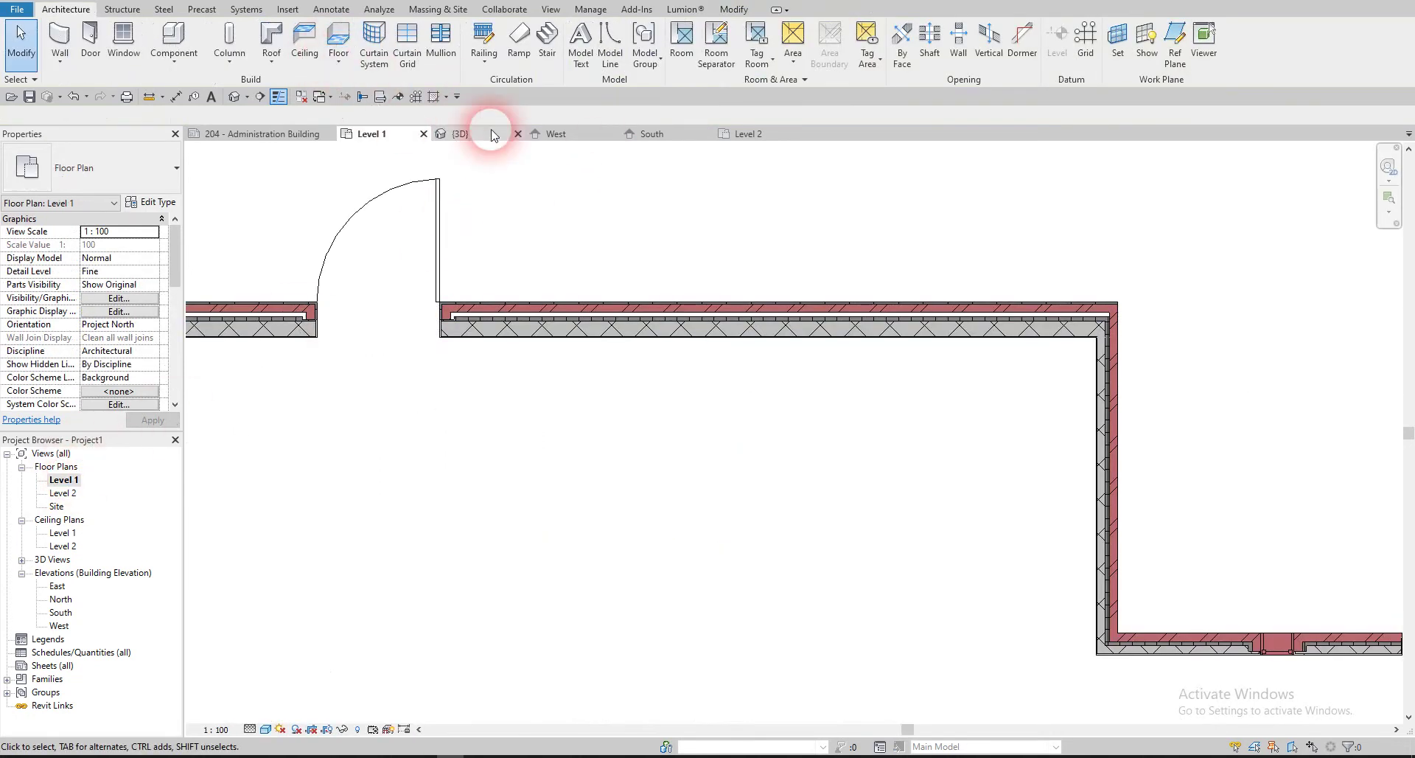
middle_drag(528, 196, 528, 278)
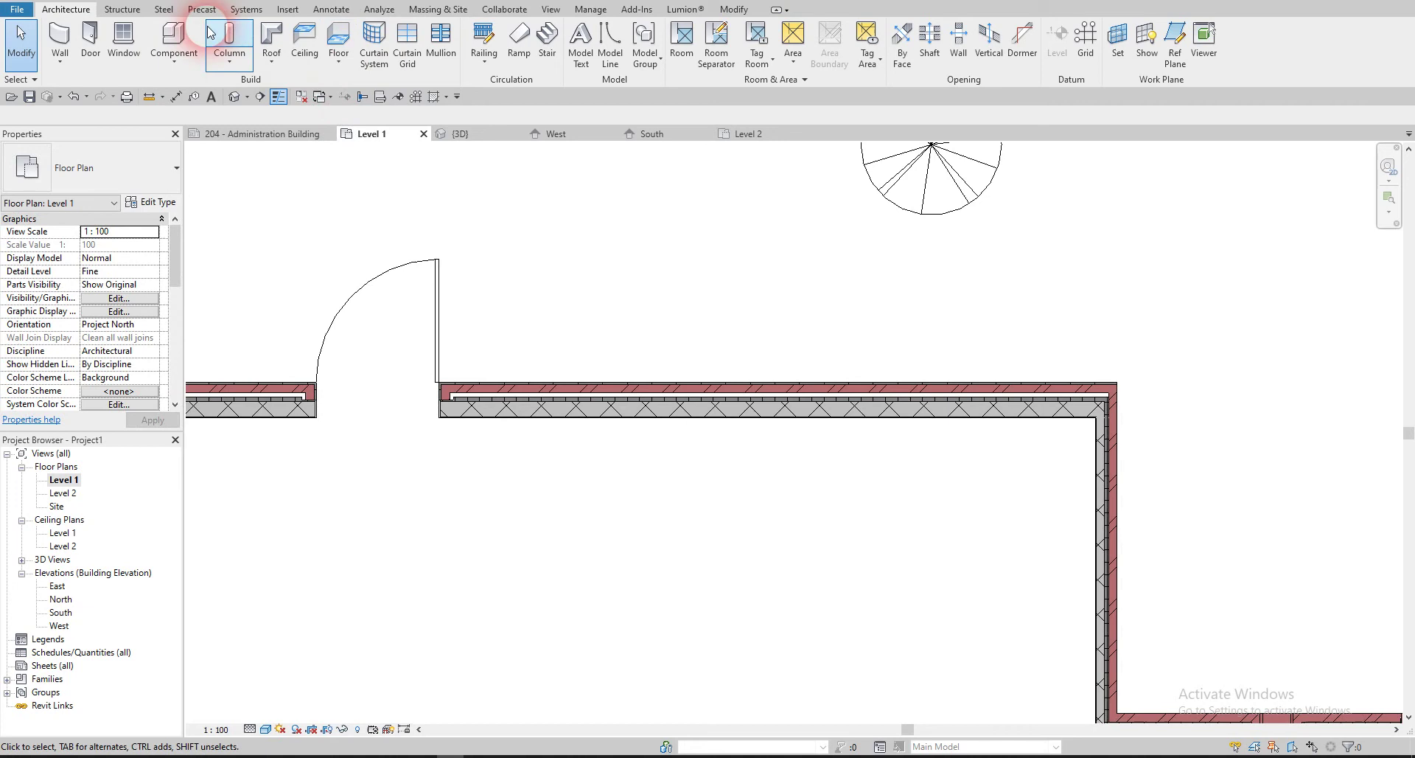
click(228, 45)
click(258, 87)
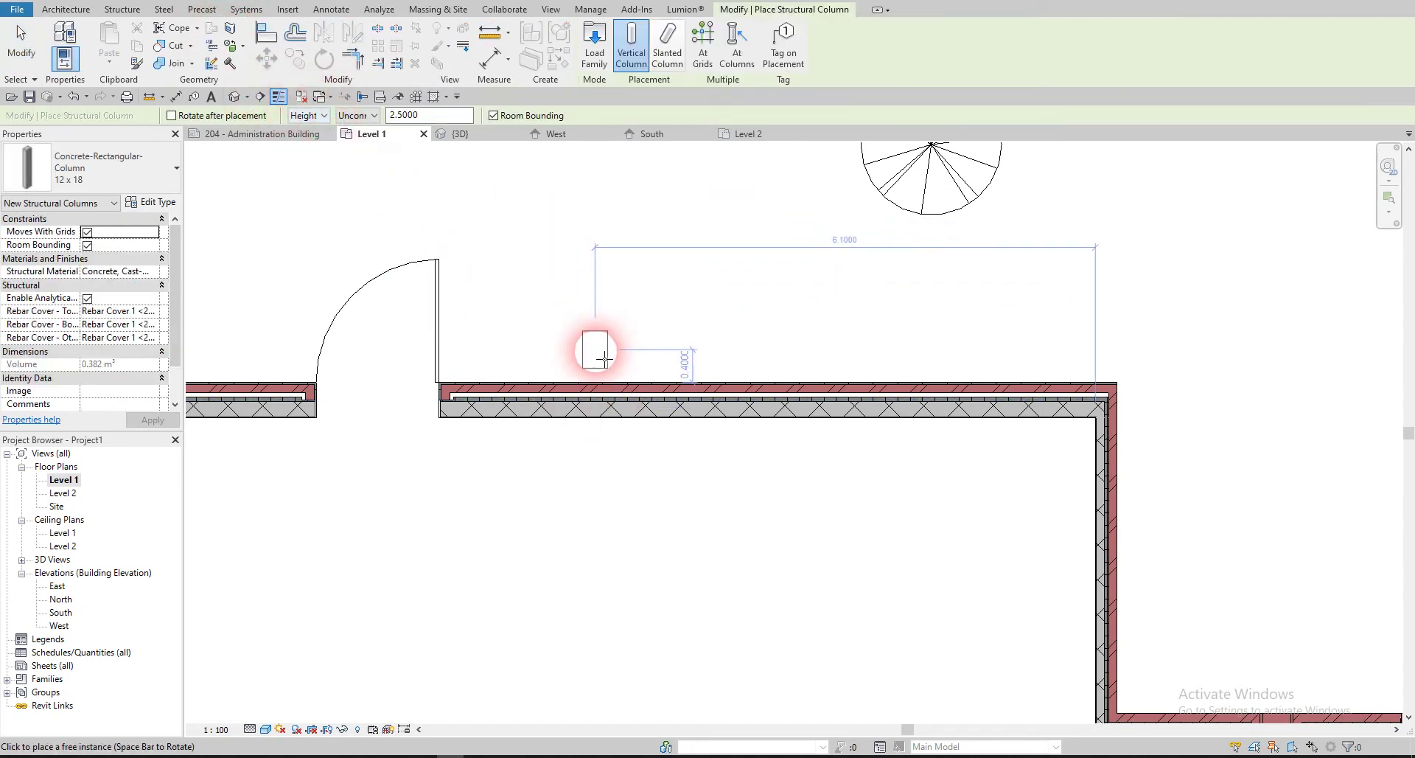
click(603, 404)
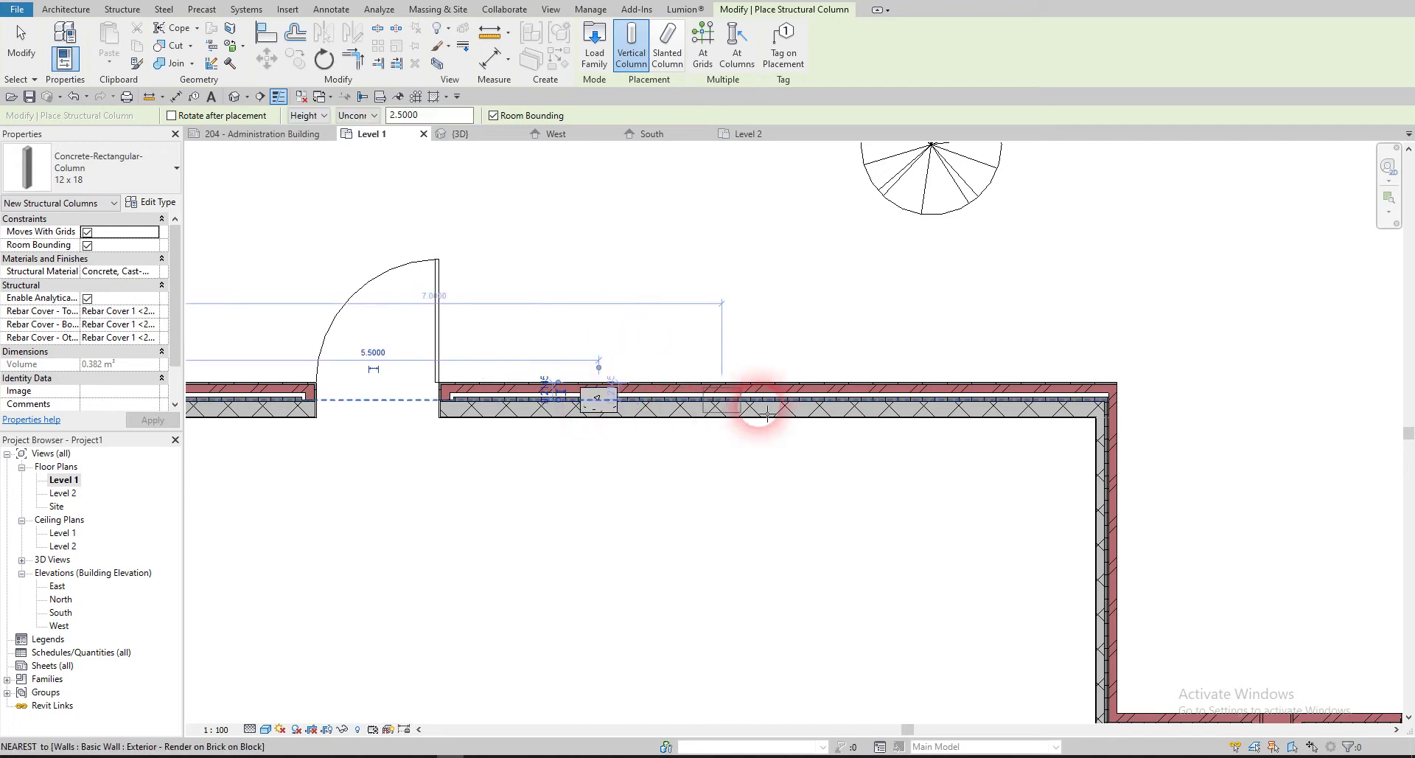
click(887, 402)
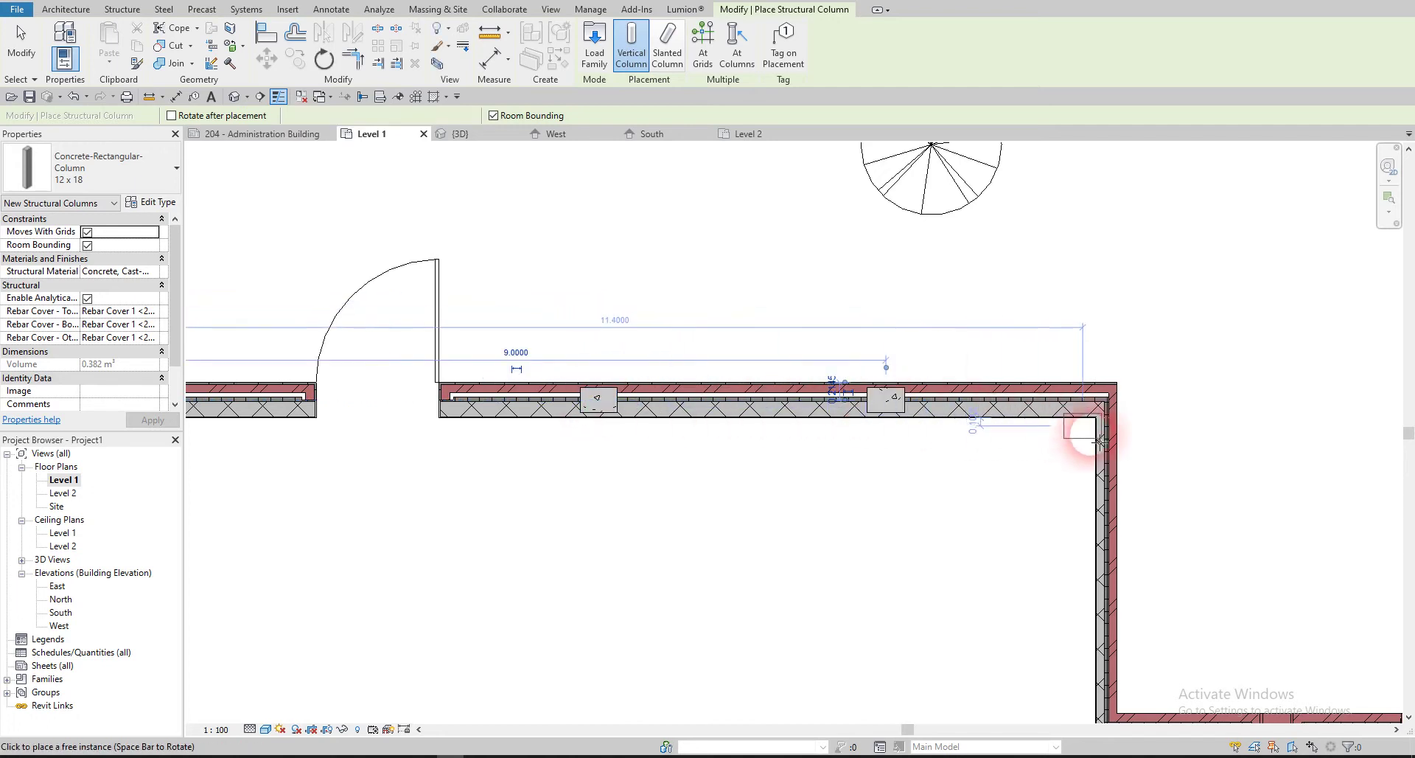
- Place two more 12 x 18 concrete columns in the short vertical wall adjoining the upper wall and finish the placement
click(1113, 459)
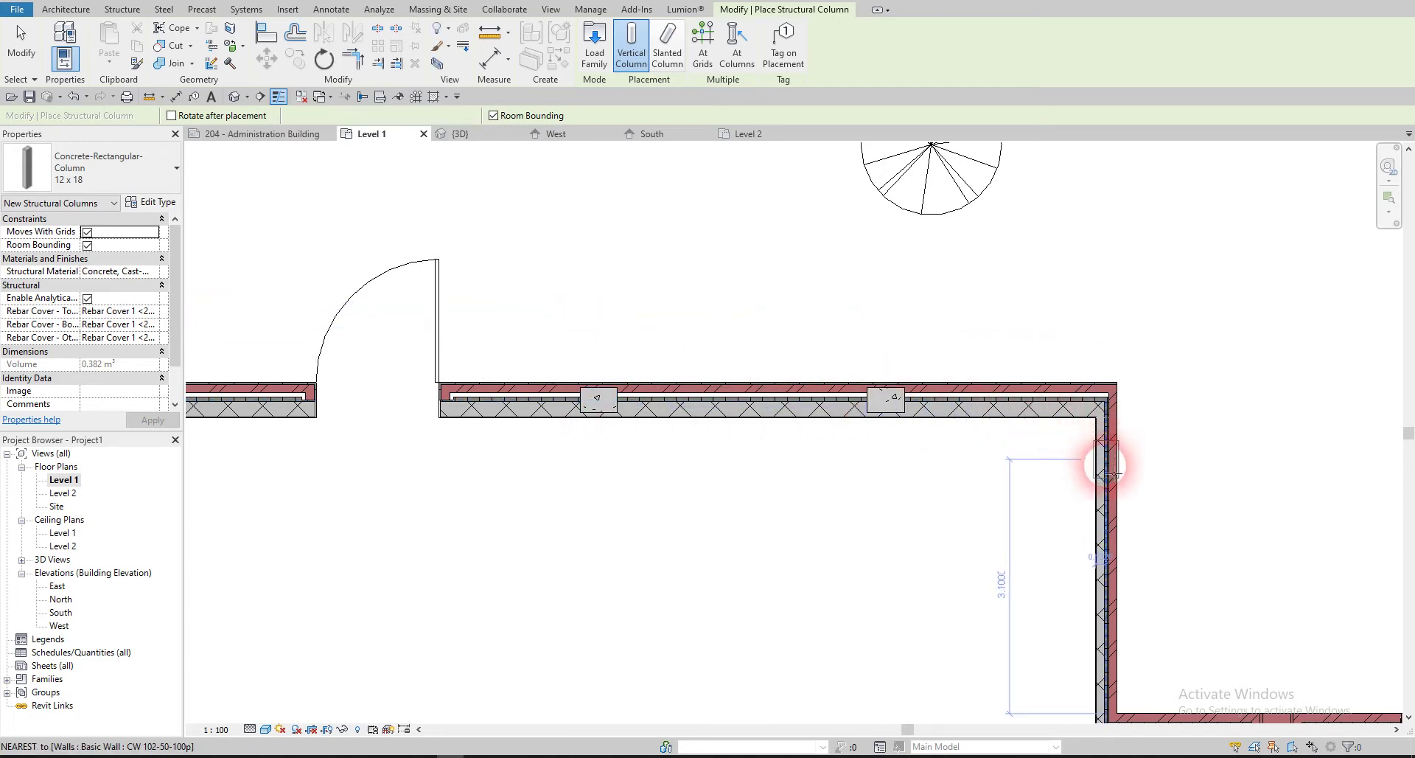
click(1111, 584)
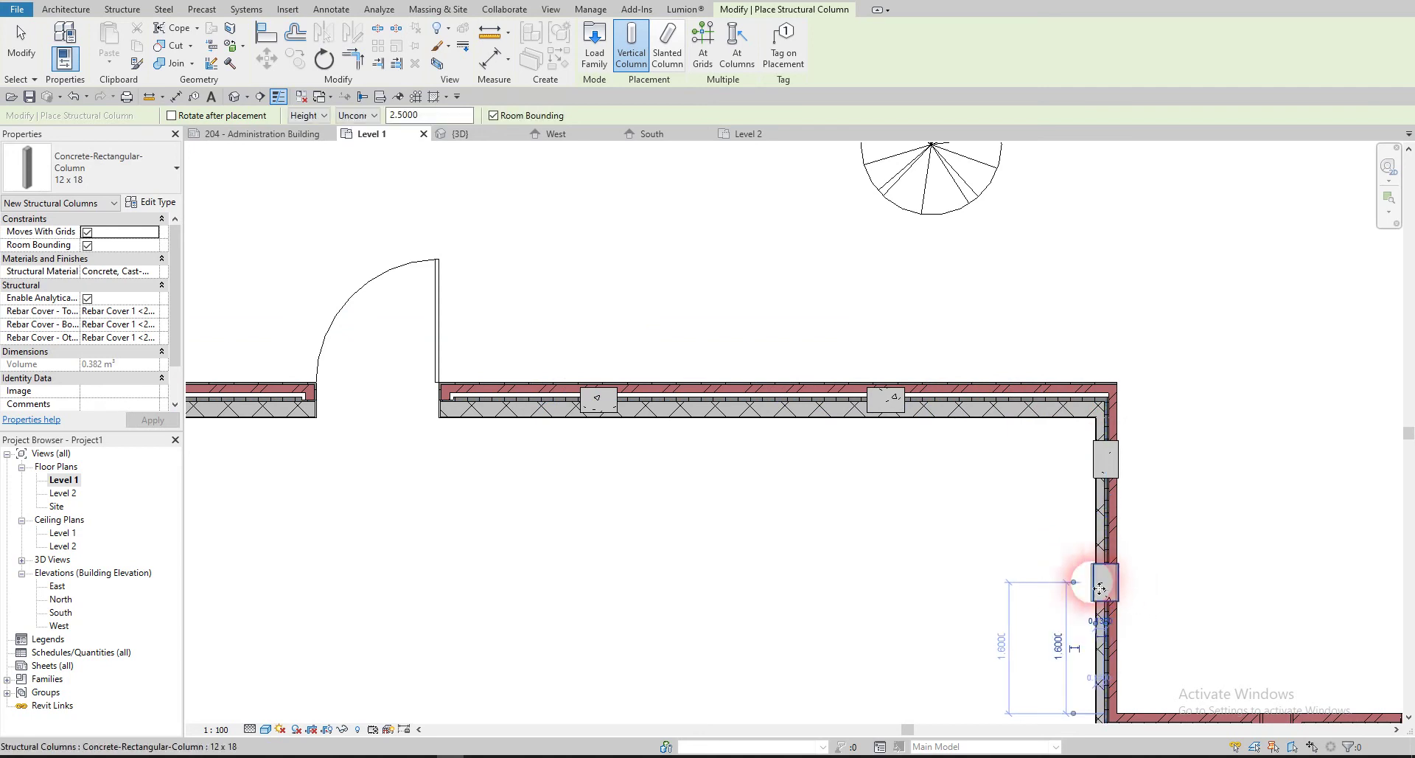
key(Escape)
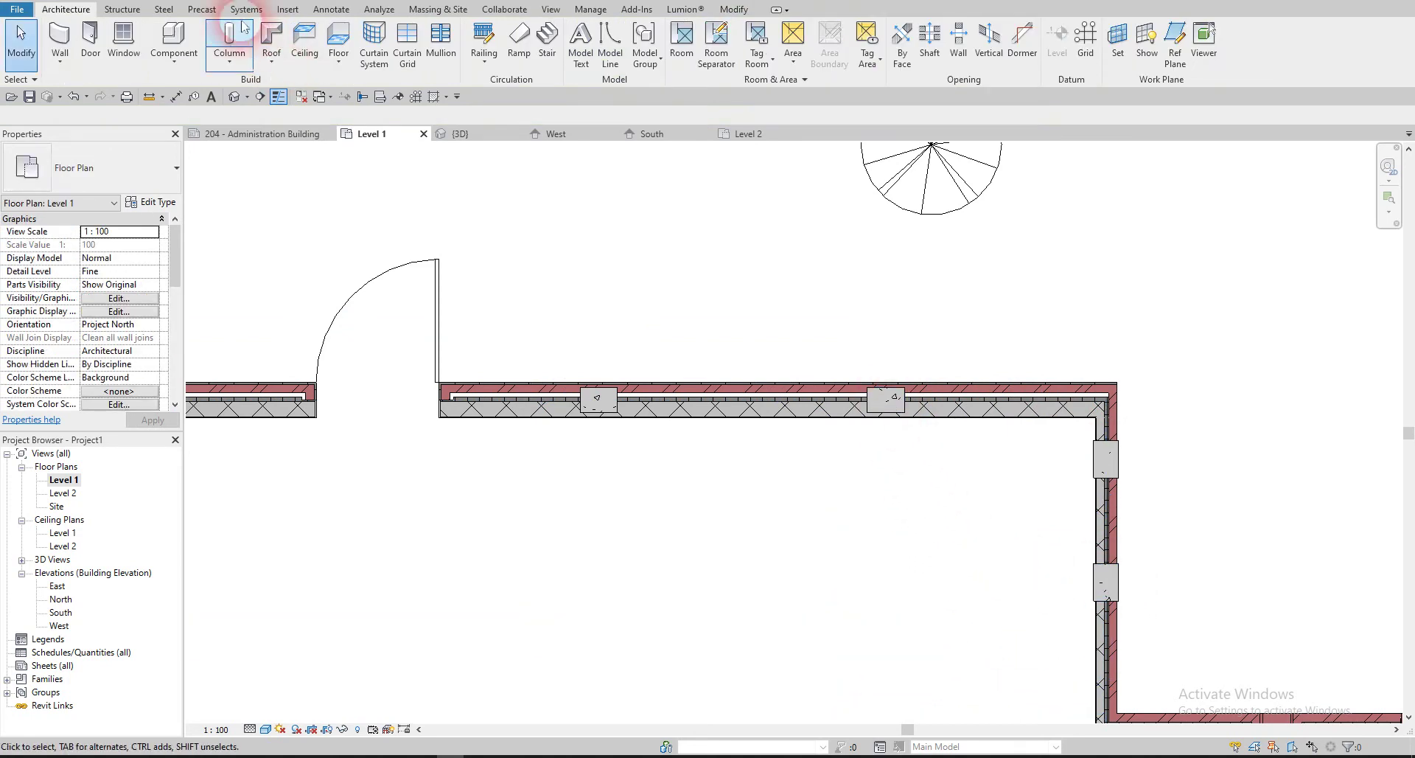
- Select the upper wall and examine its length, area and volume properties together with its layers around the door
click(614, 392)
click(635, 325)
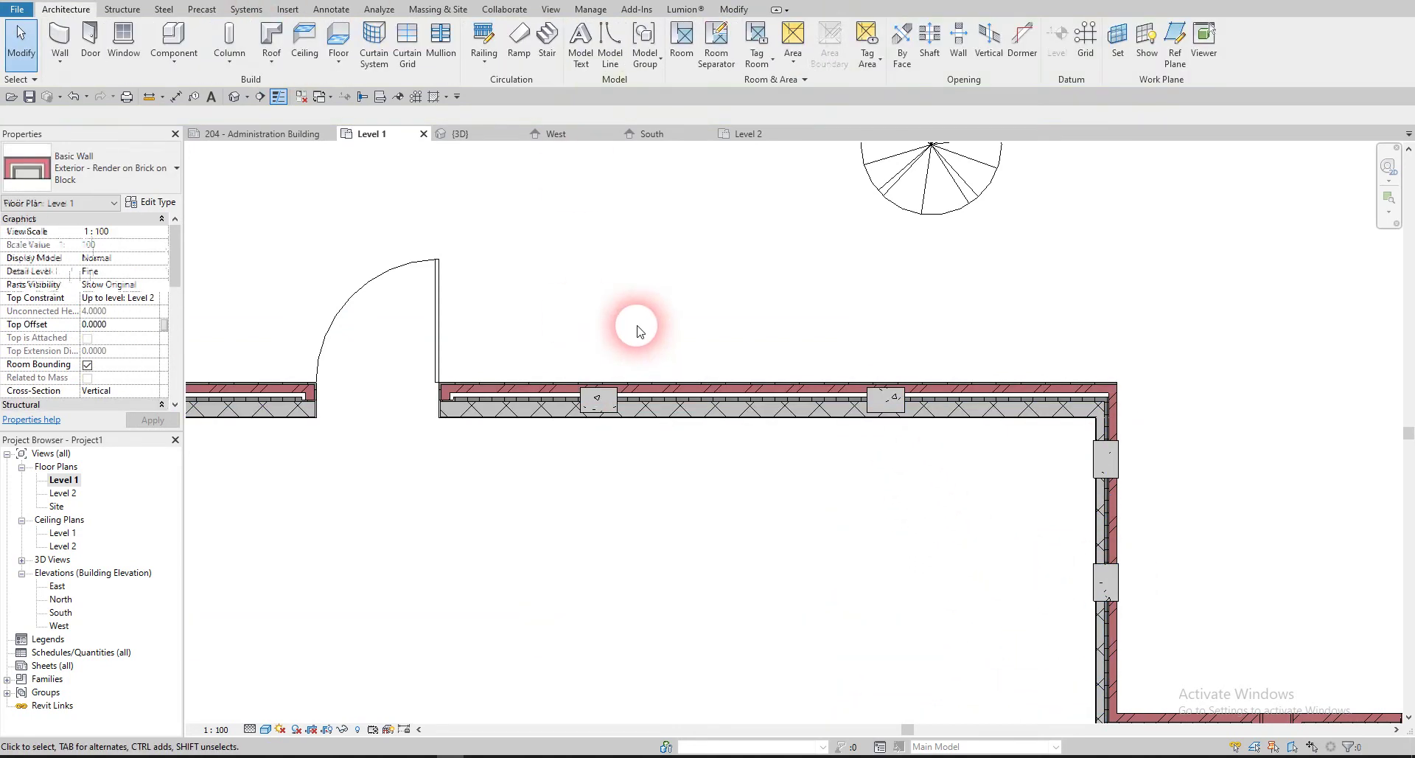
click(689, 396)
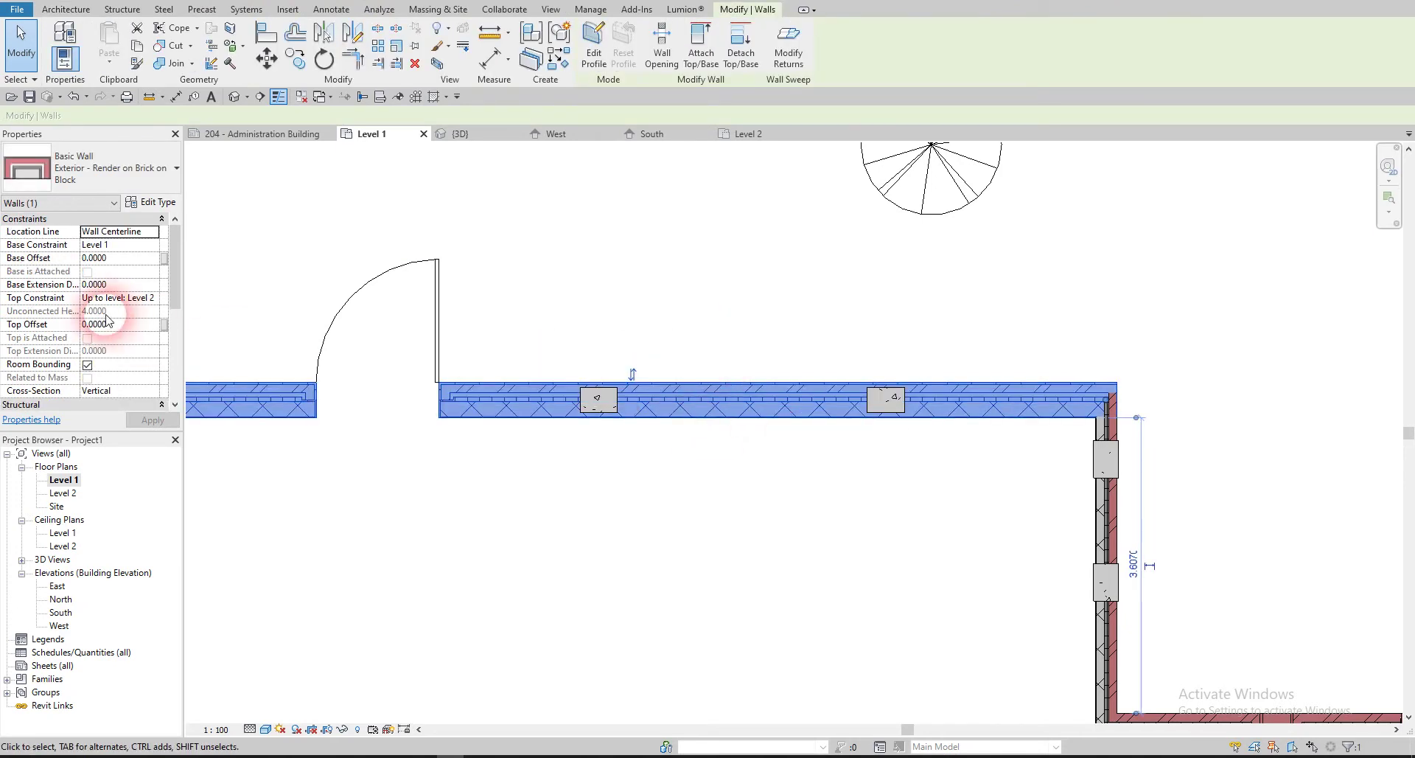
scroll(116, 312, down, 3)
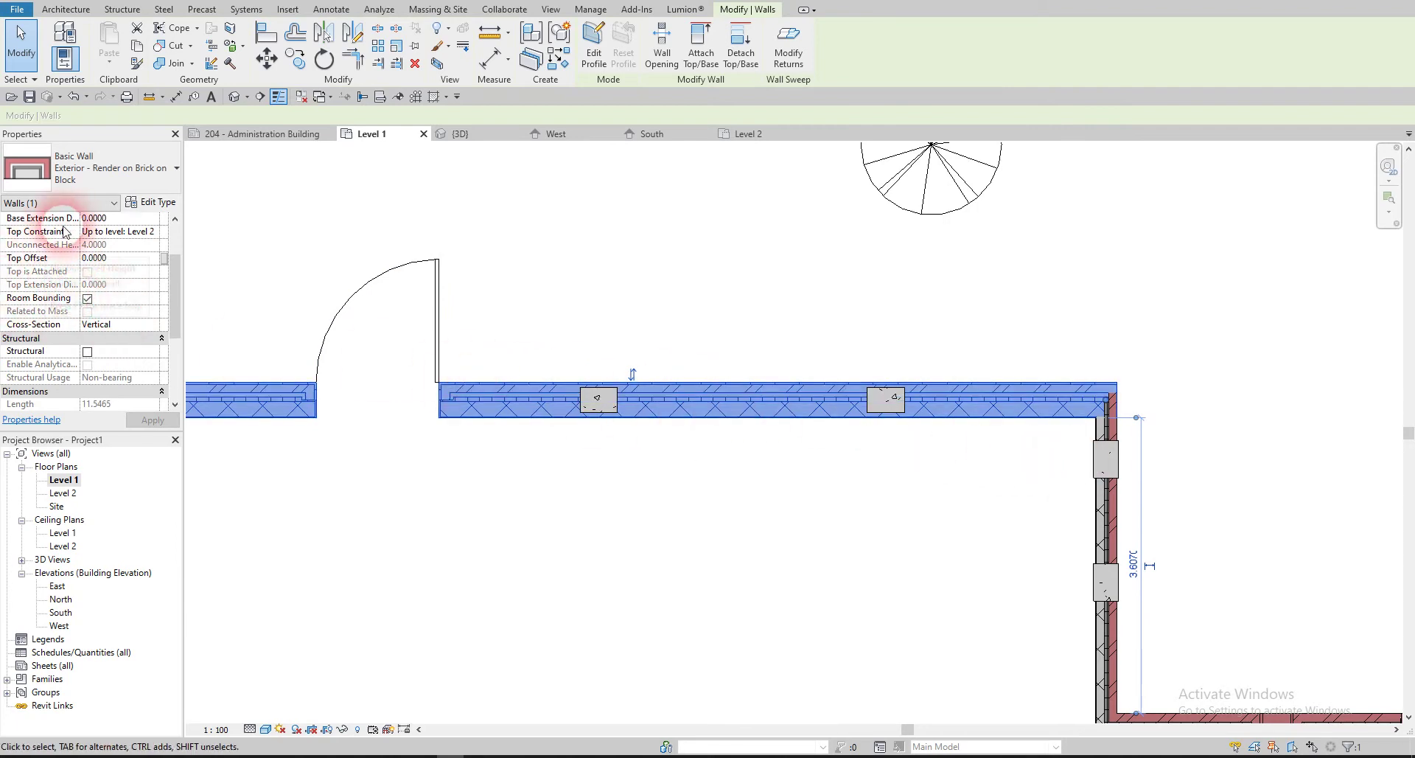
scroll(72, 325, down, 3)
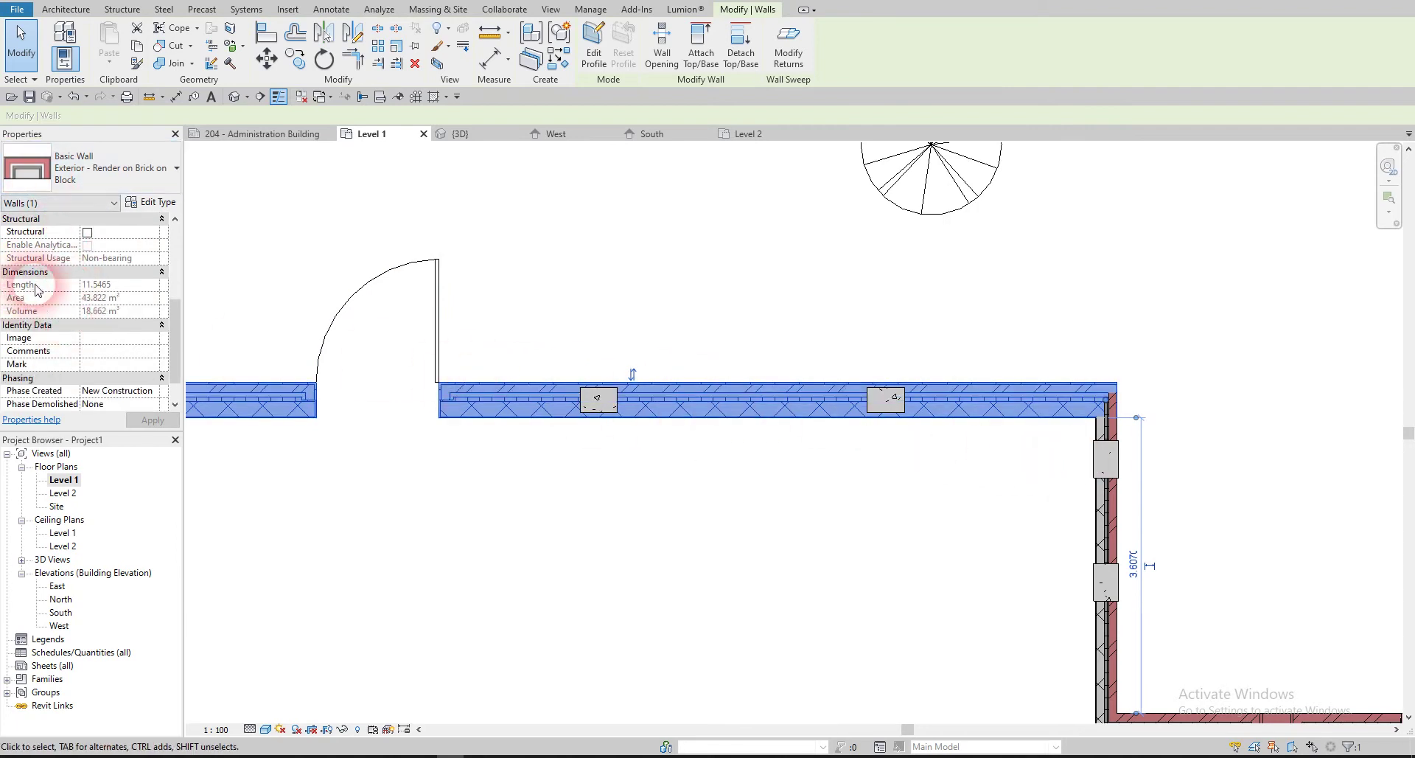
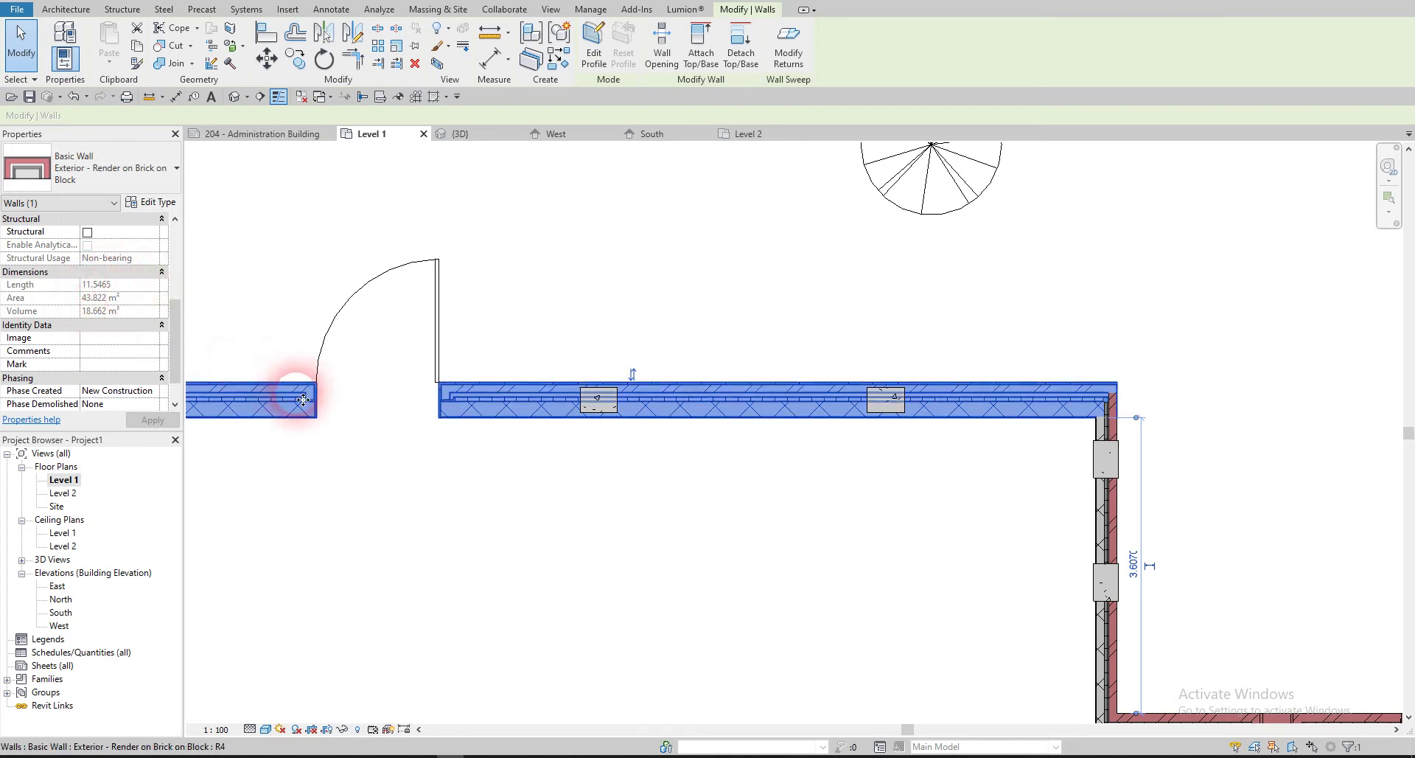
scroll(288, 383, up, 3)
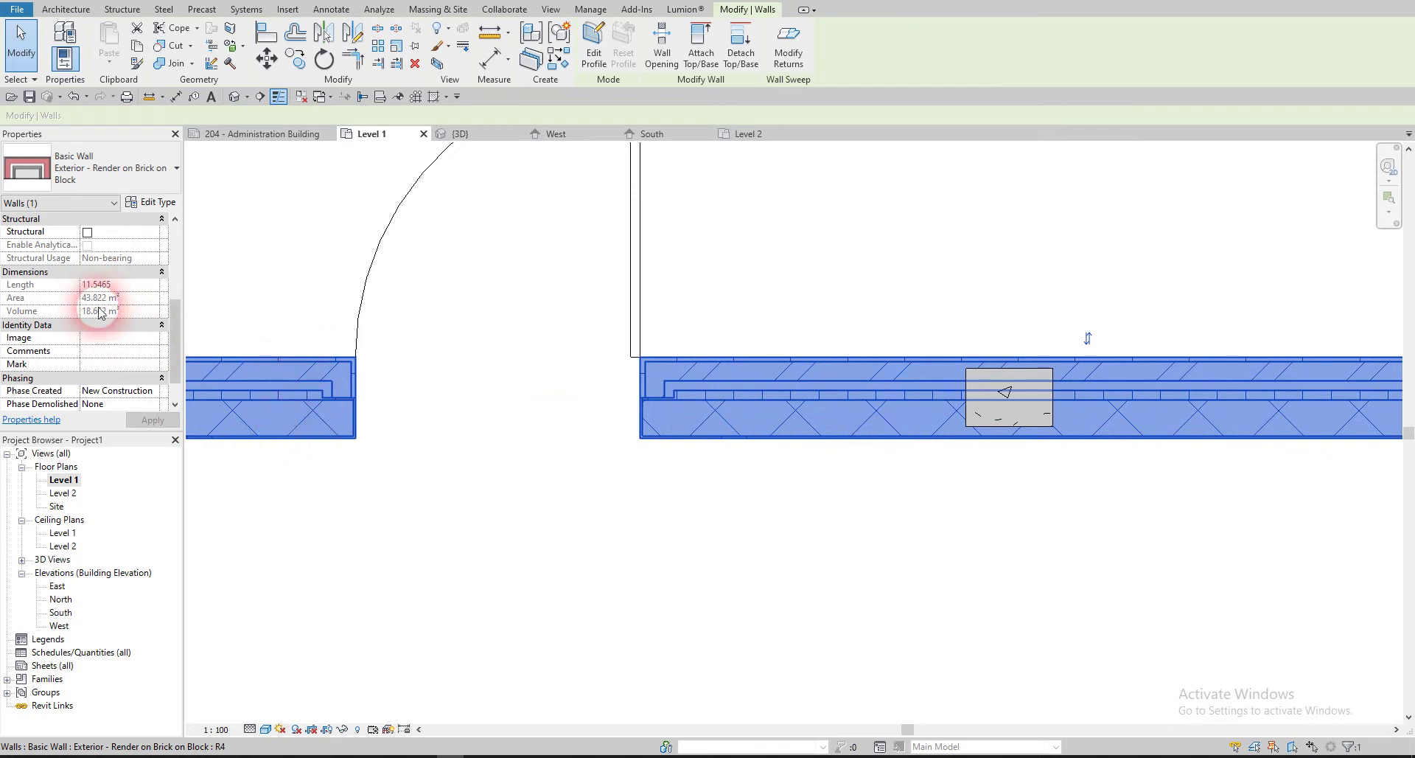
scroll(361, 373, down, 2)
middle_drag(422, 357, 467, 369)
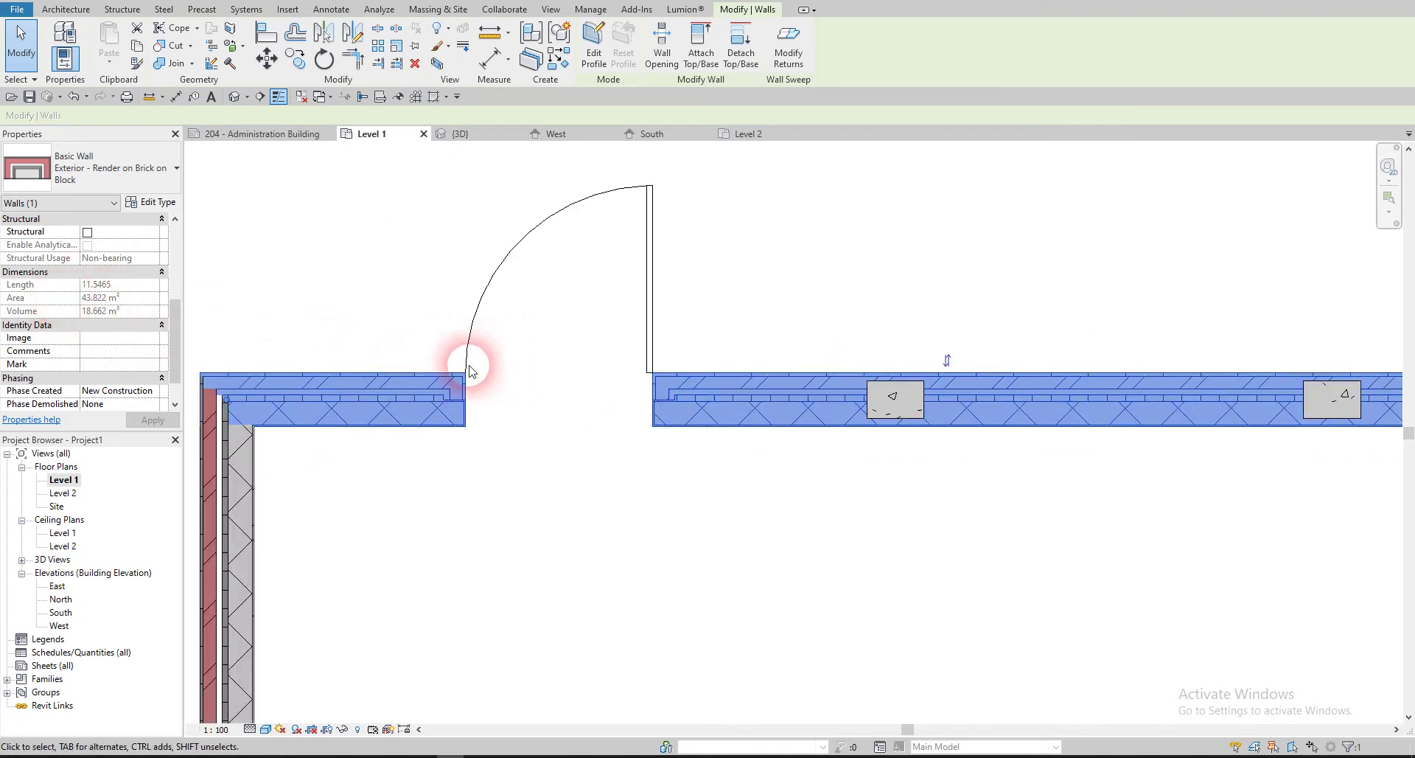
scroll(401, 394, up, 2)
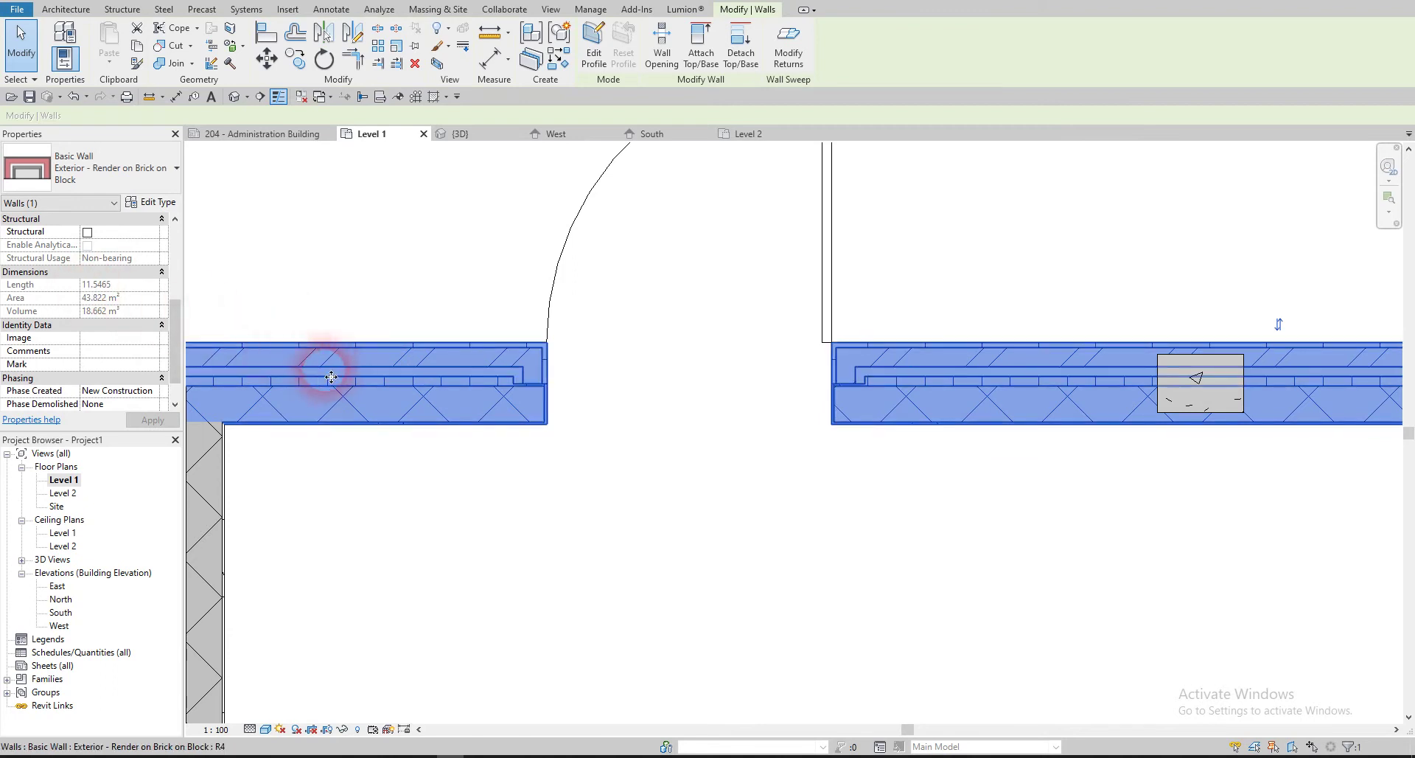
click(121, 294)
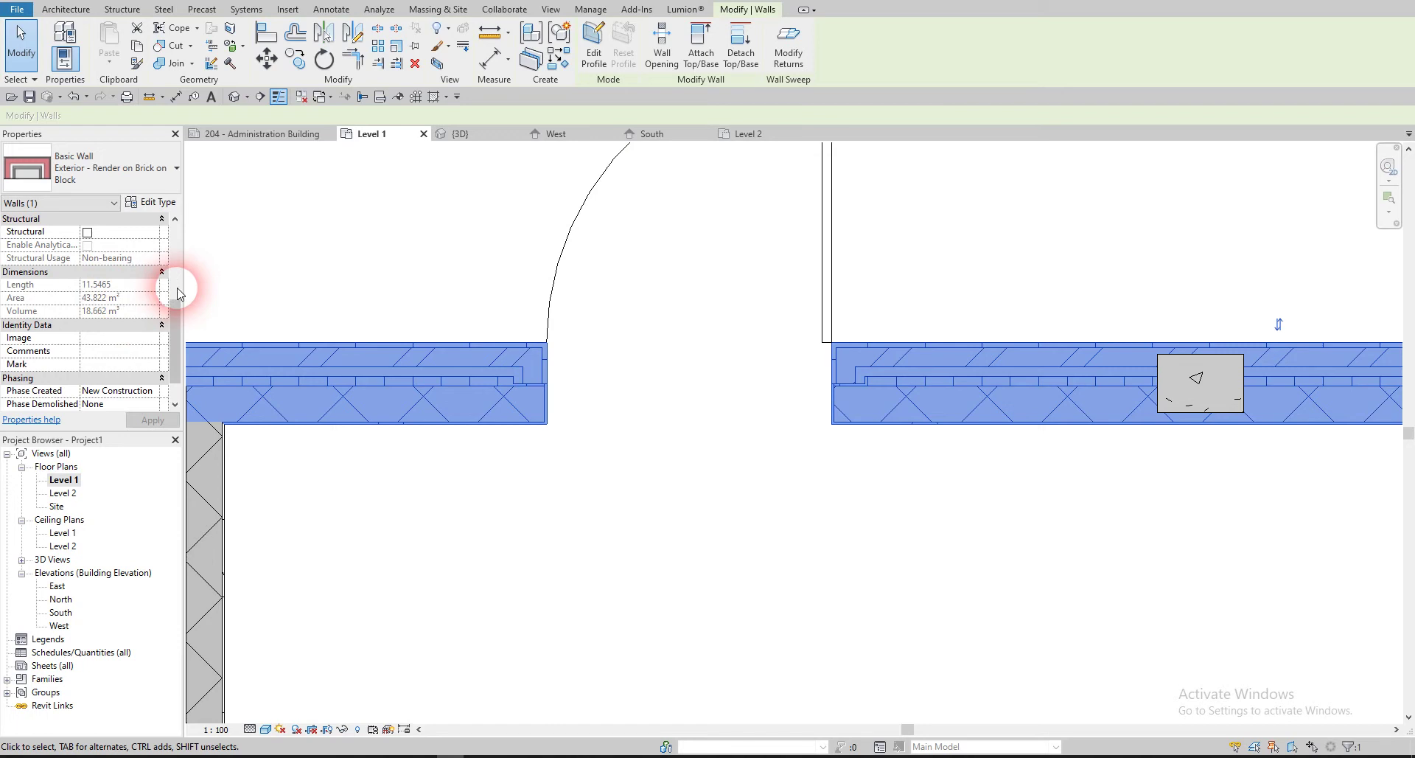
- Rotate the two concrete columns in the upper wall 90 degrees so their longer sides run across the wall
click(988, 398)
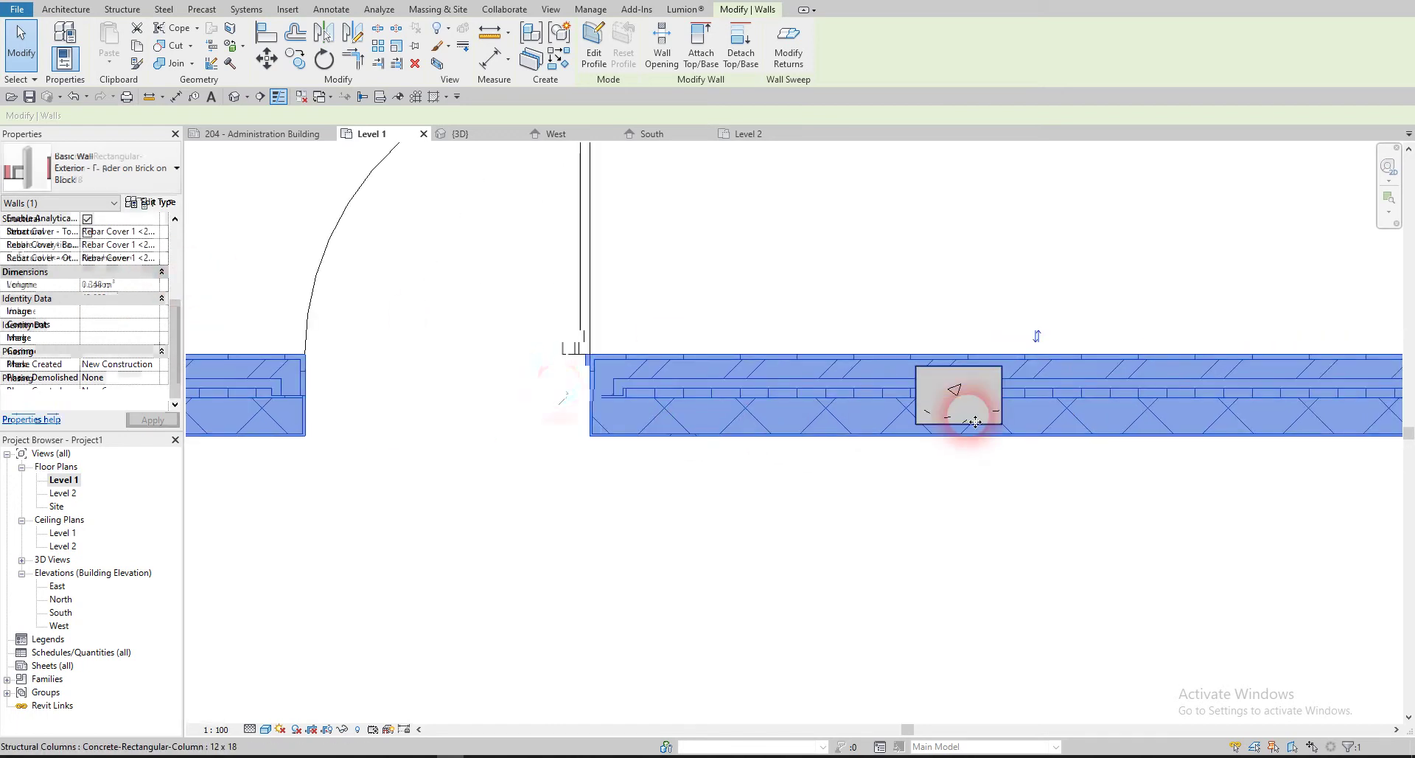
scroll(559, 402, up, 3)
drag(475, 383, 674, 396)
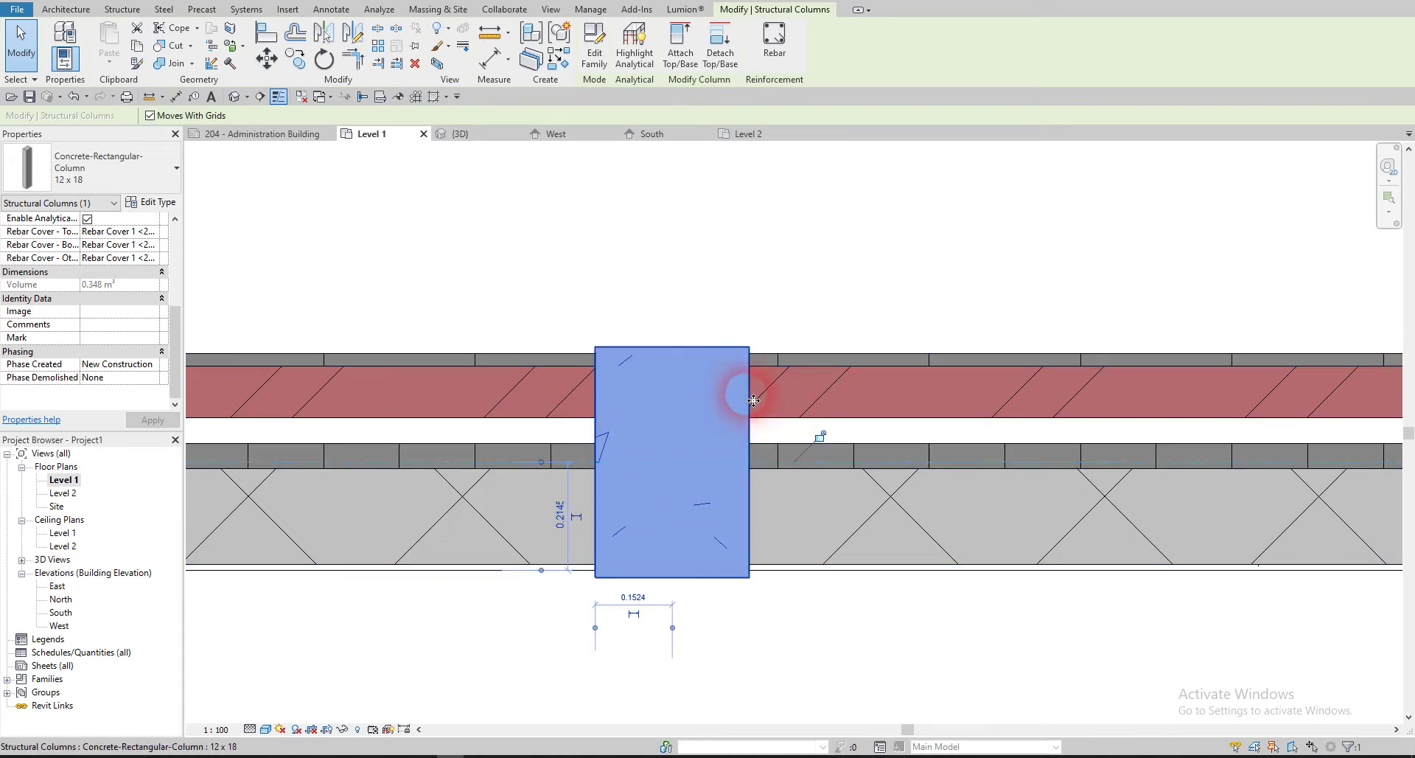
scroll(694, 417, down, 3)
drag(694, 417, 585, 422)
click(489, 322)
- Select the upper wall in the 3D view and inspect its volume and the two columns embedded in it
click(236, 96)
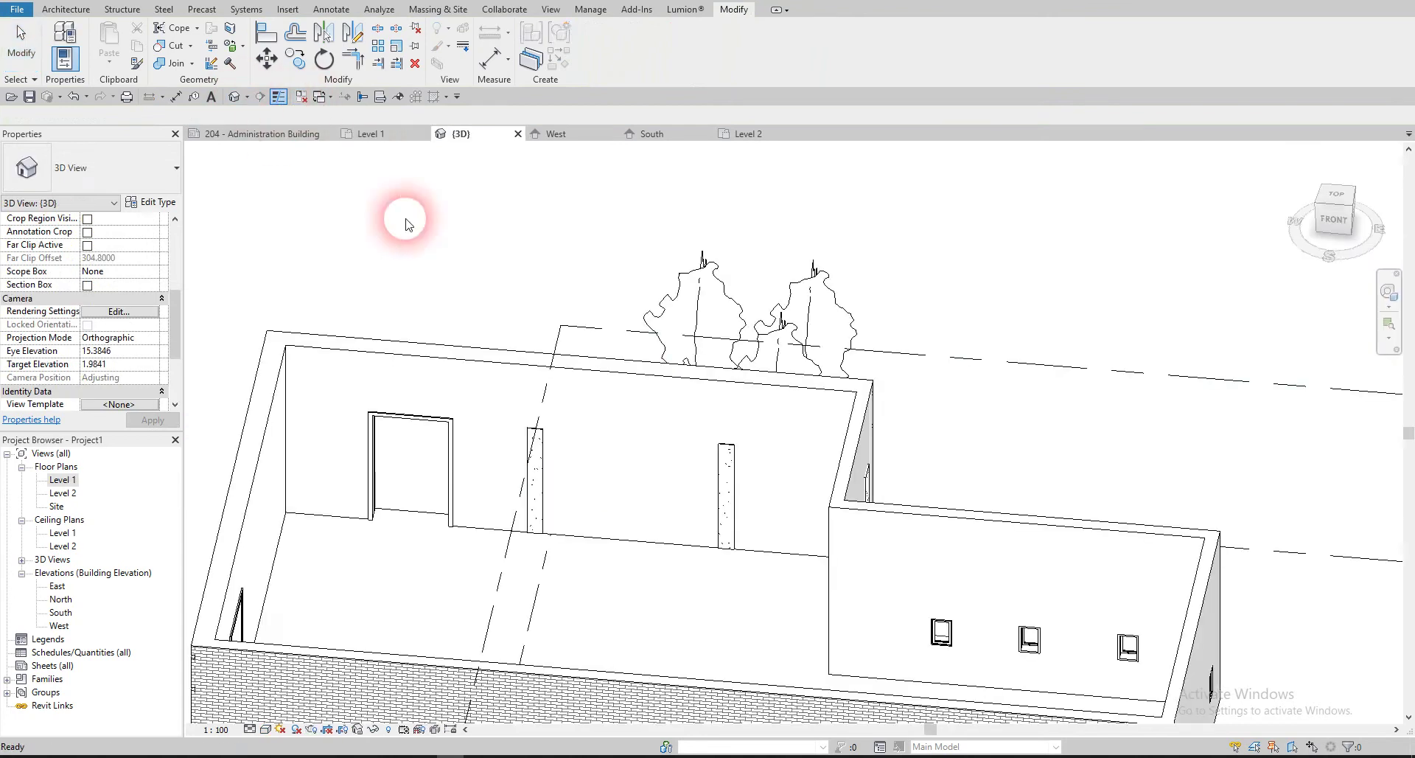
click(515, 458)
scroll(516, 458, up, 3)
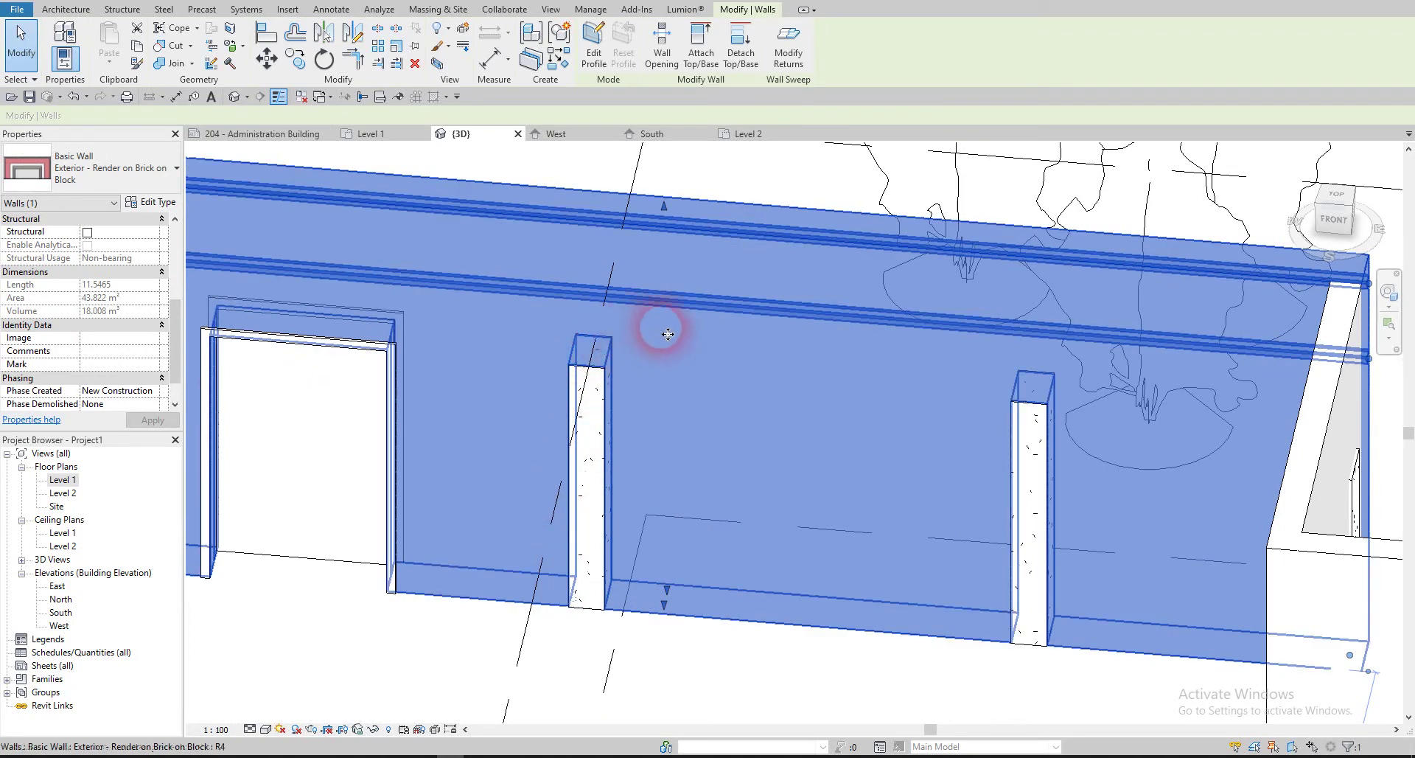
shift+middle_drag(506, 462, 623, 411)
click(772, 571)
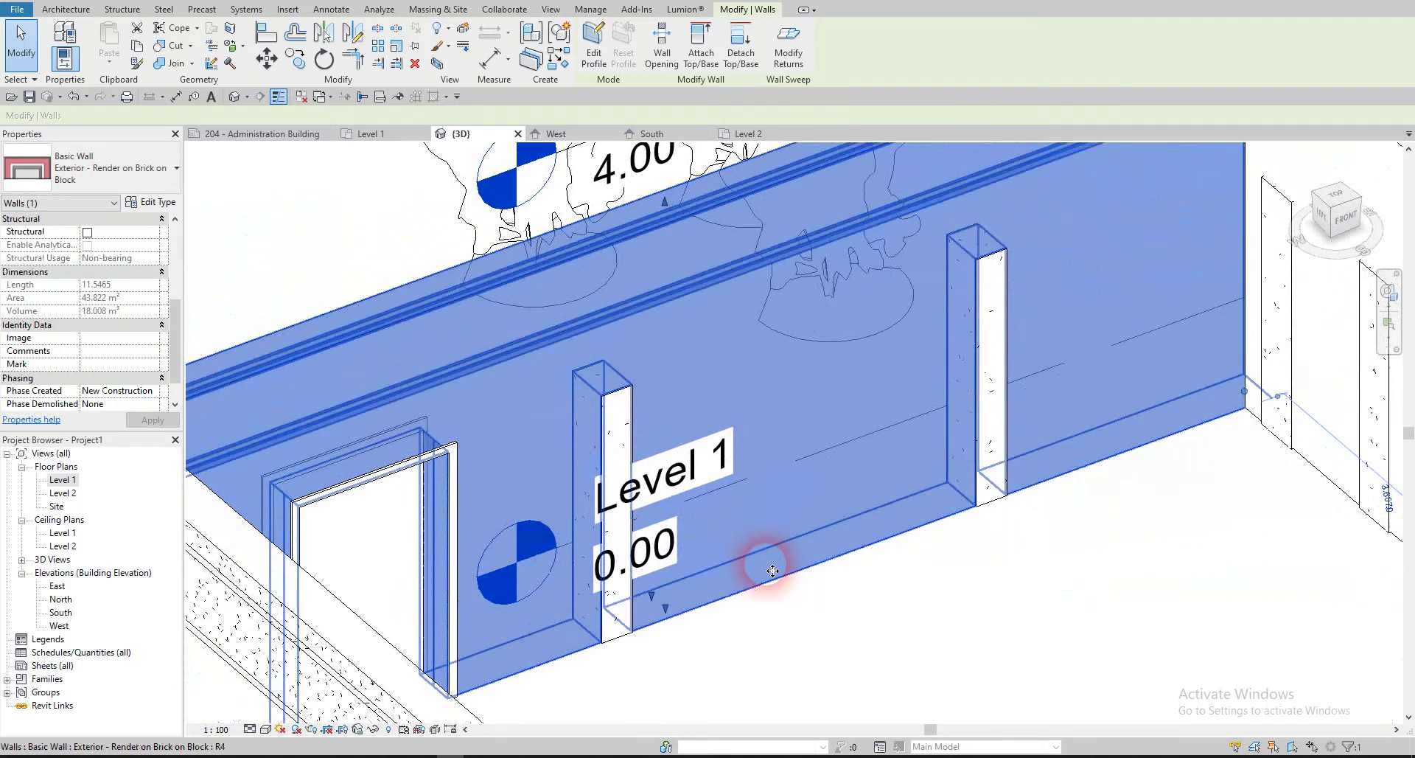
- Delete the two concrete columns from the upper wall one after the other, checking the wall's volume after each deletion
click(627, 424)
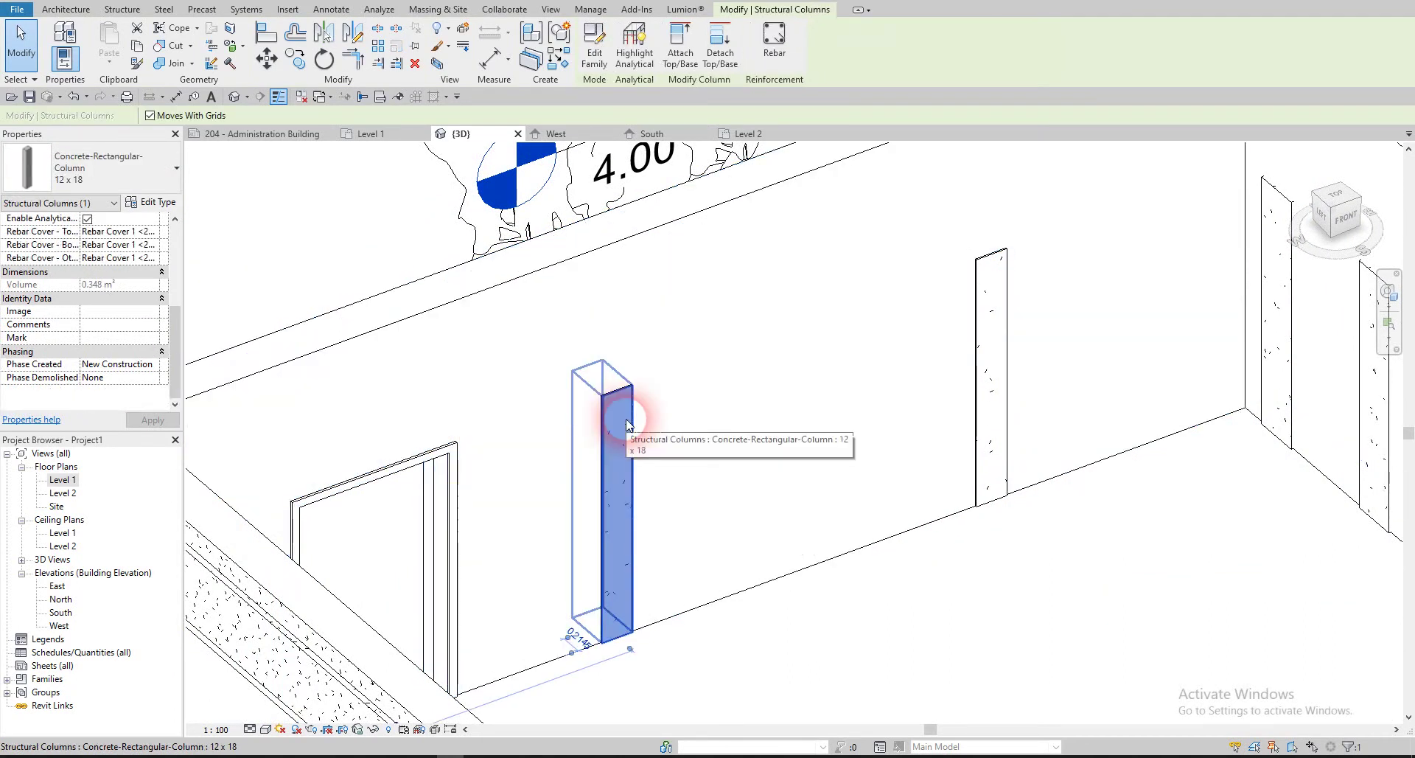
click(681, 391)
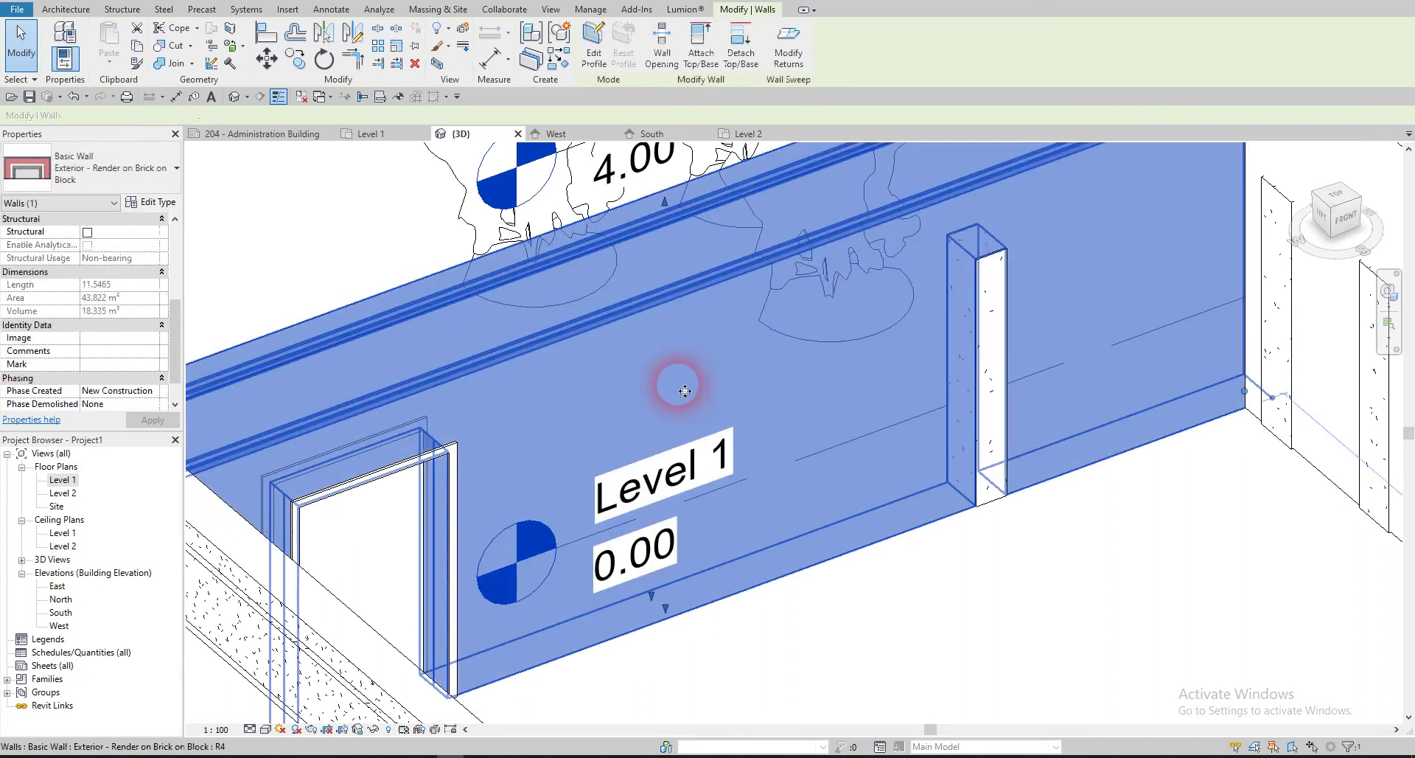
click(989, 304)
key(Delete)
click(812, 355)
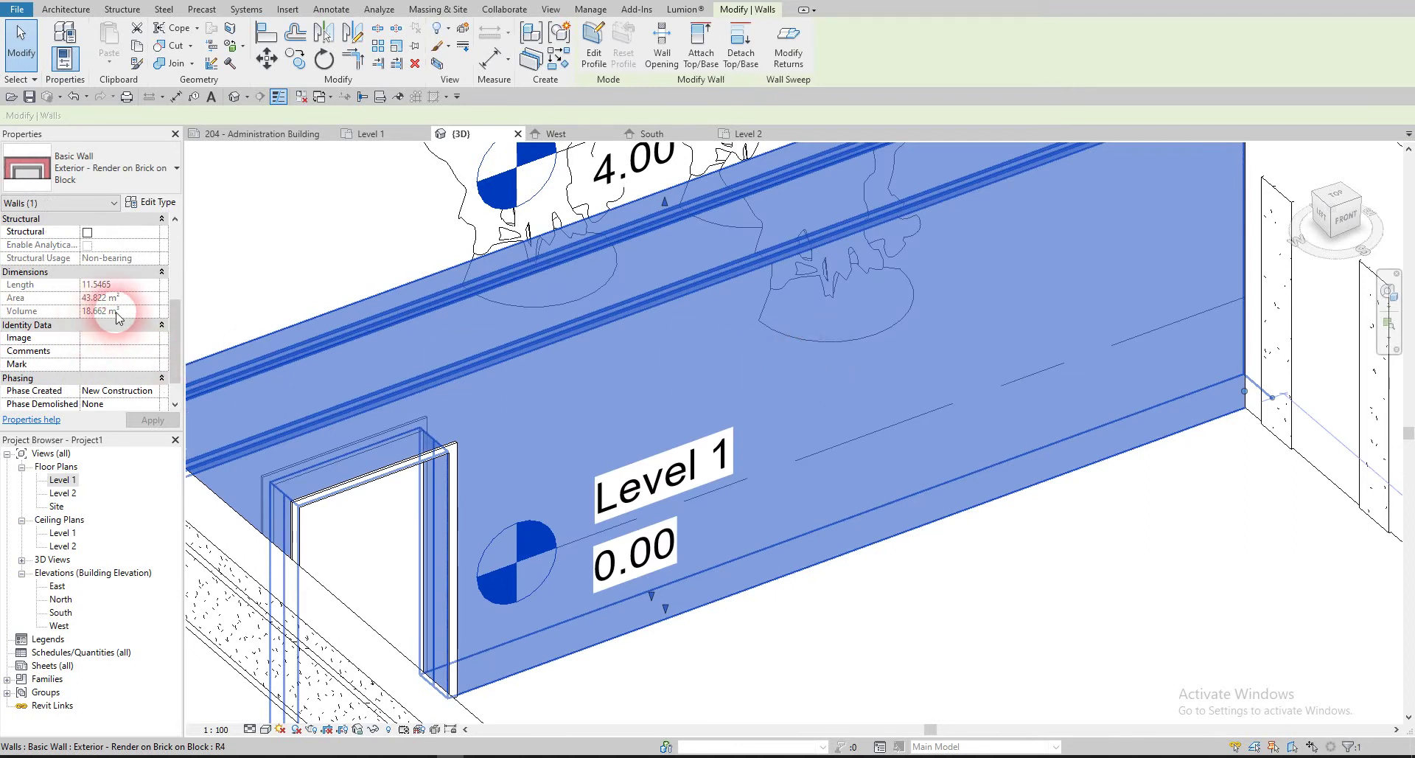
click(947, 583)
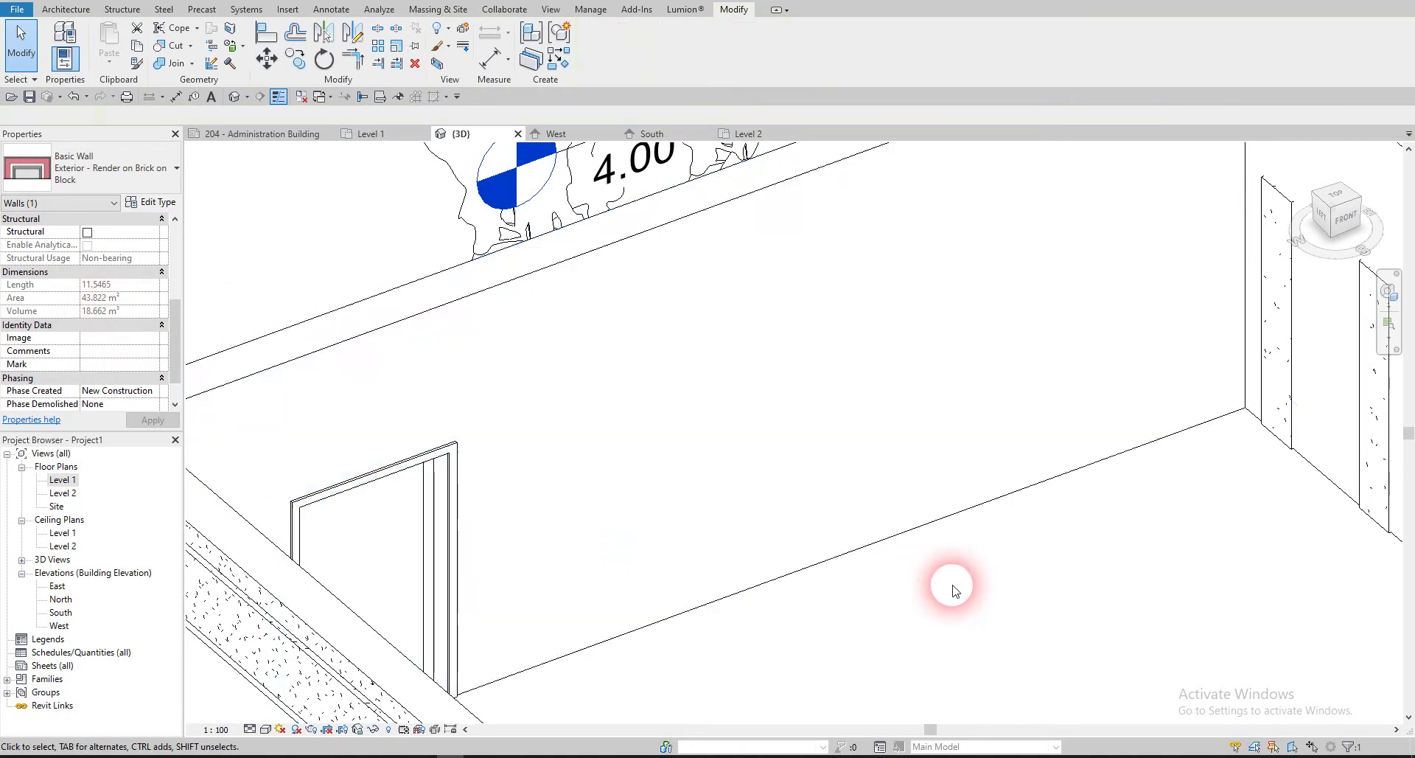
click(800, 446)
click(126, 338)
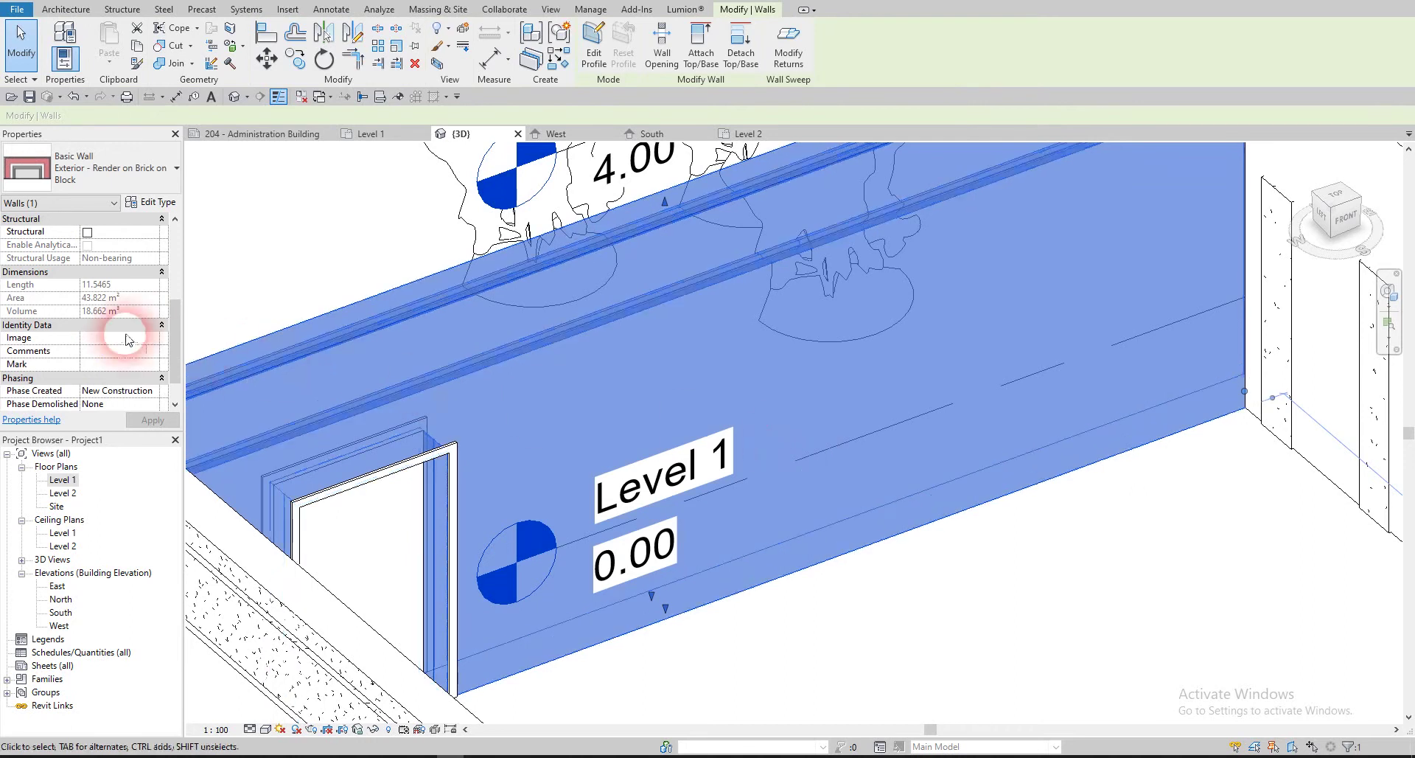
- Undo both column deletions one at a time, checking the upper wall's volume after each undo
key(ctrl+z)
click(648, 391)
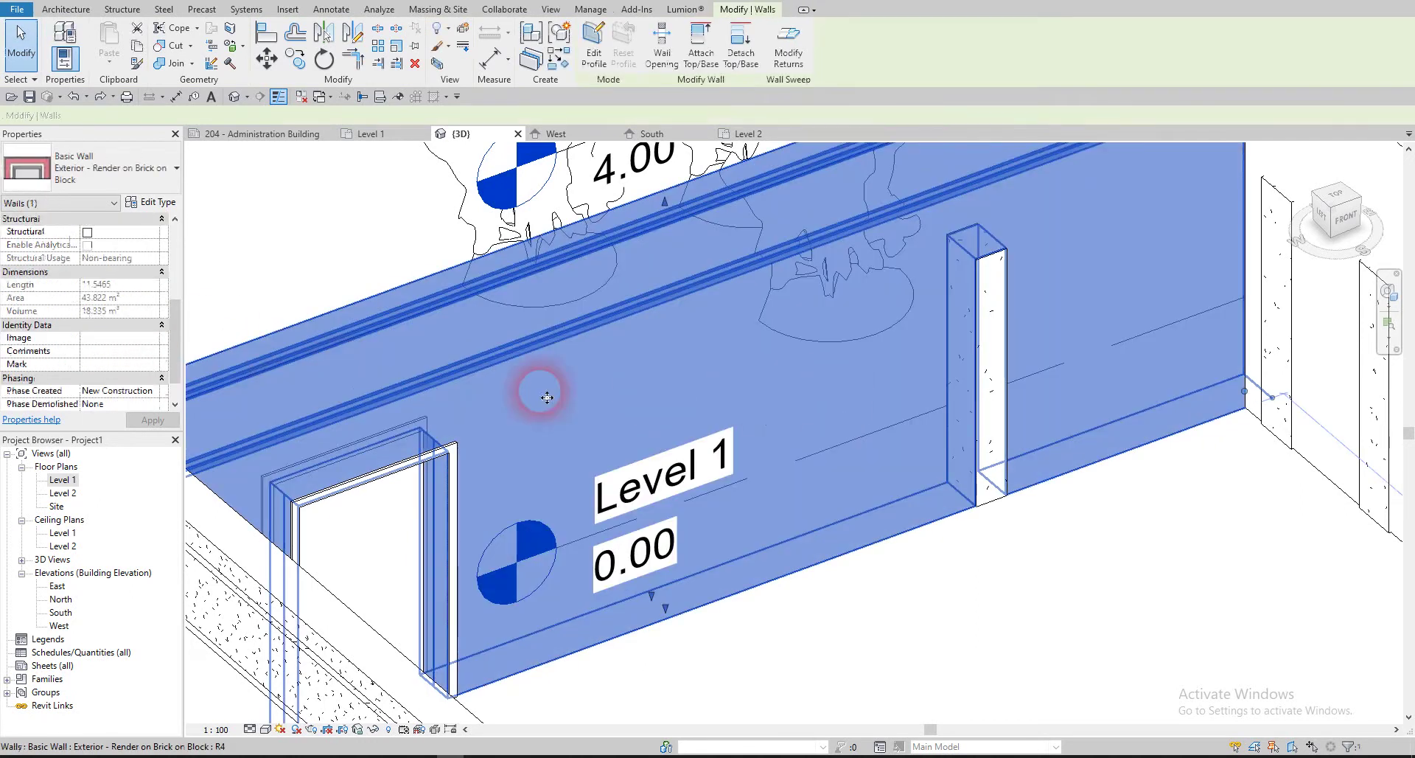
click(304, 341)
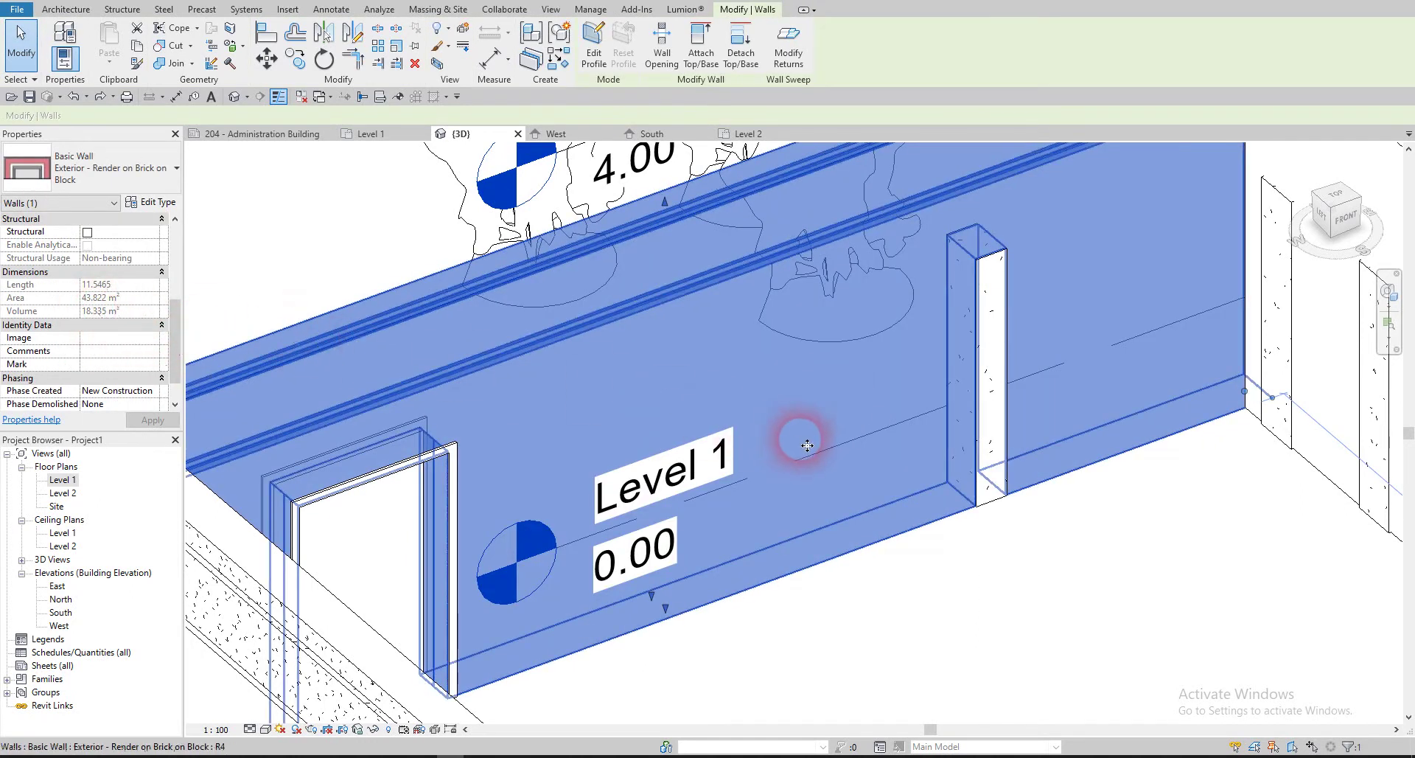
key(ctrl+z)
click(761, 411)
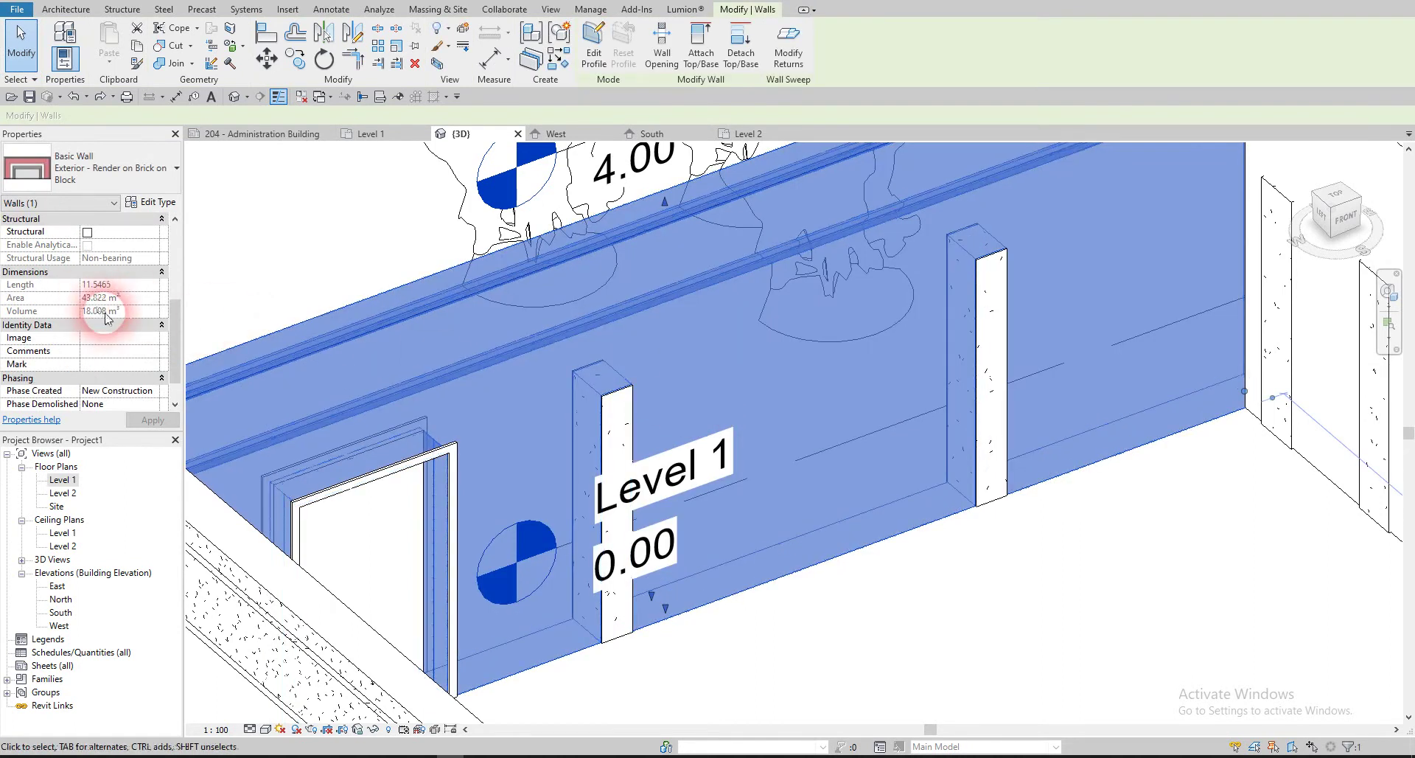
scroll(742, 562, down, 6)
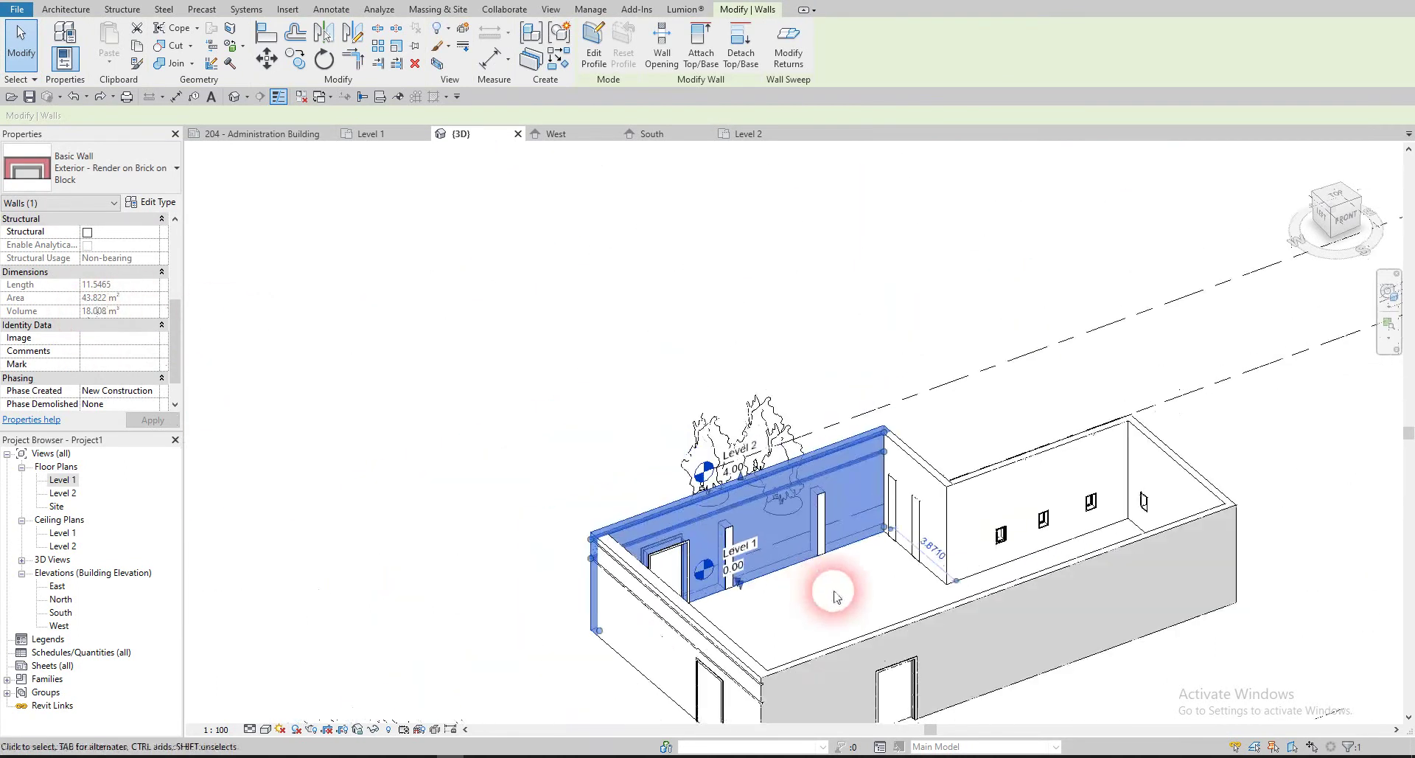
click(835, 597)
- In the Level 1 floor plan, turn the upper wall's column nearest the door 90 degrees and reposition it within the wall, about 3.99 m from the other column
double_click(63, 479)
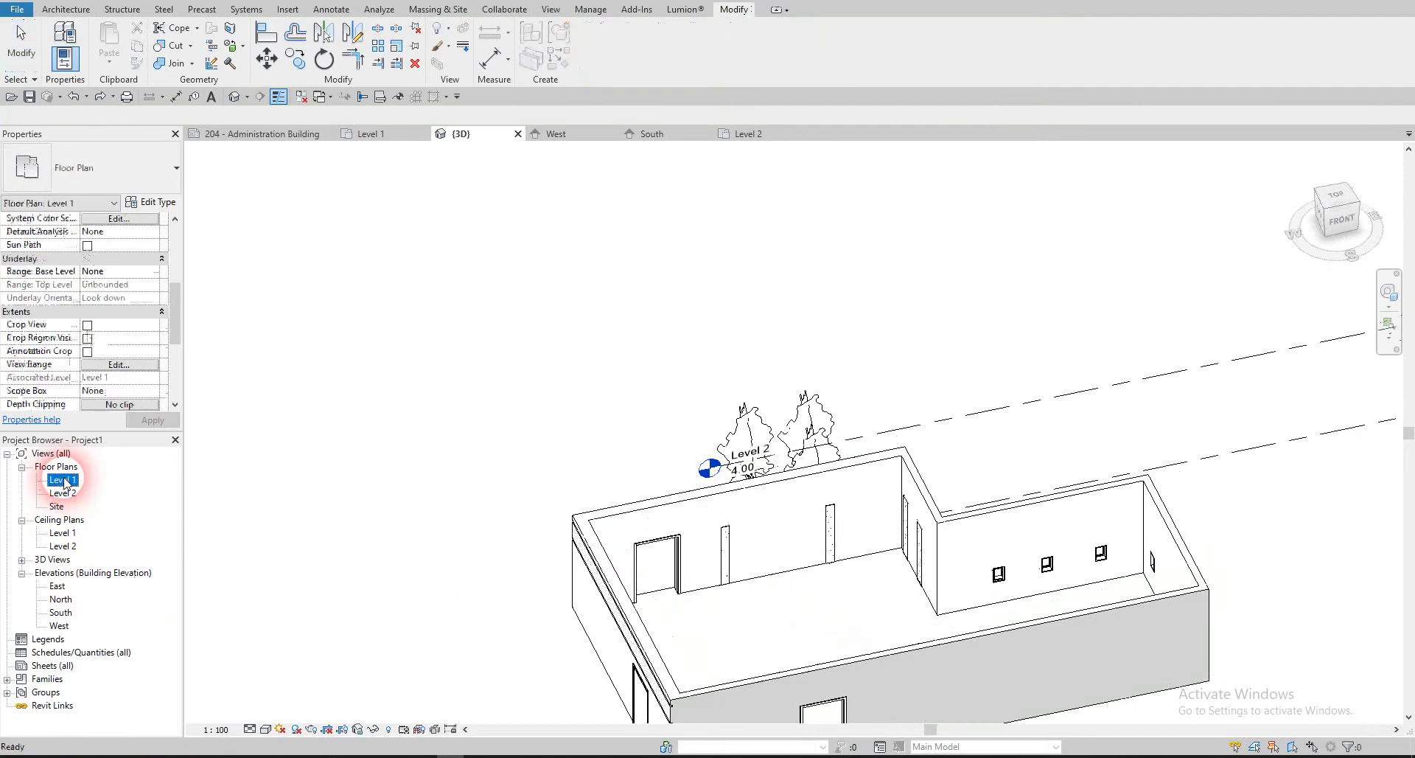
scroll(502, 435, down, 6)
click(551, 425)
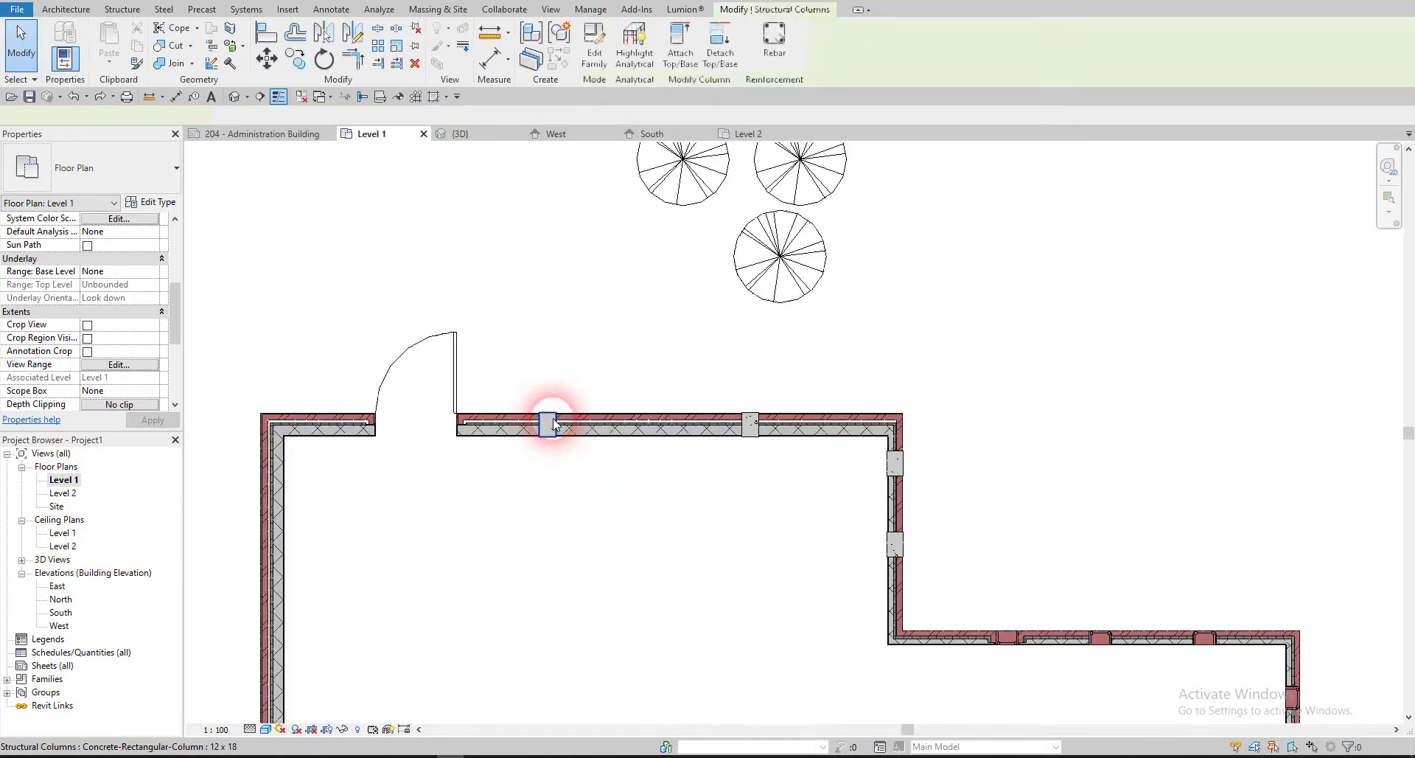
scroll(560, 433, up, 6)
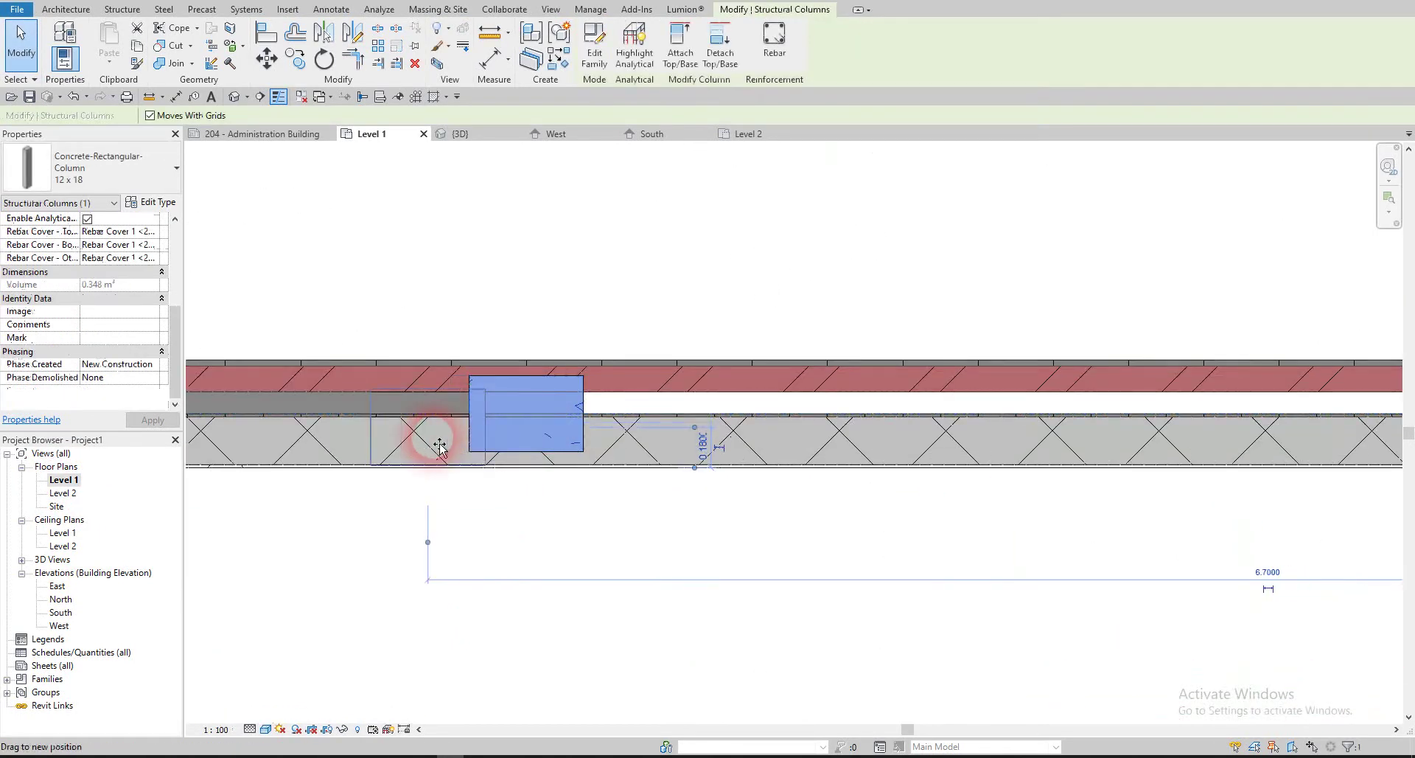
scroll(516, 363, down, 3)
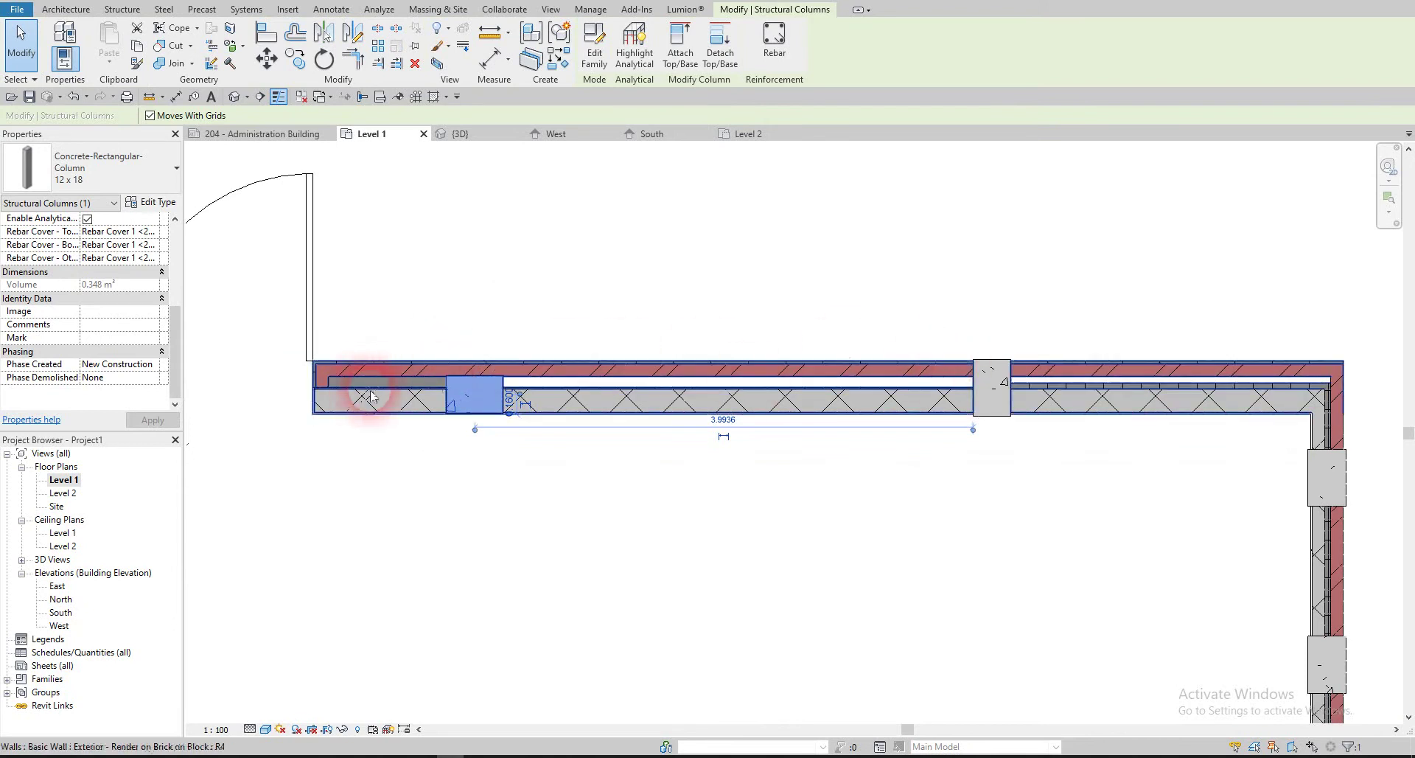
scroll(740, 400, down, 1)
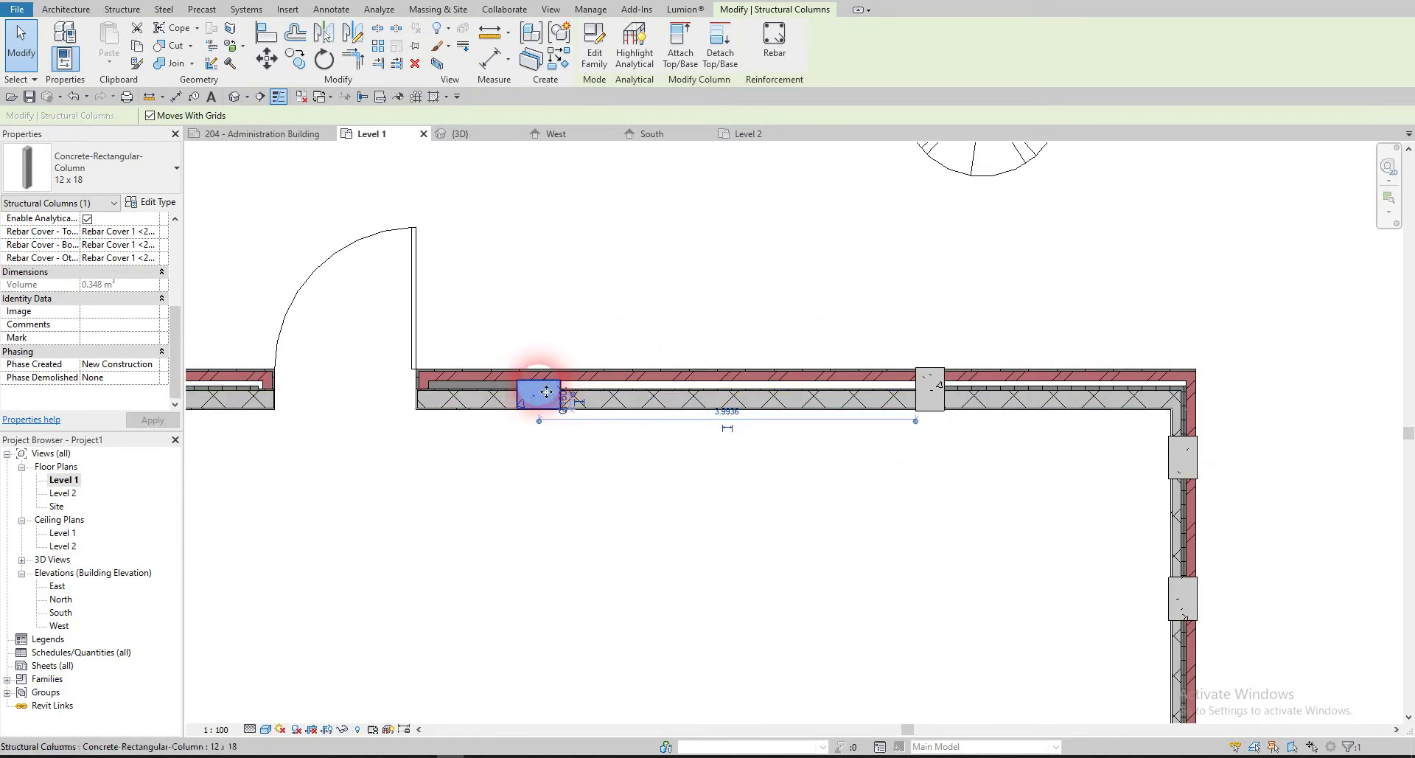
middle_drag(546, 392, 525, 378)
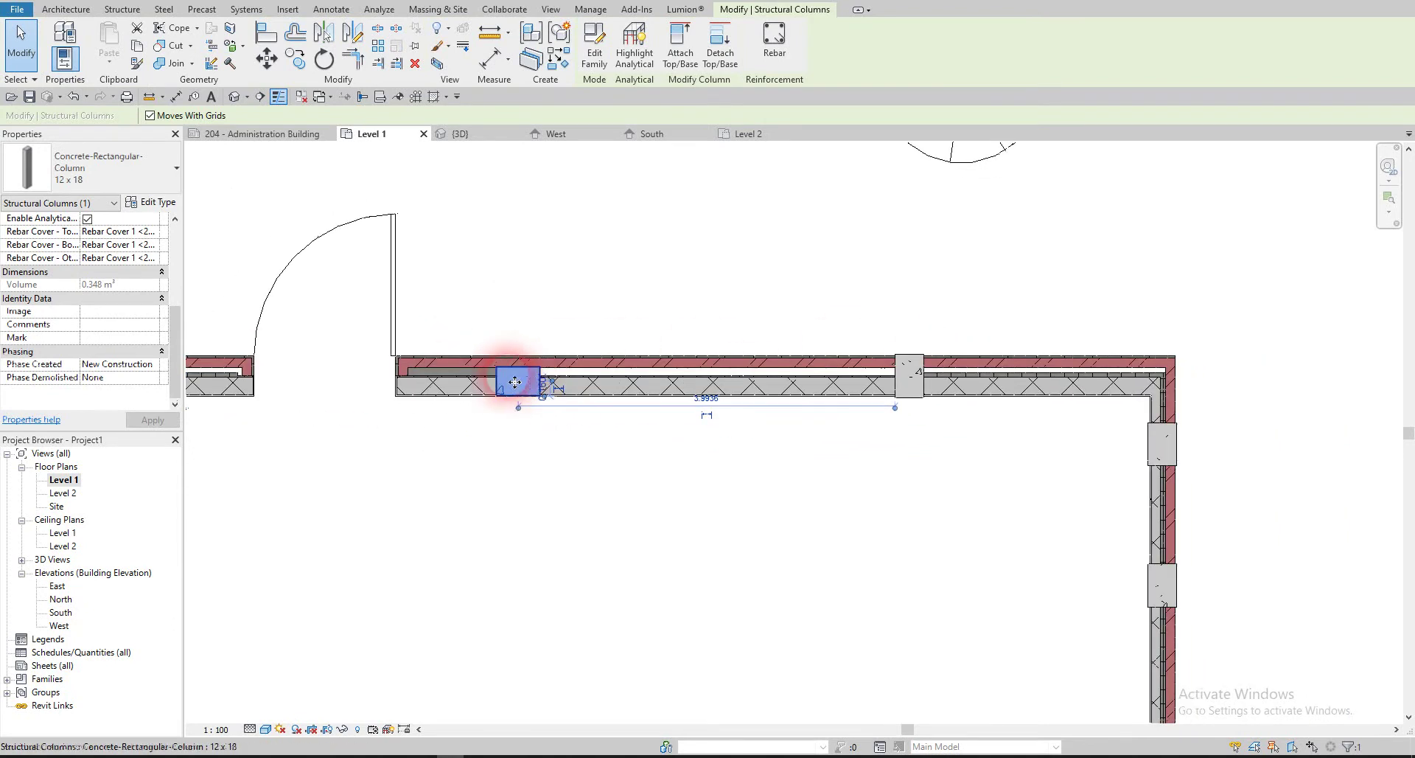
- Edit the 12 x 18 concrete column type, setting b to 0.5000 and reducing h to make the columns thin
click(160, 204)
drag(875, 59, 721, 58)
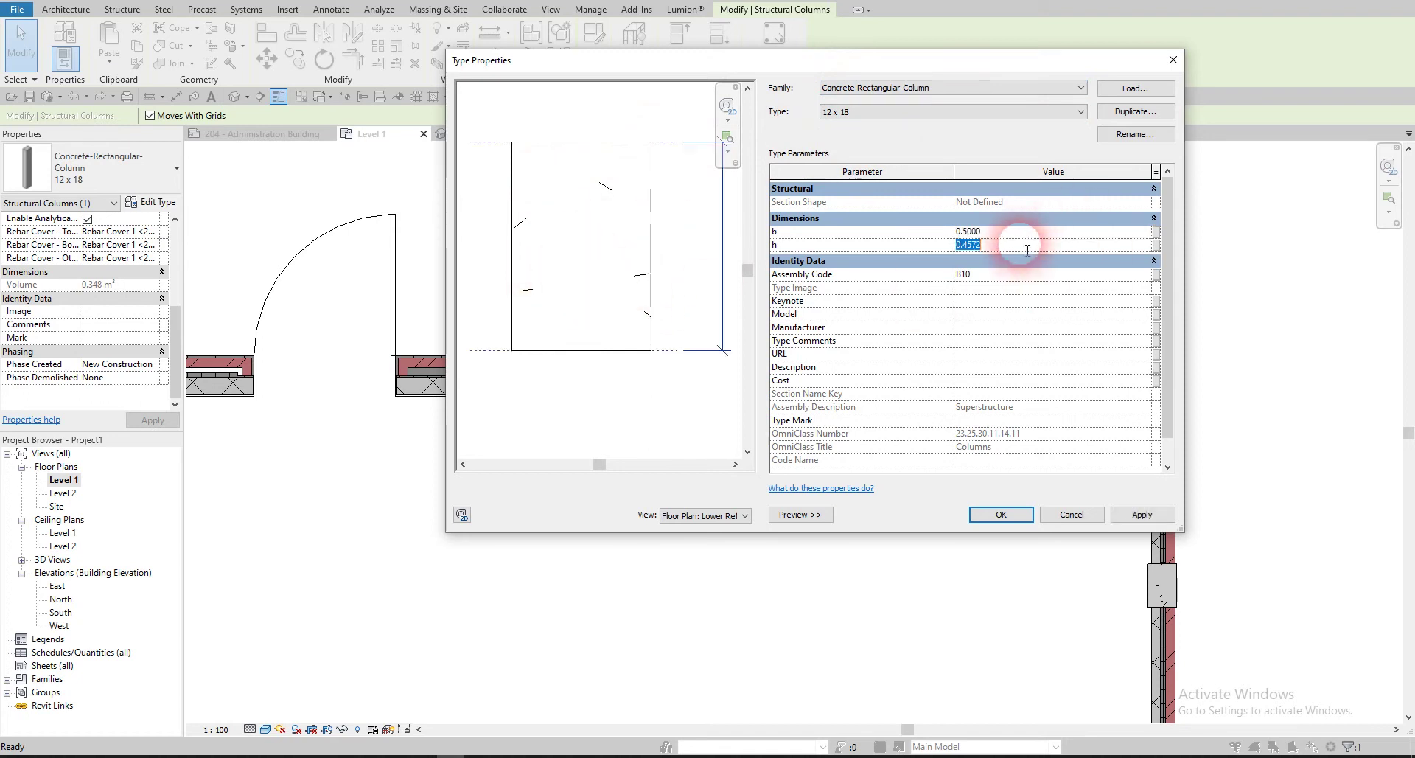
click(1001, 514)
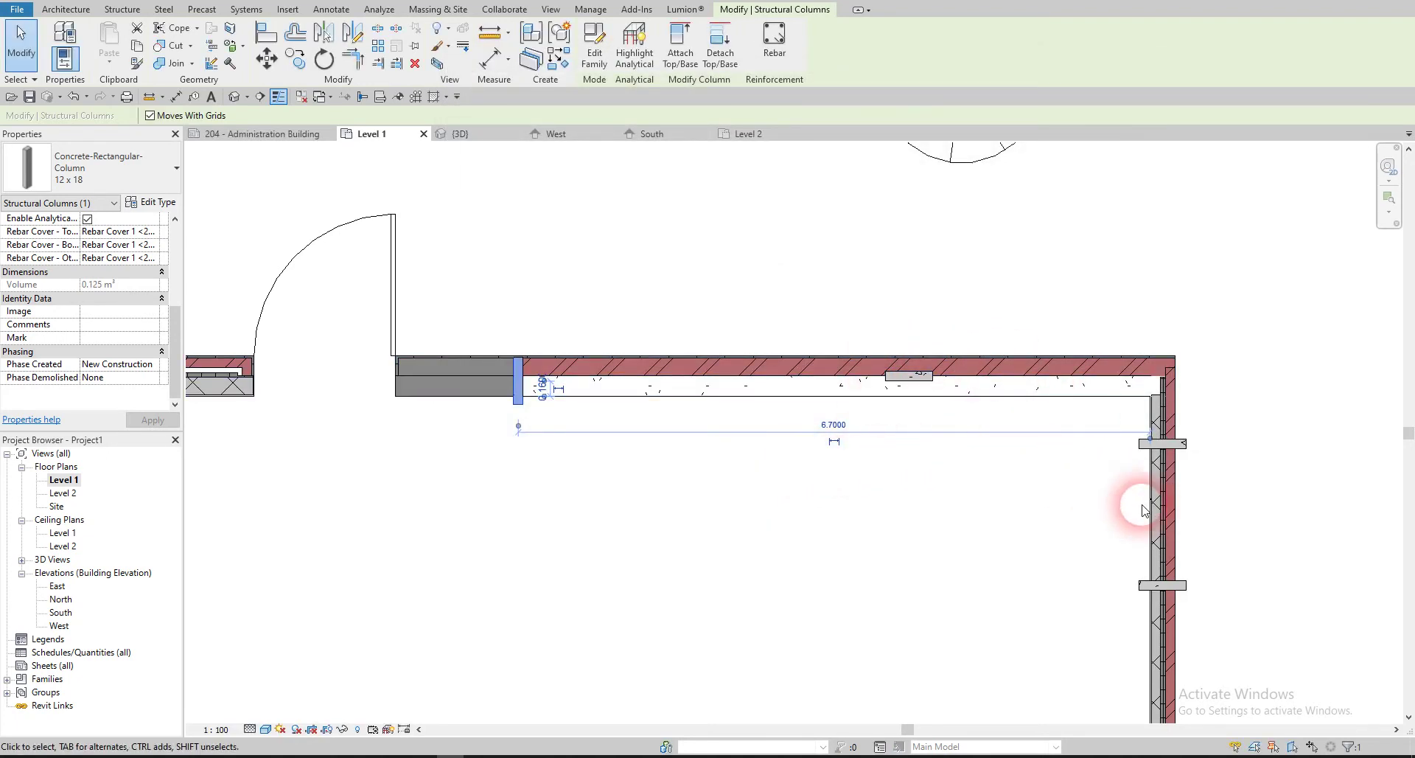
- Try turning the lower column in the short vertical wall 90 degrees and turn it back across the wall
click(1137, 592)
key(space)
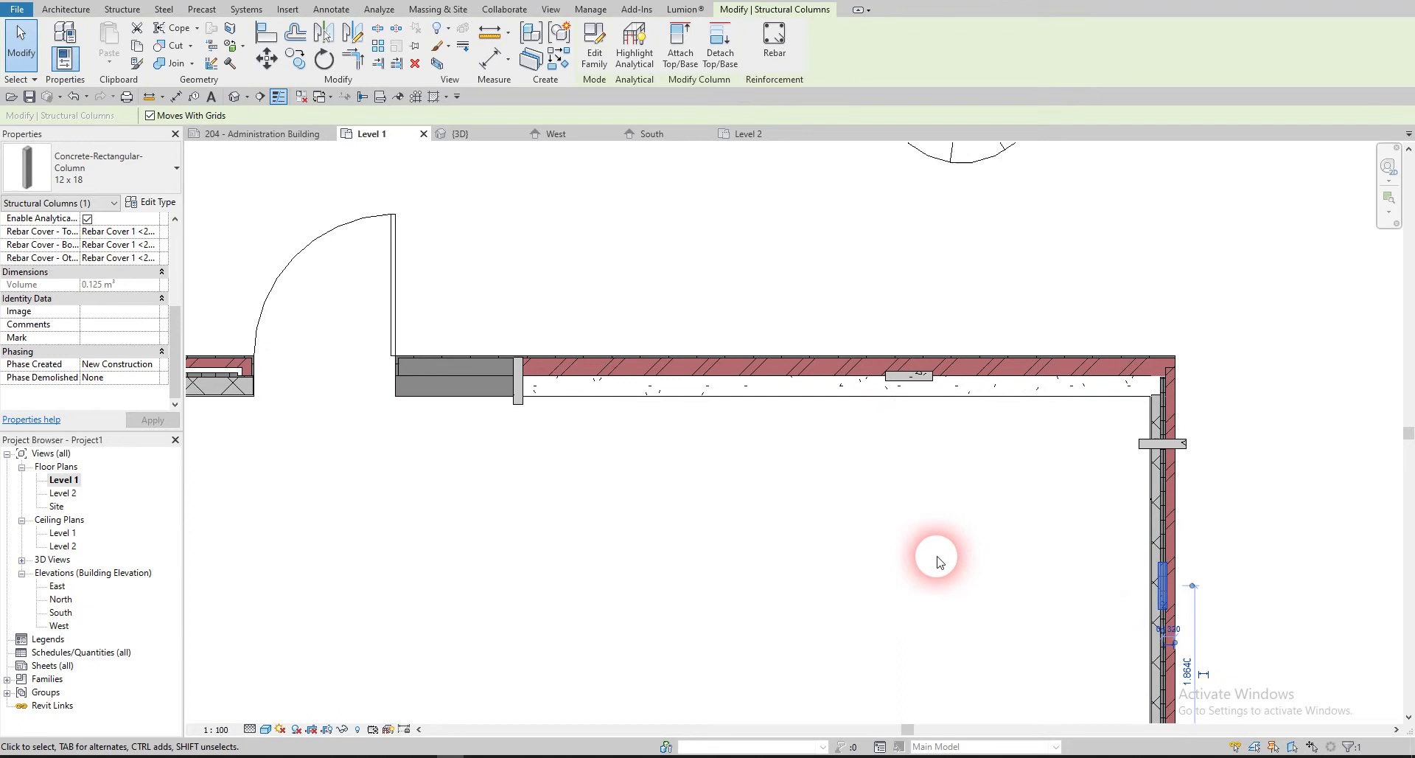
key(space)
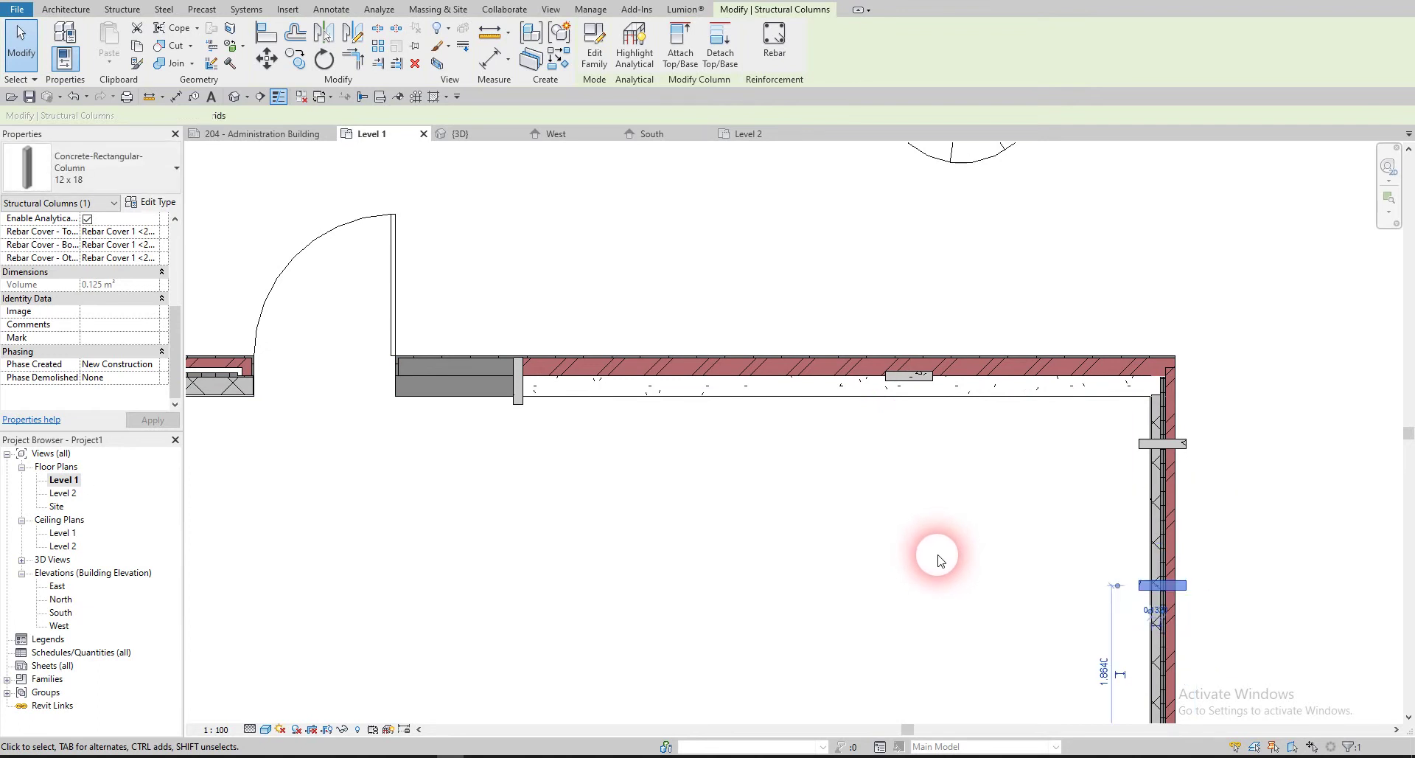
middle_drag(936, 564, 771, 433)
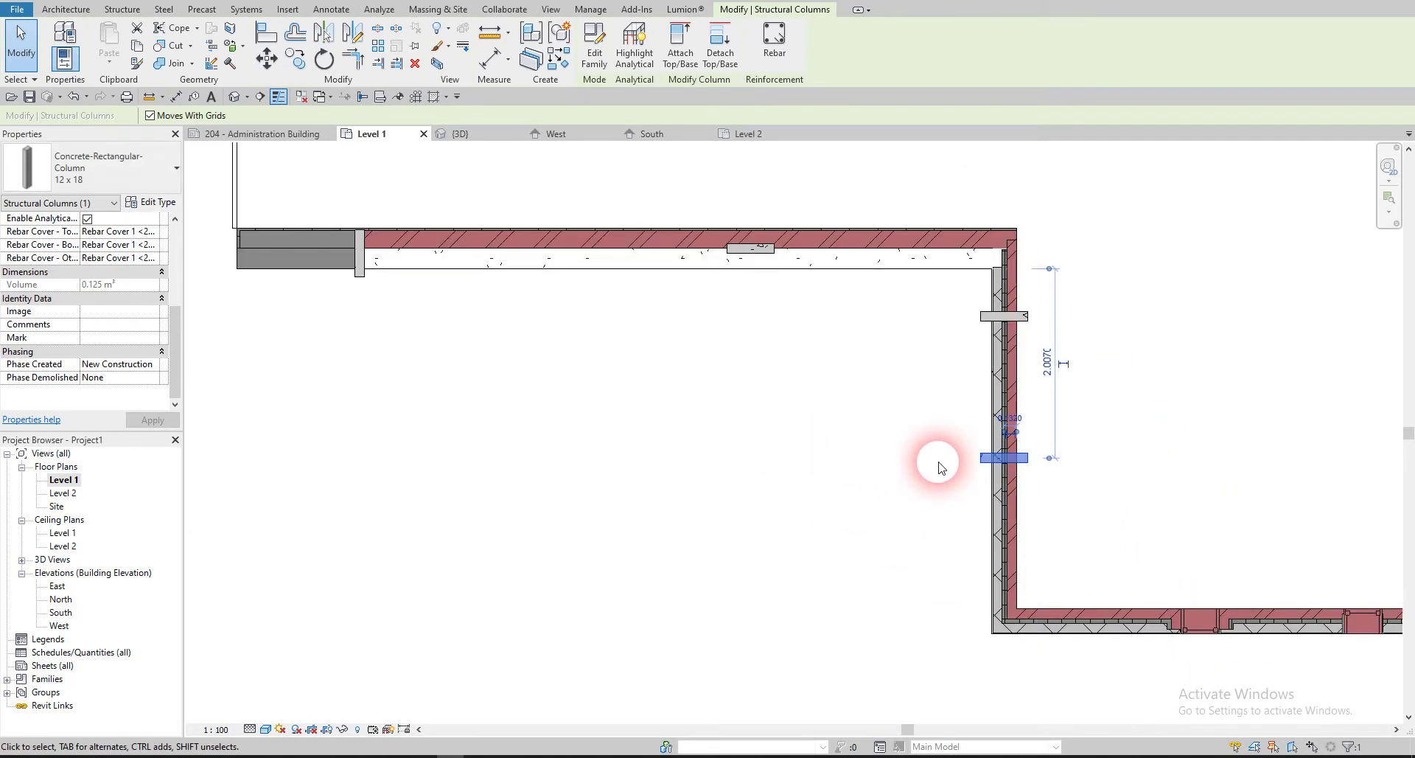
click(1061, 483)
click(1020, 461)
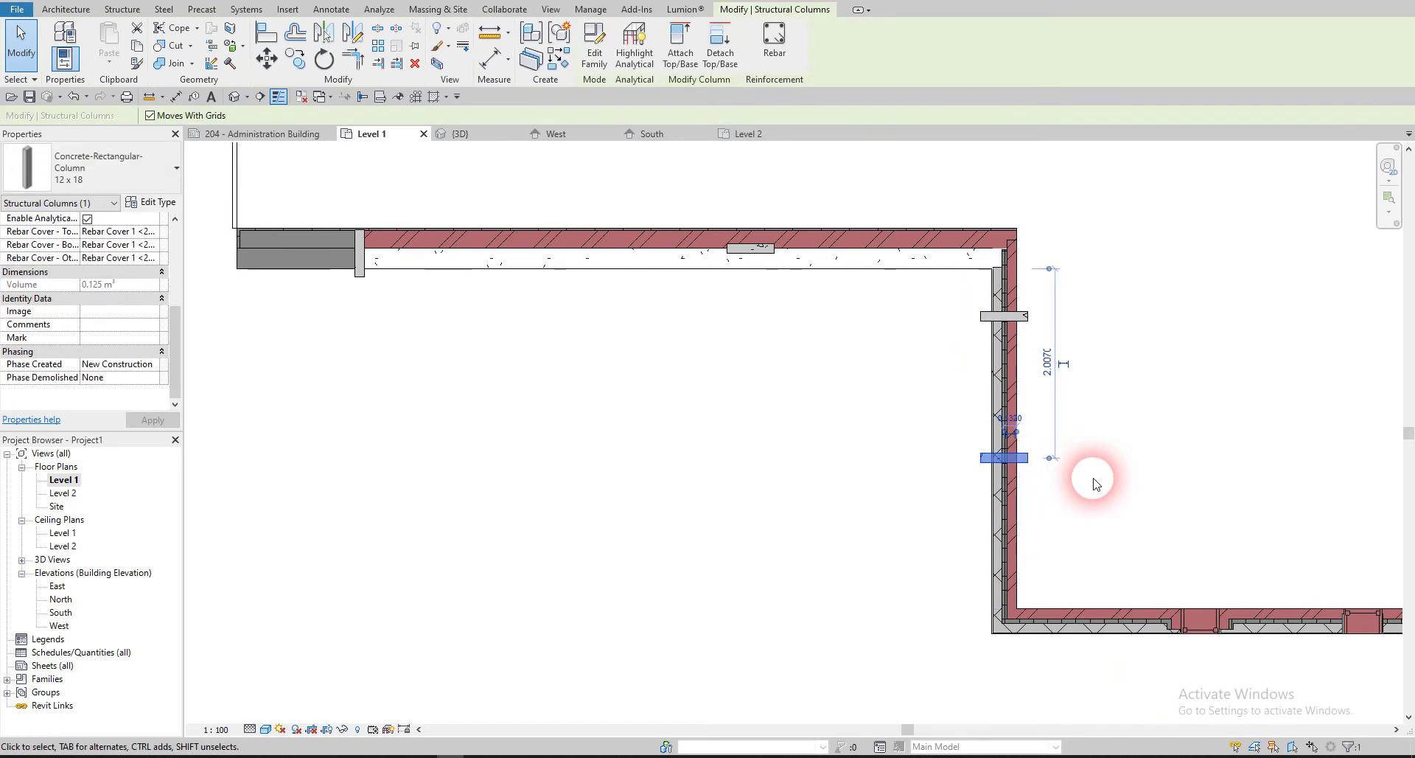
click(1093, 482)
click(1029, 325)
click(828, 290)
- Delete both concrete columns from the upper wall
scroll(641, 291, down, 3)
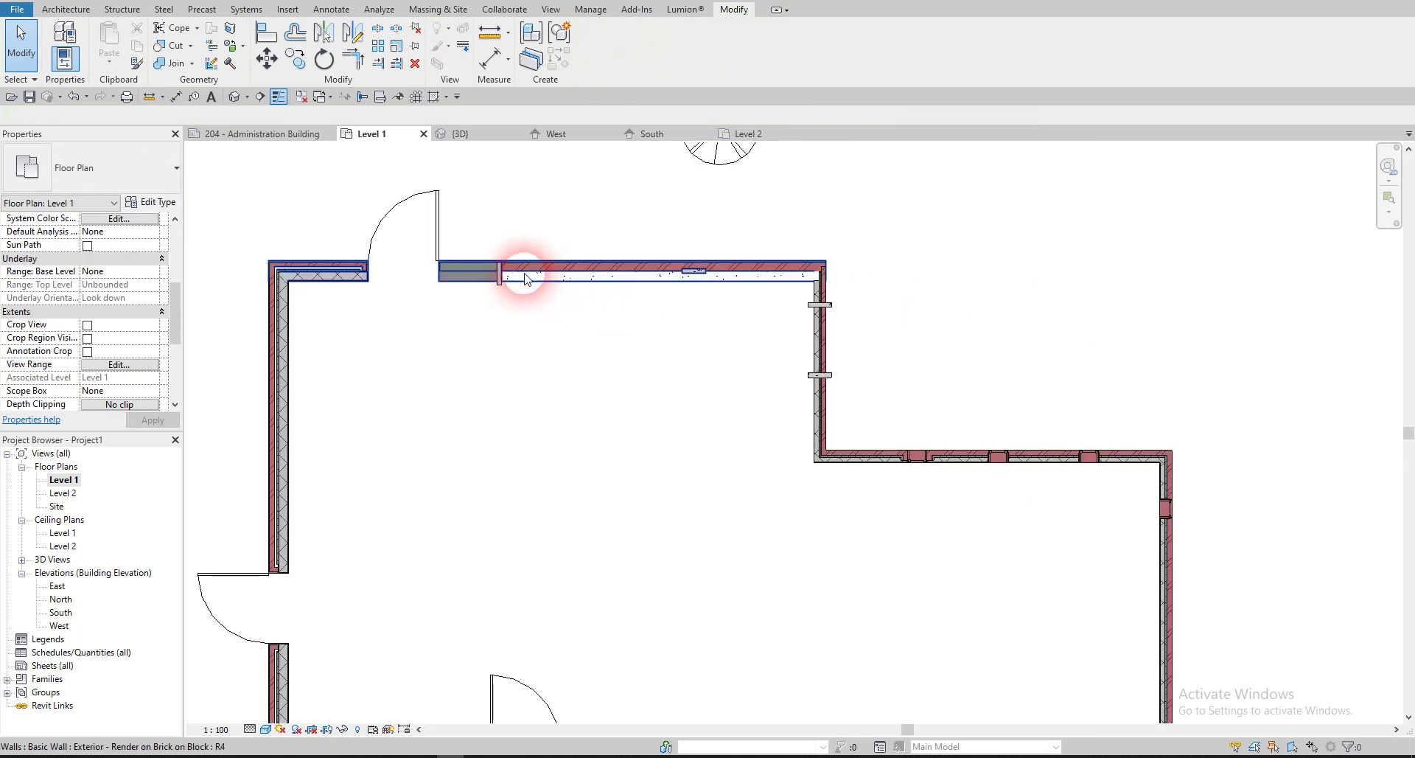
click(502, 275)
key(Delete)
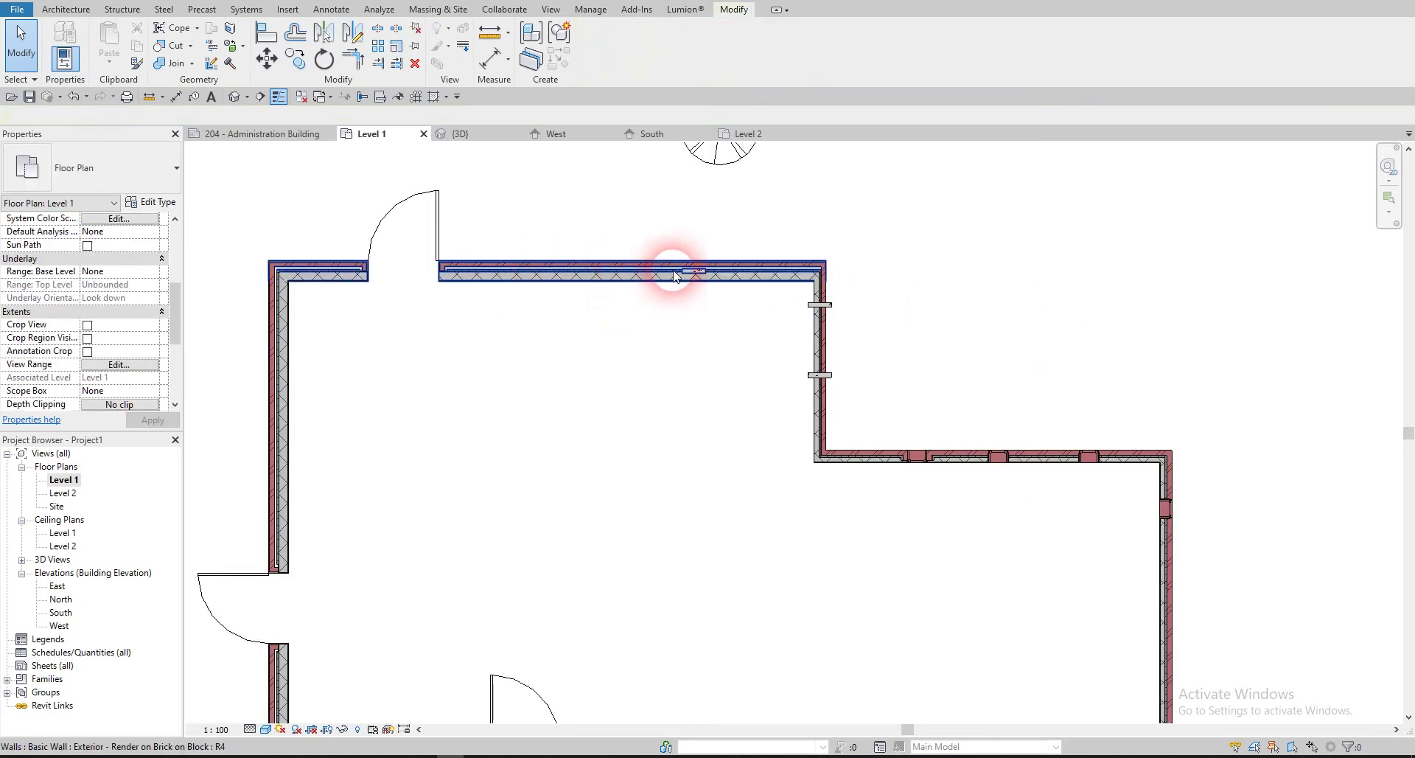
click(682, 277)
key(Delete)
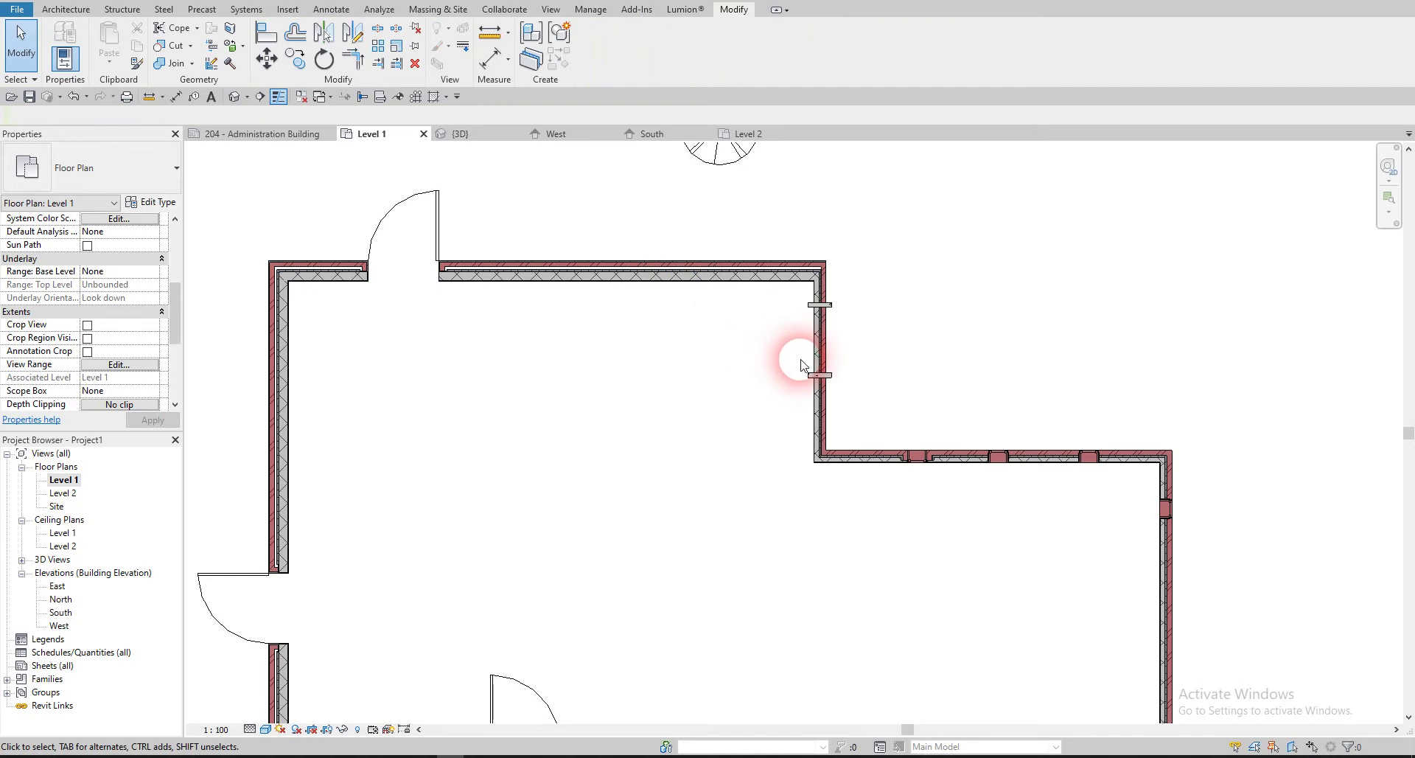
- Move the short vertical wall's two columns down along it, to about 0.40 m and 2.70 m from its lower corner
click(818, 378)
scroll(818, 378, up, 2)
drag(817, 377, 827, 485)
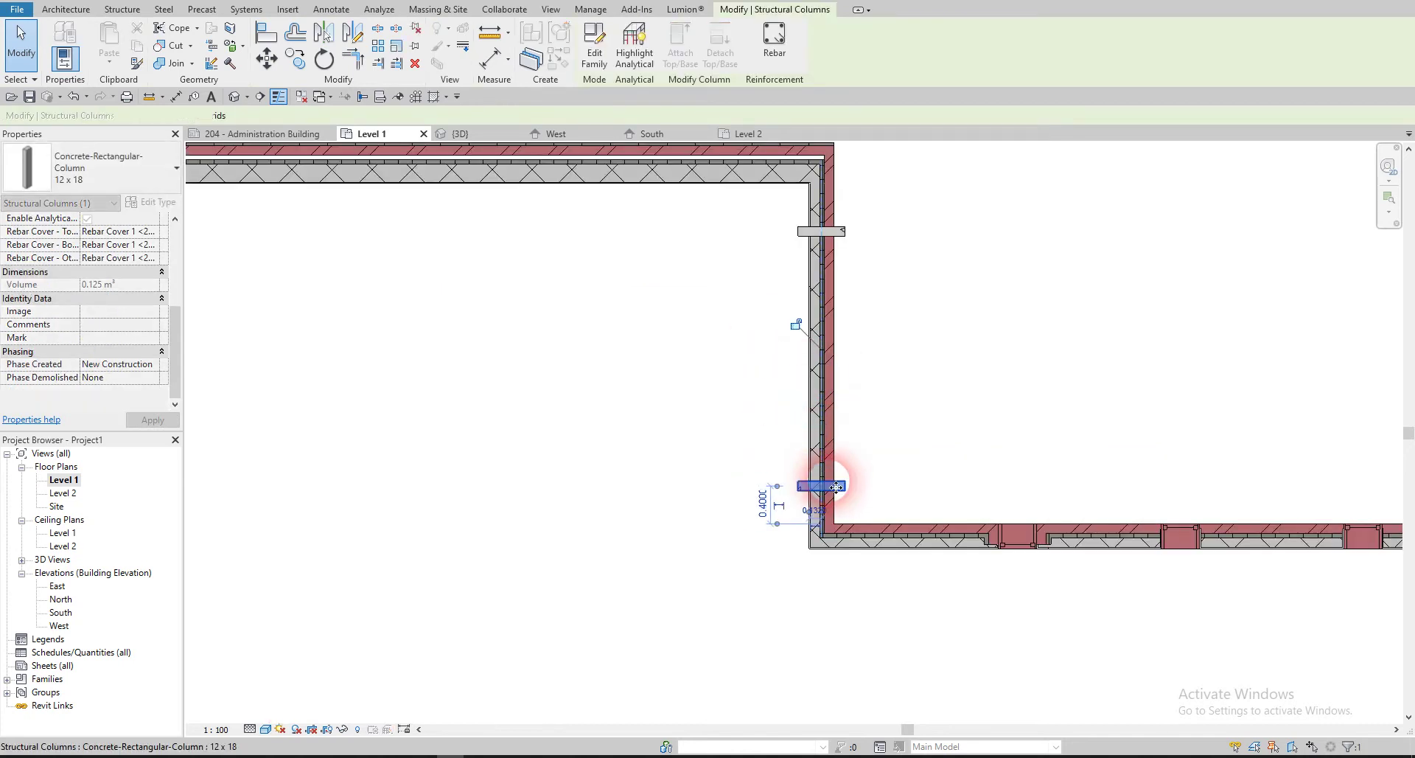
click(890, 423)
drag(822, 231, 881, 268)
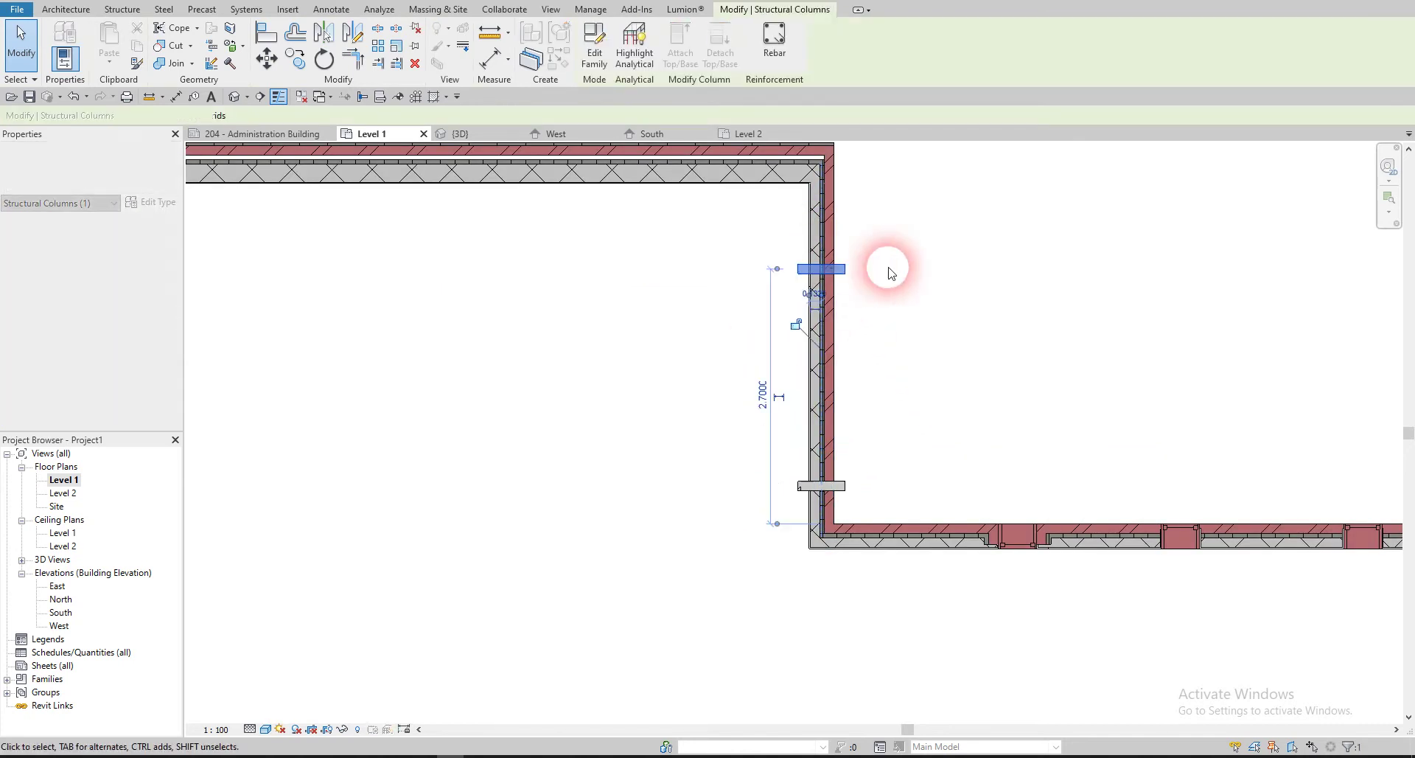
click(610, 305)
scroll(569, 307, down, 2)
middle_drag(568, 306, 516, 383)
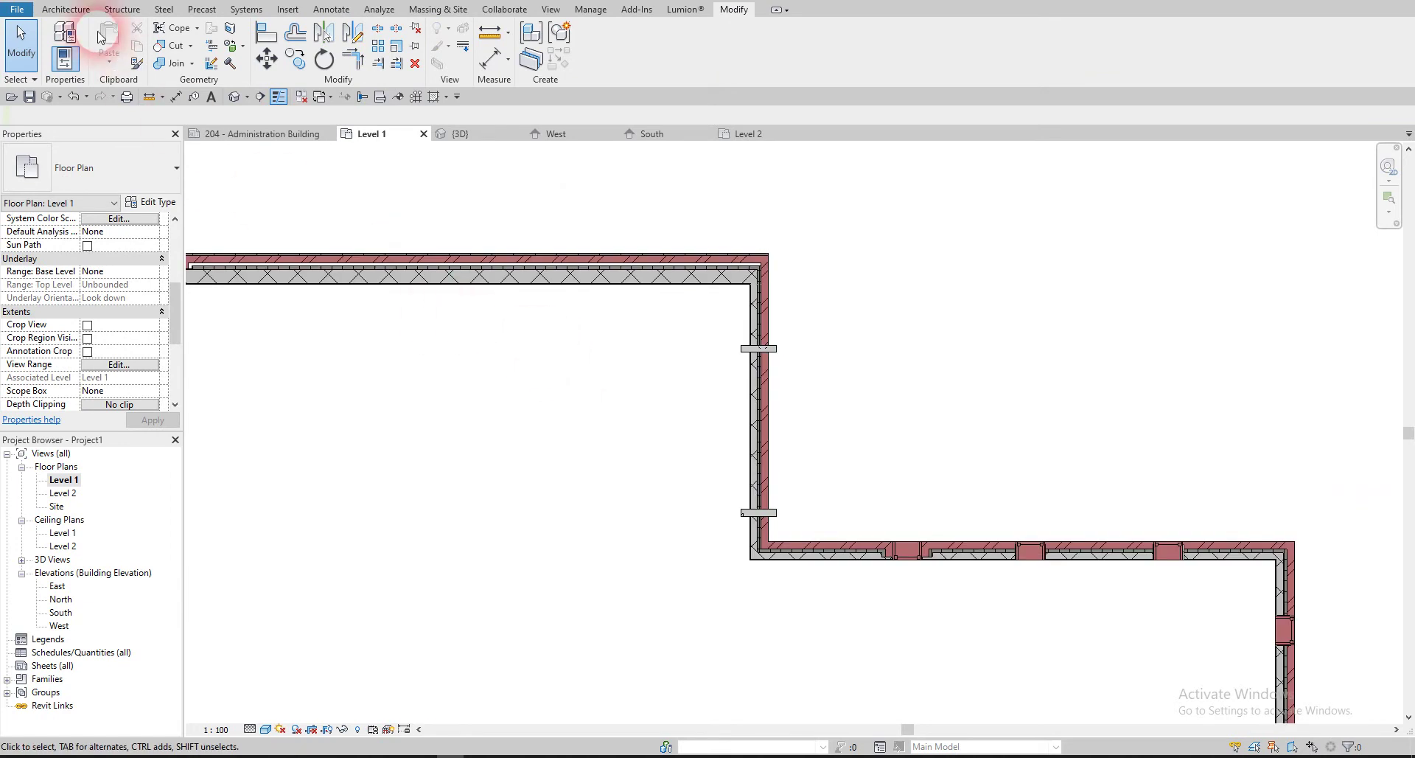
- Start a footprint roof moved to Level 2 and set its type to Warm Roof - Concrete
click(73, 9)
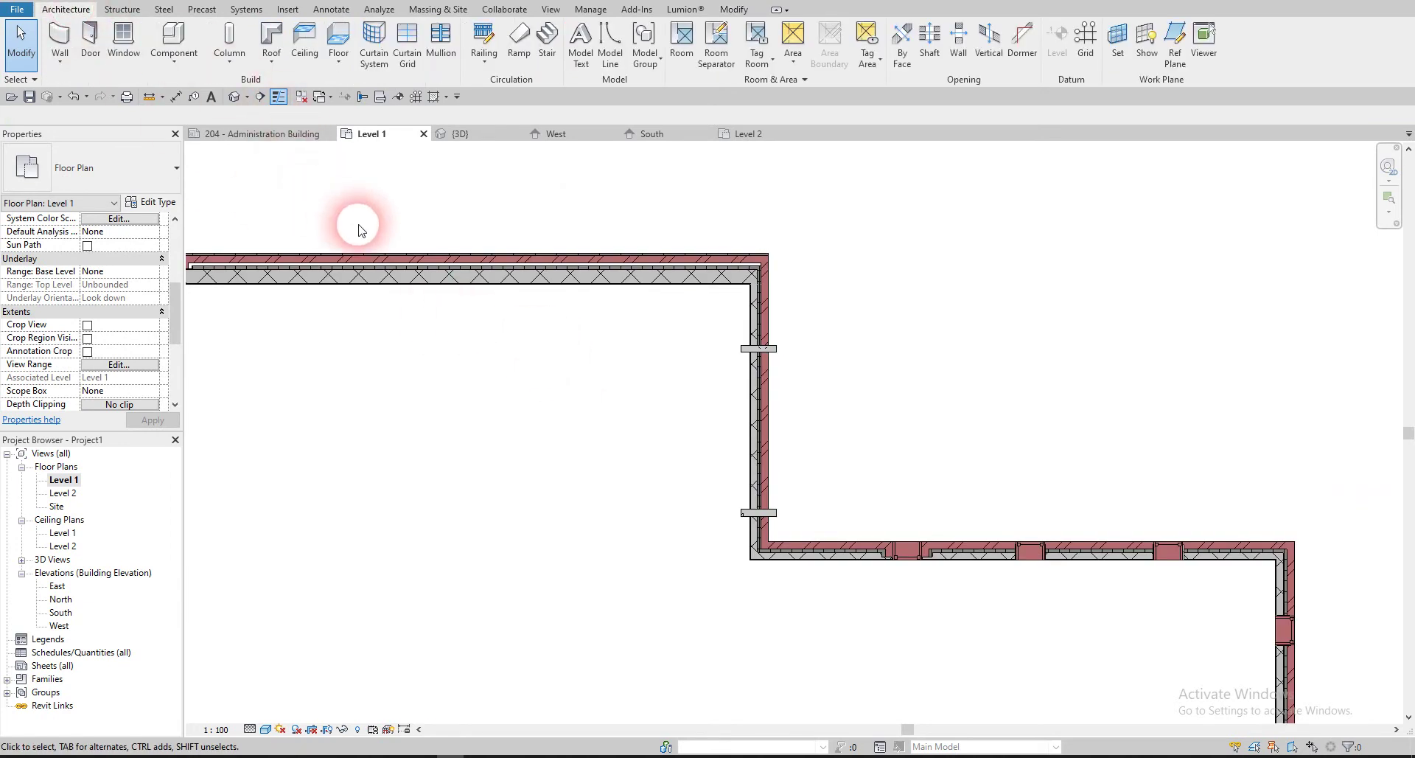
middle_drag(358, 230, 455, 214)
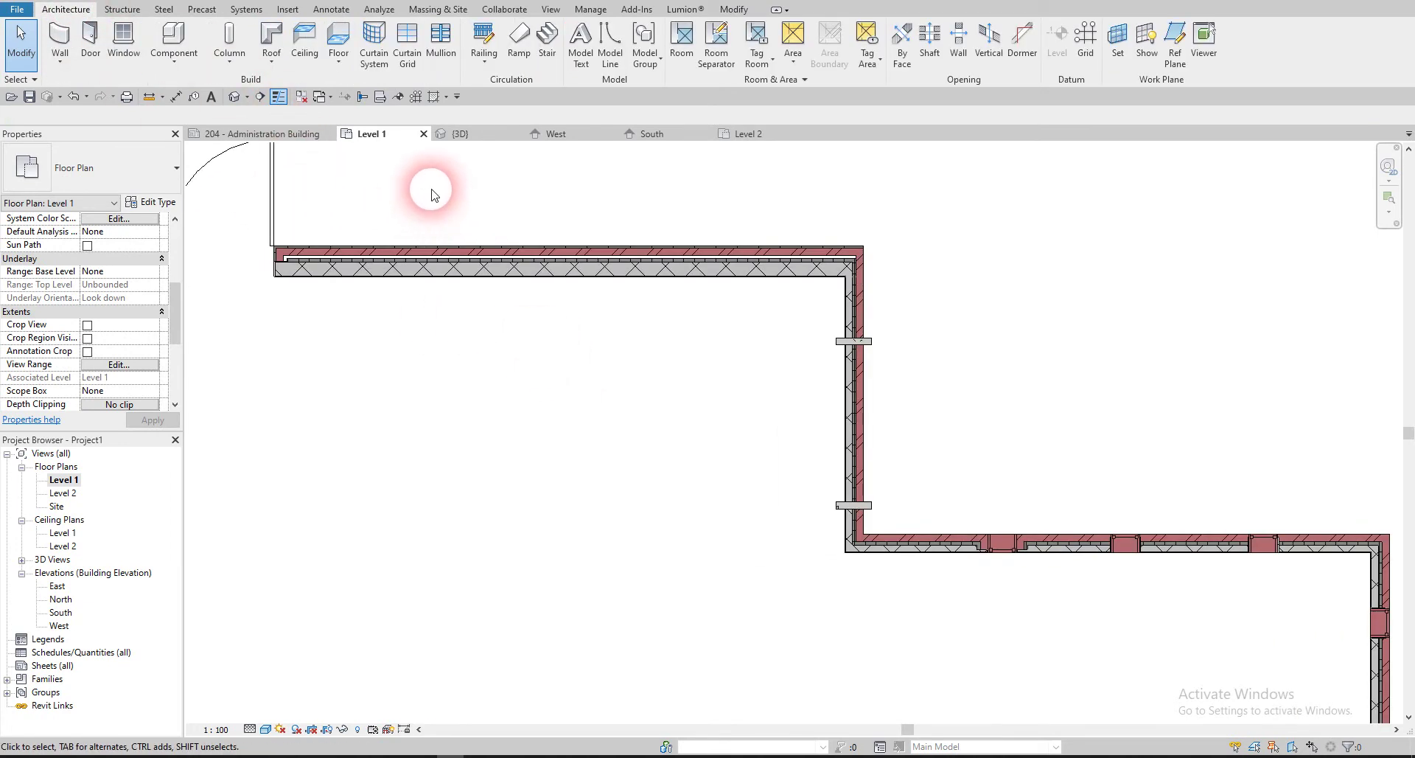
click(273, 40)
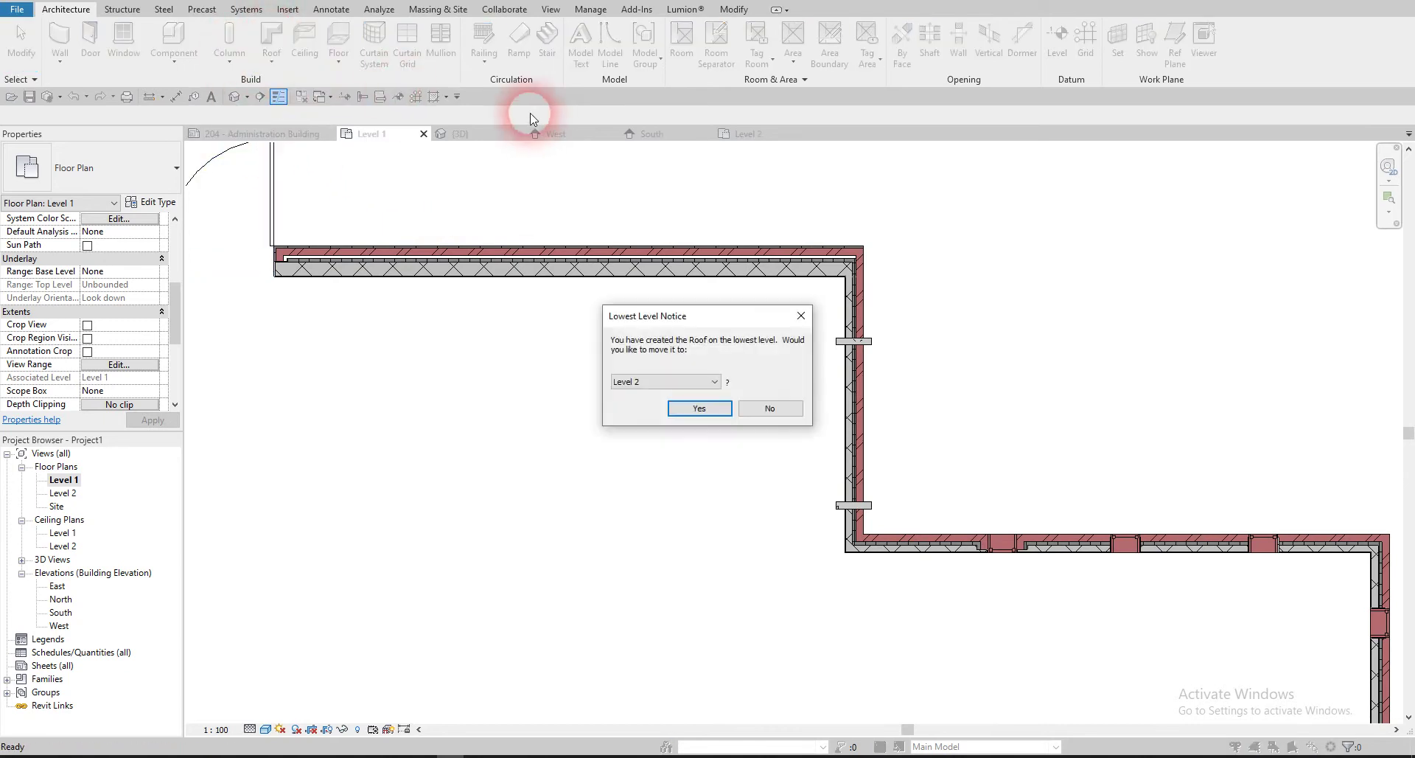
click(699, 409)
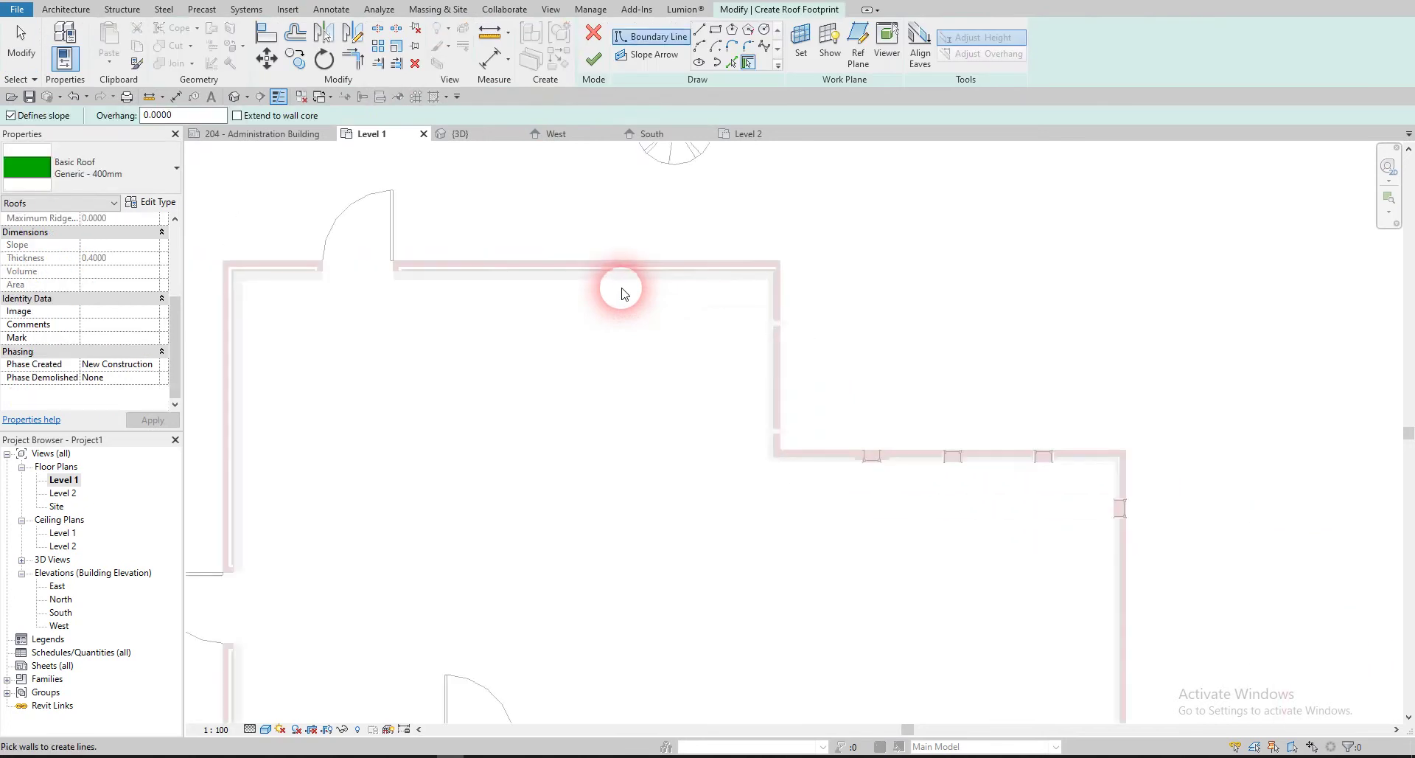
scroll(569, 269, down, 3)
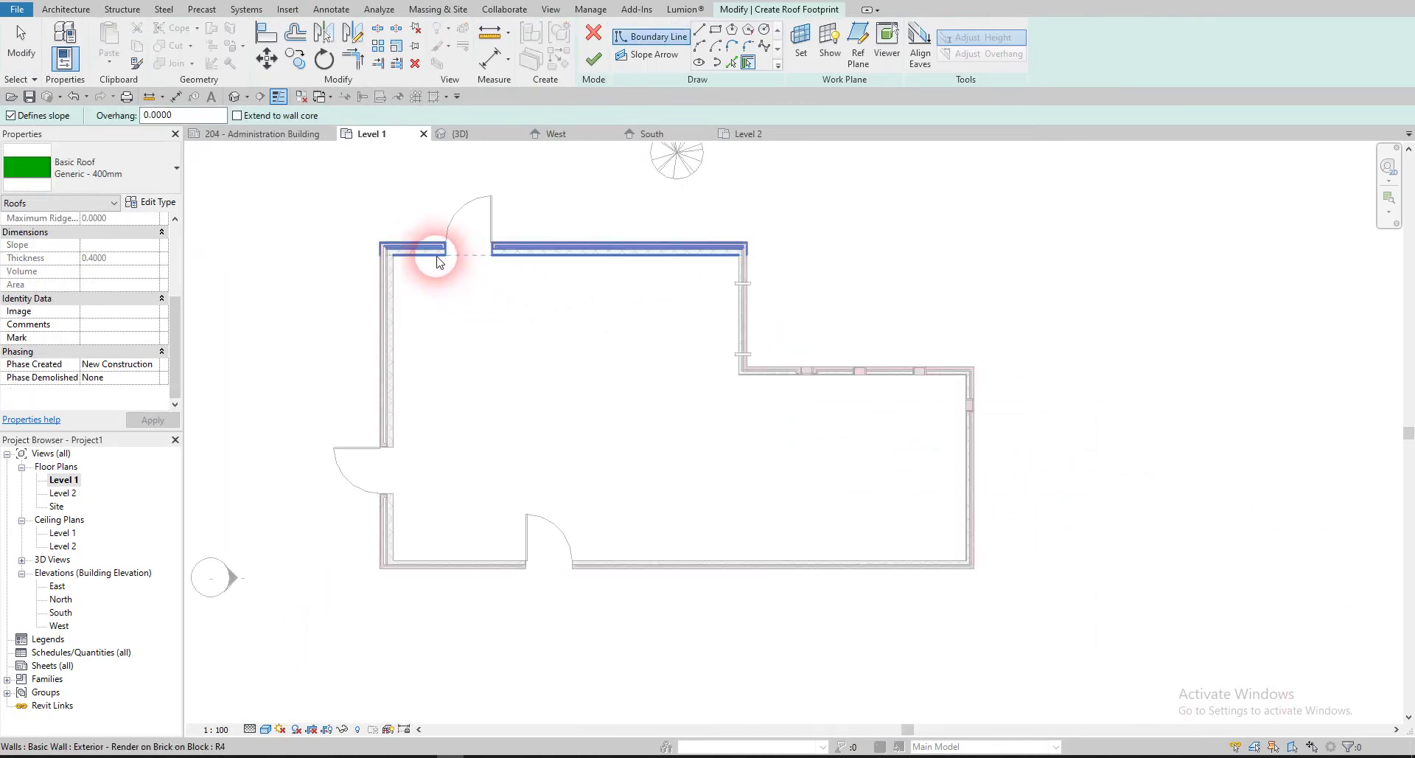
scroll(423, 242, up, 2)
scroll(423, 241, down, 2)
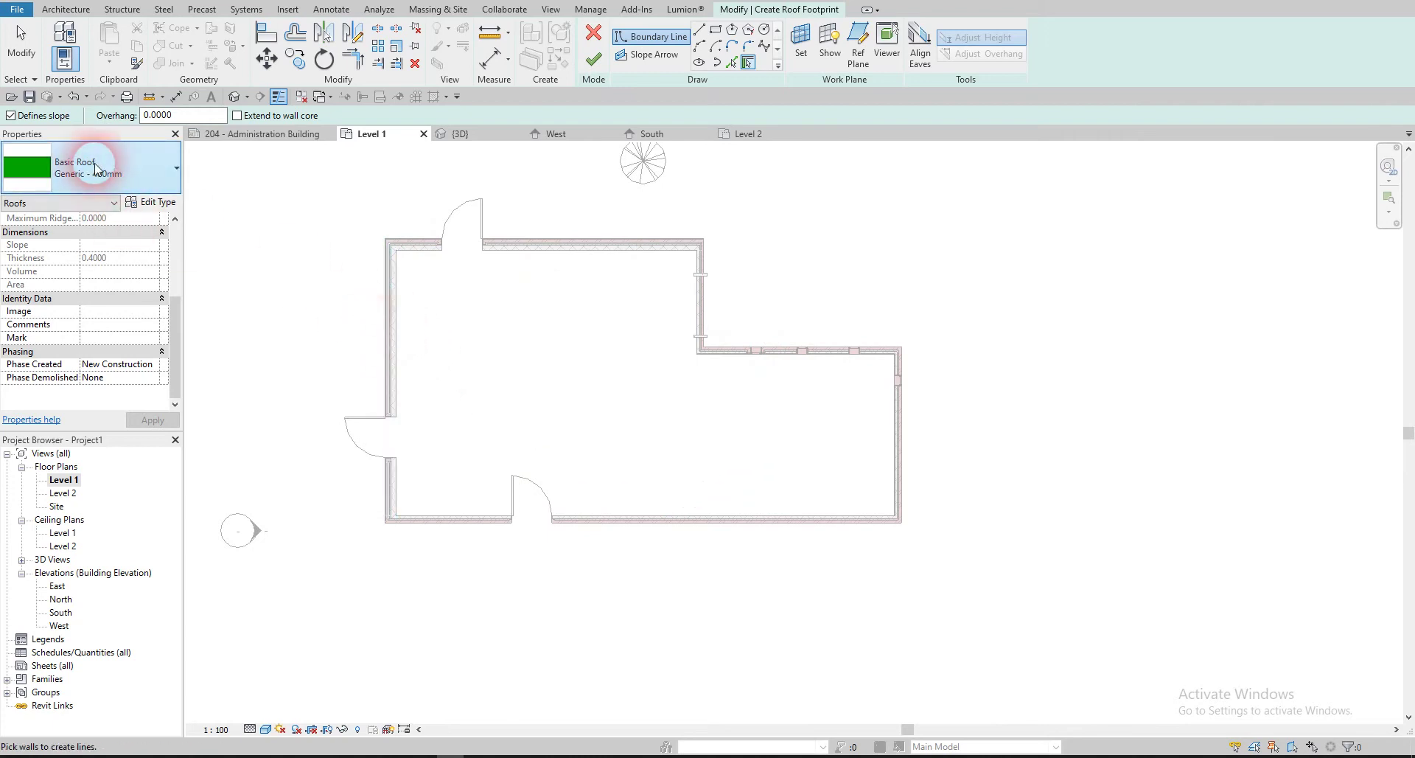
click(94, 162)
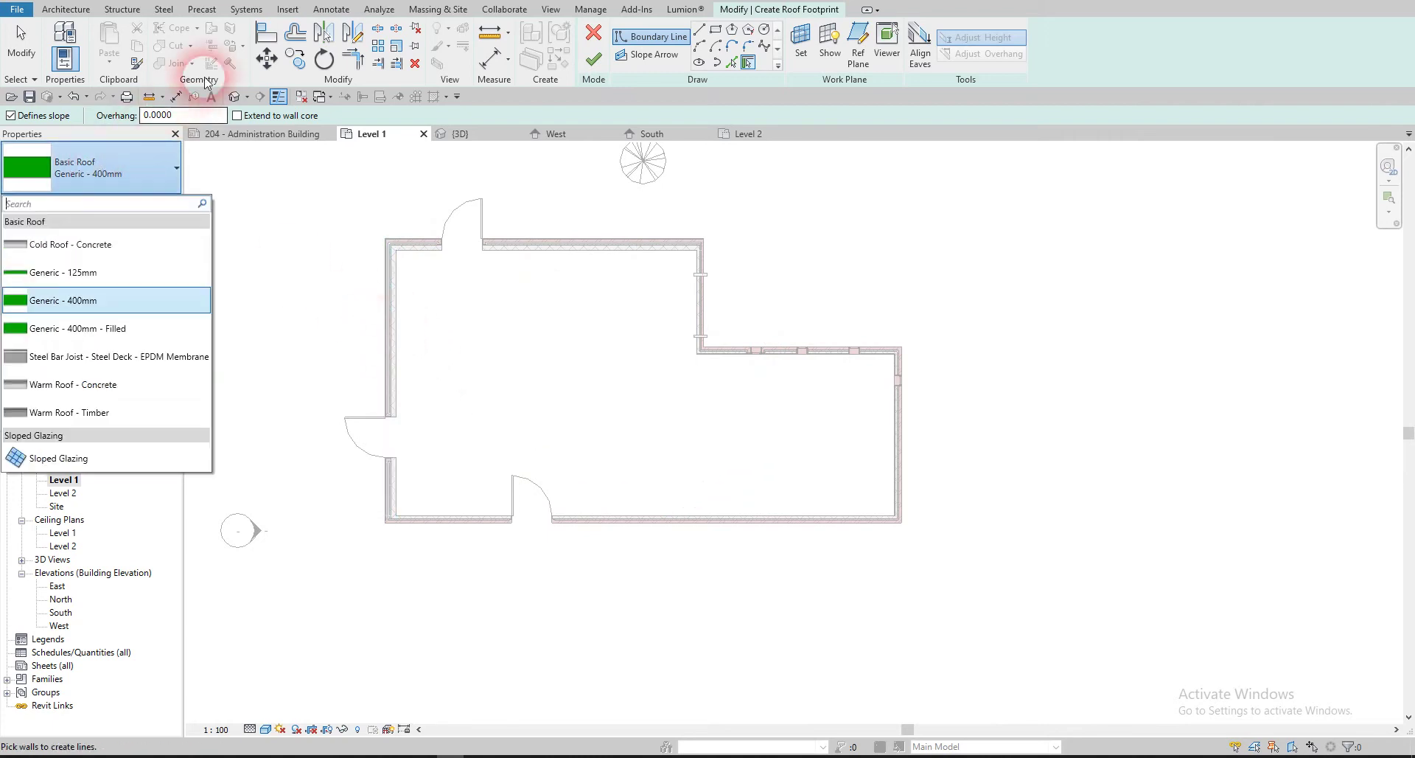
click(95, 384)
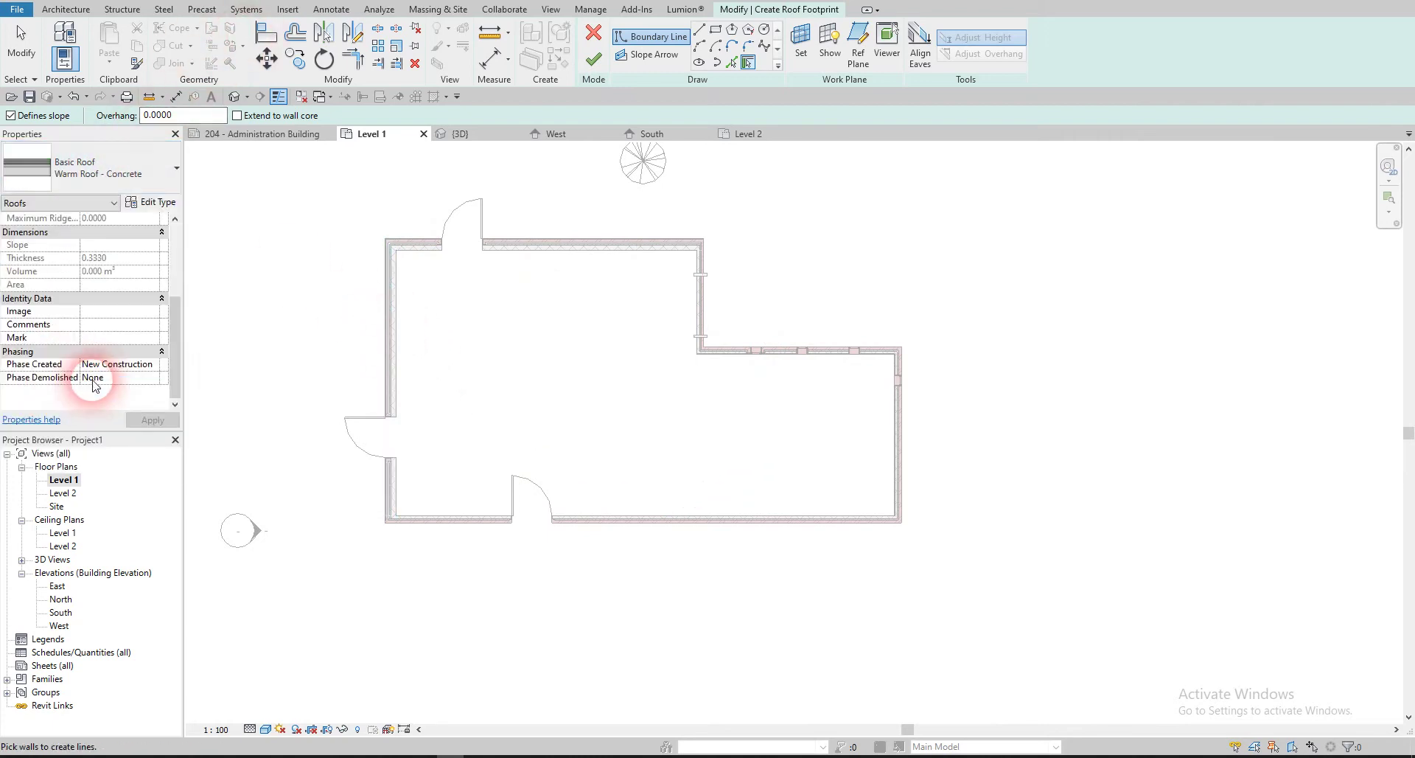
- Pick all six exterior walls as slope-defining roof boundary lines around the L-shaped plan
click(643, 250)
click(702, 306)
click(838, 349)
click(898, 402)
click(815, 520)
click(383, 479)
key(Escape)
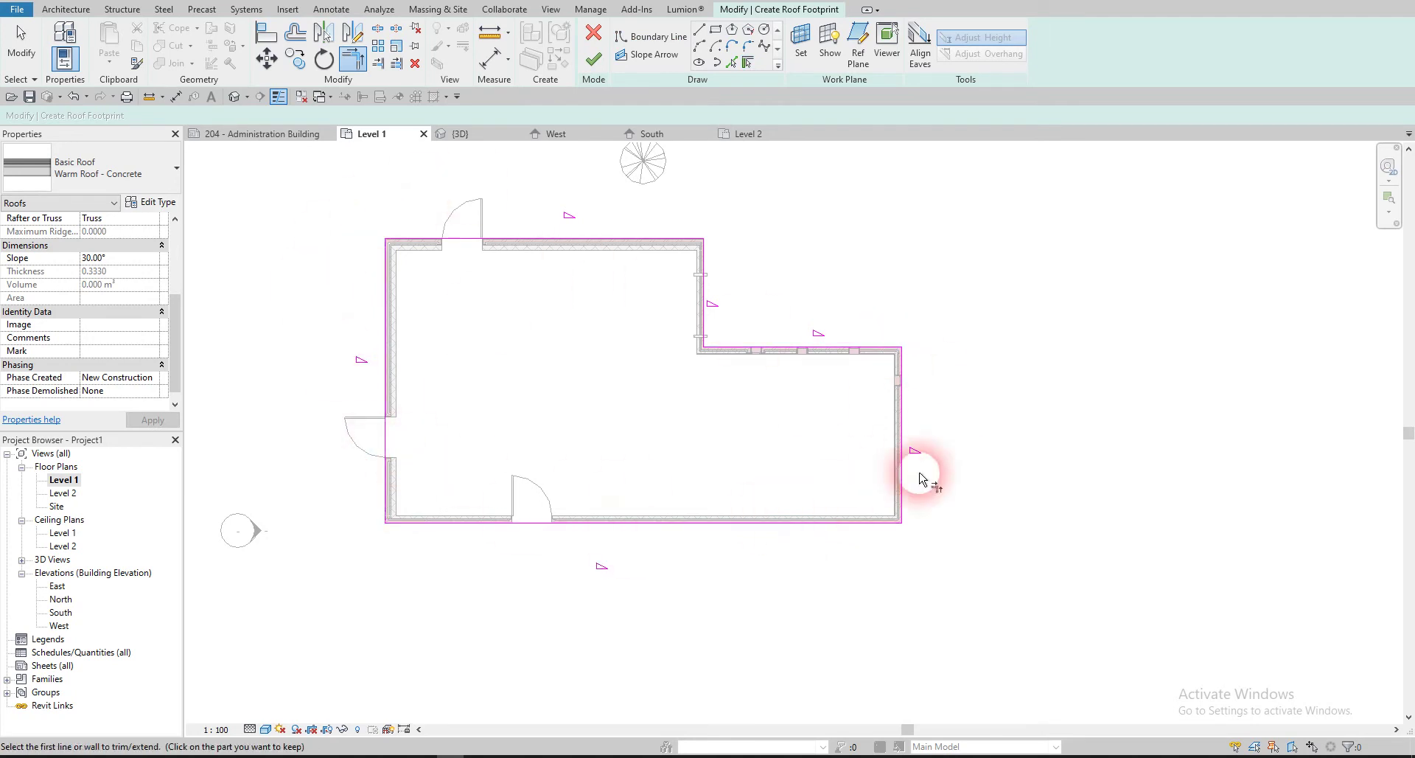
scroll(600, 236, up, 2)
key(Escape)
- Check the slope setting of the north boundary line and finish the roof footprint sketch
click(606, 237)
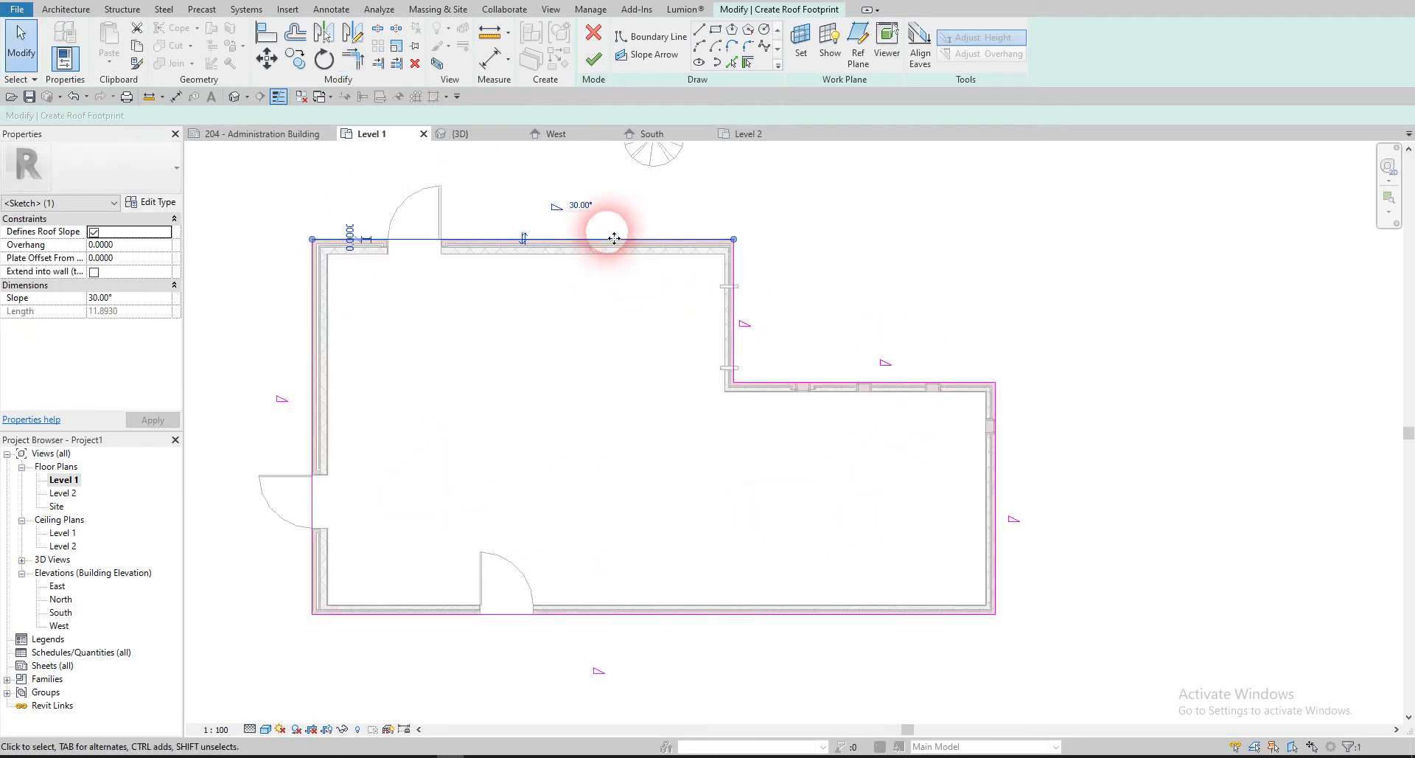
scroll(555, 212, up, 2)
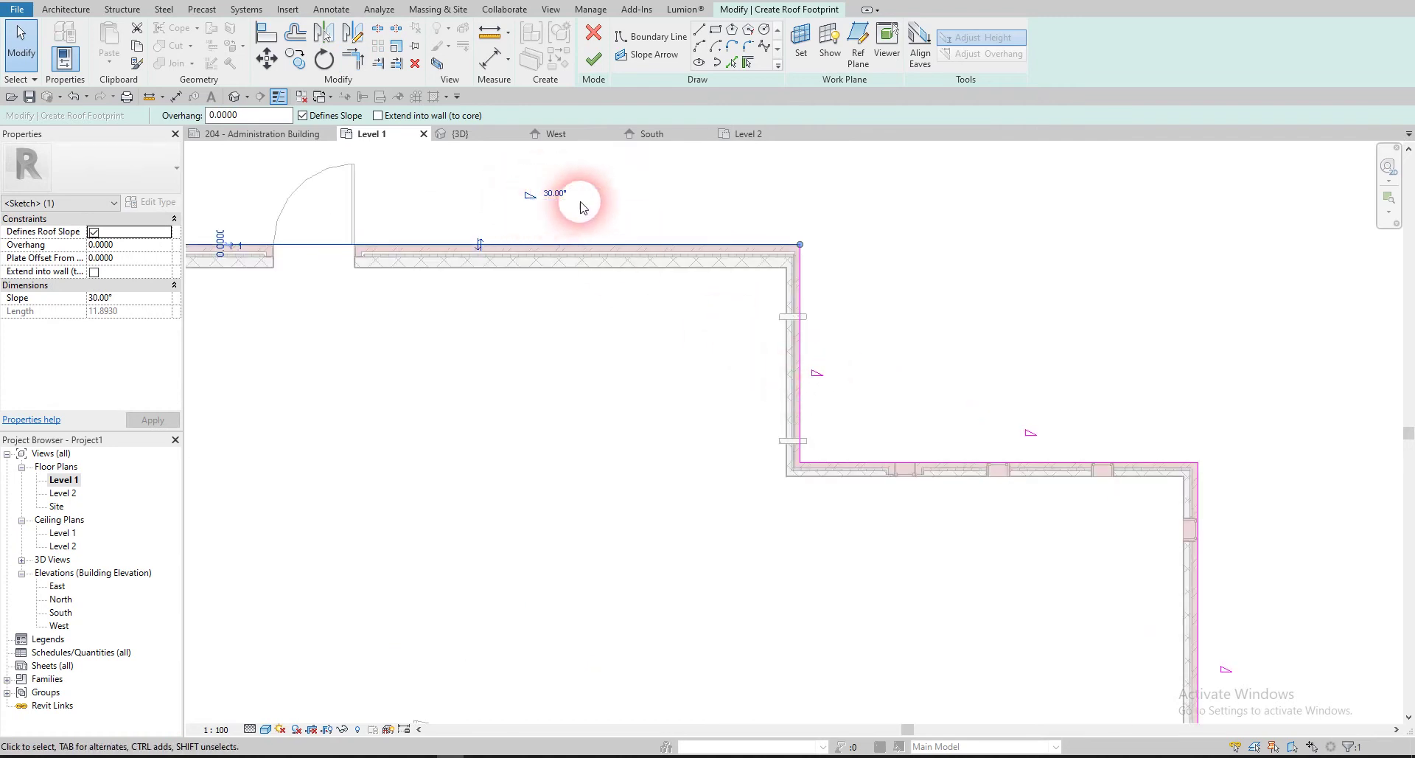
click(550, 213)
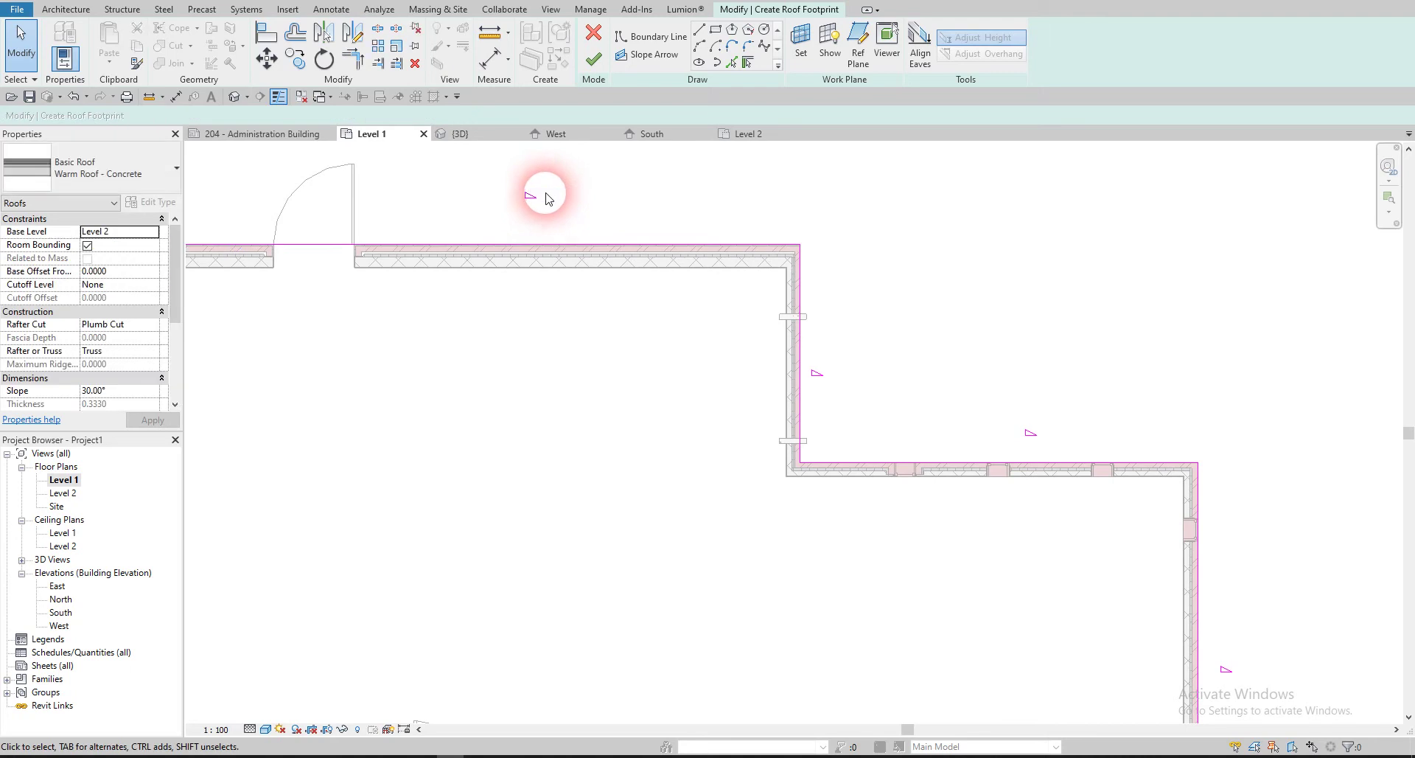
scroll(543, 206, down, 3)
click(593, 58)
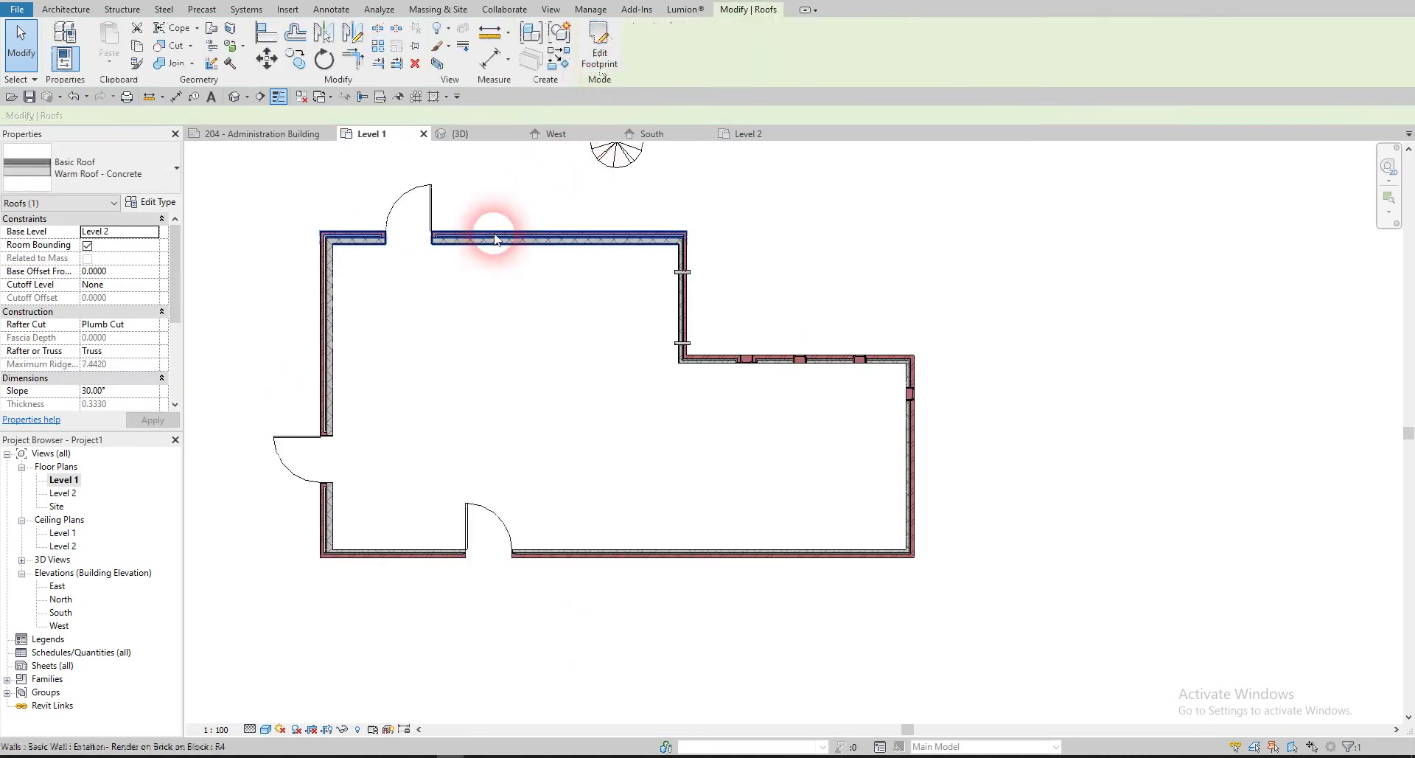
- In the 3D view, edit the roof footprint and remove the slope definition from the two opposite end edges to form gables
click(235, 98)
shift+middle_drag(734, 354, 987, 321)
click(878, 411)
shift+middle_drag(619, 464, 893, 505)
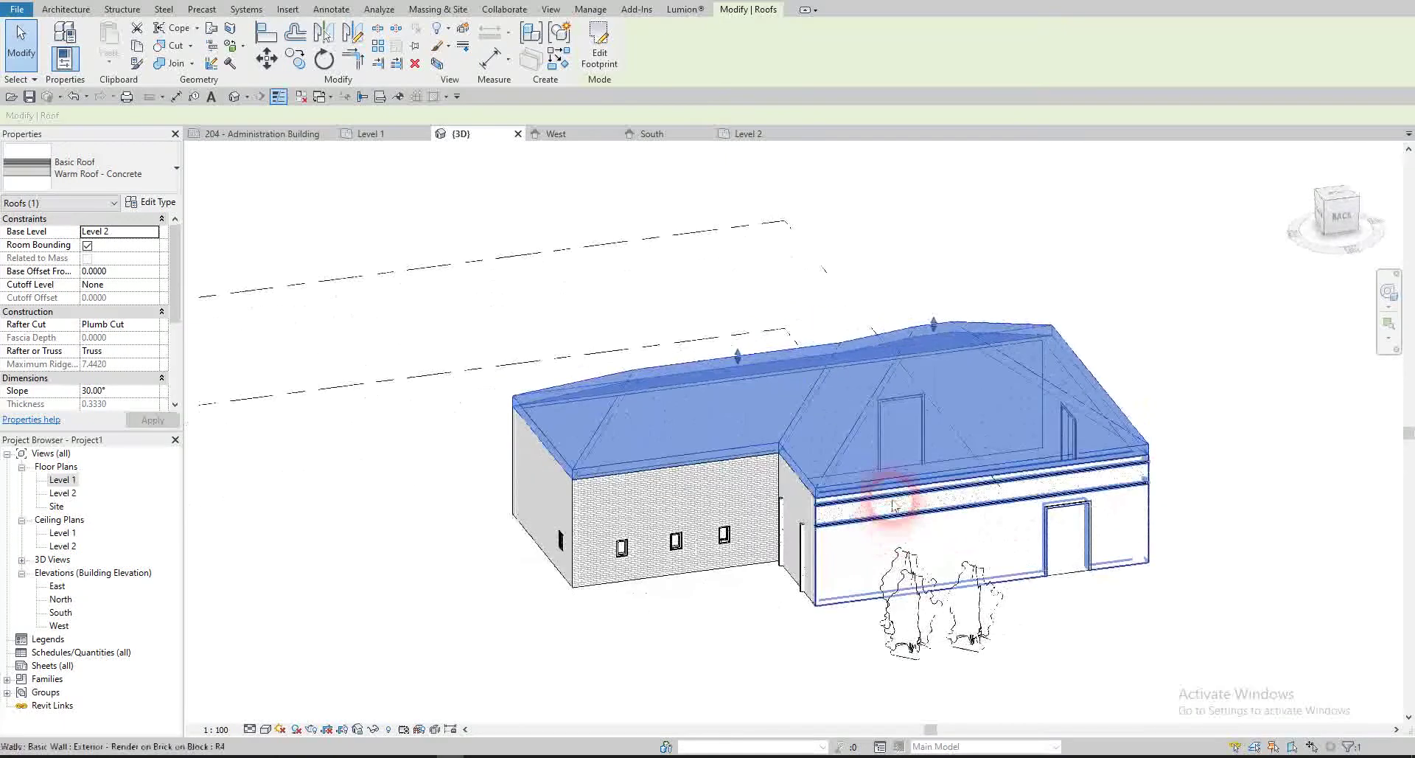
double_click(898, 383)
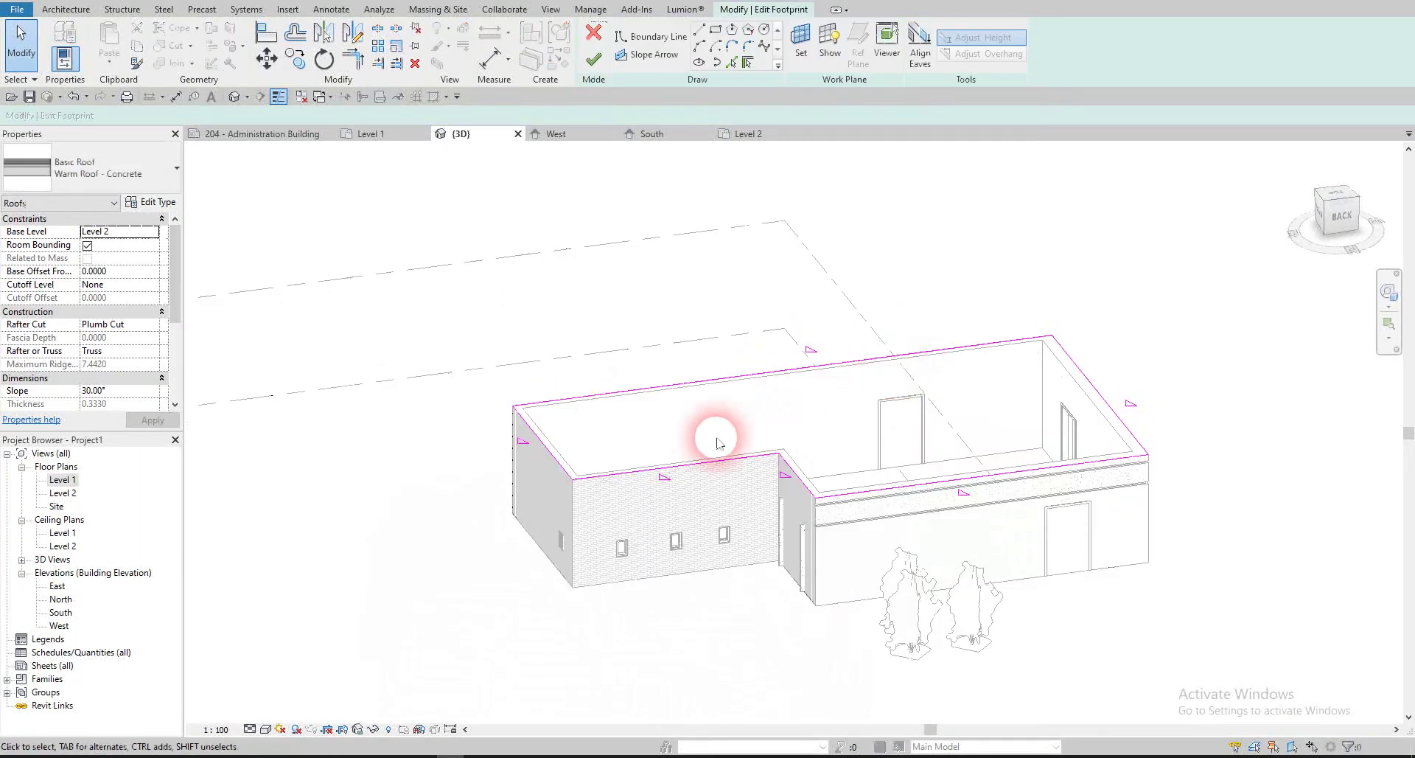
click(544, 448)
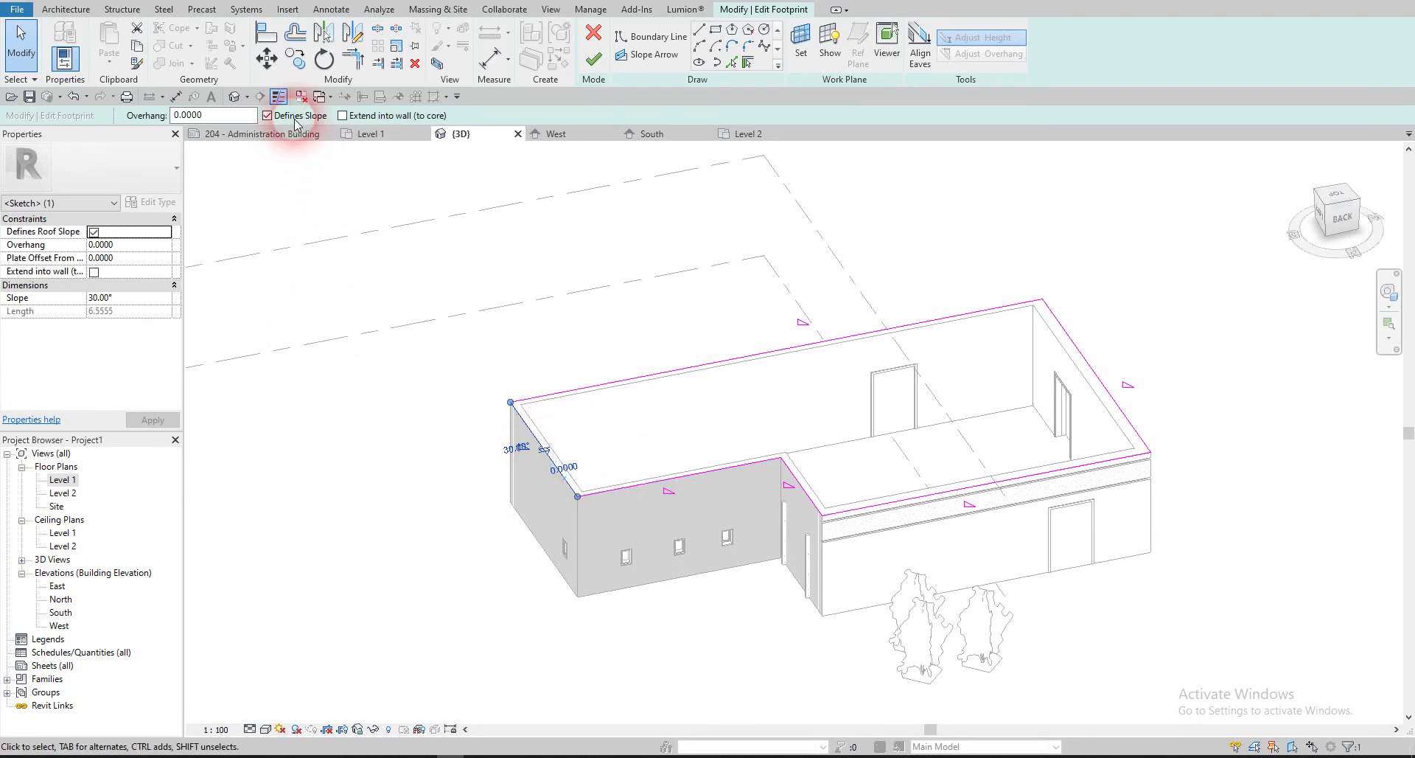
click(1019, 352)
click(1064, 339)
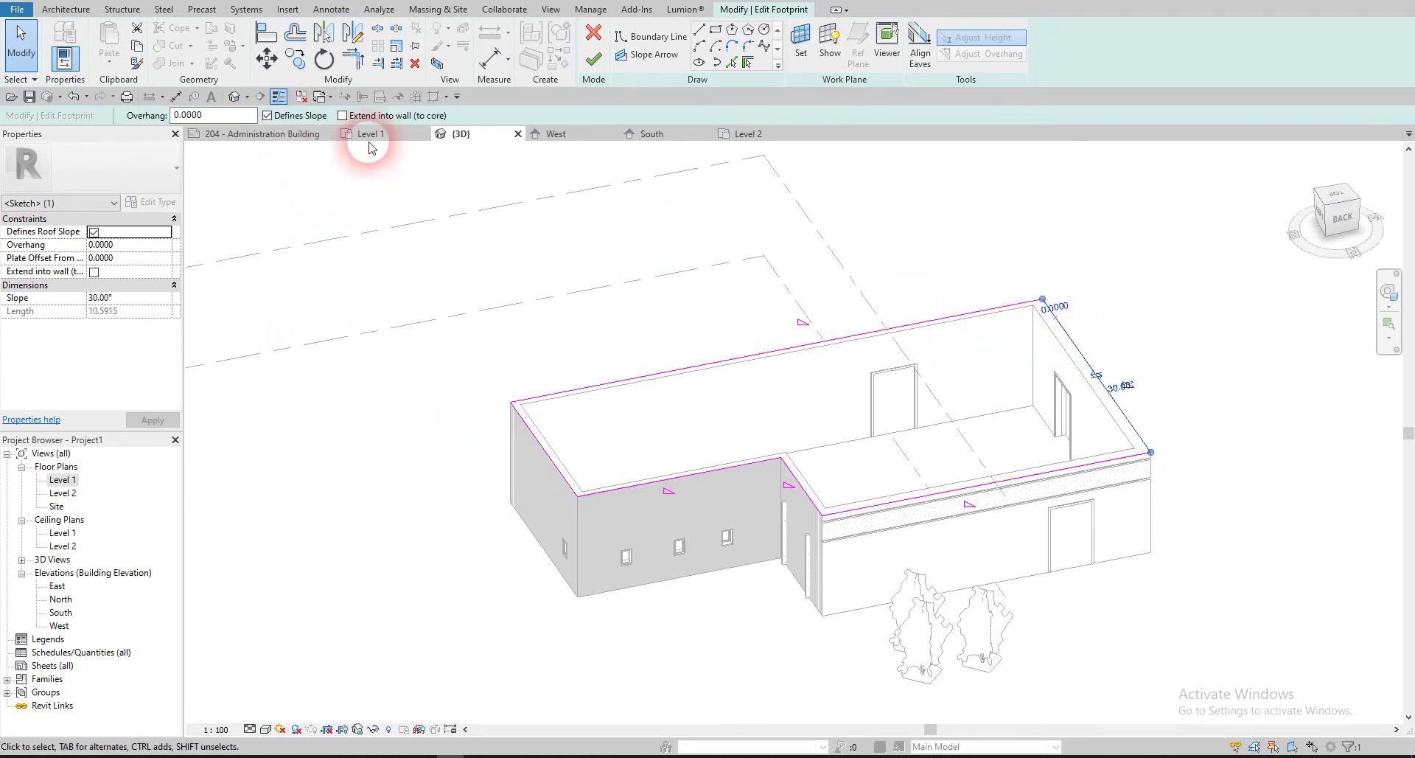
click(592, 61)
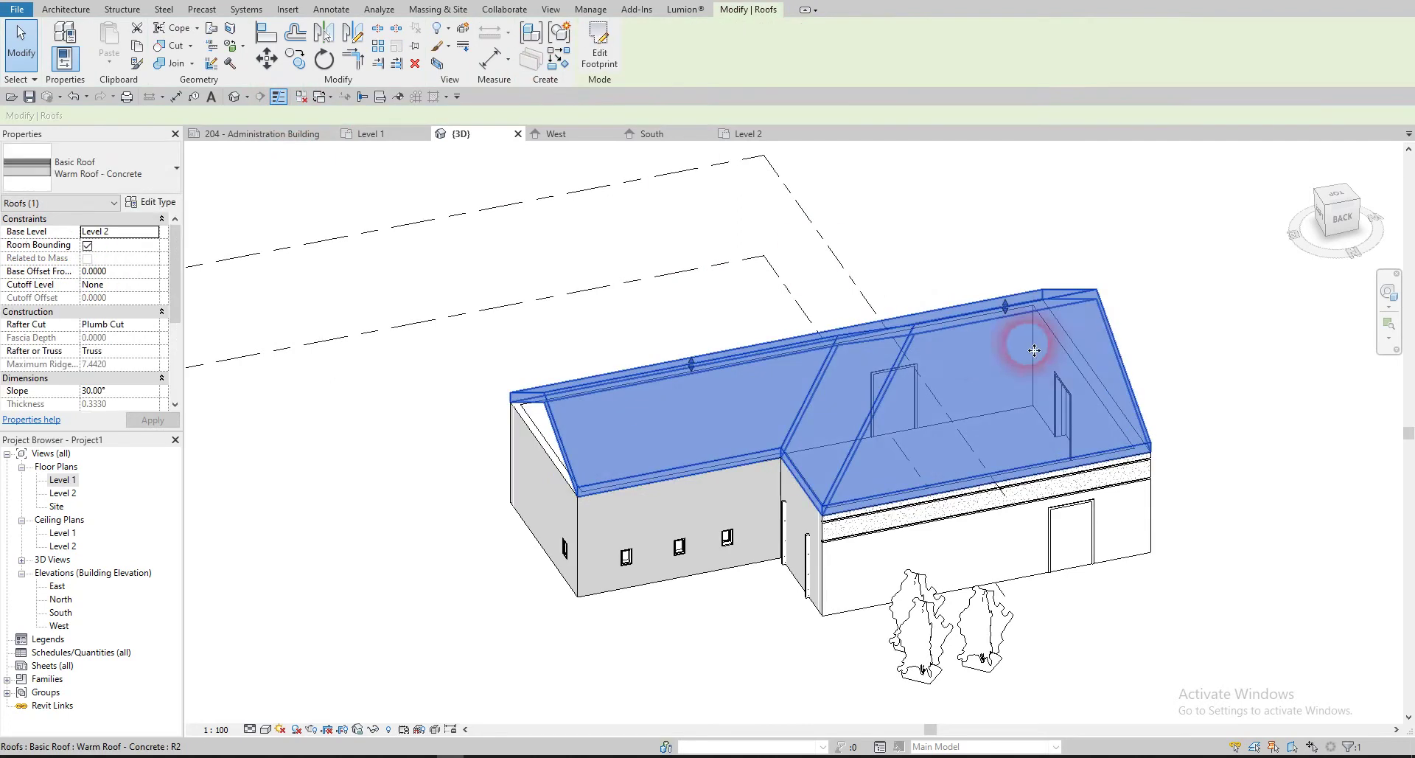
- Attach the top of the rendered west end wall to the roof
click(1222, 325)
click(594, 489)
shift+middle_drag(594, 489, 761, 442)
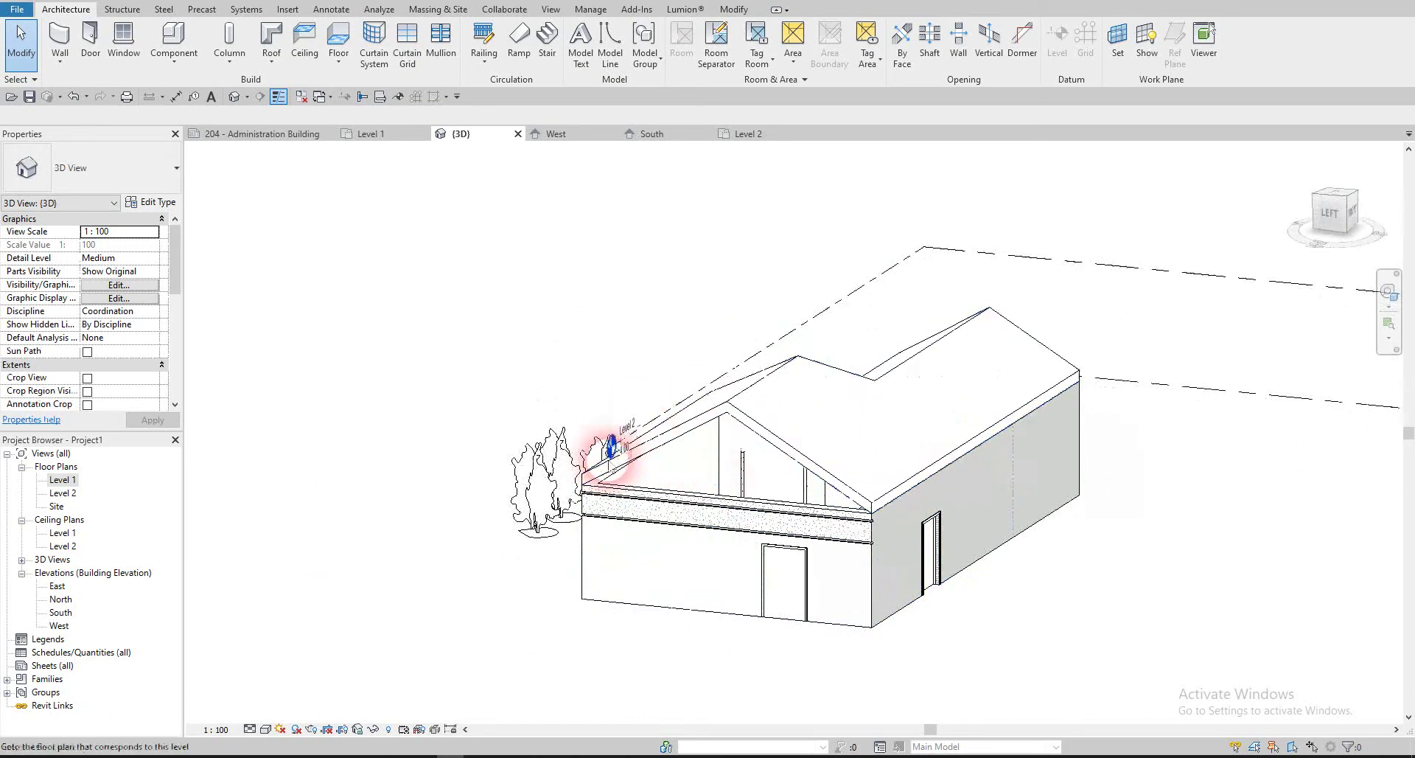
shift+middle_drag(1080, 371, 598, 543)
click(721, 505)
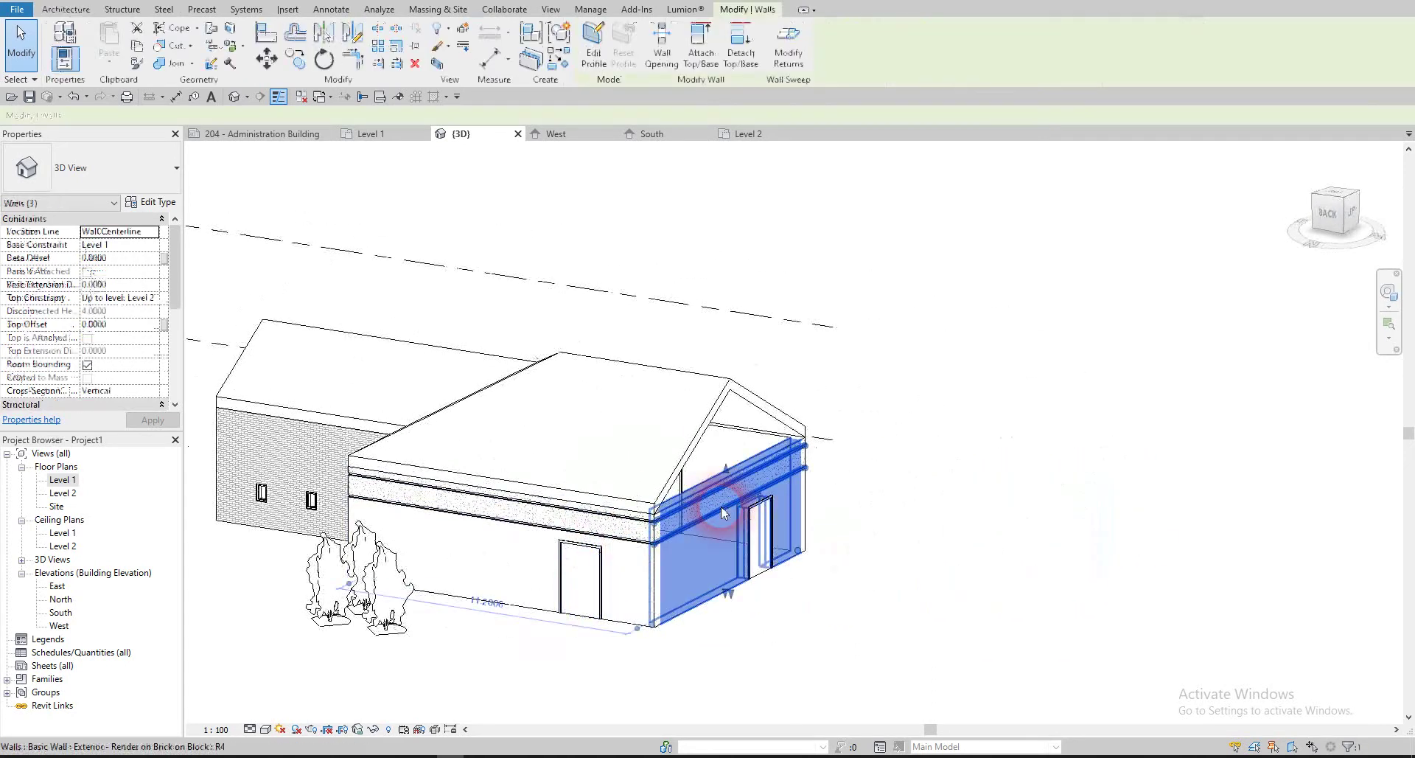
click(686, 71)
click(701, 433)
click(919, 378)
- Attach the top of the brick east end wall to the roof
shift+middle_drag(919, 378, 553, 356)
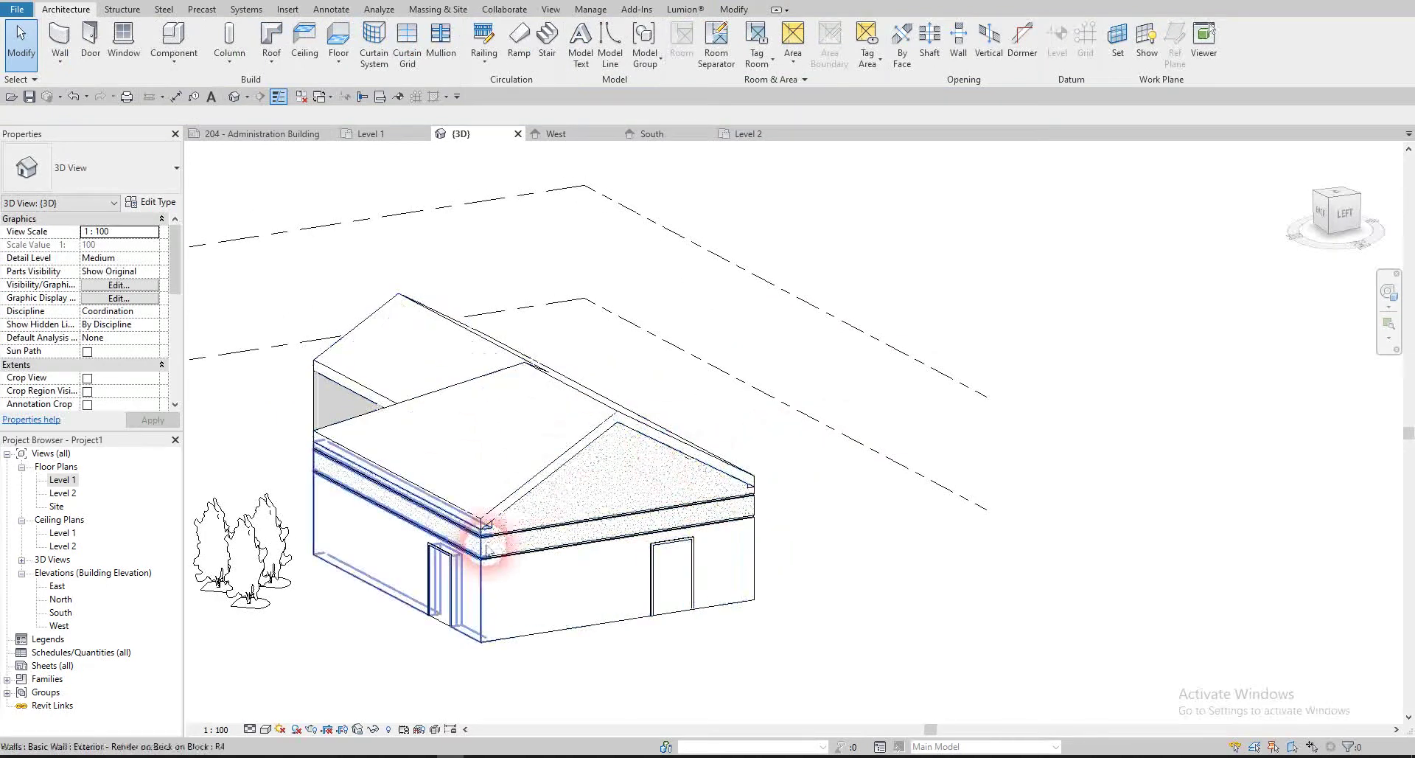
shift+middle_drag(486, 549, 558, 543)
click(354, 538)
click(706, 38)
click(392, 433)
click(859, 407)
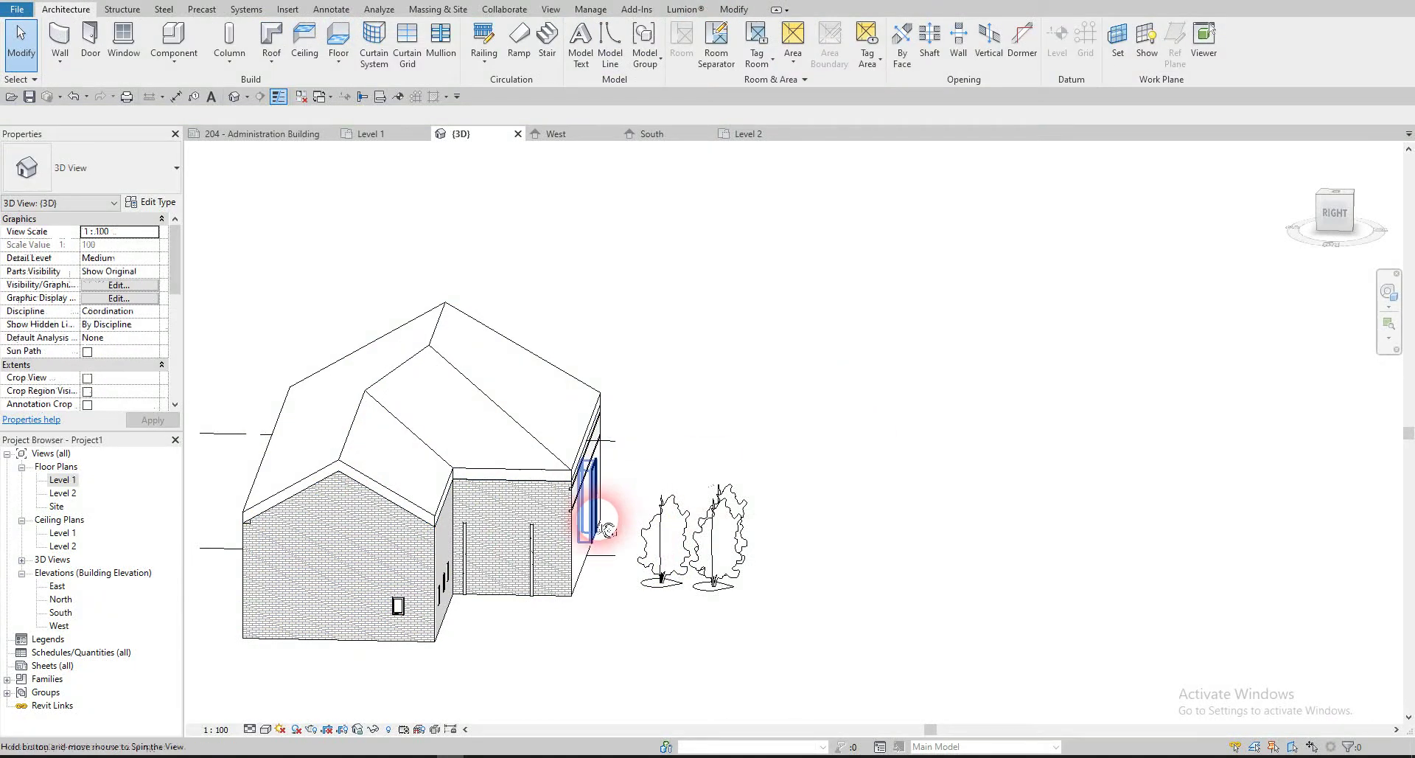
- Inspect the roof and the attached gable walls from all sides of the building in 3D
shift+middle_drag(606, 529, 641, 316)
scroll(647, 311, up, 2)
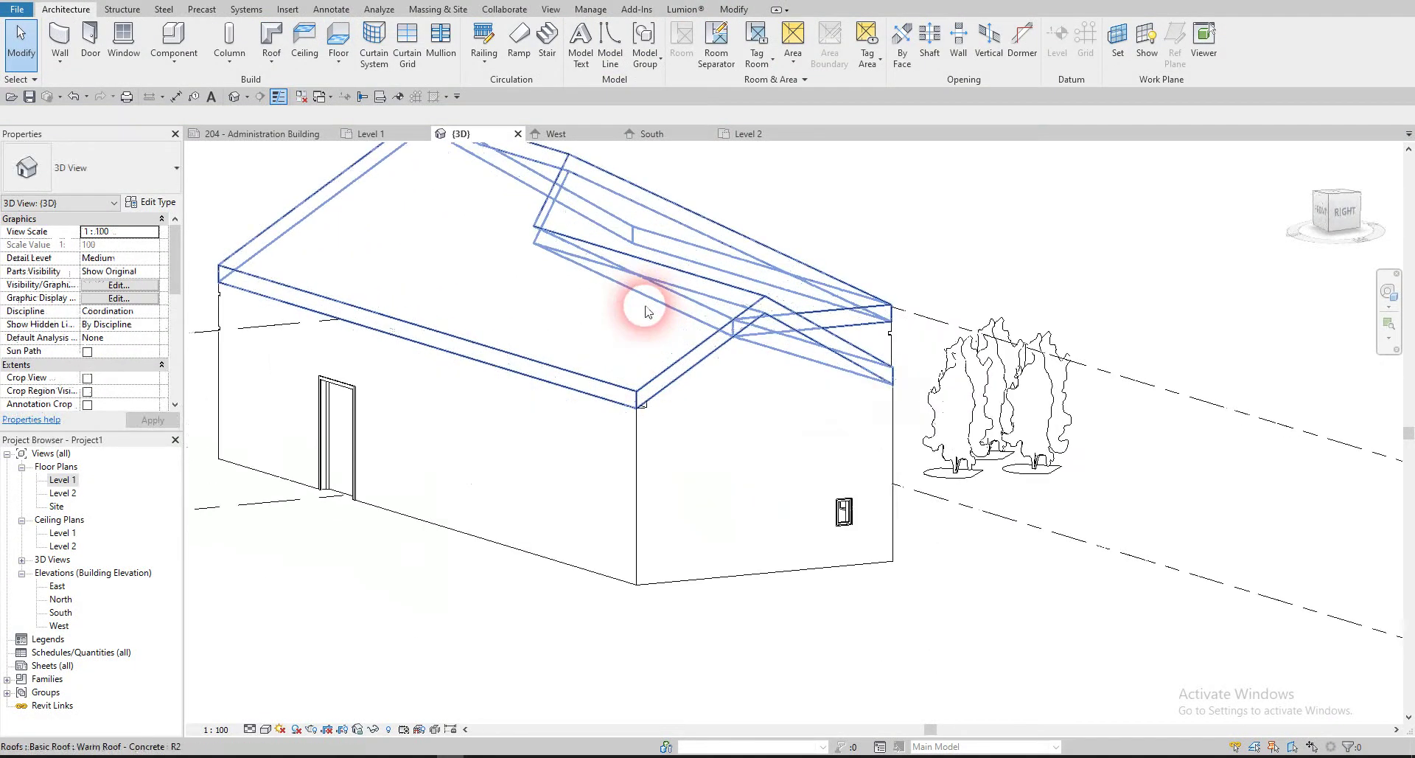
click(647, 311)
drag(645, 261, 758, 300)
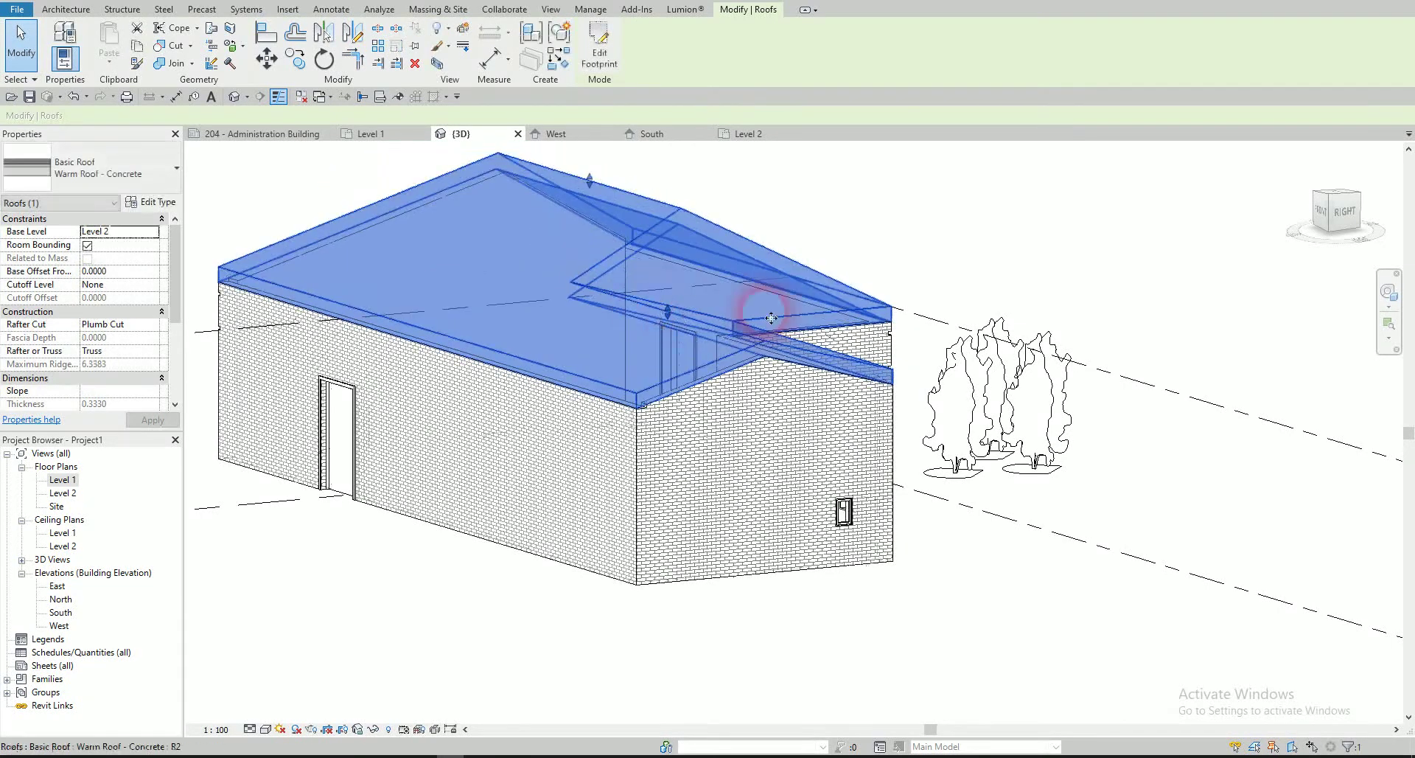
click(1005, 259)
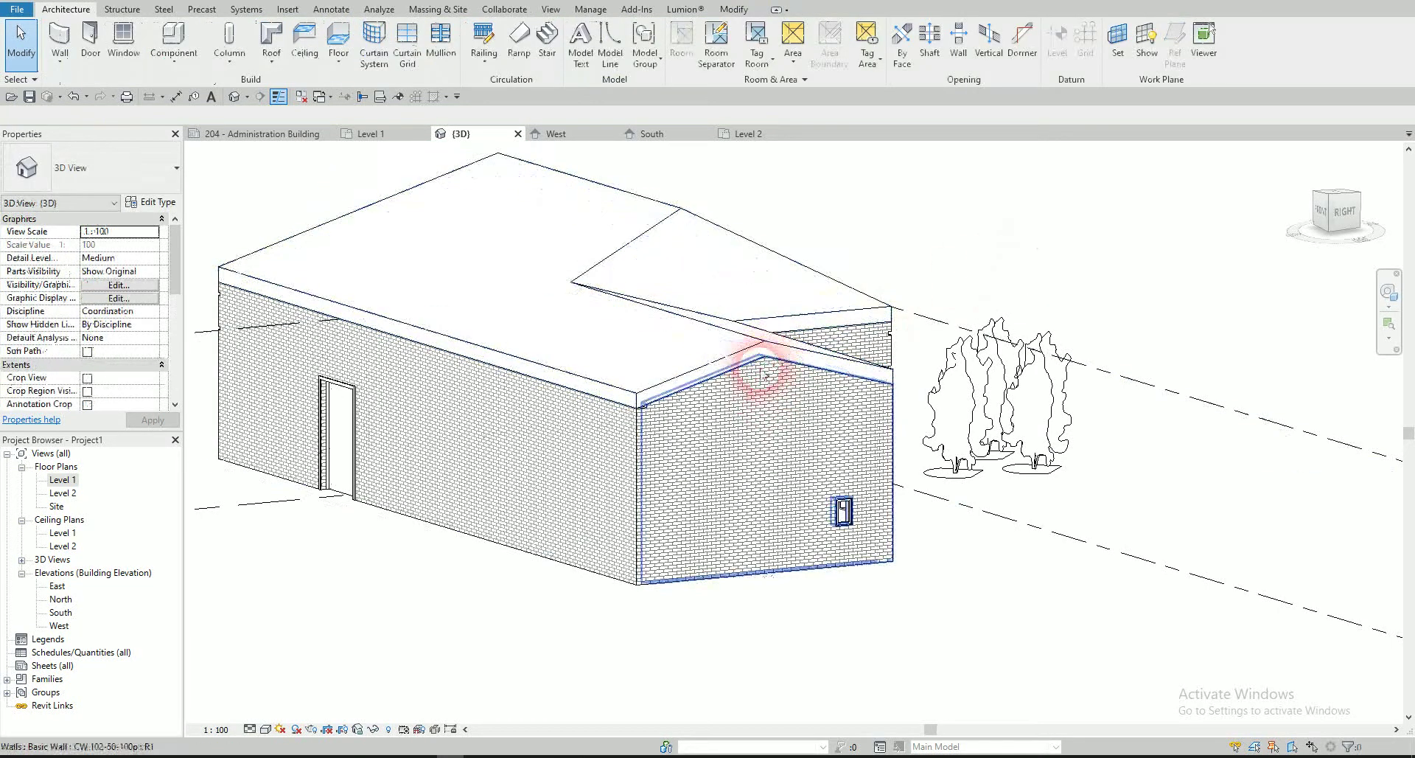
shift+middle_drag(736, 366, 943, 402)
click(1010, 395)
shift+middle_drag(1090, 338, 807, 246)
key(Escape)
shift+middle_drag(916, 341, 220, 546)
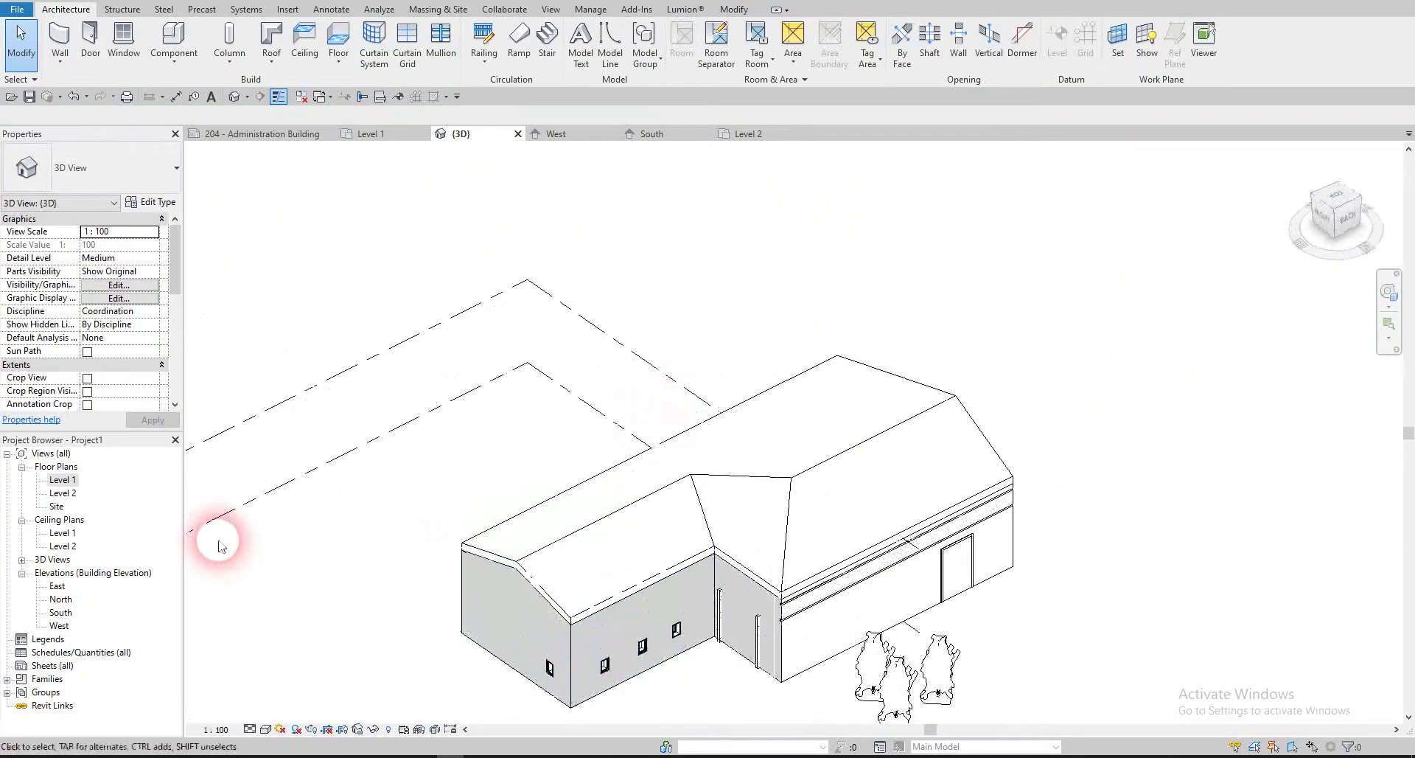
- Open the Level 2 floor plan and change the roof's type to Warm Roof - Timber
double_click(62, 479)
double_click(63, 492)
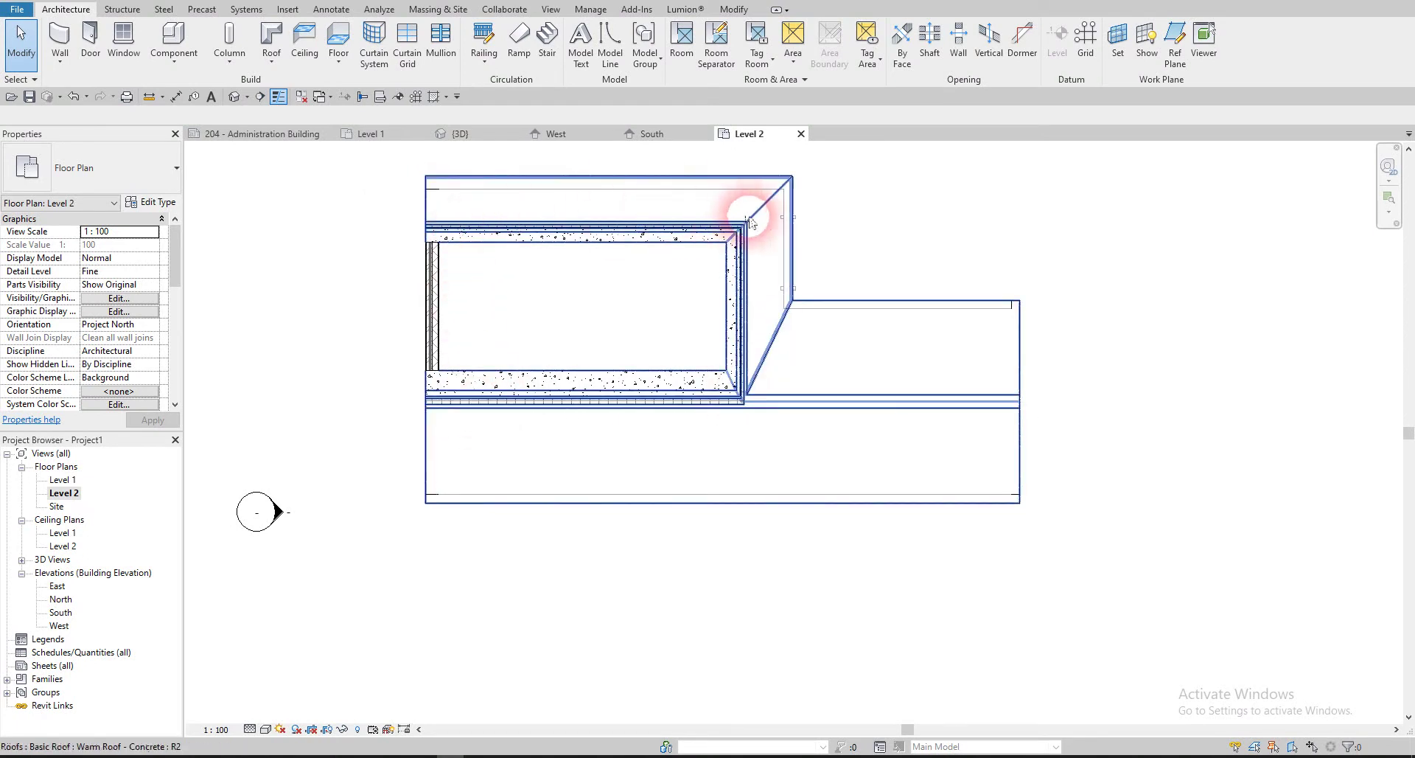
click(549, 218)
click(94, 176)
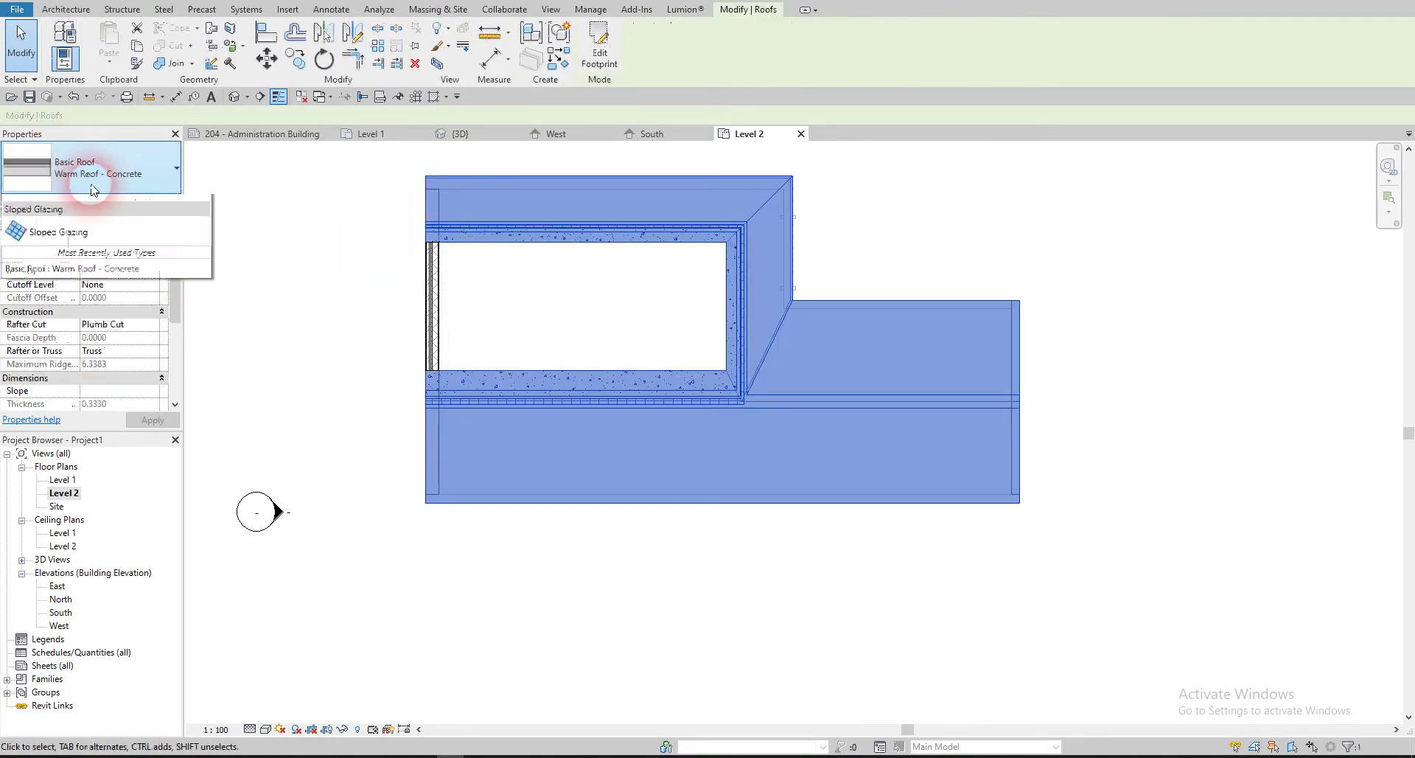
click(59, 413)
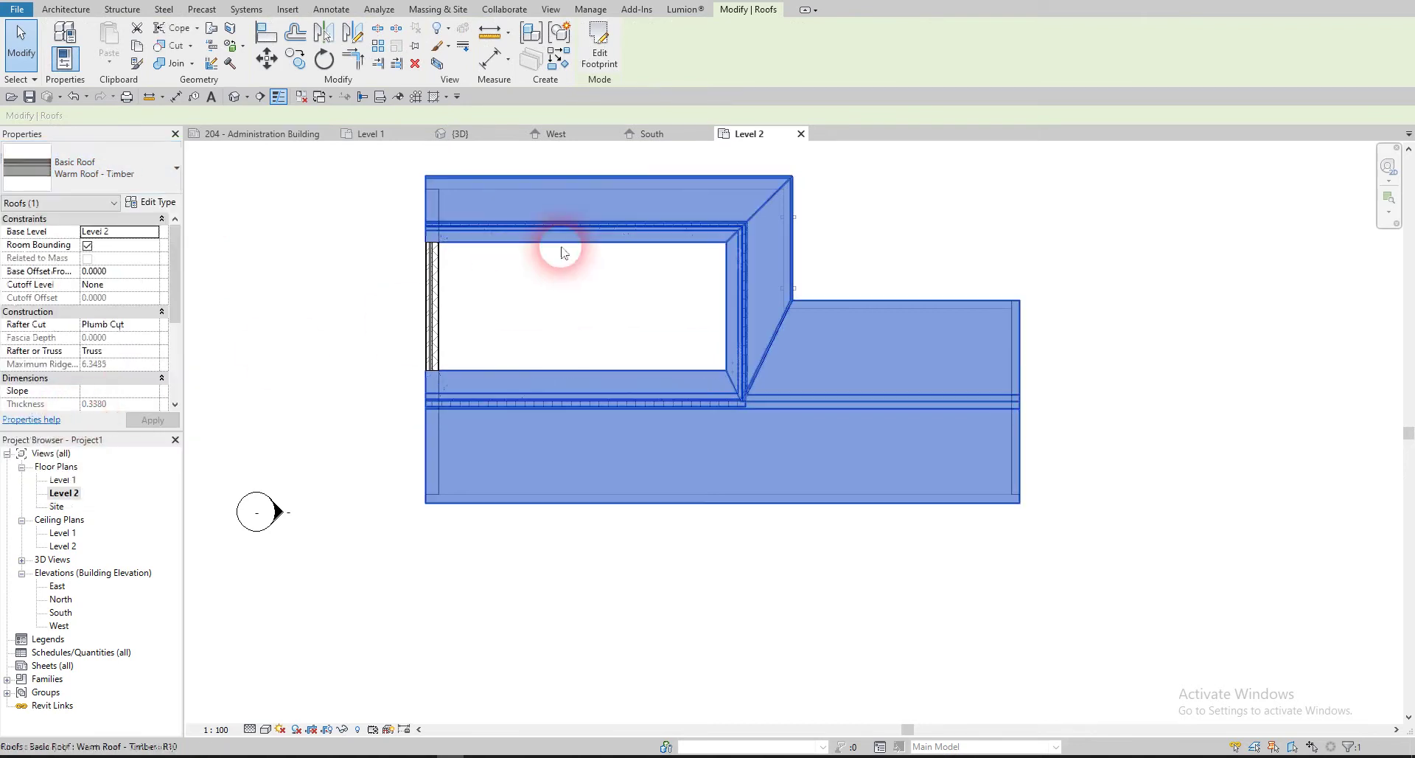
- Edit the layer structure of the Warm Roof - Timber type so that its total thickness is 0.618
click(145, 204)
click(1008, 204)
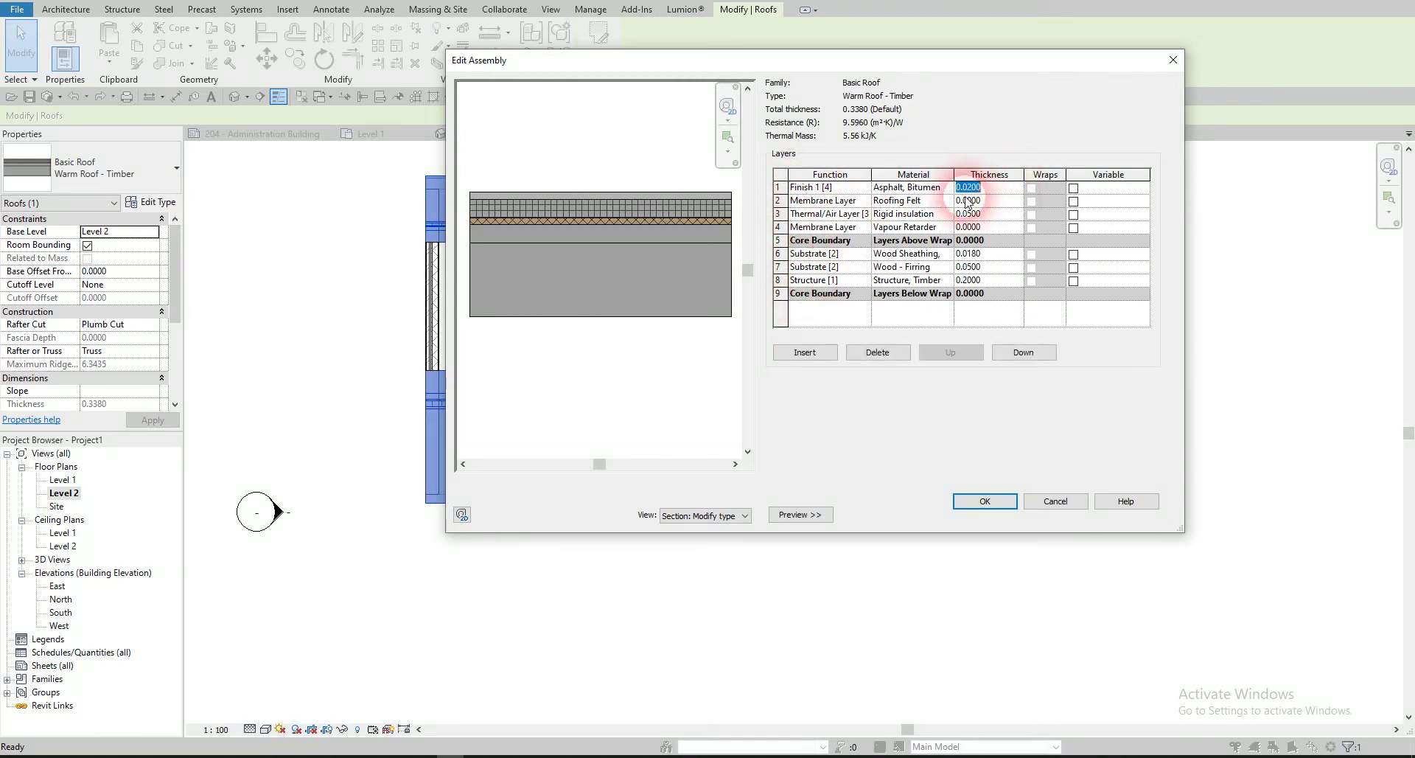
click(1001, 497)
click(999, 514)
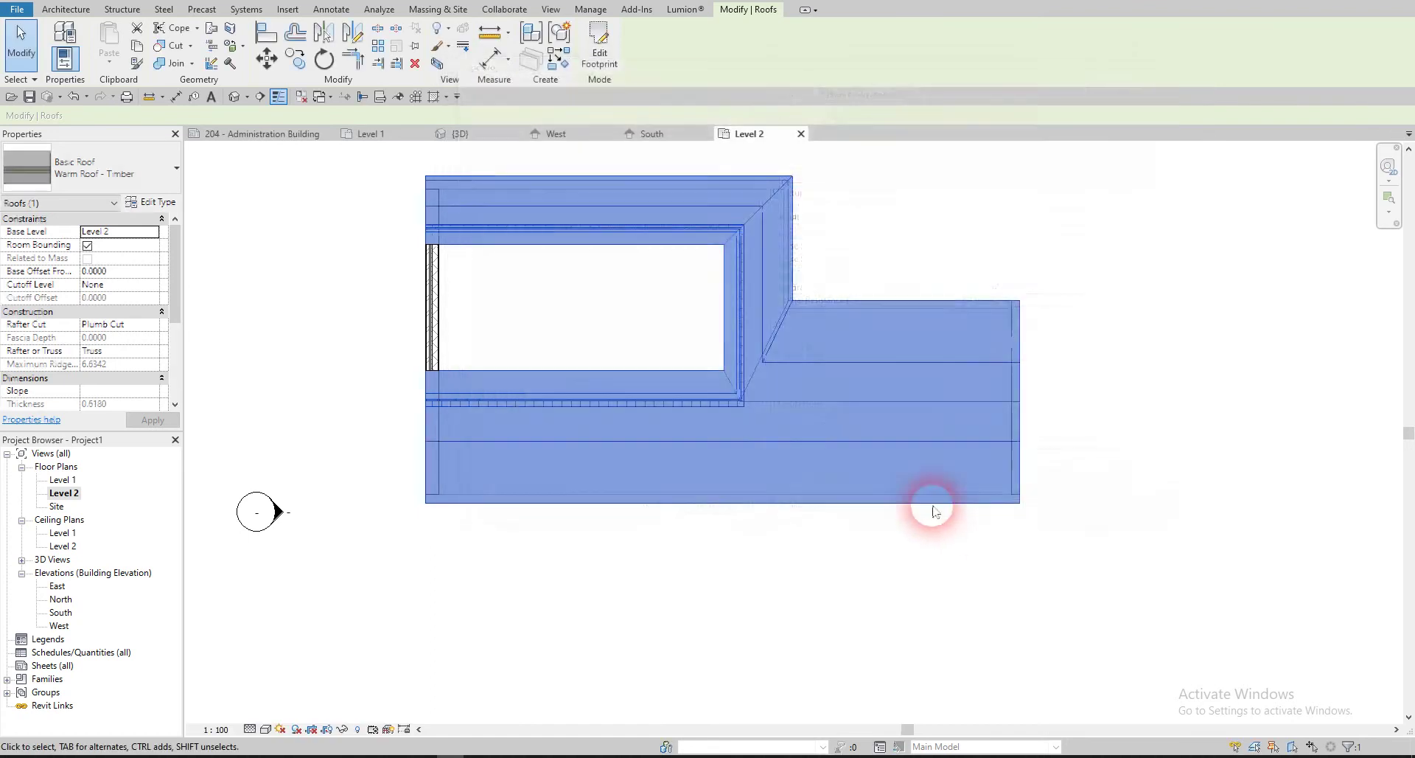
click(657, 341)
- Return to the 3D view and inspect the thickened roof from the front and the west gable side
click(222, 100)
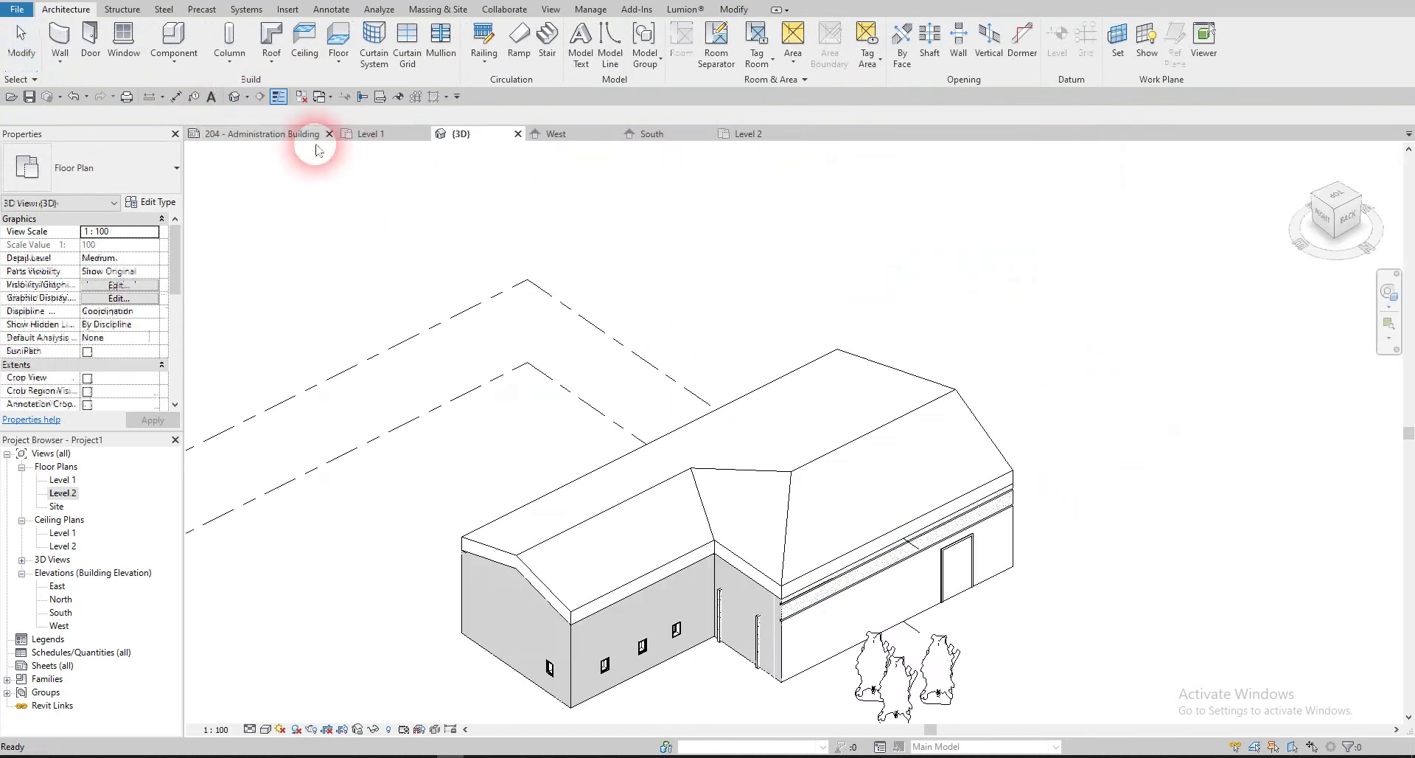
shift+middle_drag(641, 421, 855, 325)
scroll(905, 368, up, 5)
scroll(905, 368, down, 4)
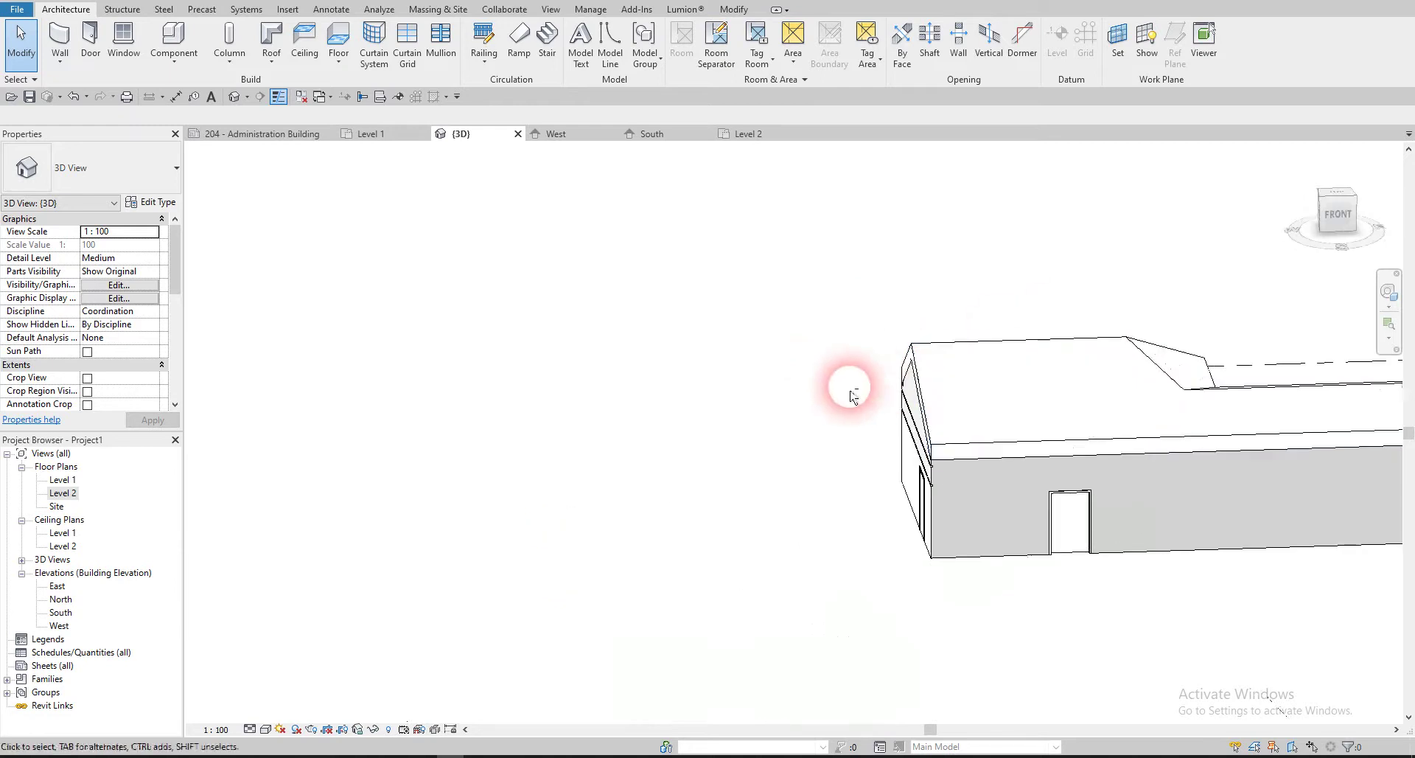
shift+middle_drag(847, 386, 1042, 369)
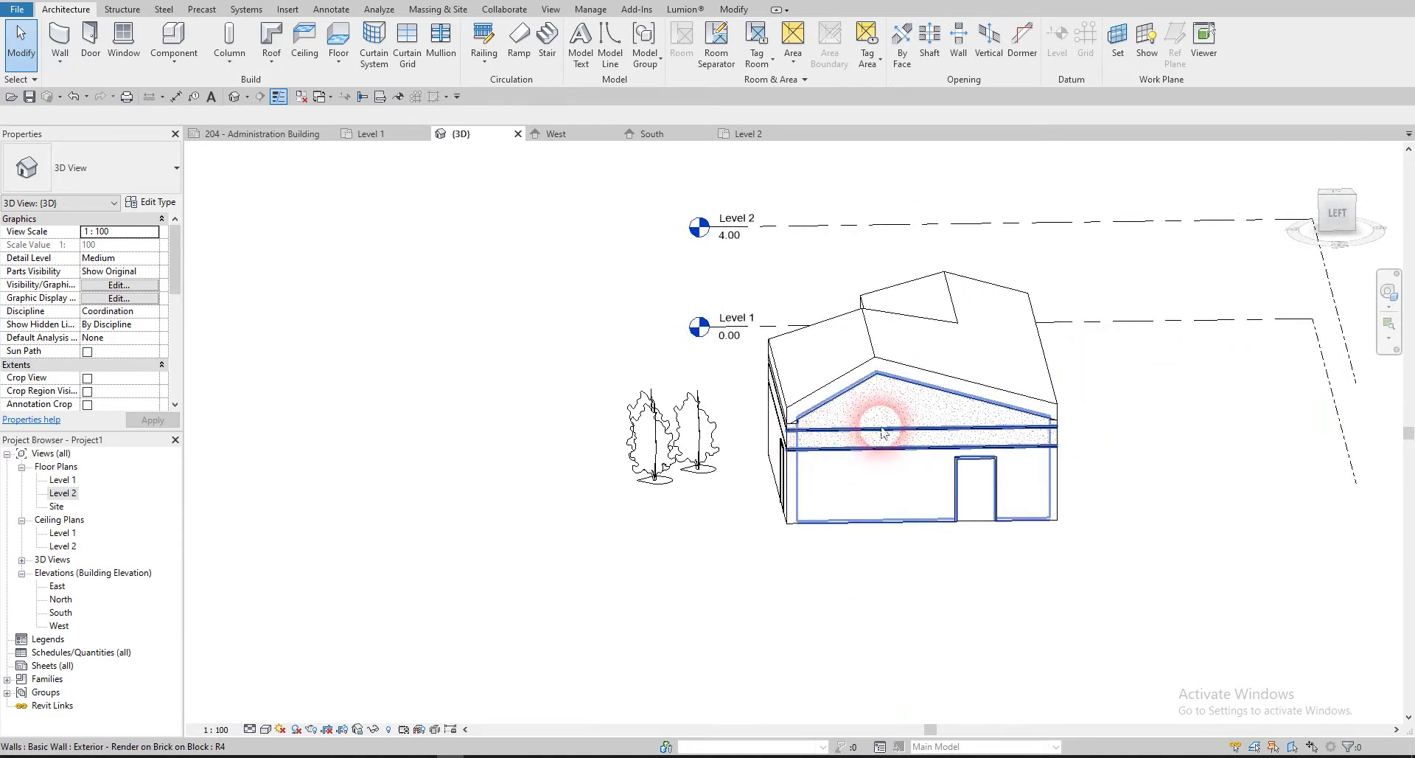
middle_drag(642, 420, 472, 430)
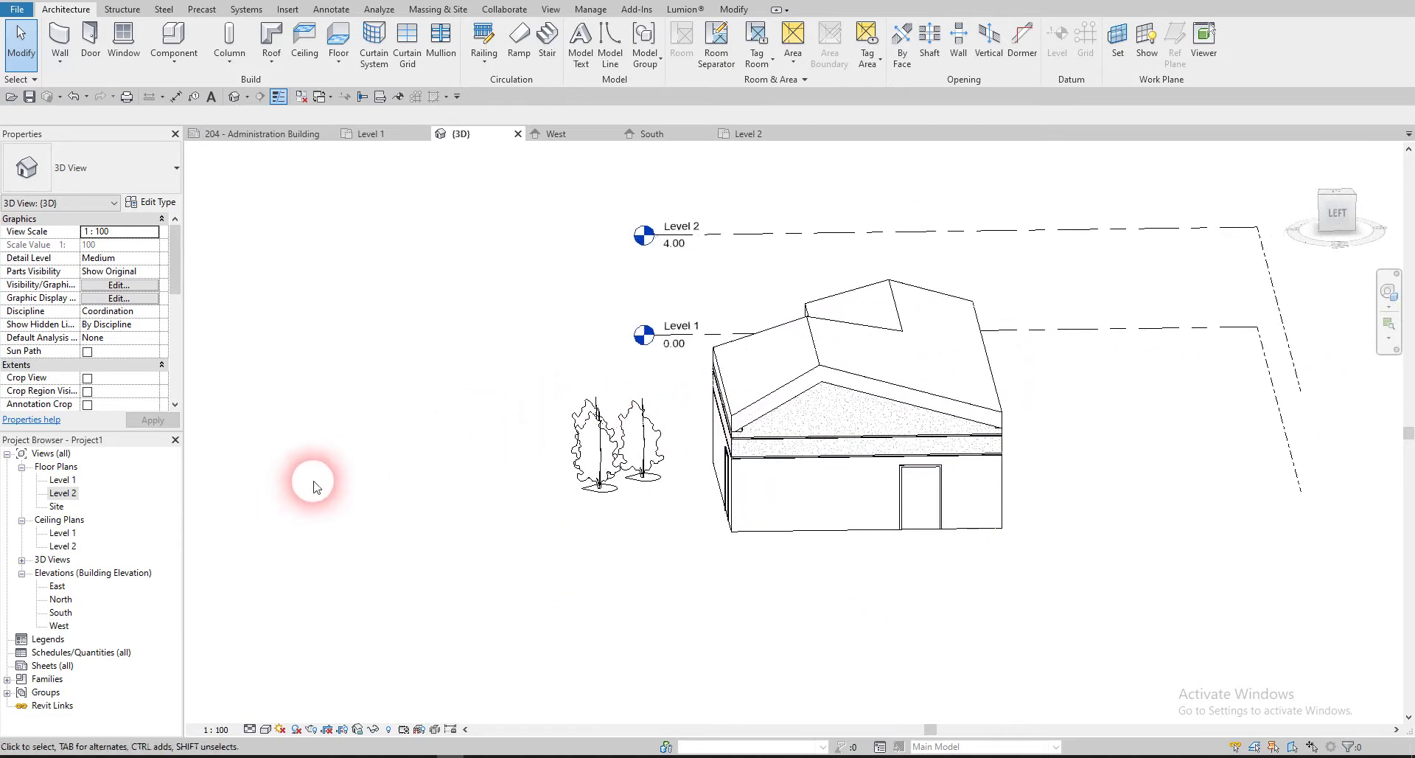
- Open the Site floor plan and turn on shadows for the building
shift+middle_drag(578, 473, 266, 521)
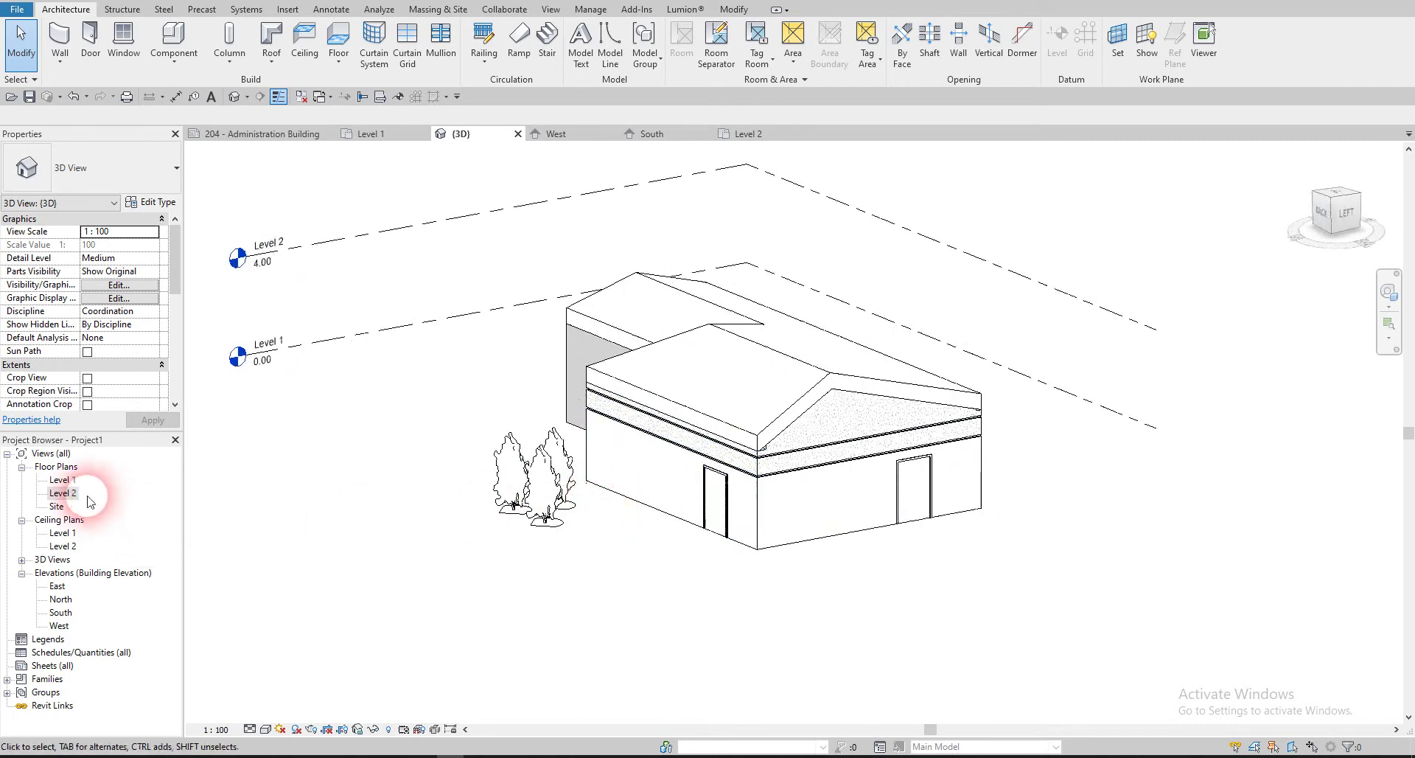
double_click(56, 506)
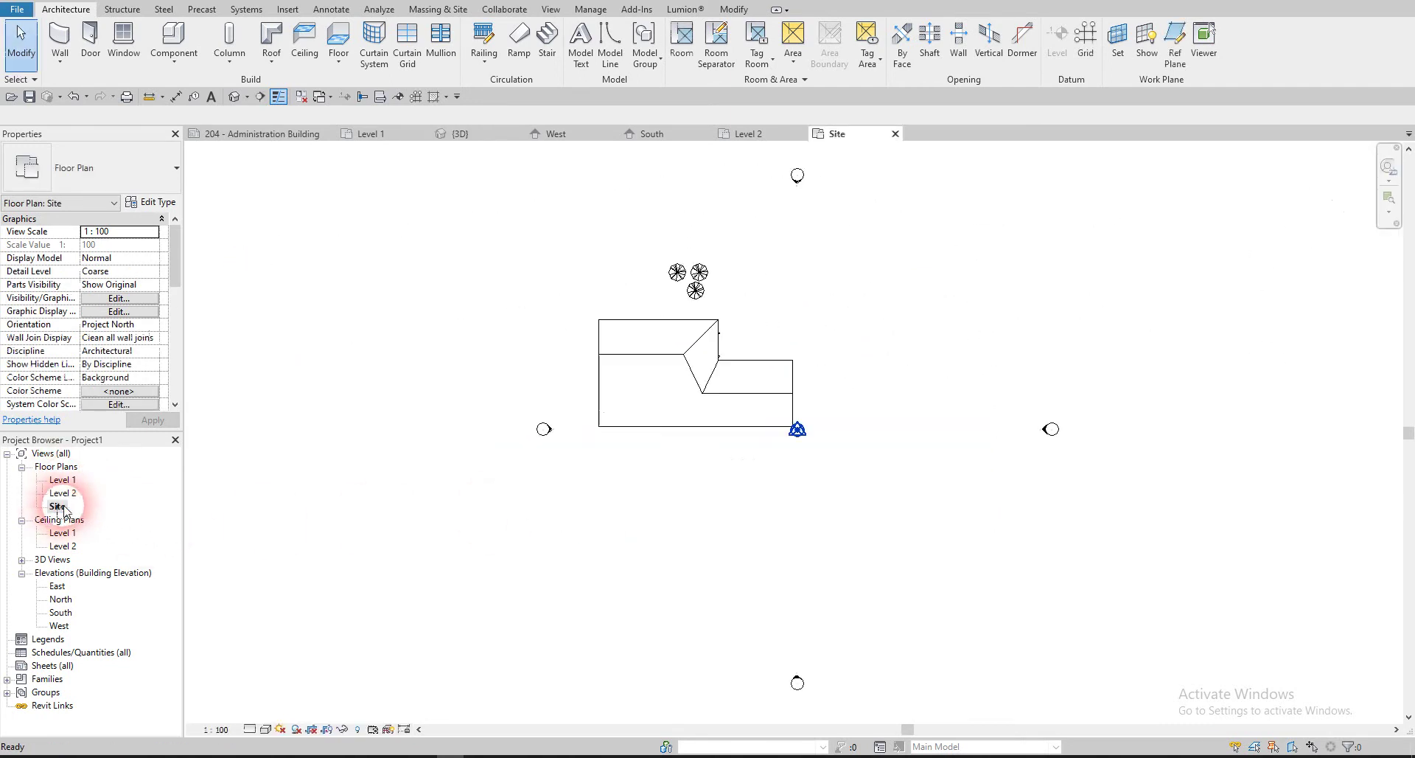
scroll(706, 361, up, 1)
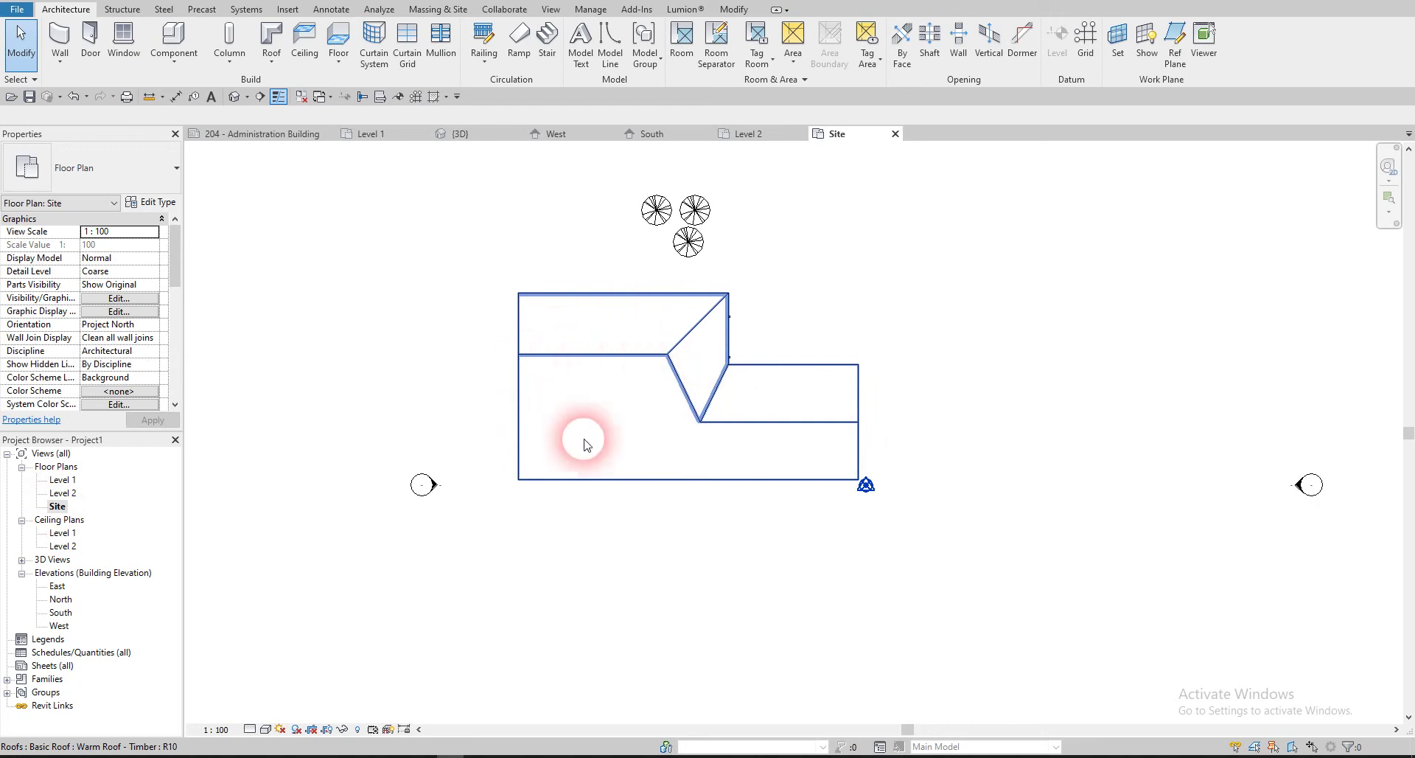
click(295, 730)
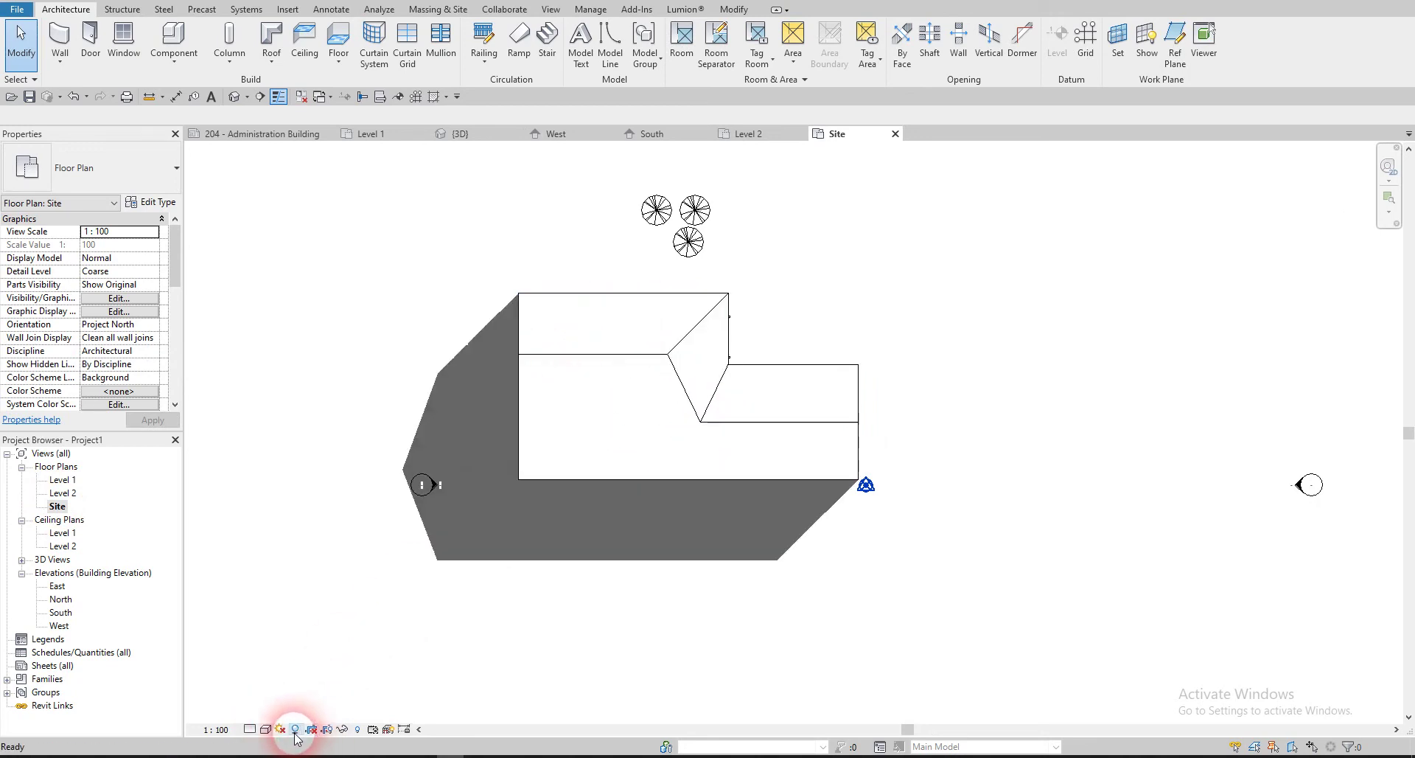
middle_drag(548, 530, 528, 535)
scroll(527, 533, down, 3)
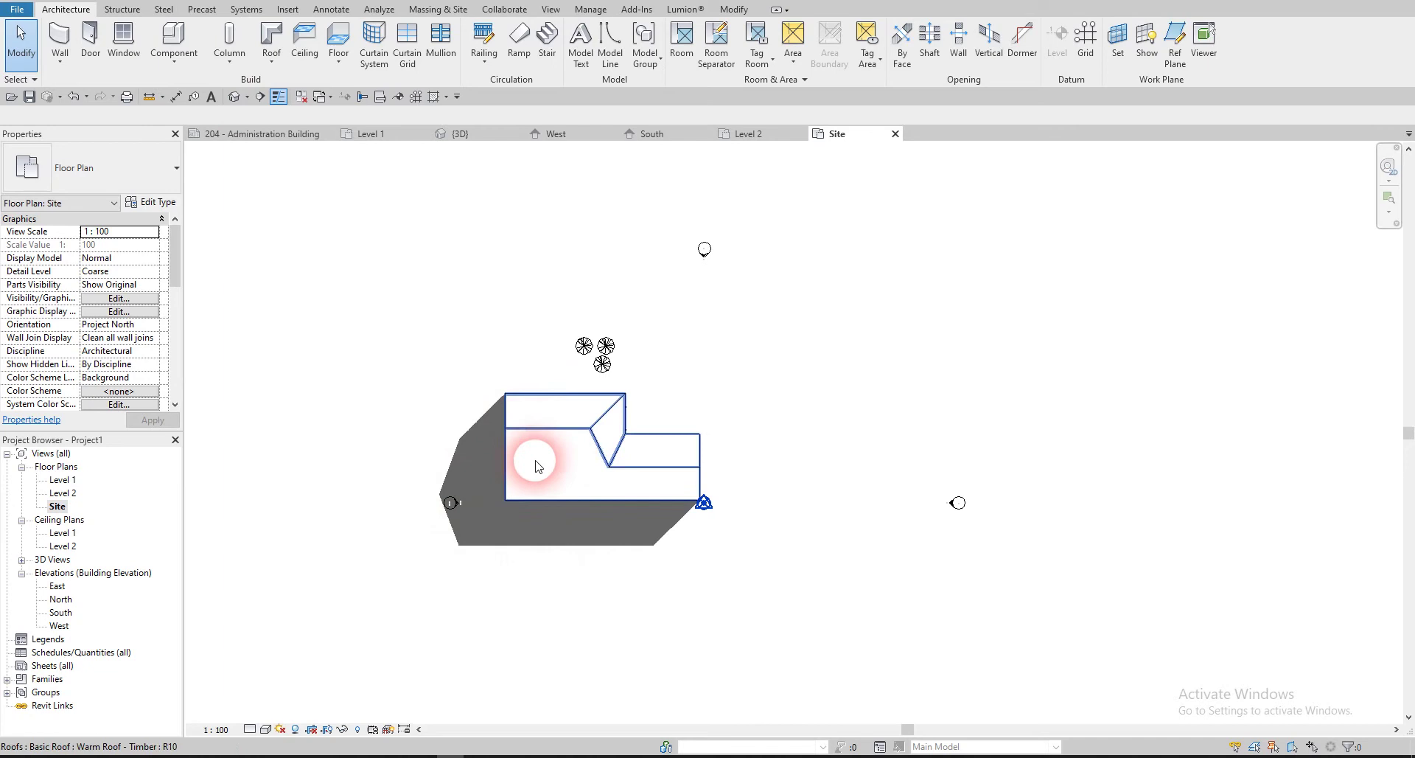
- Return to the 3D view, turn on shadows and inspect the shadows cast by the building and trees
click(237, 100)
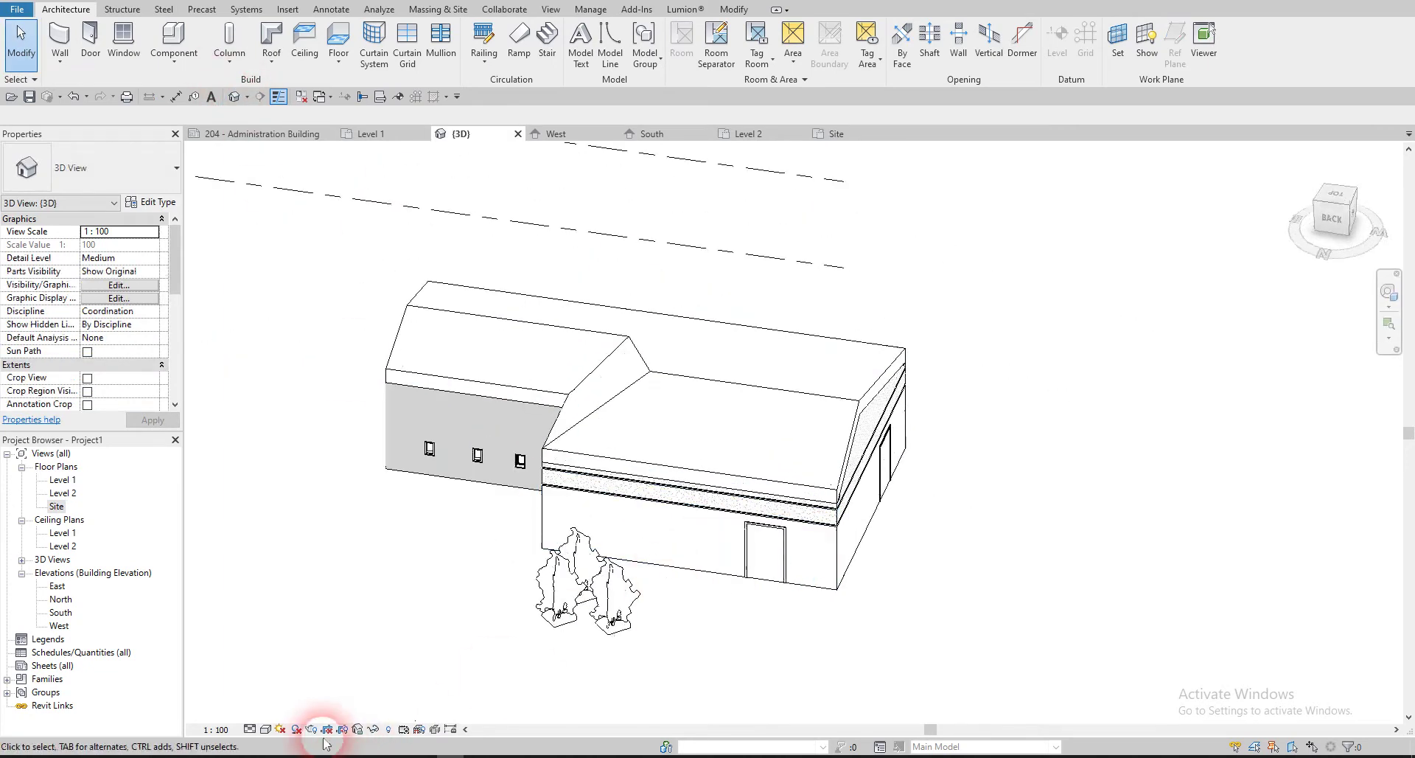
click(296, 730)
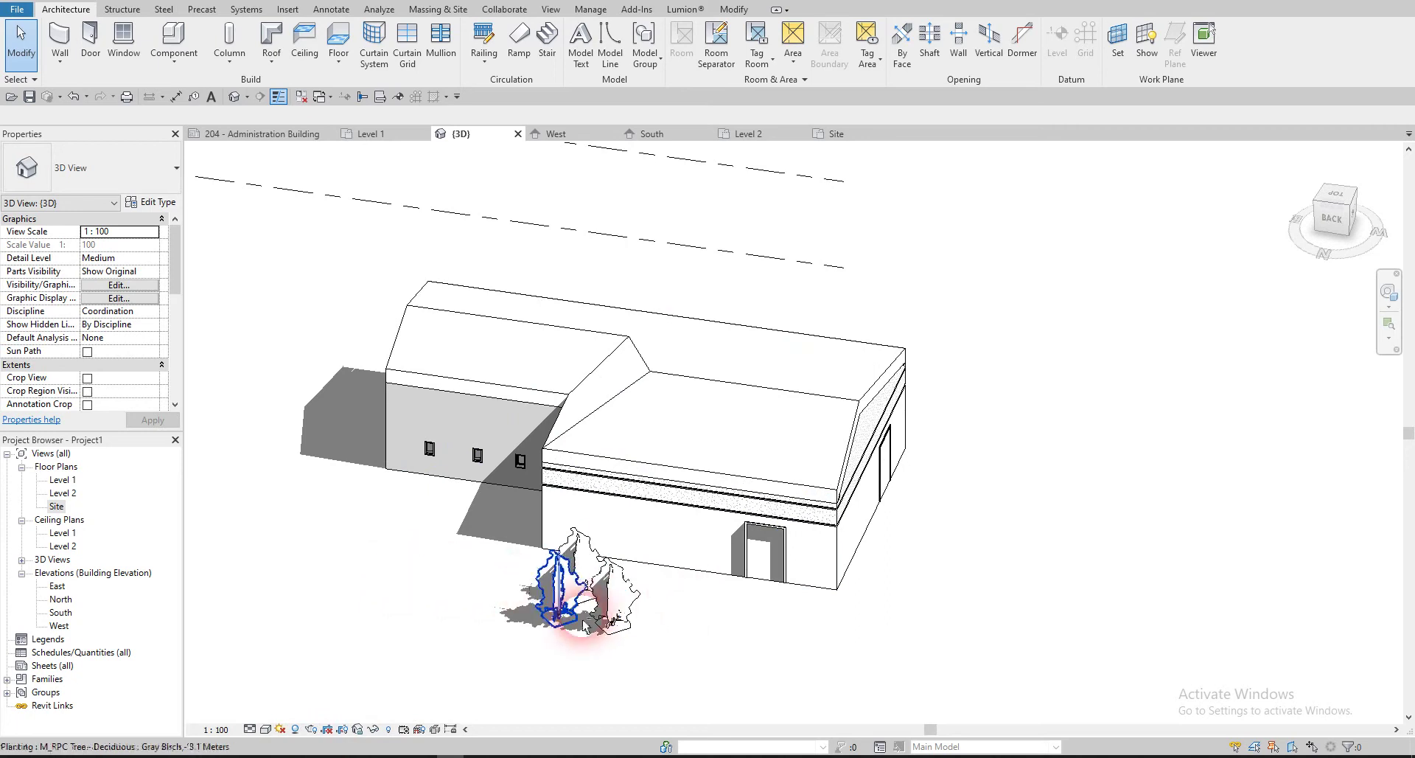
shift+middle_drag(569, 625, 641, 610)
shift+middle_drag(855, 582, 562, 632)
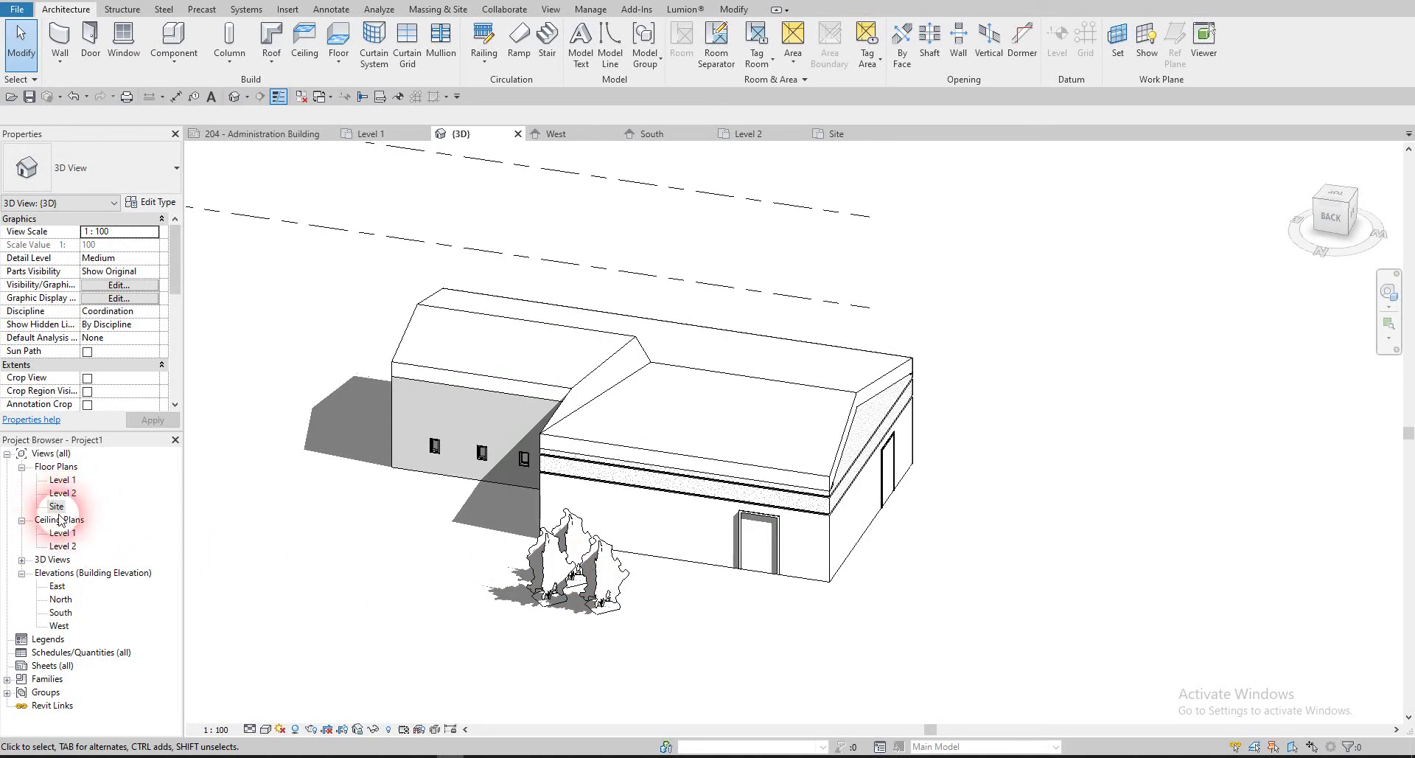
- Open the East elevation and move the level heads outward, clear of the building and the trees
double_click(58, 588)
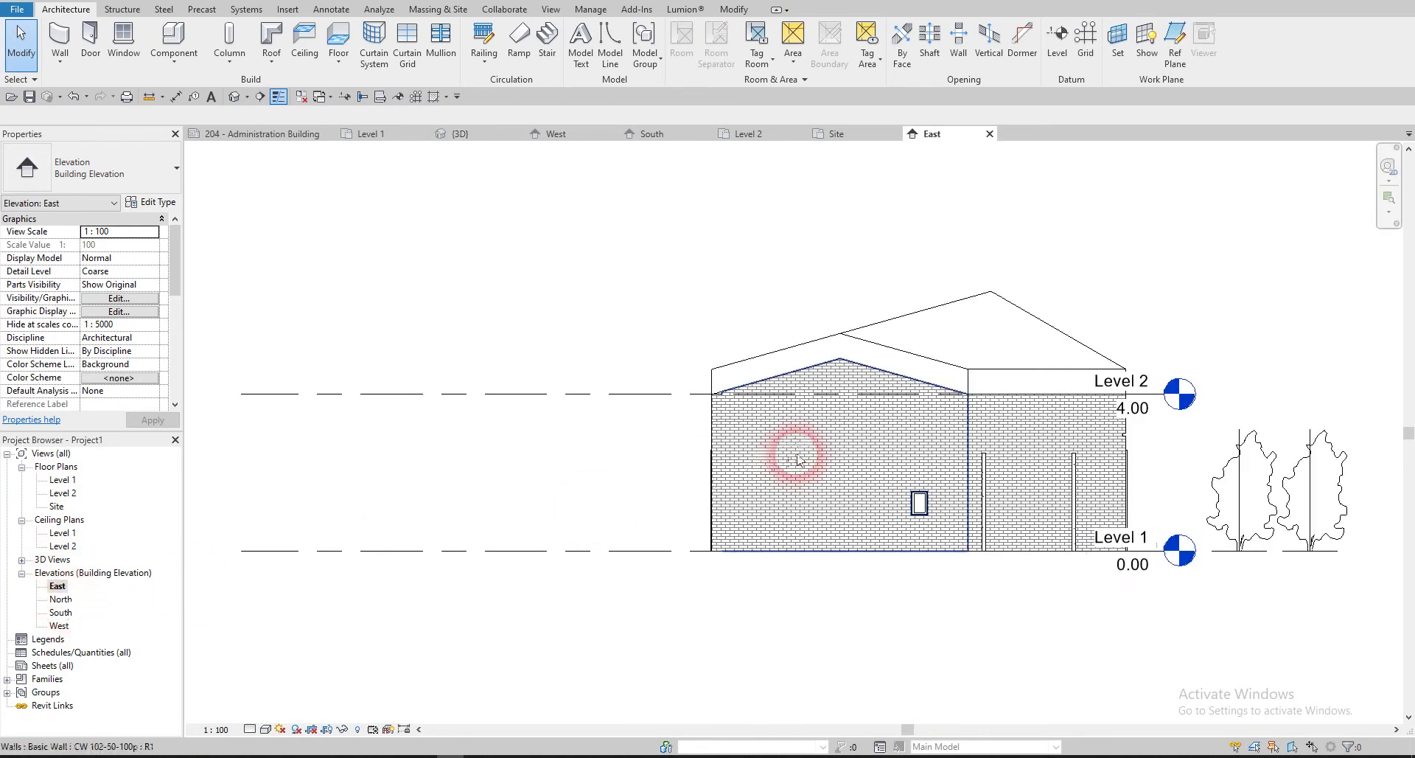
click(894, 391)
drag(914, 402, 1186, 402)
click(815, 634)
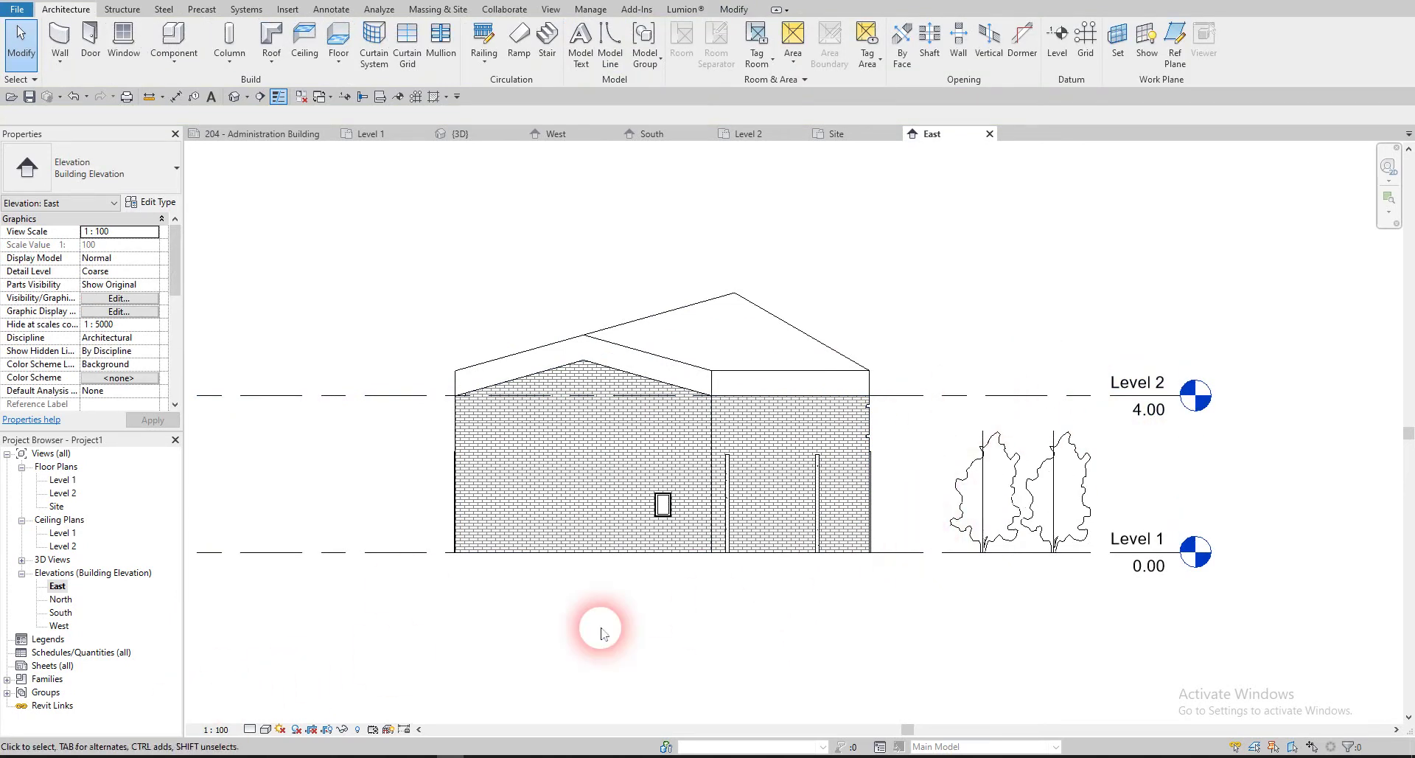
- Review the roof and facades in the North, South and West elevations
double_click(56, 600)
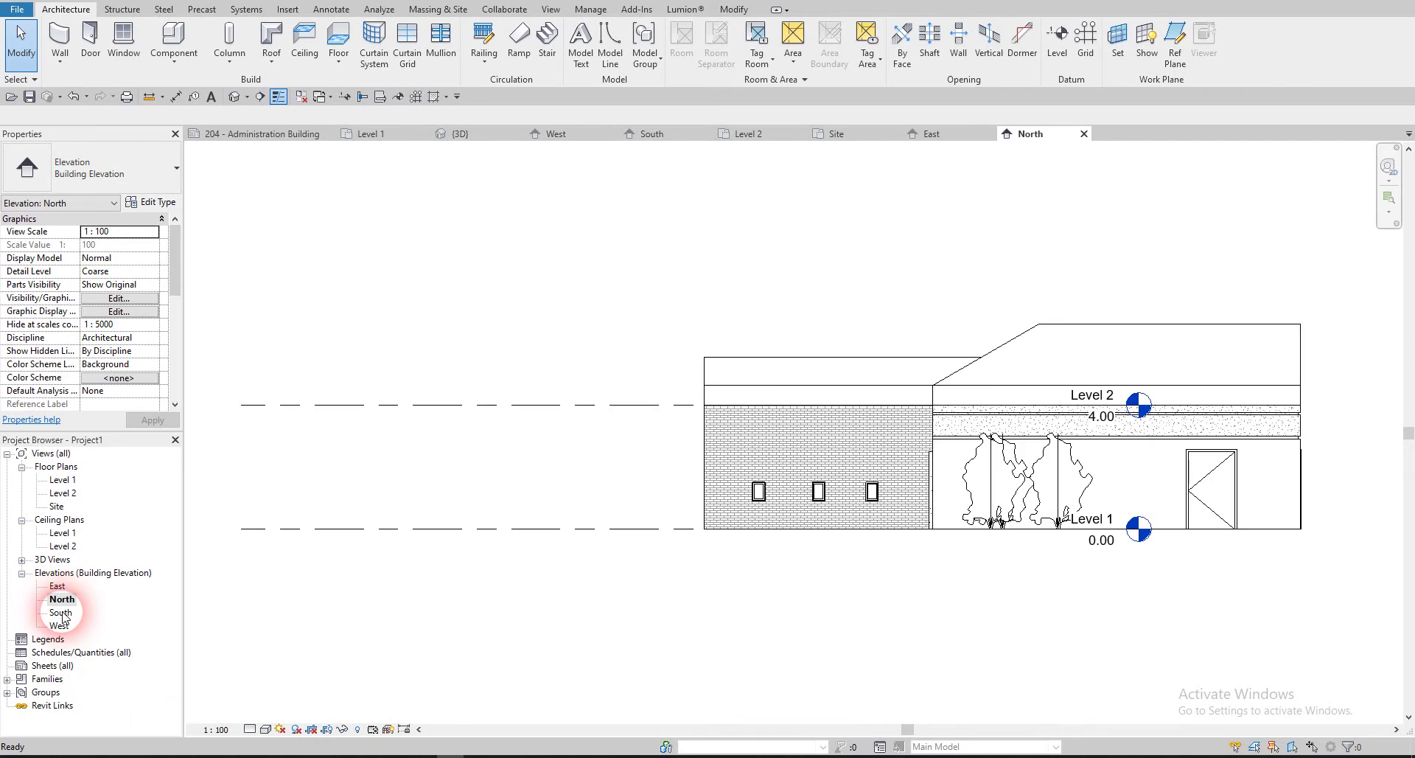
double_click(61, 612)
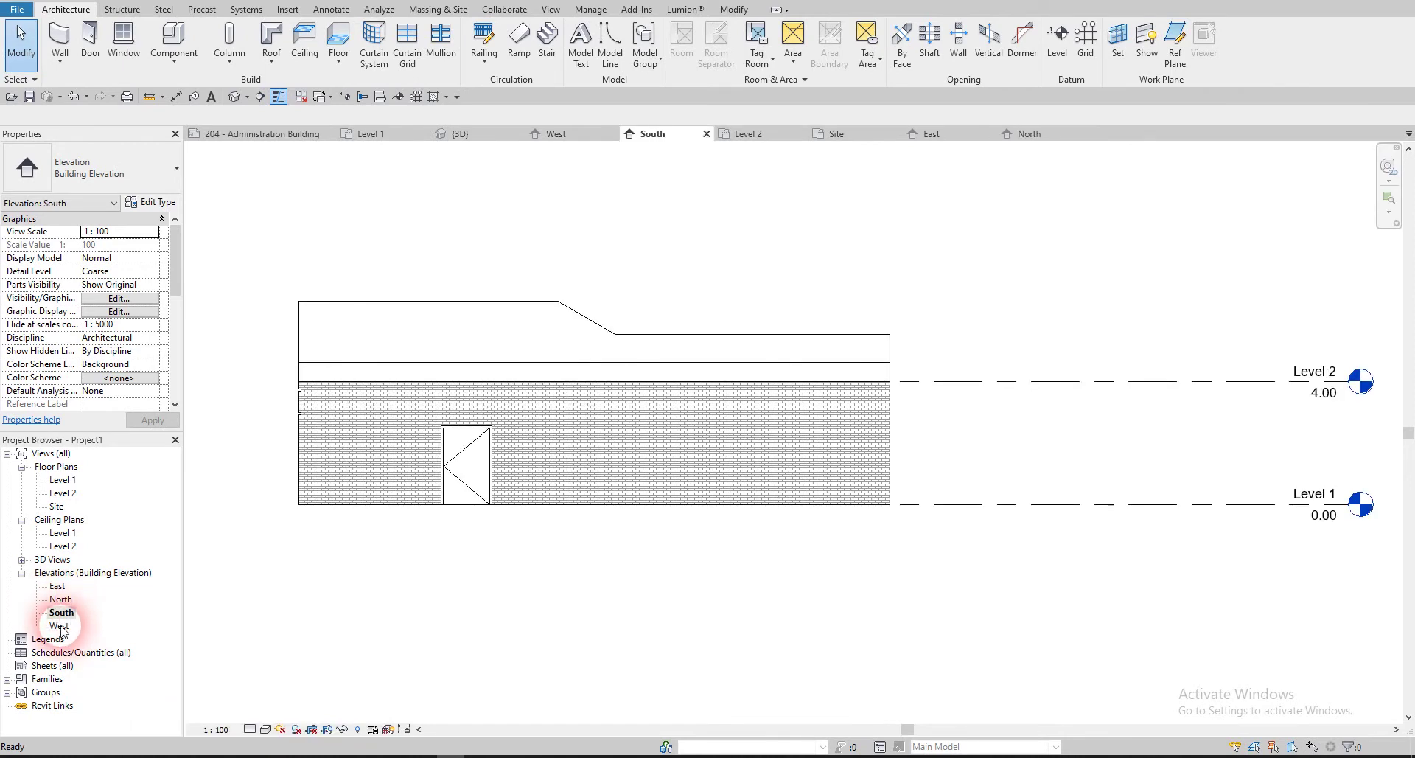
double_click(59, 626)
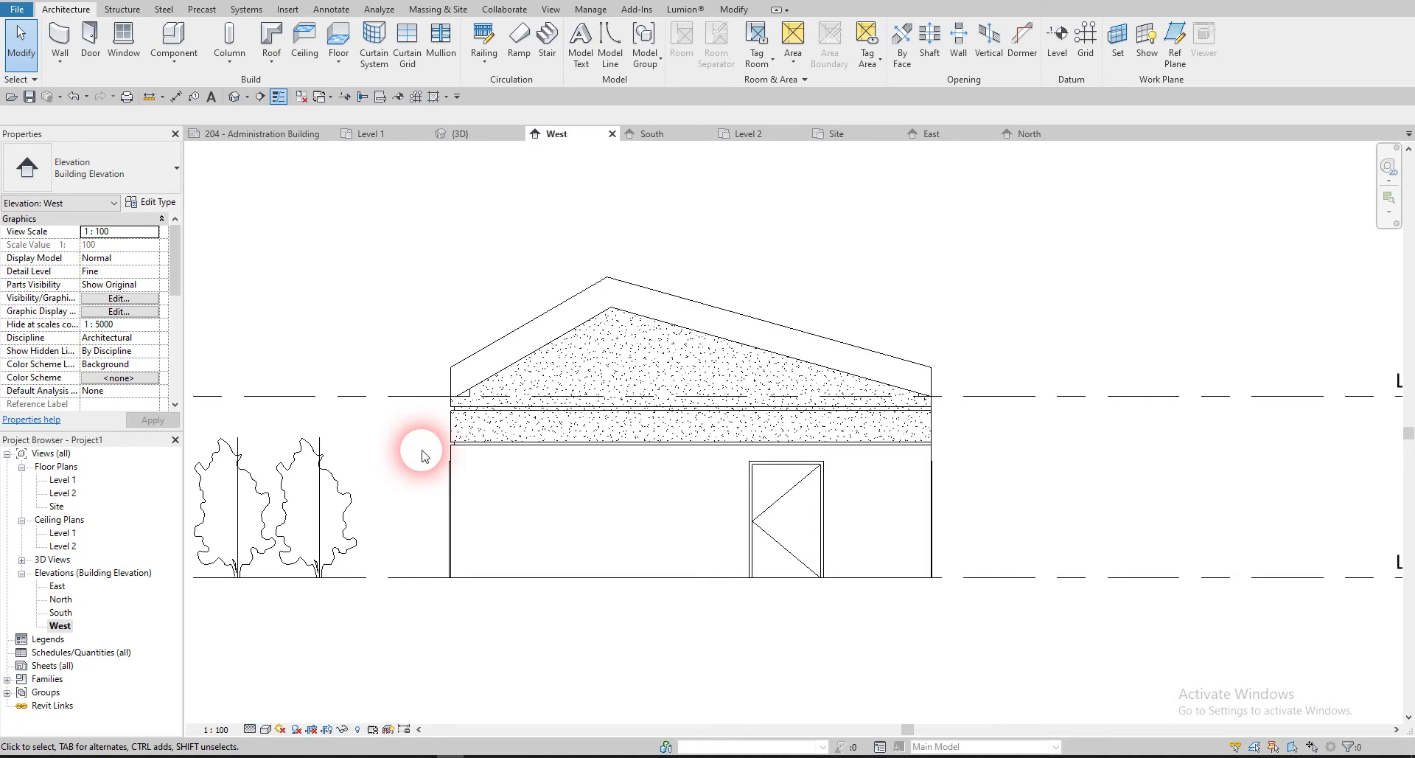
middle_drag(653, 460, 549, 465)
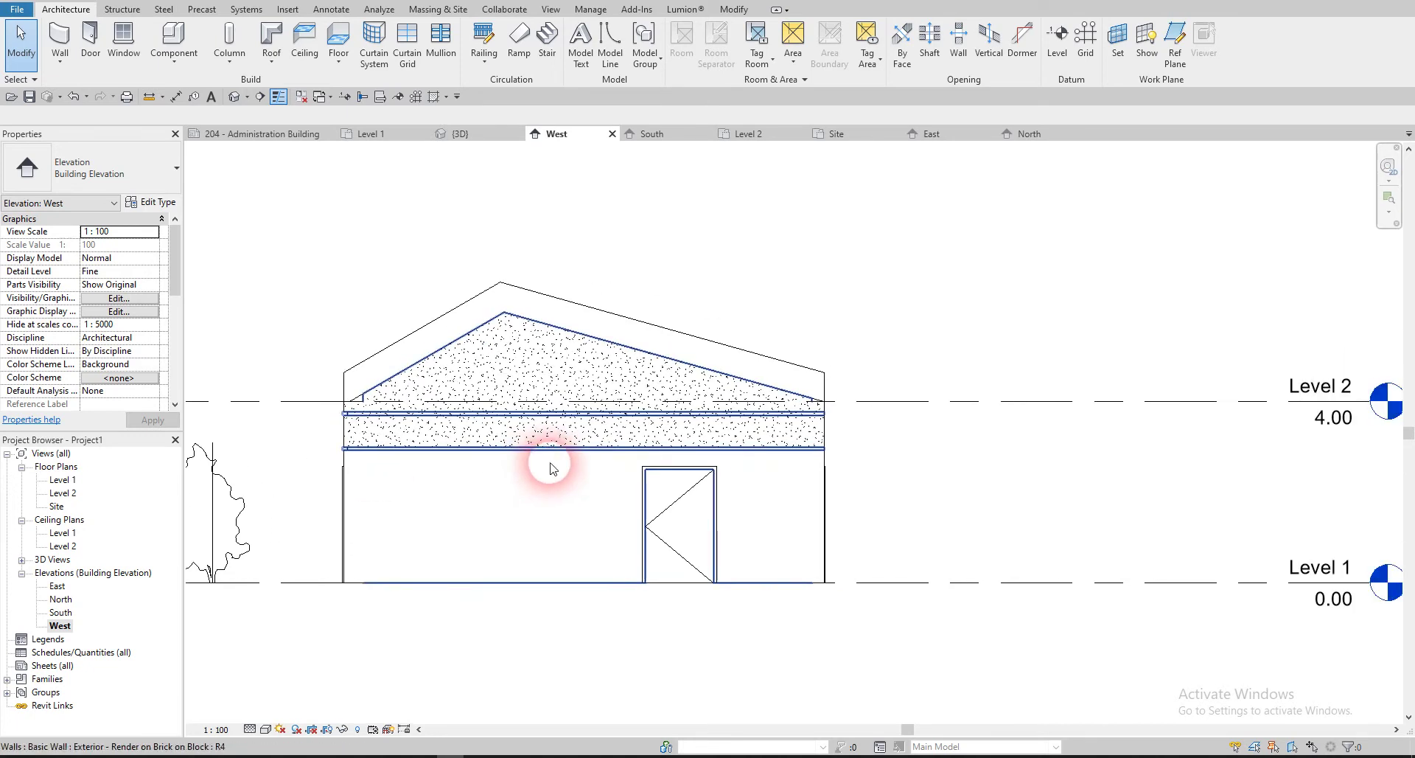
- Add an aligned dimension between Level 1 and Level 2 beside the building in the West elevation
key(d)
key(i)
click(885, 578)
click(879, 402)
click(898, 426)
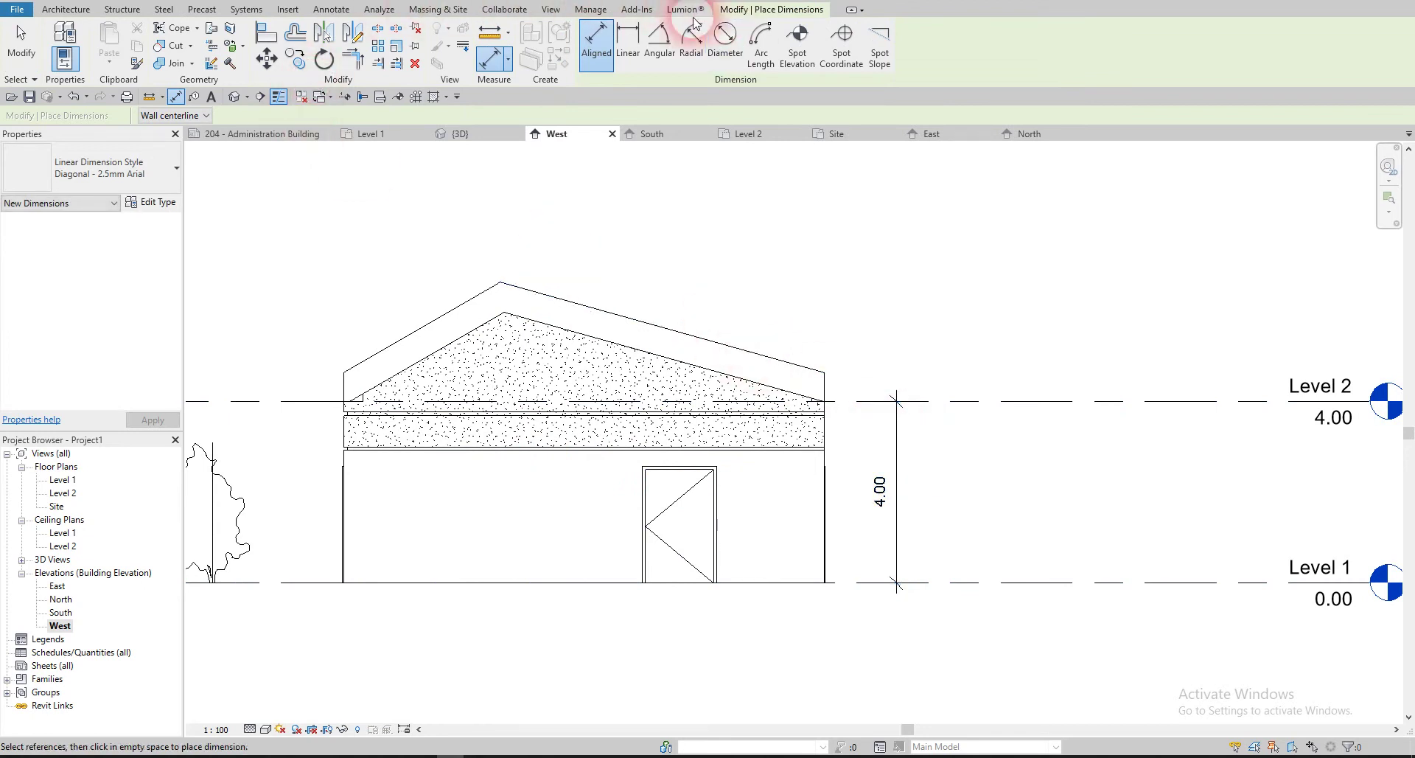
- Place a spot elevation with a leader on the roof ridge in the West elevation
click(314, 11)
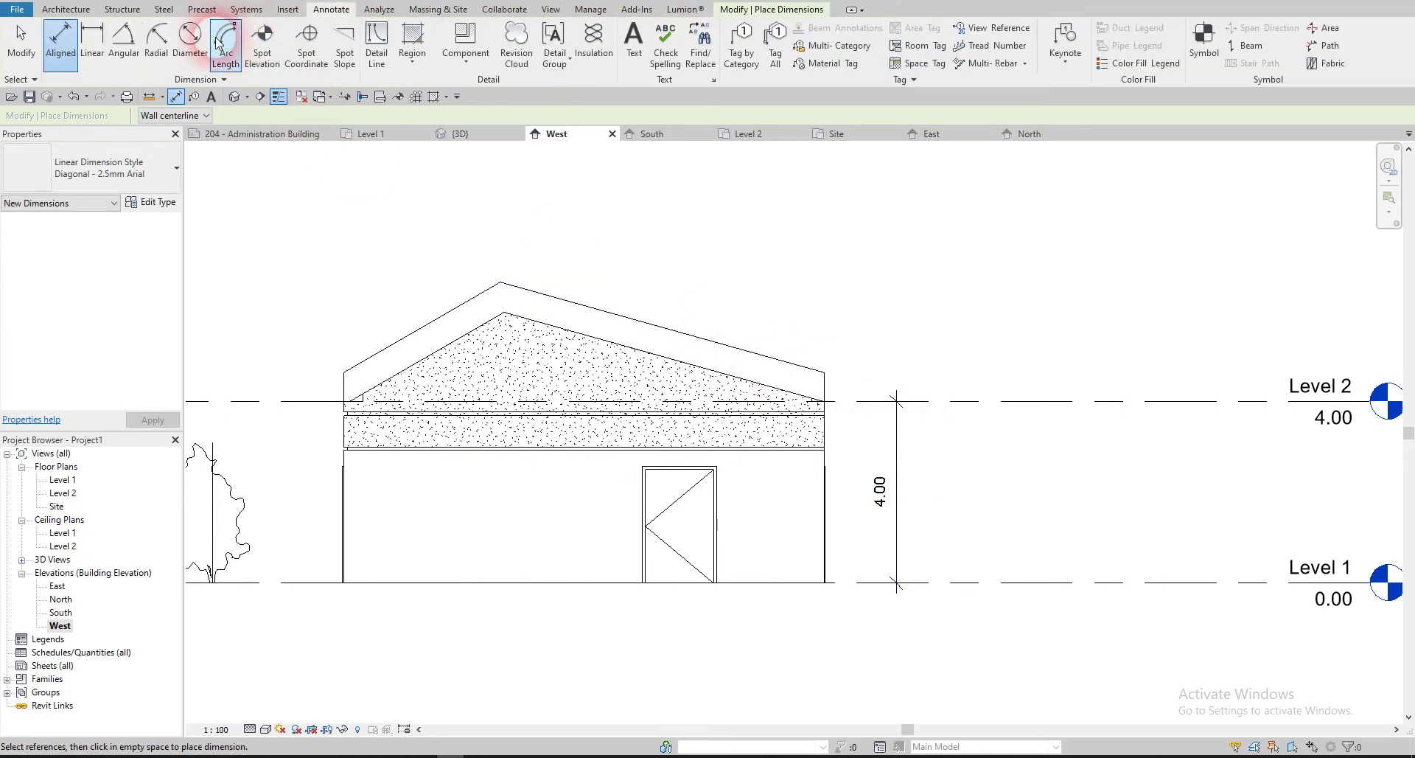
click(262, 43)
scroll(498, 258, up, 4)
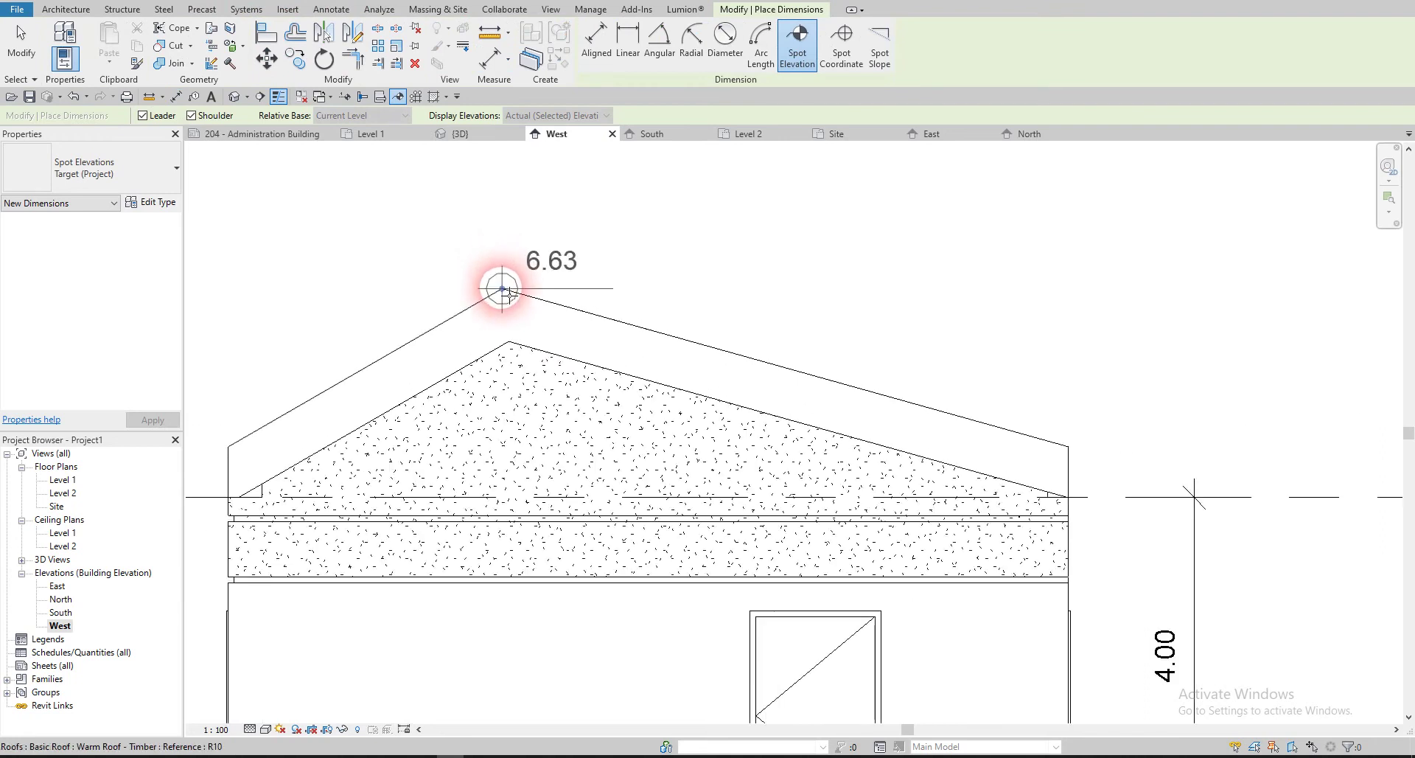
click(502, 241)
click(378, 240)
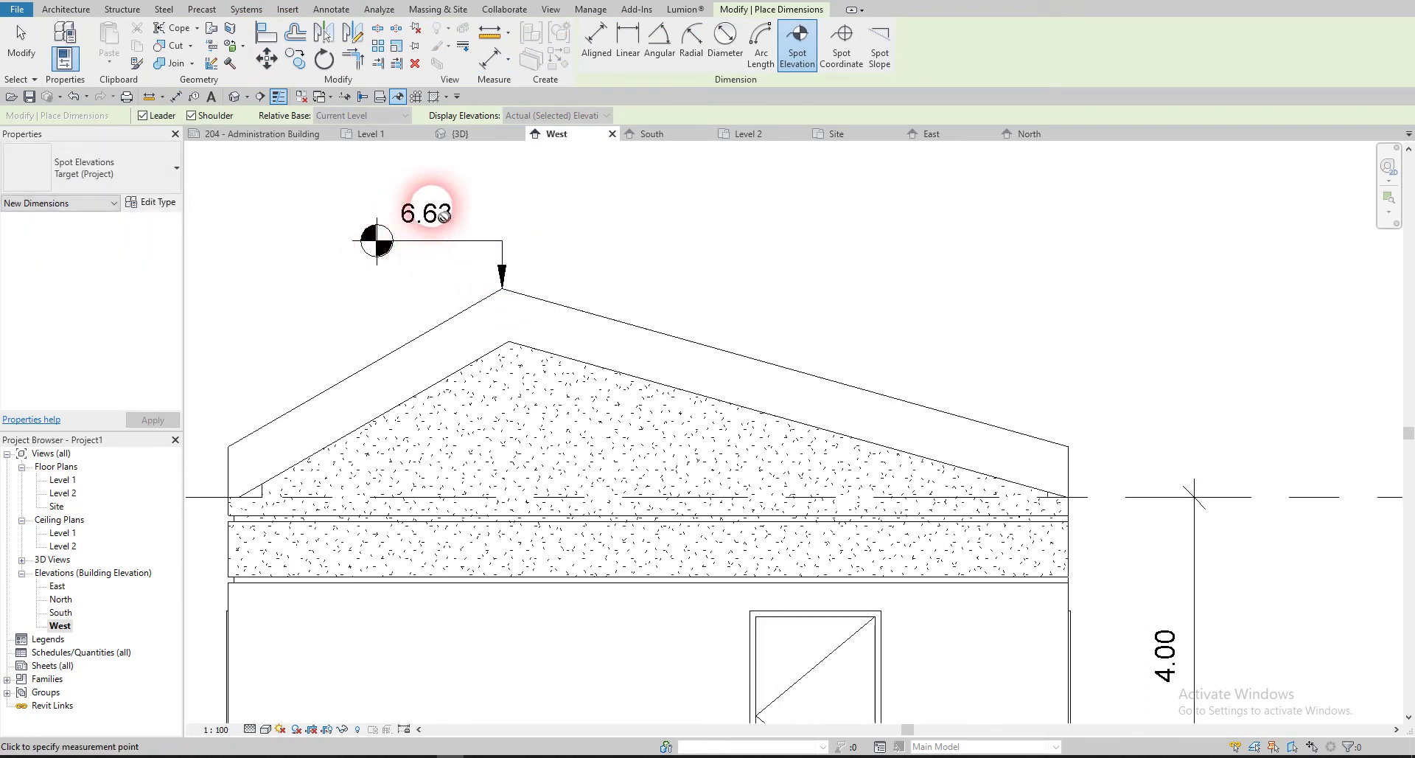
scroll(673, 325, down, 3)
scroll(810, 363, up, 2)
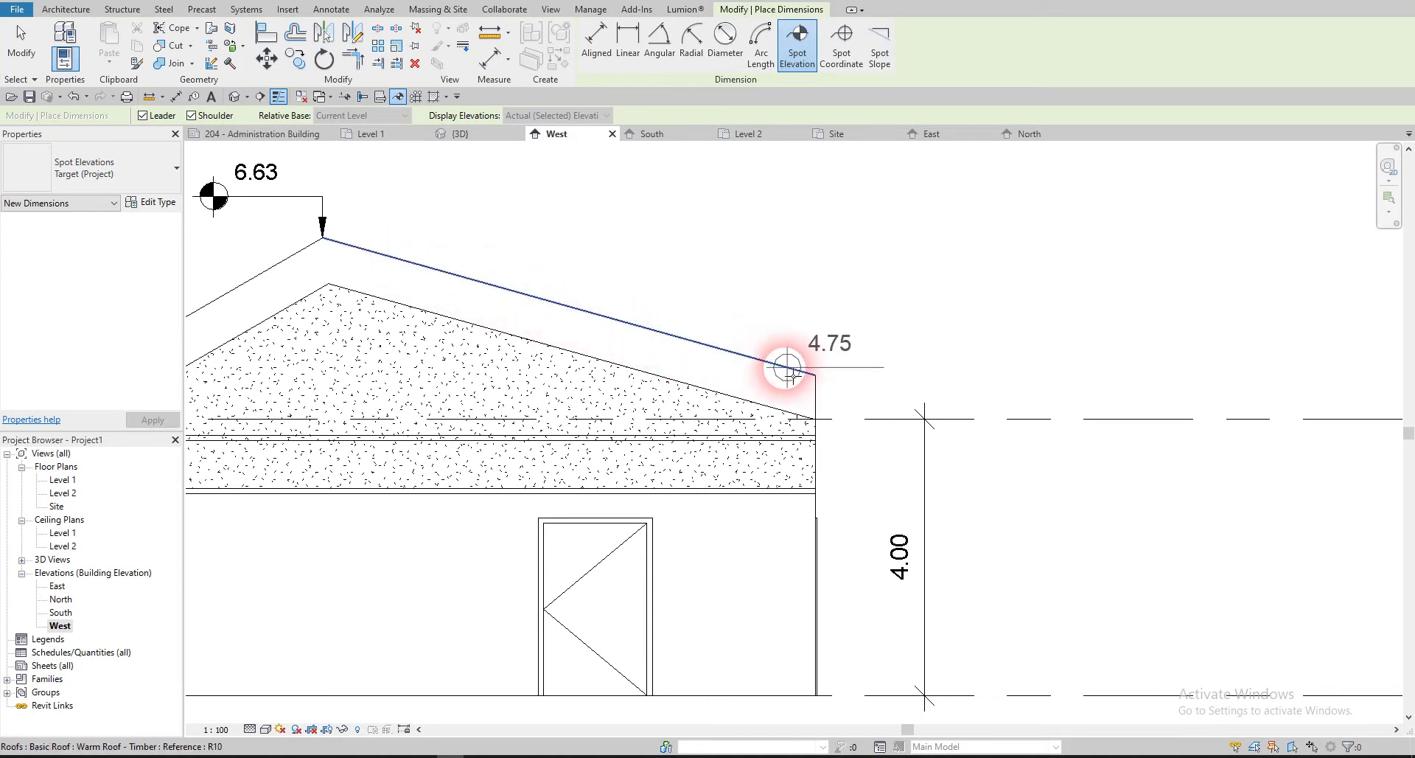
scroll(795, 372, down, 3)
key(Escape)
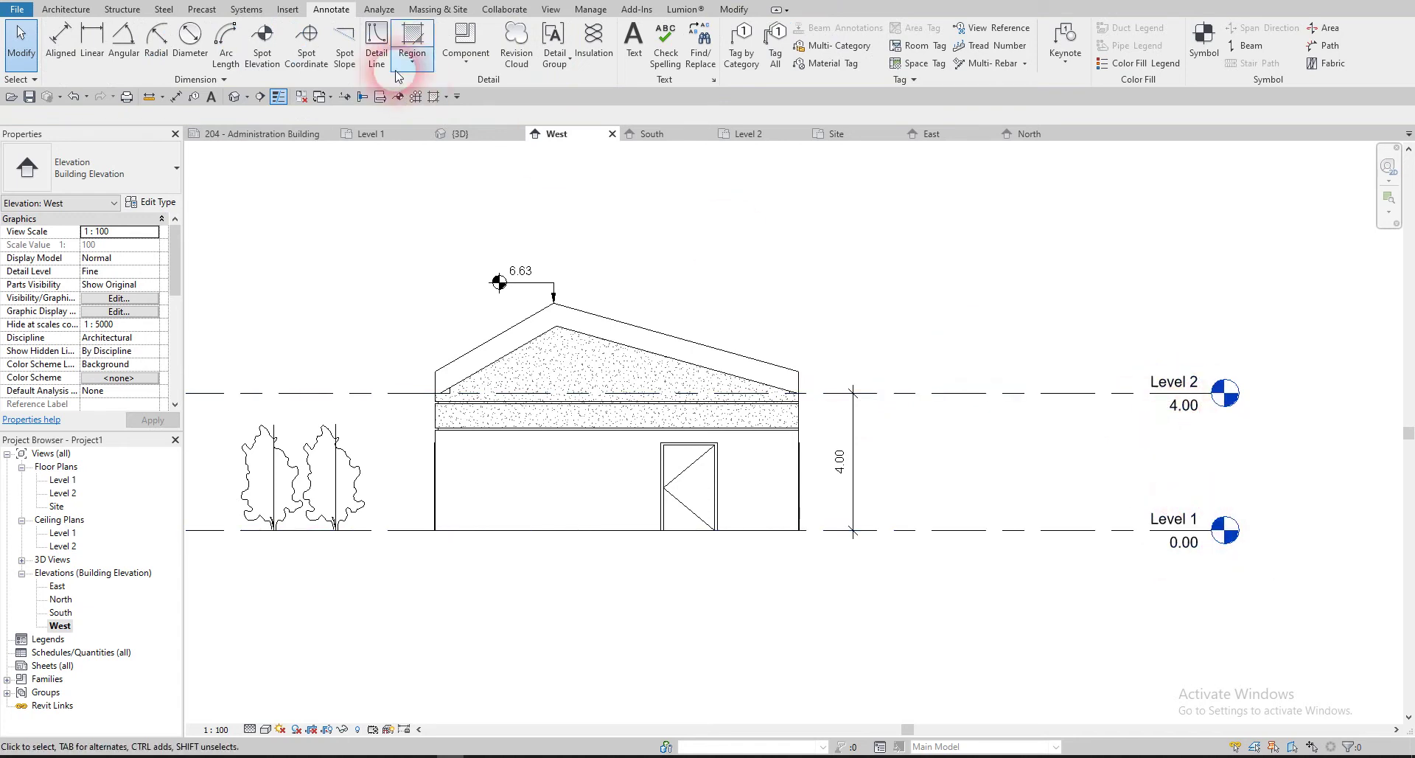
- Place spot elevations on the shallower south roof slope and on the horizontal wall trim line just below Level 2
click(264, 40)
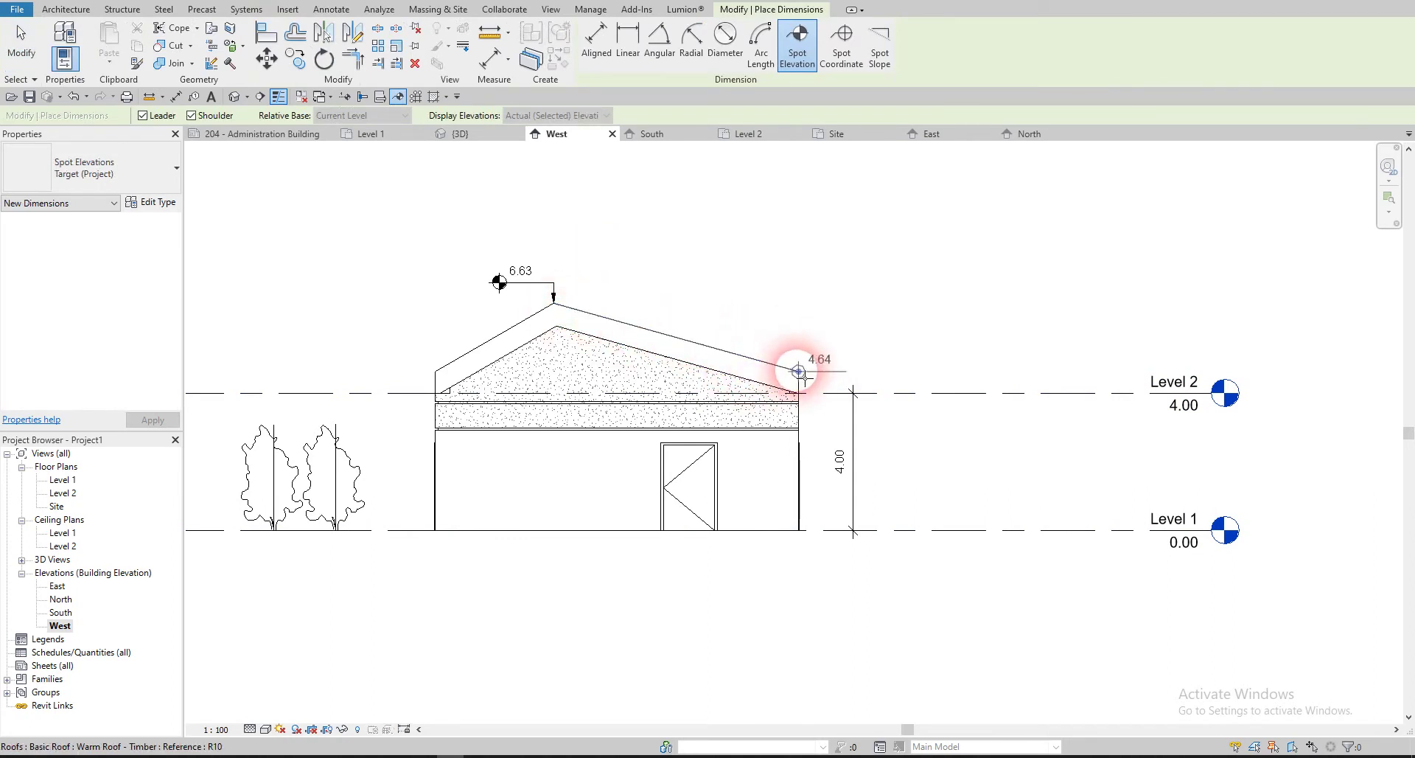
scroll(801, 372, up, 1)
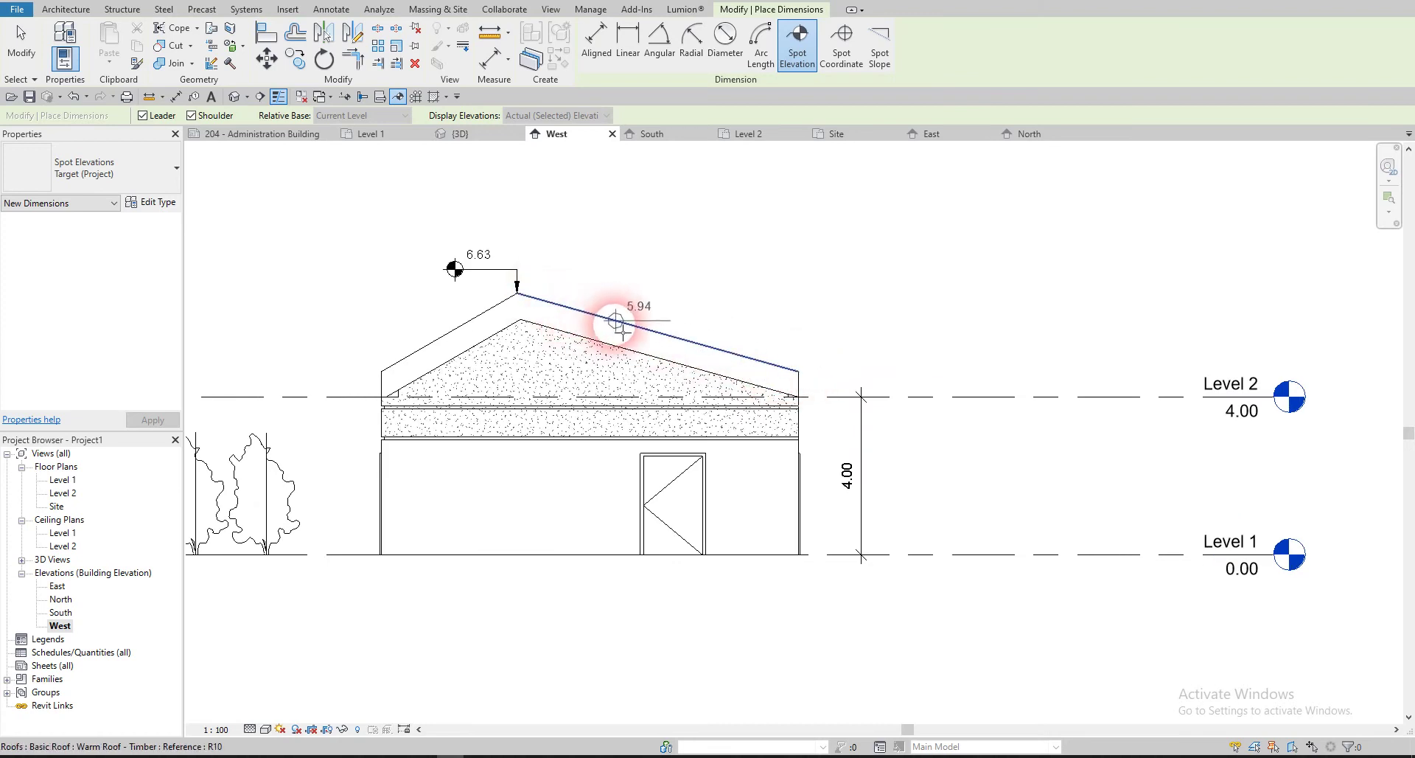
click(696, 344)
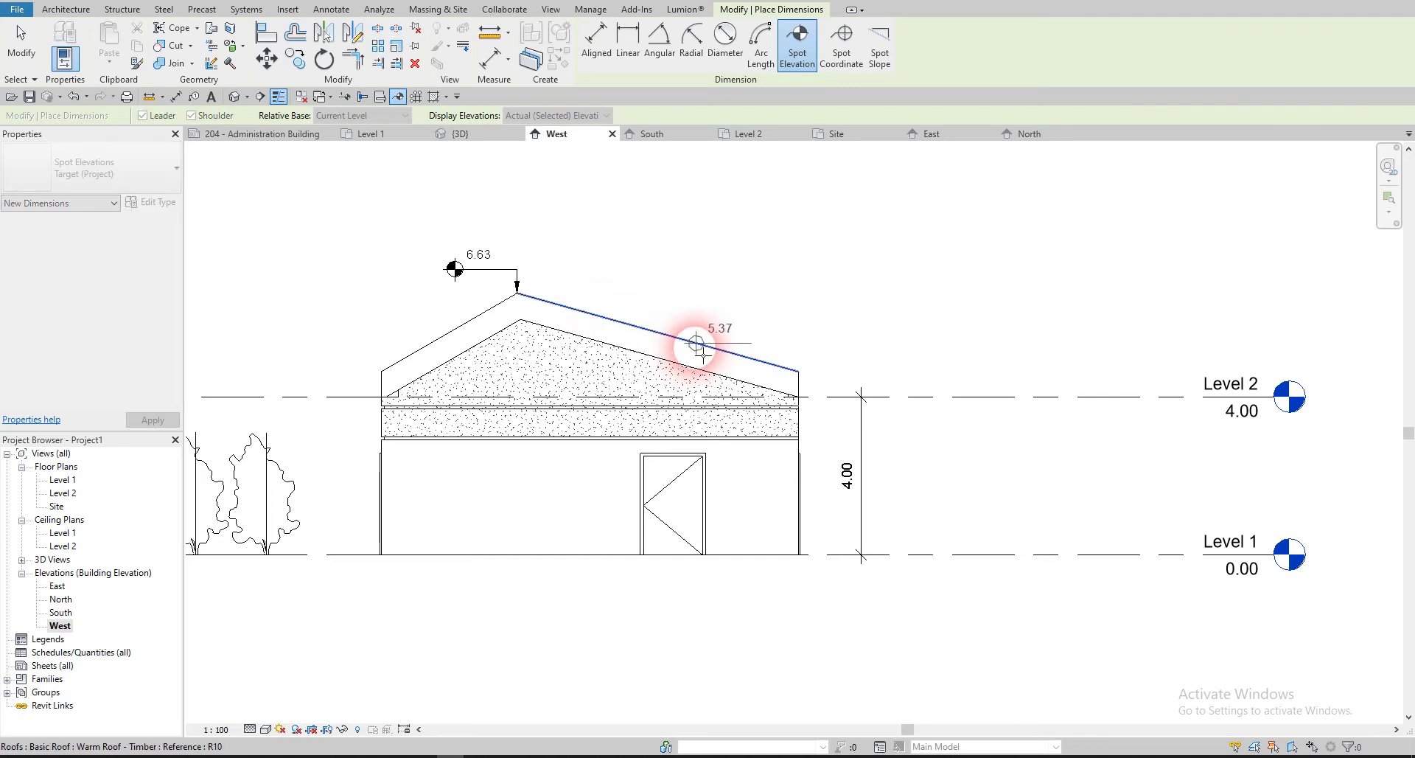
click(758, 321)
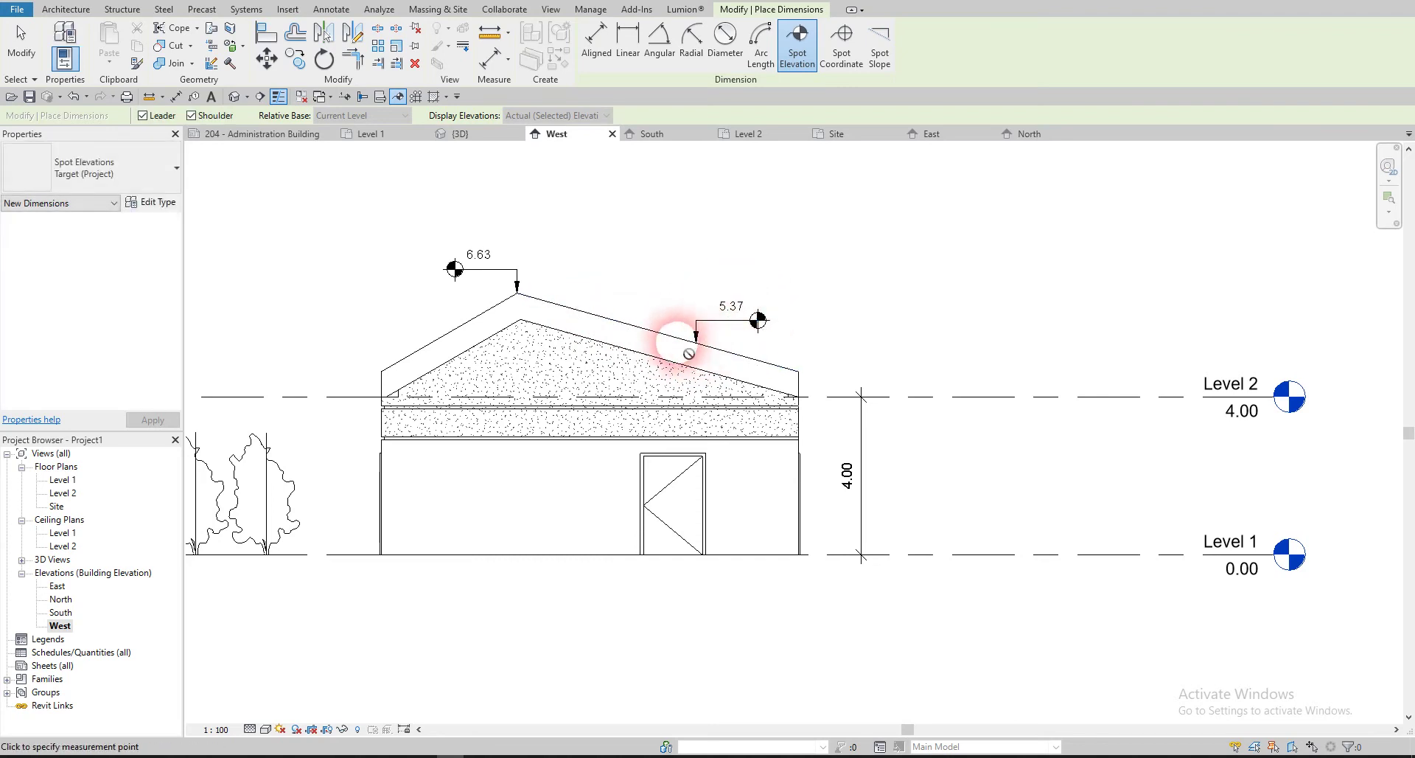
click(543, 404)
click(476, 378)
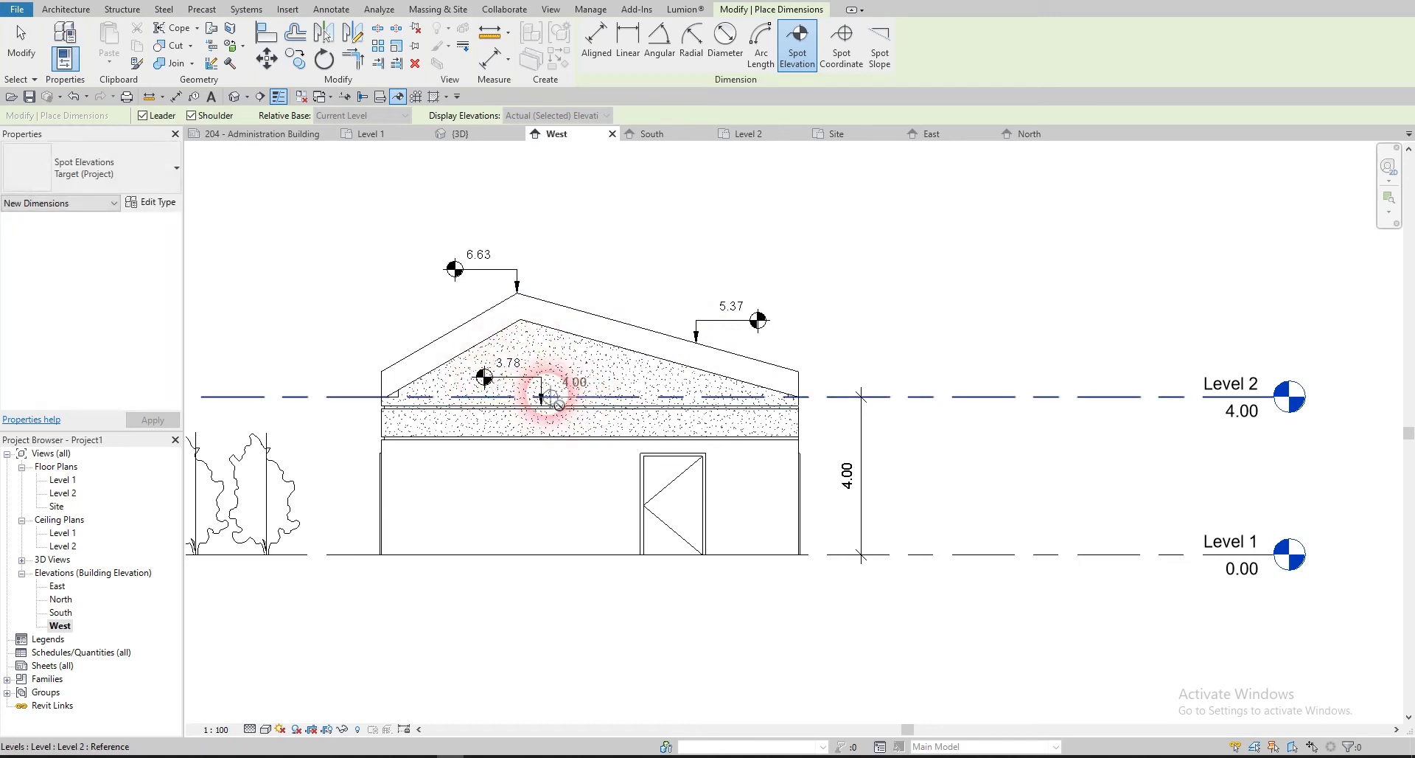
- Add spot elevations to the steeper north roof slope and to the head of the west door
scroll(516, 358, up, 3)
click(329, 350)
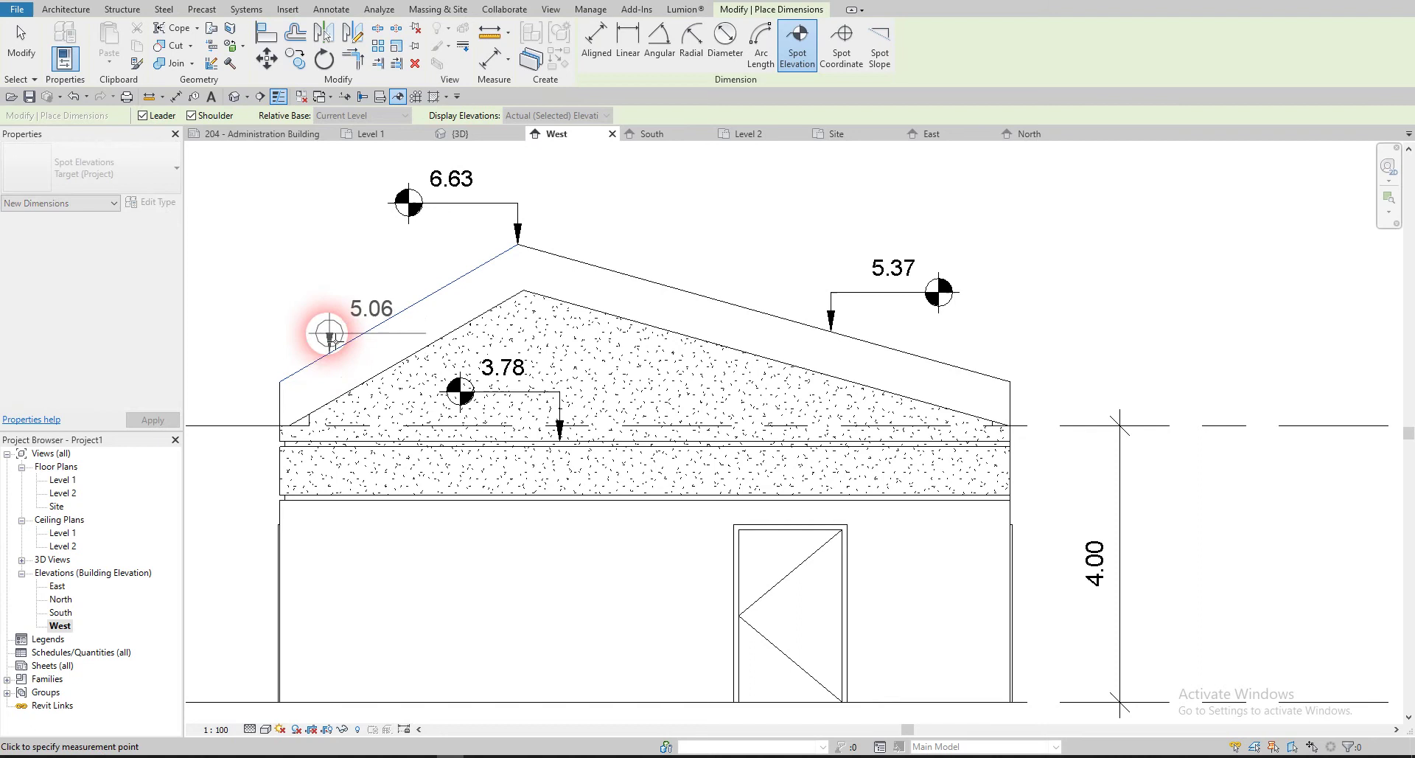
click(219, 304)
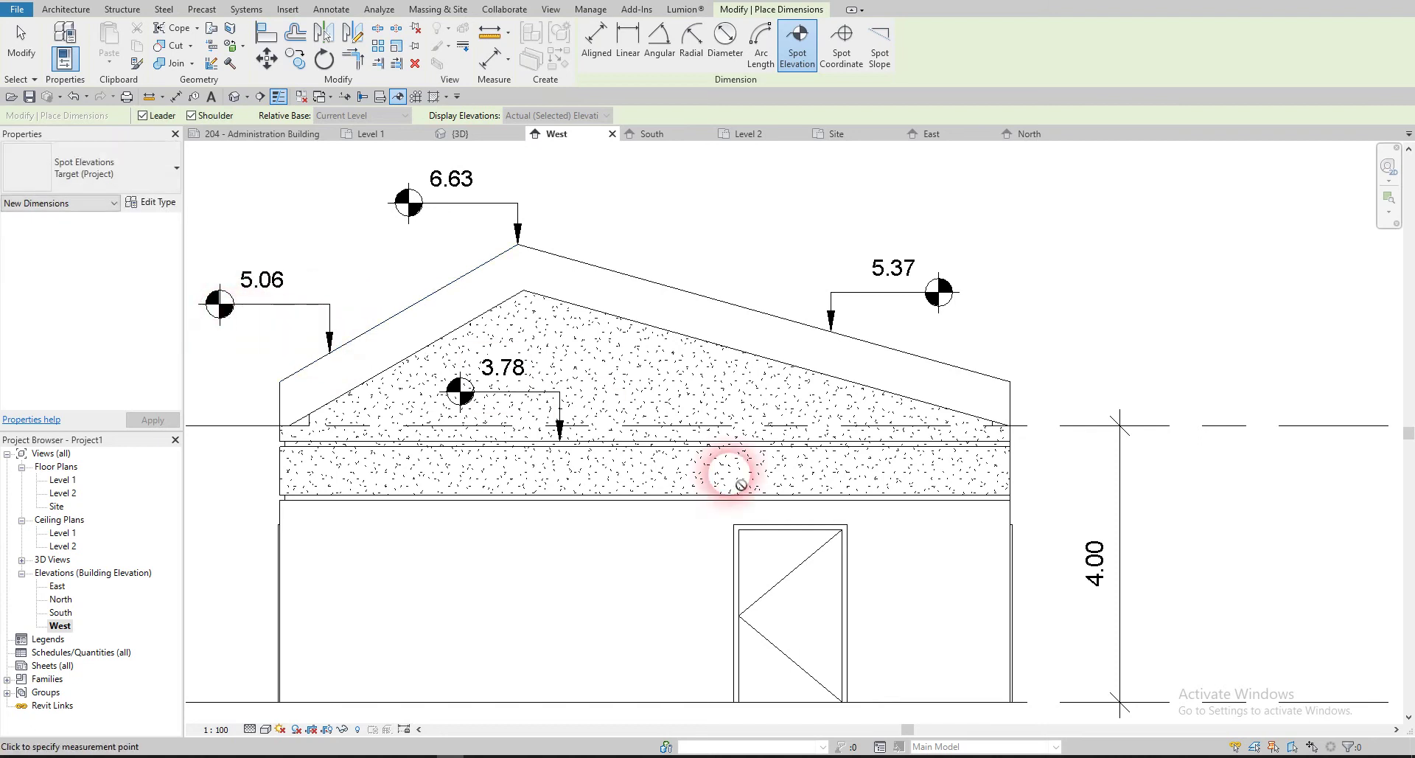
click(775, 519)
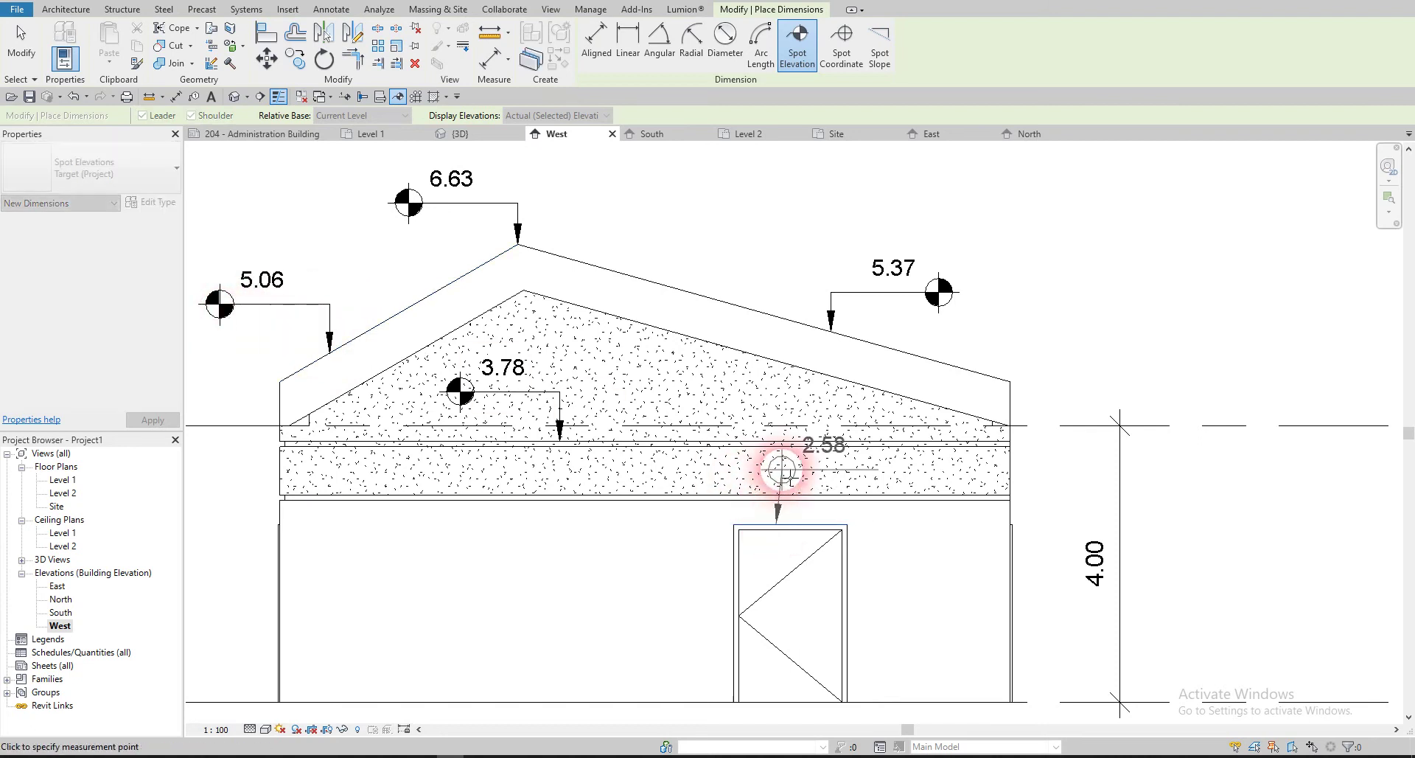
click(889, 469)
key(Escape)
key(Escape)
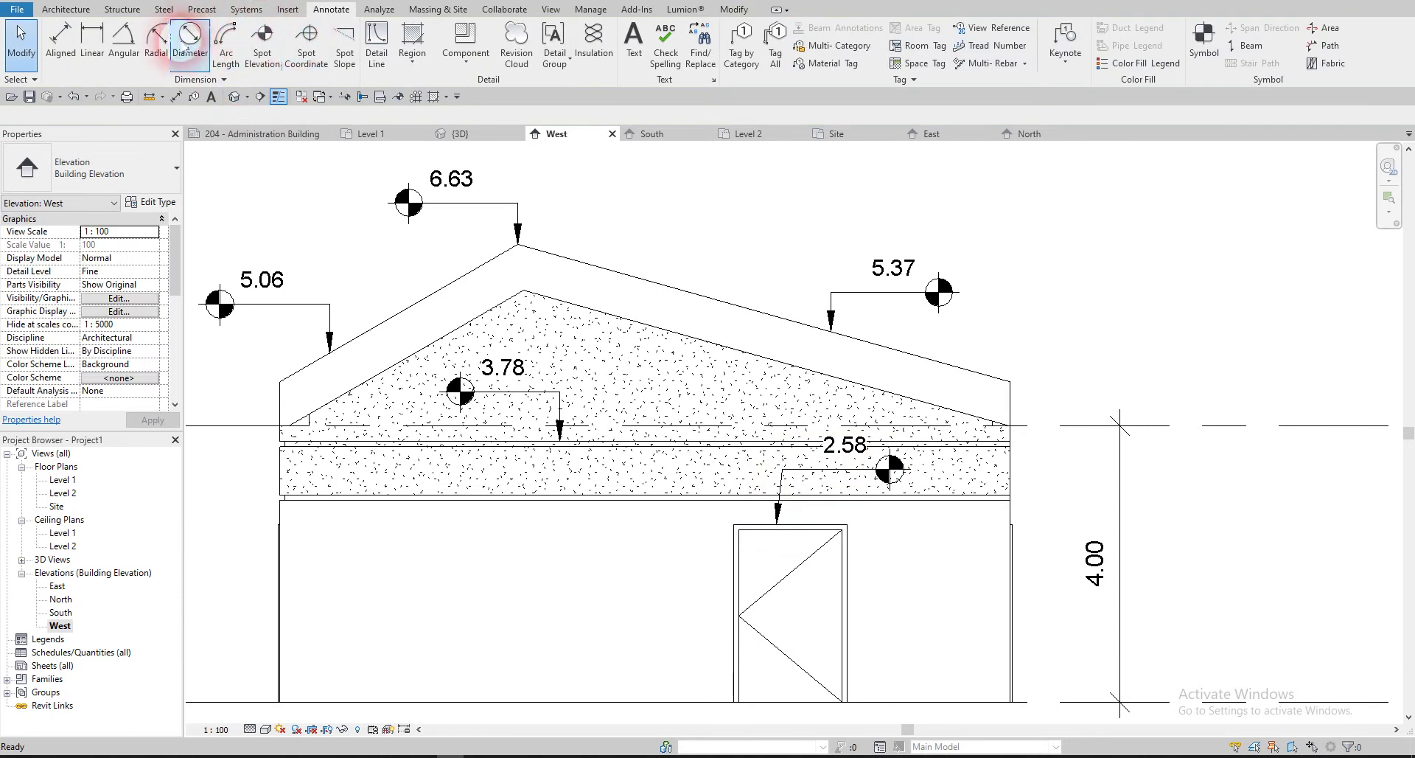
- Place spot slope annotations on both roof slopes of the west gable
click(331, 46)
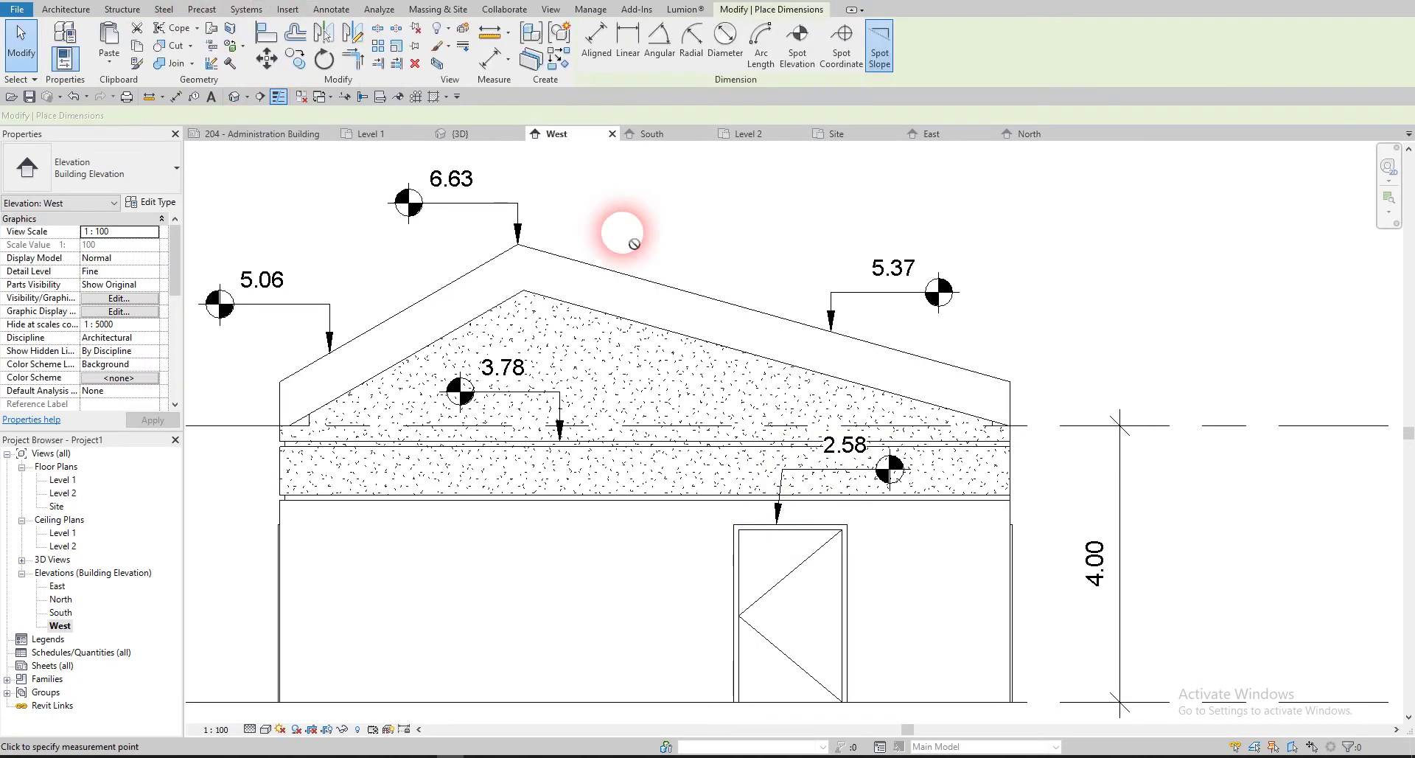
click(467, 273)
key(Escape)
key(Escape)
scroll(710, 246, down, 2)
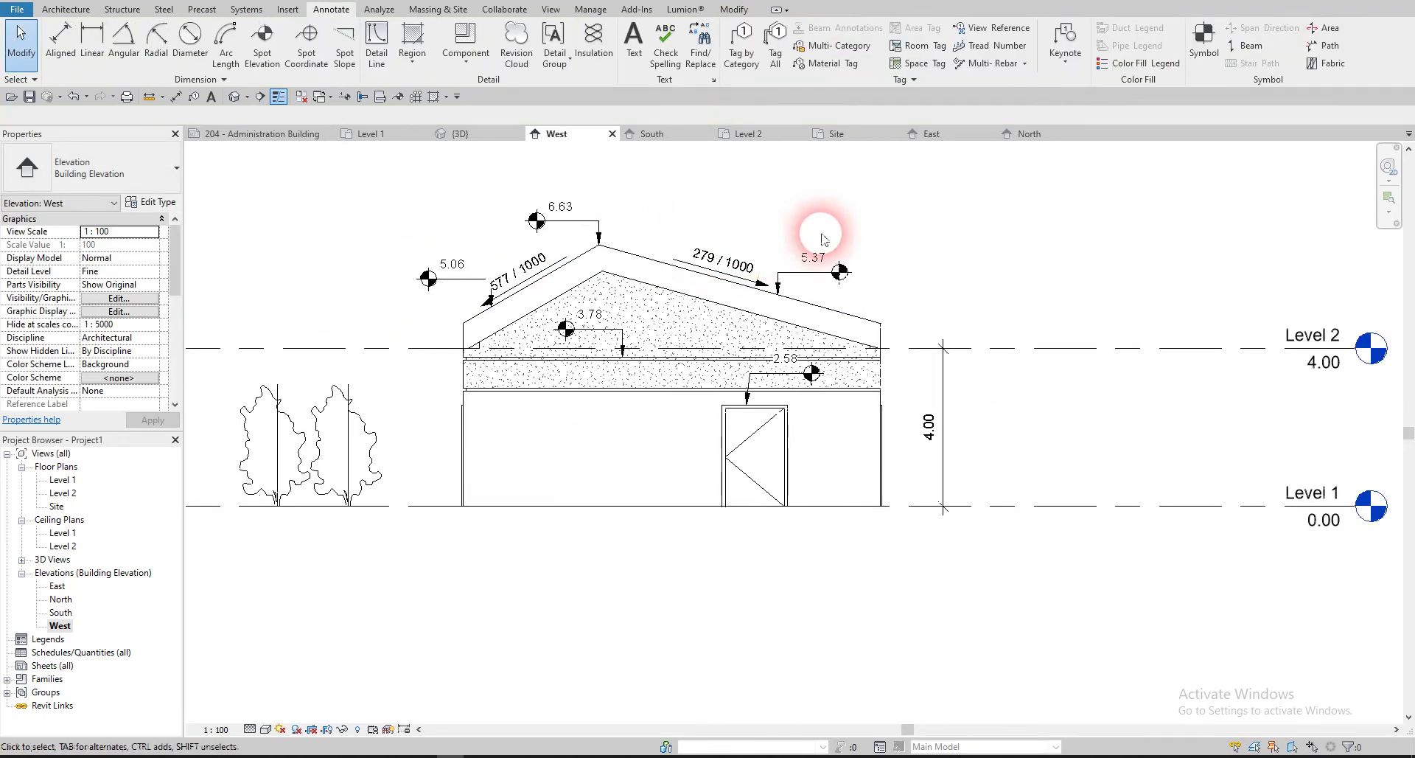
- Set the spot slope type's units format to Percentage with 2 decimal places and the % symbol
scroll(759, 254, up, 1)
click(733, 263)
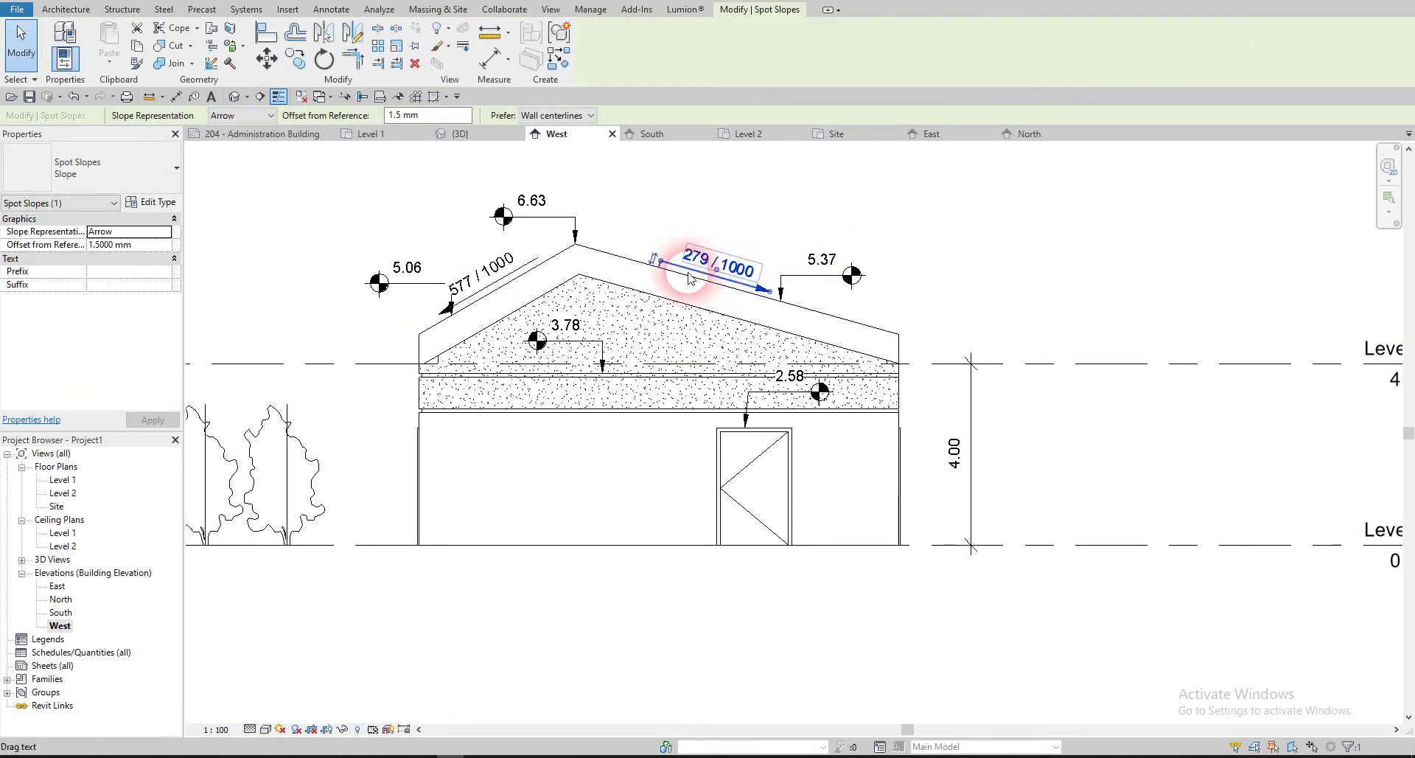
click(158, 202)
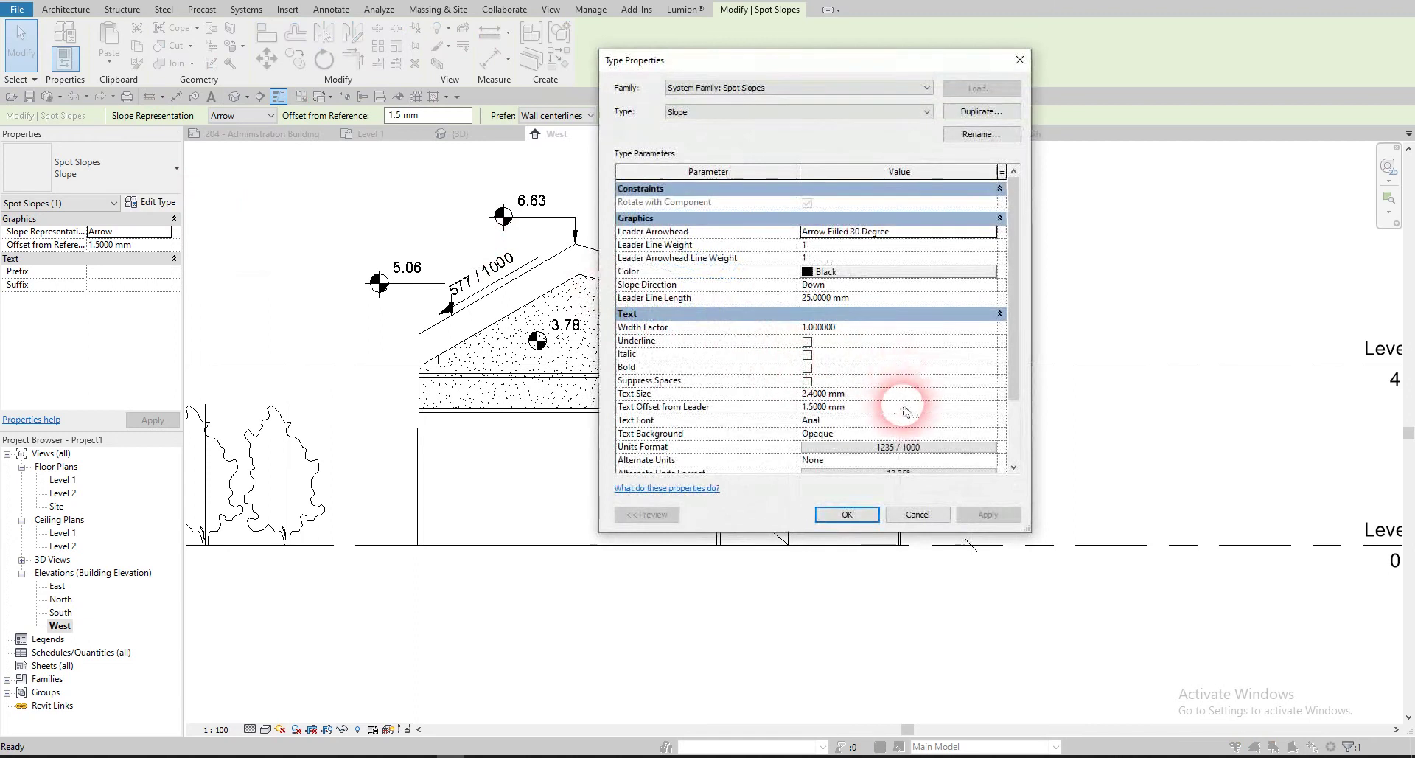
scroll(897, 413, down, 3)
click(897, 394)
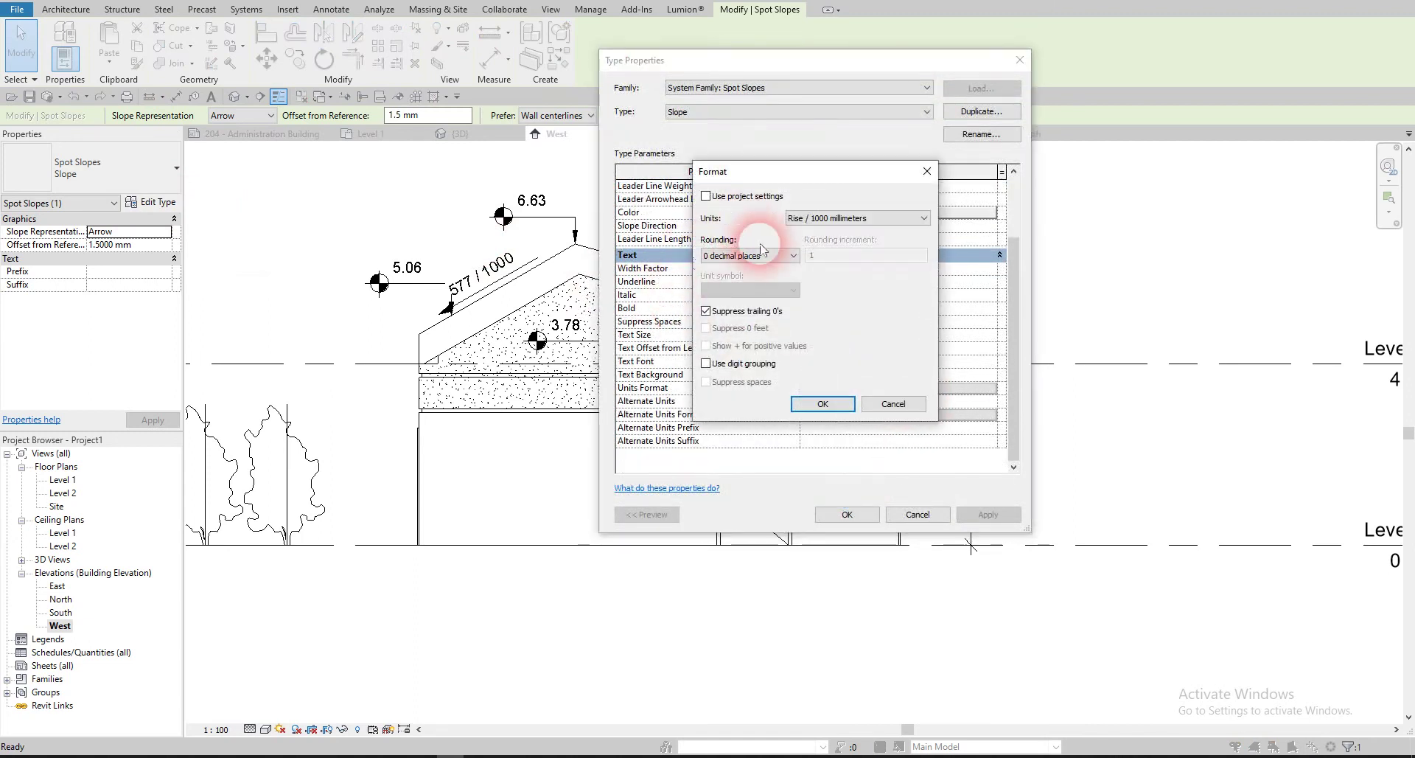
click(831, 218)
click(841, 251)
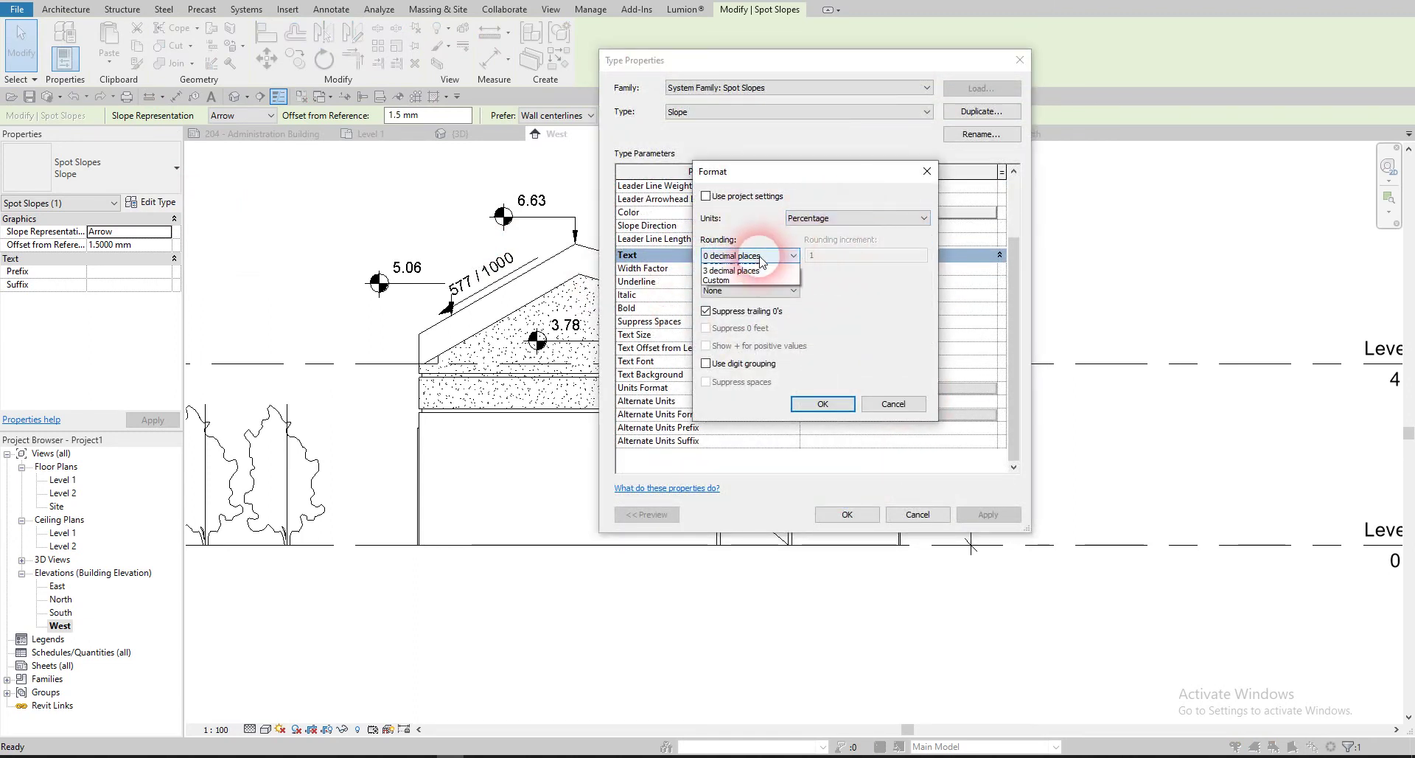
click(744, 256)
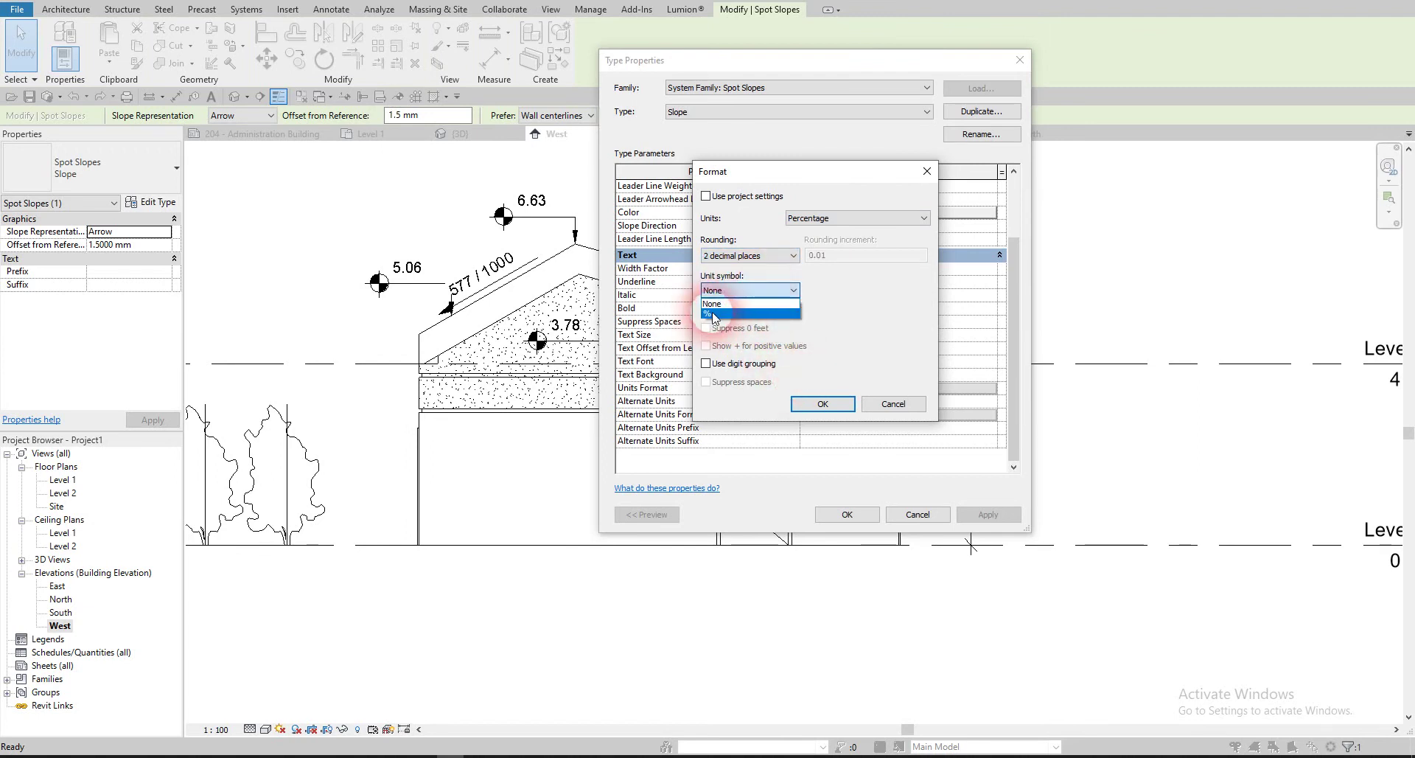
click(810, 402)
click(847, 513)
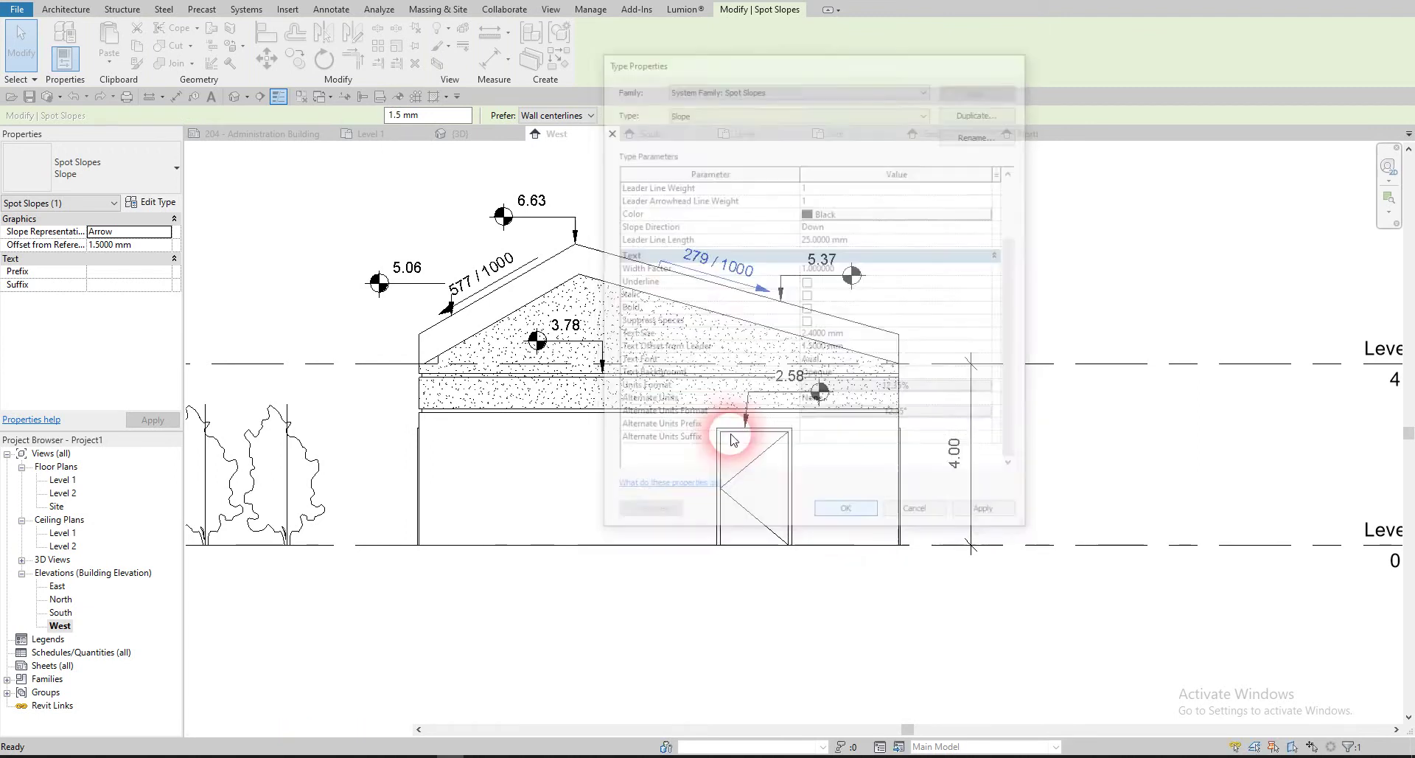
key(Escape)
- Reshape the roof in the West elevation by raising its ridge, and finish with the ridge lowered to about 6.44 m
scroll(722, 251, up, 4)
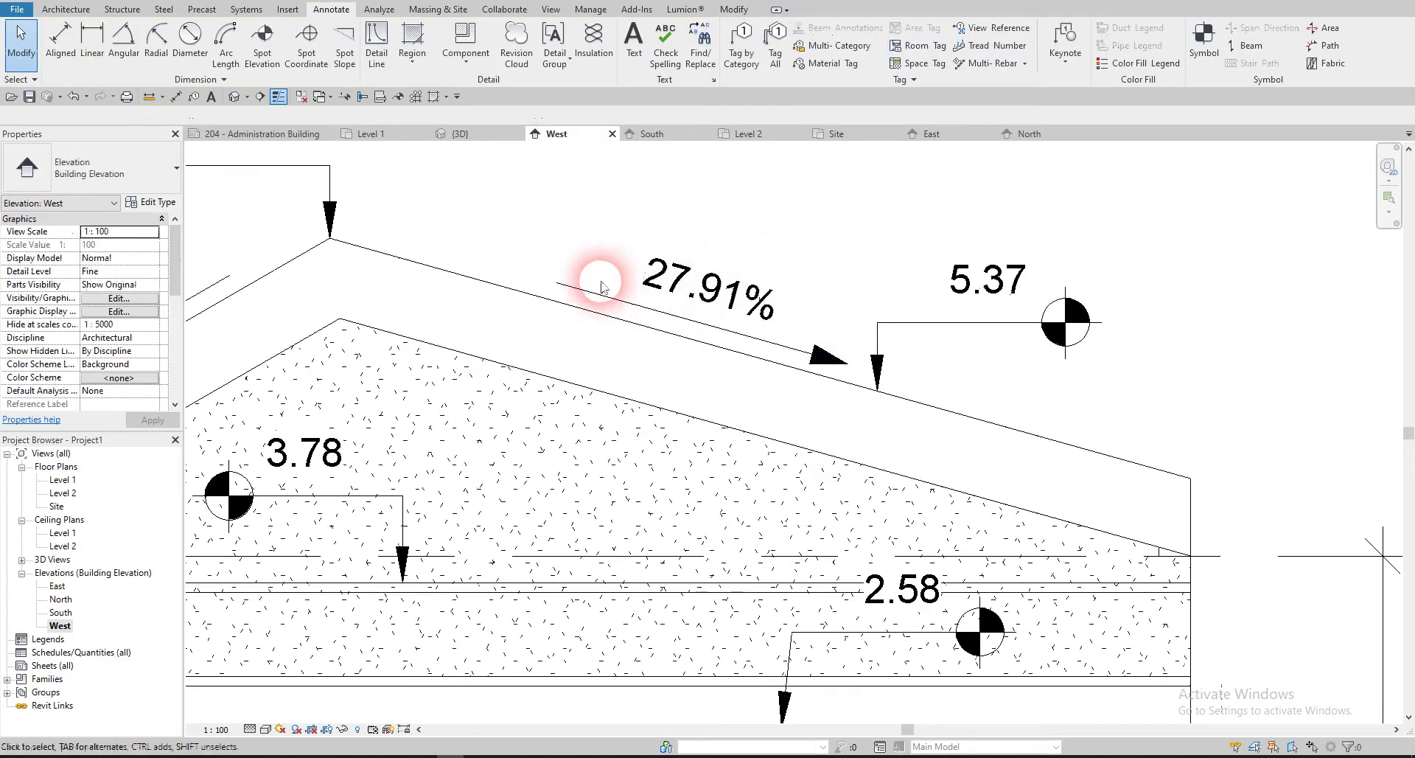
middle_drag(601, 286, 689, 284)
click(839, 280)
scroll(793, 295, down, 2)
click(333, 322)
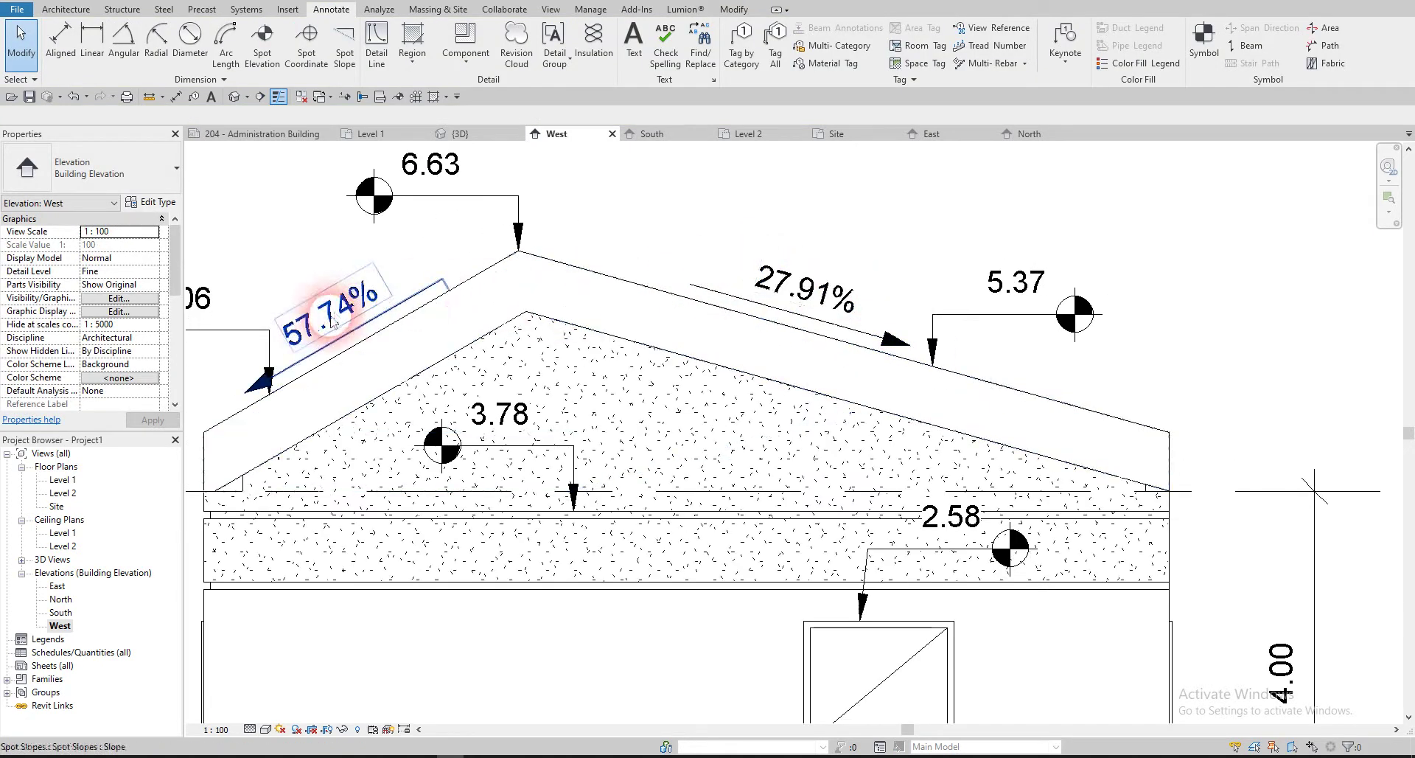
scroll(318, 341, down, 3)
click(704, 341)
drag(499, 257, 500, 215)
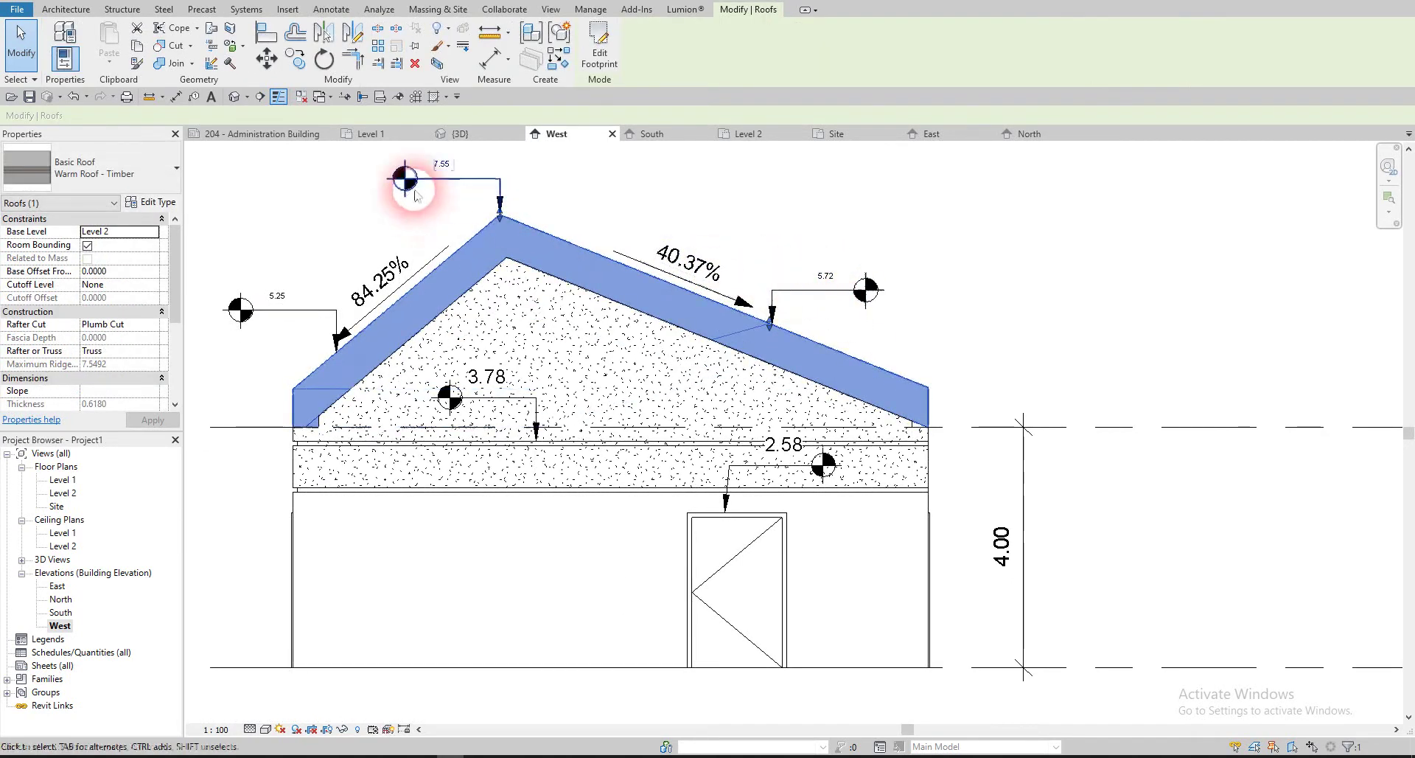
mouse_move(515, 230)
mouse_down()
mouse_move(499, 222)
mouse_move(509, 288)
mouse_move(496, 278)
mouse_up()
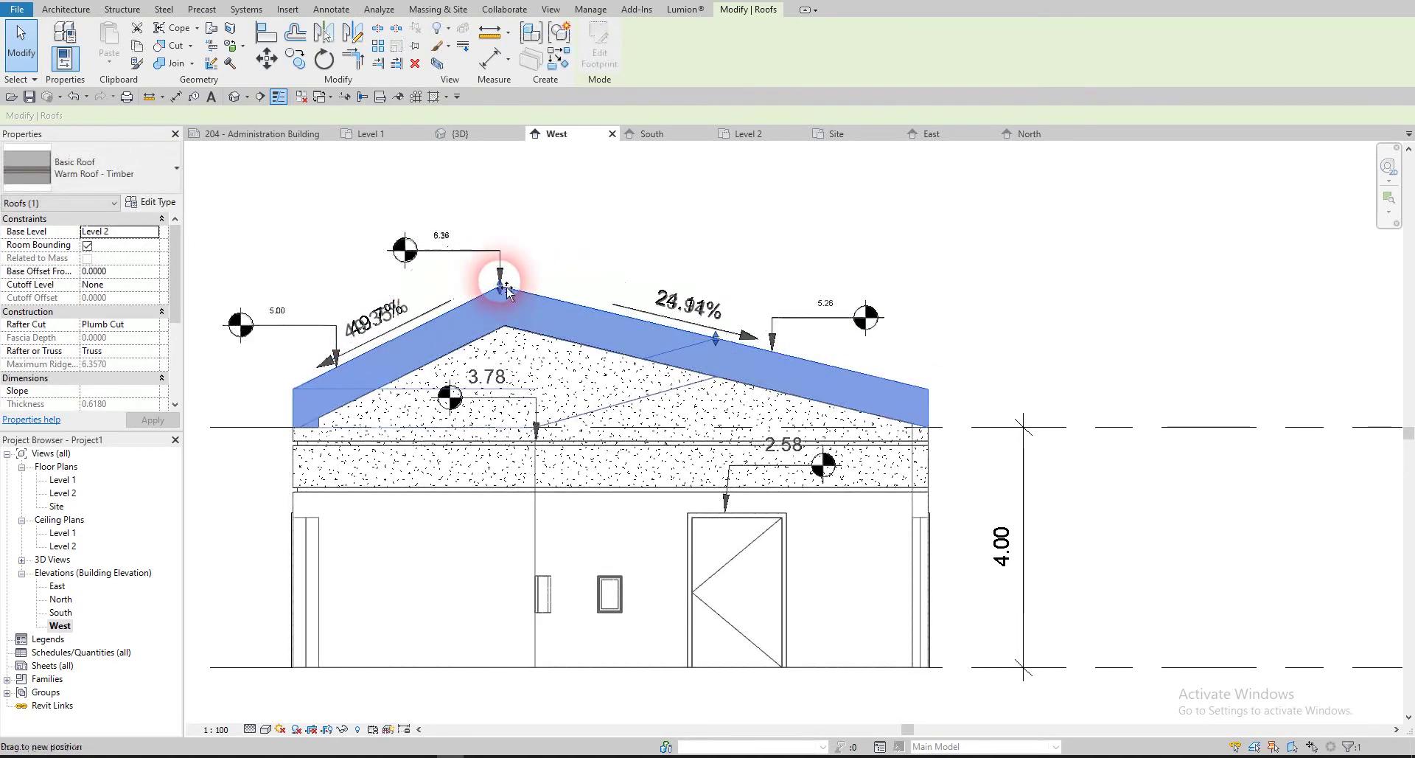
click(699, 393)
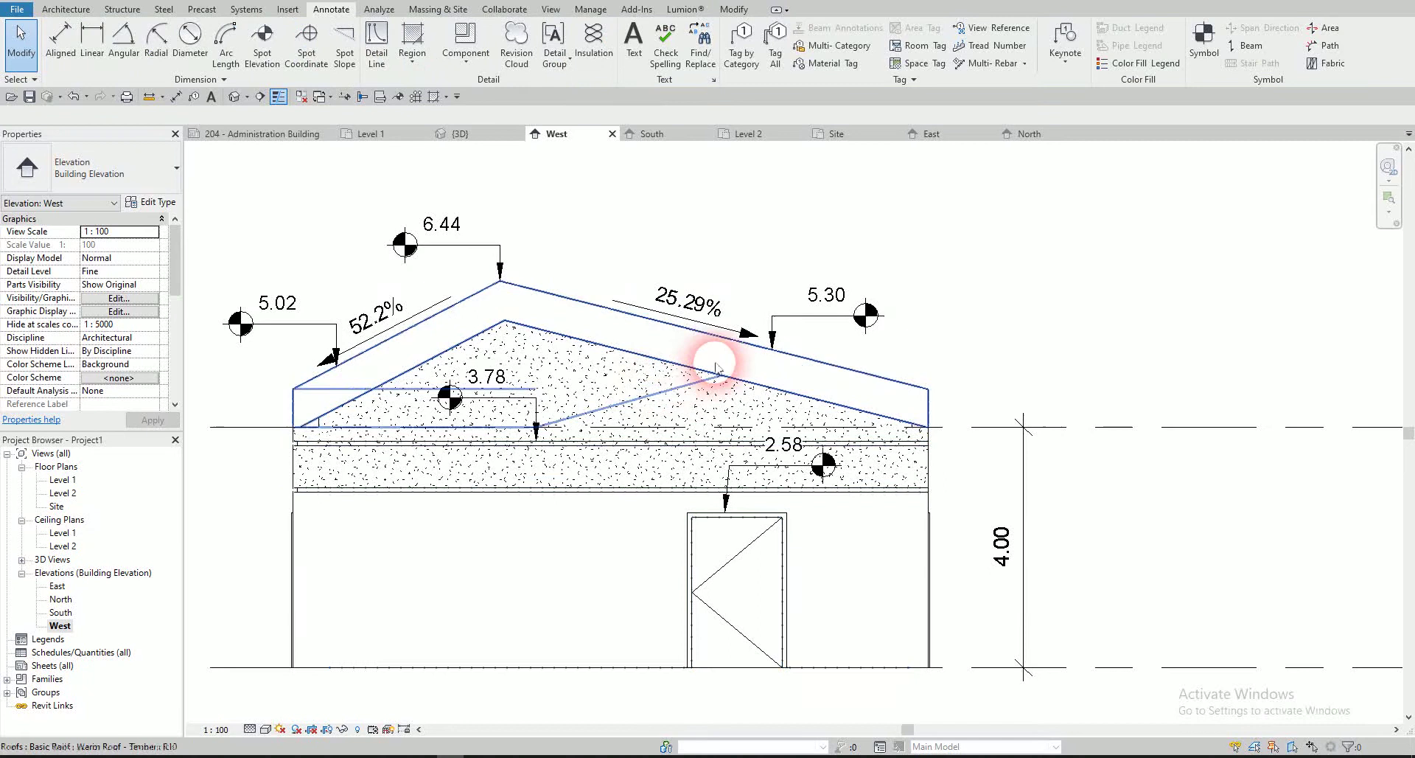
- Delete the opening element in the east wall of the recessed northeast corner on the Level 1 floor plan
scroll(700, 391, down, 3)
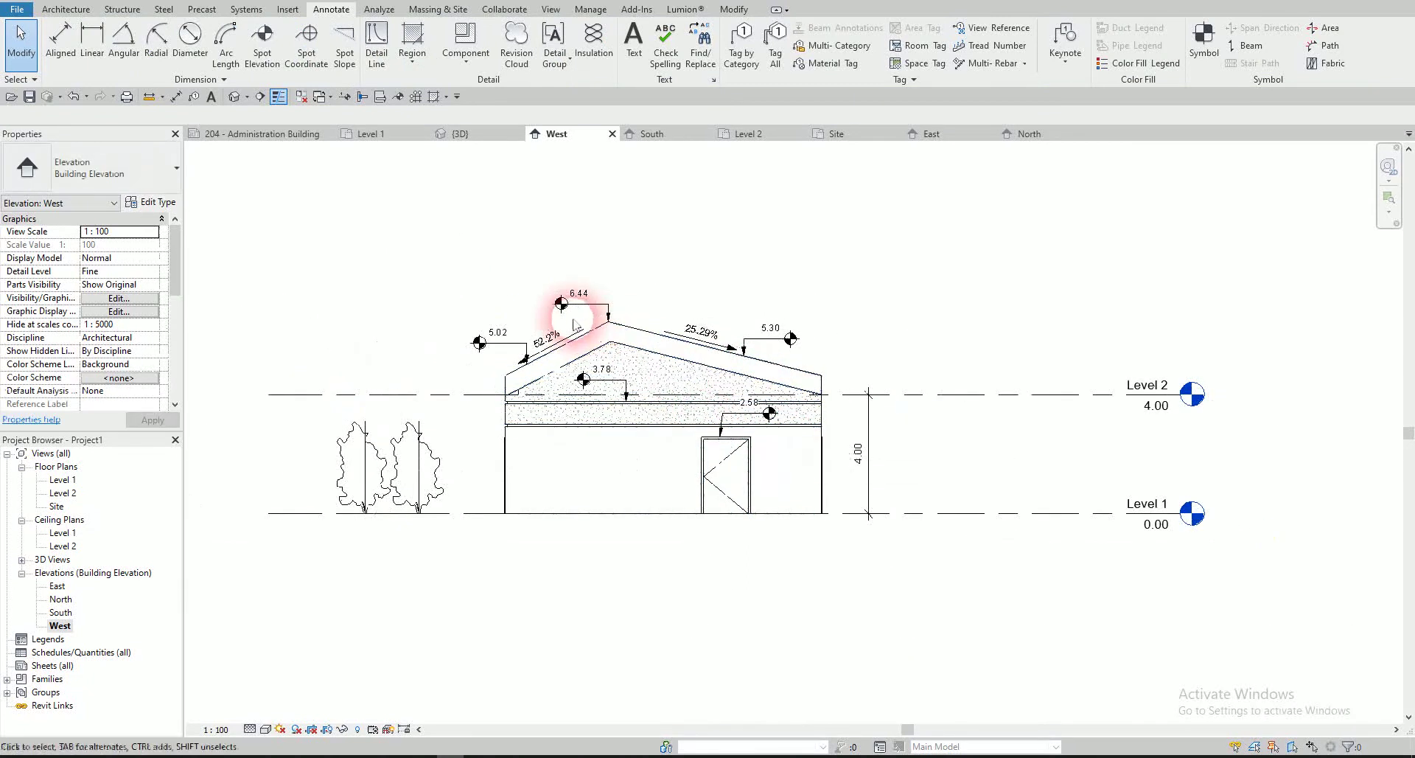
click(233, 98)
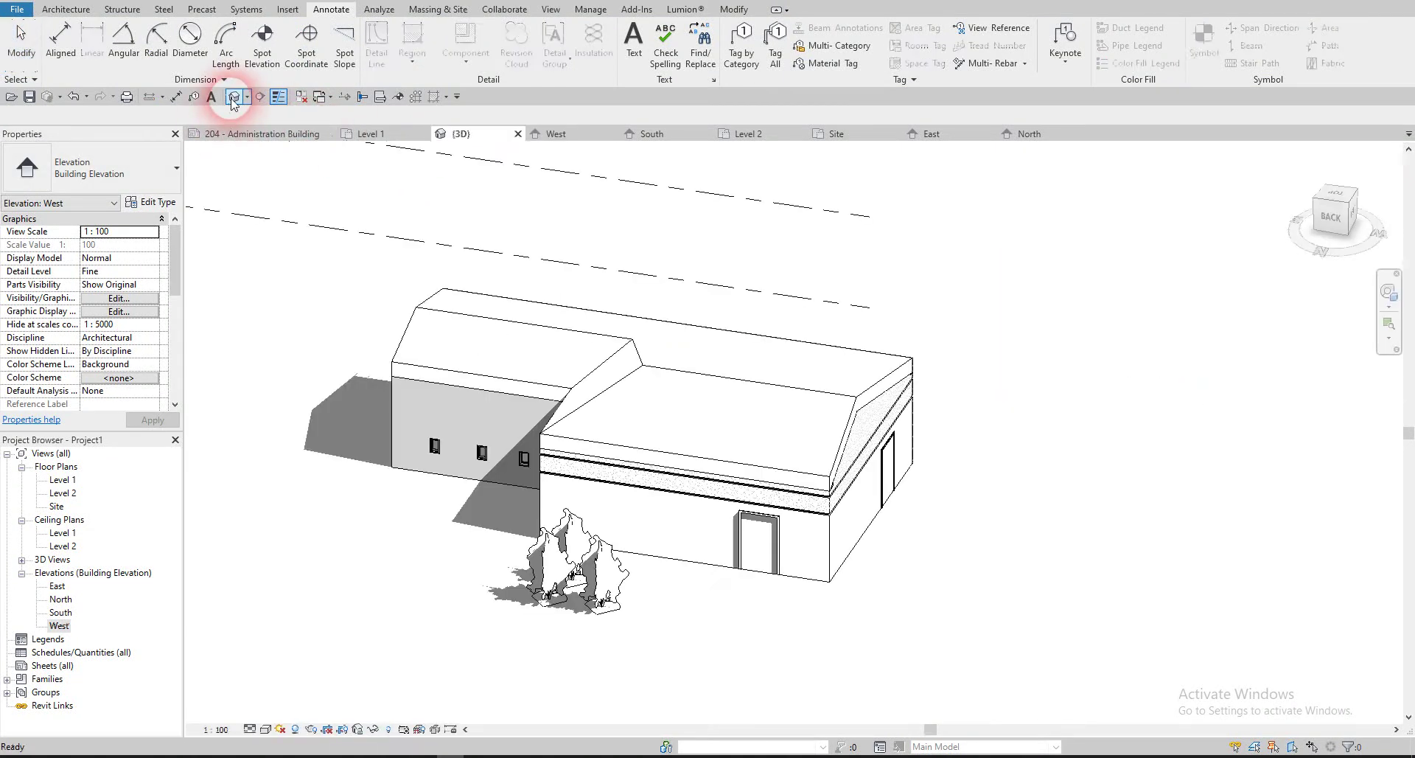
double_click(62, 480)
scroll(468, 329, down, 3)
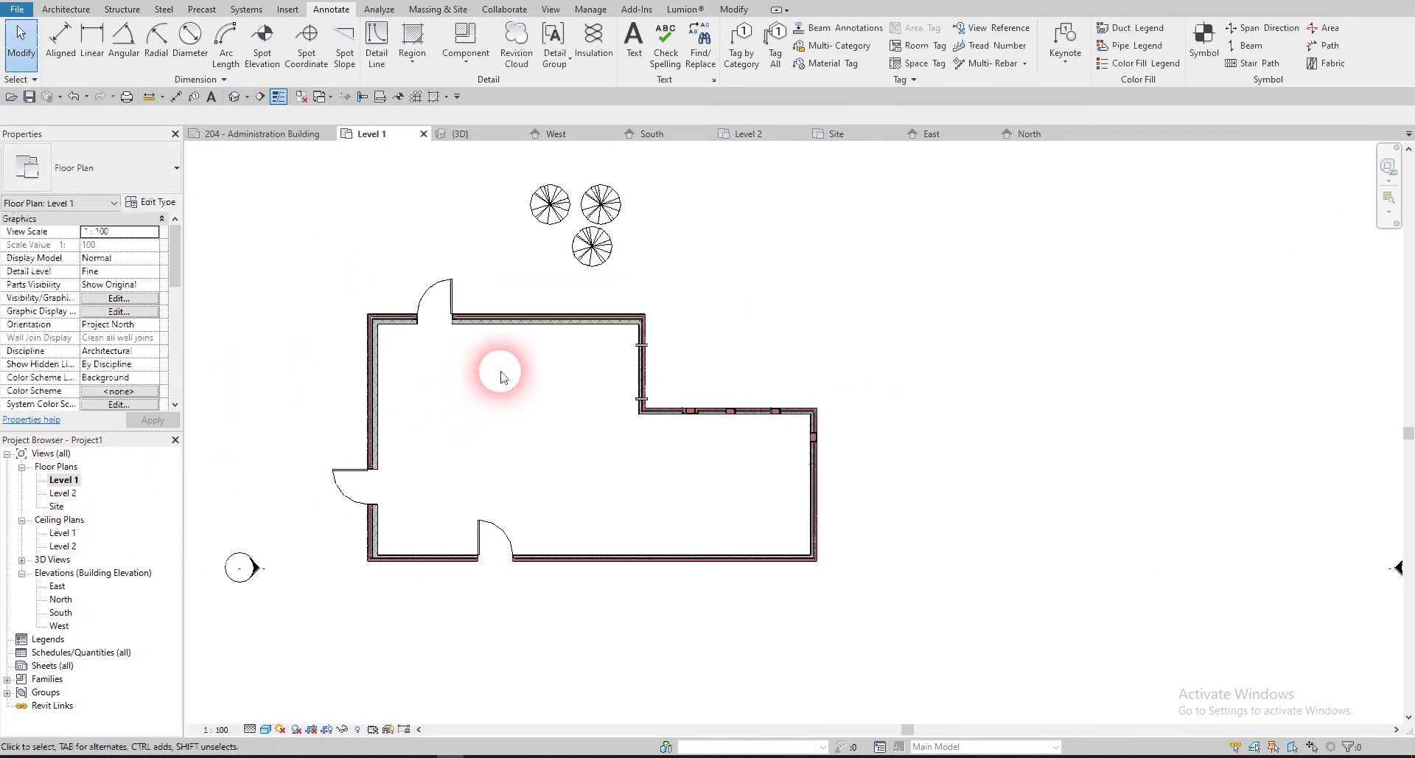
scroll(637, 347, up, 2)
drag(601, 309, 663, 437)
key(Delete)
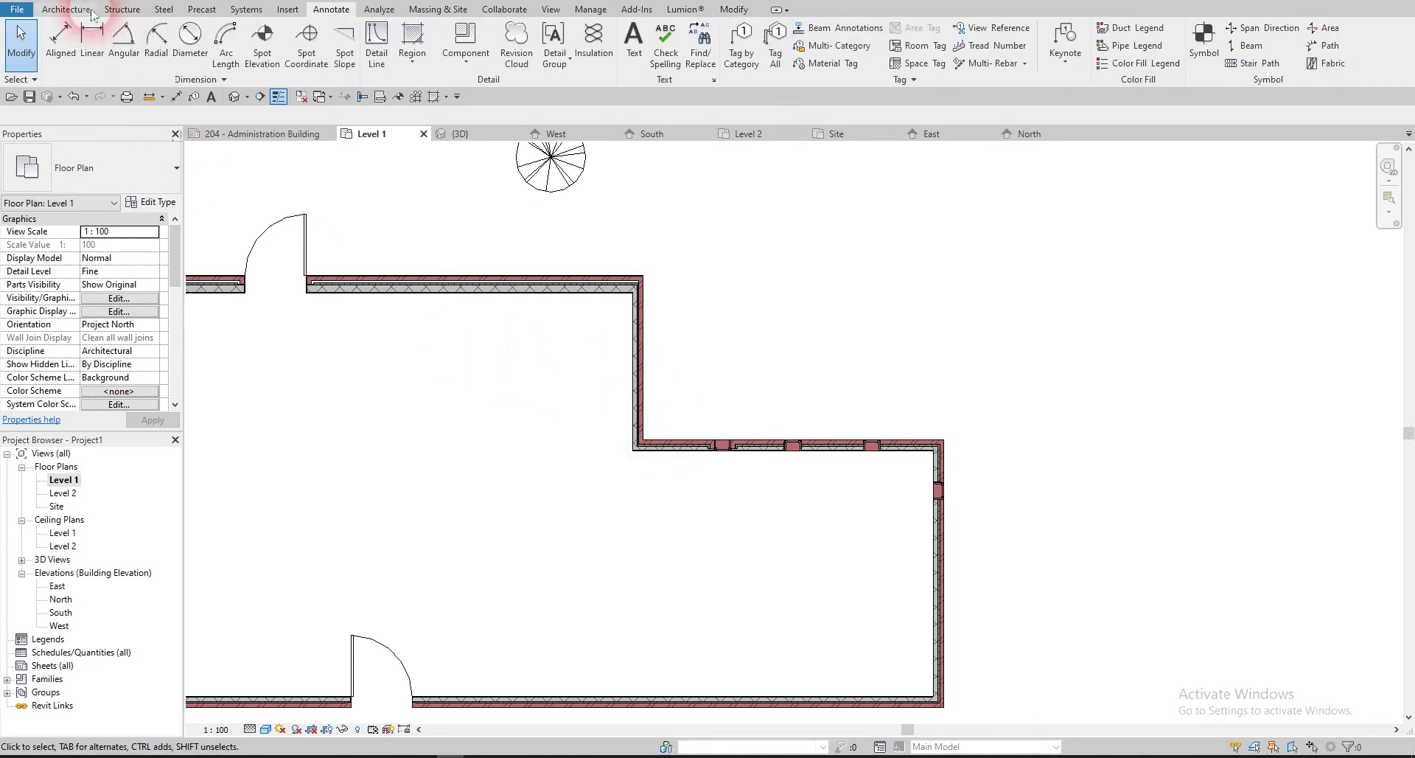
- Start a boundary sketch for a Generic 150mm floor on Level 1
click(65, 9)
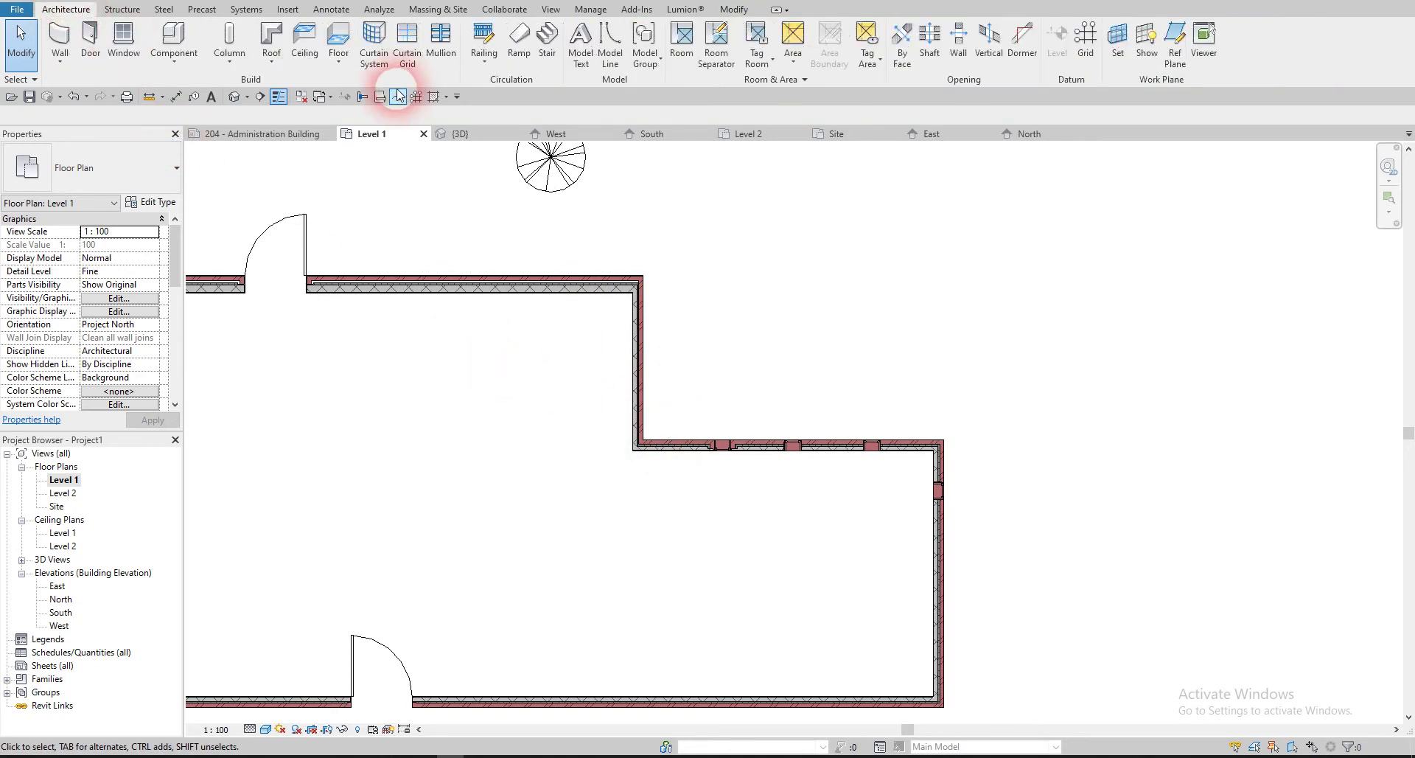
click(339, 37)
scroll(531, 221, down, 3)
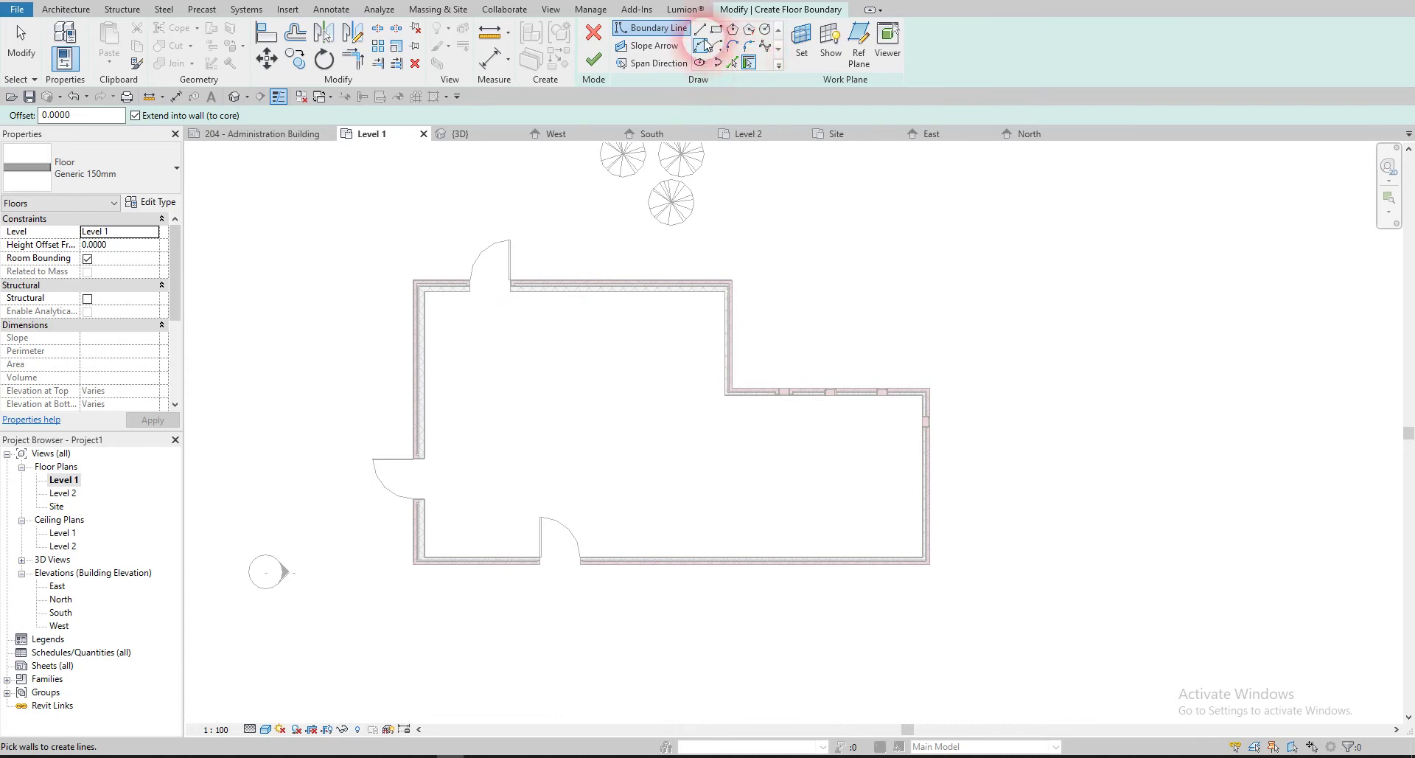
- Sketch a trial rectangular floor boundary northeast of the building and delete it
click(732, 29)
click(868, 150)
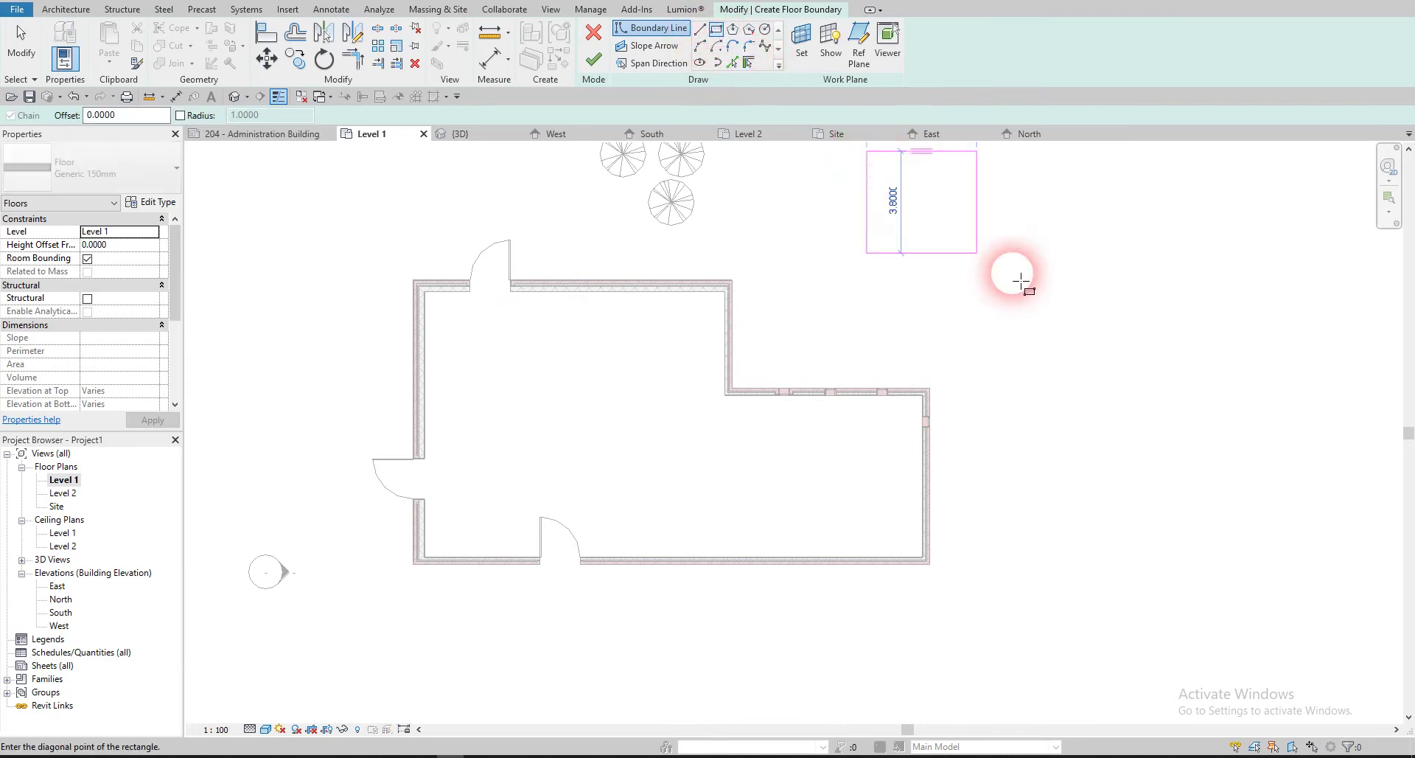
click(1086, 311)
middle_drag(1058, 316, 996, 391)
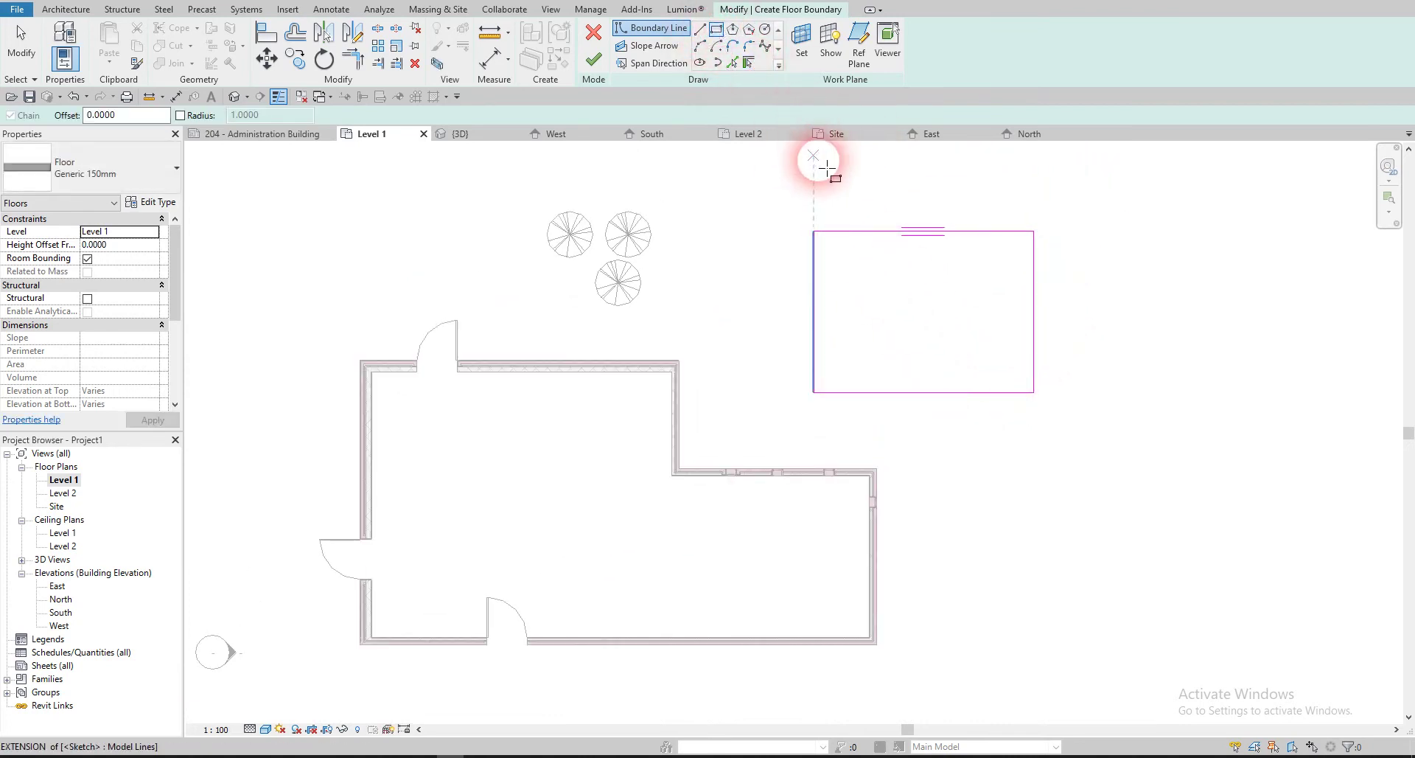
key(Escape)
drag(1074, 195, 799, 401)
key(Delete)
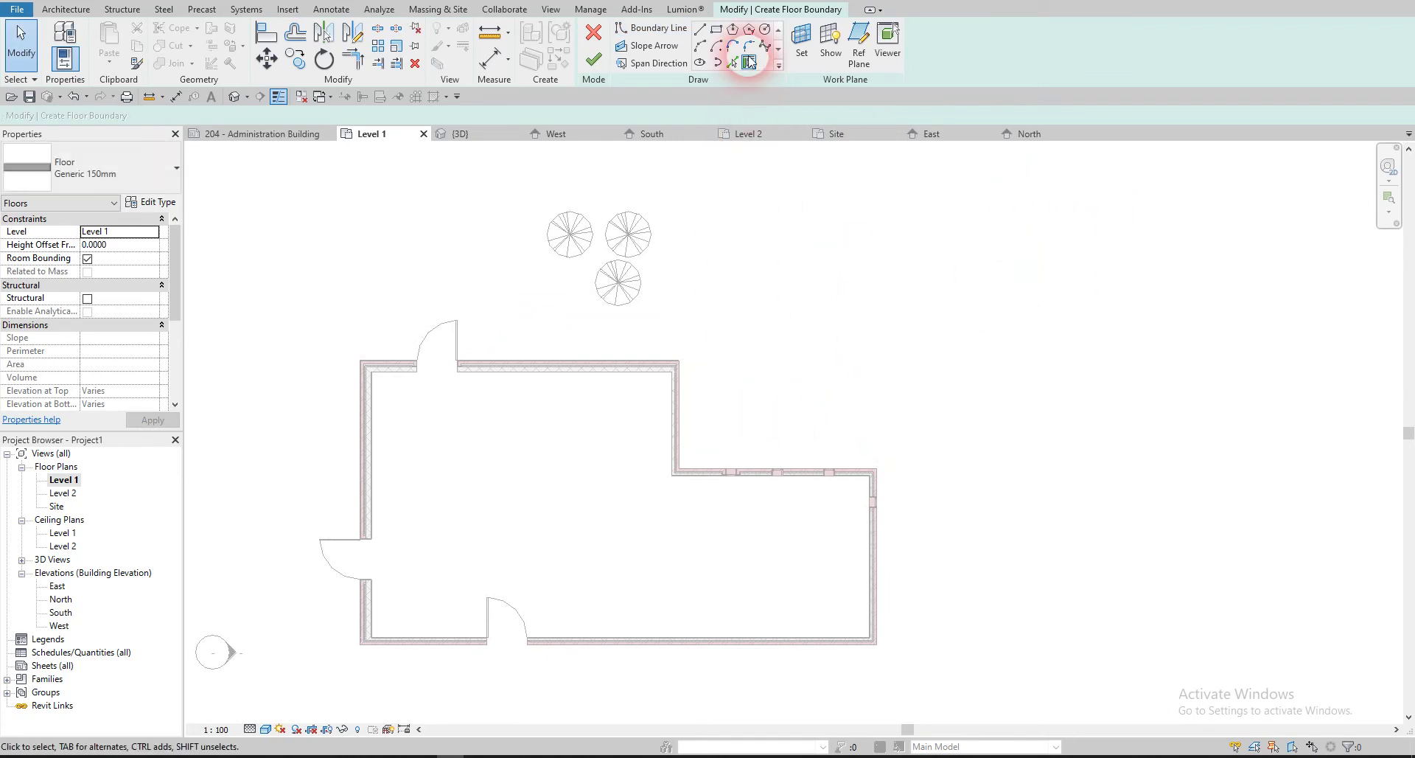
- Pick the upper north wall as a floor boundary line, extending into the wall to its core
click(749, 62)
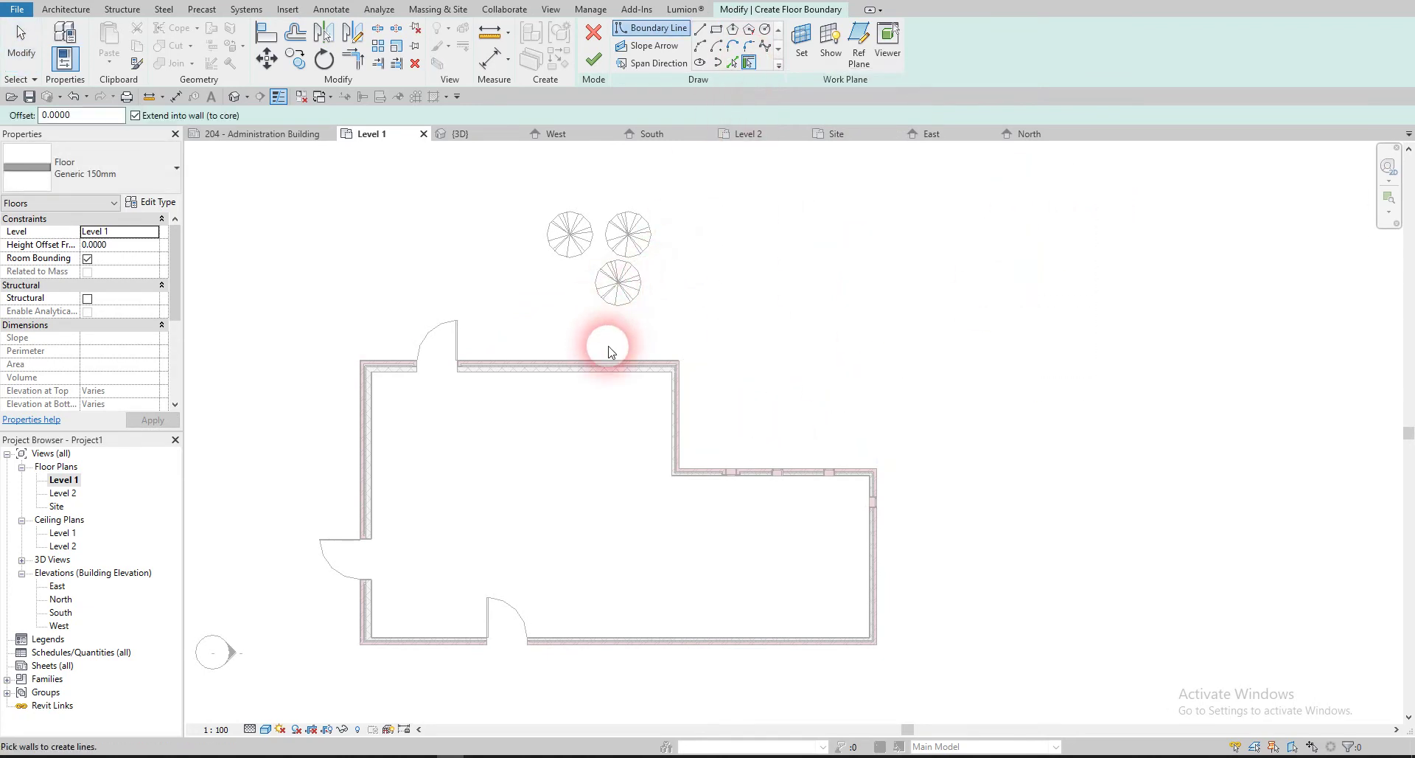
scroll(611, 357, up, 2)
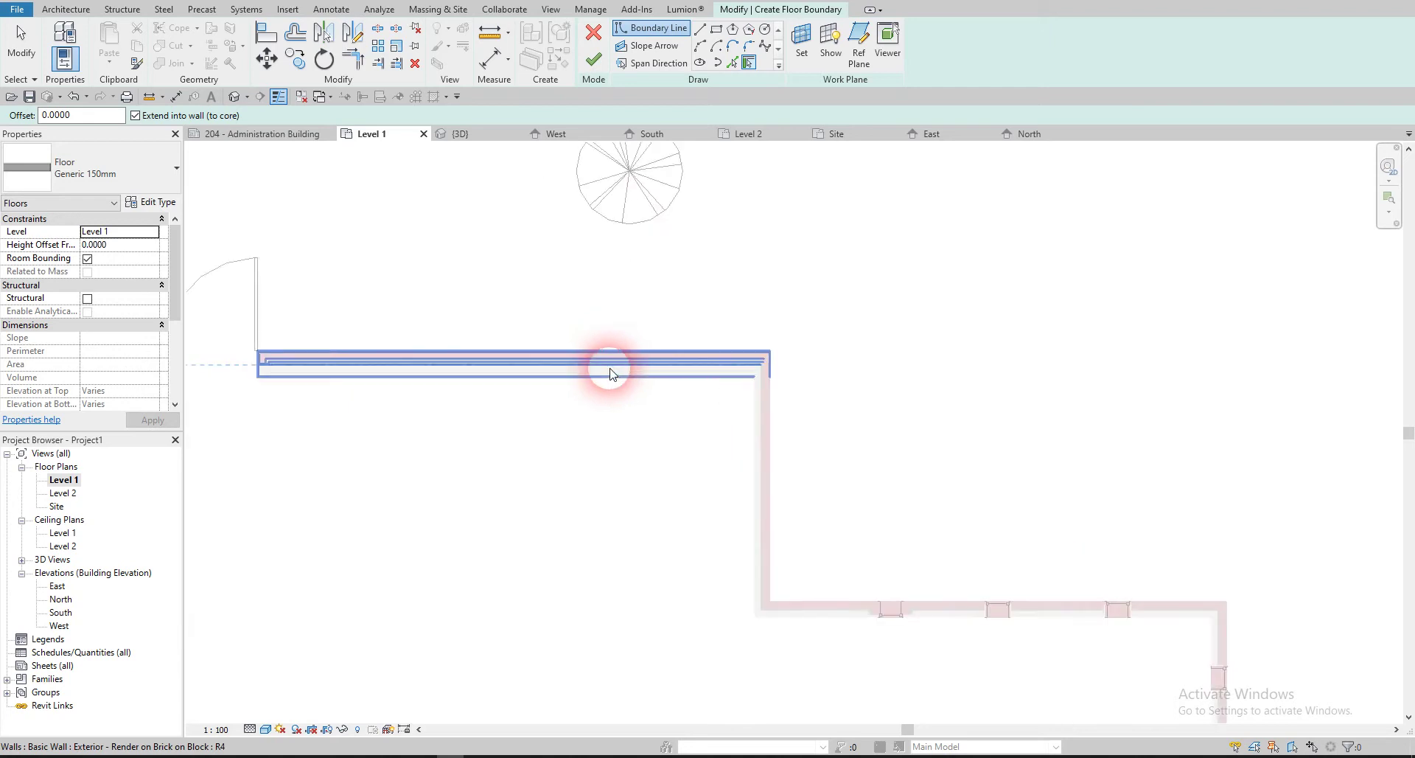
scroll(610, 371, up, 3)
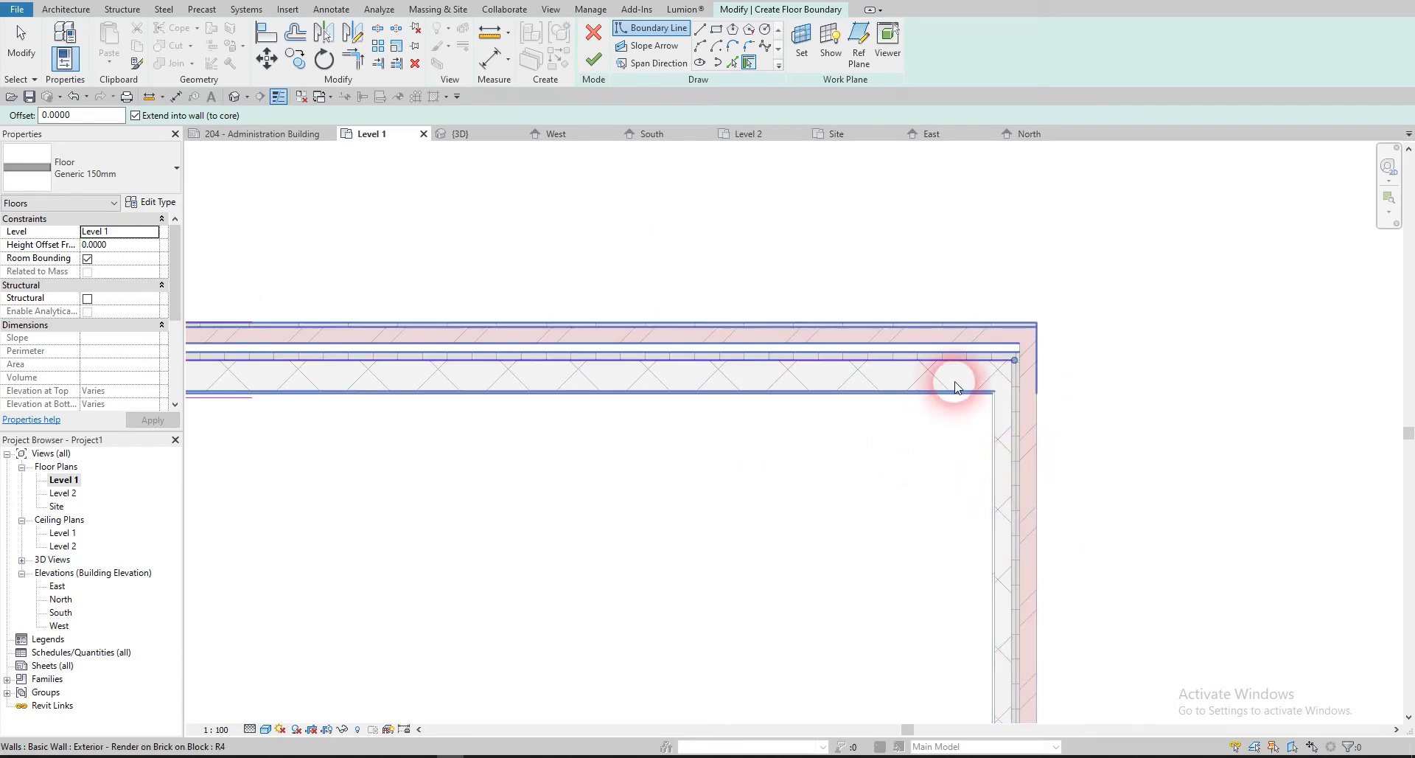
scroll(955, 386, up, 2)
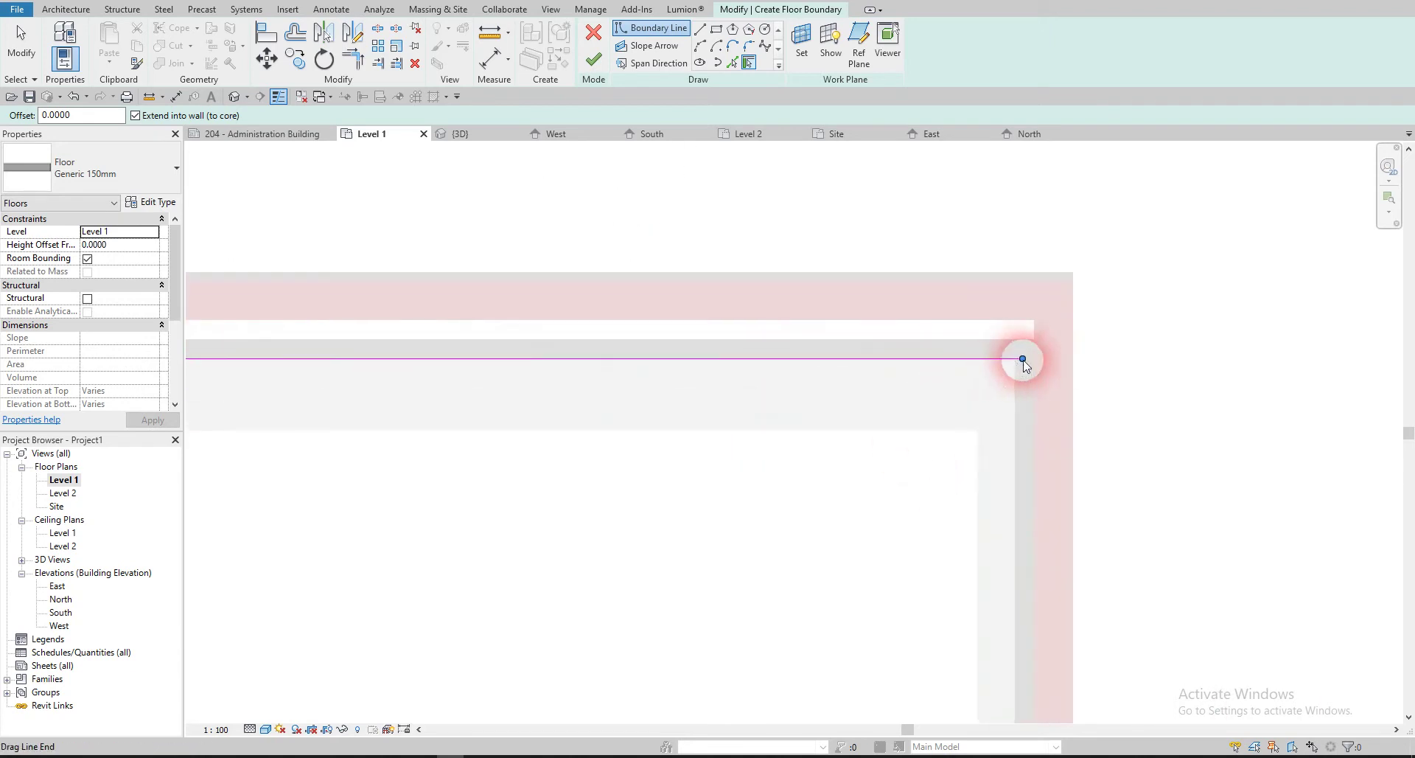
click(980, 363)
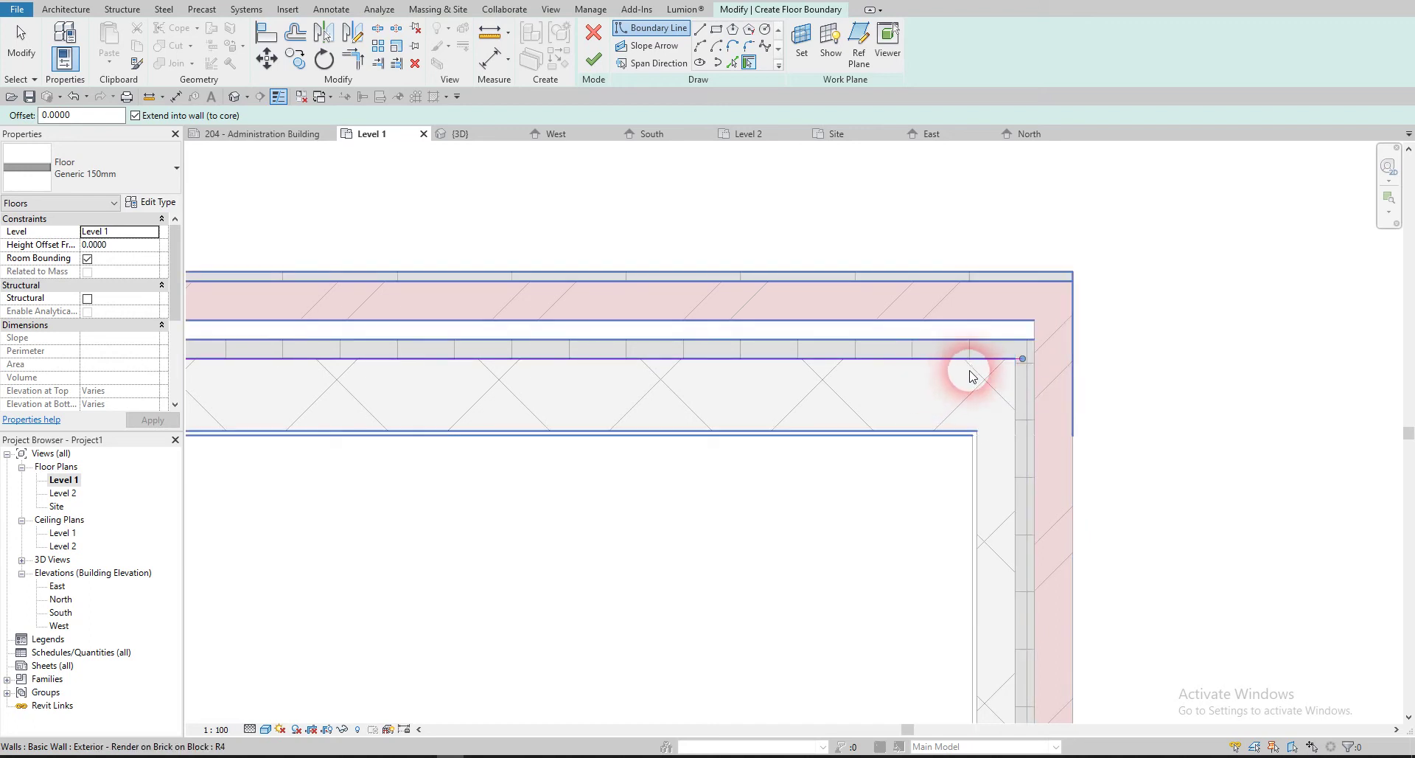
scroll(974, 379, down, 2)
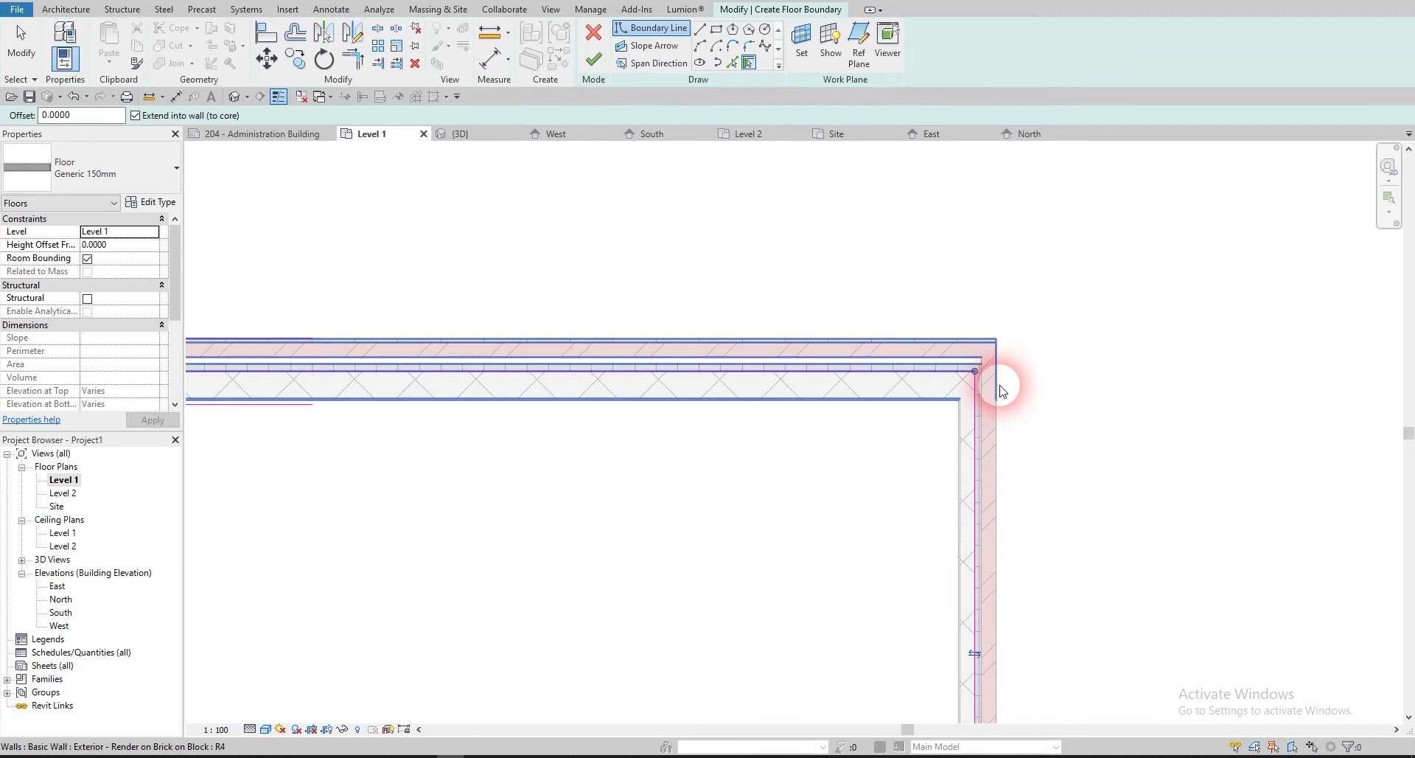
- Pick the remaining stepped, east, south and west walls as floor boundary lines around the L-shaped building
middle_drag(1003, 385, 946, 396)
scroll(947, 396, down, 3)
click(906, 495)
middle_drag(907, 495, 821, 373)
scroll(1139, 431, down, 1)
click(1161, 422)
click(702, 681)
click(269, 356)
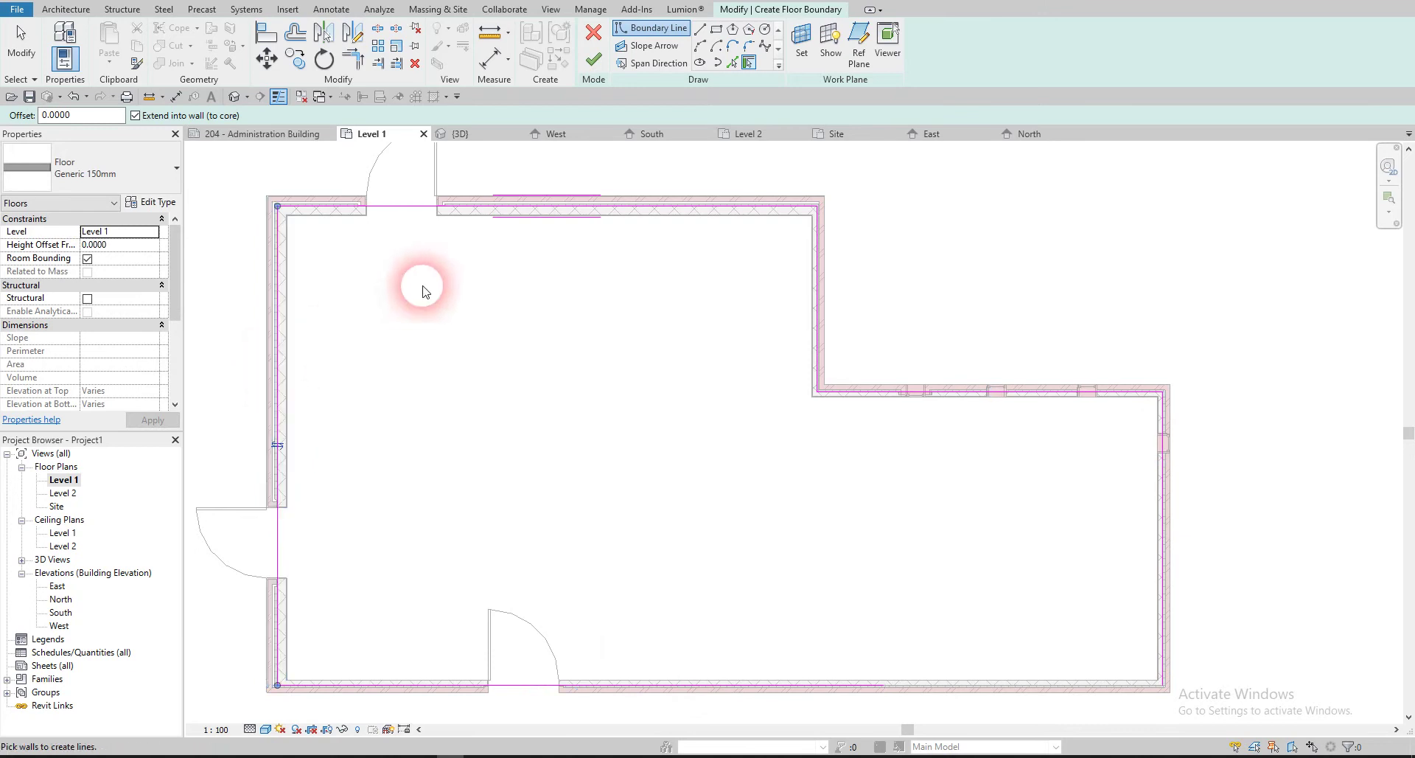
key(Escape)
- Trim the south boundary line to meet the east line, closing the loop, and finish the floor
click(593, 60)
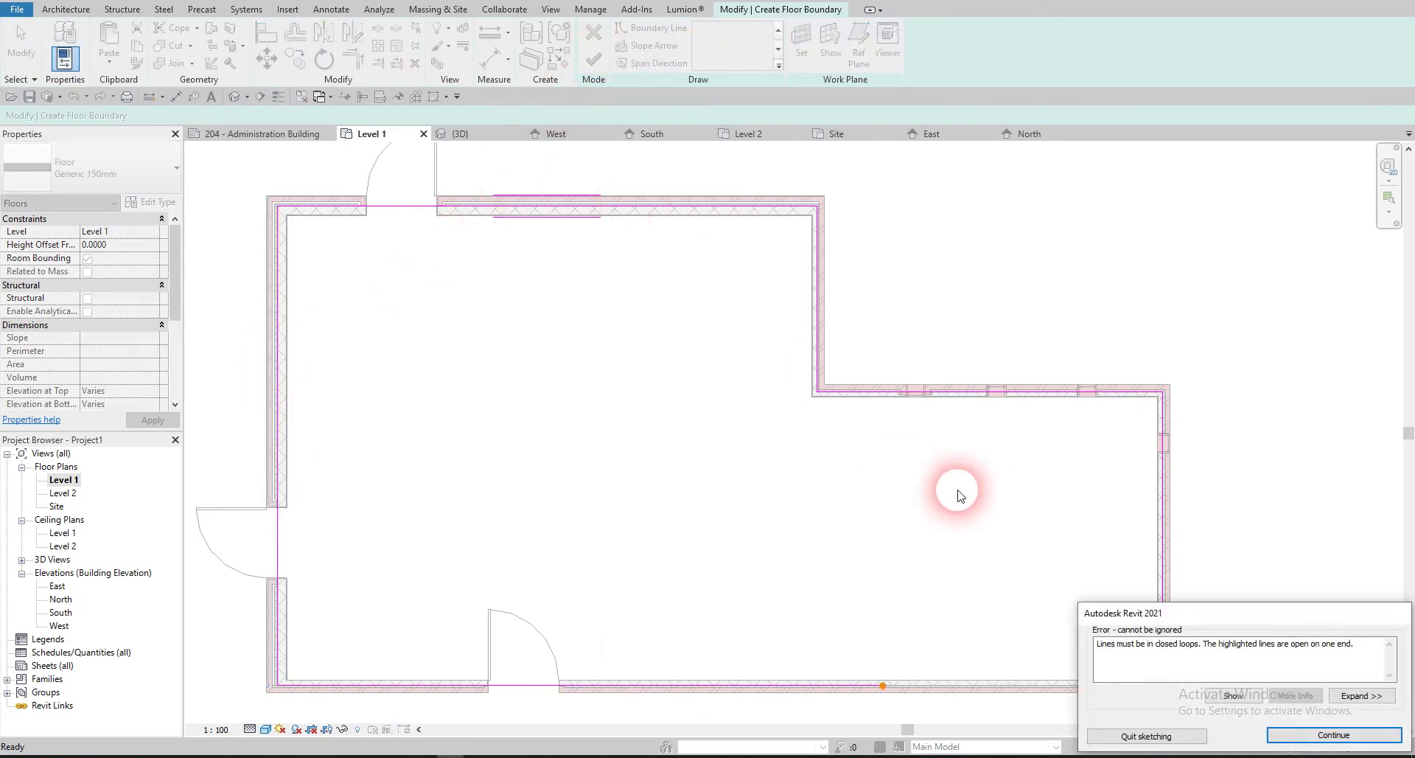
click(877, 611)
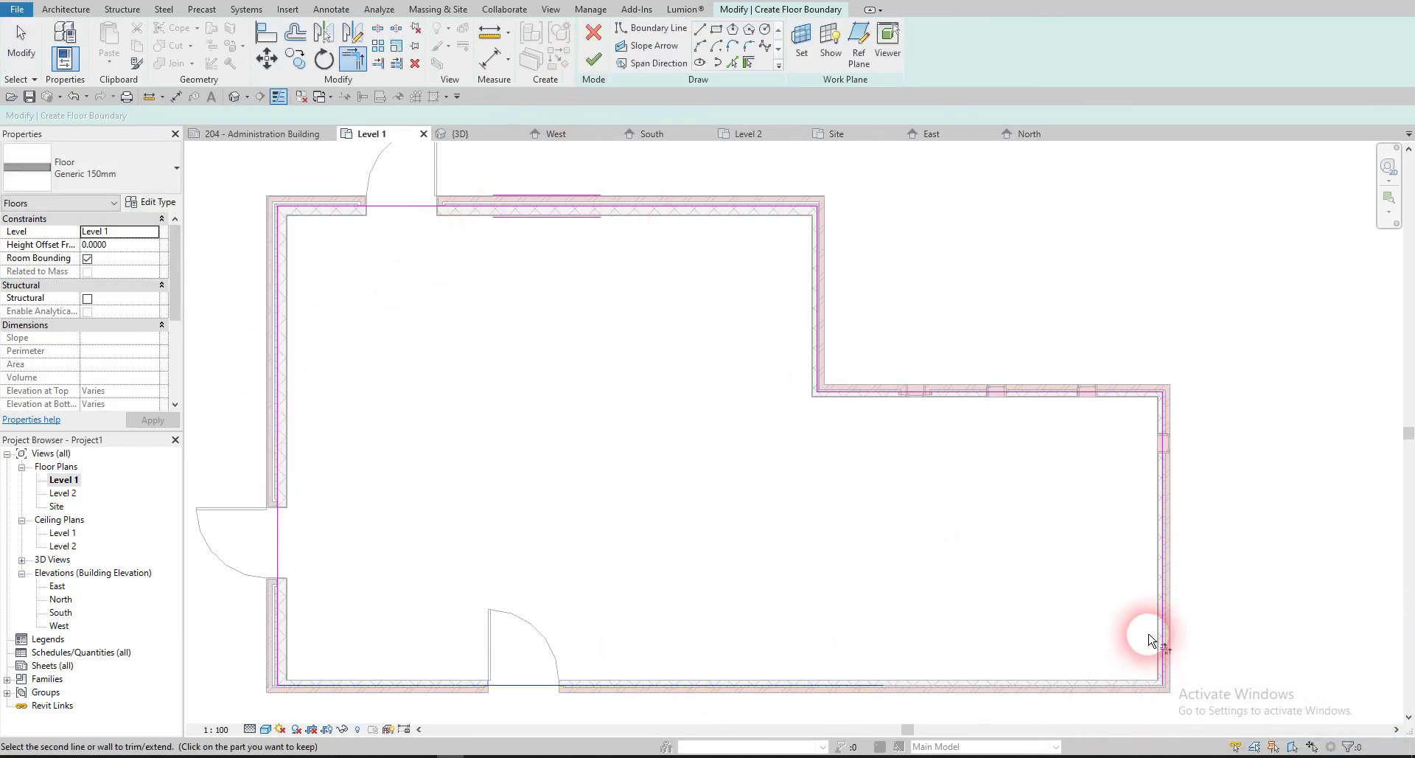
click(599, 59)
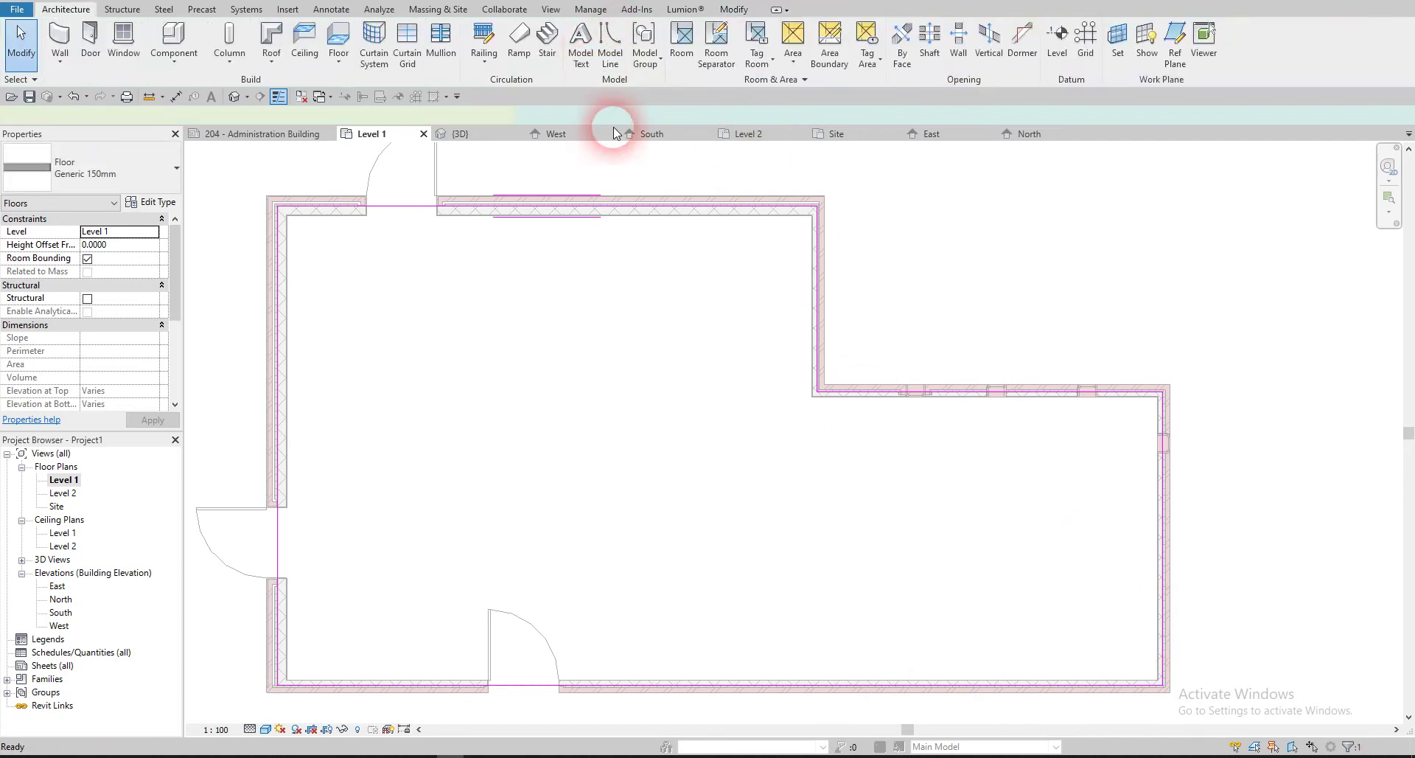
- Select the new floor and review its level and height offset
scroll(663, 280, down, 3)
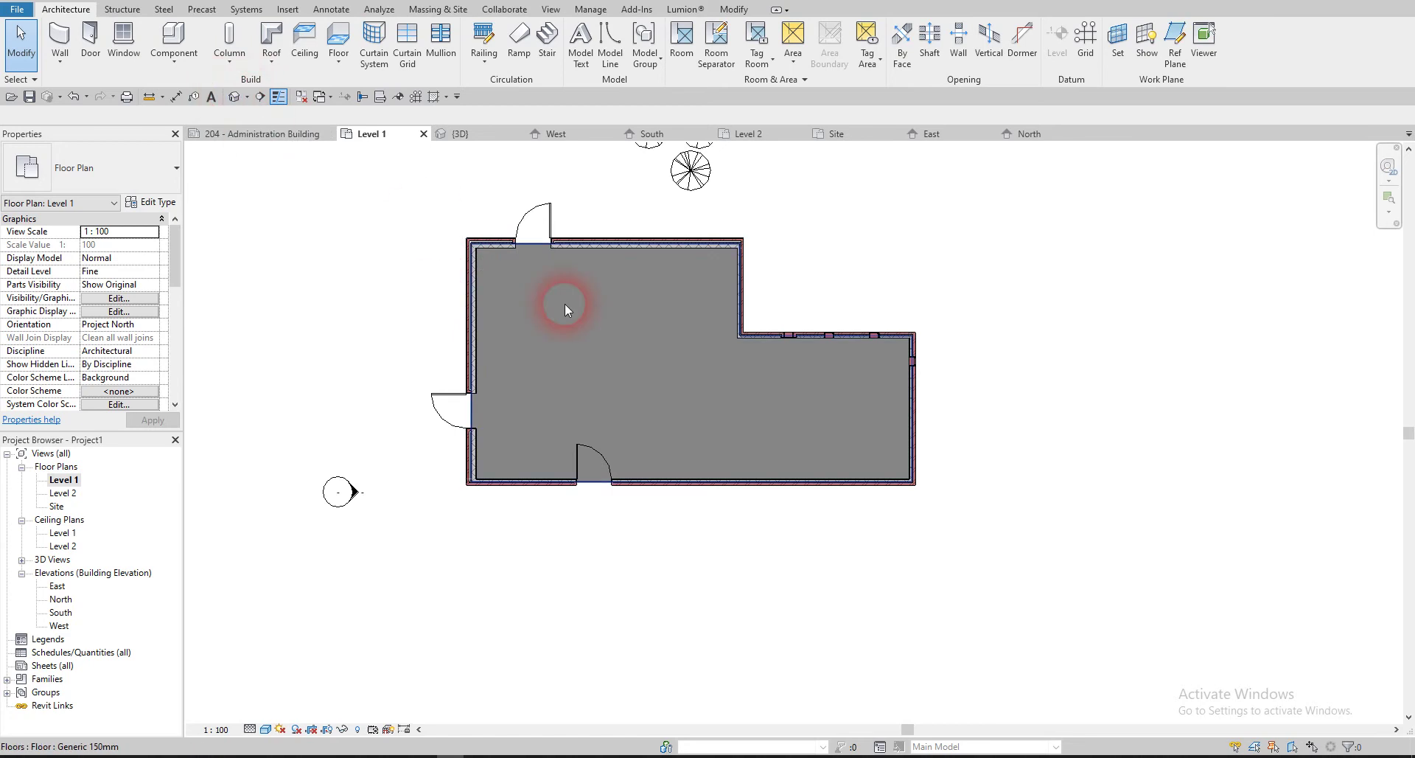
click(596, 323)
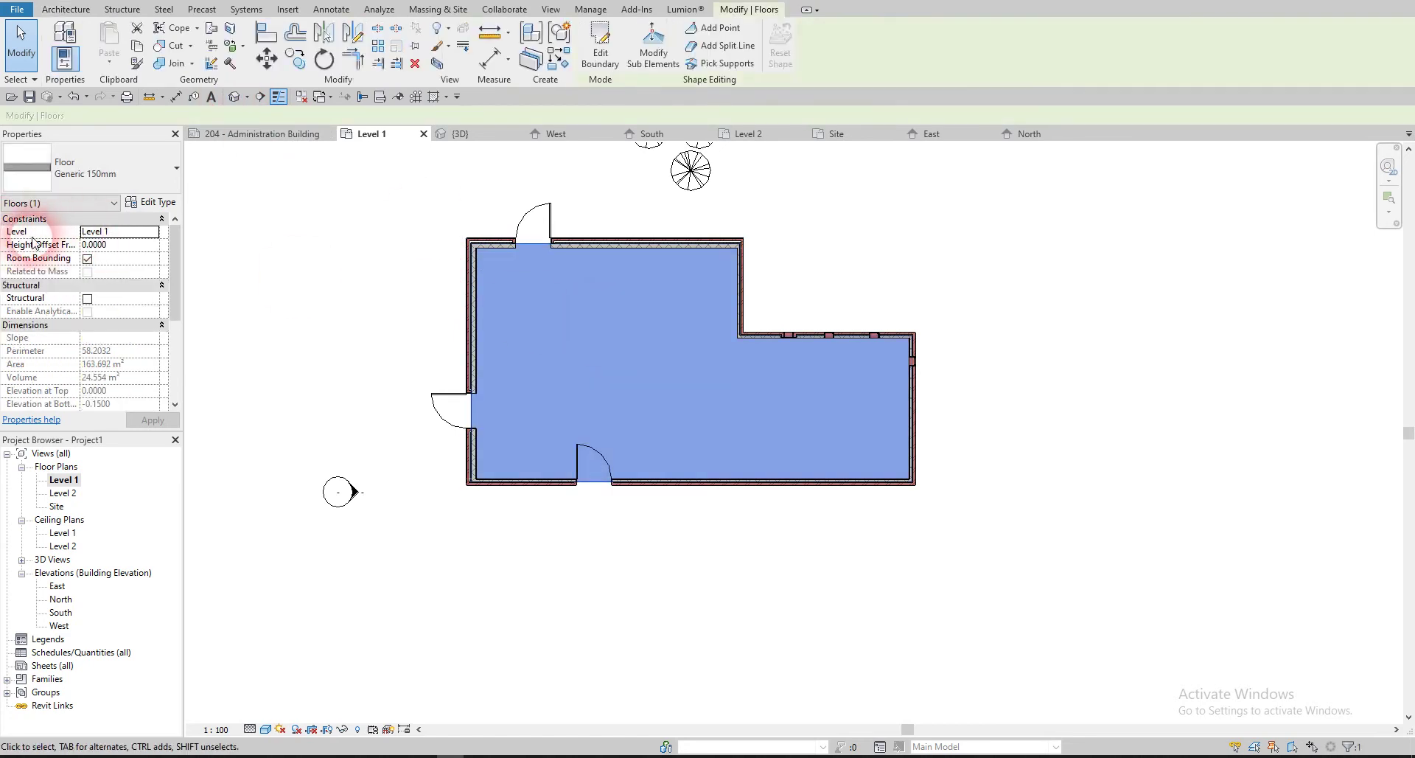
click(129, 244)
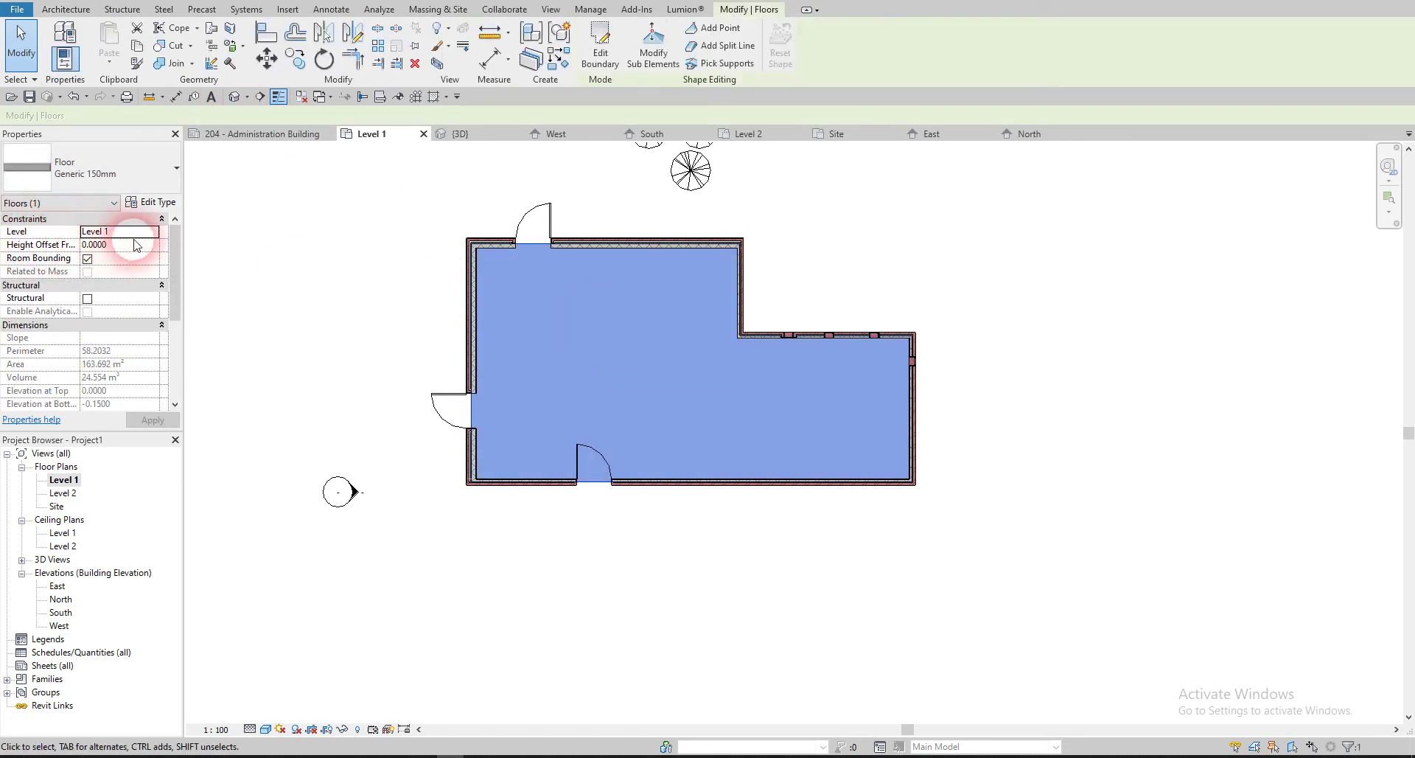
- Temporarily hide the west gable wall in the 3D view to inspect the floor inside the building
click(232, 97)
mouse_move(827, 467)
shift+middle_down()
mouse_move(767, 445)
mouse_move(819, 471)
shift+middle_up()
click(838, 483)
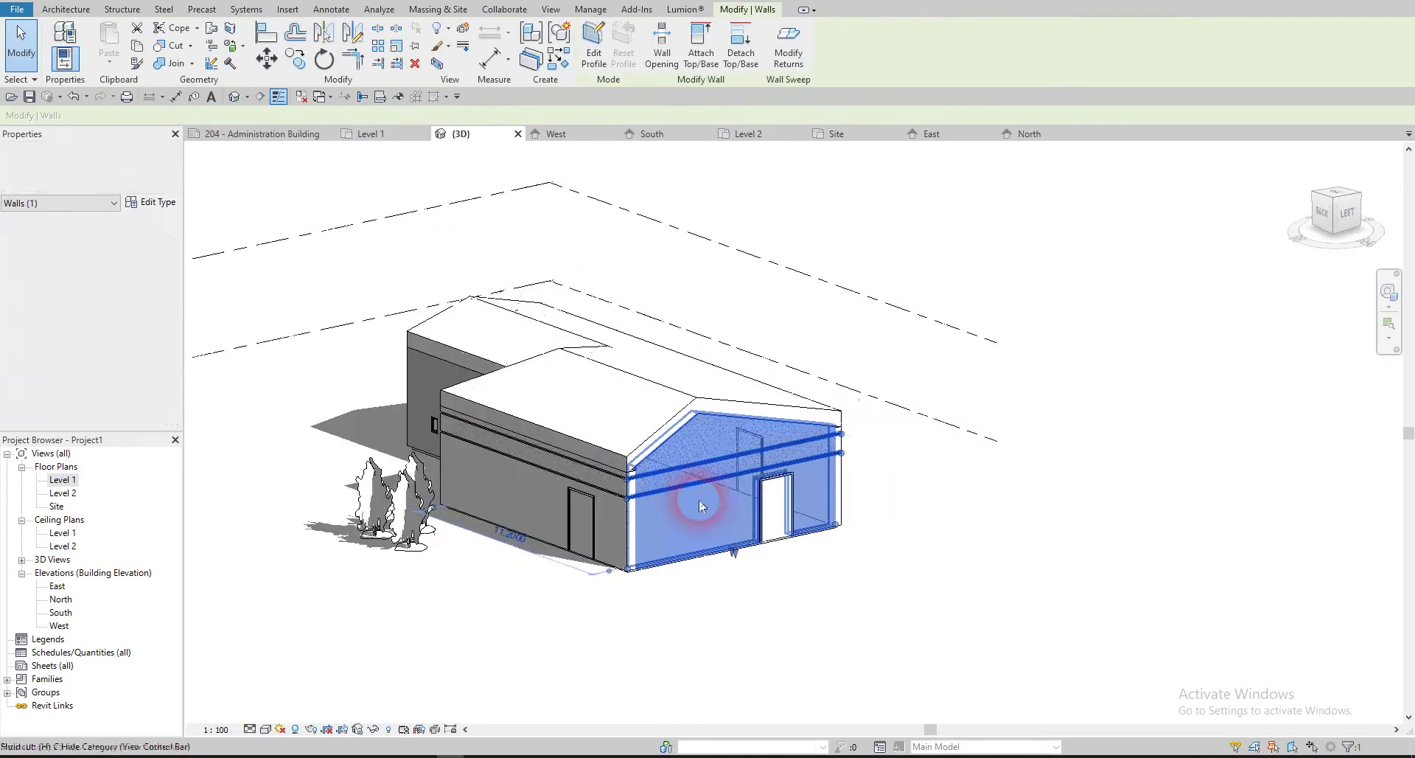
key(h)
key(h)
shift+middle_drag(759, 562, 685, 523)
scroll(687, 524, up, 3)
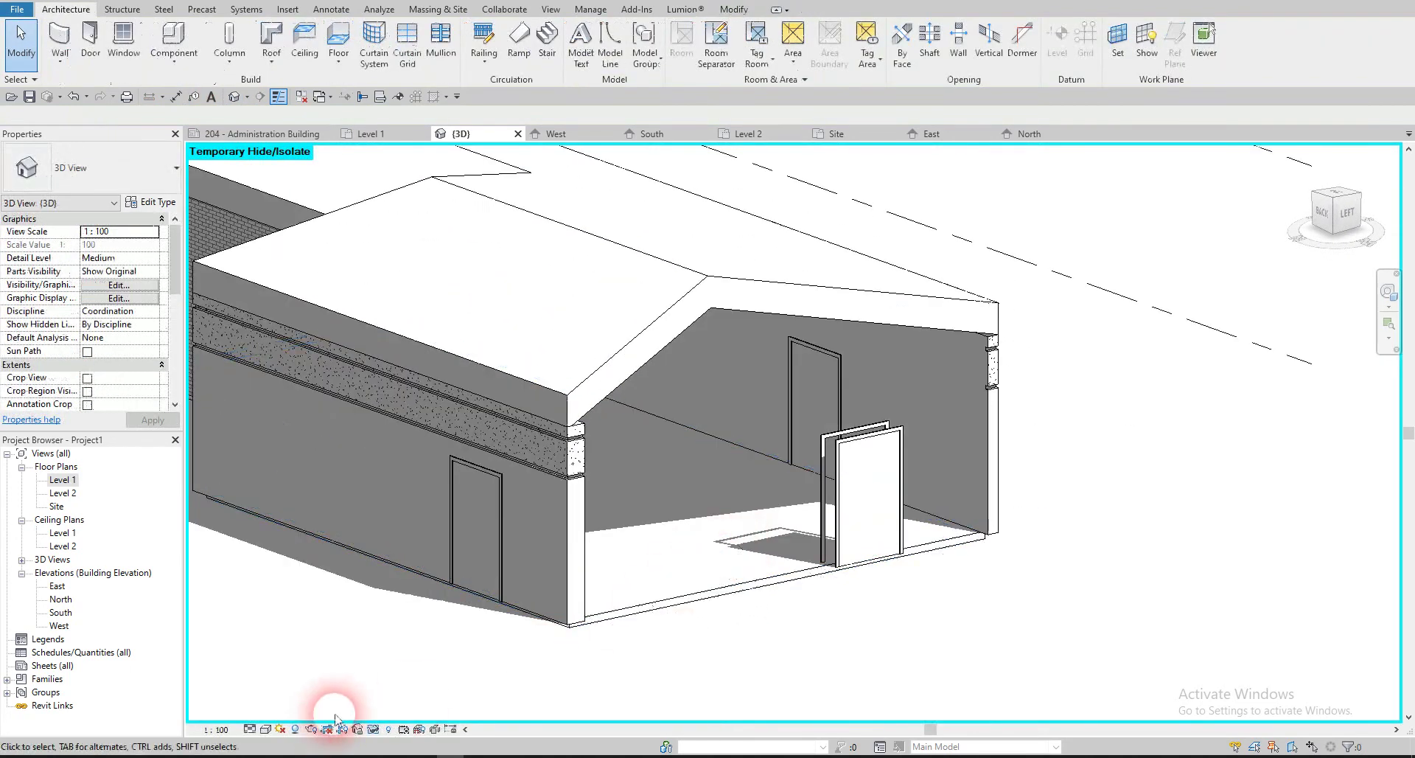
- Display the 3D view in the Shaded visual style and look into the open west end of the building
click(265, 729)
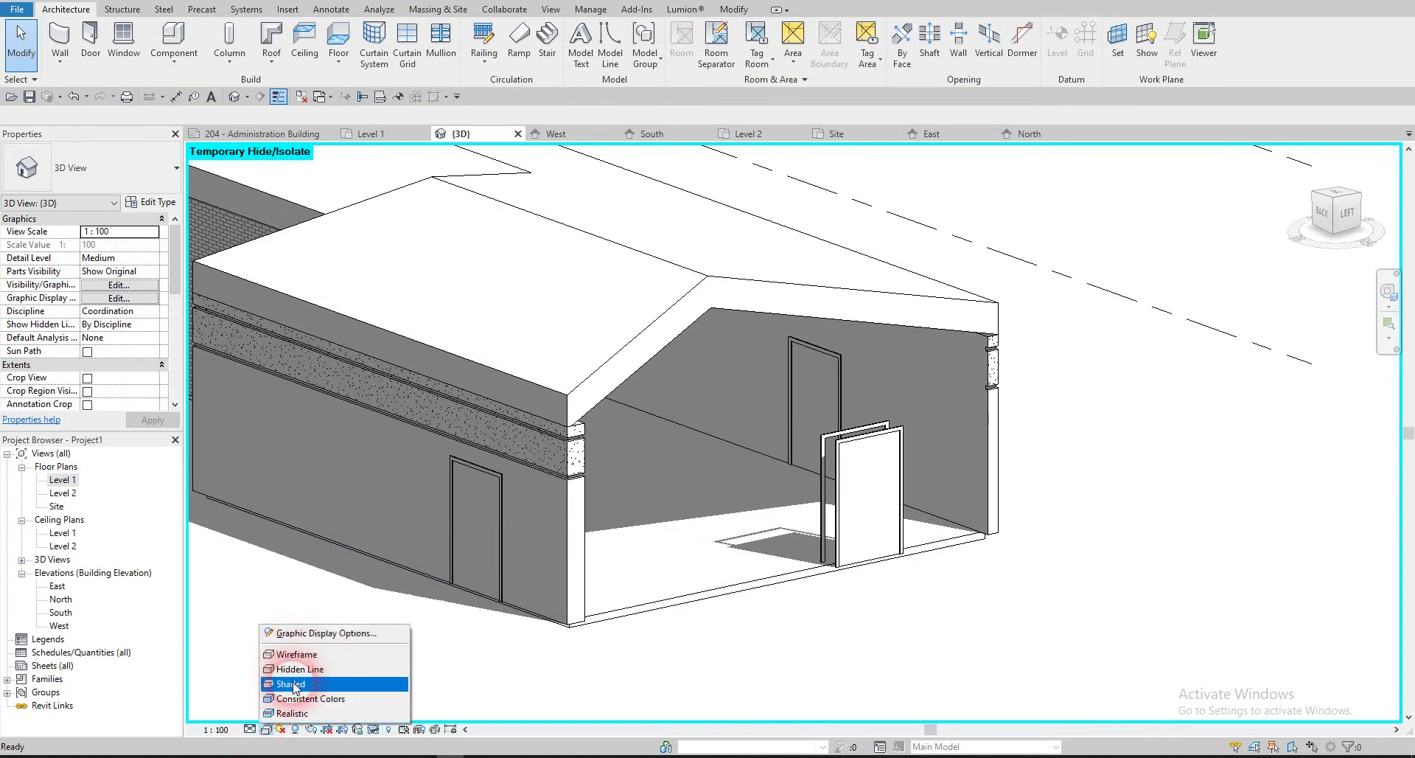
click(294, 684)
mouse_move(796, 552)
shift+middle_down()
mouse_move(722, 578)
mouse_move(733, 499)
mouse_move(885, 543)
mouse_move(785, 553)
mouse_move(739, 600)
mouse_move(740, 546)
mouse_move(724, 592)
shift+middle_up()
scroll(785, 550, up, 3)
scroll(711, 605, down, 4)
scroll(356, 669, down, 5)
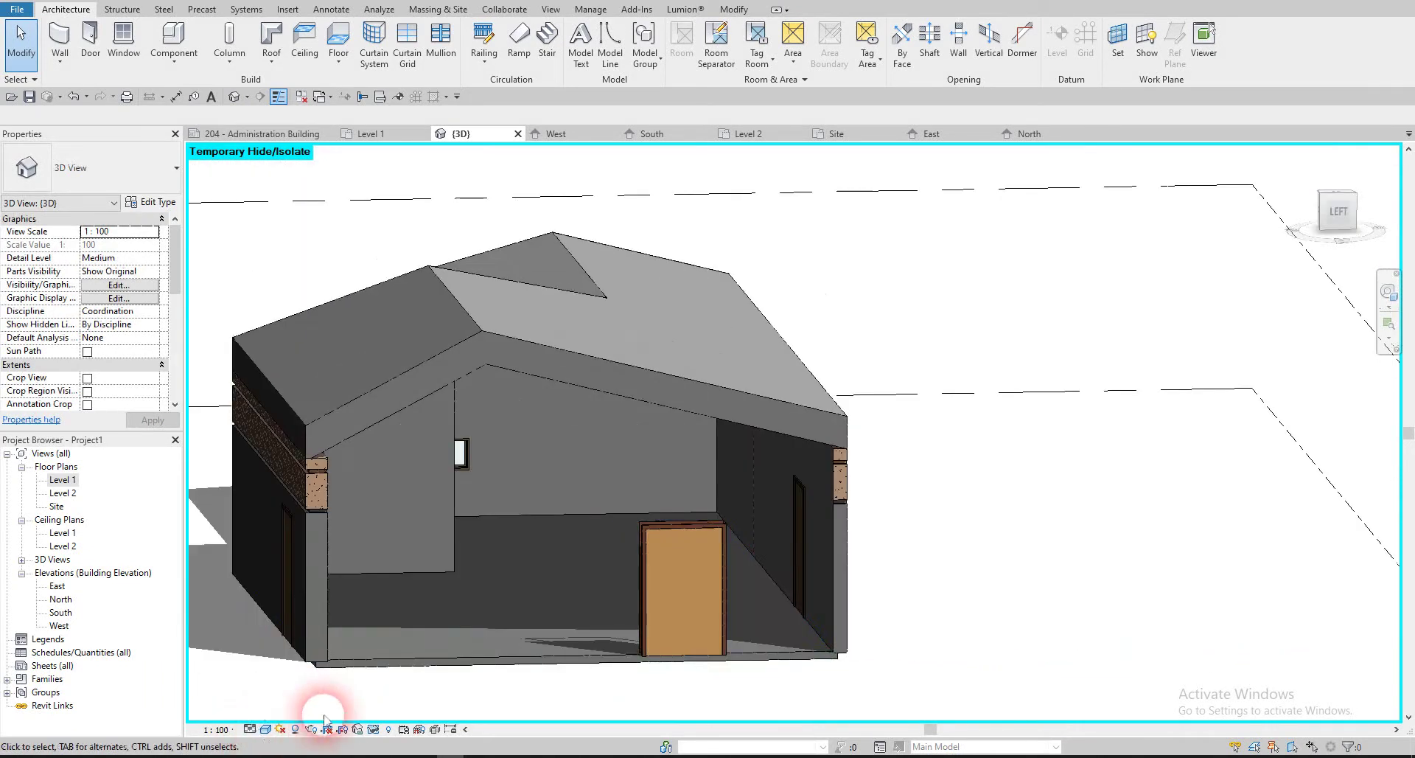
- Change the floor's type to Concrete-Domestic 425mm and inspect its exposed edge from the west
click(395, 649)
click(86, 166)
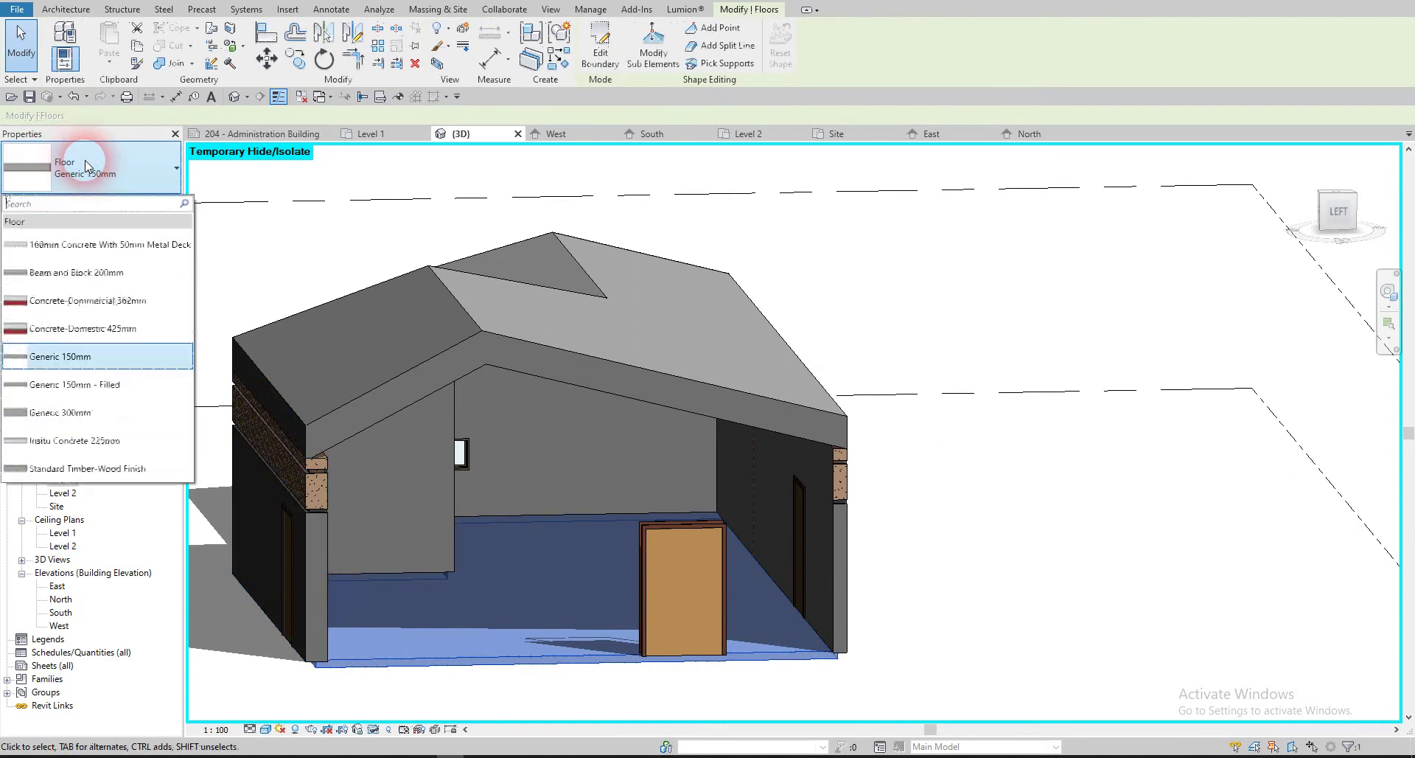
click(83, 303)
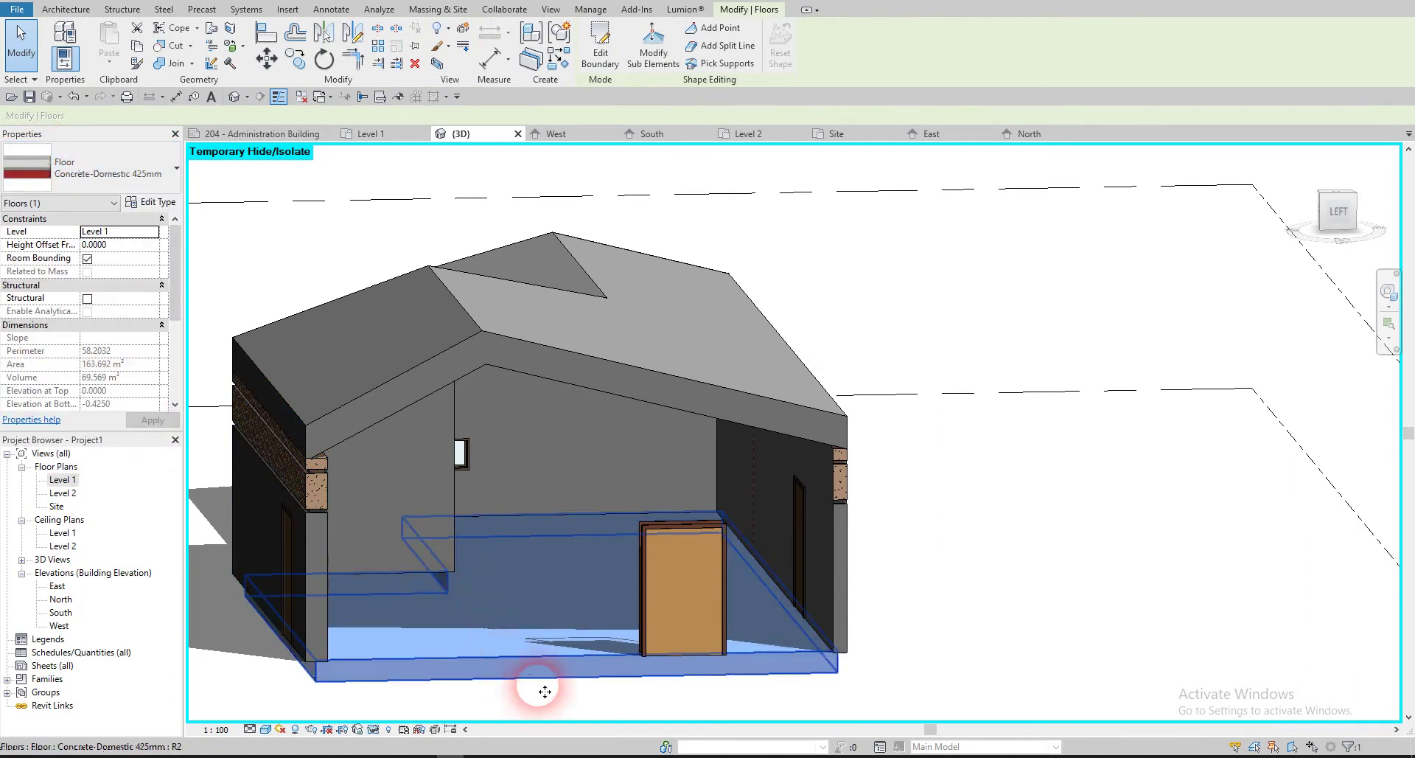
click(480, 691)
middle_drag(379, 653, 420, 571)
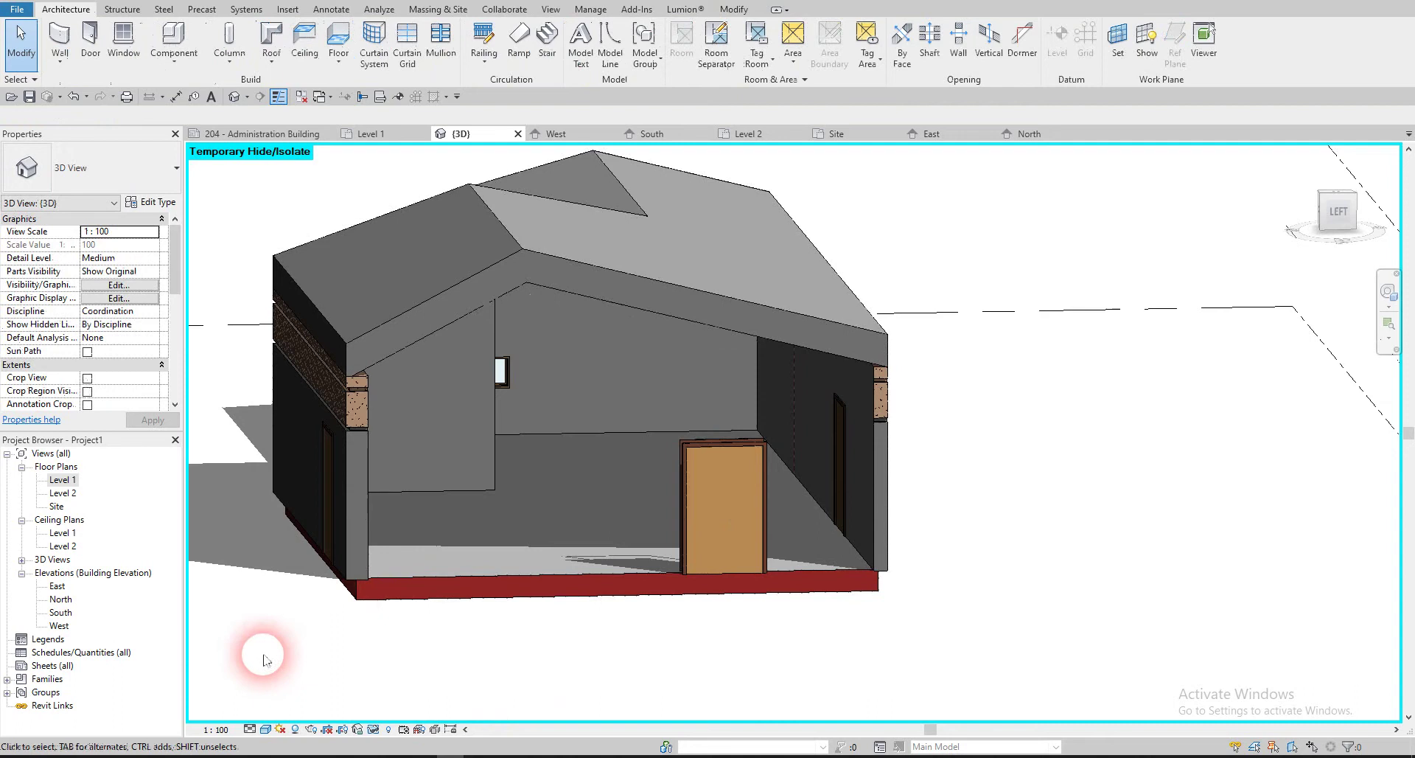
shift+middle_drag(372, 612, 537, 590)
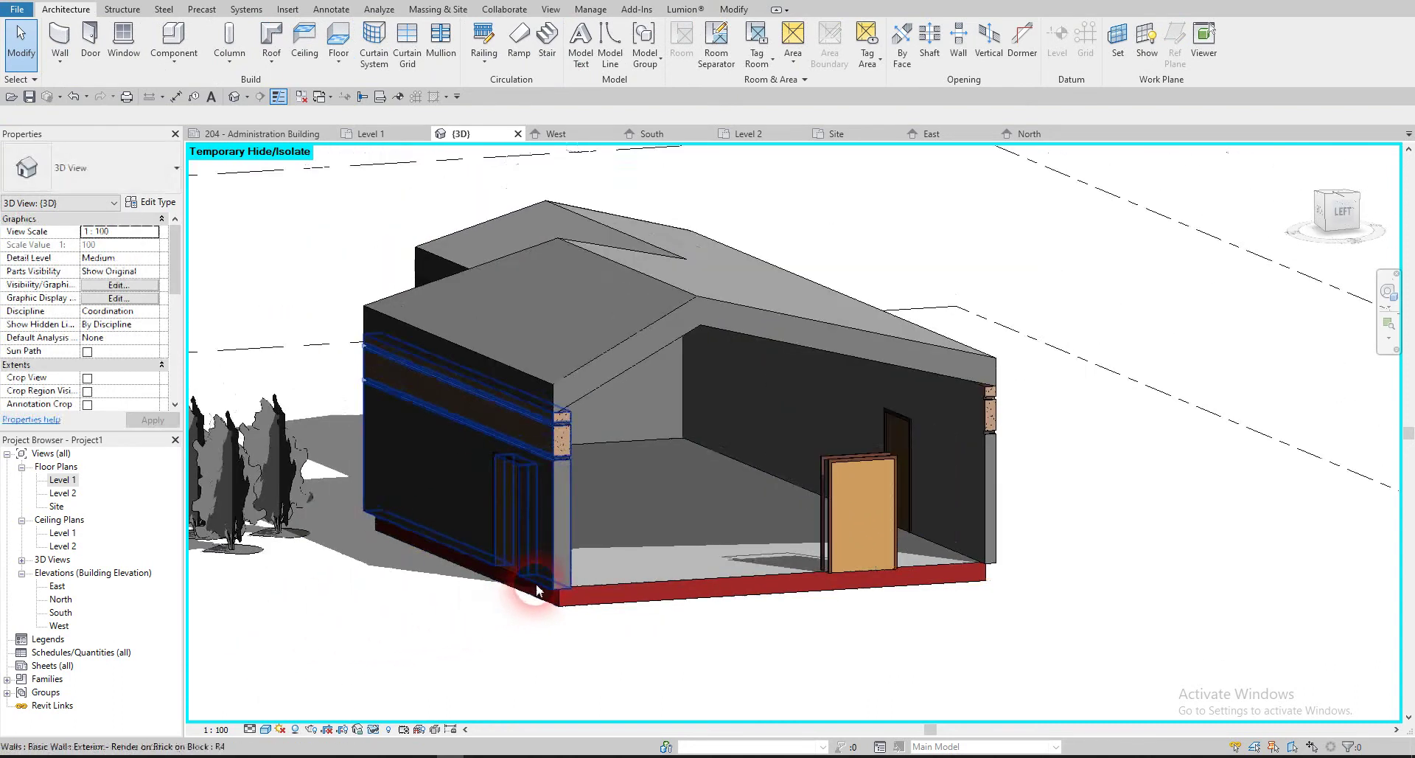
- Reset the temporary hide/isolate so the west gable wall is restored in the 3D view
click(372, 729)
click(384, 713)
shift+middle_drag(356, 569, 401, 505)
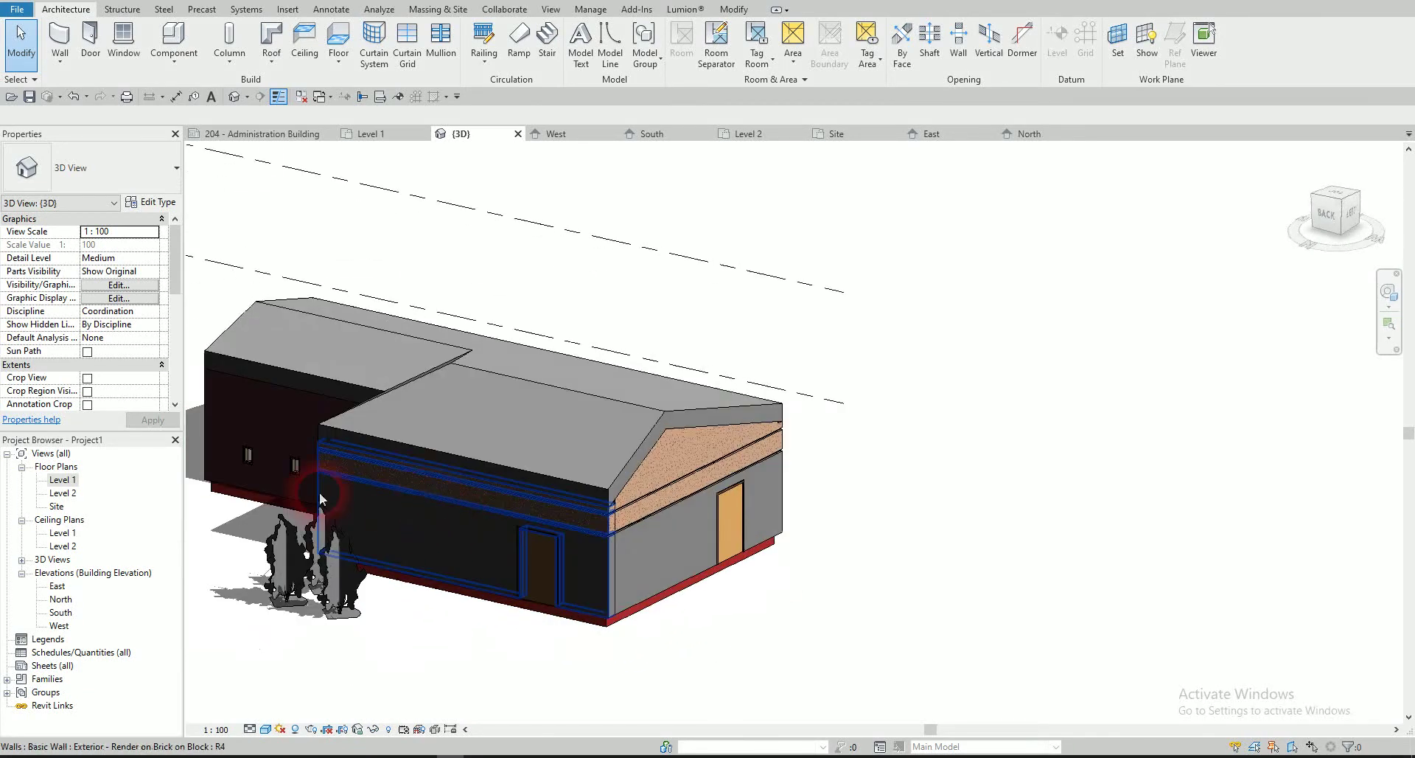
- Place a spot elevation without a leader on the floor near the north door in the Level 1 plan
double_click(70, 479)
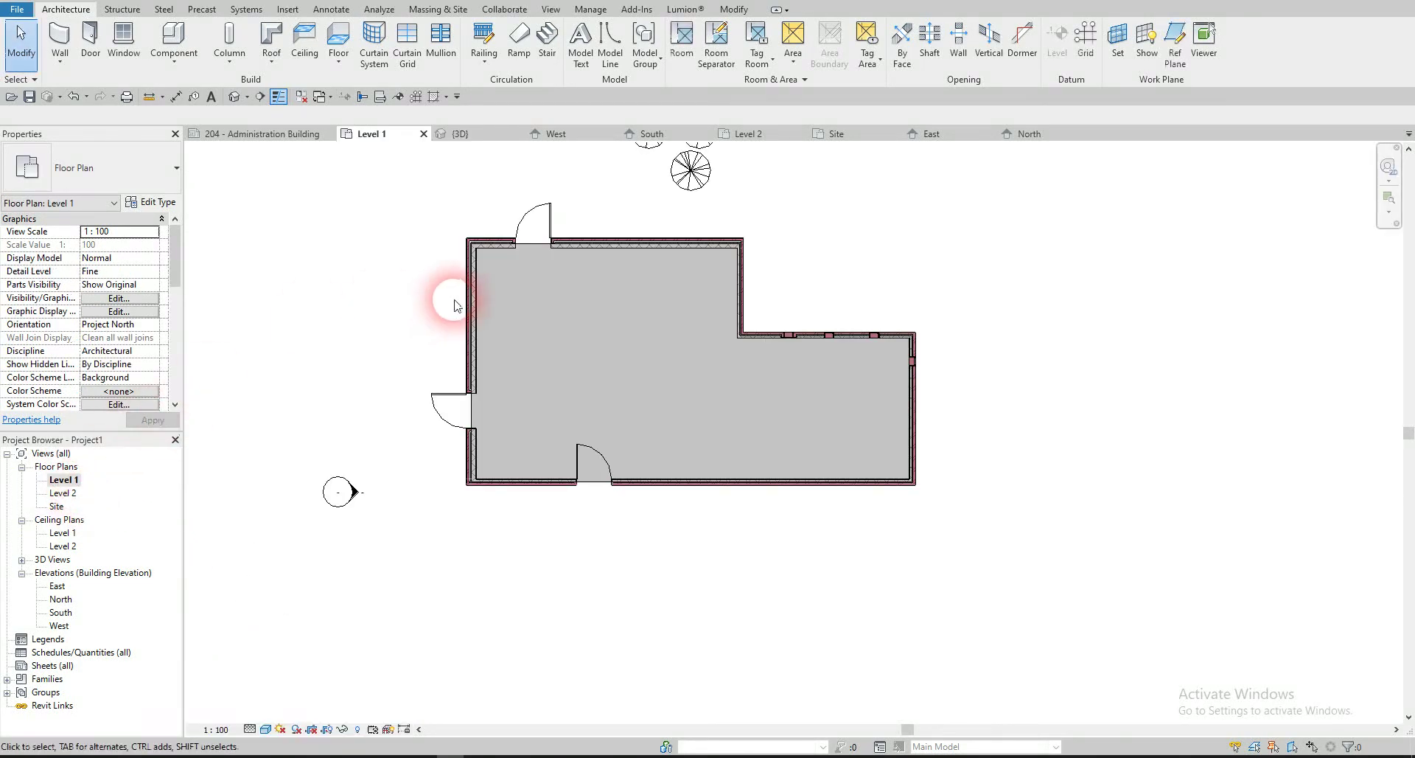
middle_drag(446, 232, 369, 280)
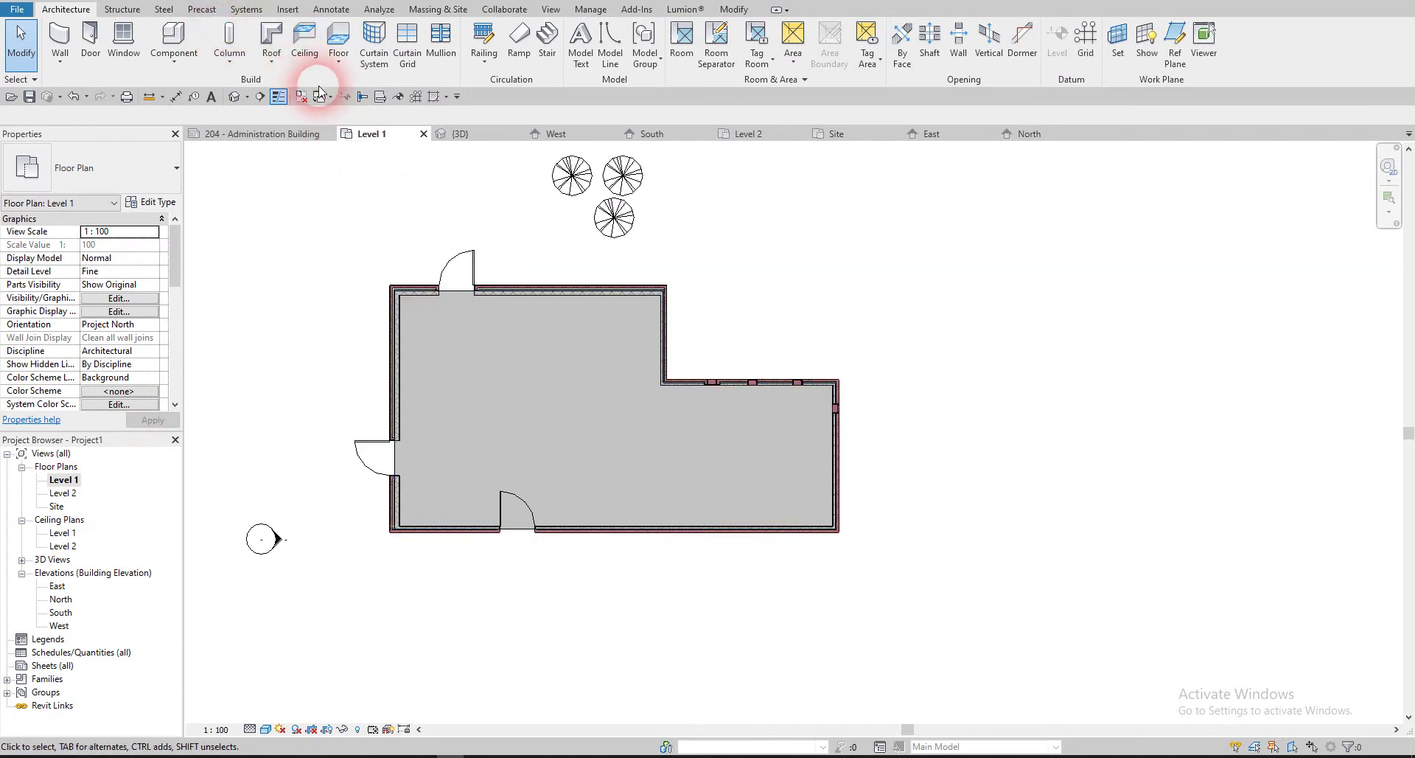
click(401, 97)
scroll(521, 341, up, 3)
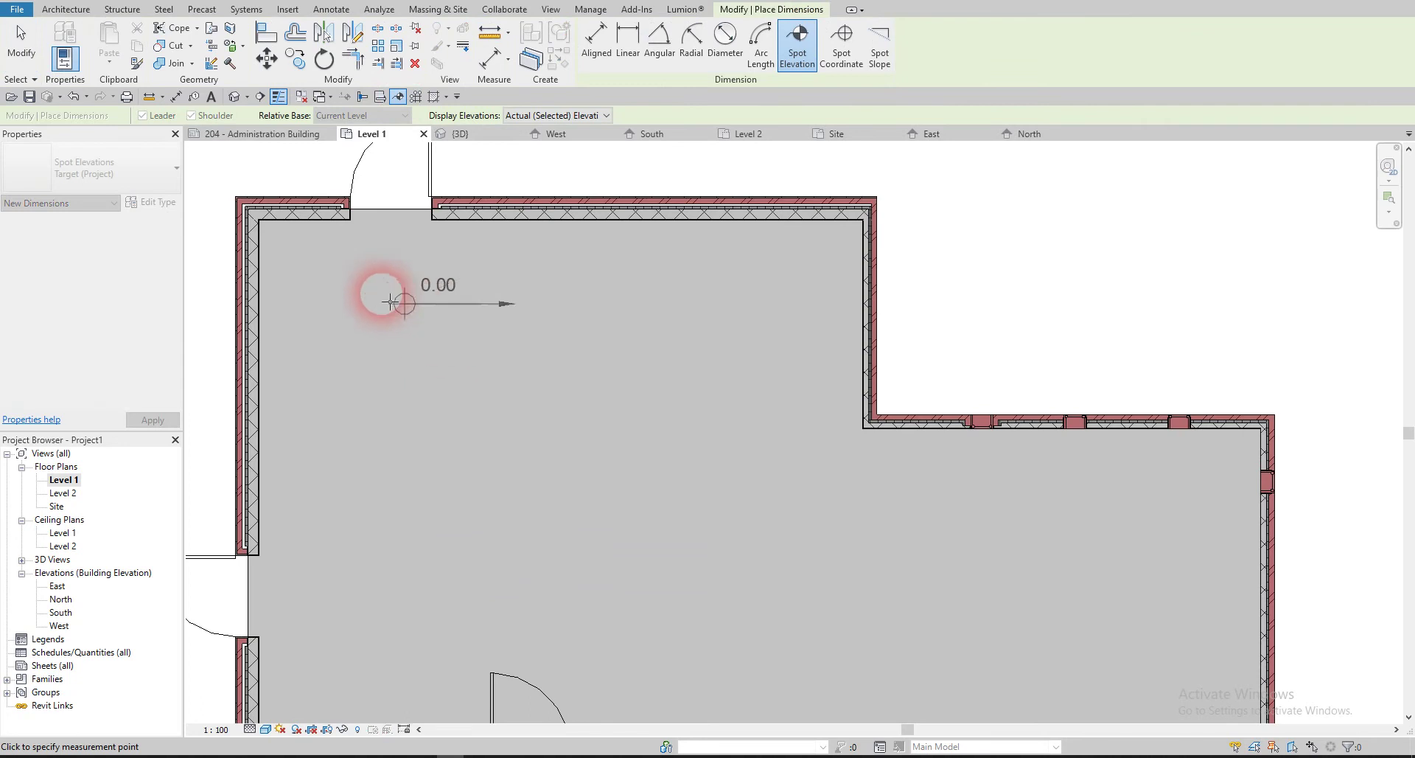
click(143, 115)
click(473, 295)
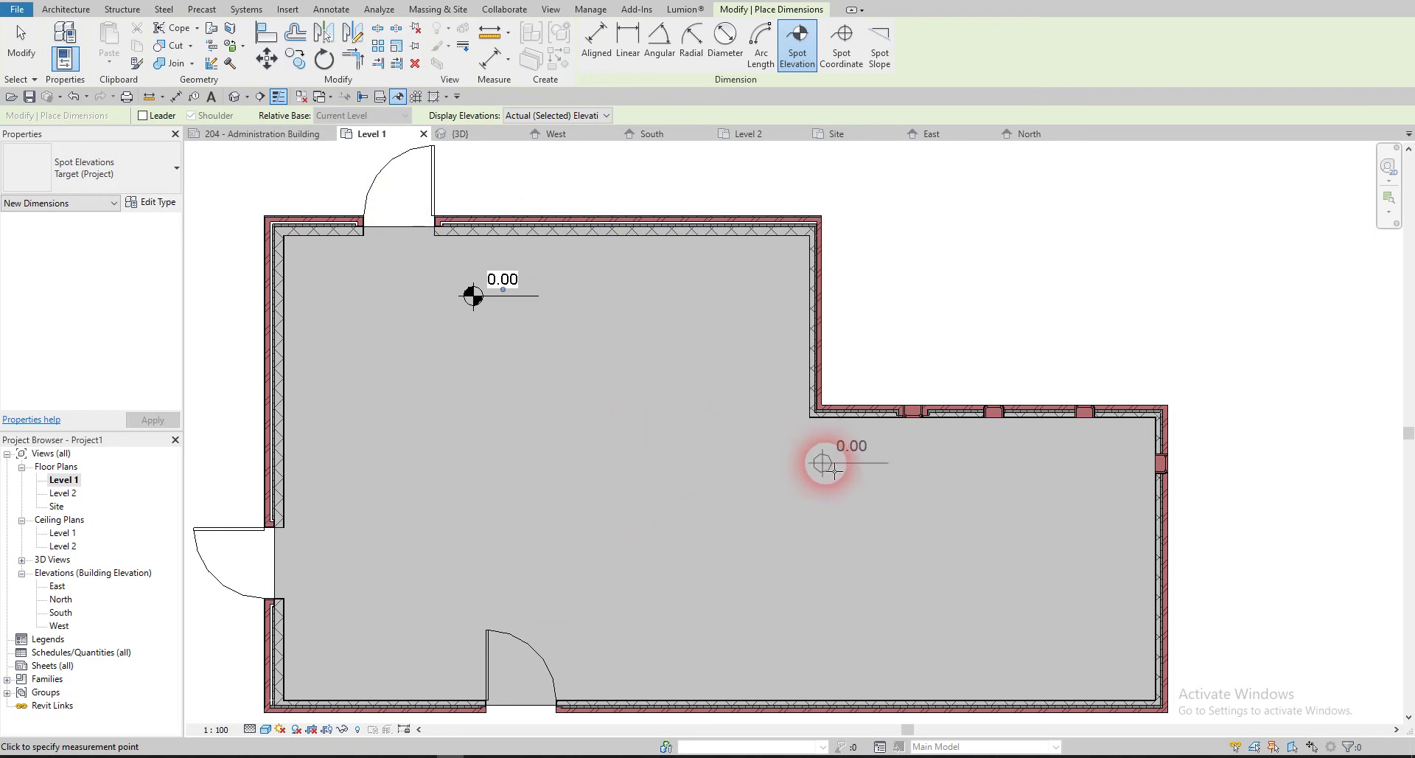
key(Escape)
key(Escape)
- Set the floor's height offset from Level 1 to 0.2
click(424, 376)
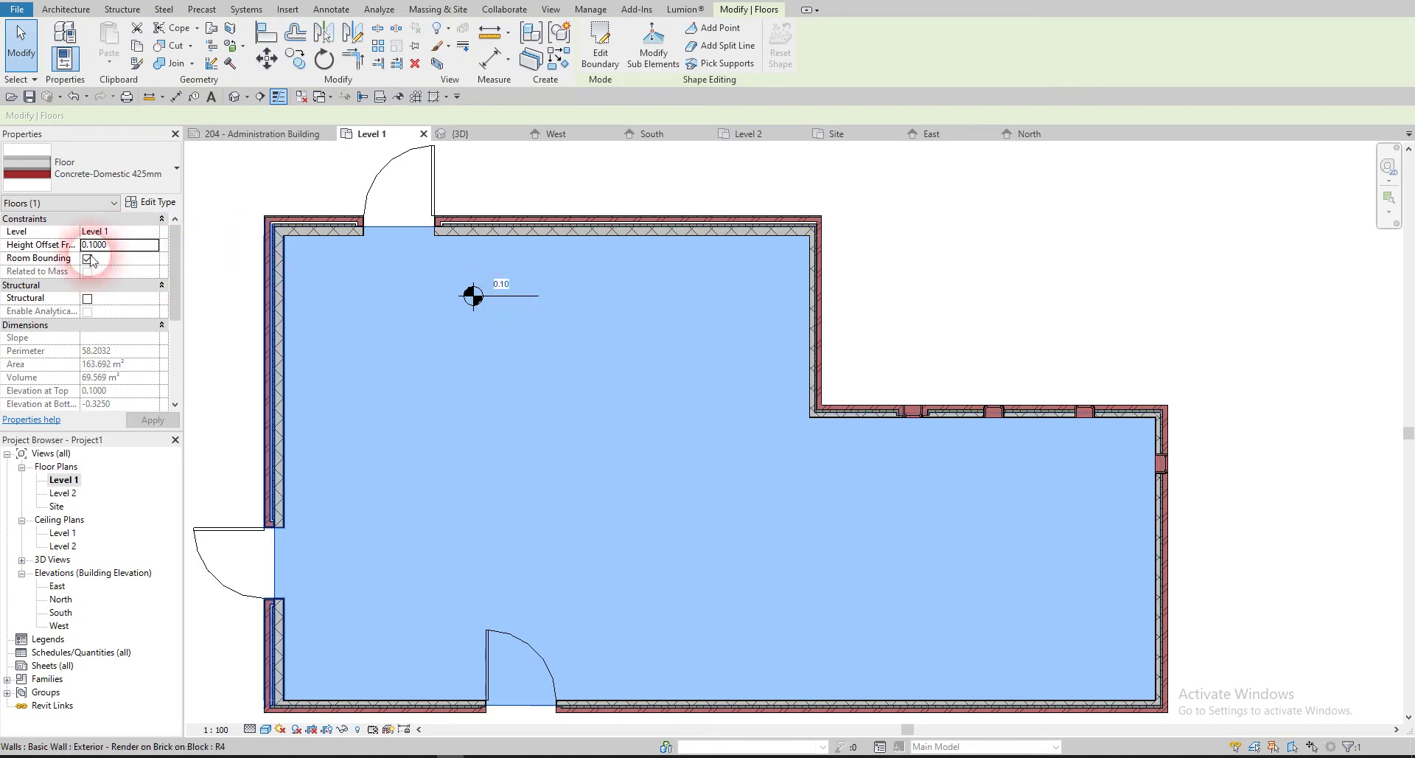
text(.2)
click(505, 327)
click(505, 294)
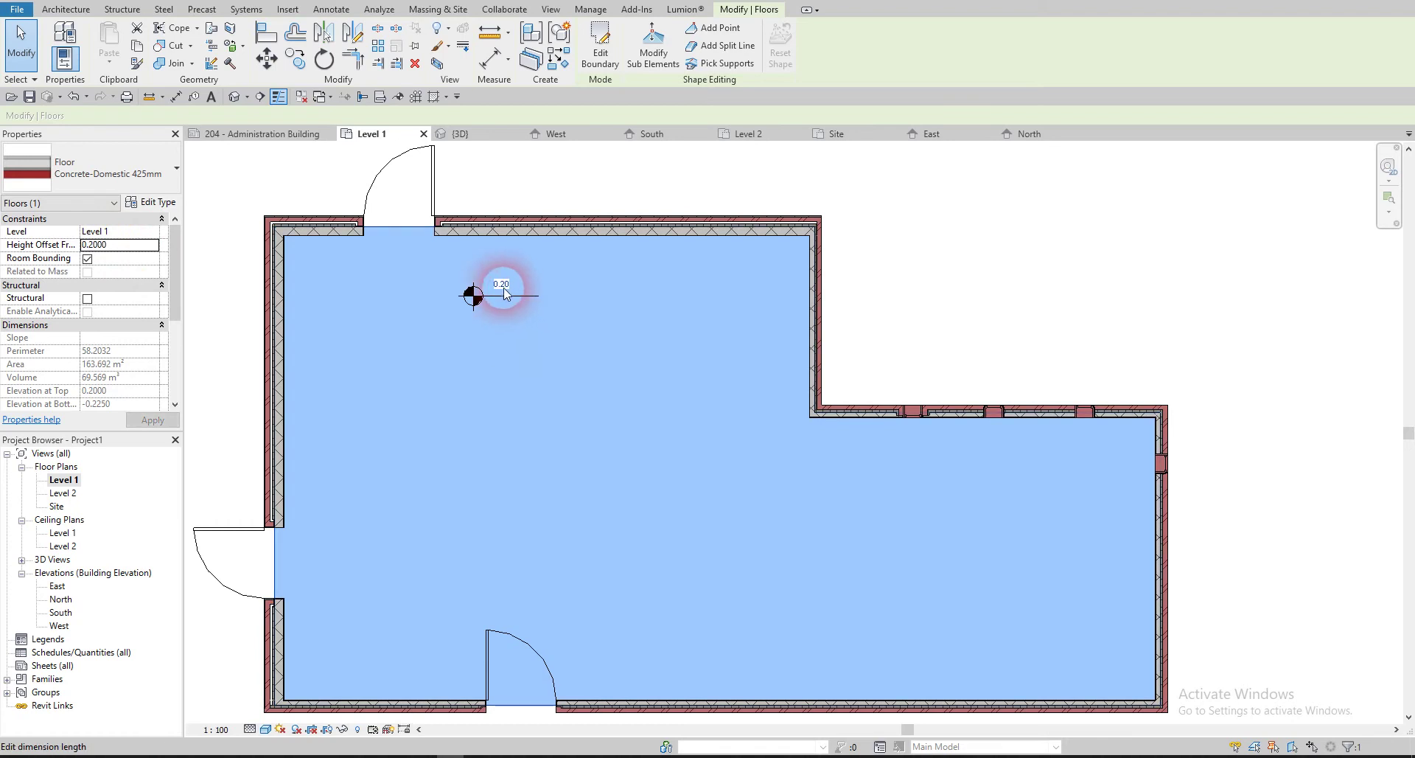
key(Escape)
scroll(508, 298, down, 2)
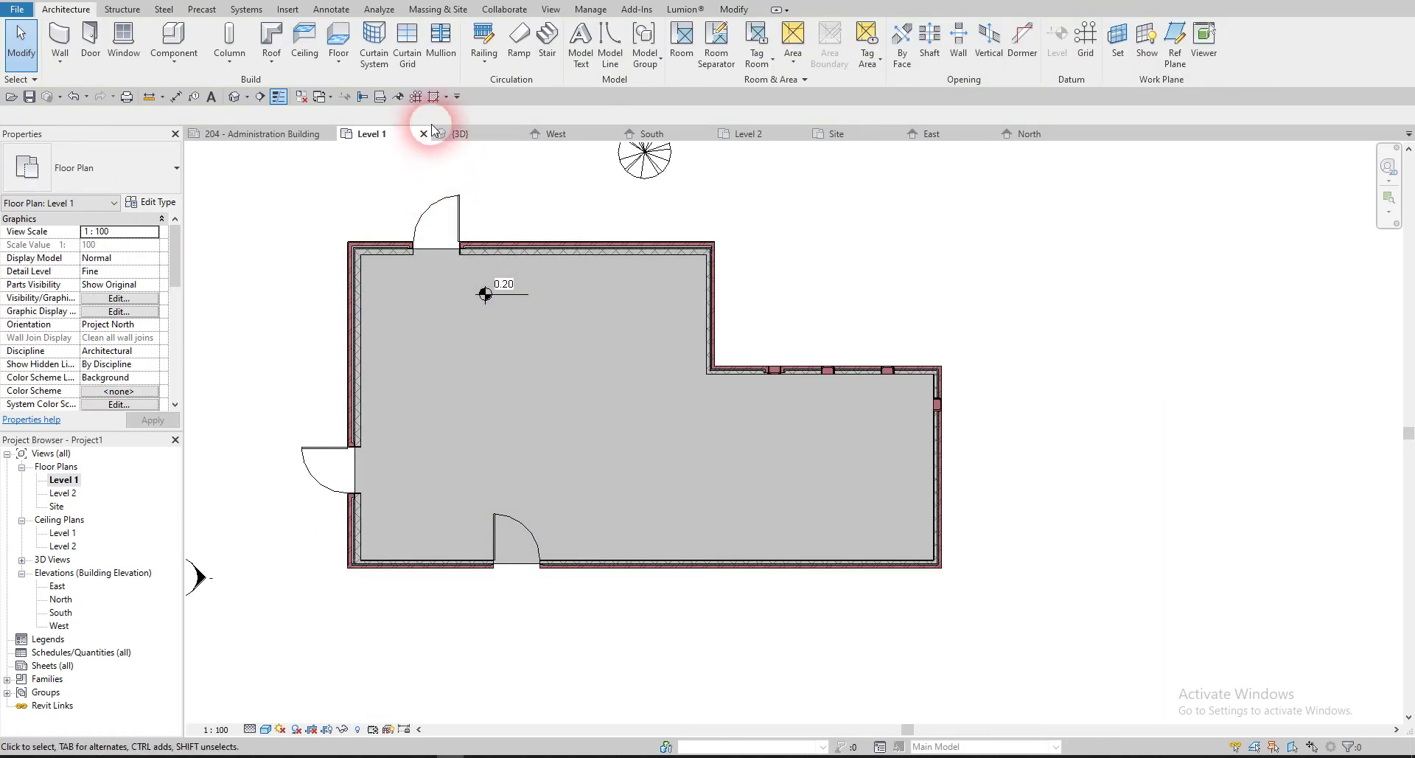
- Close the inactive views and draw a north-south building section through the middle of the Level 1 plan, looking east
click(299, 98)
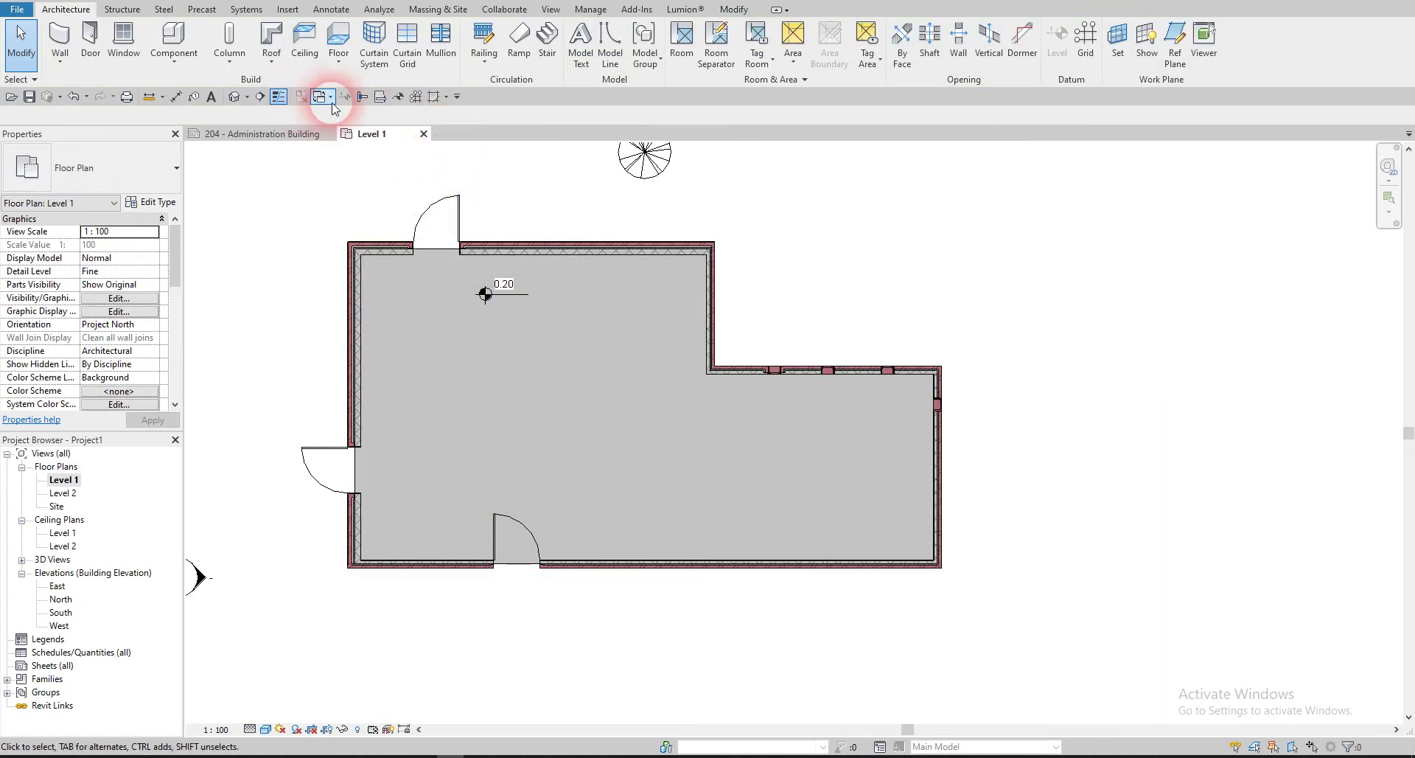
click(263, 98)
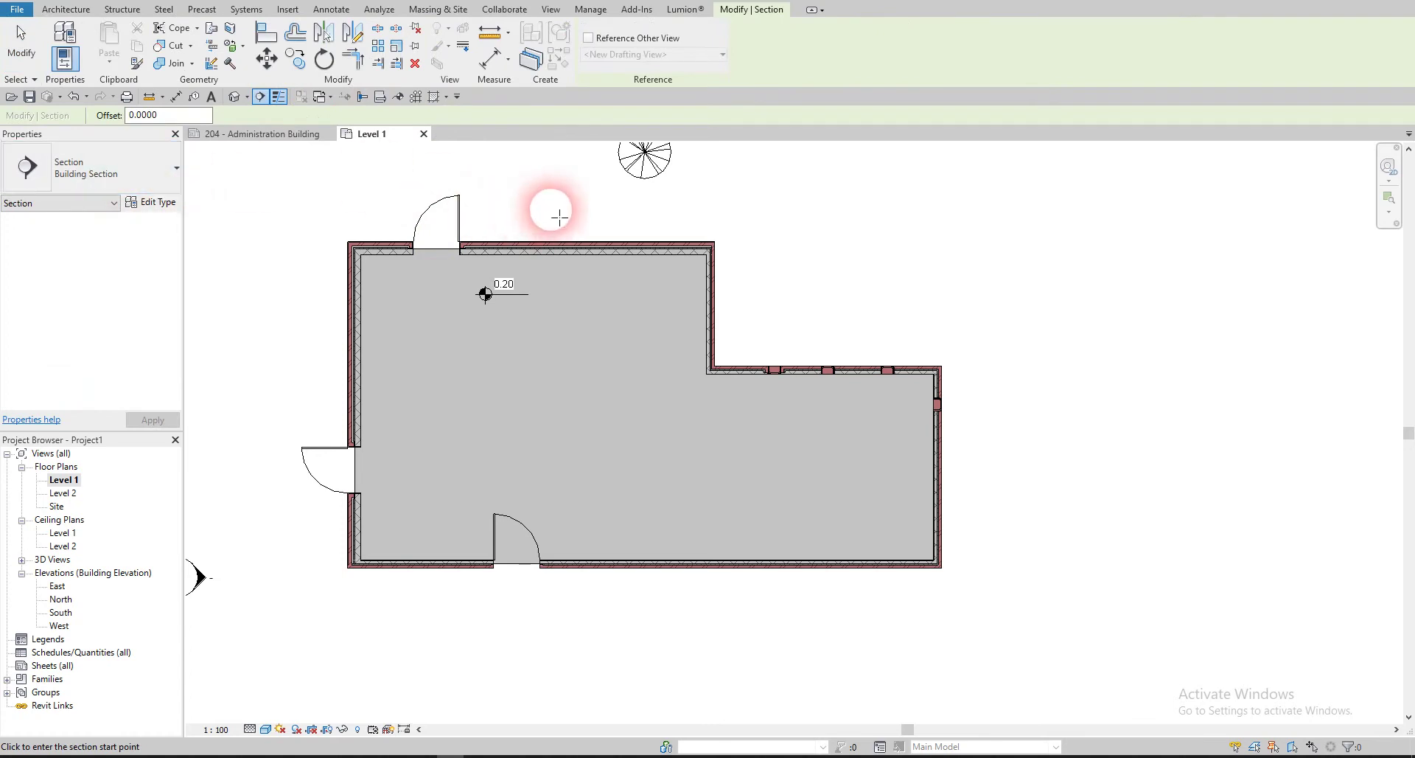
click(594, 208)
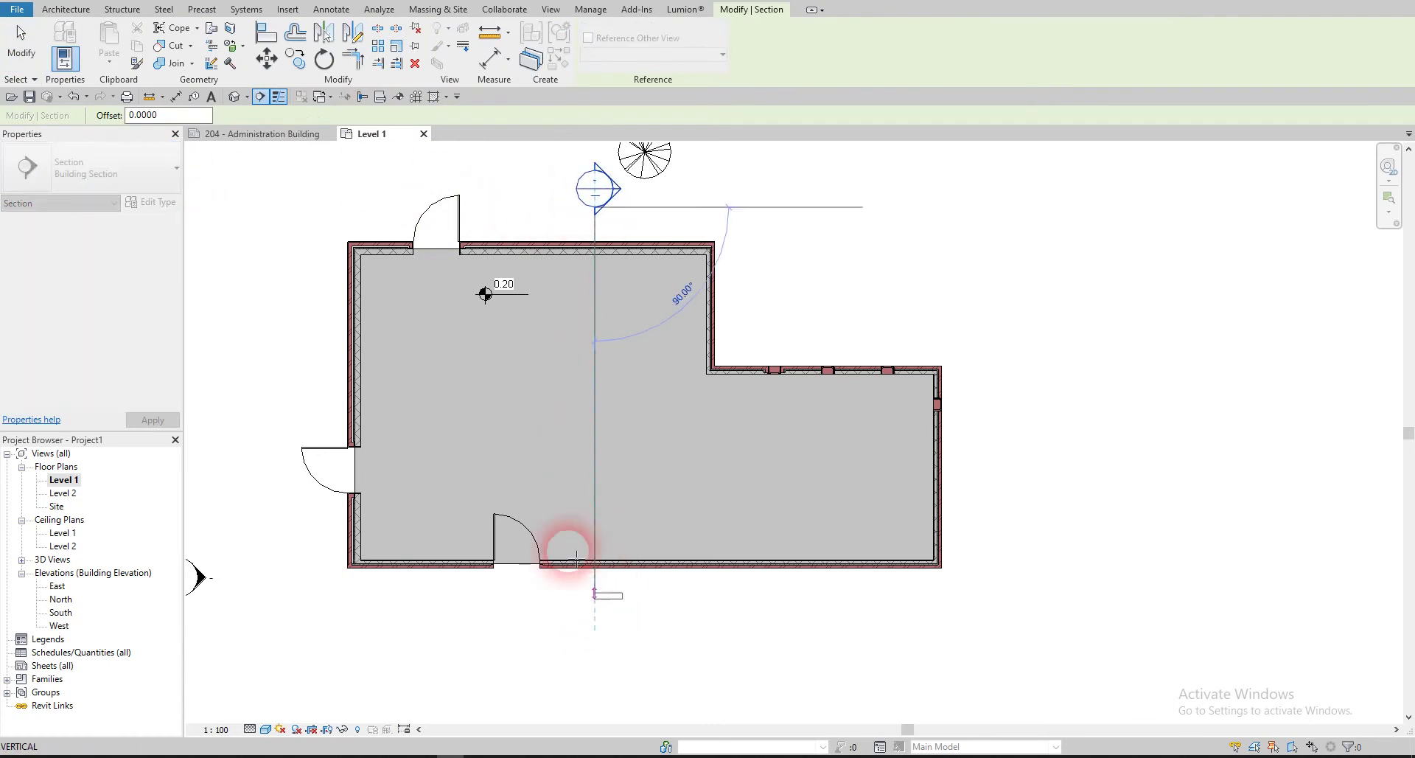
click(594, 610)
key(Escape)
key(Escape)
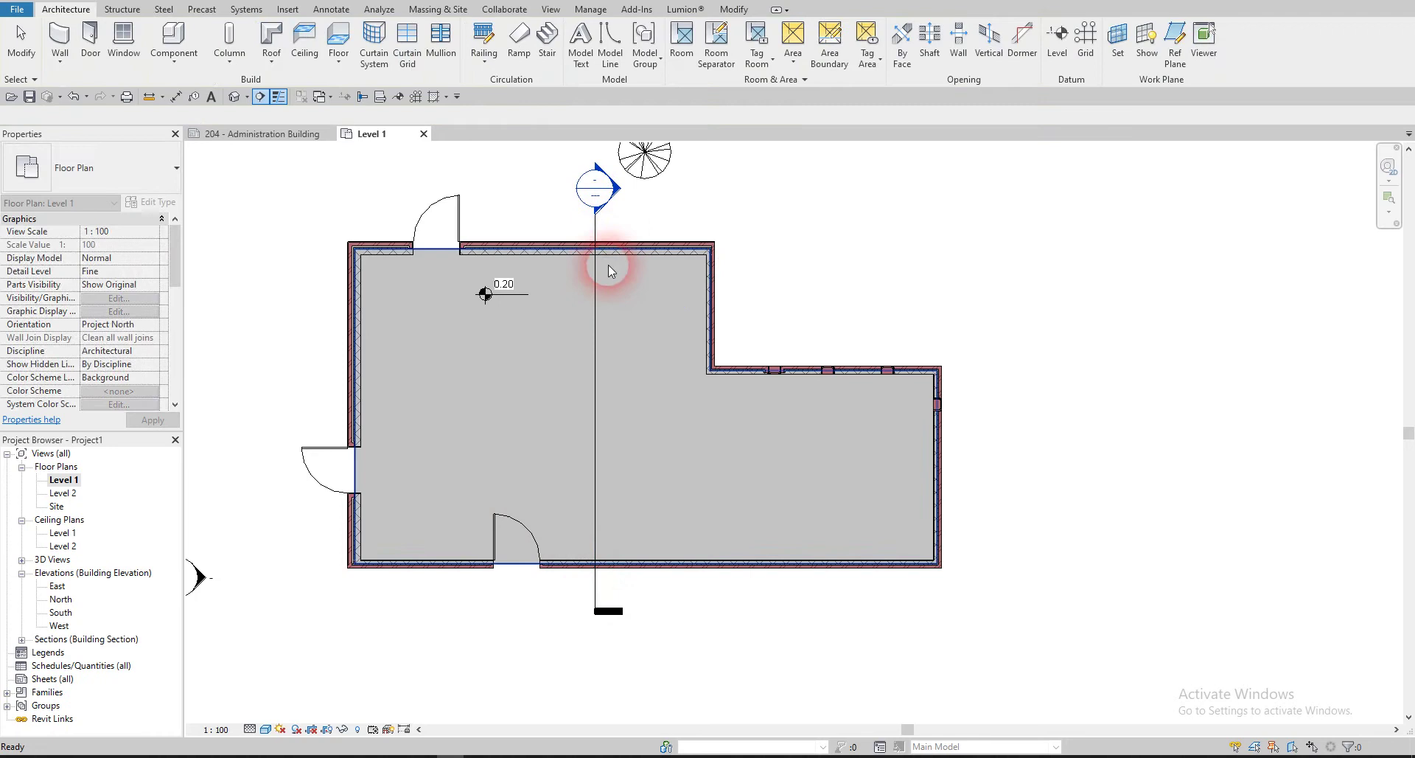
- Extend the section's view depth past the east wall and split its line, shifting the southern segment east into the narrower wing
click(596, 210)
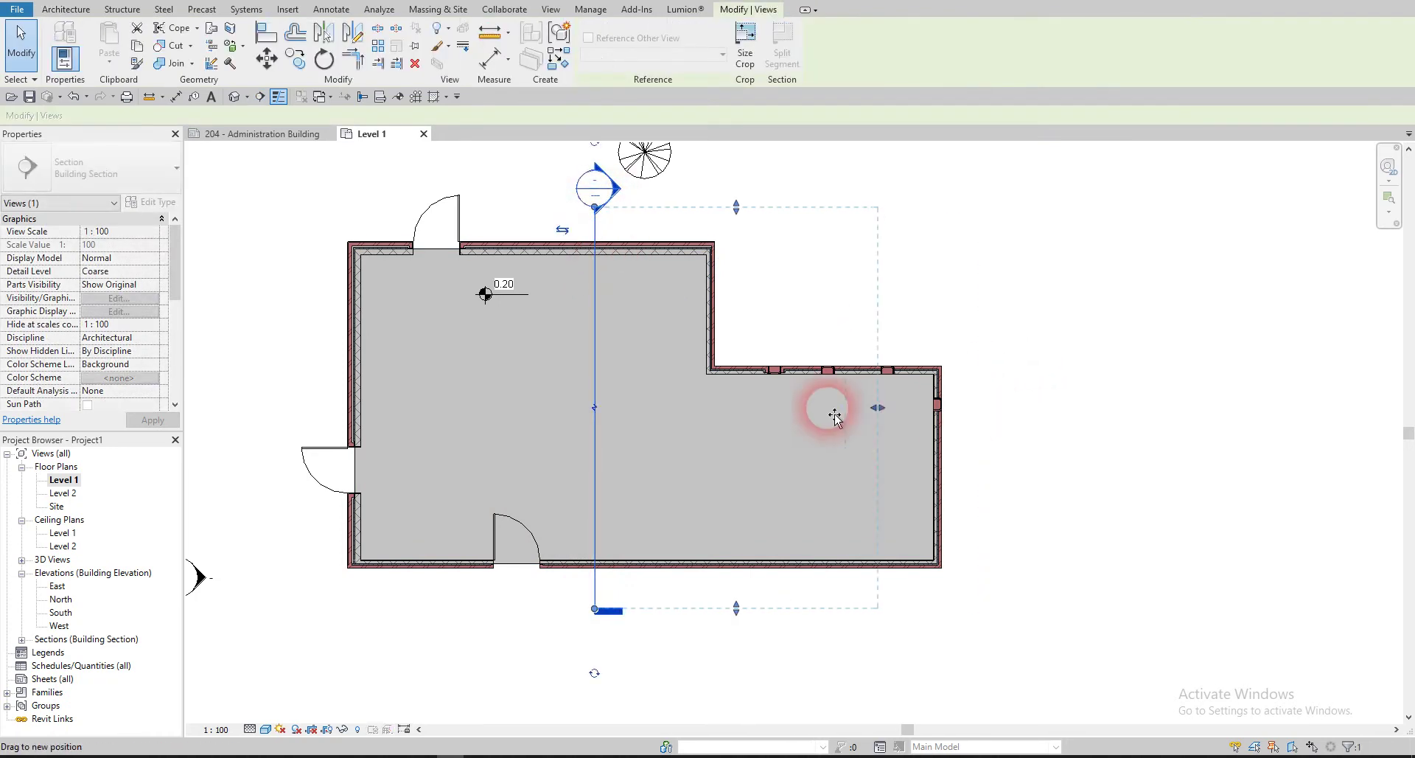
drag(897, 410, 976, 391)
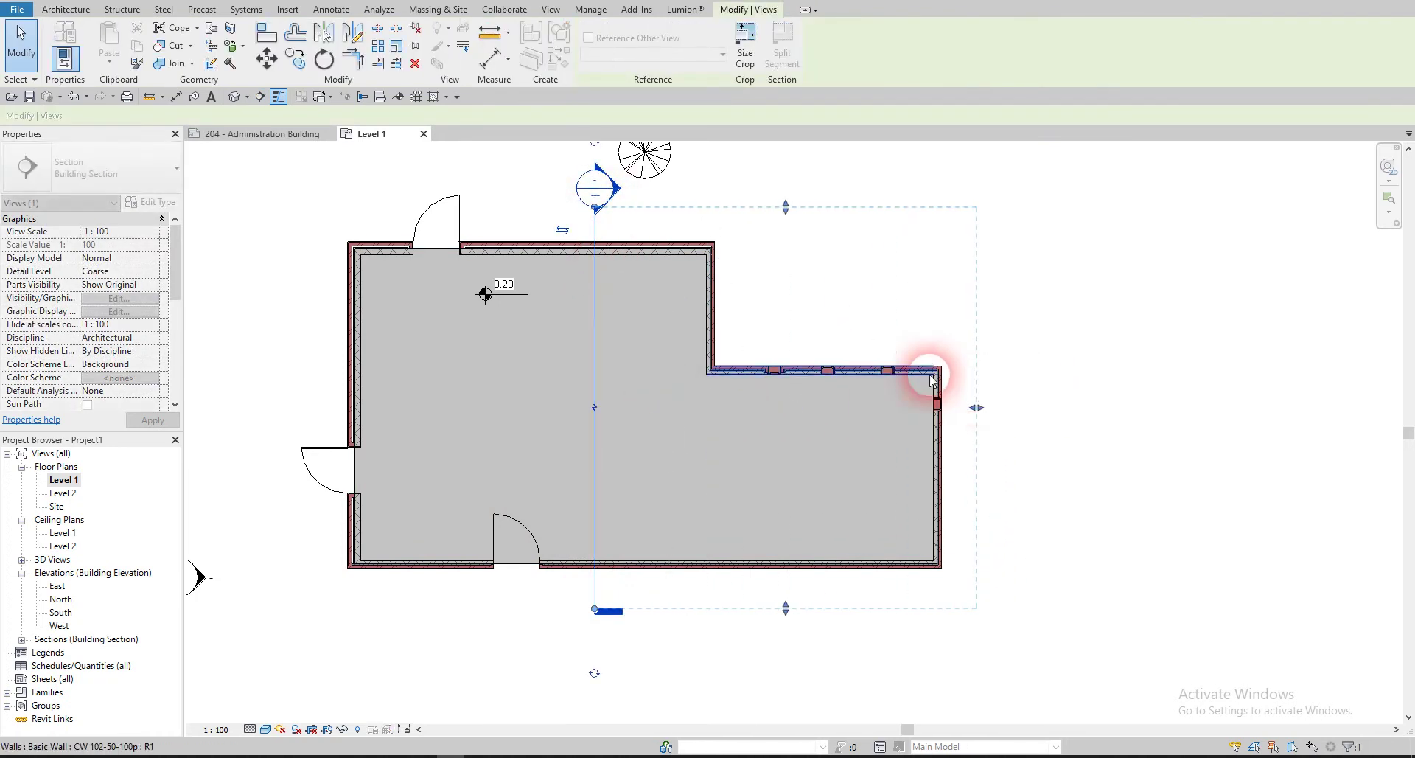
click(783, 22)
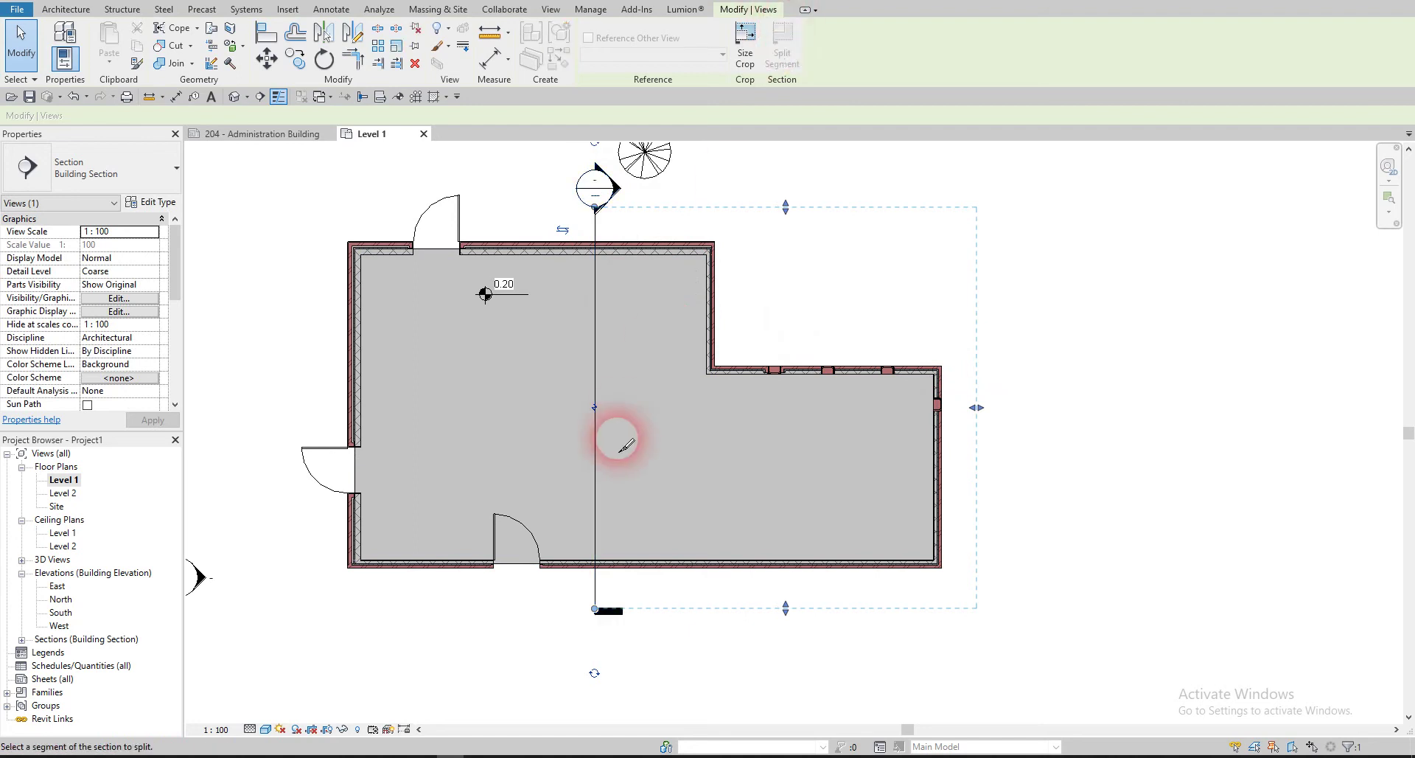
drag(596, 440, 770, 455)
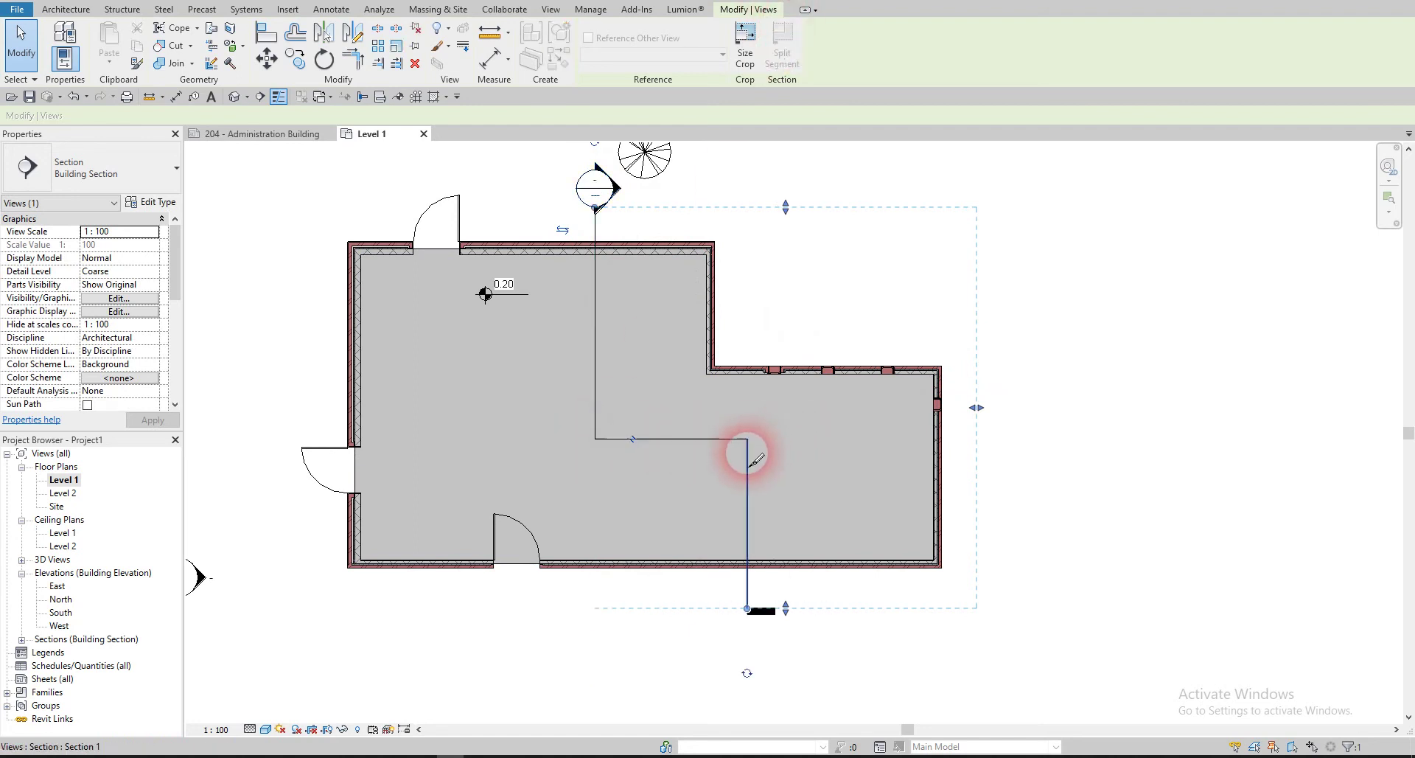
key(Escape)
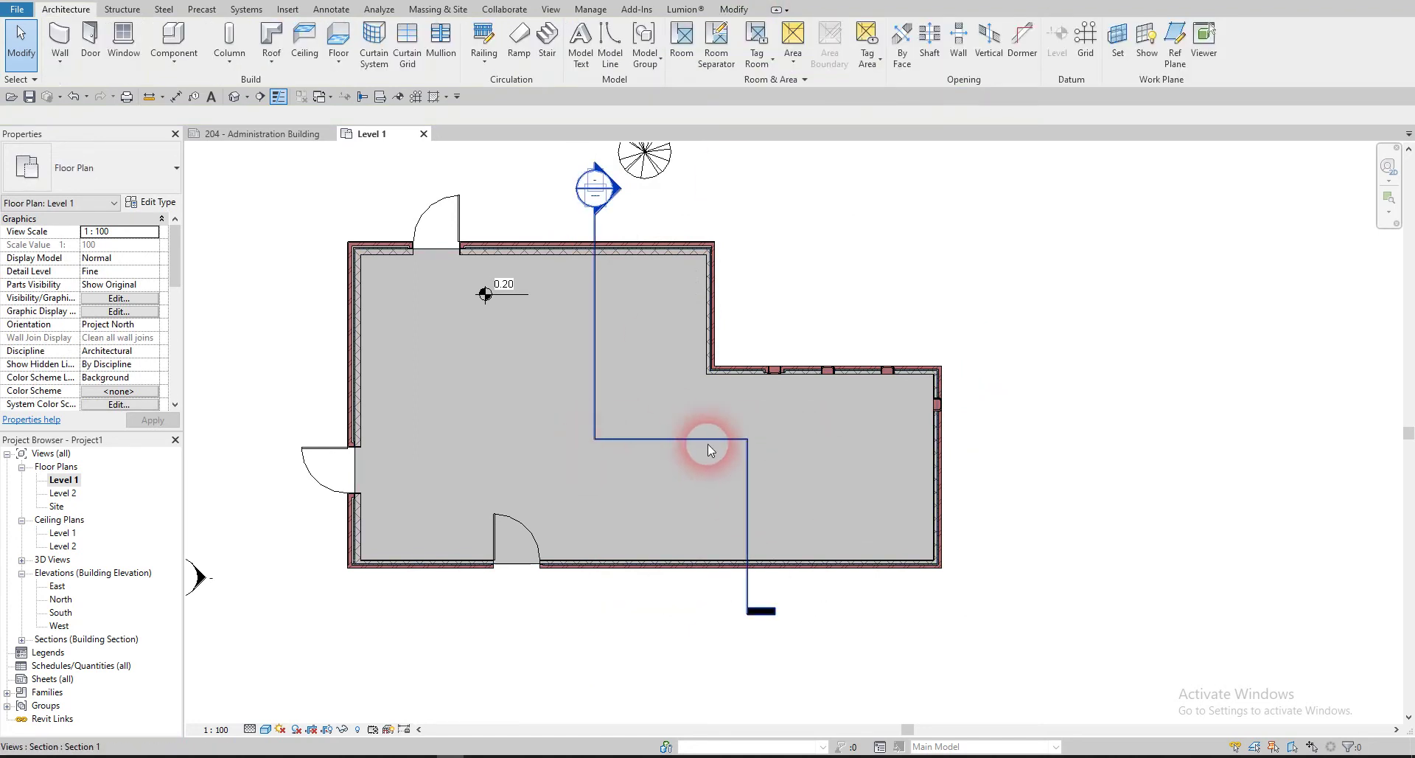
- Open the new section view and set its visual style to Shaded and its detail level to Fine
double_click(613, 193)
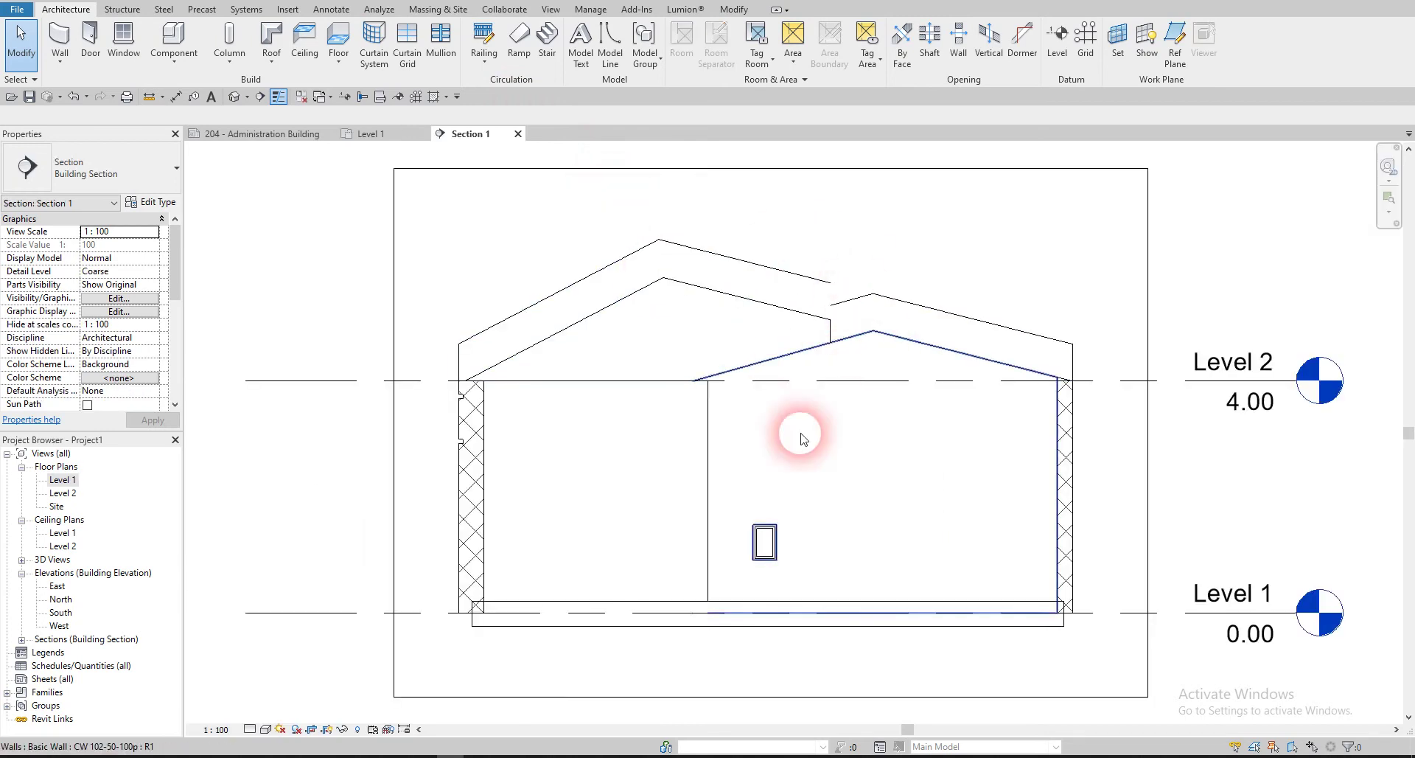
click(264, 729)
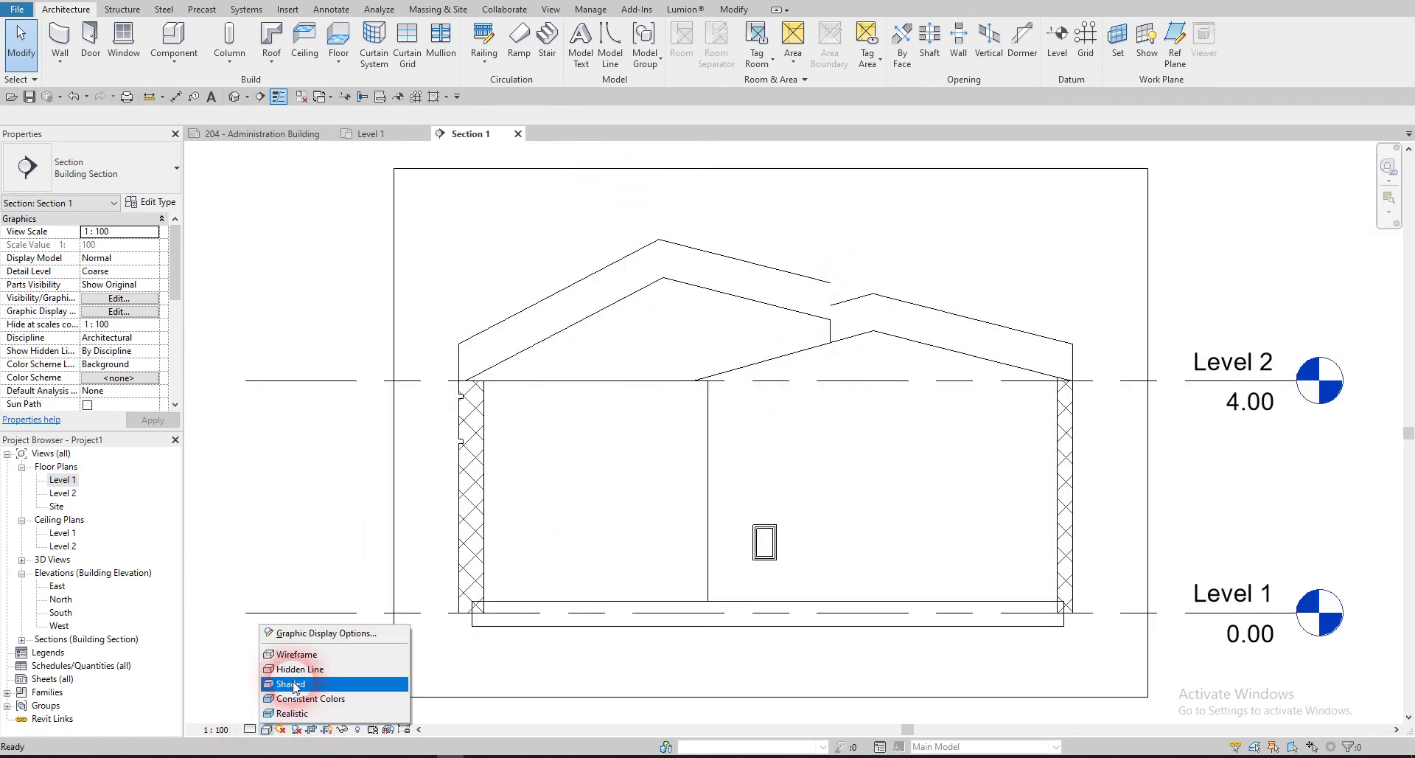
click(291, 683)
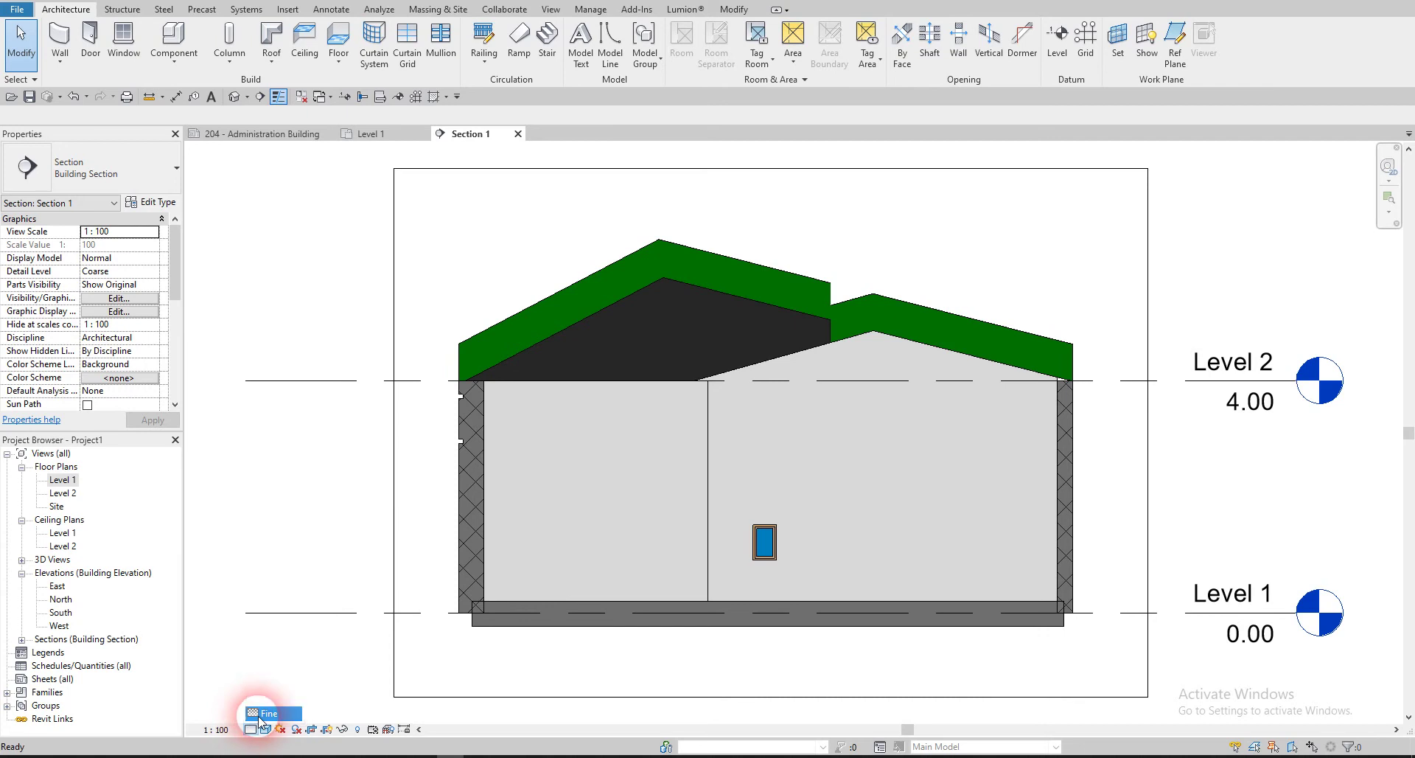
click(267, 712)
scroll(869, 316, up, 2)
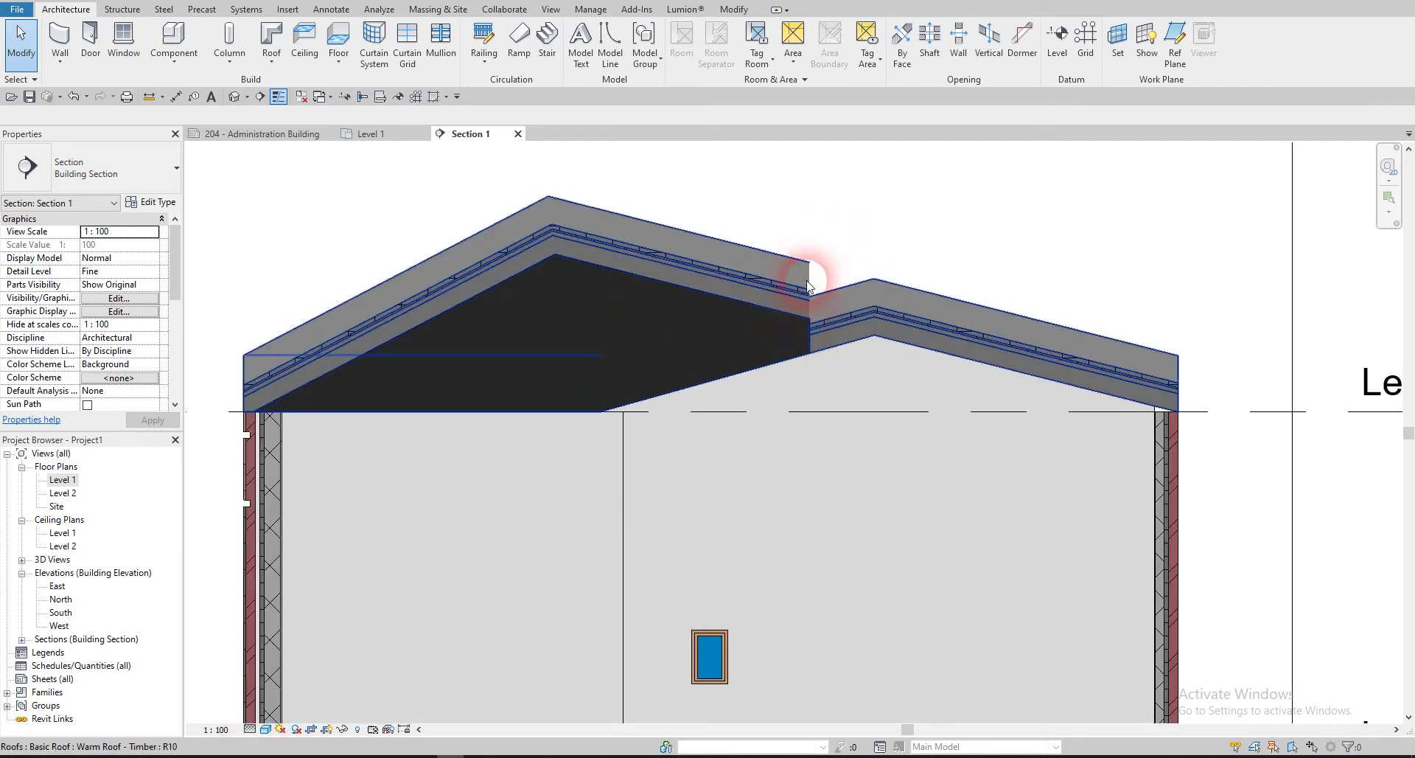
- Stretch the base of the north exterior wall down to the underside of the floor in the section view
middle_drag(467, 536, 553, 410)
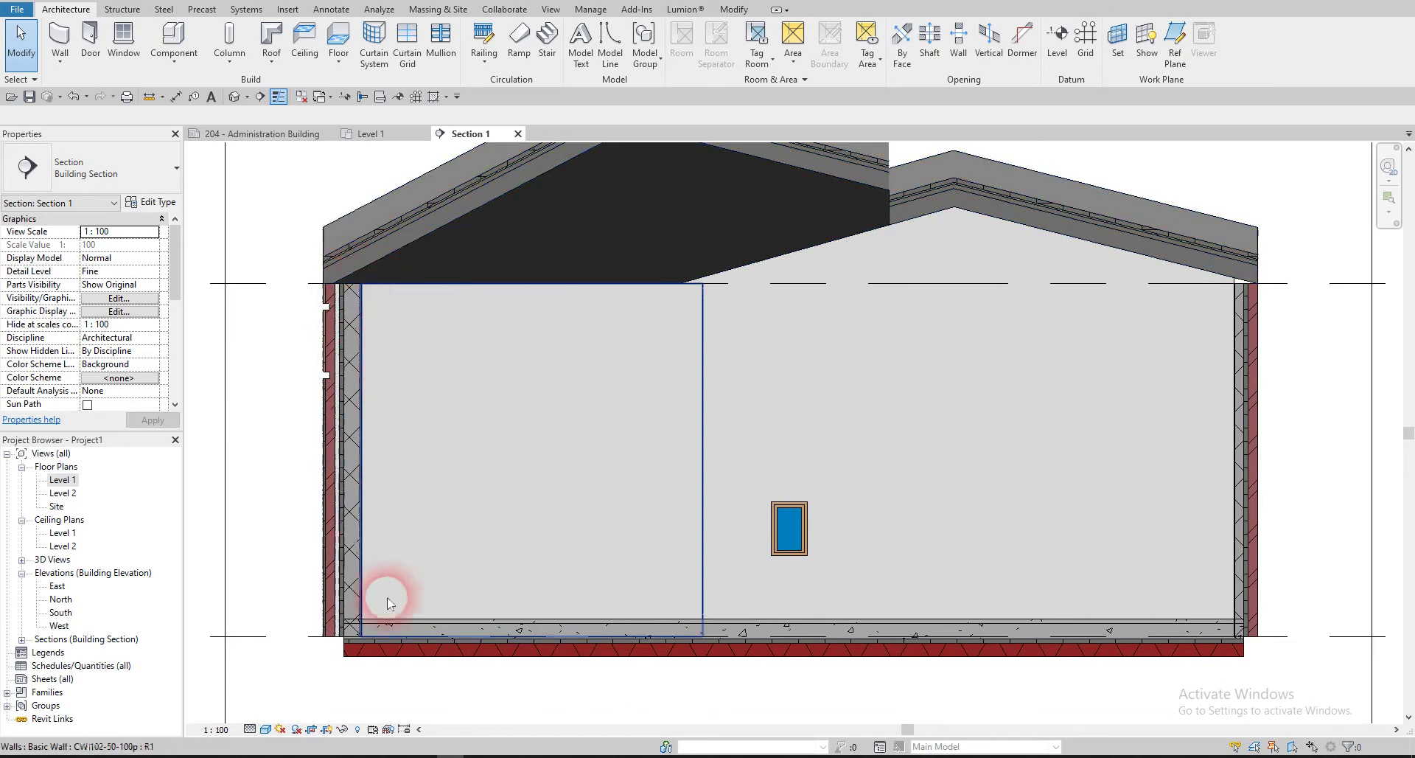
scroll(347, 652, up, 3)
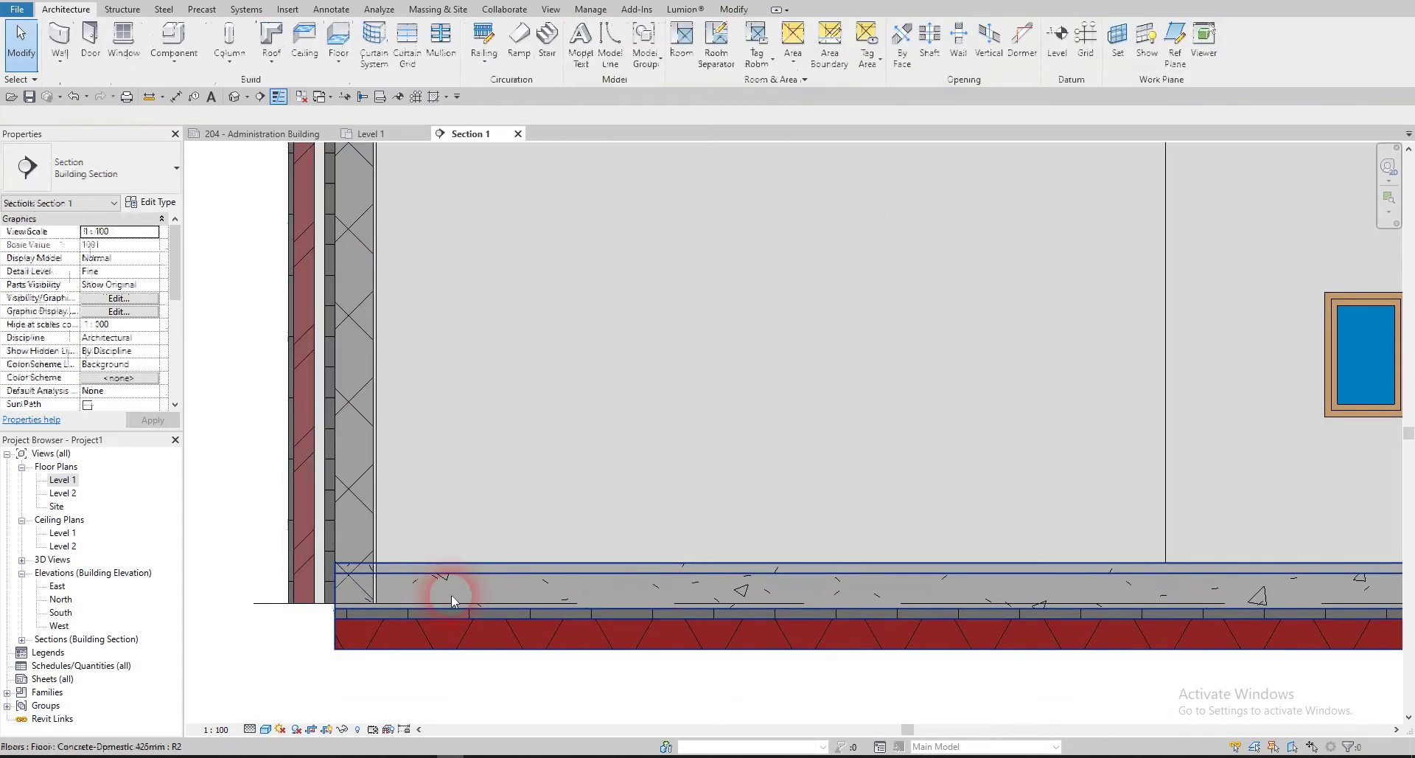
click(344, 544)
click(330, 621)
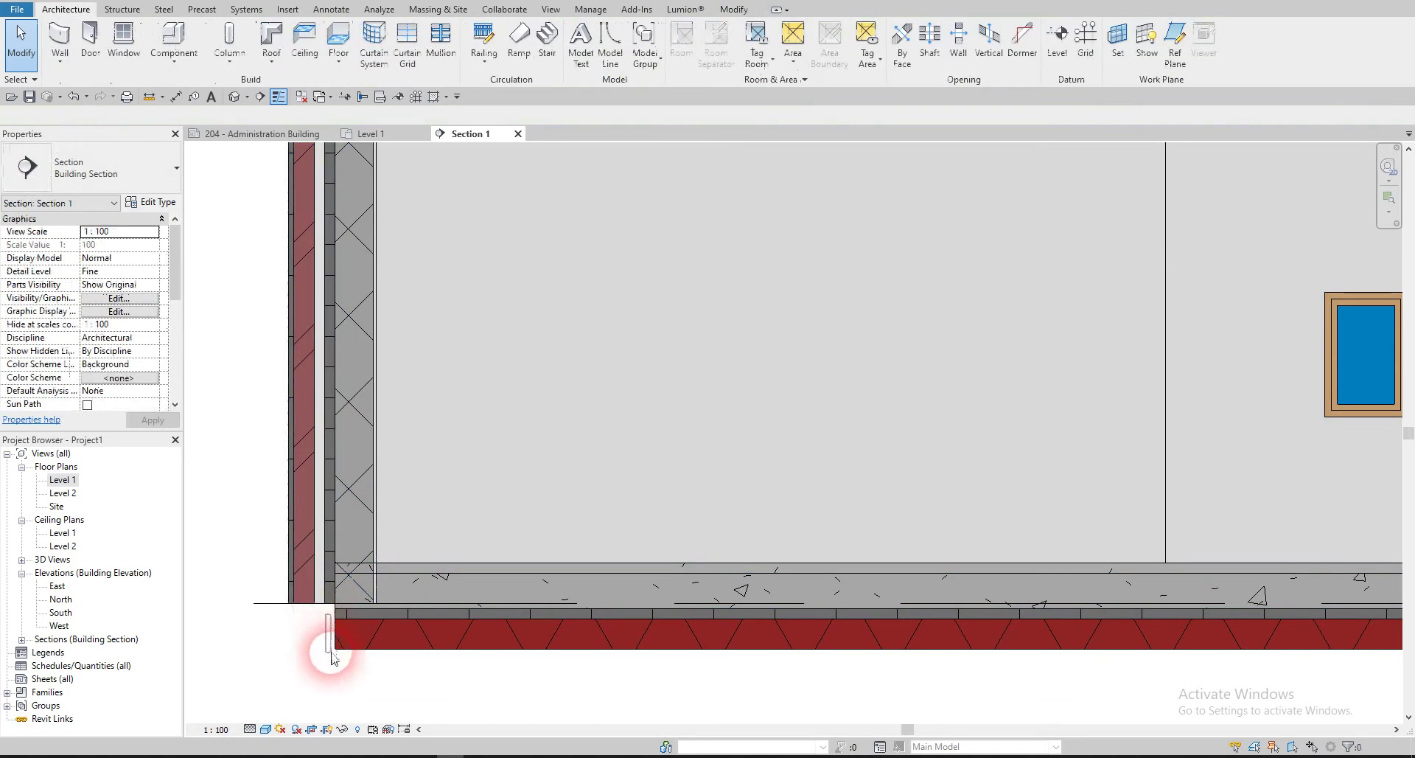
click(339, 590)
click(323, 535)
drag(334, 609, 333, 657)
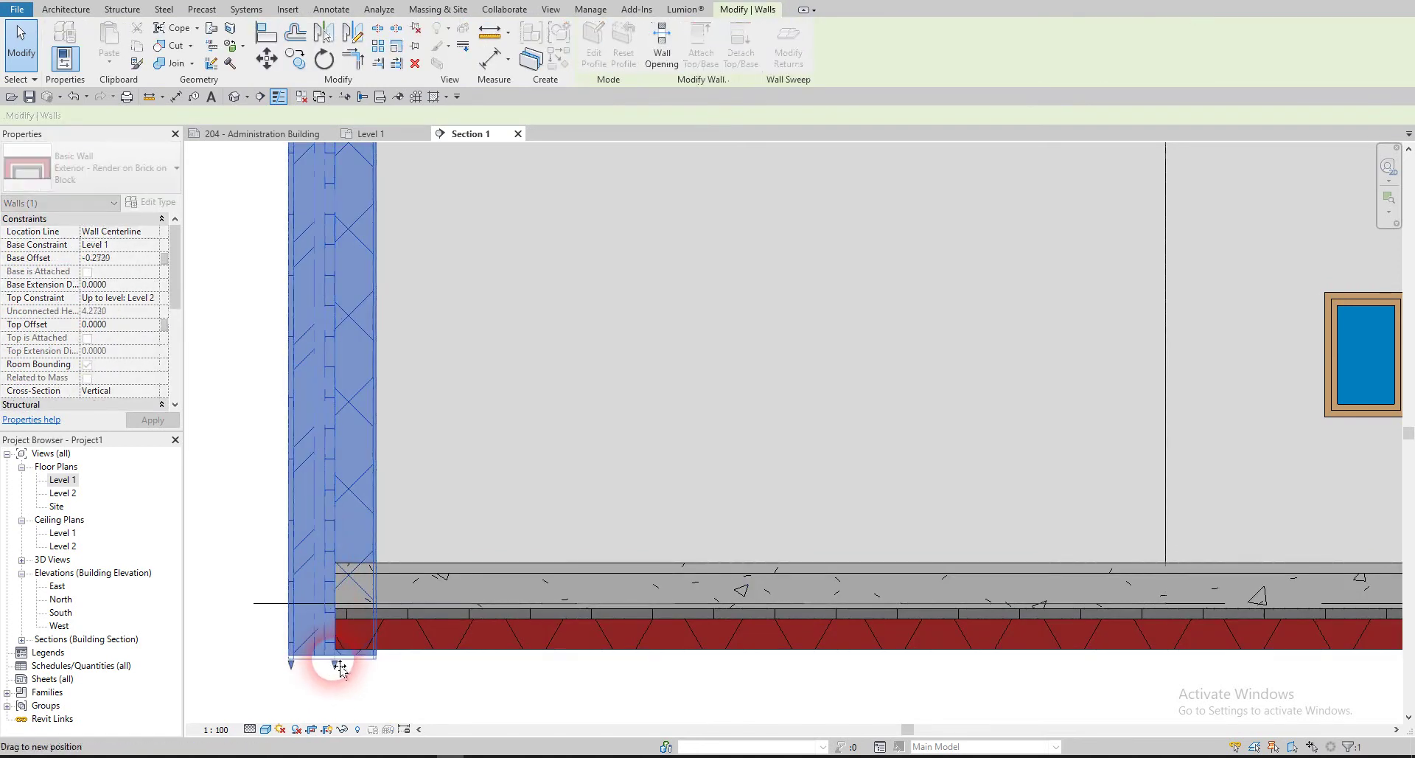
click(821, 670)
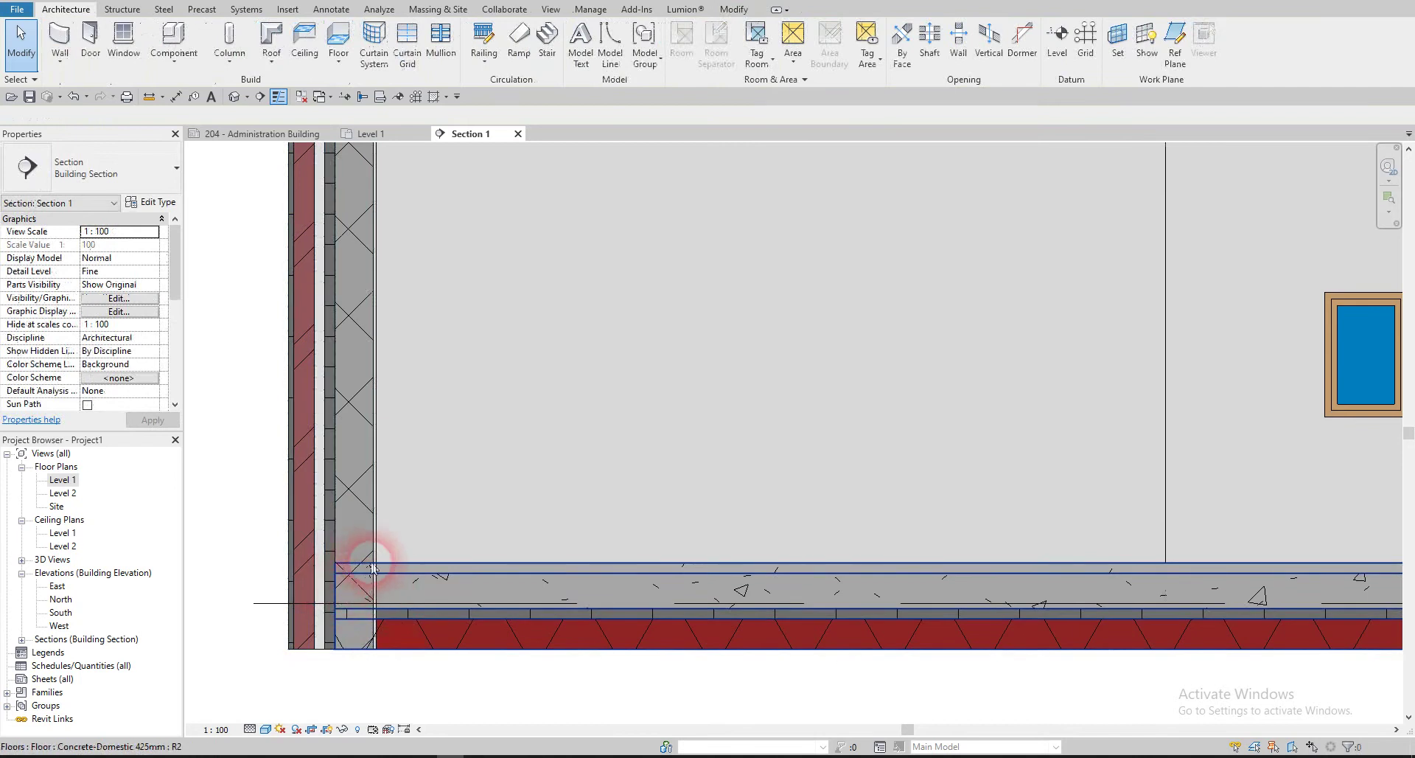
- Join the north exterior wall's geometry with the concrete floor at their corner in the section view
click(734, 9)
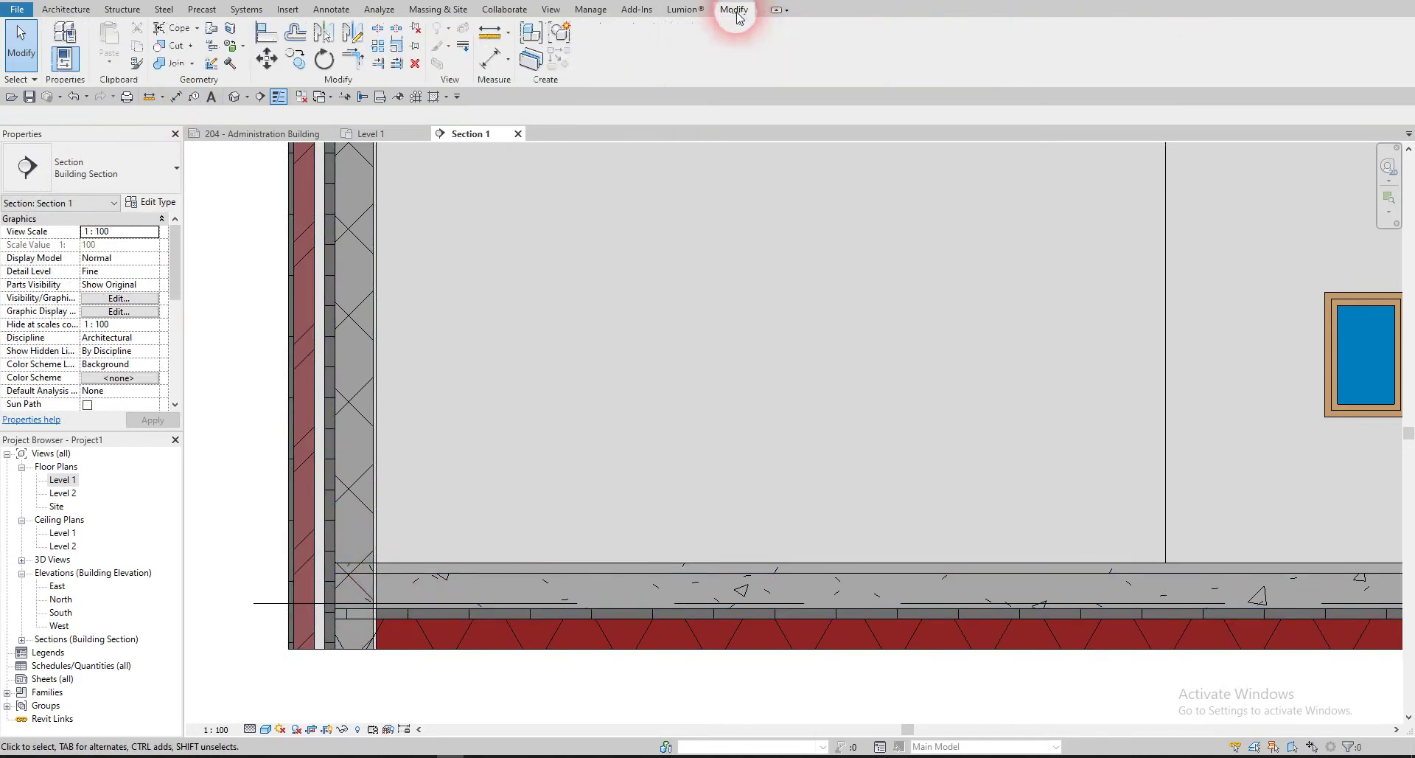
click(171, 64)
scroll(412, 581, up, 2)
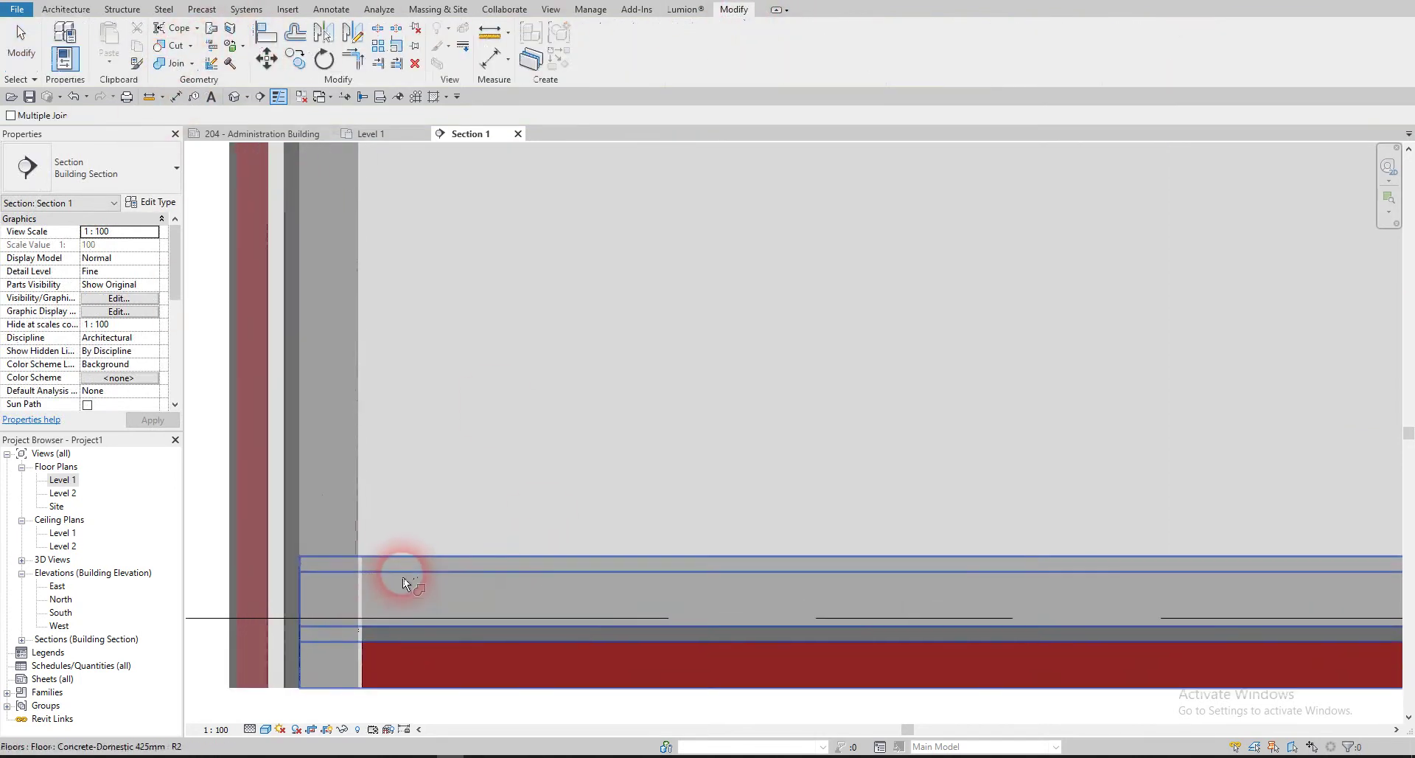
click(332, 513)
click(437, 574)
key(Escape)
scroll(505, 457, up, 2)
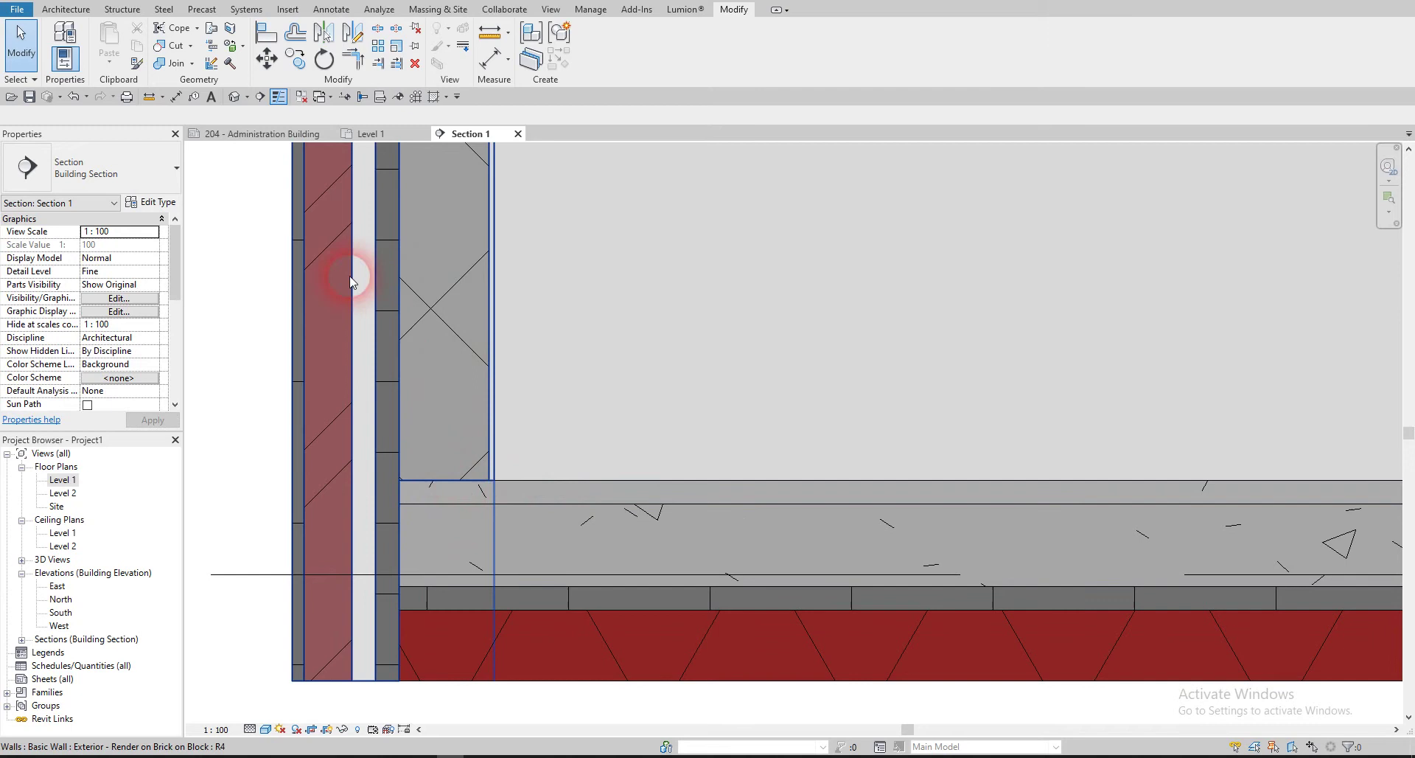
scroll(457, 476, down, 2)
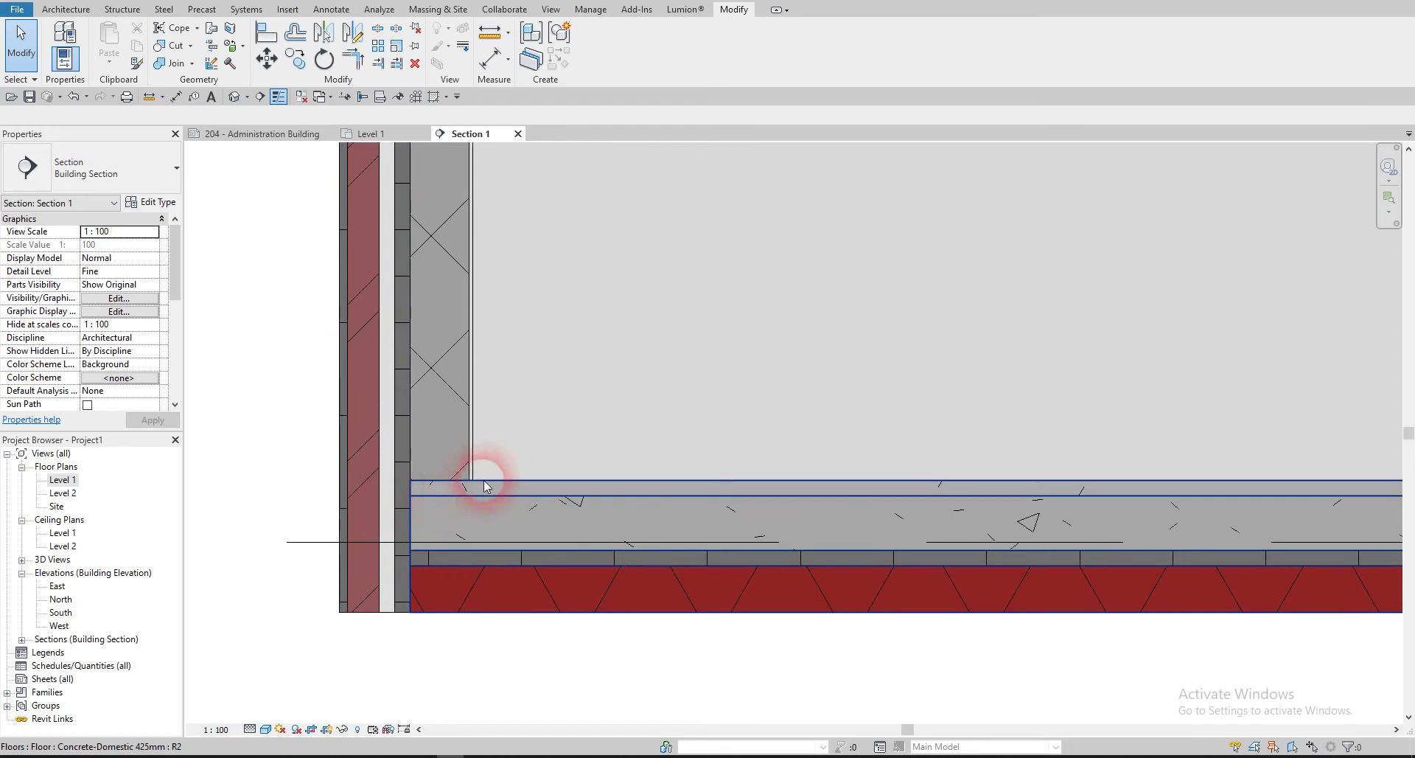
click(512, 500)
key(Escape)
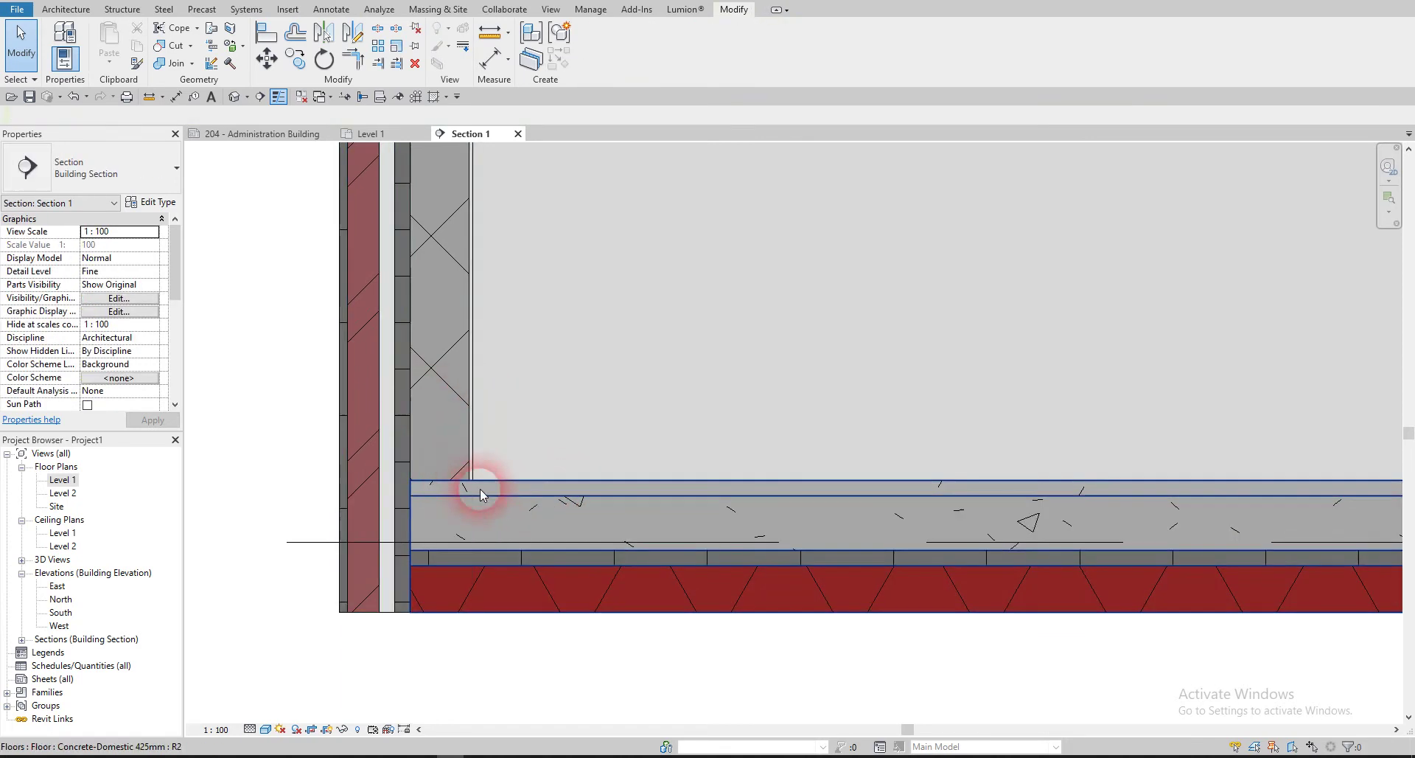
scroll(506, 490, down, 3)
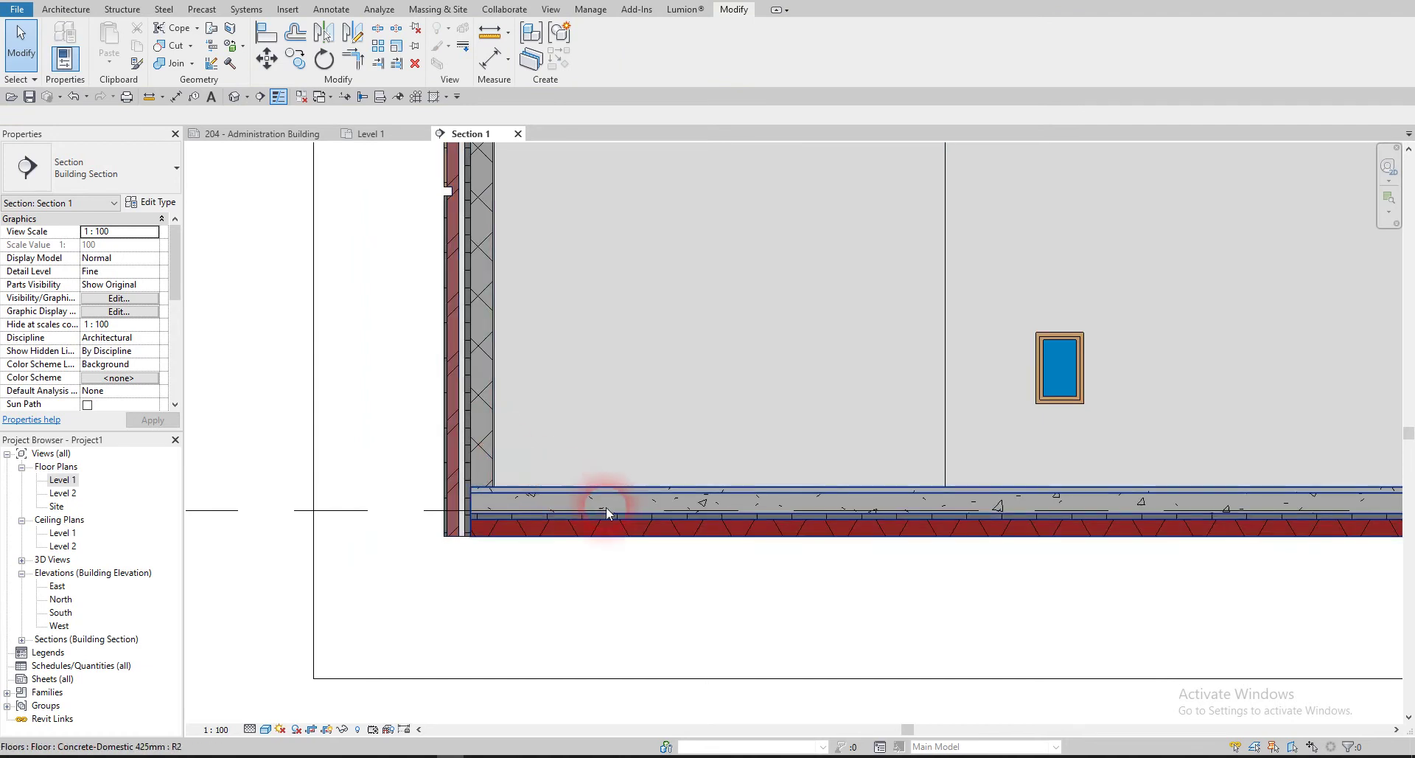
scroll(642, 508, down, 4)
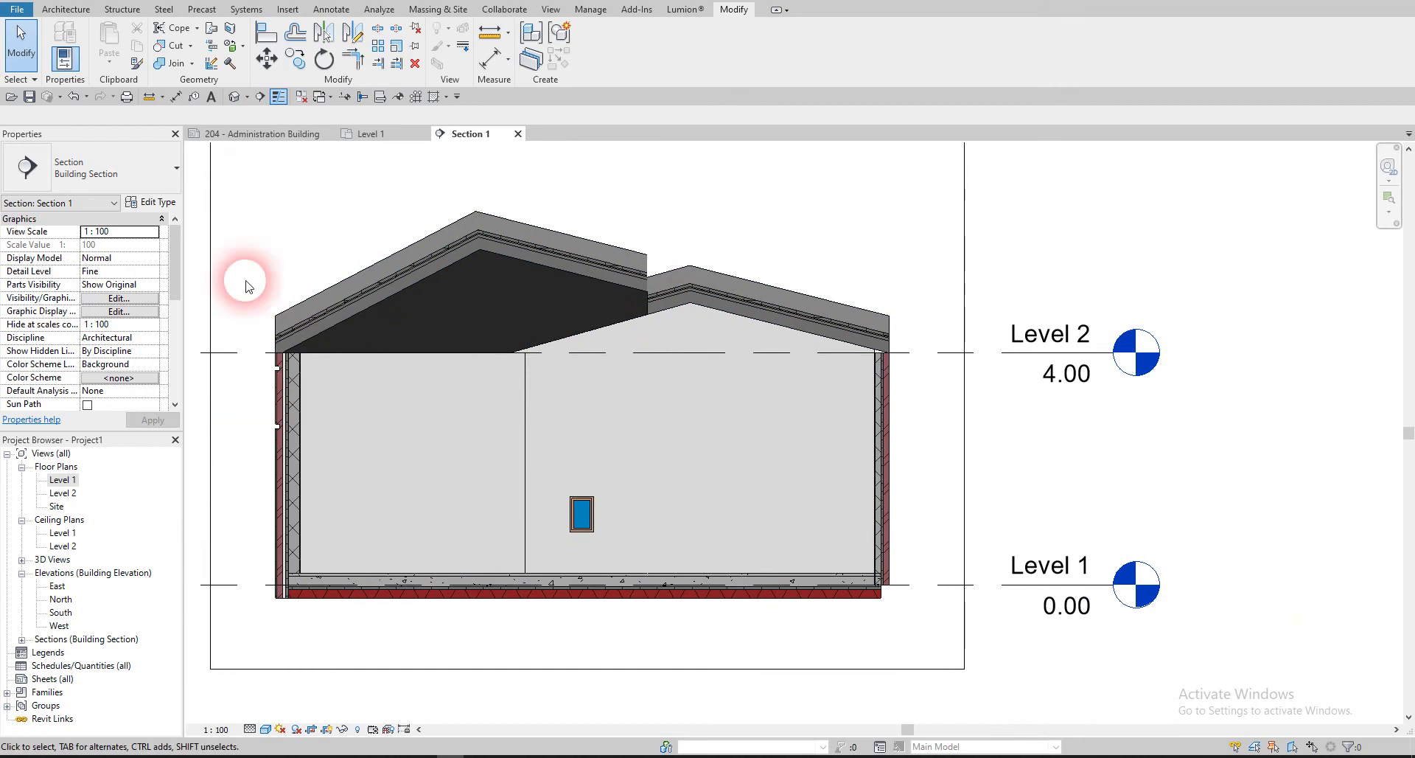
- On the Level 1 plan, shift the section line's southern segment west into line with the northern one, and reopen the section view
click(372, 134)
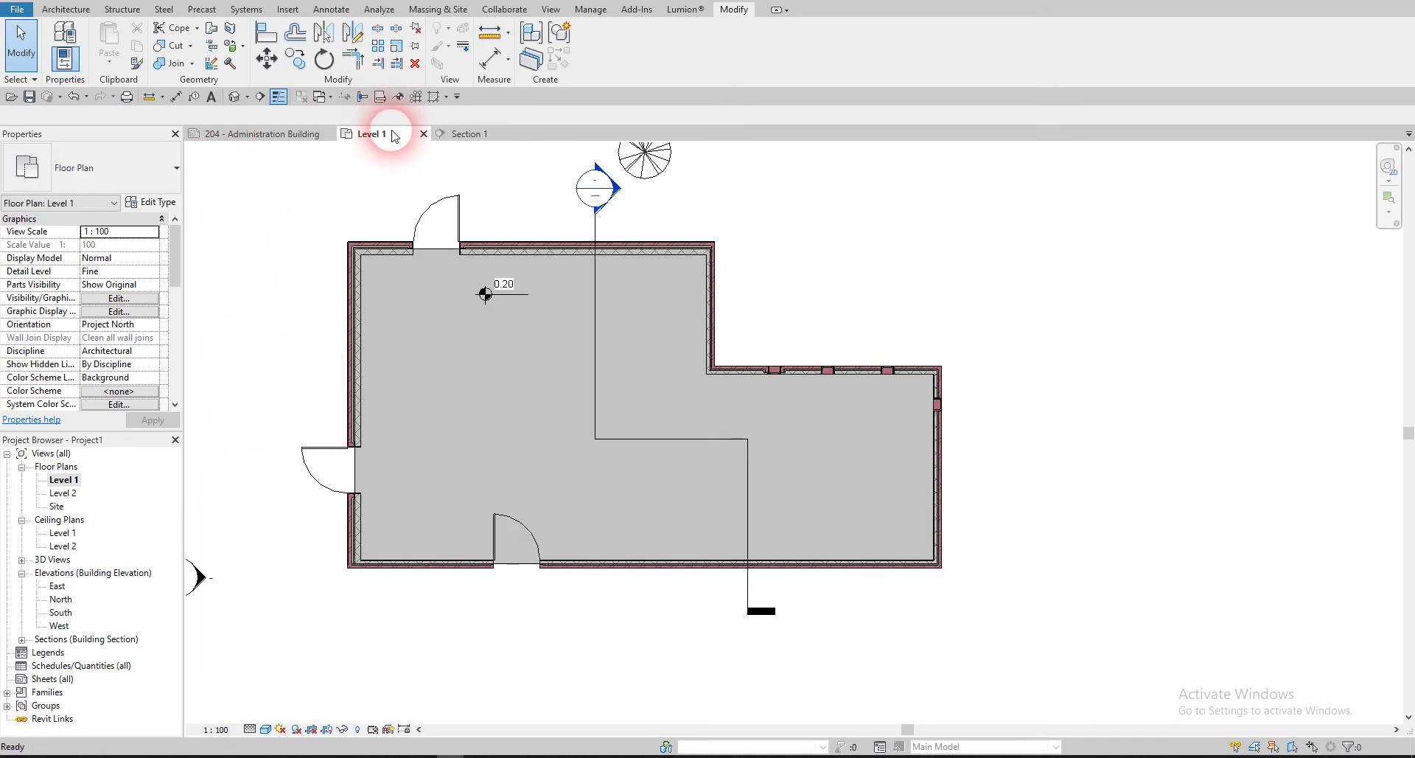
click(743, 487)
key(Escape)
click(747, 516)
drag(748, 519, 595, 523)
double_click(606, 197)
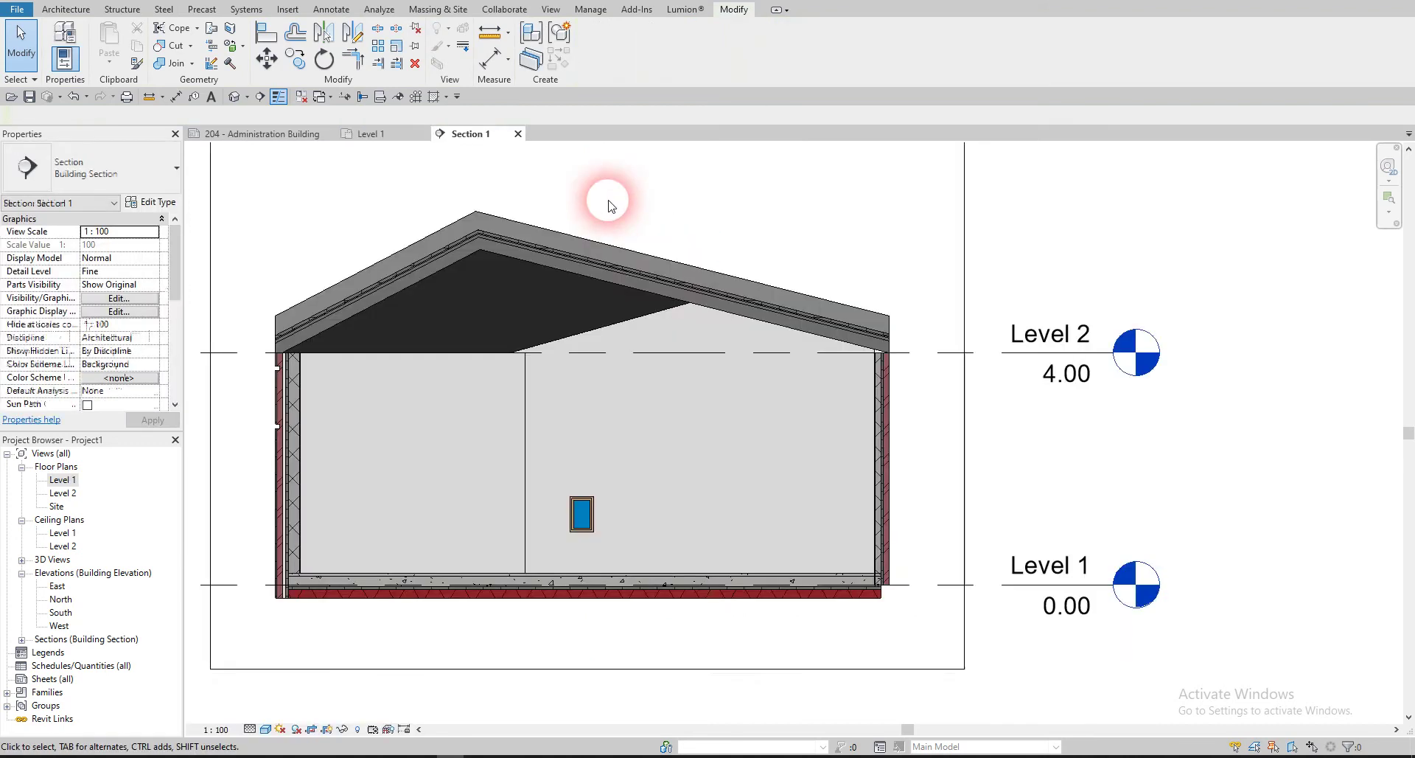
- Attach the top of the south exterior wall to the underside of the roof in the section view
click(881, 366)
scroll(882, 365, up, 3)
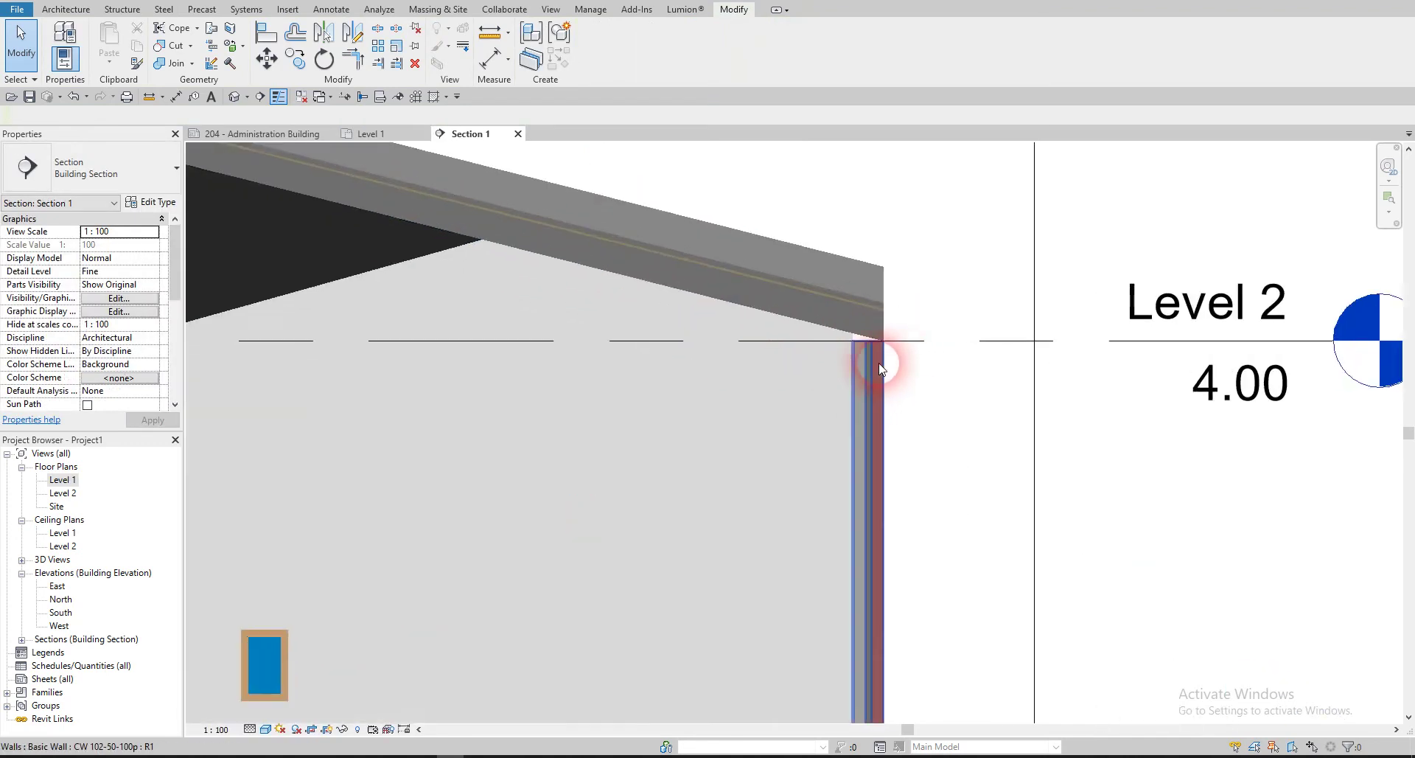
click(690, 43)
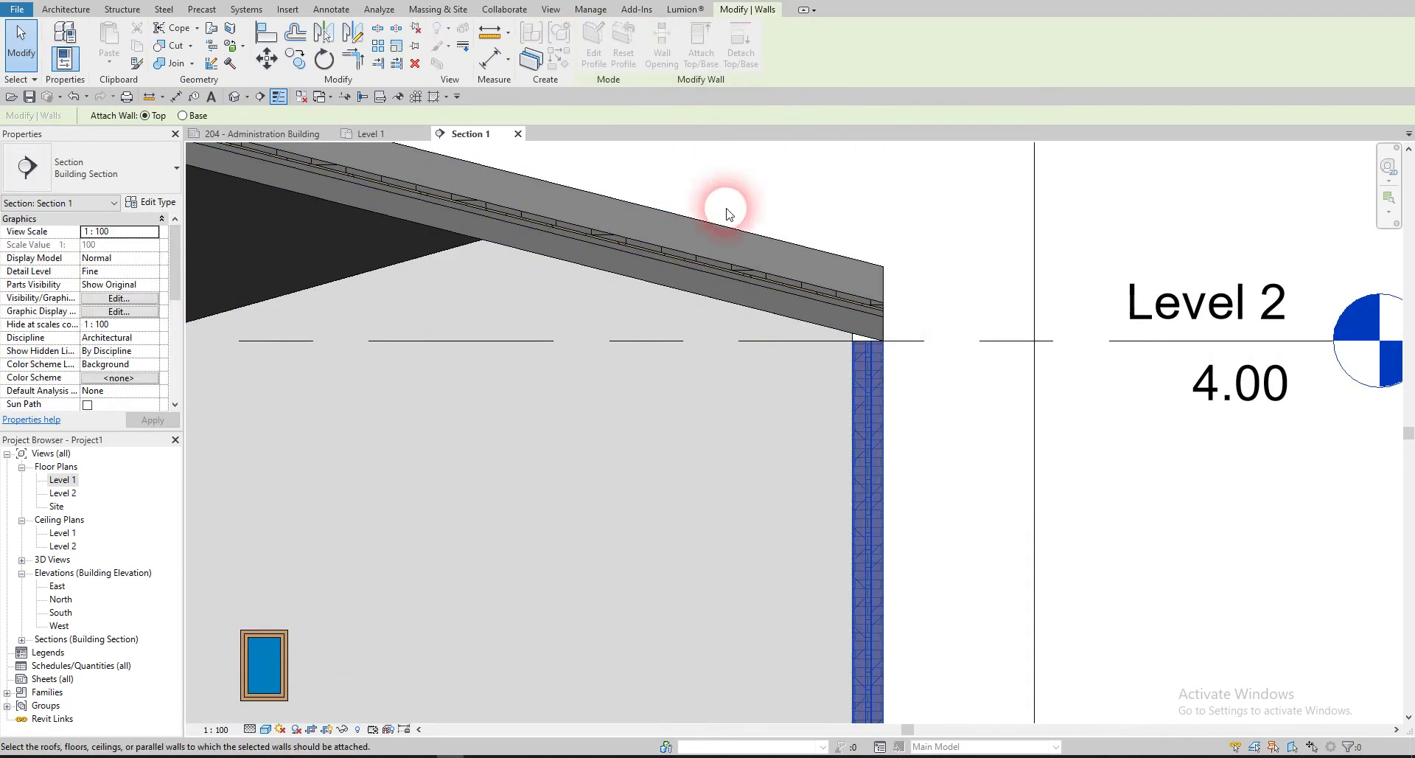
click(725, 232)
scroll(600, 352, down, 4)
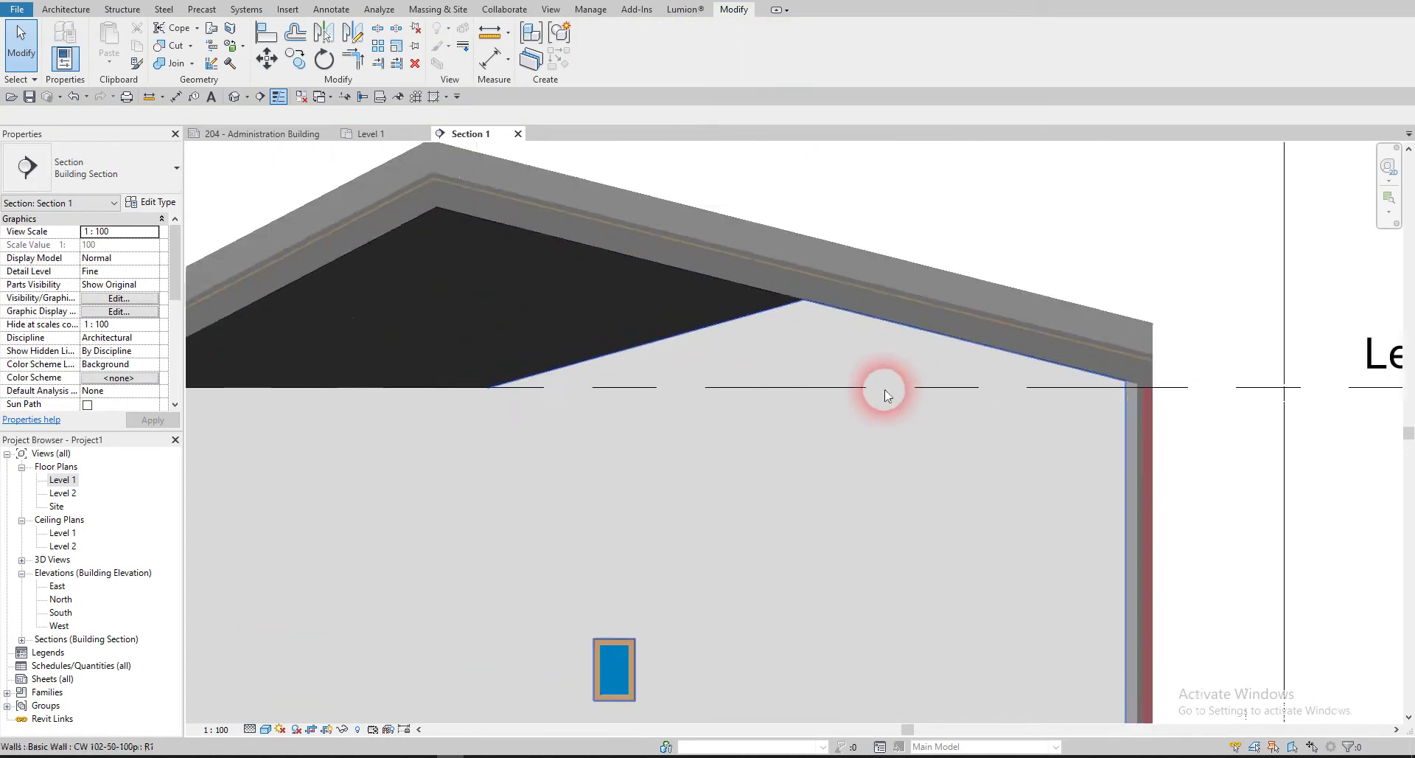
- Examine the junction of the north wall and roof in section, the Level 1 wall layout, and the building's exterior in 3D
scroll(347, 387, up, 4)
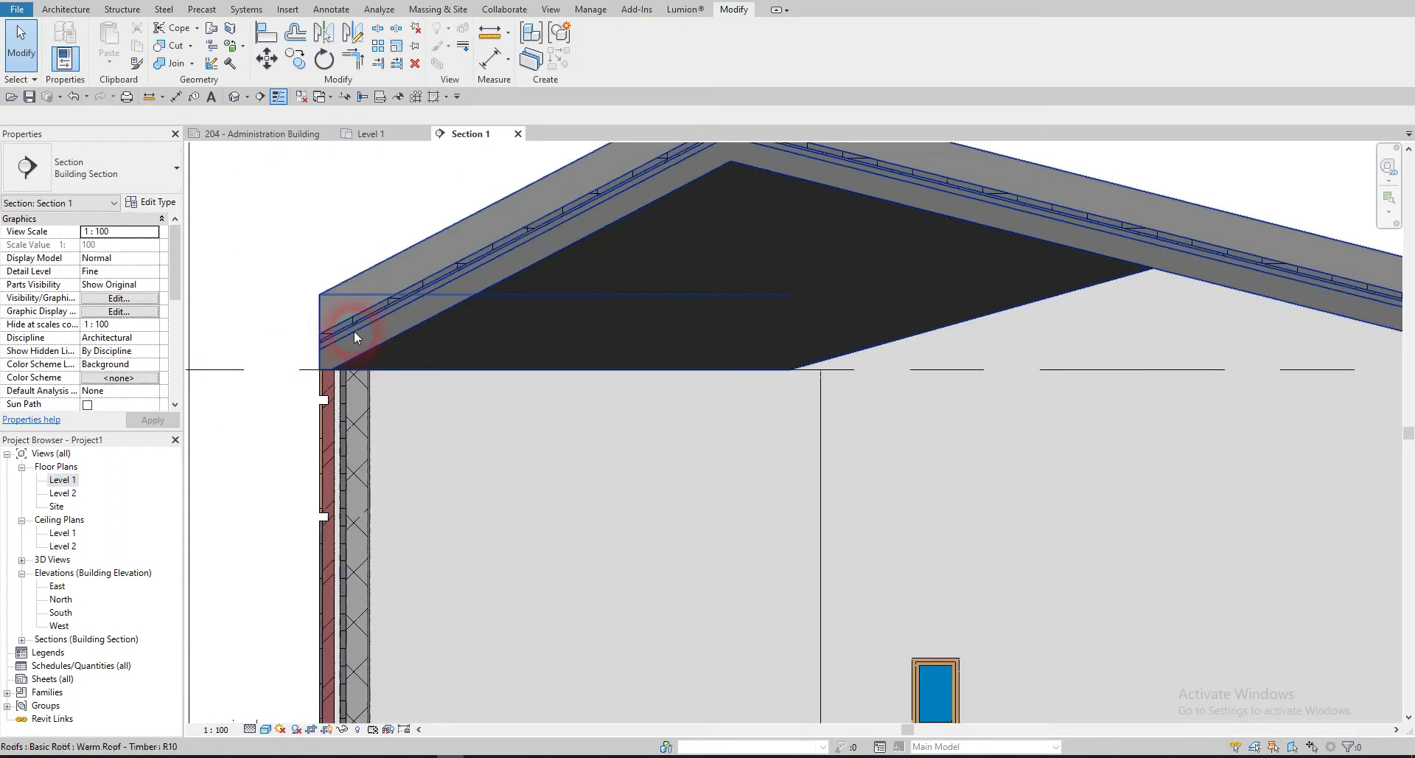
scroll(354, 331, up, 3)
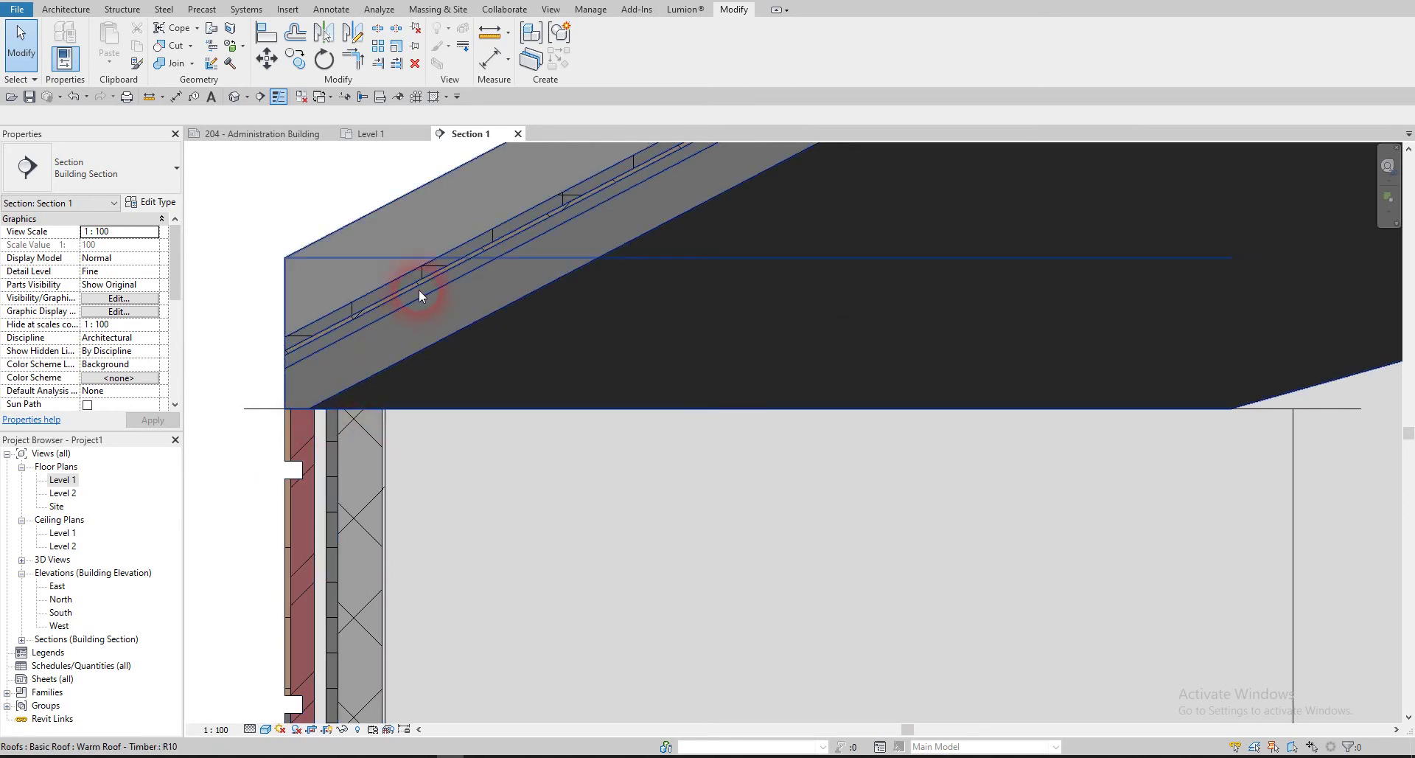
scroll(378, 374, down, 5)
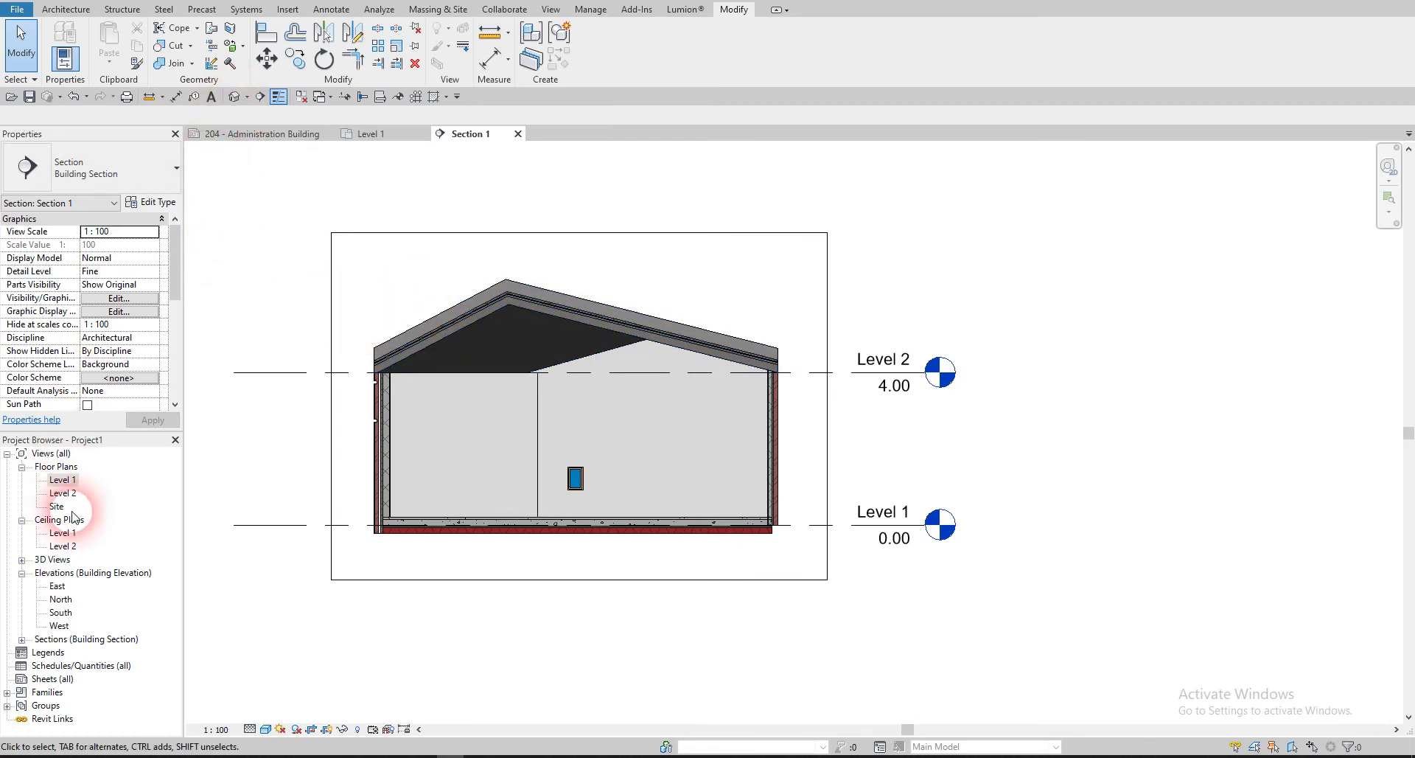
double_click(64, 480)
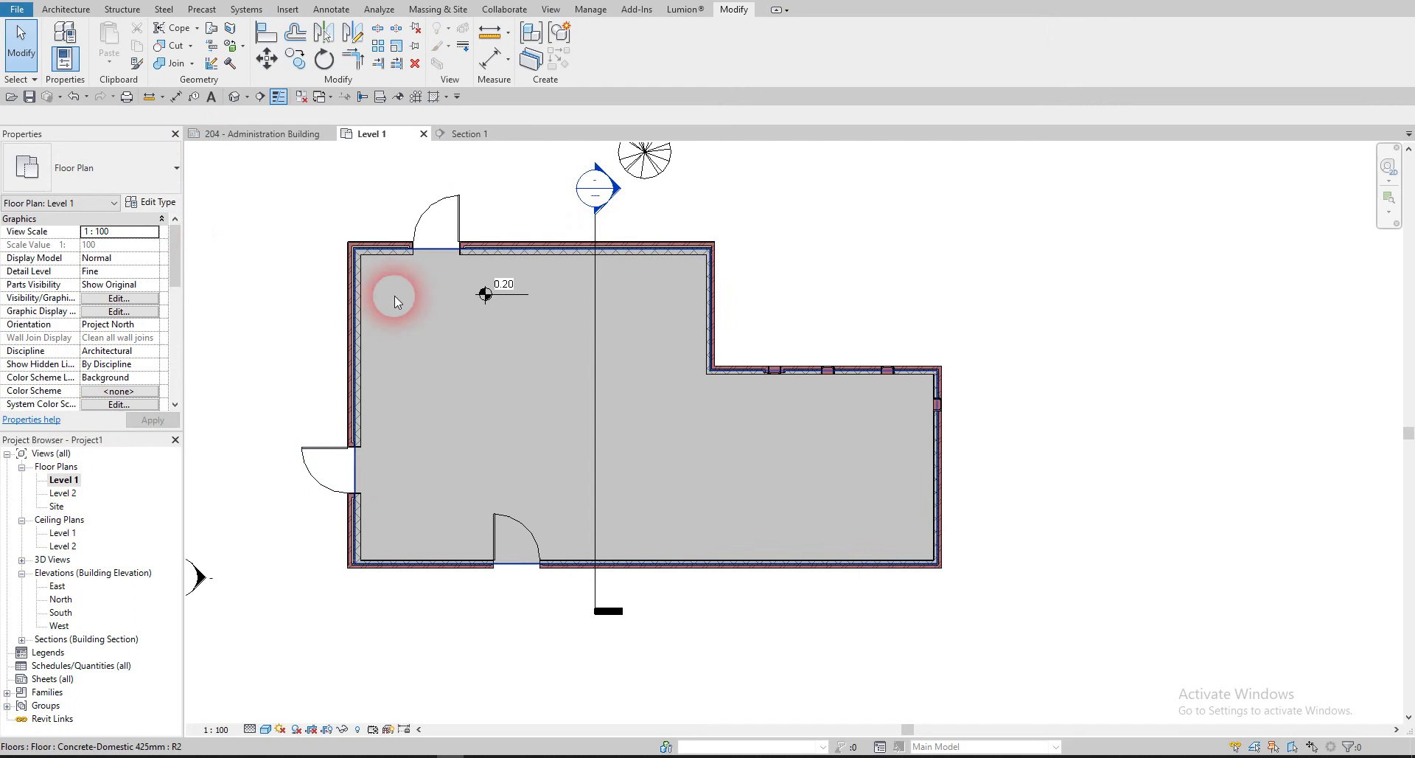
scroll(772, 366, up, 3)
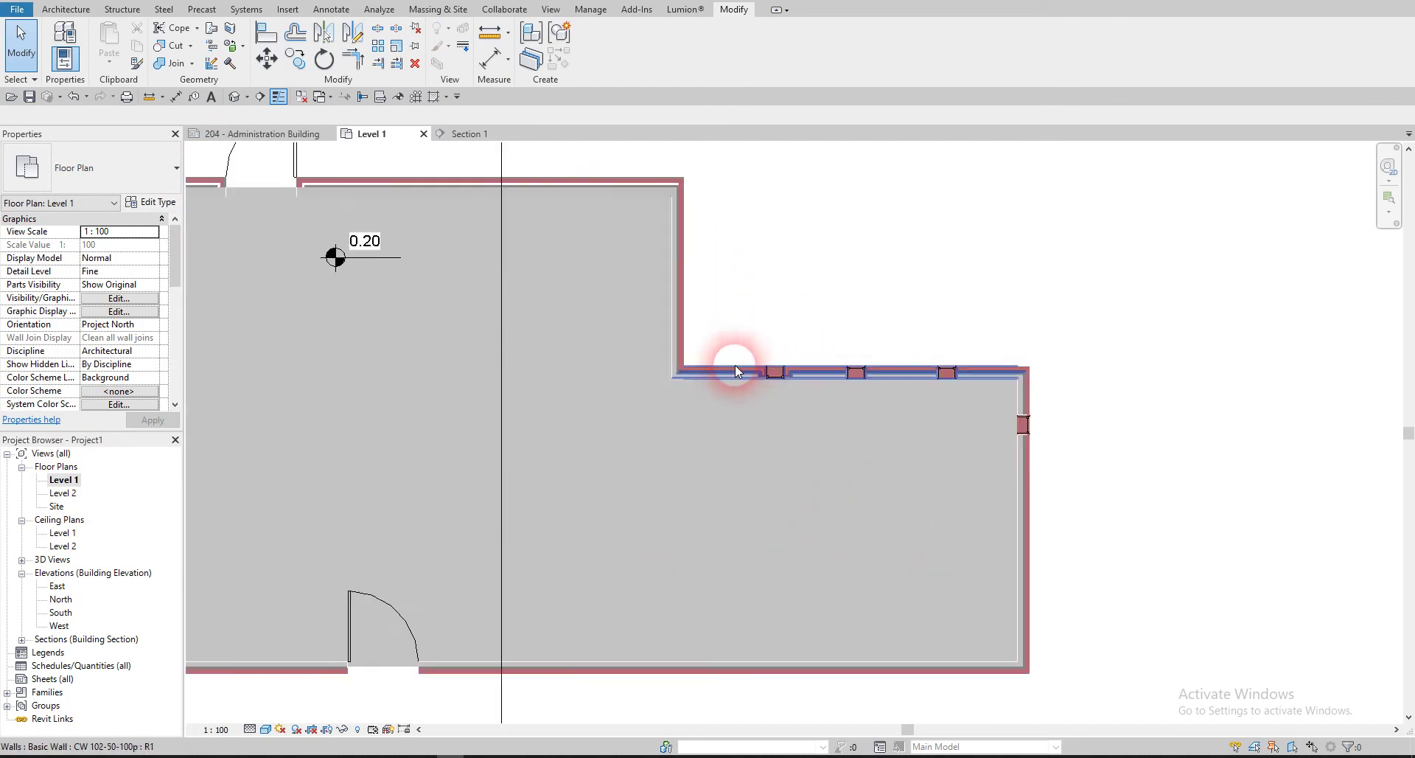
click(294, 214)
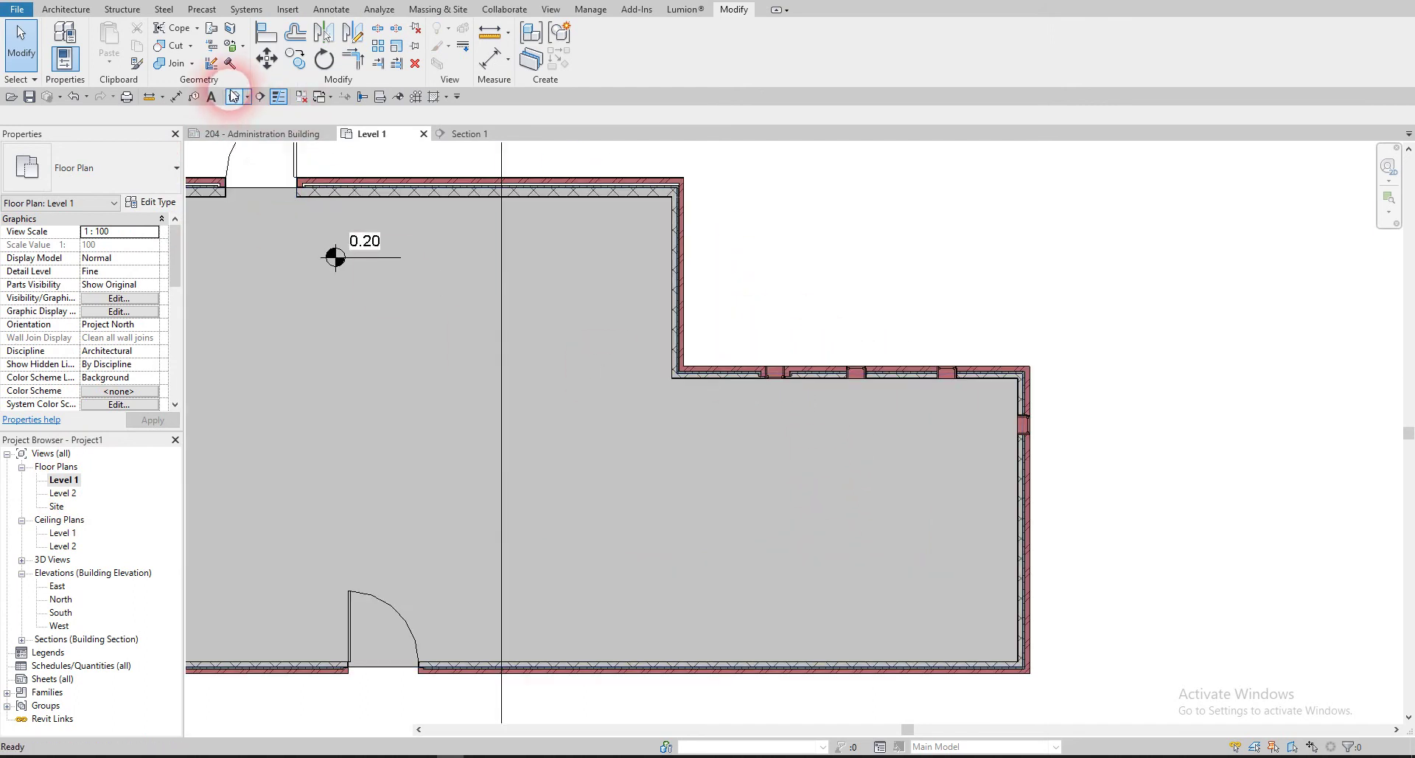
click(233, 96)
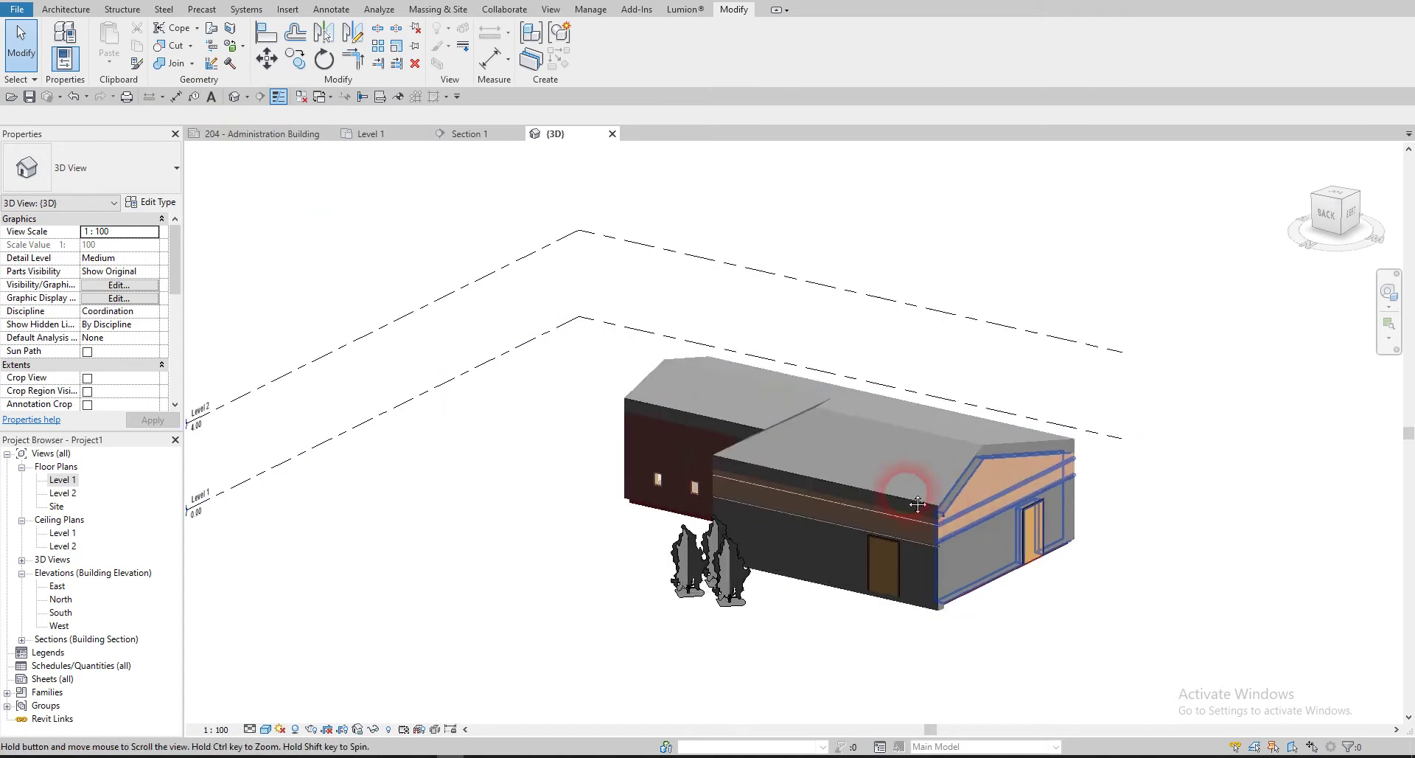
shift+middle_drag(916, 504, 279, 560)
- On the Level 1 plan, place an aligned dimension above the east wing's north wall, picking Entire Walls with wall centerlines as reference
double_click(63, 479)
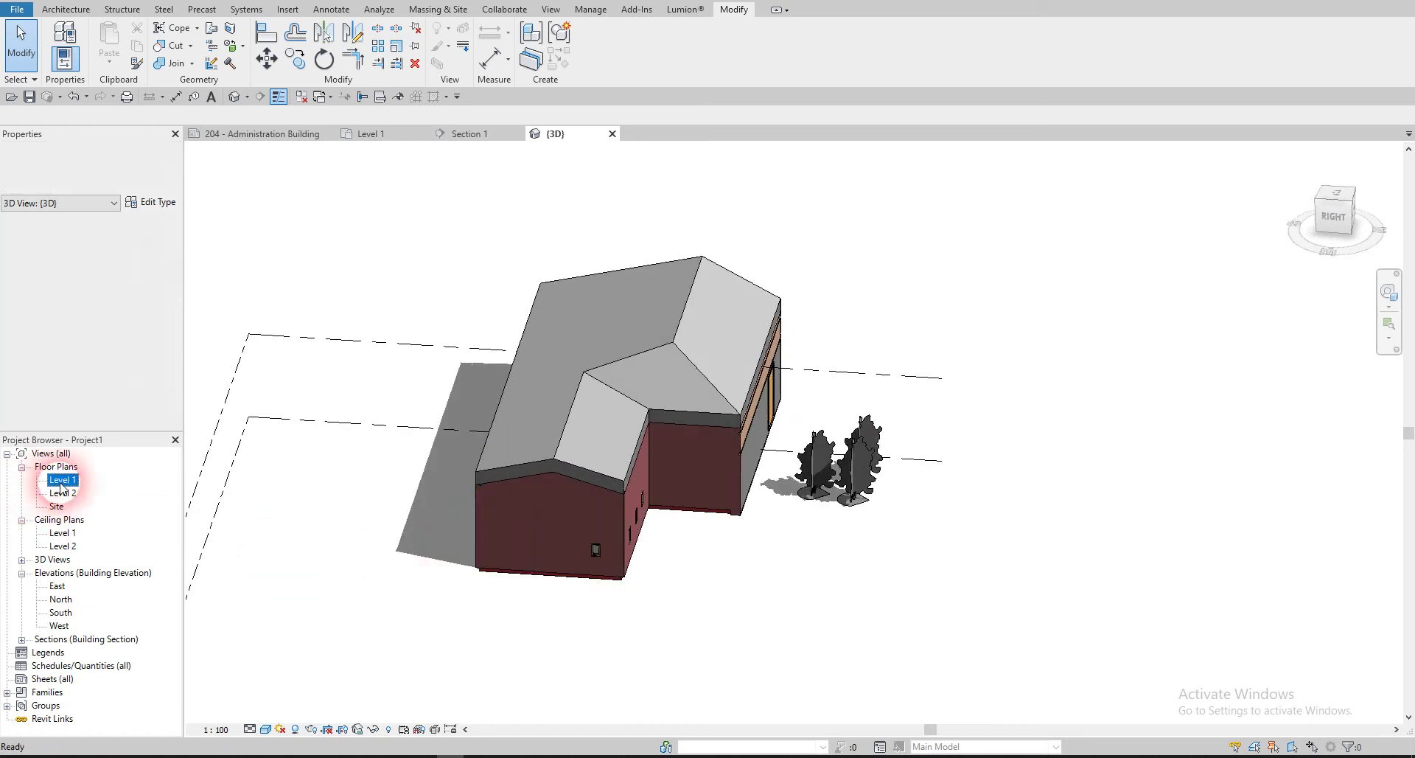
scroll(417, 431, down, 2)
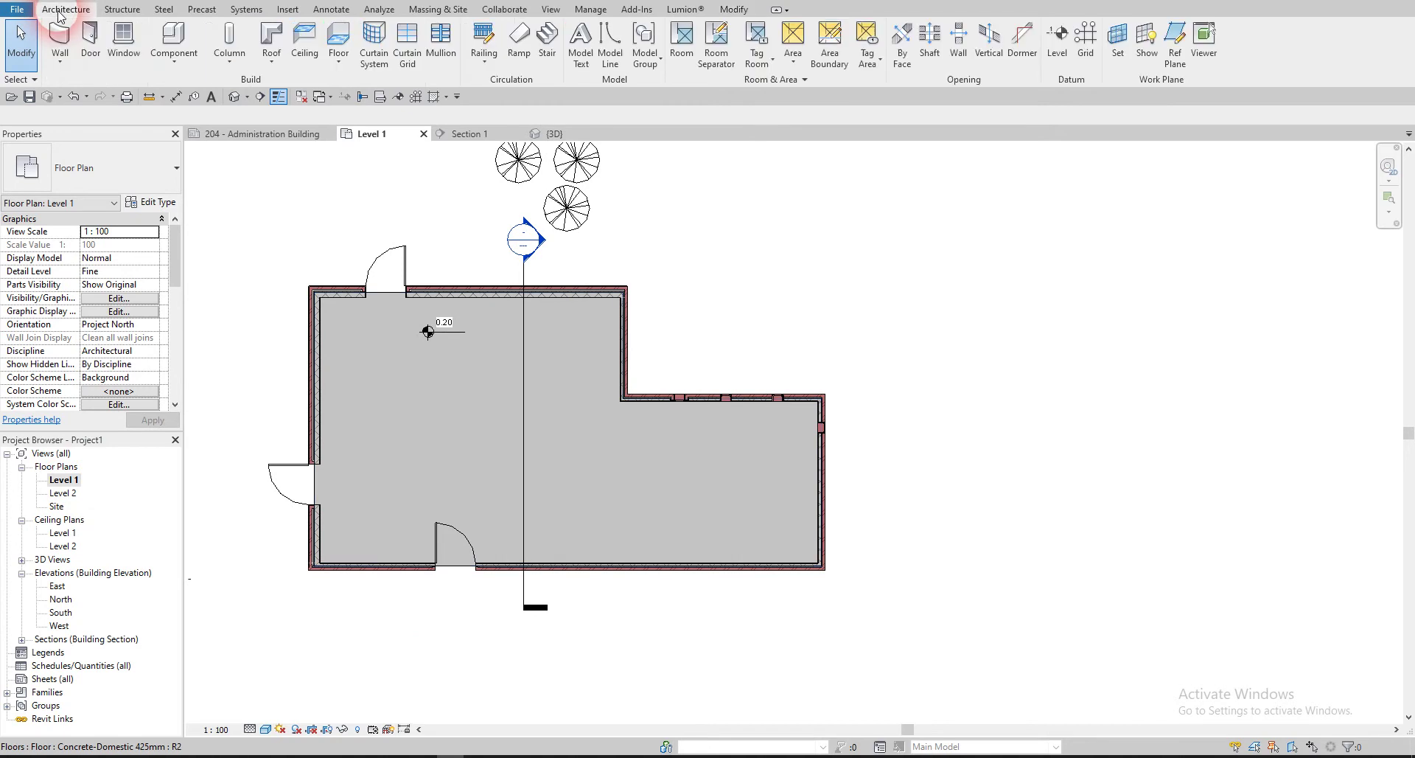
click(325, 221)
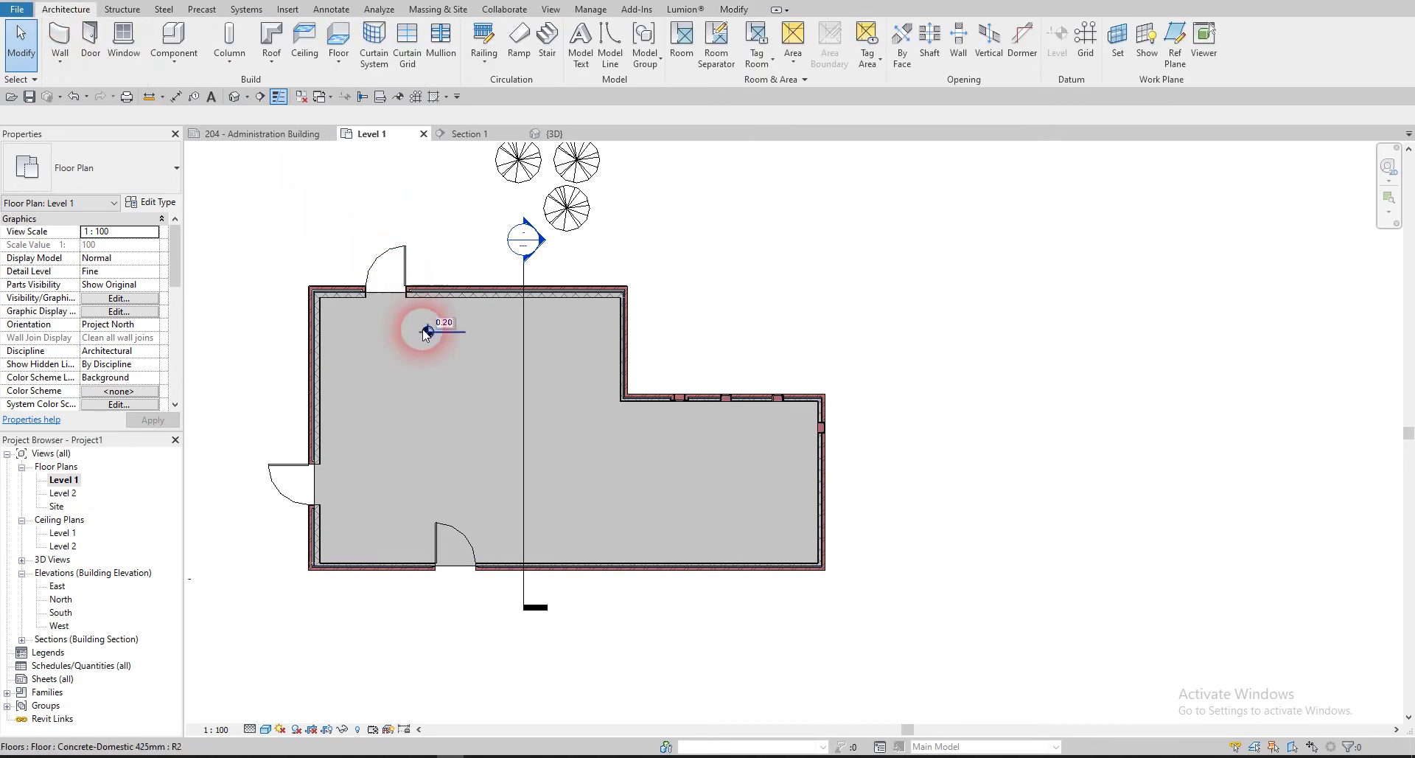
key(d)
key(i)
scroll(796, 417, up, 3)
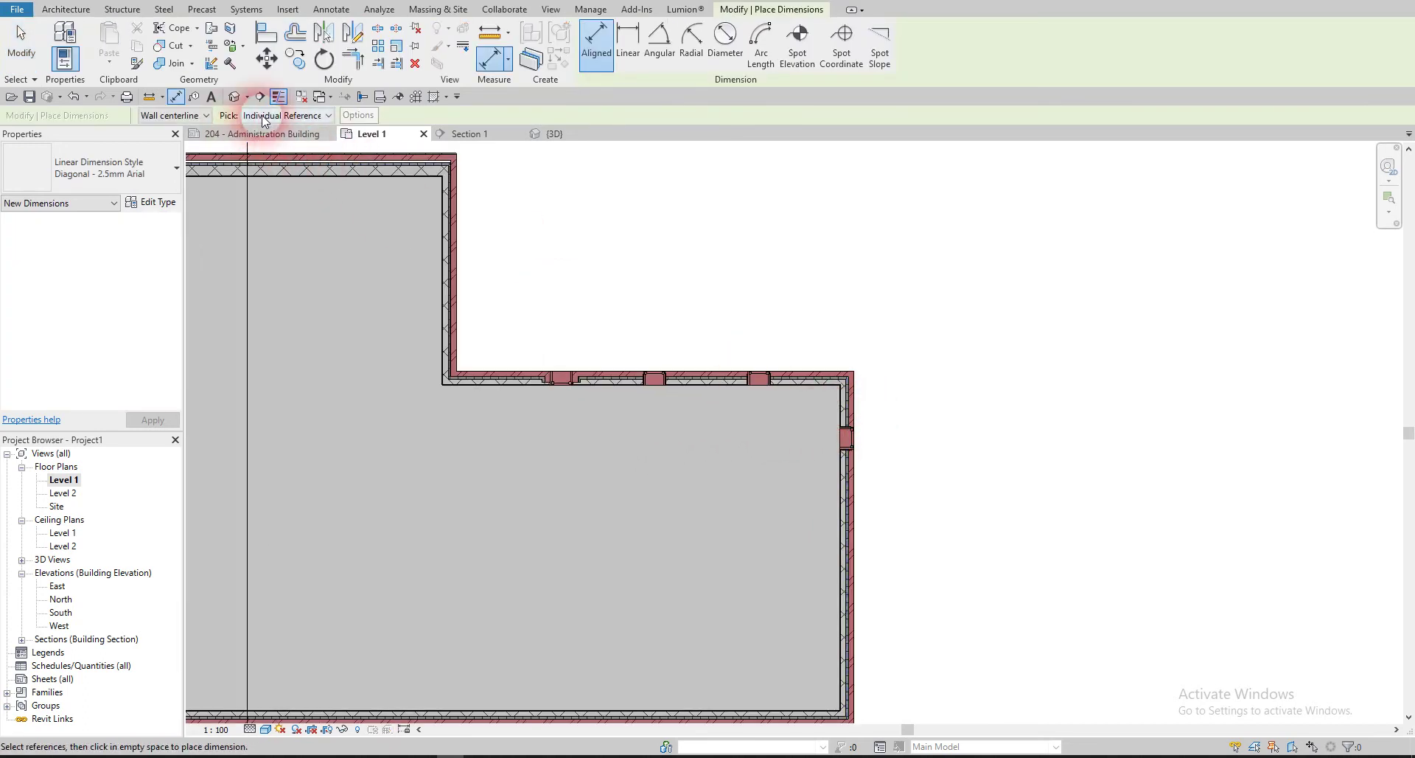
mouse_move(630, 368)
middle_down()
mouse_move(673, 411)
mouse_move(711, 411)
middle_up()
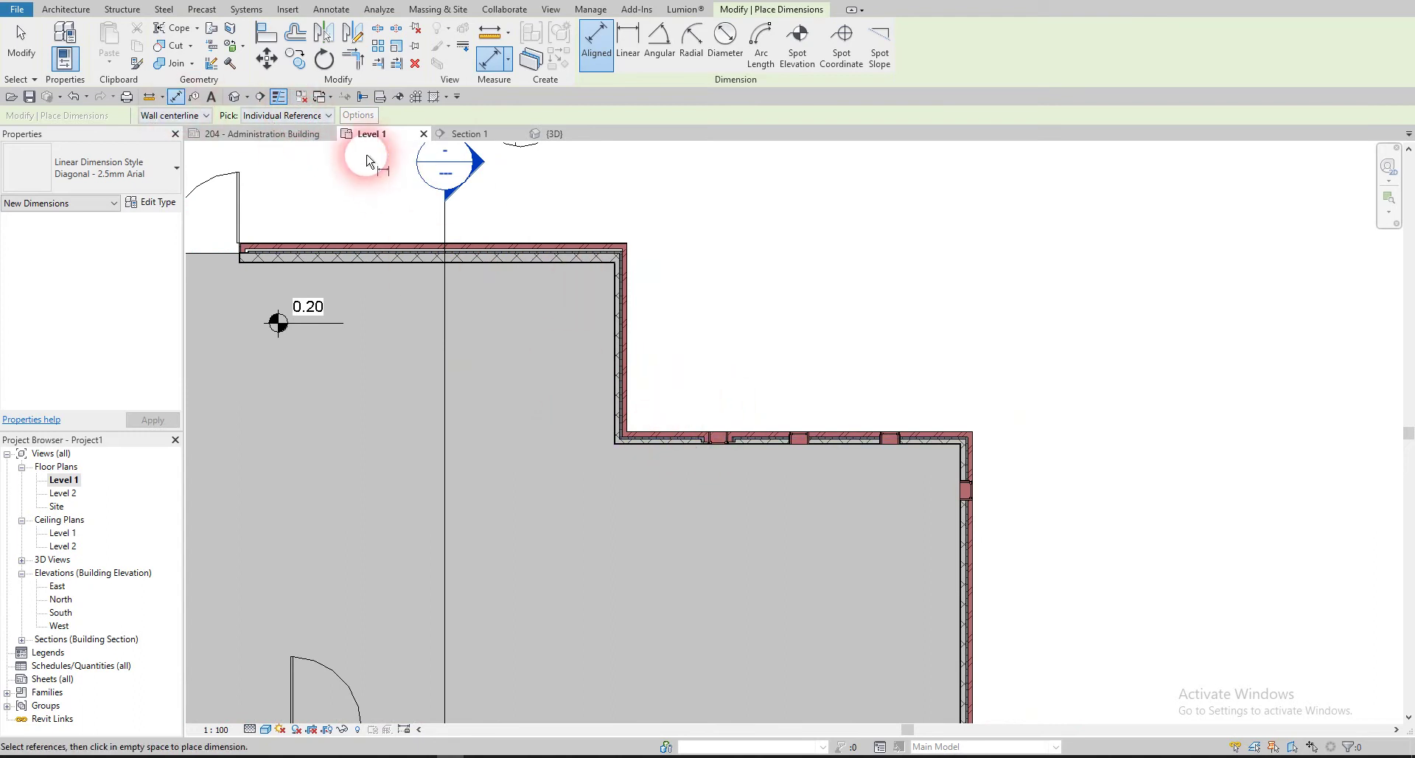
click(276, 142)
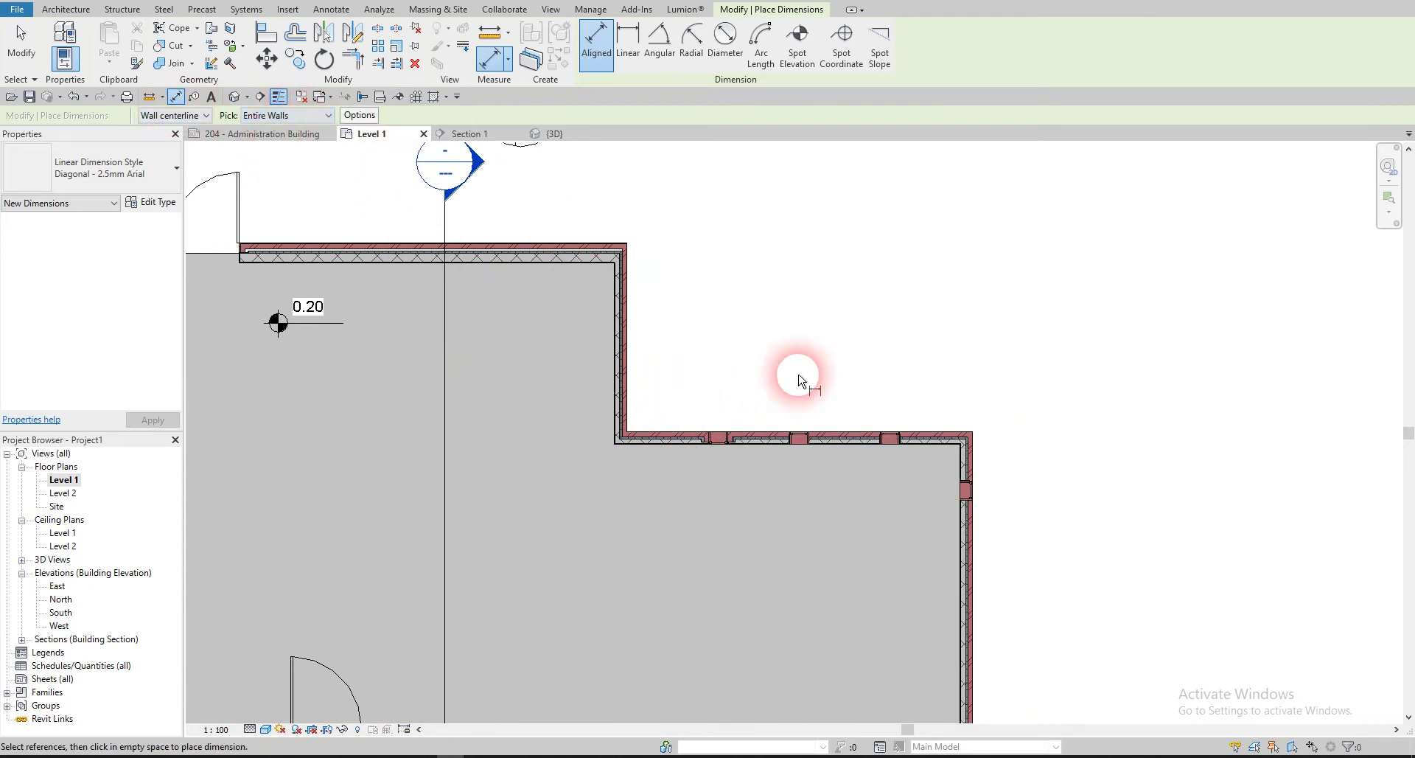
click(769, 436)
scroll(776, 404, up, 2)
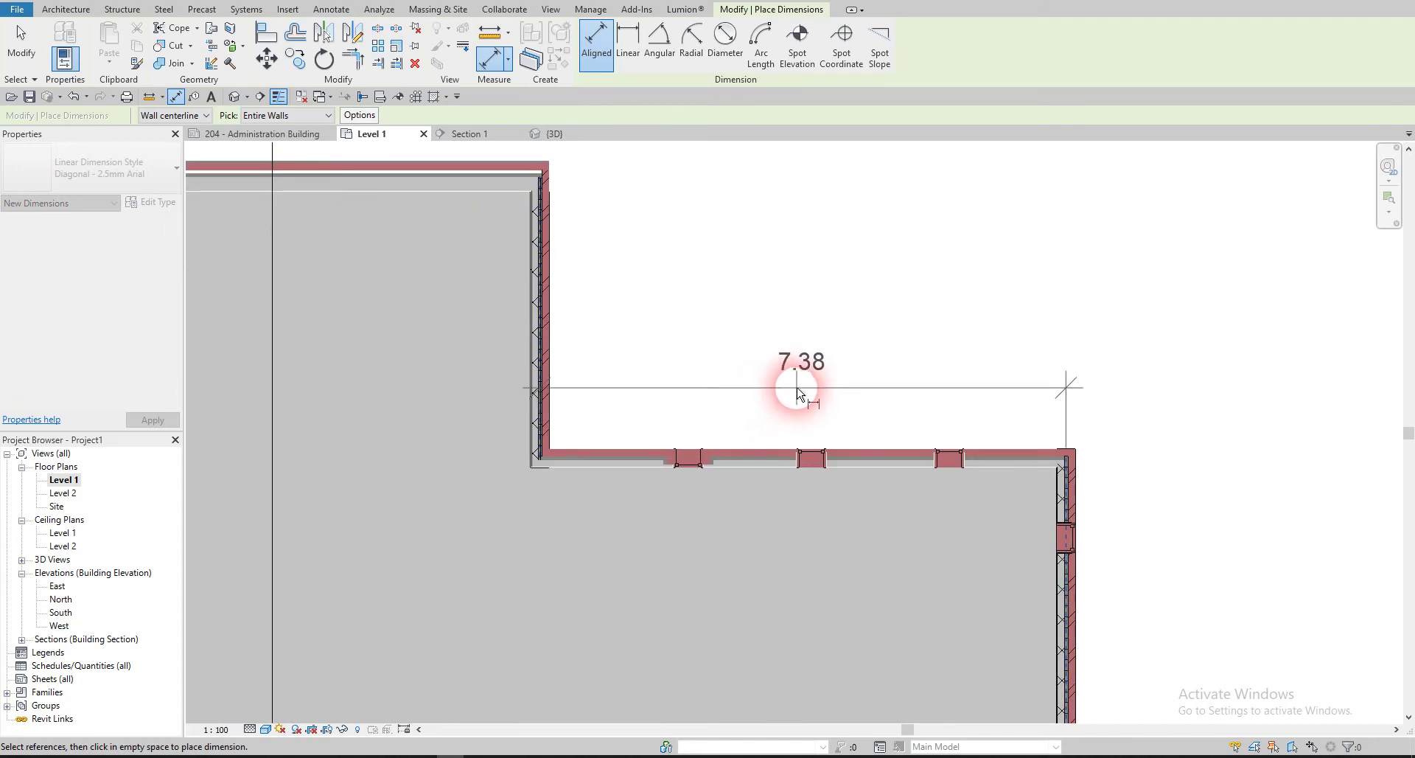
click(793, 342)
- Add a second Entire Walls dimension to the wing's north wall, measured to wall faces, below the centerline dimension
click(580, 380)
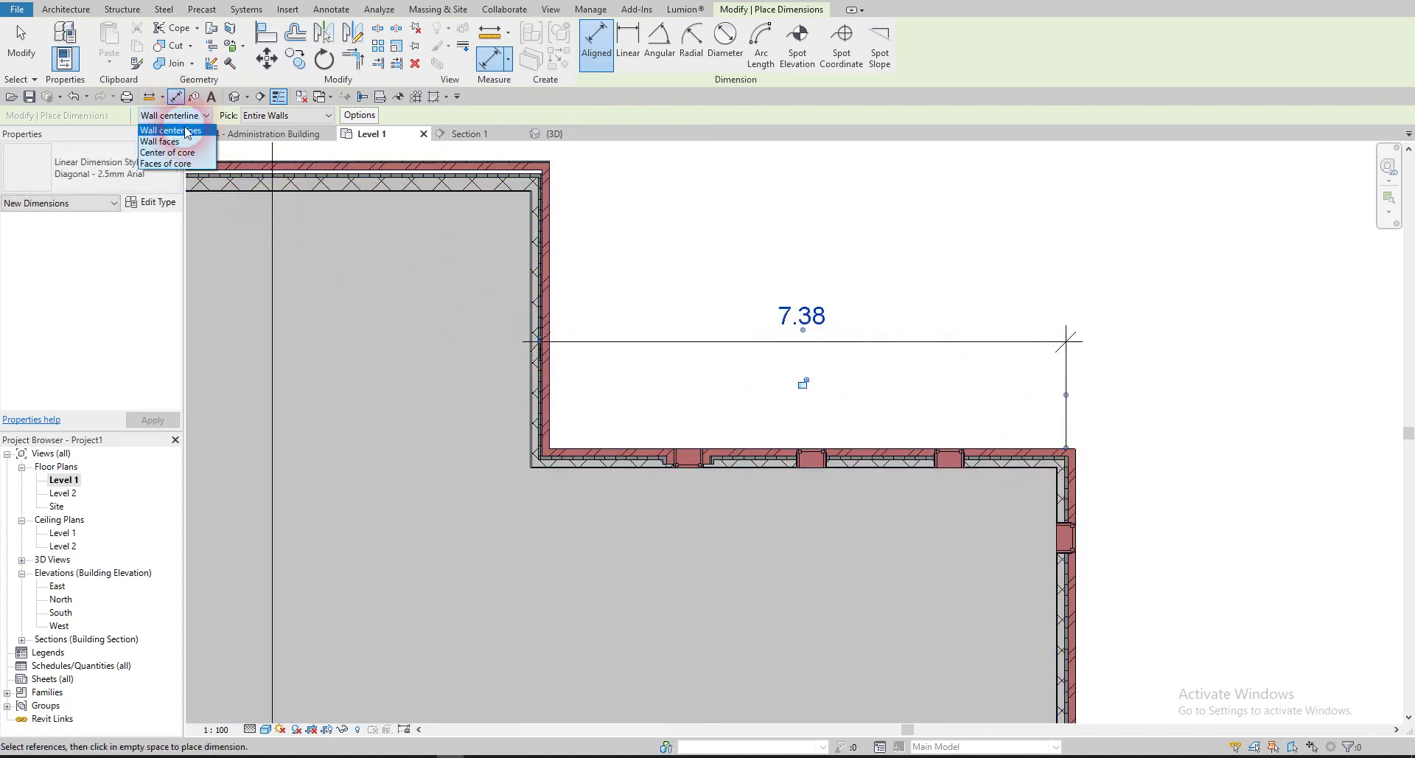
click(836, 444)
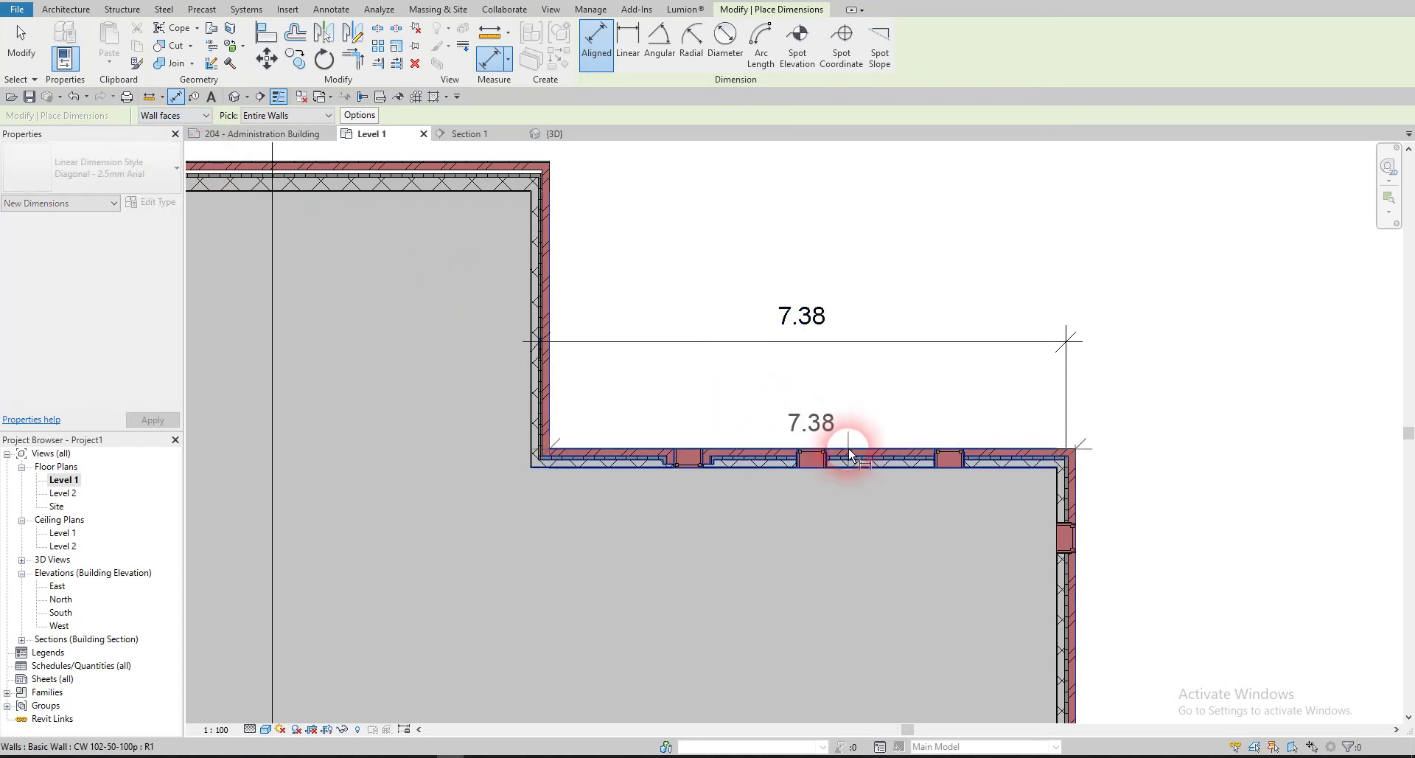
click(841, 384)
click(574, 405)
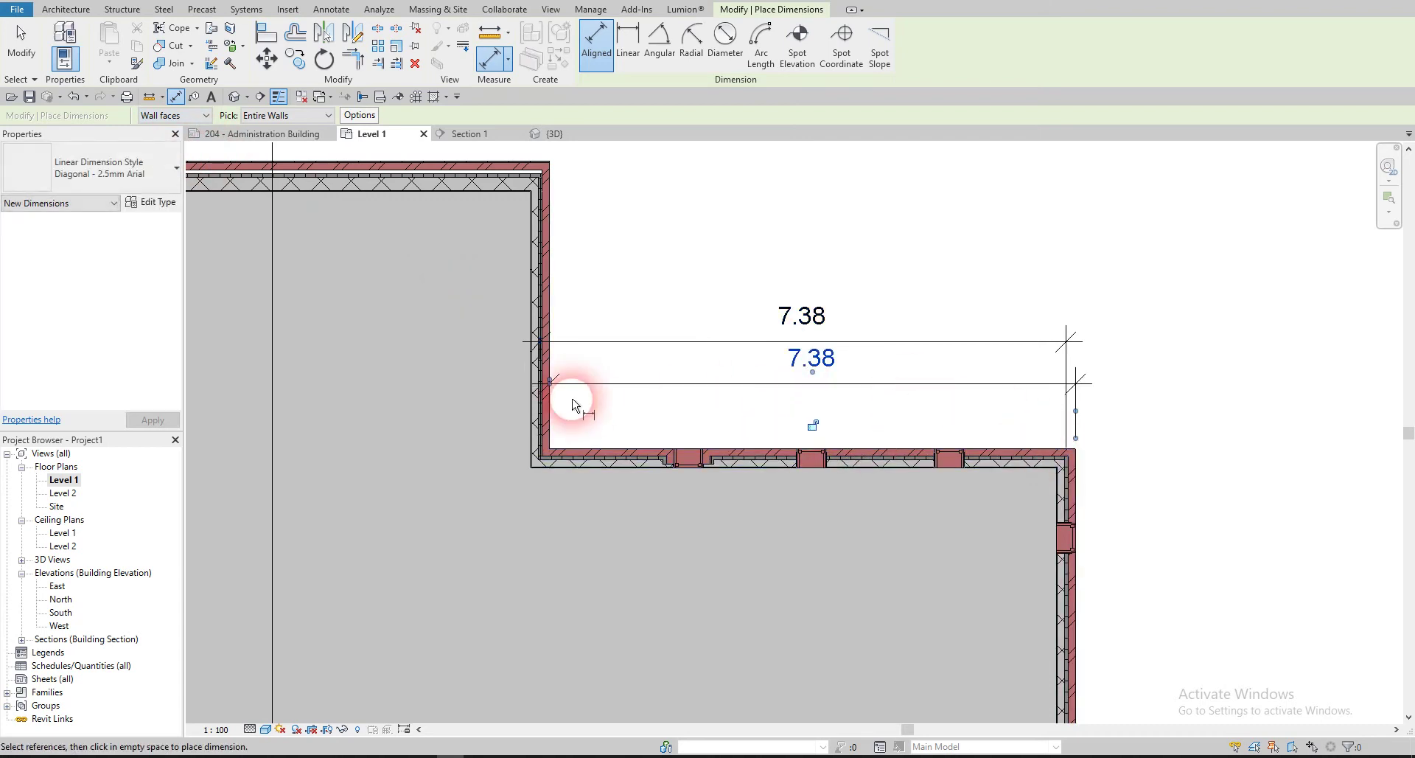
- Set automatic dimensioning to include opening centers and place a dimension string closest to the wing's north wall
click(367, 120)
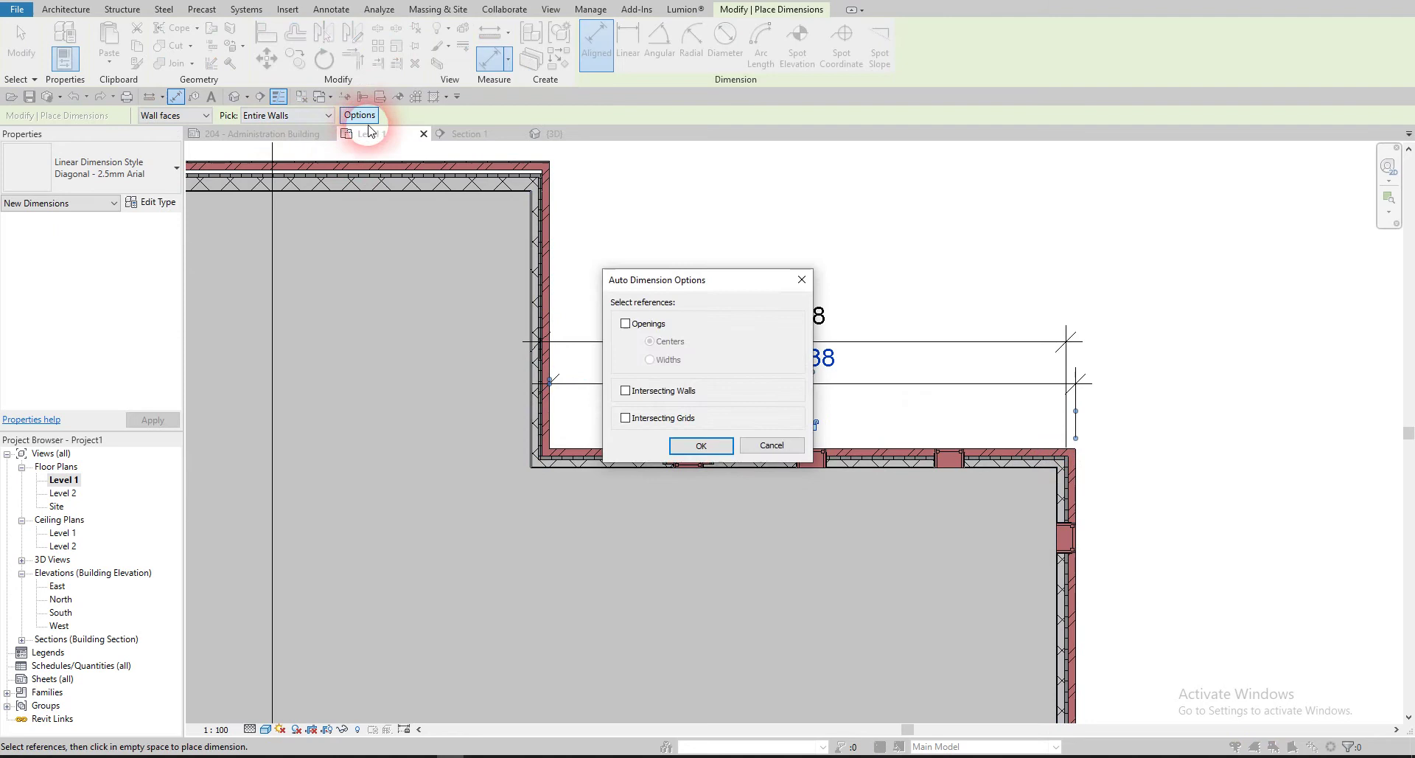
click(690, 443)
click(782, 443)
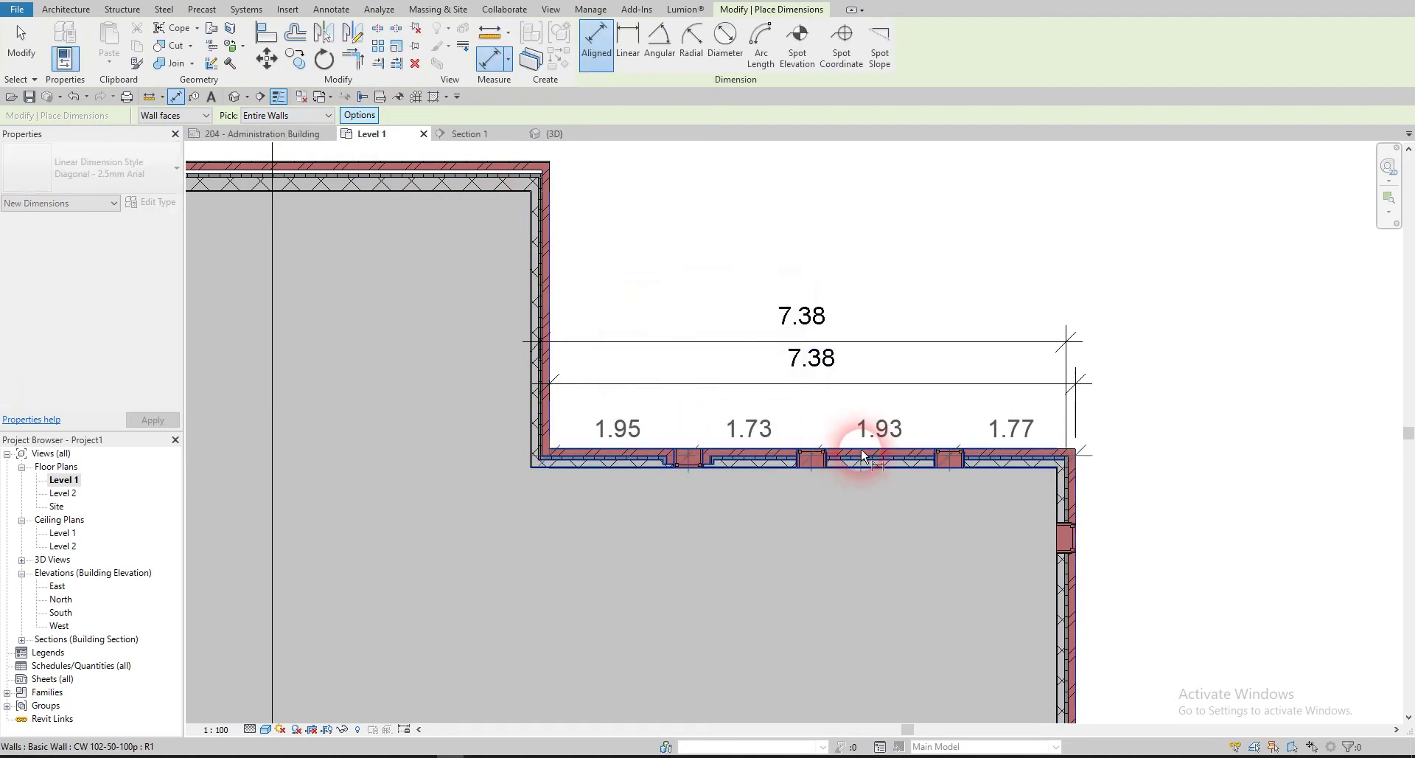
click(872, 432)
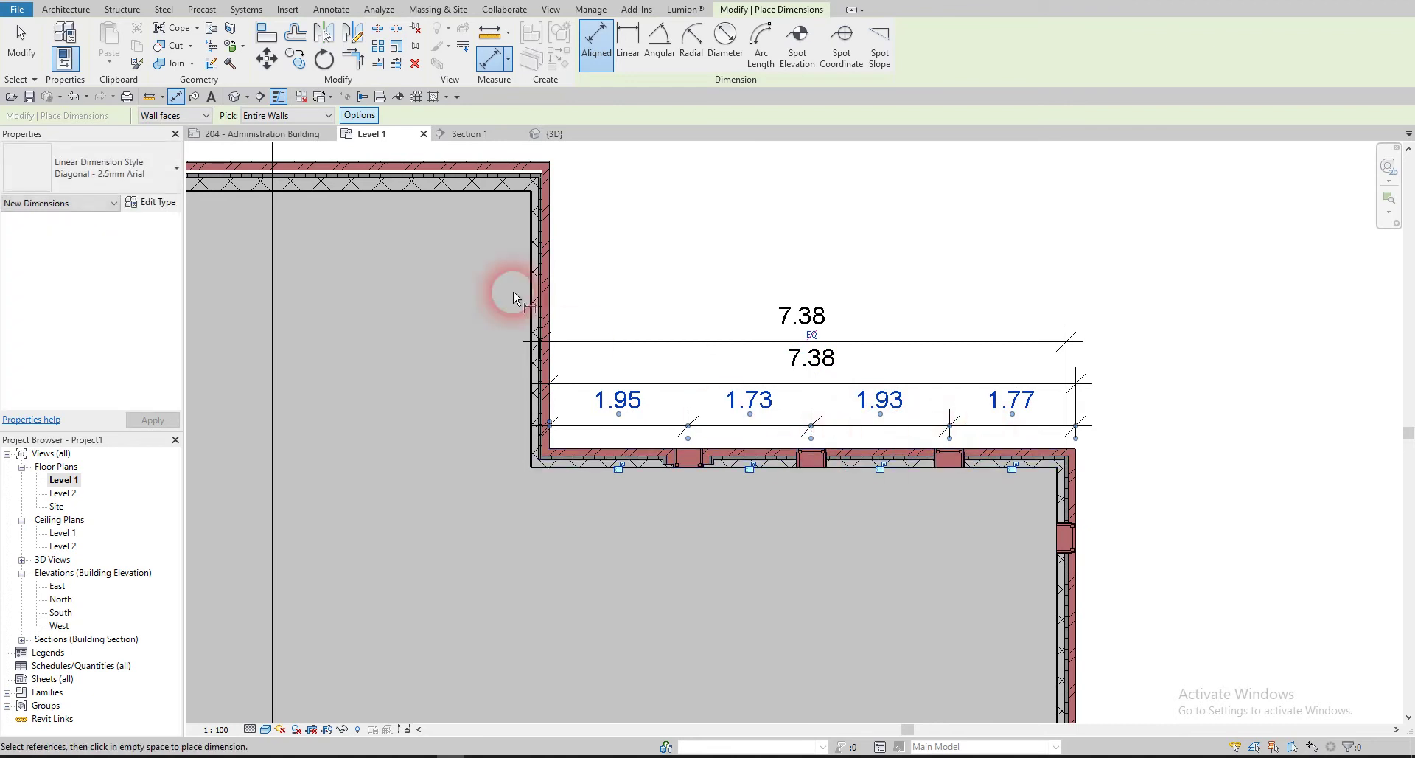
- Switch the automatic opening references to Widths and place another dimension string above the existing ones on the wing's north wall
click(361, 116)
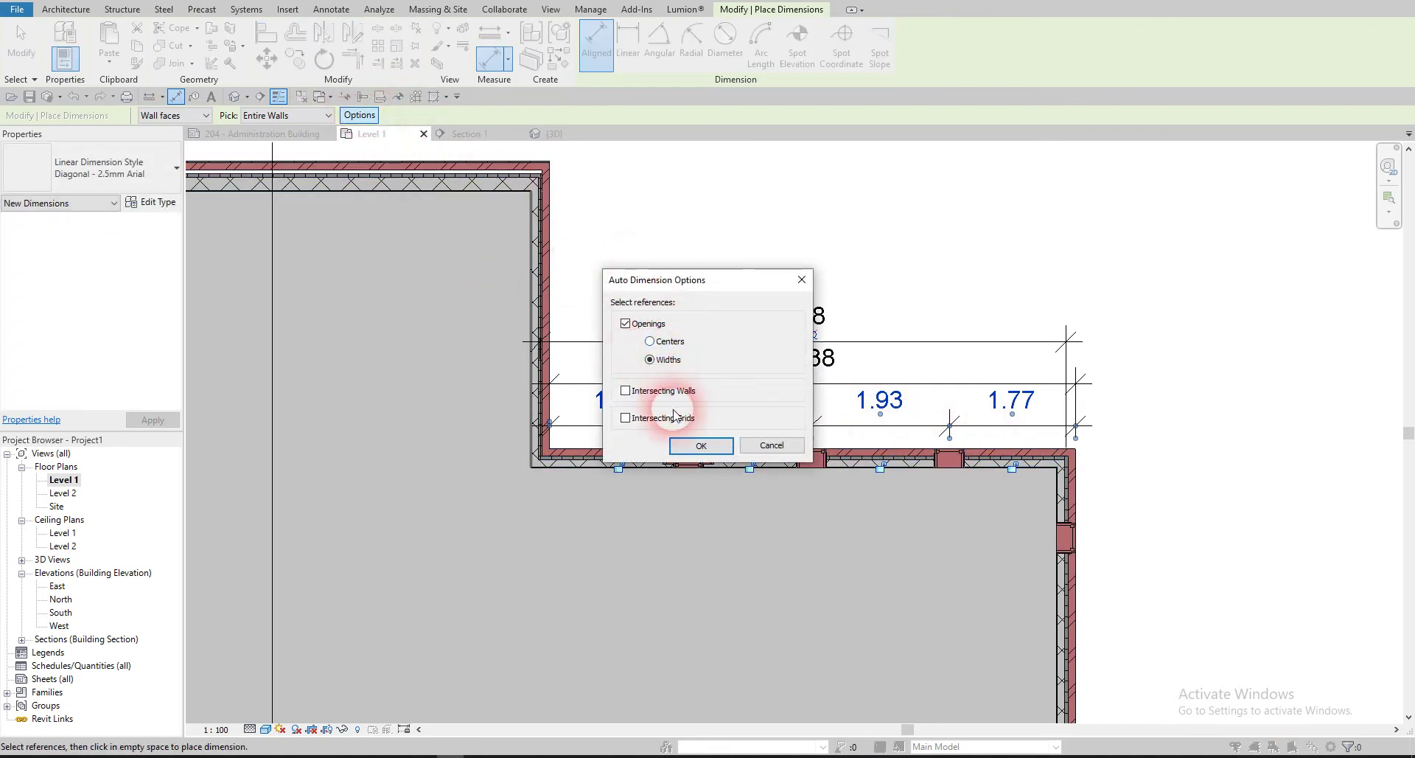
click(698, 446)
click(840, 470)
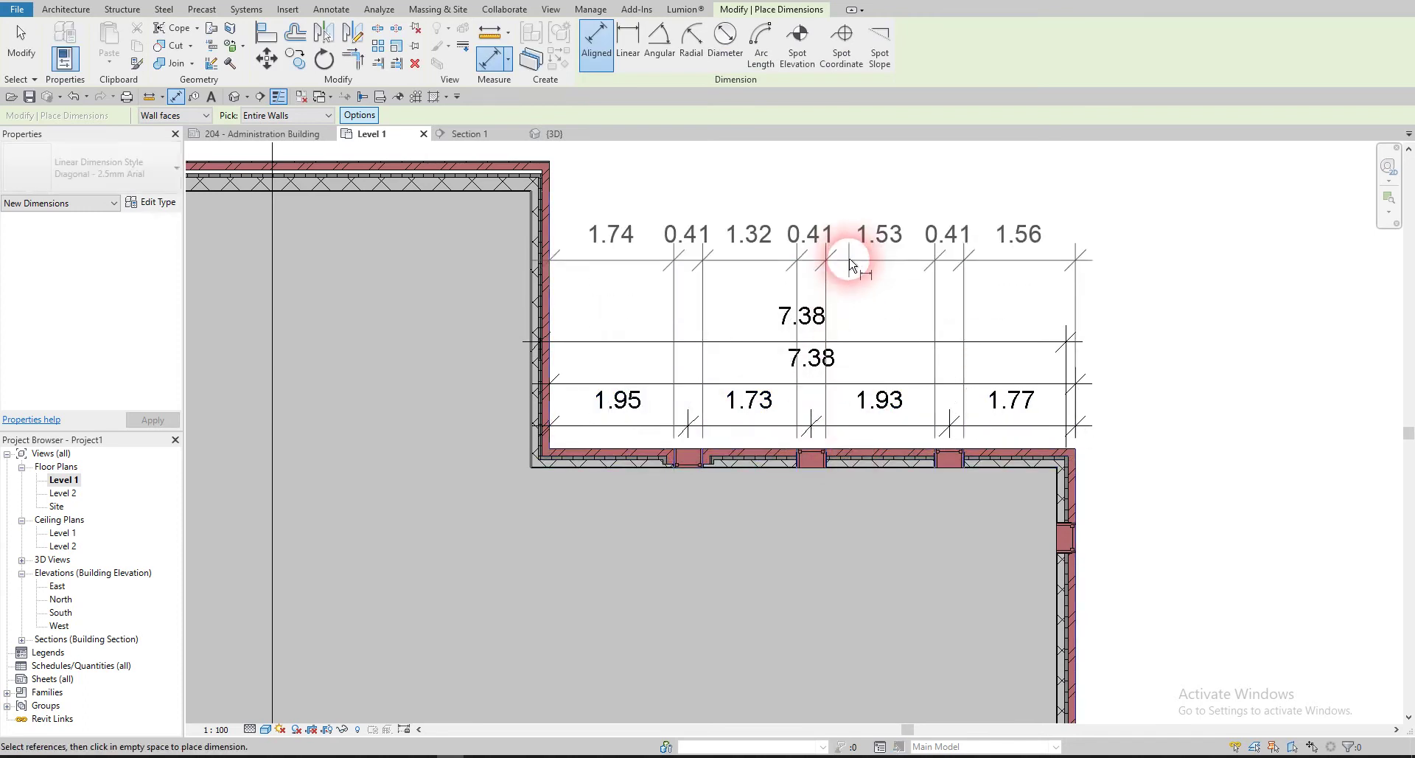
click(848, 273)
- Dimension the wing's east wall automatically with its window opening width, placing the string outside the building
scroll(1039, 368, down, 3)
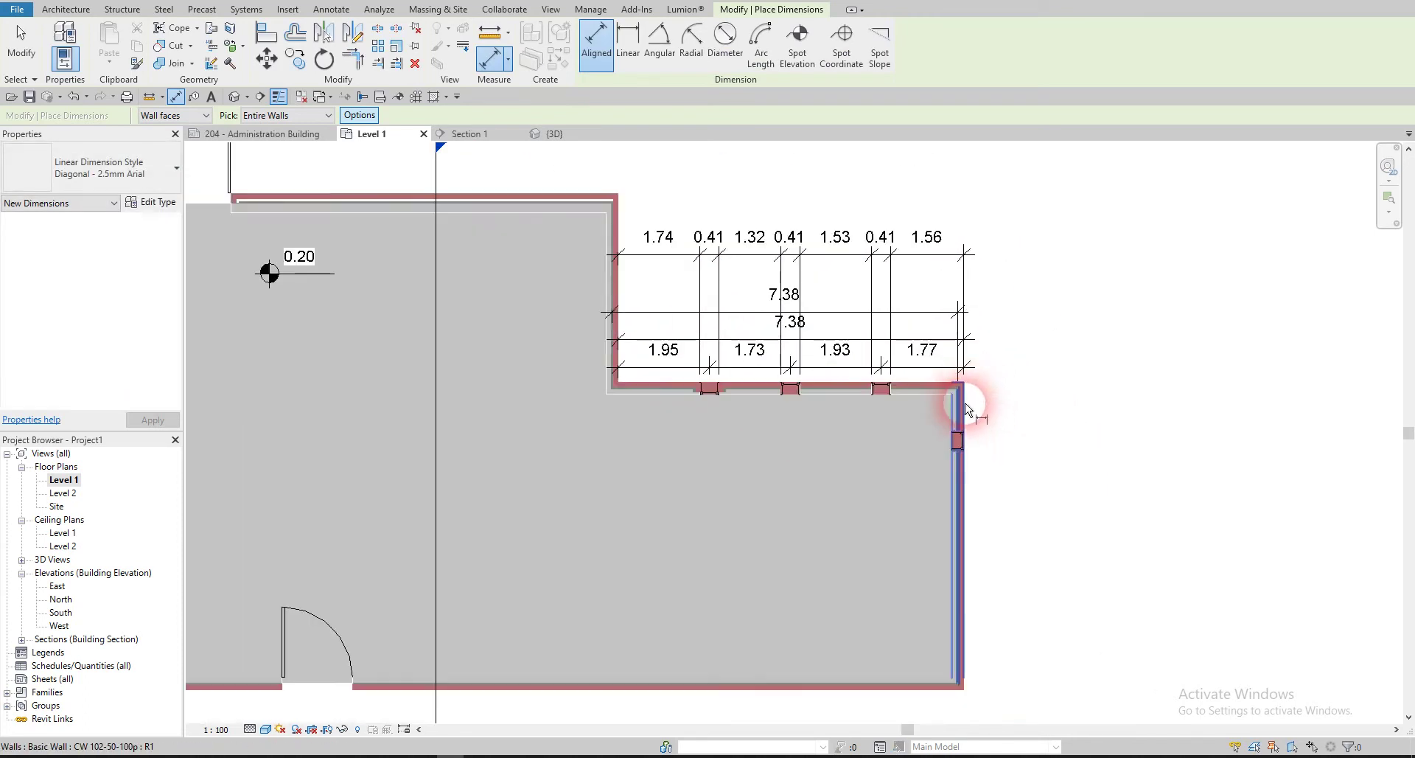
click(962, 404)
click(1008, 422)
- Dimension both segments of the south wall automatically, including the door opening width, placing the strings outside the building
scroll(838, 531, down, 2)
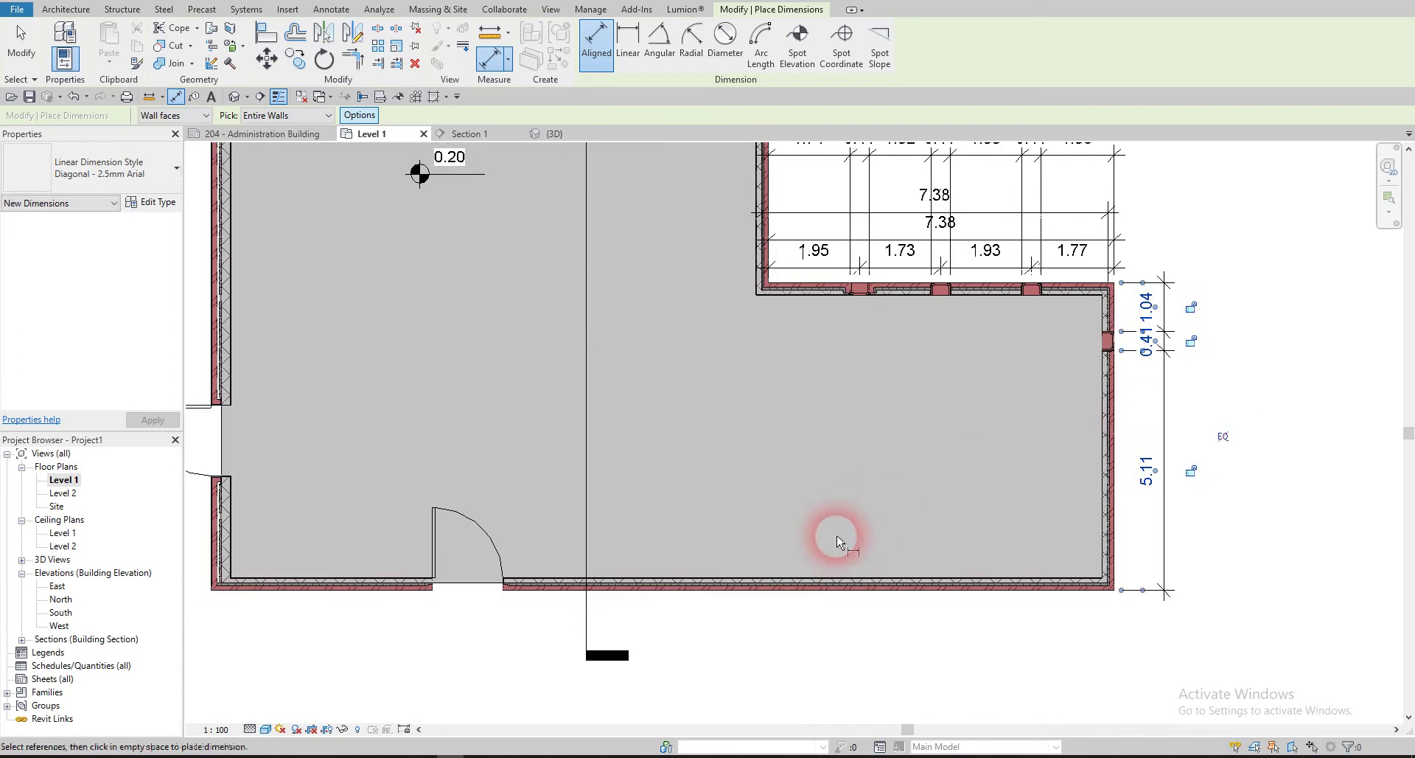
click(785, 572)
click(767, 627)
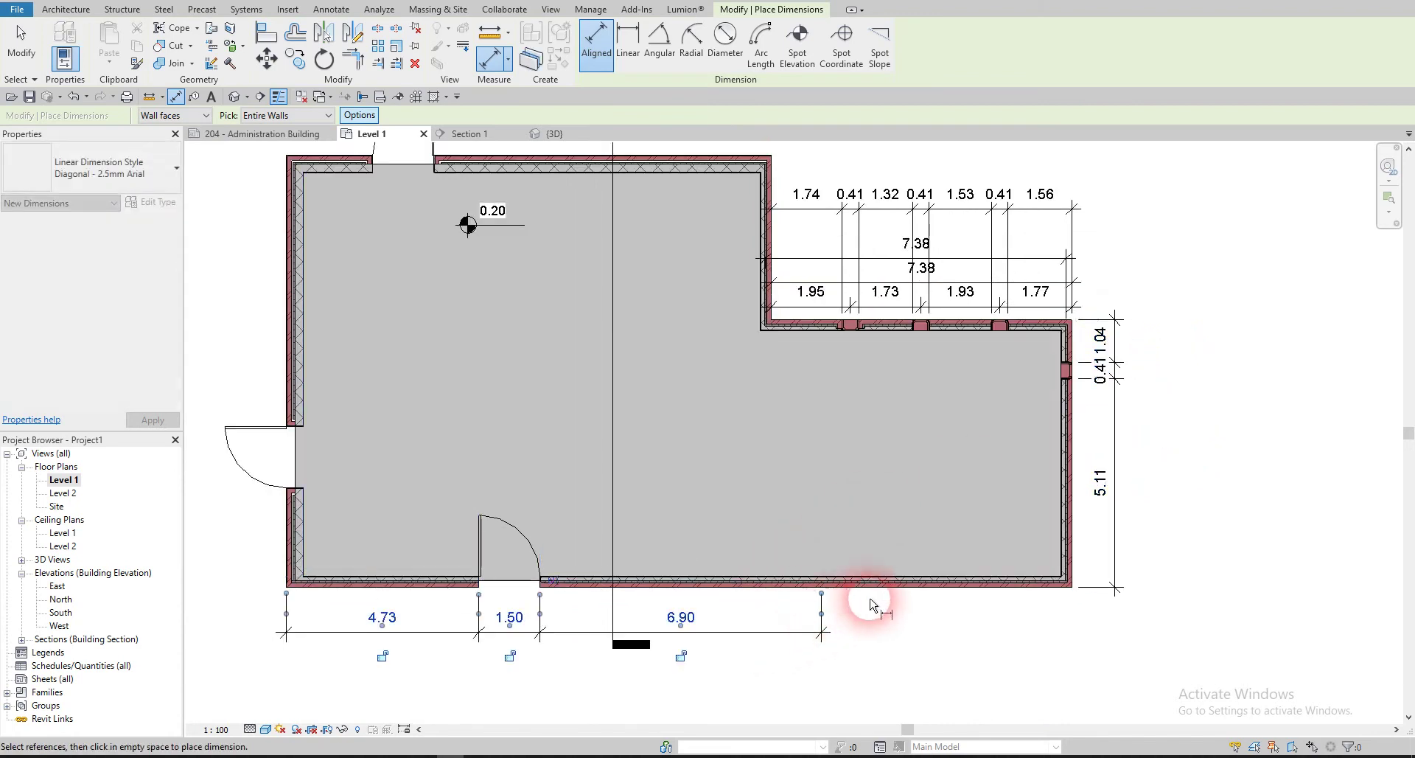
click(881, 593)
click(839, 638)
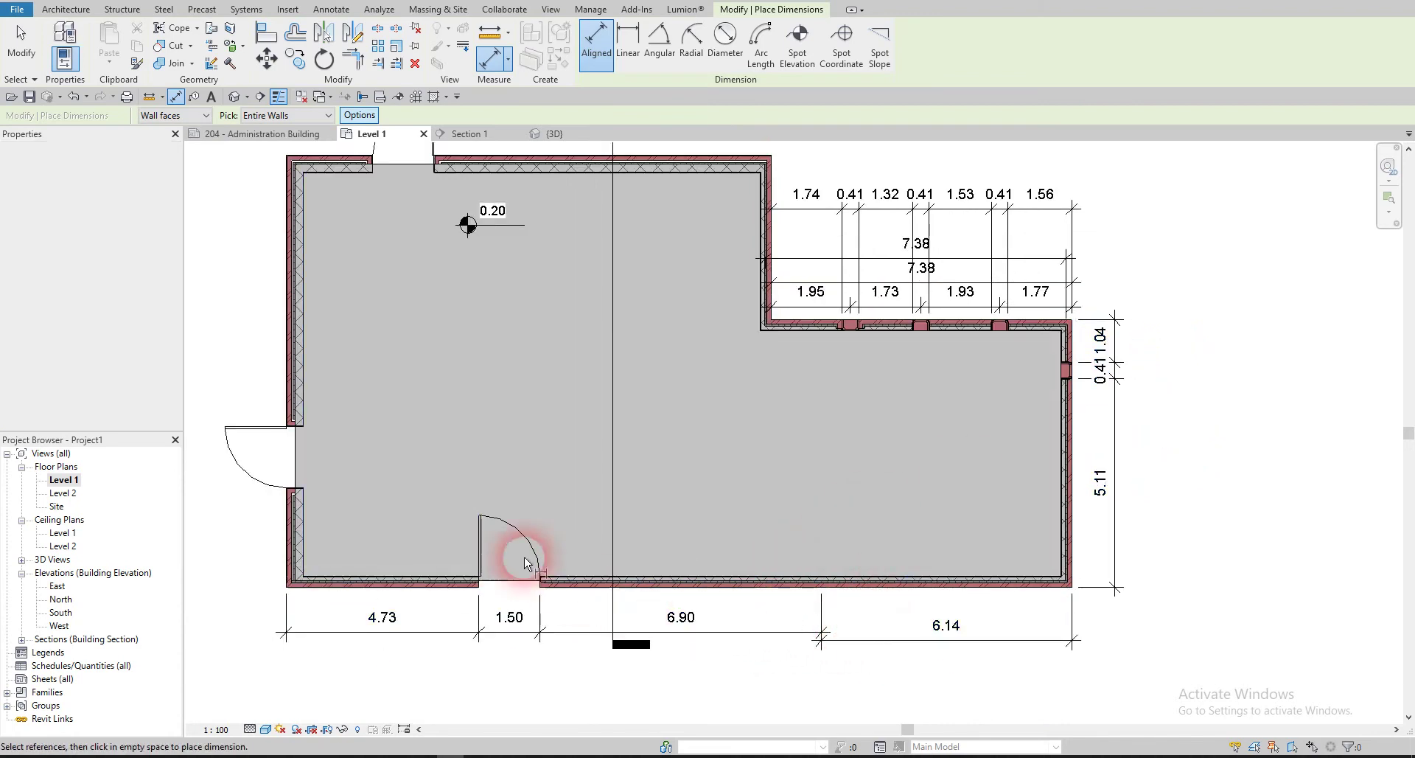
- Dimension the main block's west and north walls automatically, including the door opening widths, placing the strings outside the building
click(318, 531)
click(218, 514)
middle_drag(218, 513, 452, 632)
scroll(682, 329, down, 1)
click(682, 358)
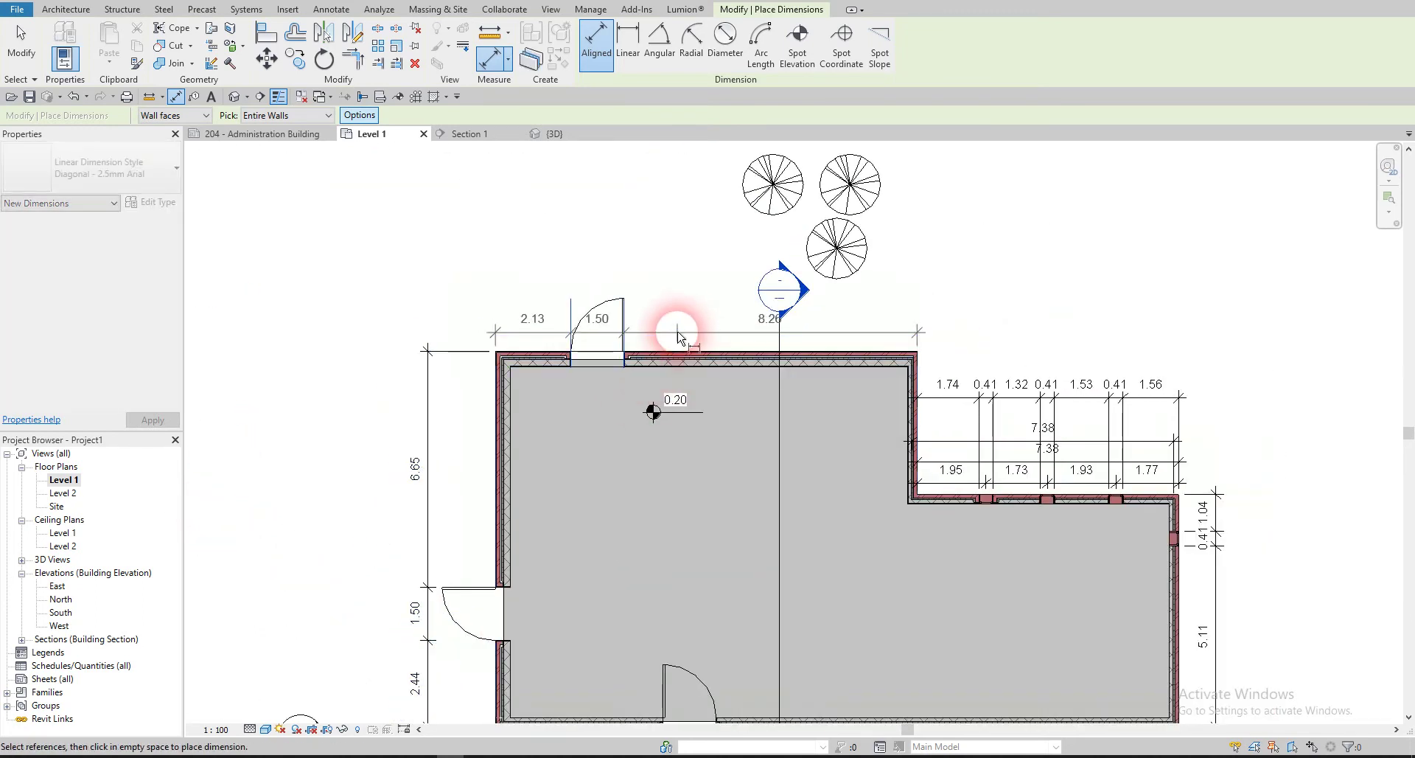
click(682, 302)
scroll(810, 335, down, 3)
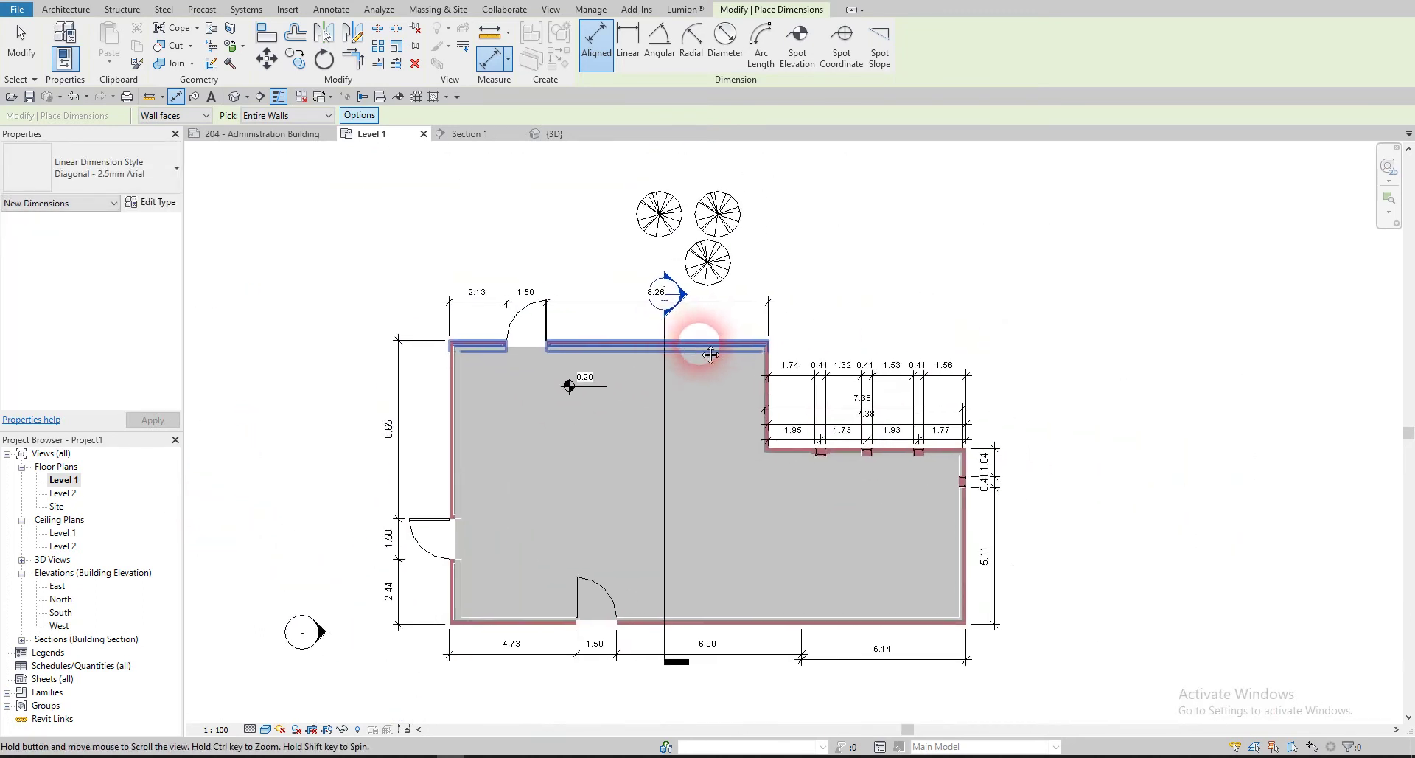
click(732, 328)
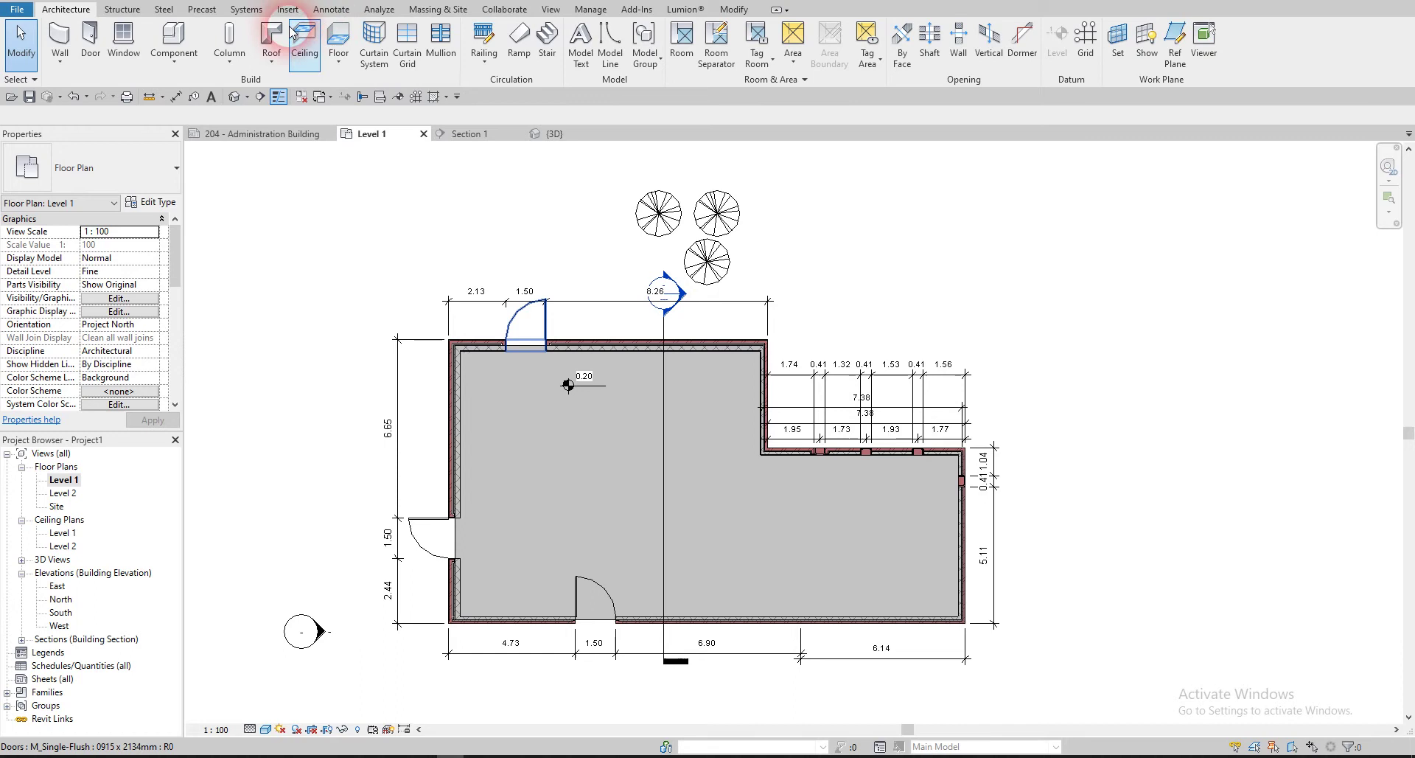
click(361, 194)
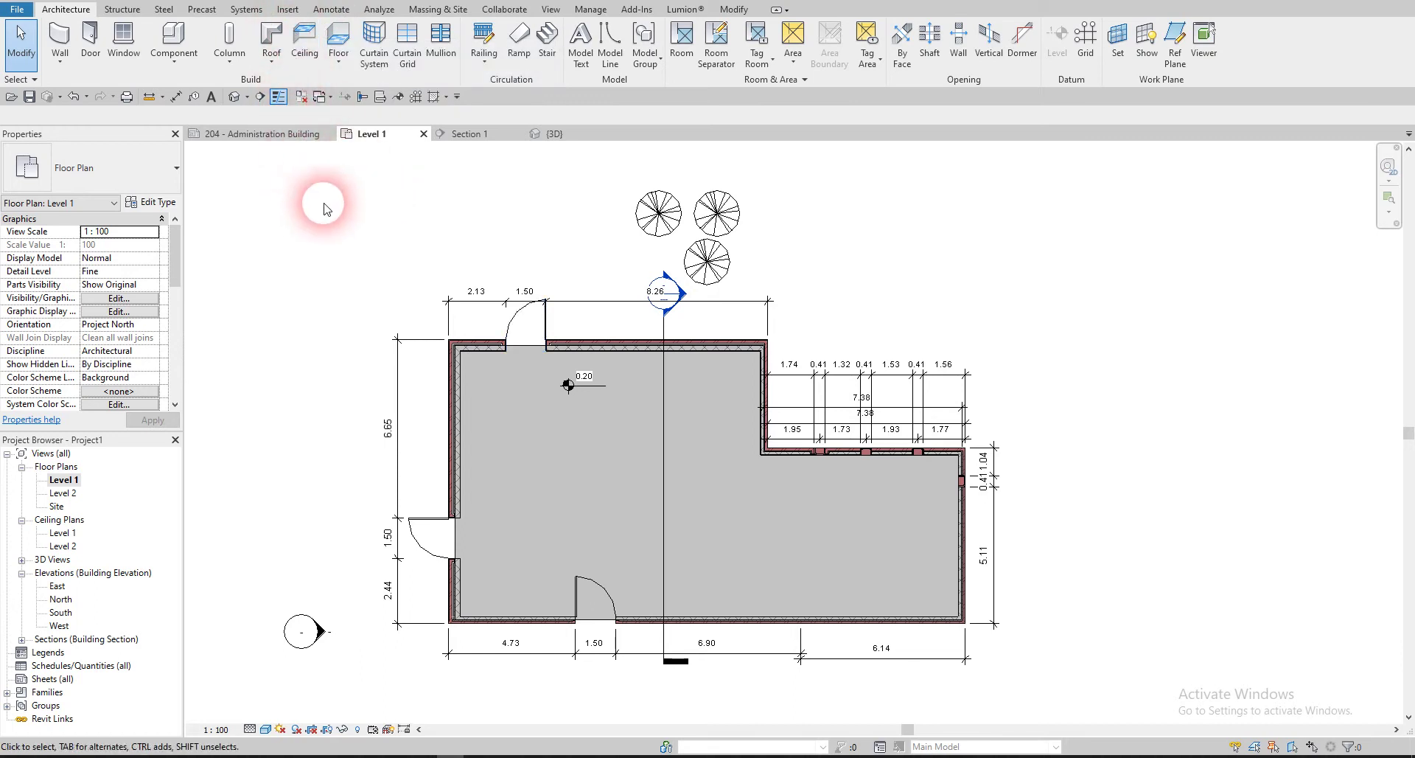
click(297, 27)
click(304, 12)
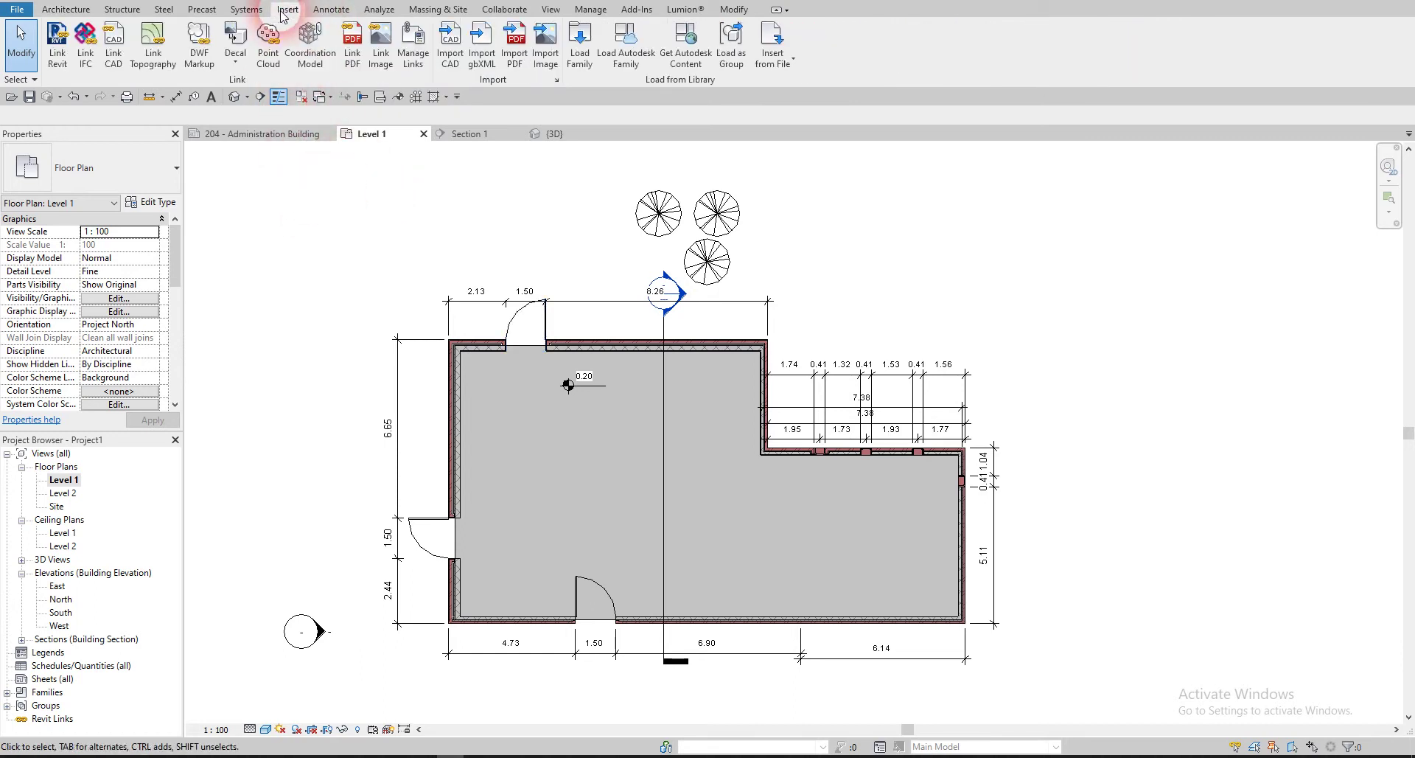
- Tag all untagged doors and windows in the current view using M_Door Tag and M_Window Tag, without leaders
click(349, 13)
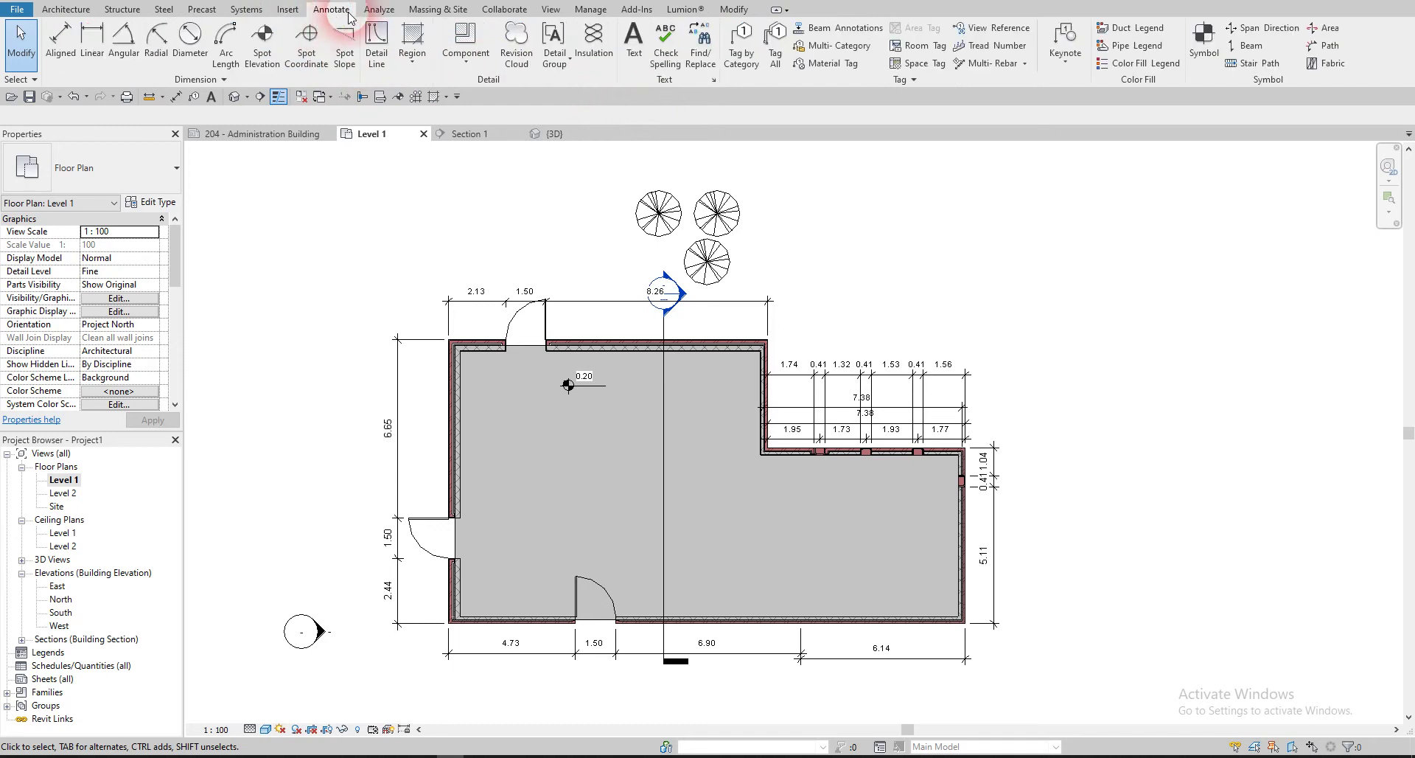
click(743, 59)
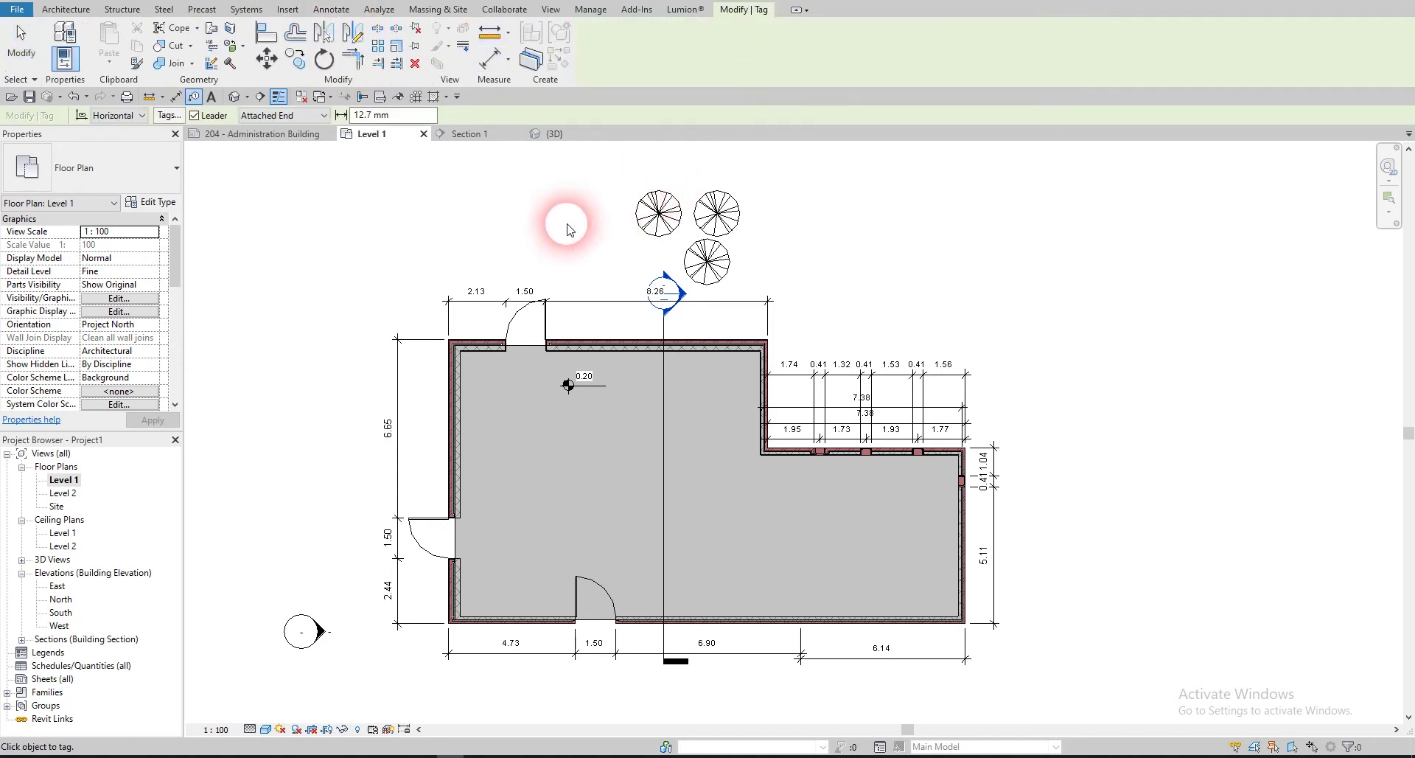
key(Escape)
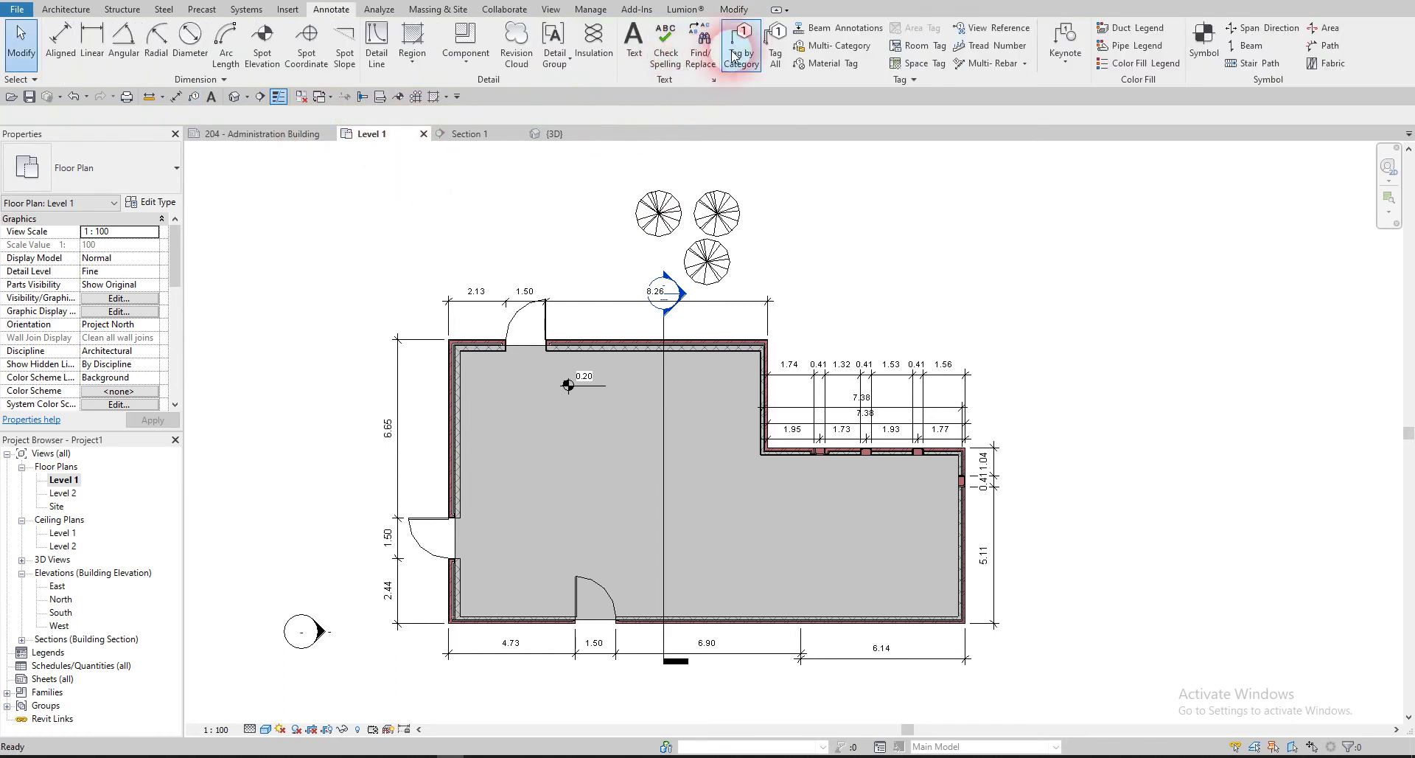
click(774, 40)
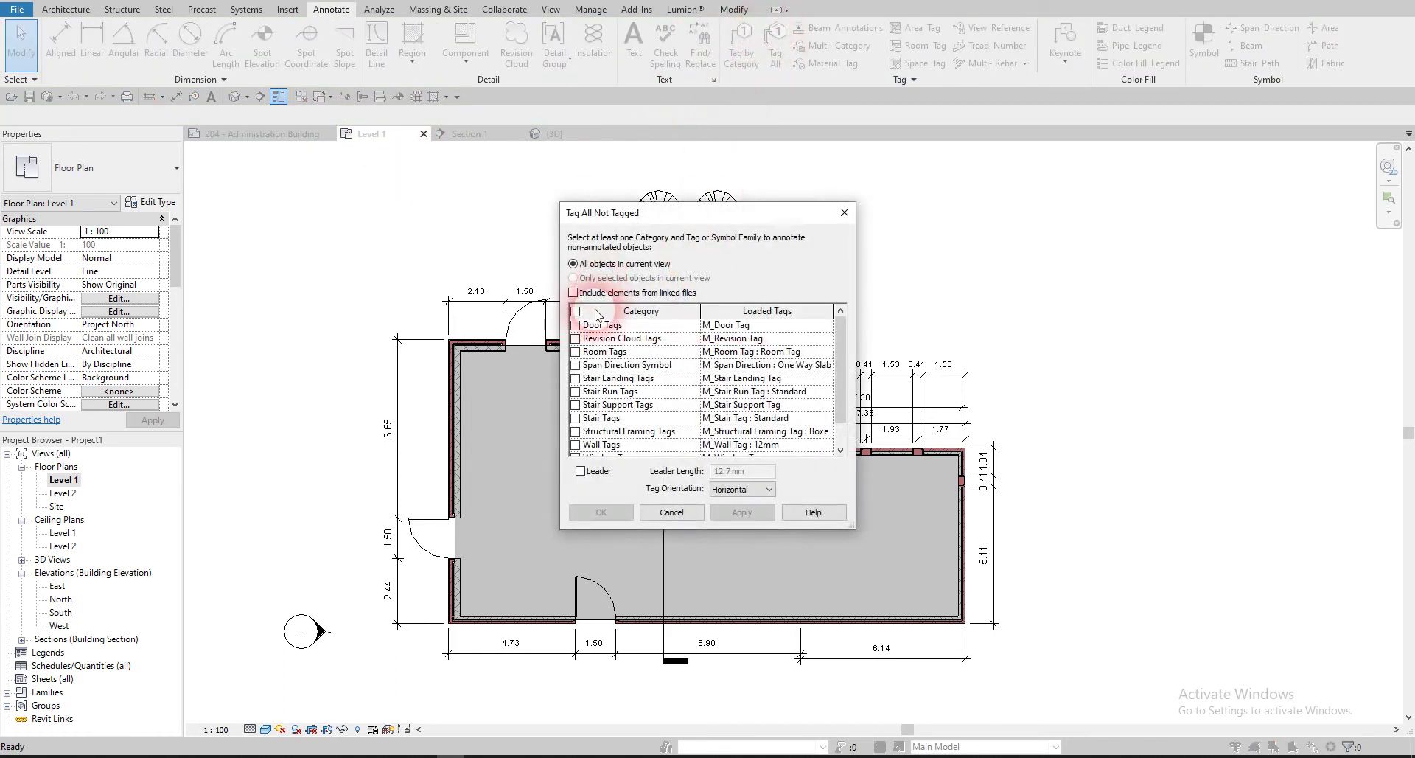
click(574, 311)
scroll(582, 419, down, 2)
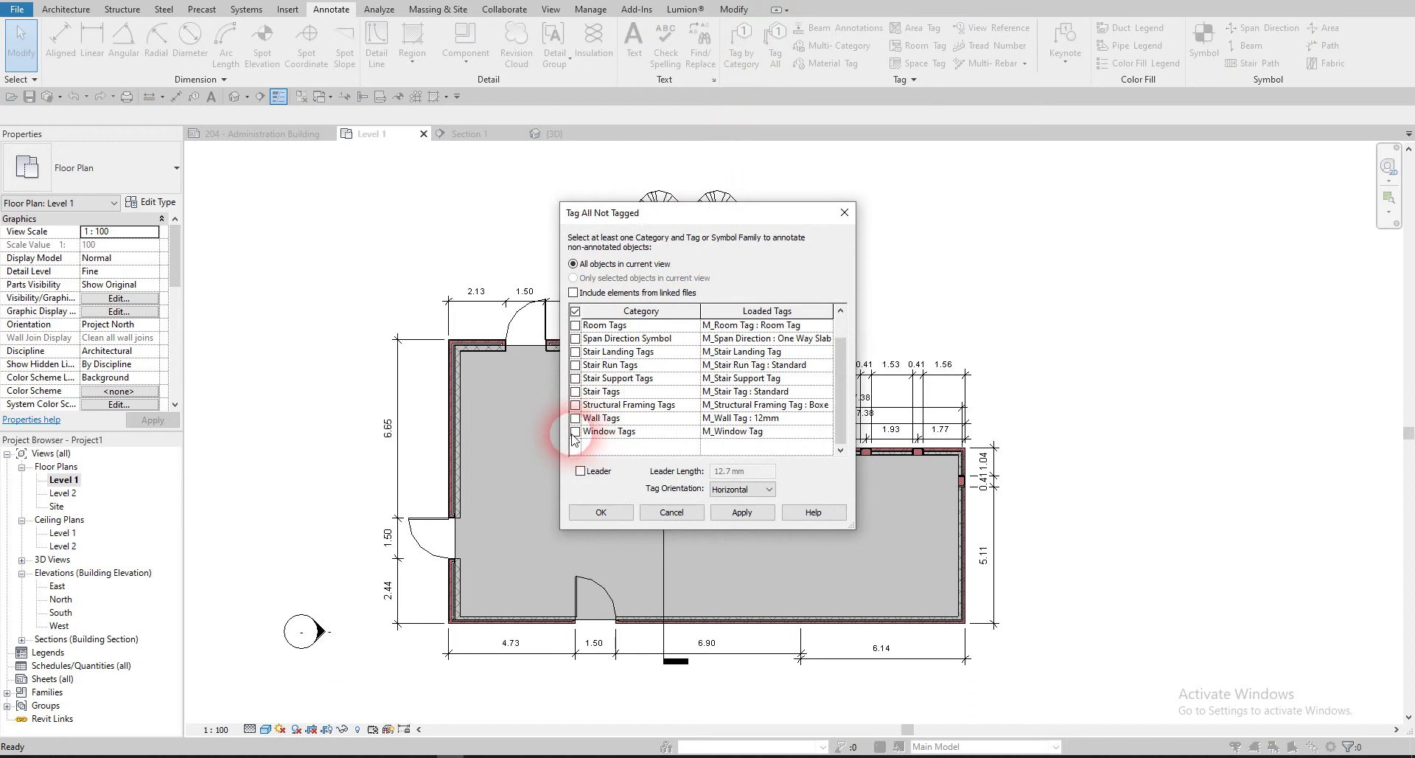
click(601, 512)
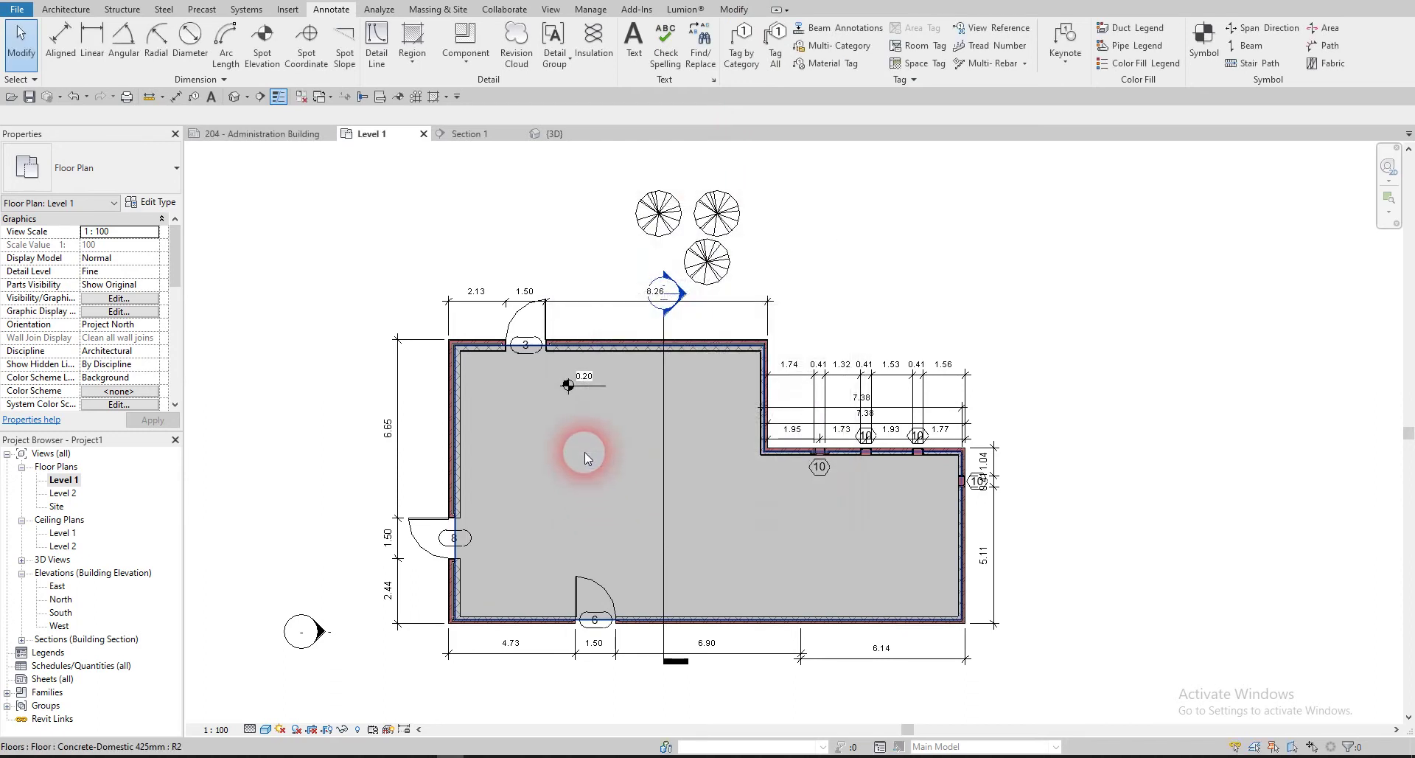
- Move the tag of the westernmost window on the wing's north wall outside the building, in line with the neighbouring tags
scroll(980, 491, up, 3)
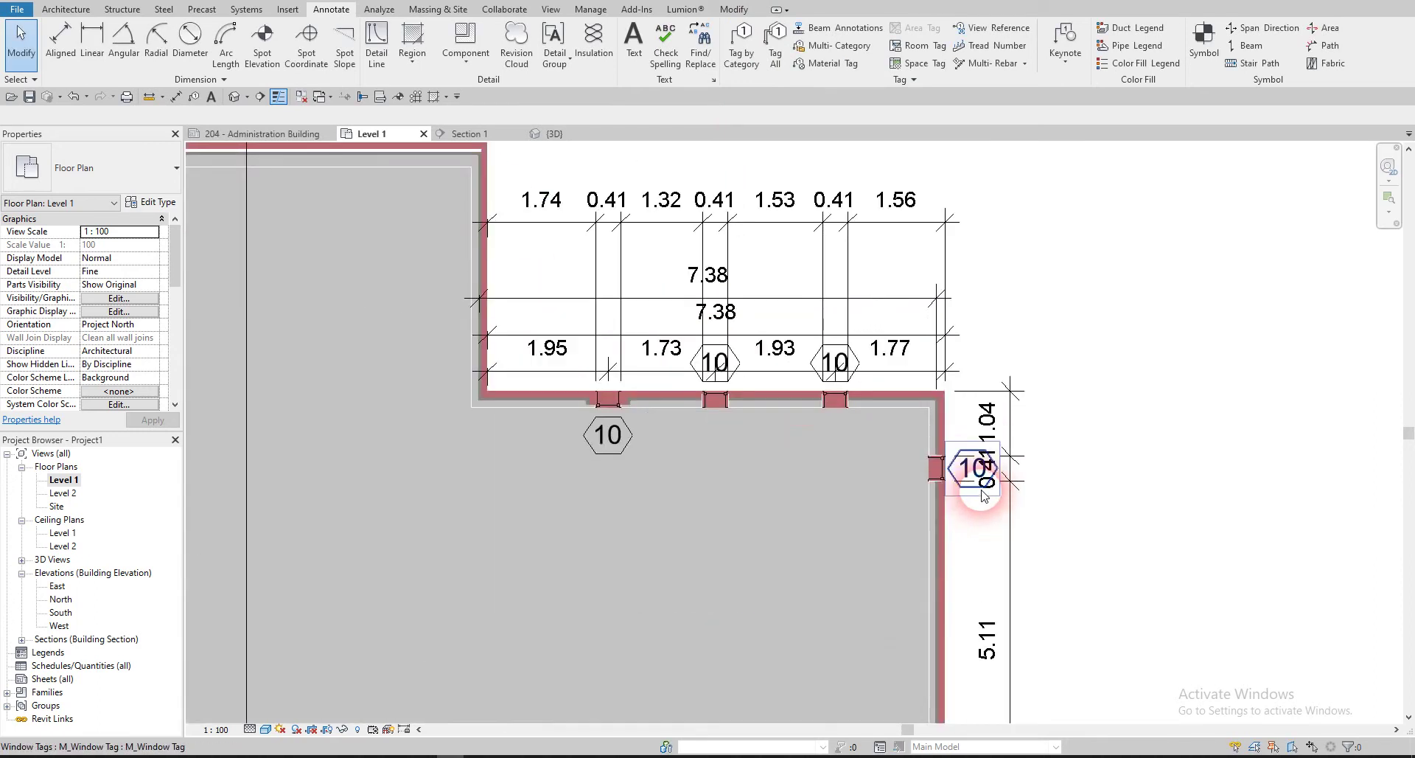
drag(608, 435, 610, 371)
key(Escape)
scroll(610, 378, down, 3)
scroll(404, 369, up, 4)
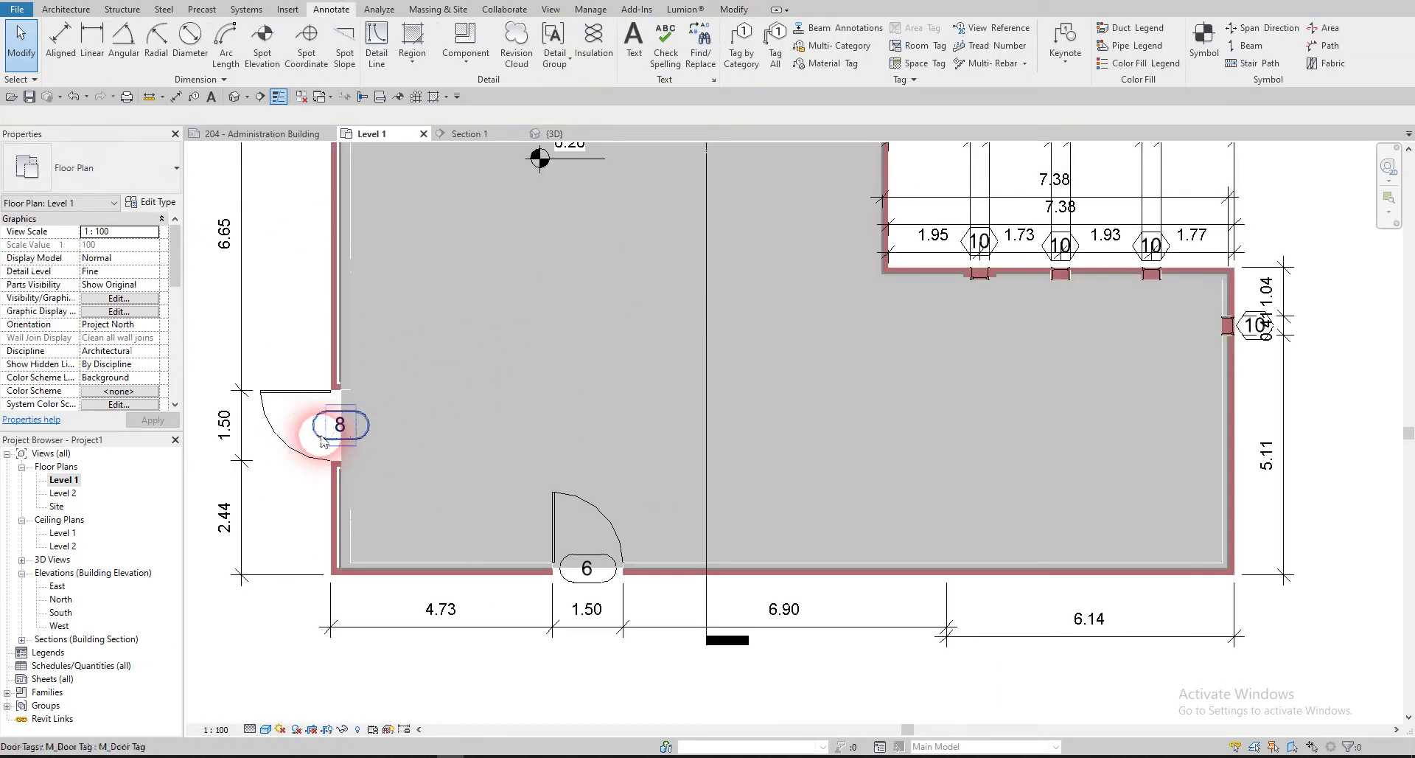
scroll(550, 571, down, 4)
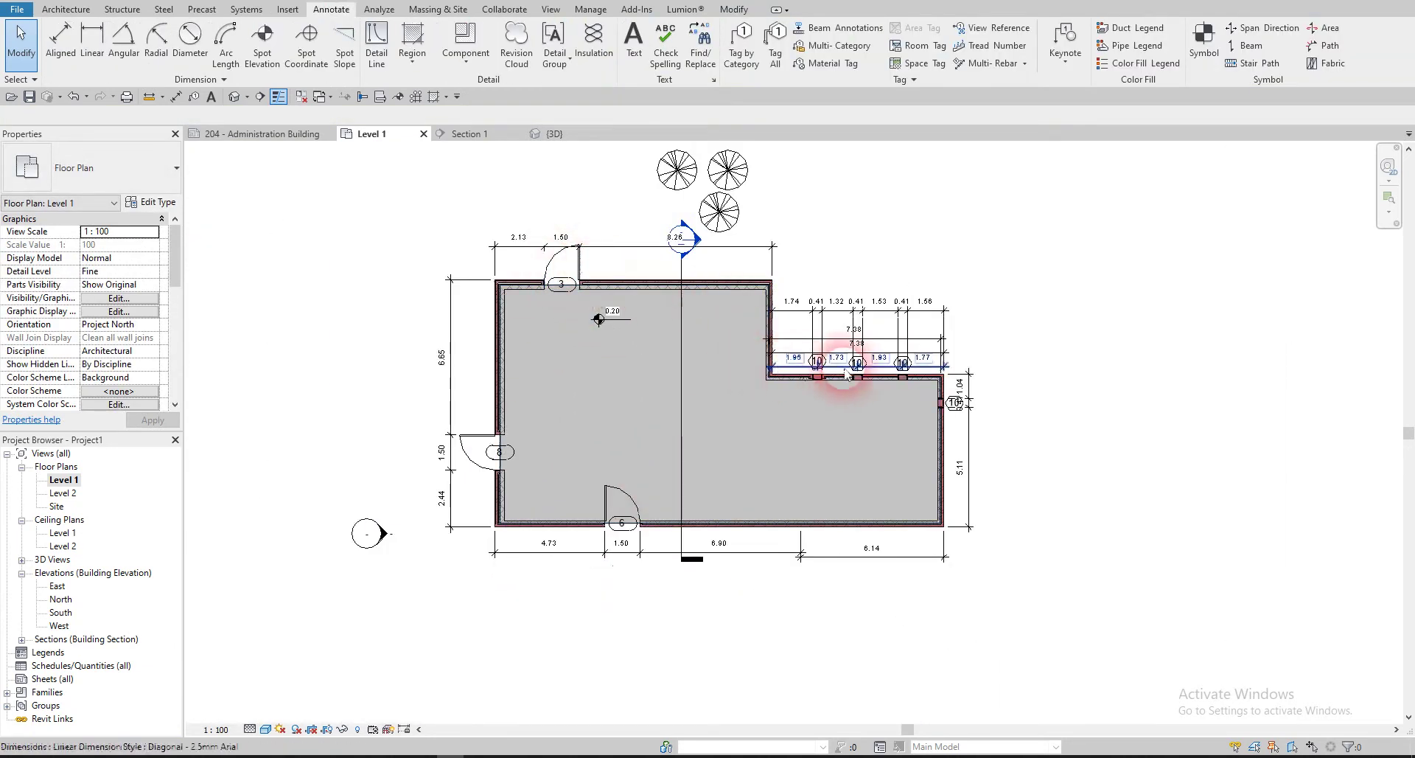
- Set the Type Mark of the M_Fixed 0406 x 0610mm window type to w1
scroll(833, 375, up, 3)
scroll(811, 379, up, 2)
click(800, 381)
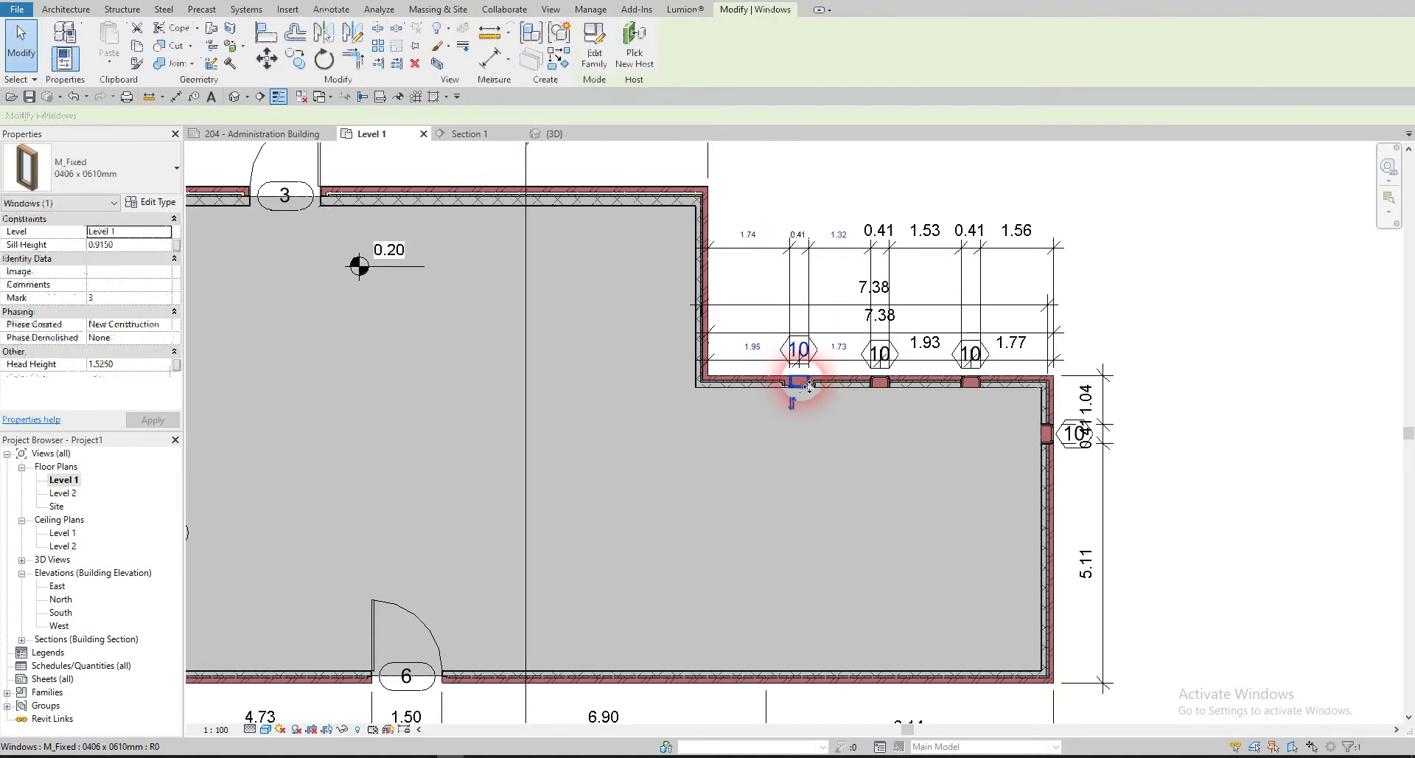
scroll(803, 384, up, 2)
scroll(809, 395, up, 1)
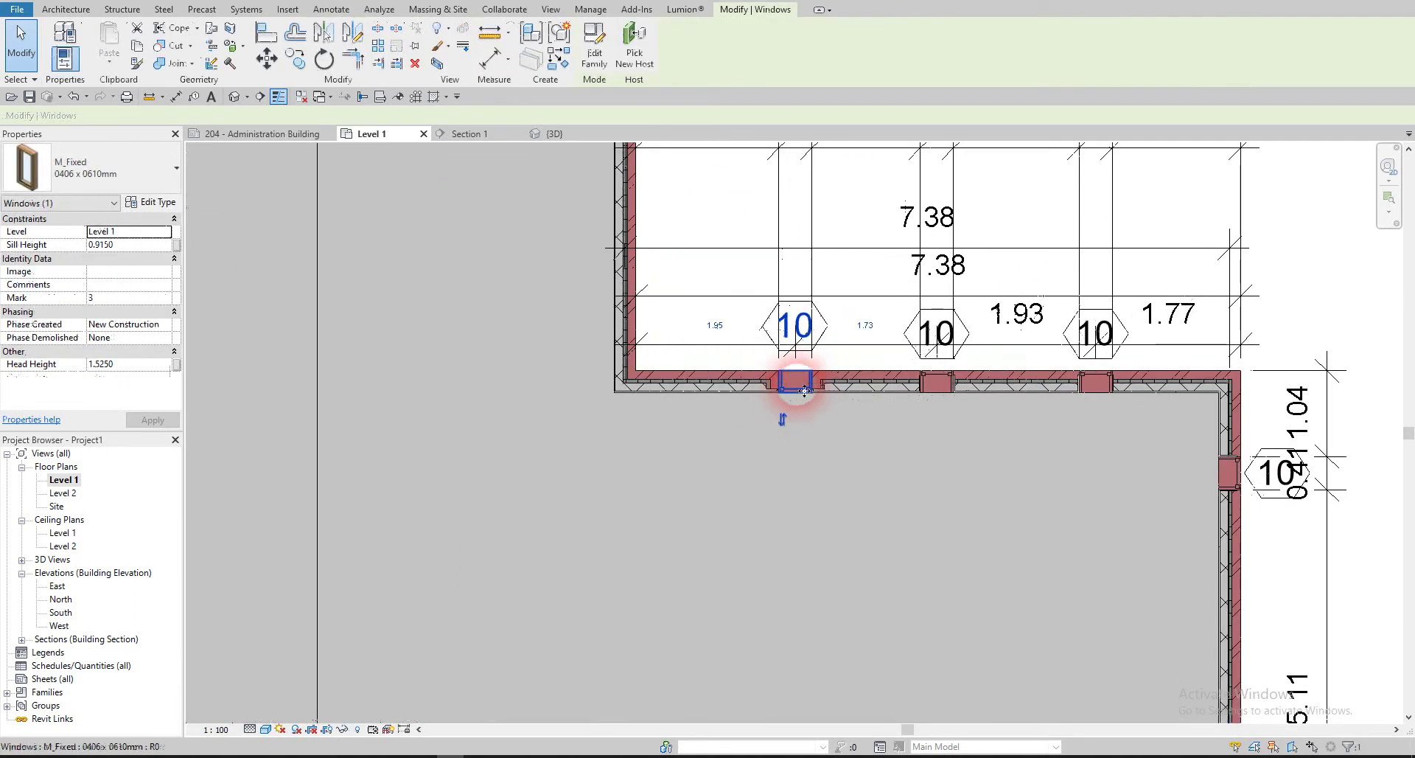
click(152, 202)
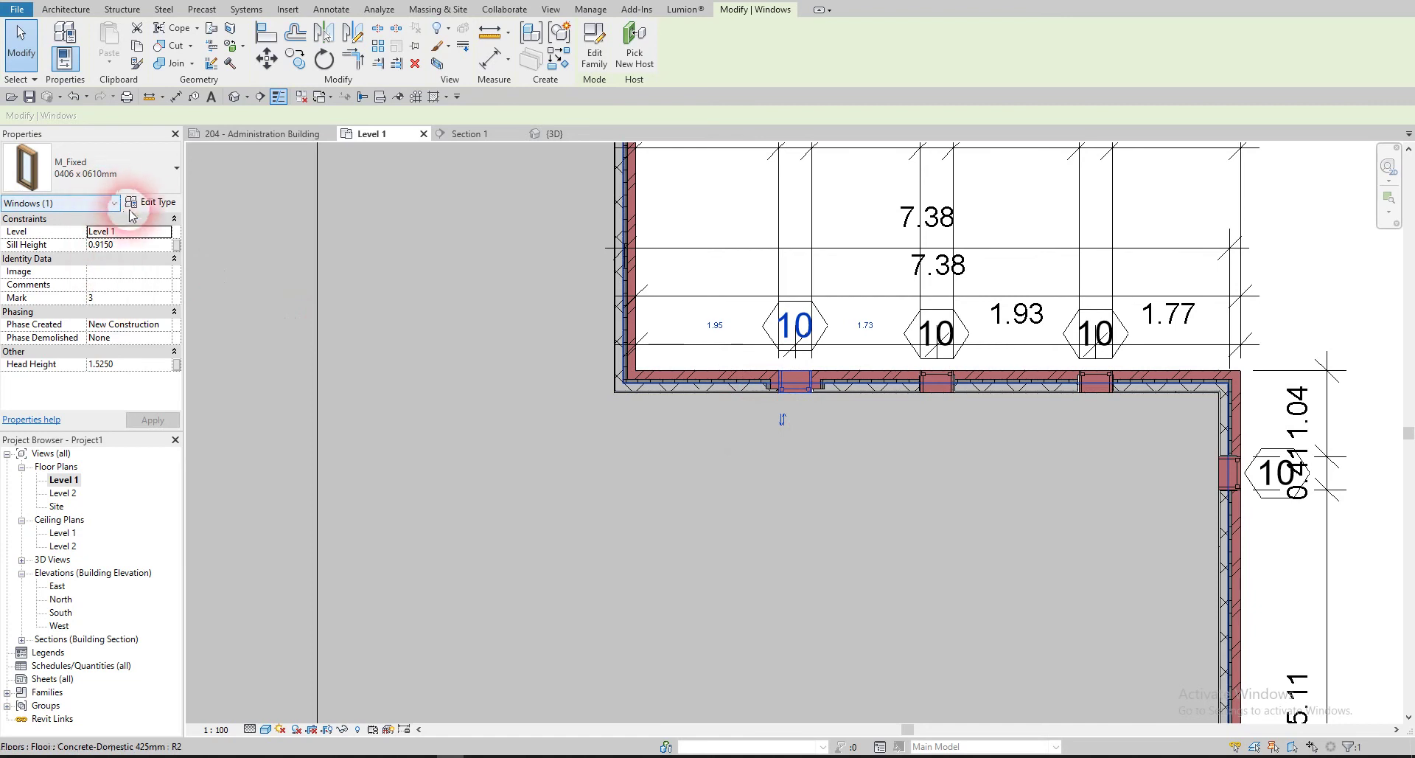
scroll(888, 442, down, 5)
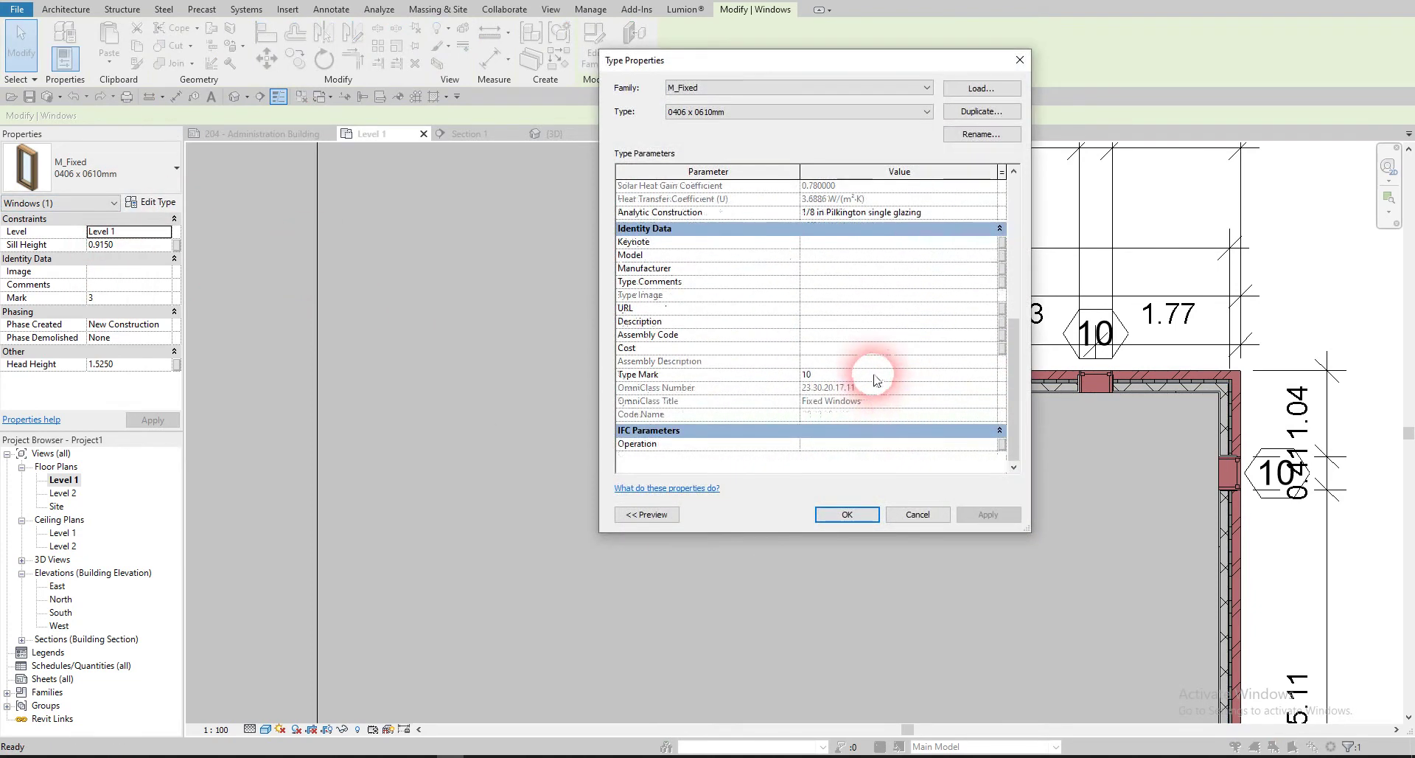
text(W1)
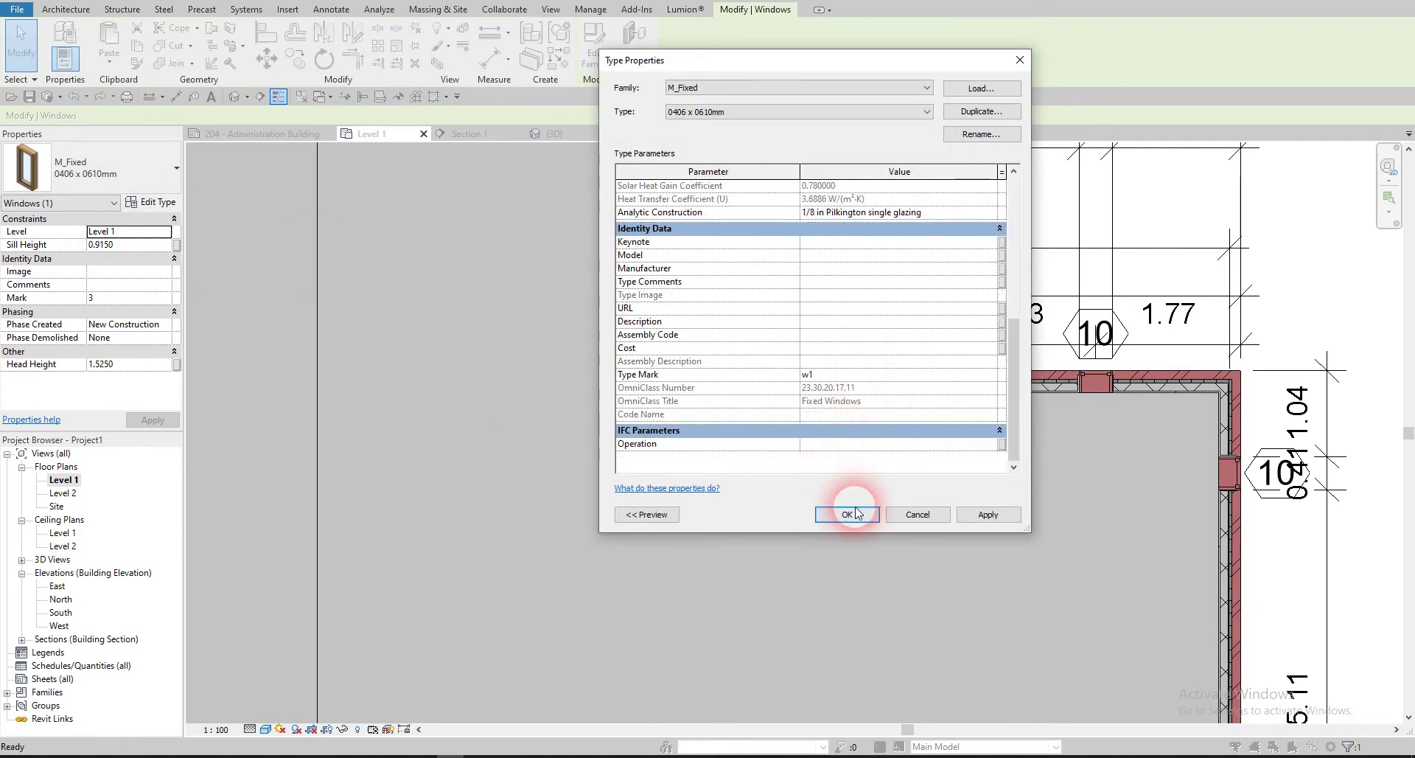
click(847, 514)
click(849, 468)
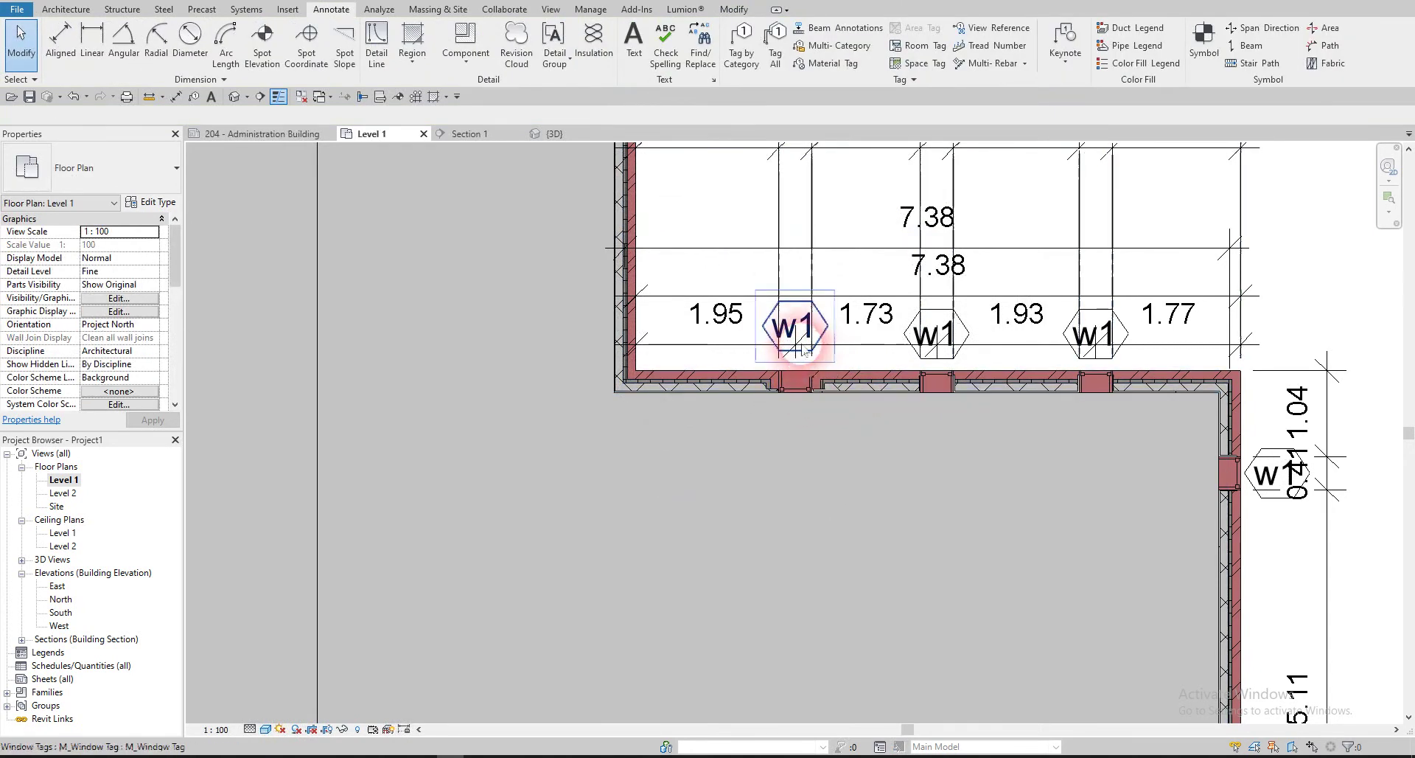
- Close the inactive Section 1 and 3D views, keeping the Level 1 plan open
scroll(930, 317, down, 2)
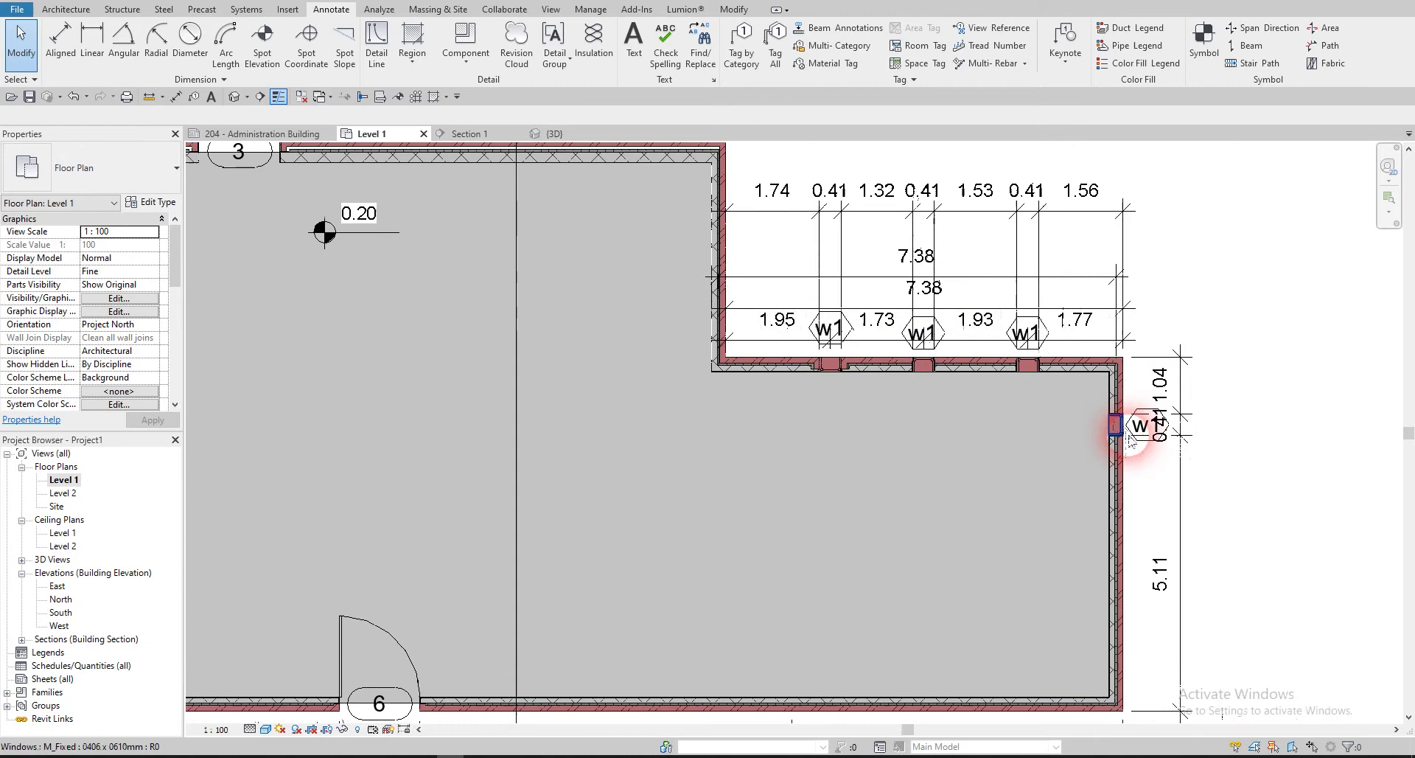
scroll(922, 341, down, 2)
middle_drag(926, 339, 768, 353)
click(300, 97)
scroll(501, 185, down, 1)
middle_click(580, 208)
middle_click(580, 209)
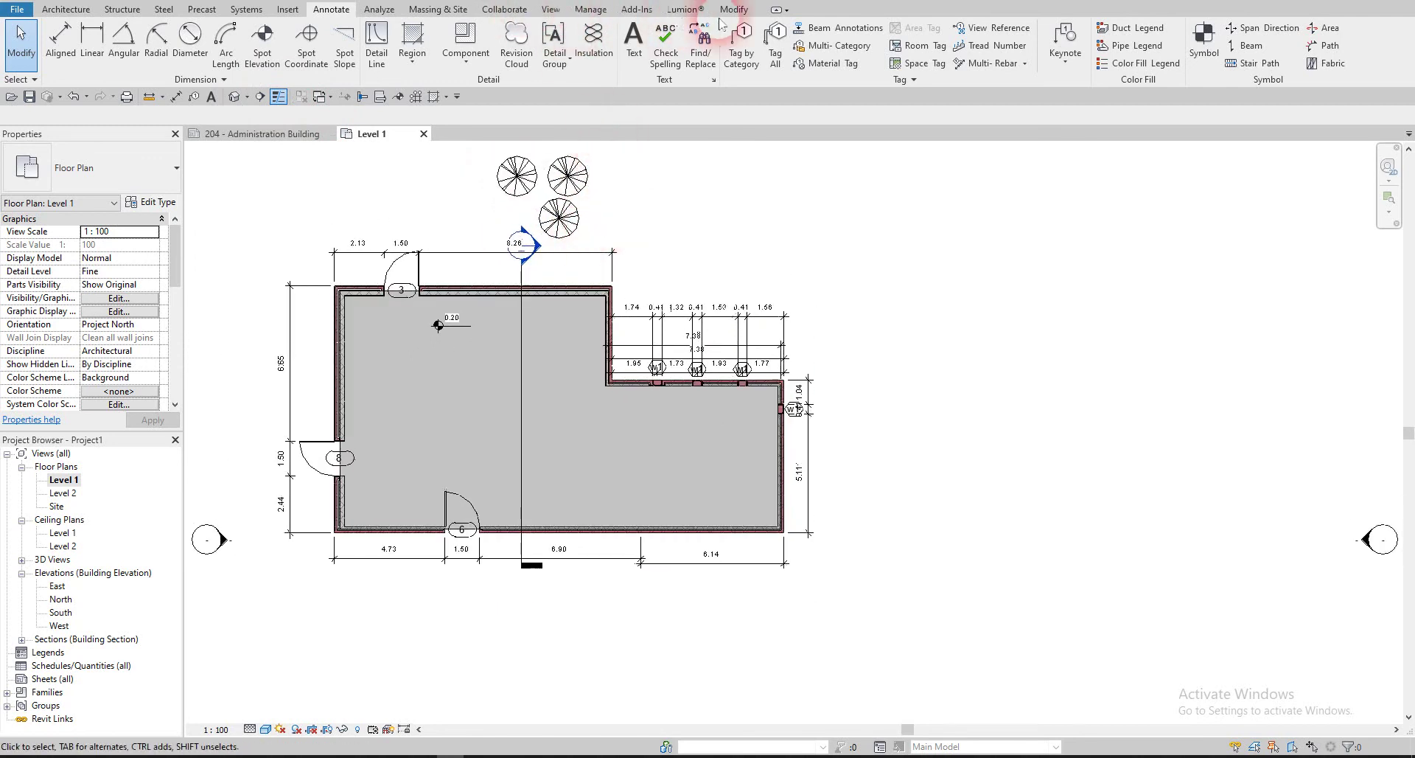
- Create a new Window Schedule of building components for the New Construction phase
click(552, 10)
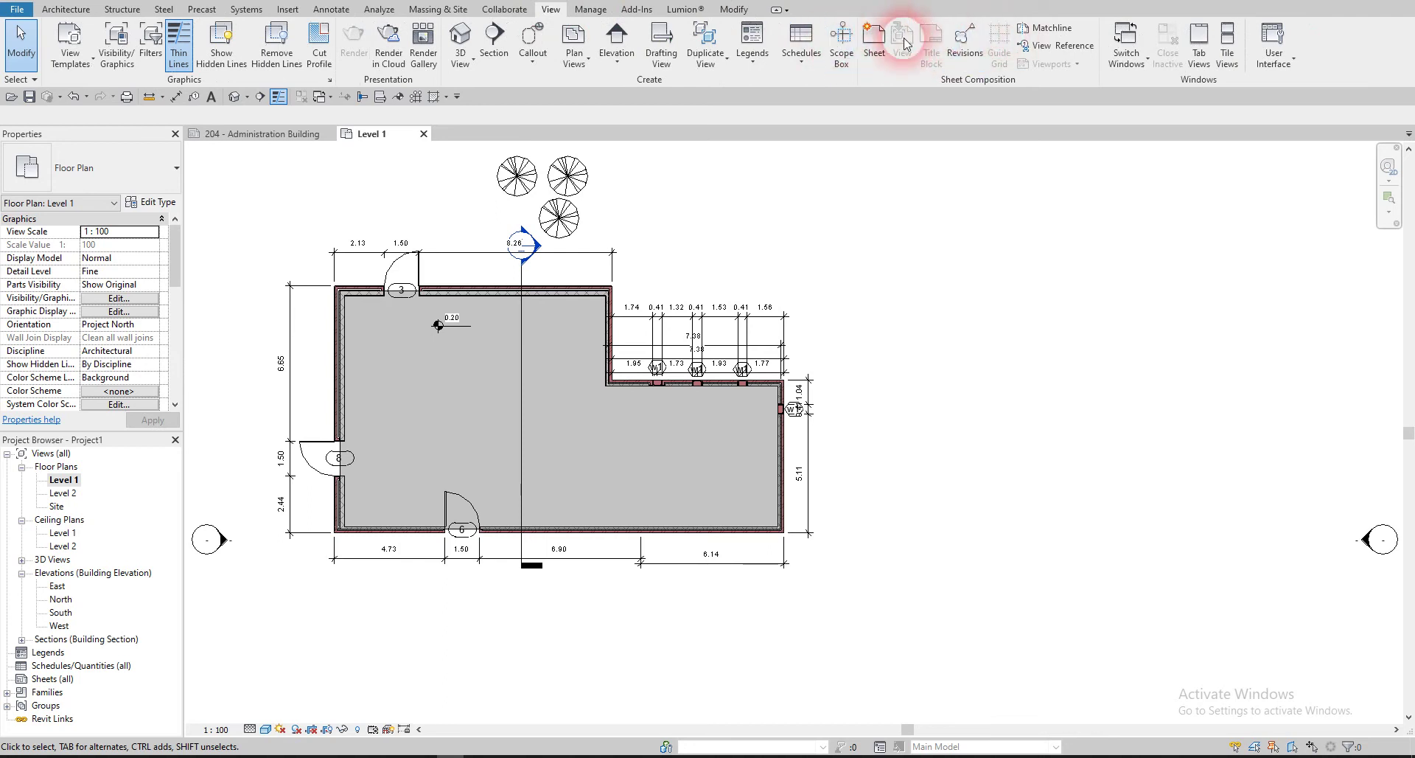
click(801, 51)
click(811, 87)
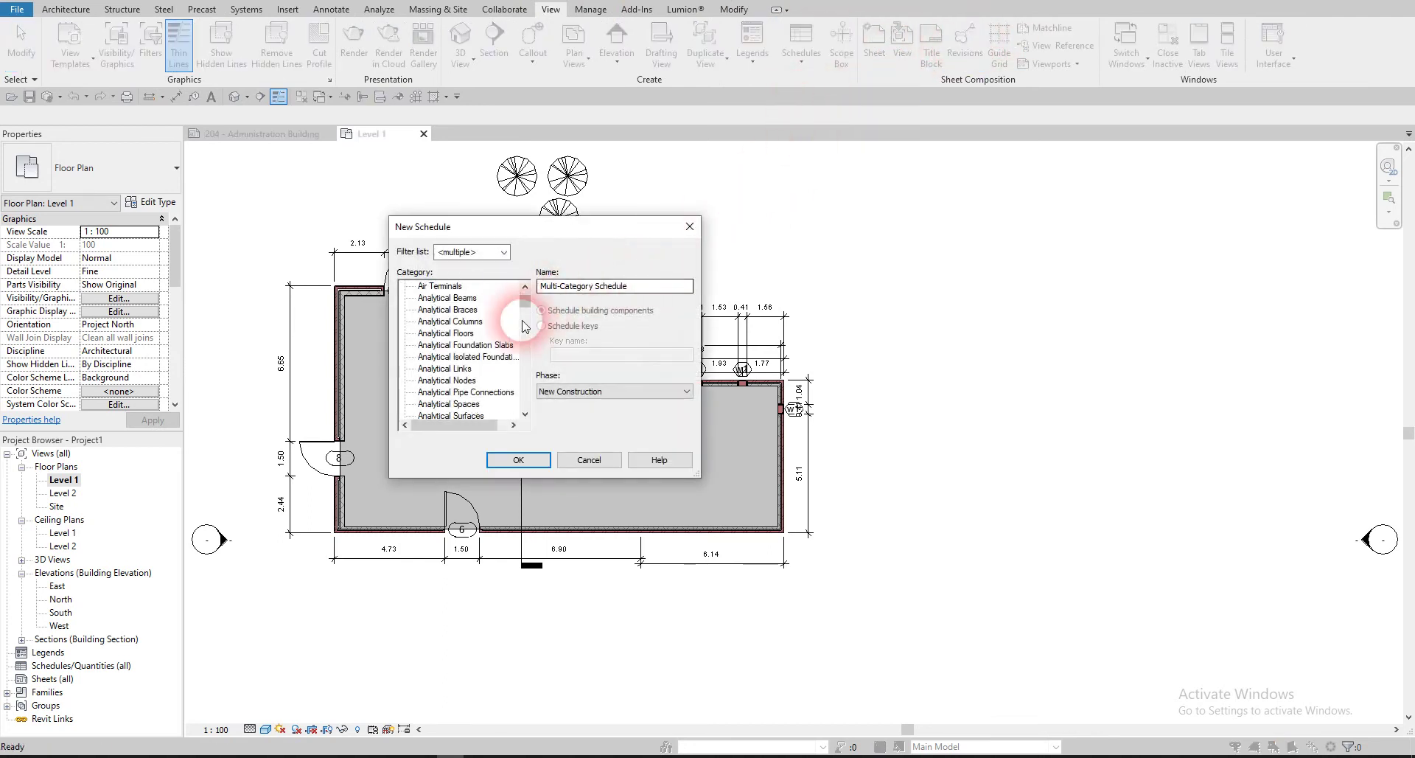
scroll(511, 328, down, 20)
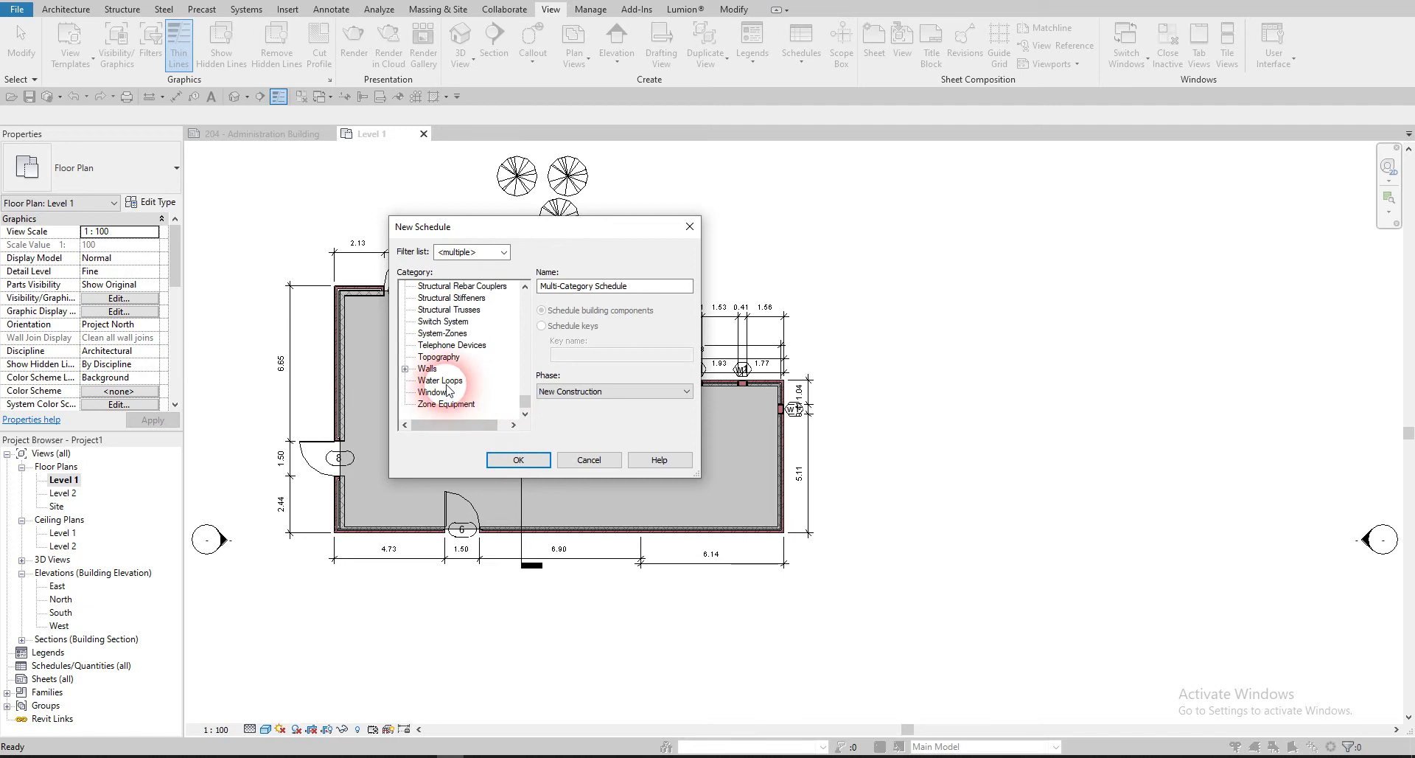
scroll(435, 353, up, 8)
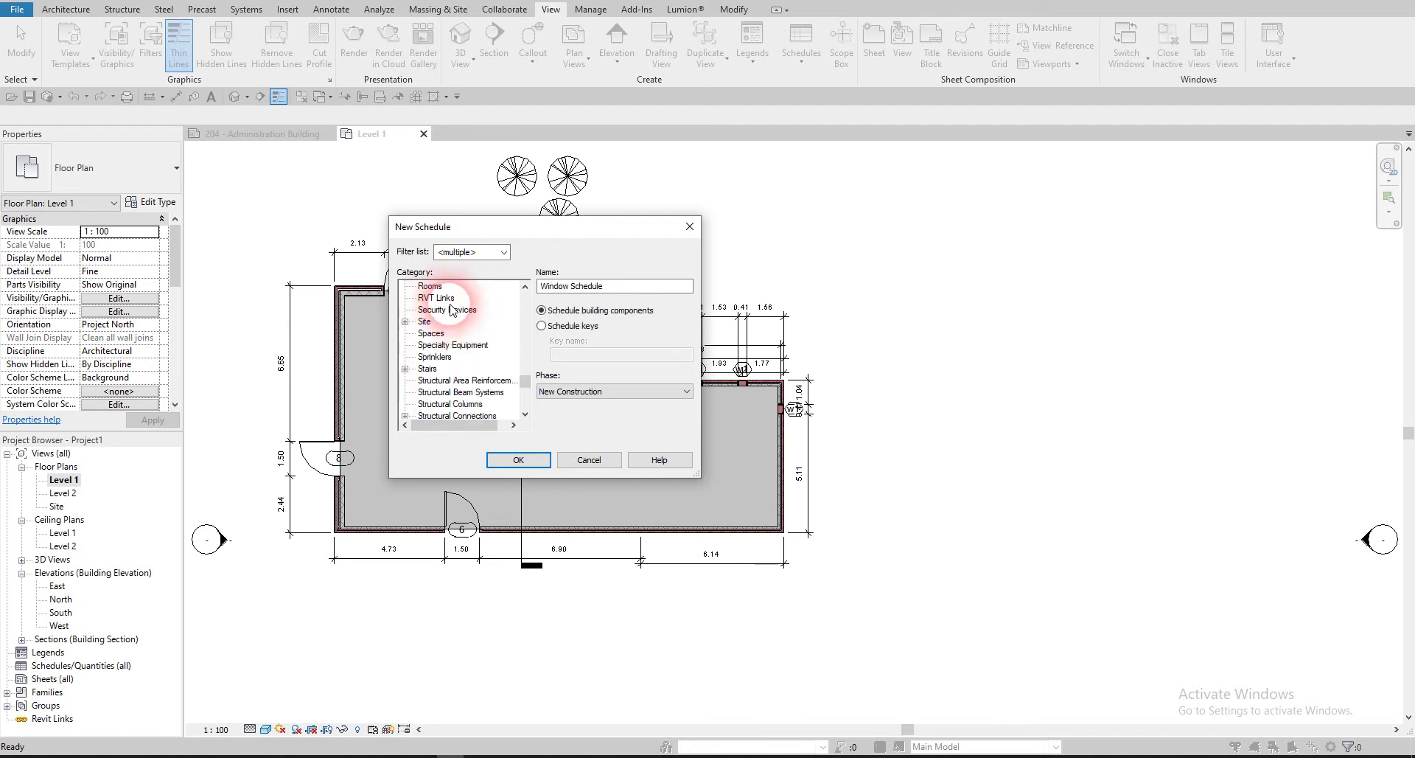
scroll(474, 307, up, 2)
drag(526, 364, 515, 410)
click(507, 461)
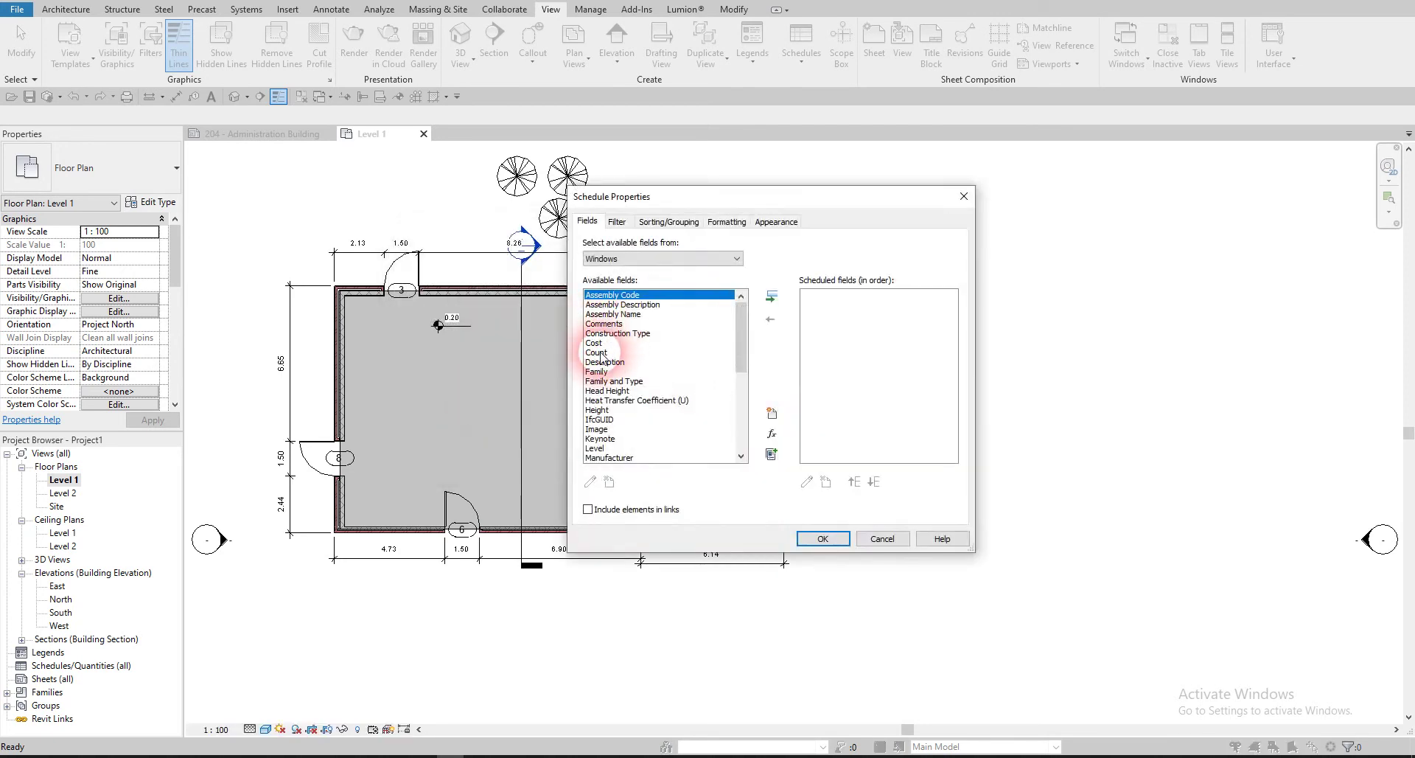
- Add the fields Count, Level, Type Mark, Width and Height to the window schedule and generate it
double_click(601, 354)
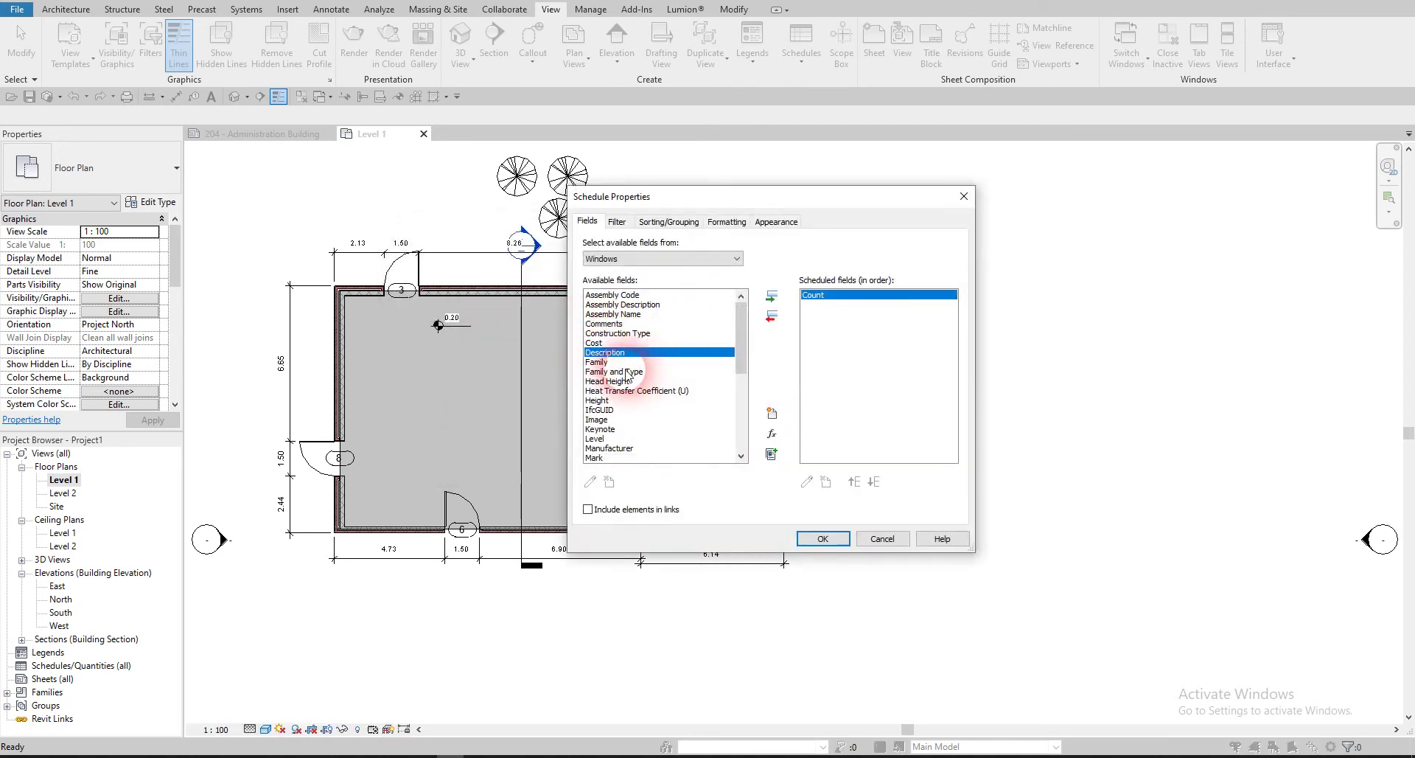
scroll(622, 399, down, 1)
double_click(596, 410)
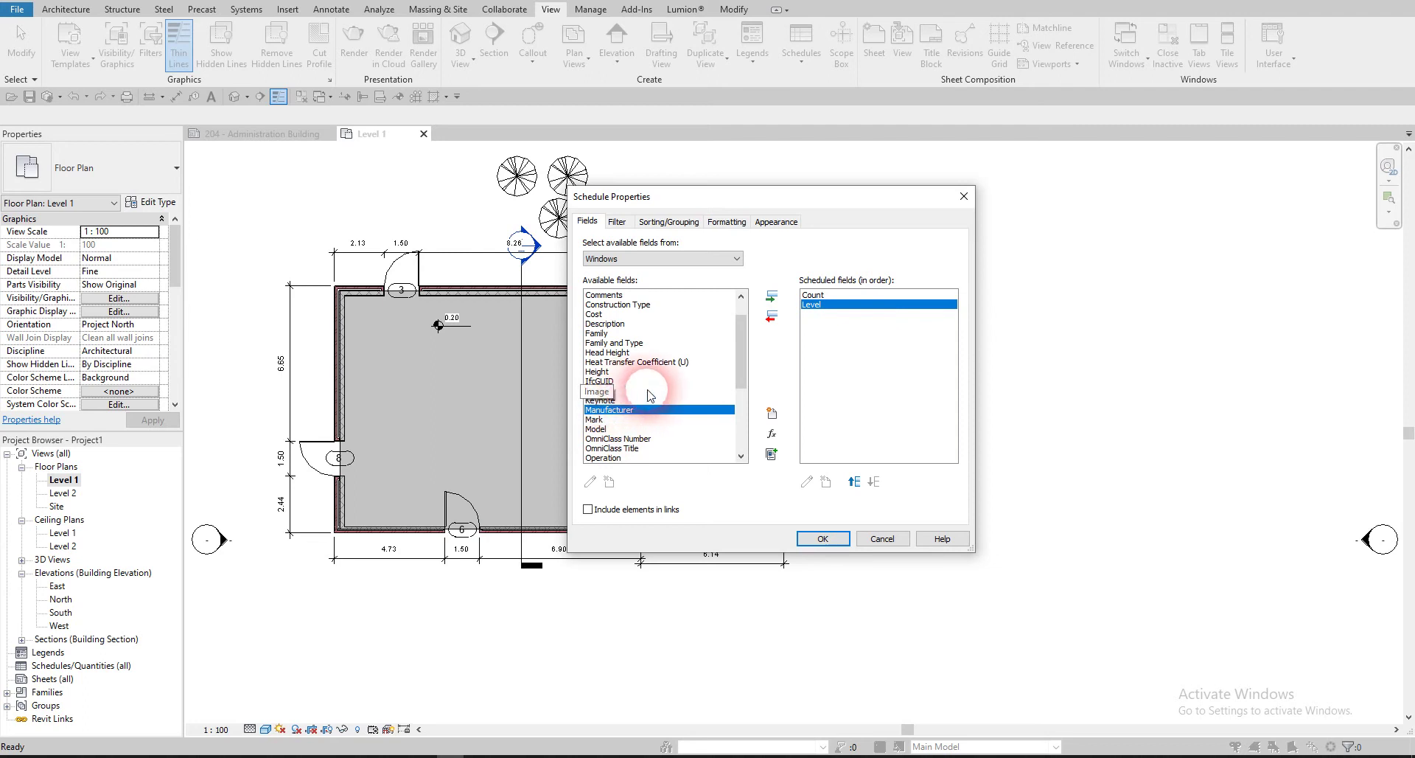
scroll(633, 379, up, 1)
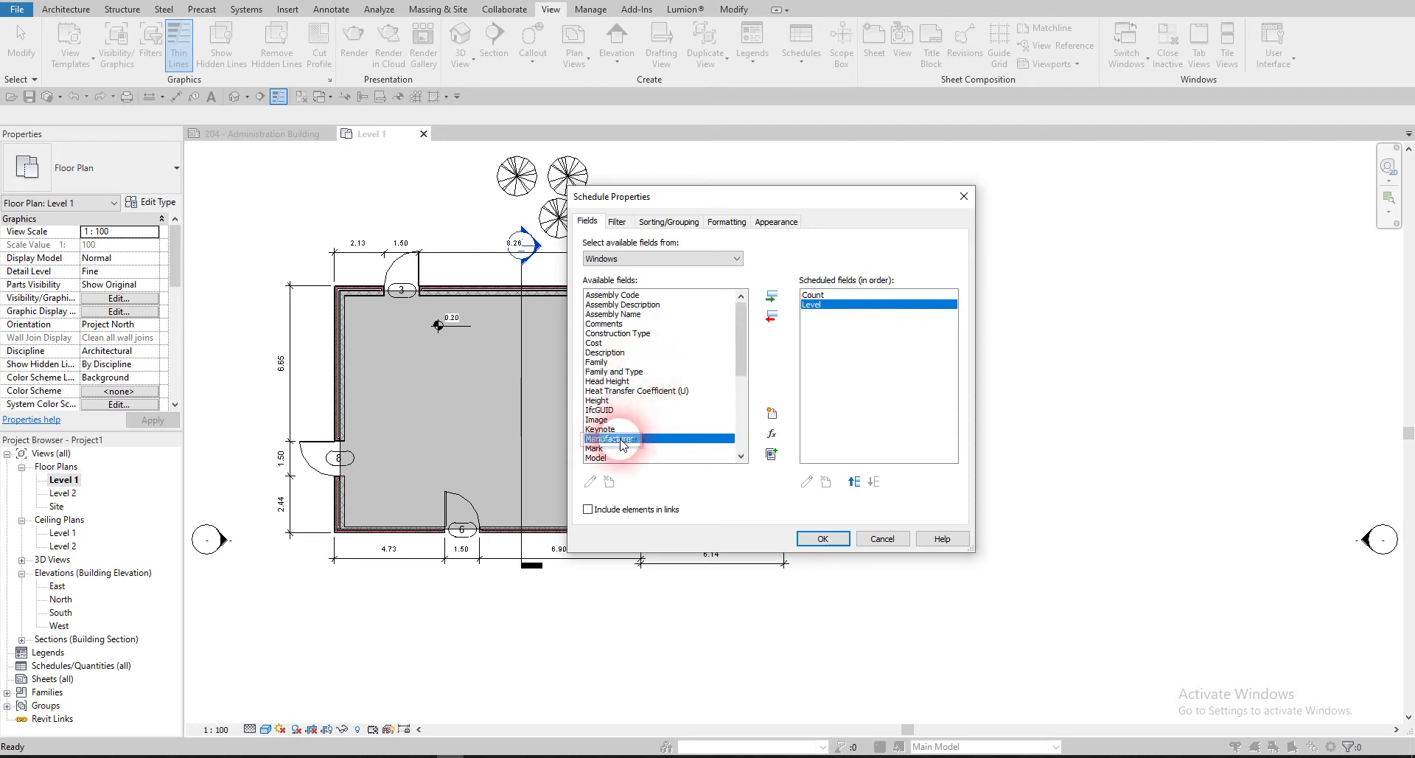
scroll(621, 442, down, 6)
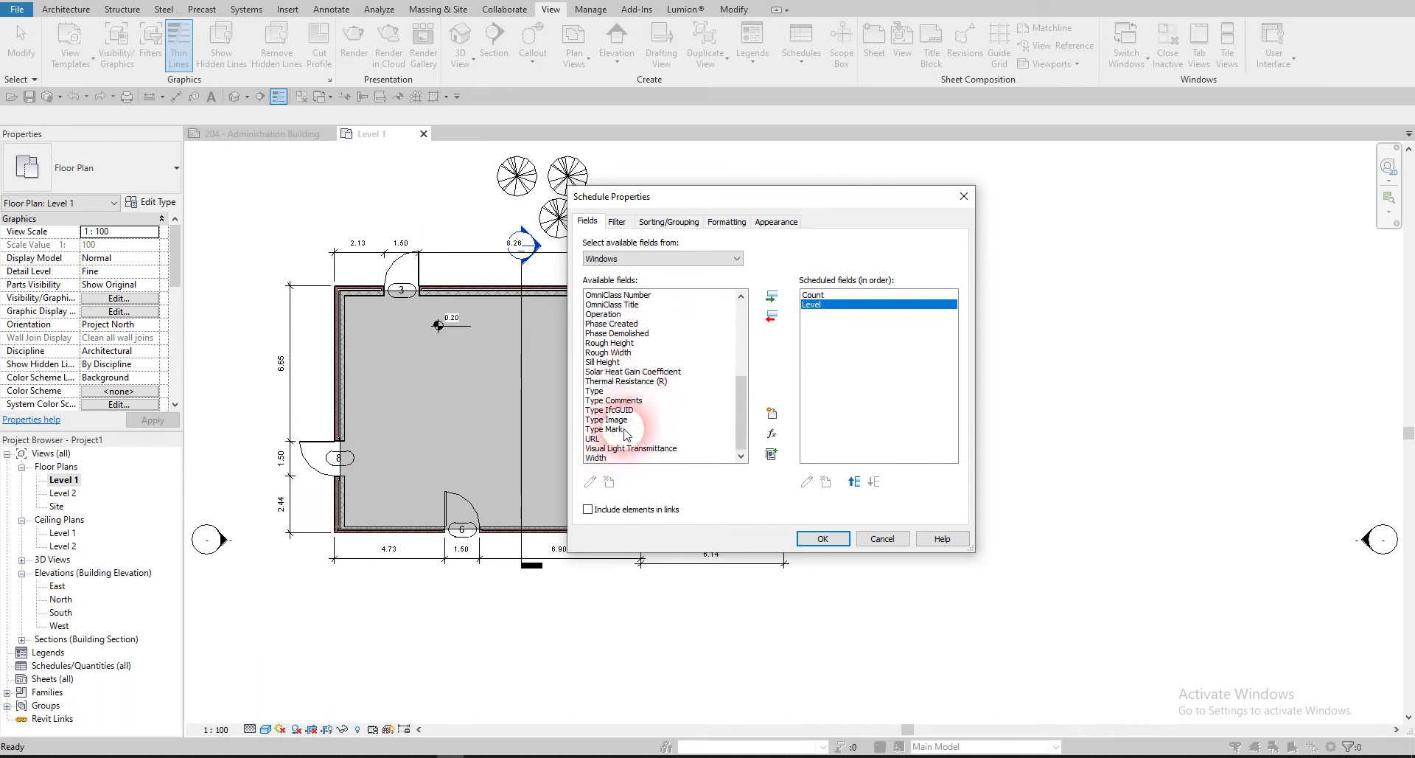
double_click(614, 430)
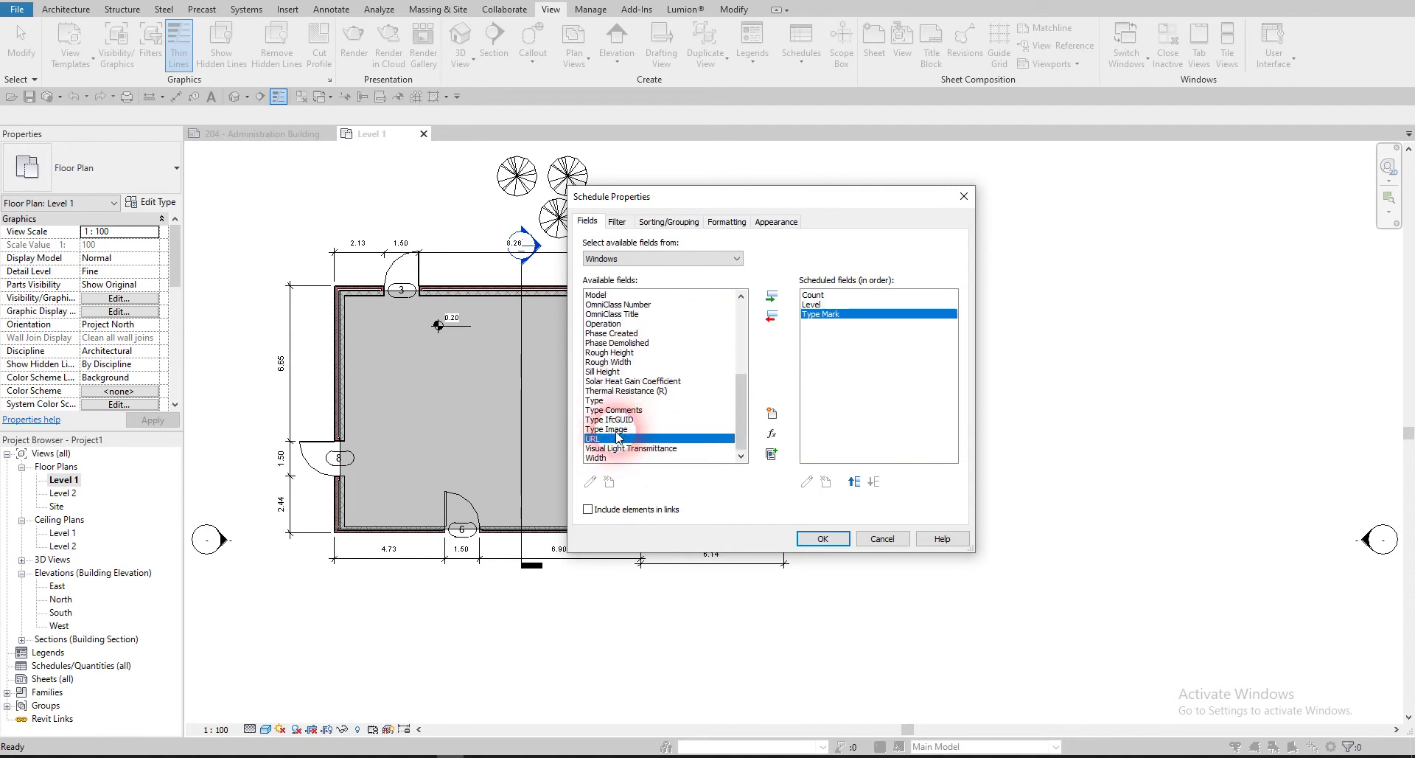
double_click(603, 458)
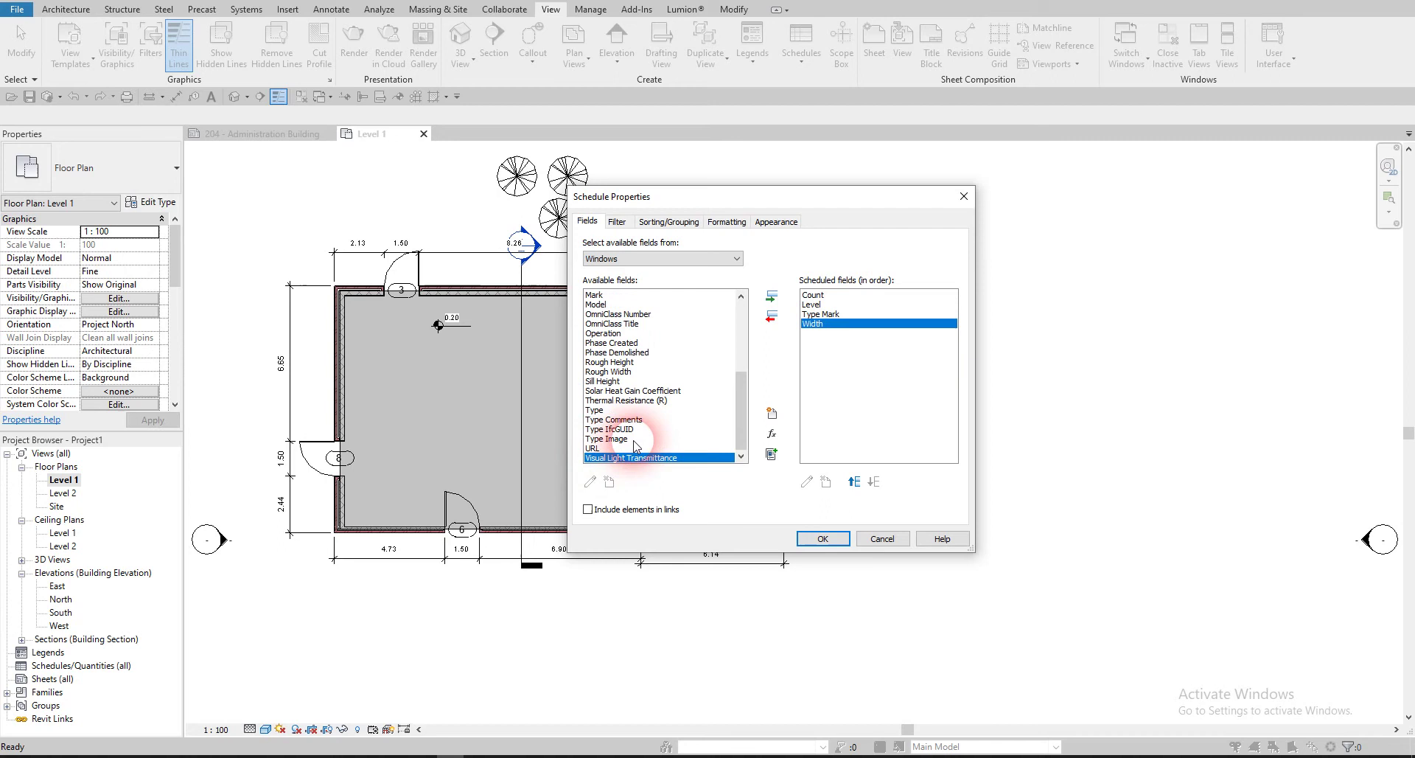
key(h)
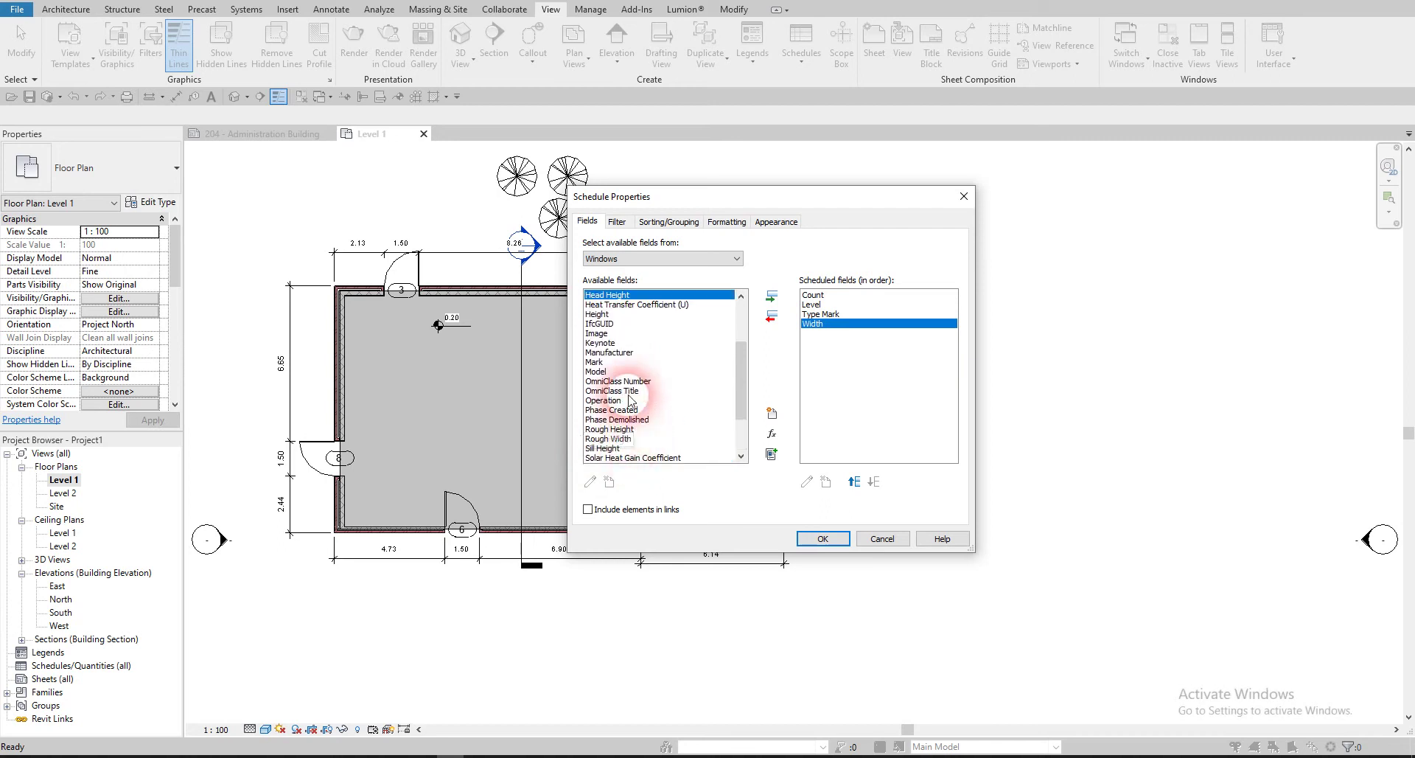
double_click(612, 314)
click(824, 544)
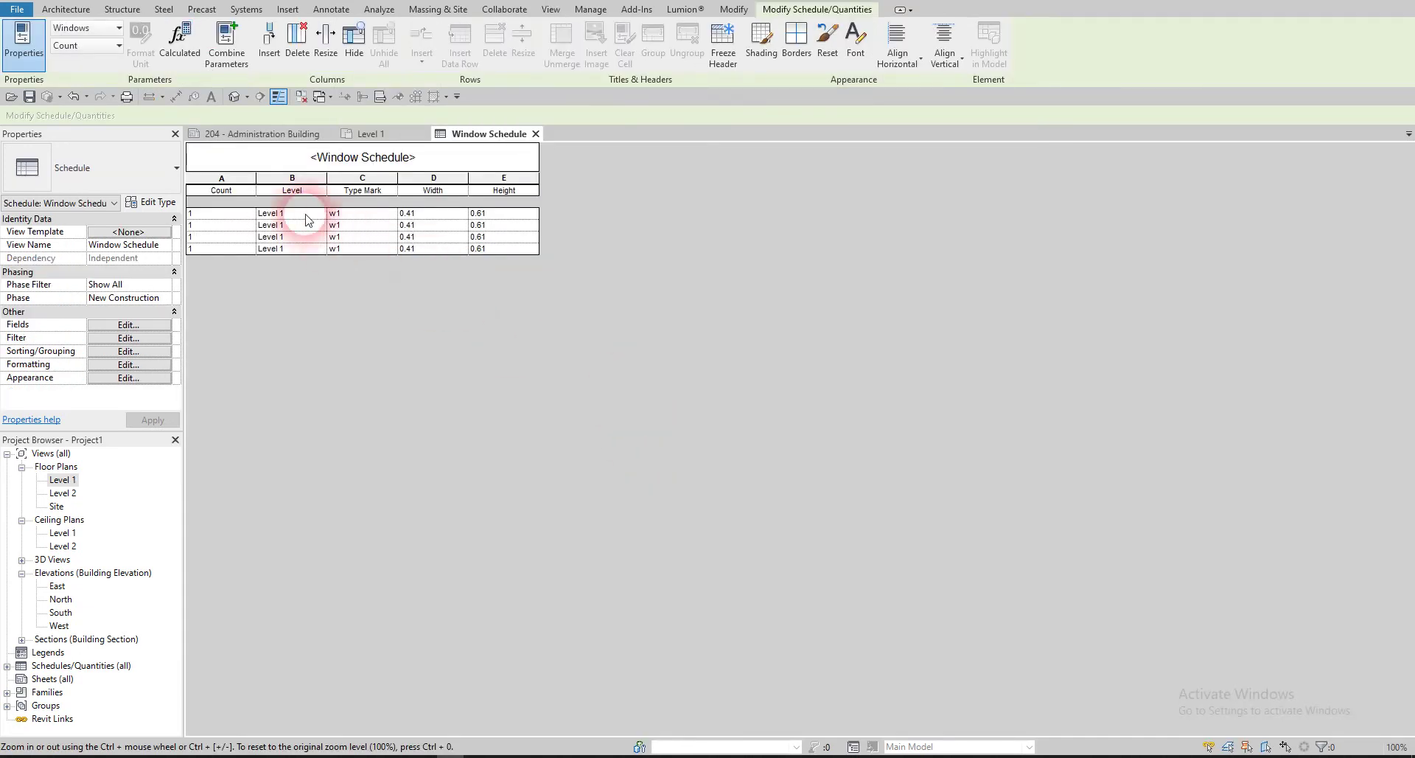
- Sort the window schedule by Type Mark and turn off itemizing every instance
click(333, 214)
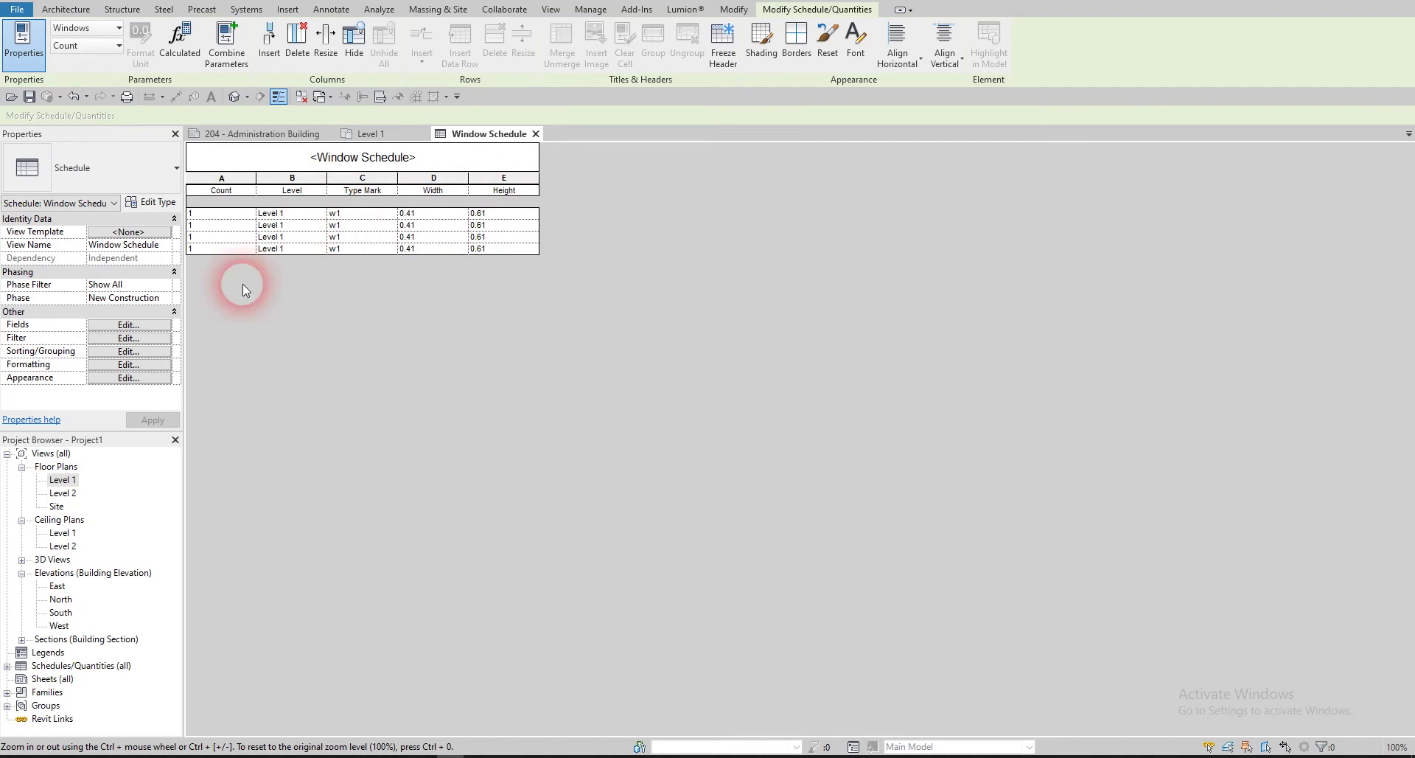
click(130, 339)
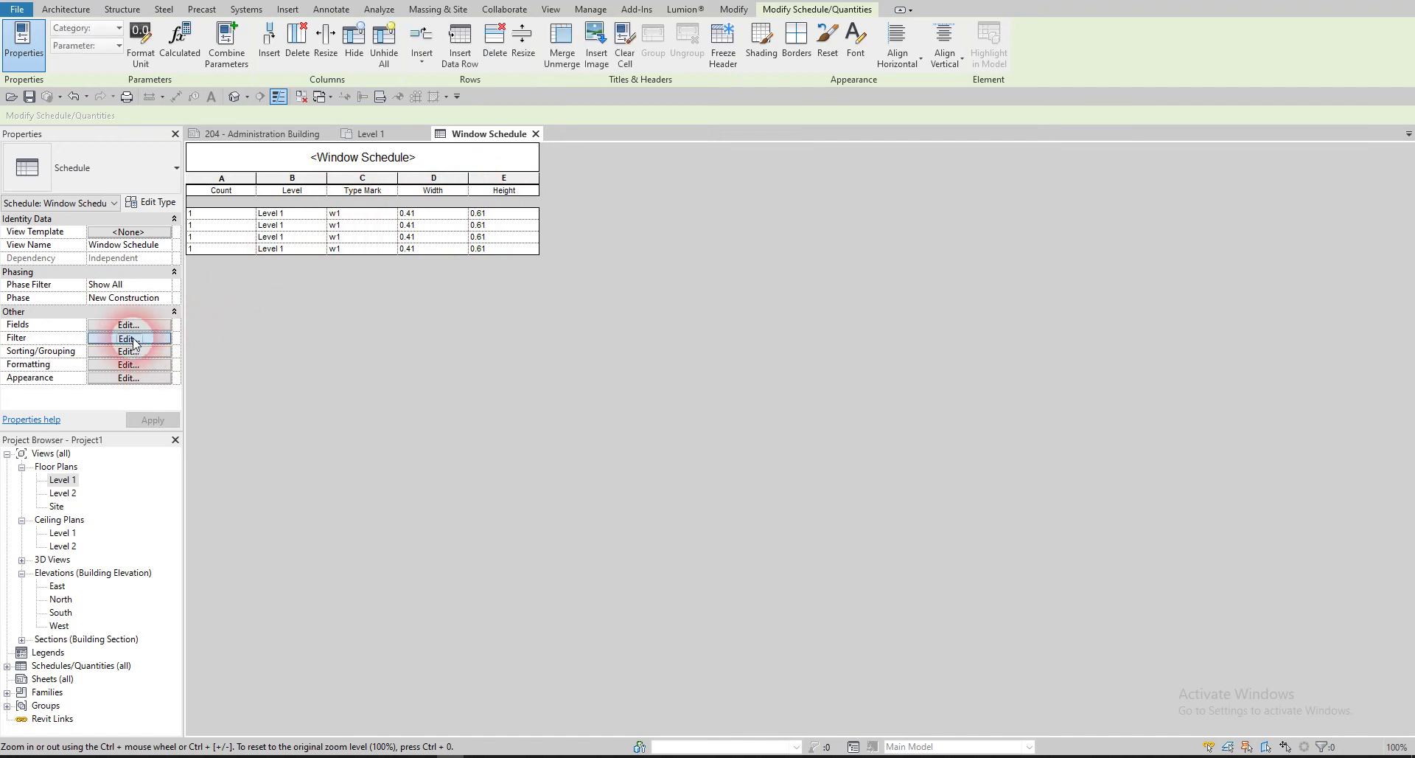
click(643, 224)
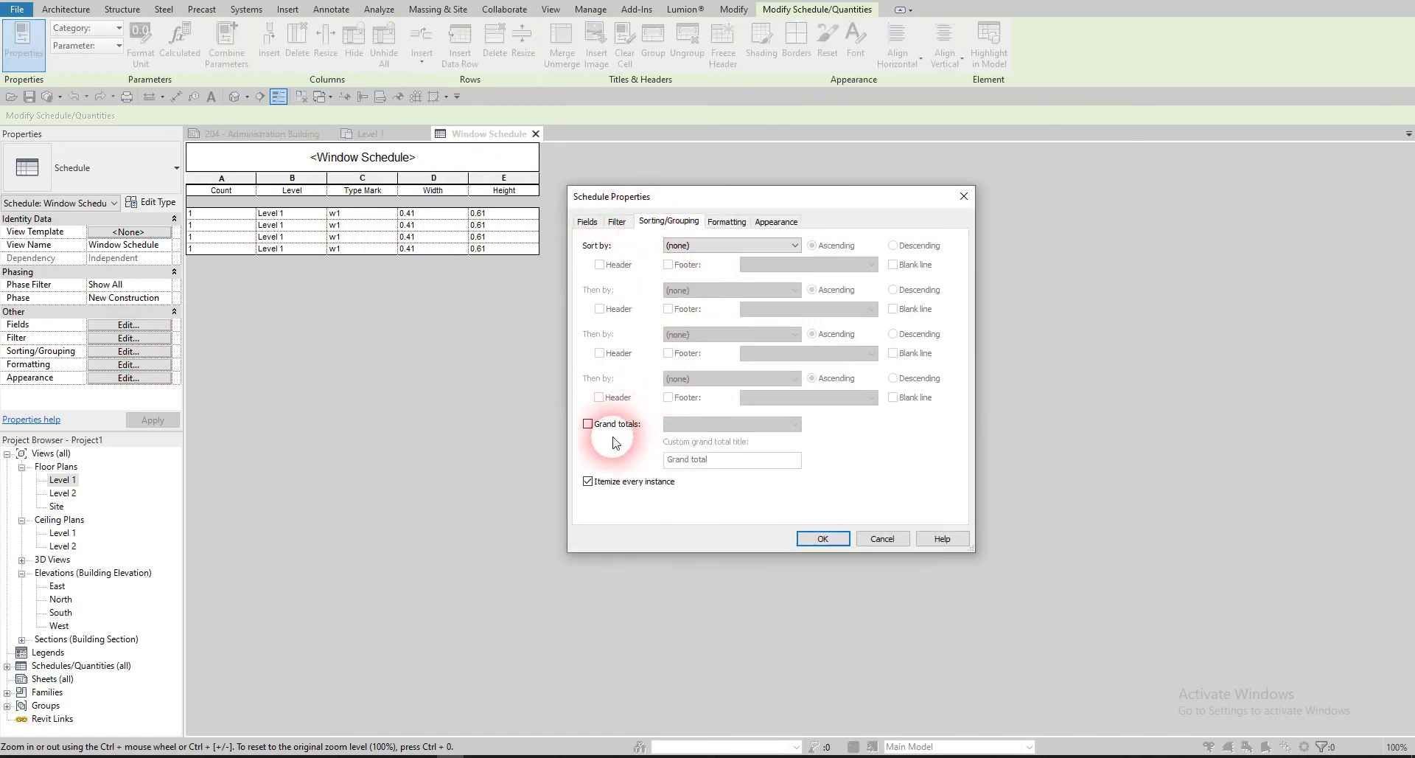
click(614, 482)
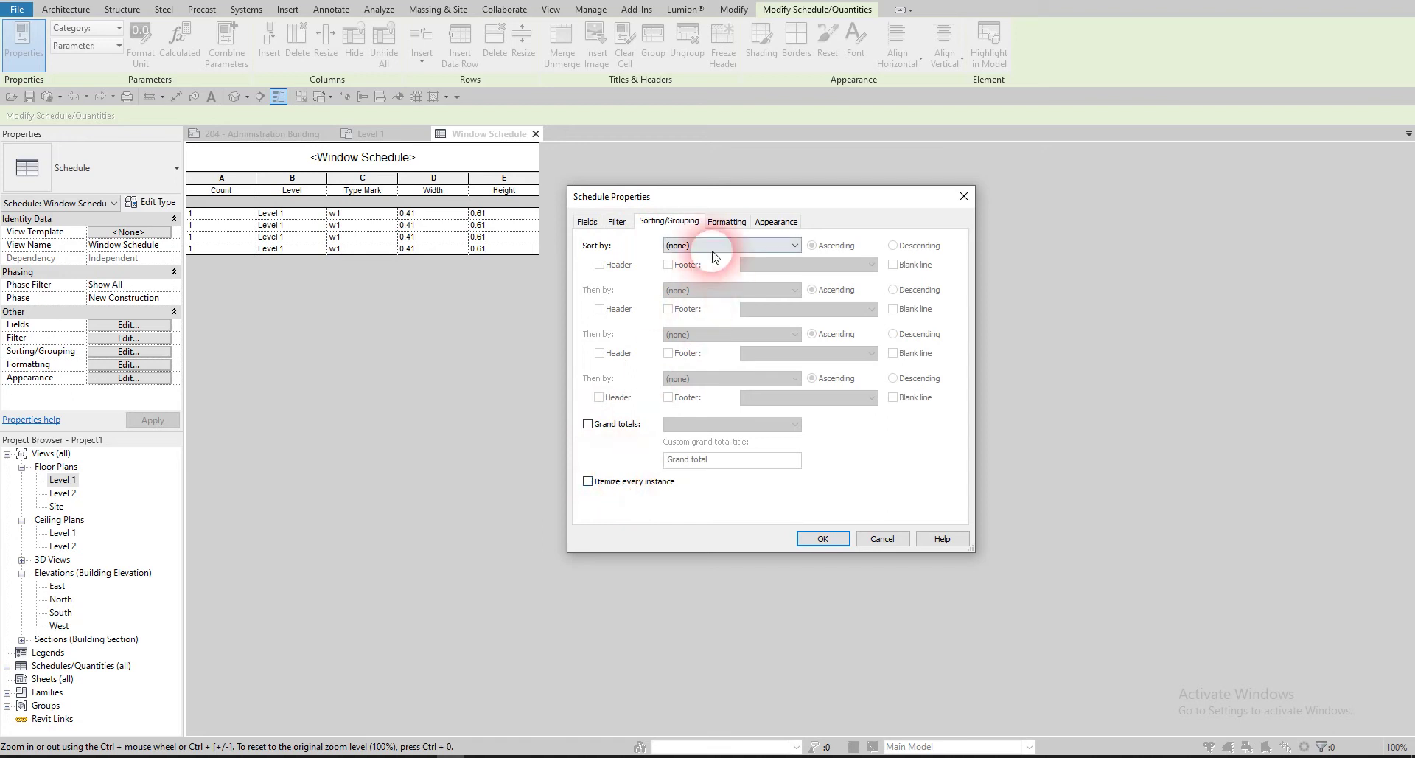
click(685, 245)
click(704, 278)
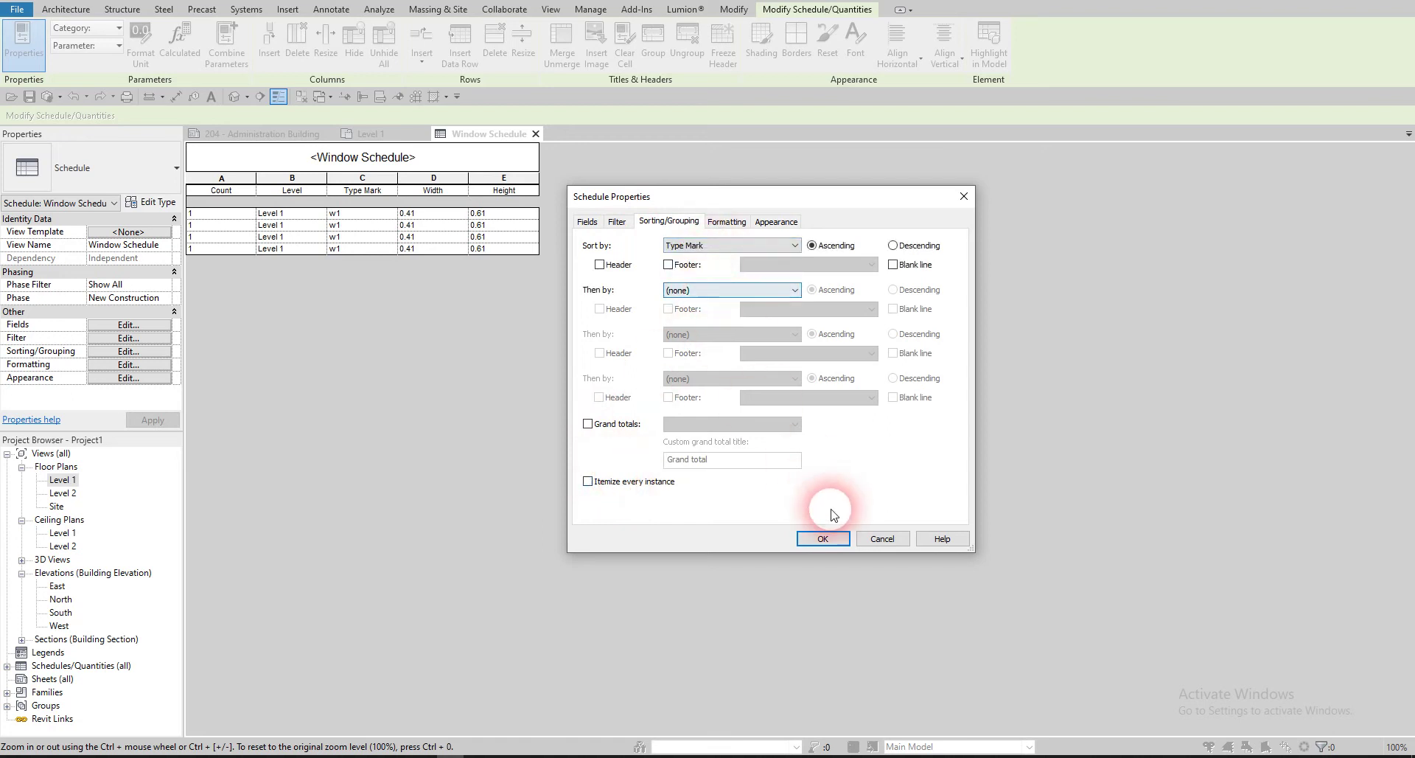
click(823, 538)
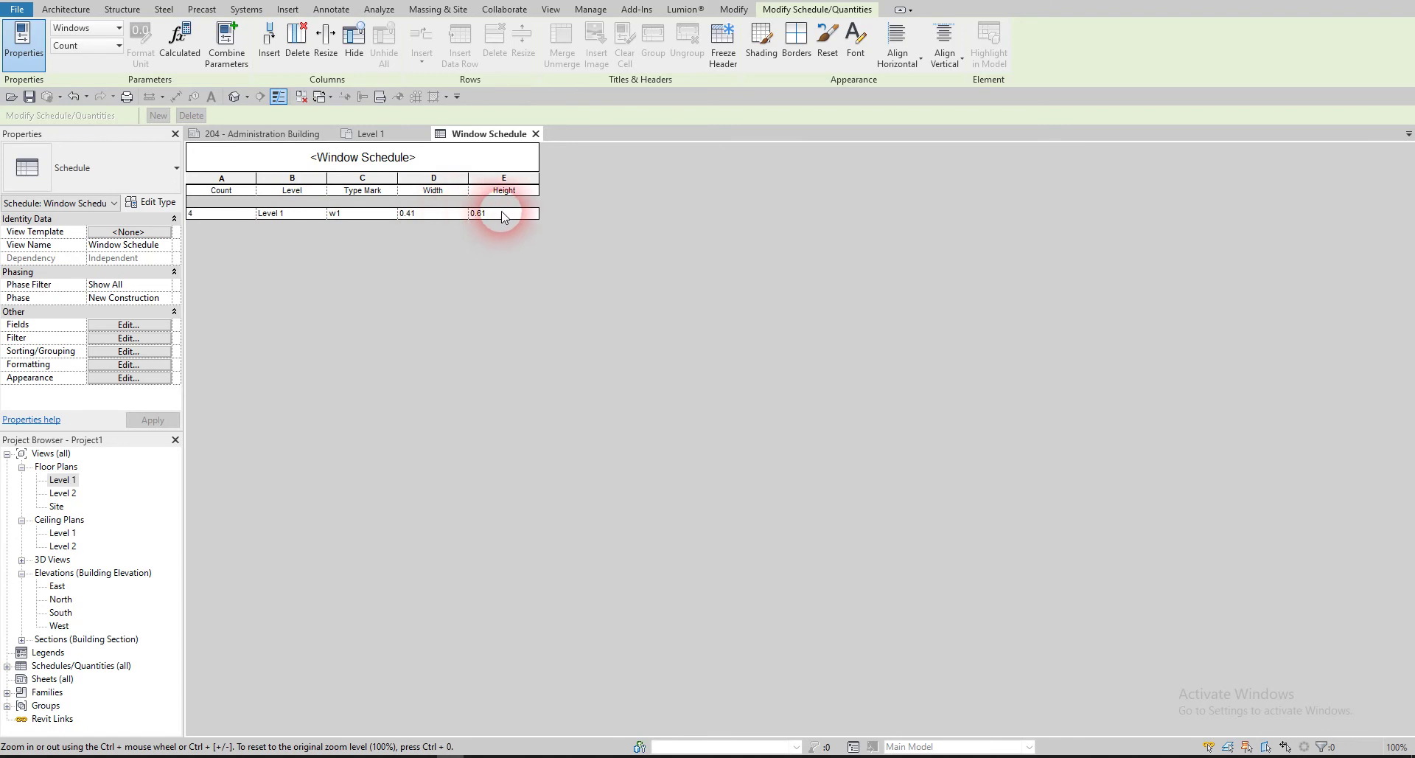
- Change the window row's Type Mark to W2 in the schedule and apply it to all elements of that type
click(355, 213)
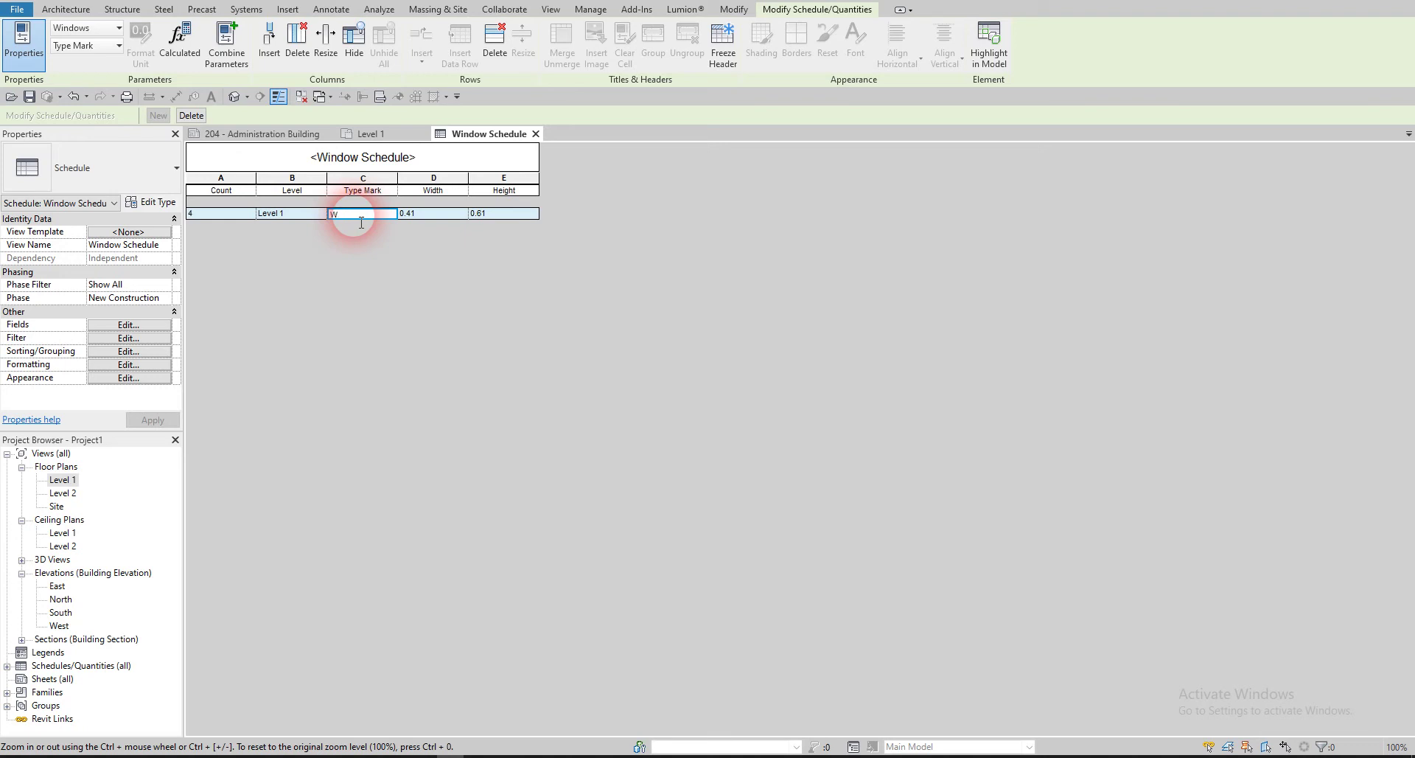
click(376, 247)
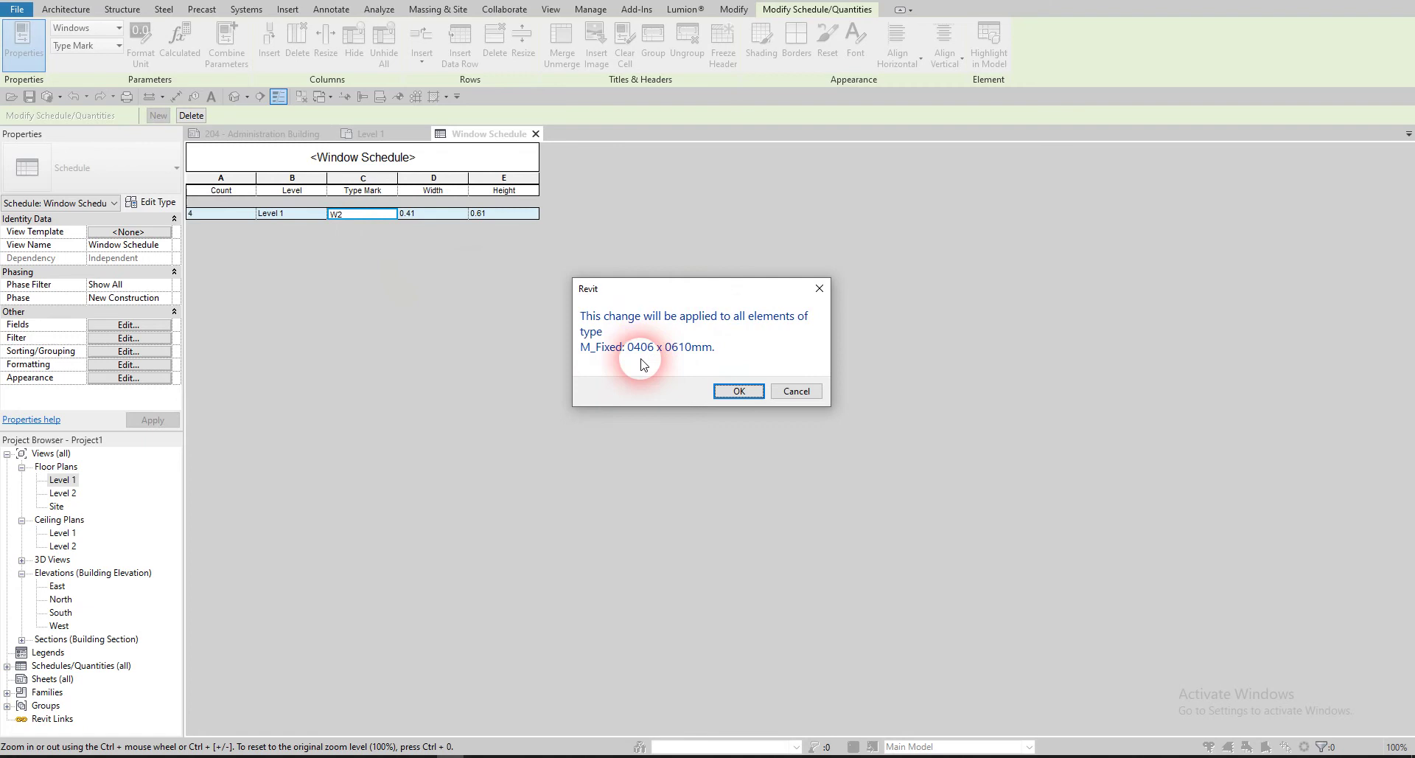
click(735, 391)
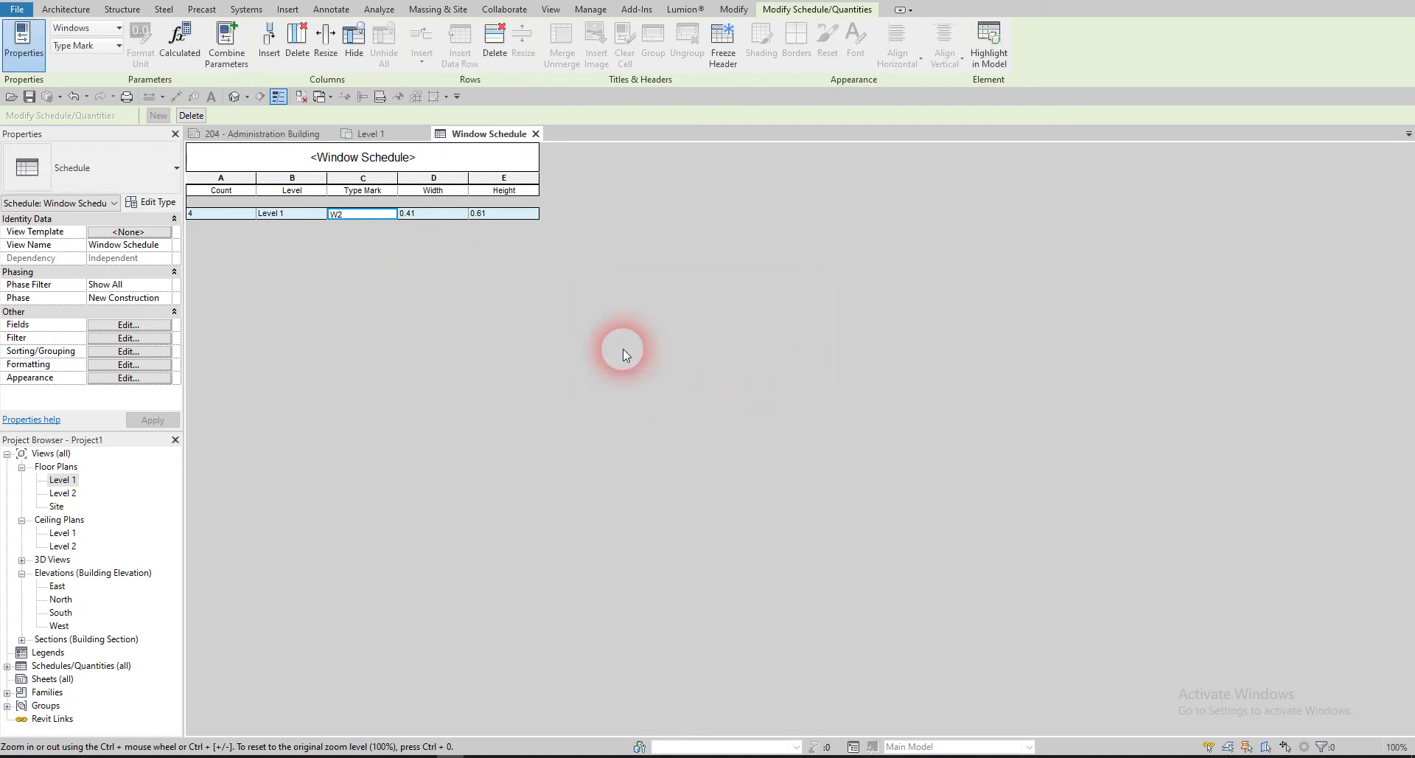
- Delete the wing's easternmost north-wall window and its east-wall window on Level 1, and check the window schedule
click(378, 134)
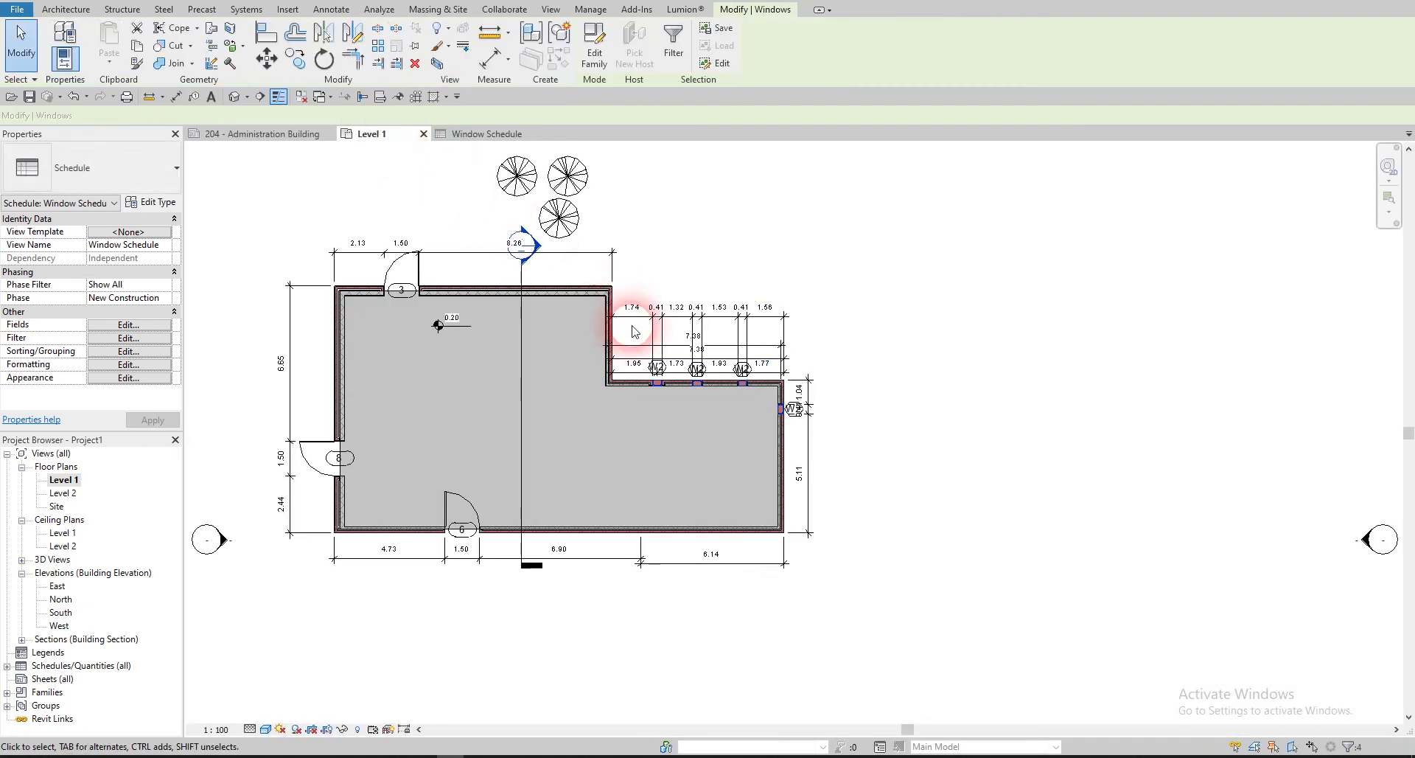
scroll(641, 324, up, 5)
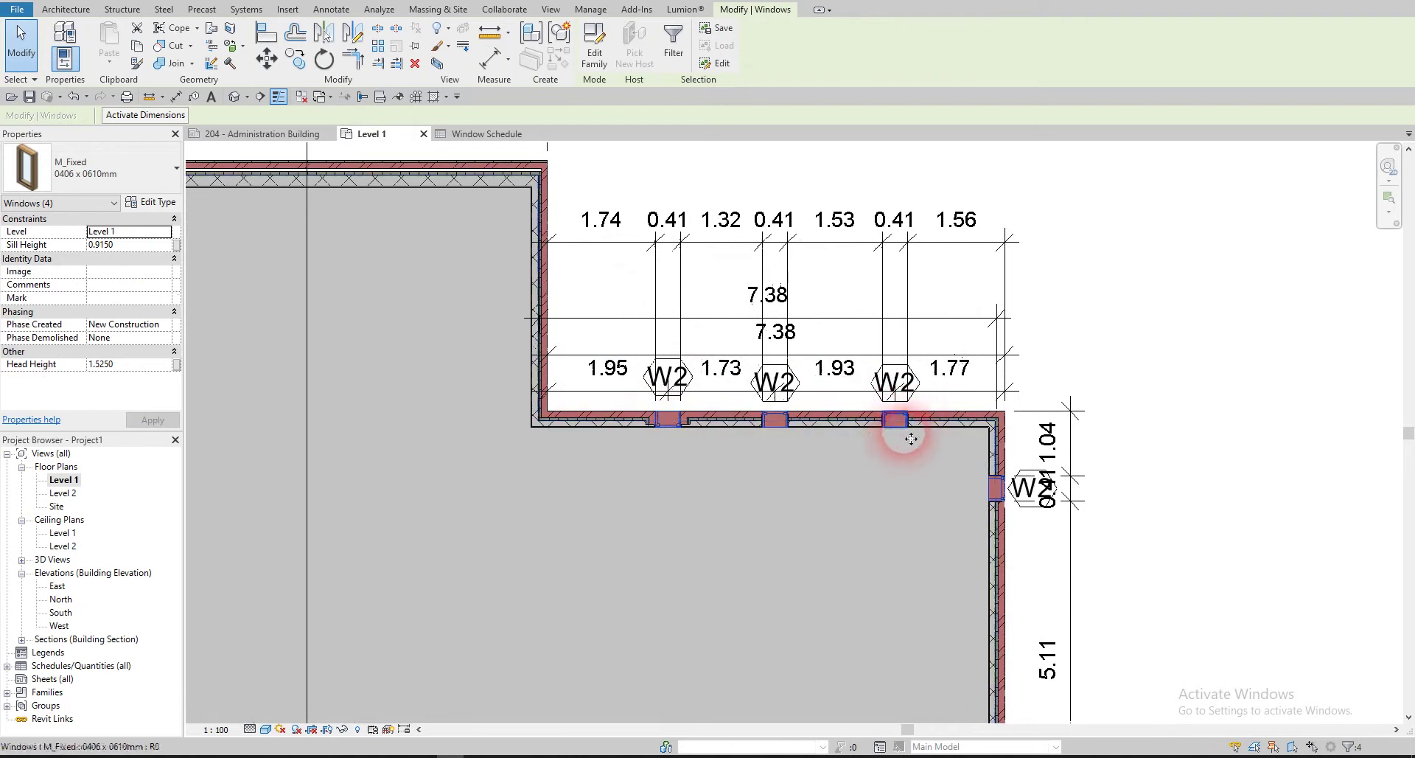
click(904, 425)
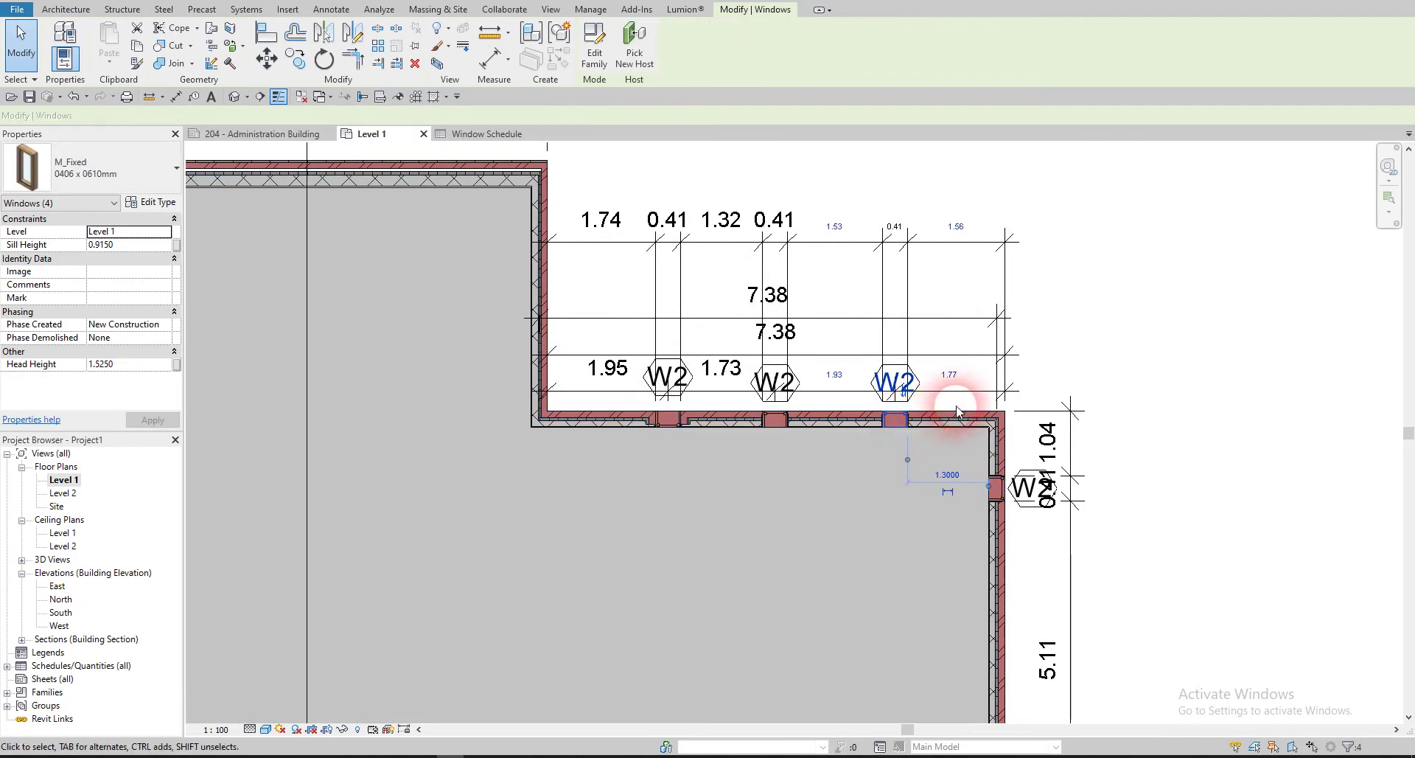
key(Delete)
click(994, 488)
key(Delete)
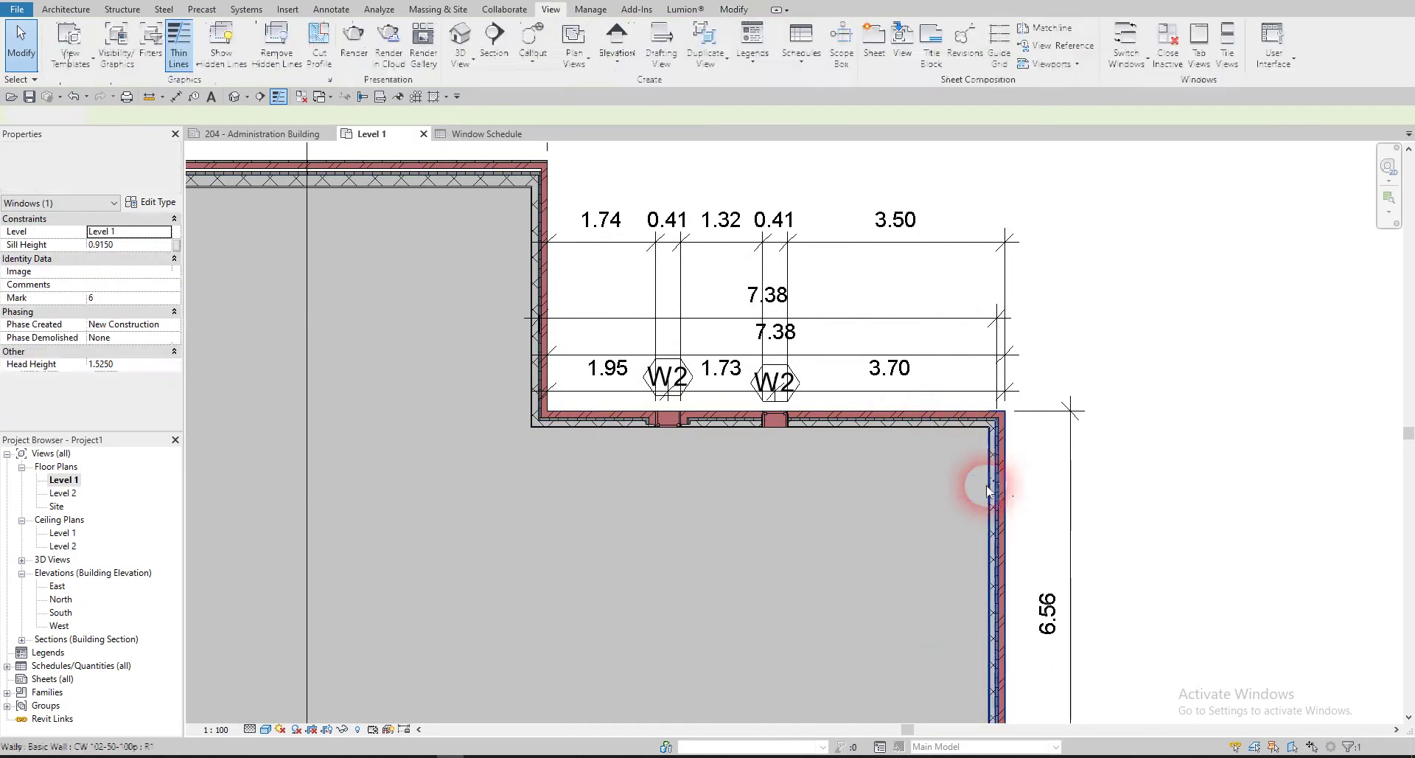
click(483, 135)
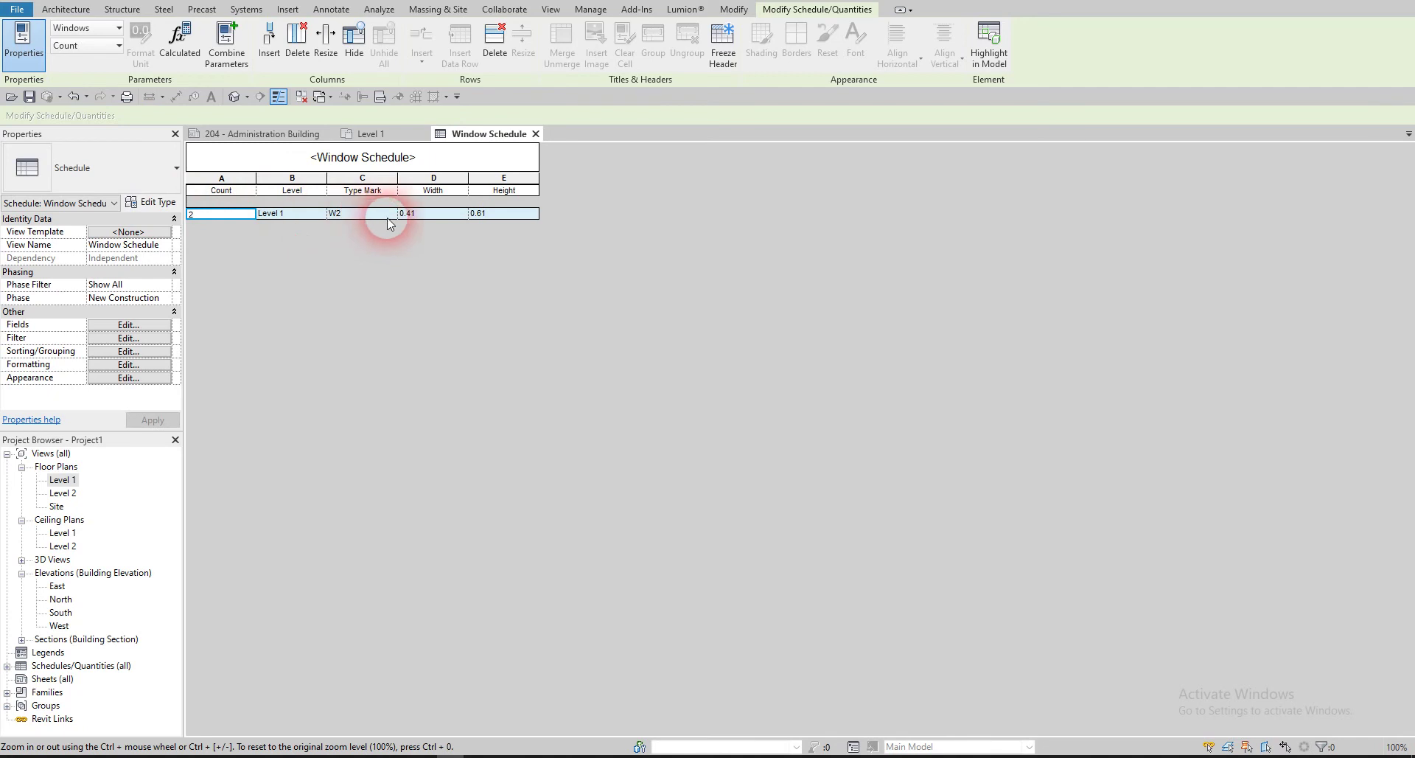
- Open the Level 2 floor plan and temporarily hide the roof covering the building
double_click(63, 493)
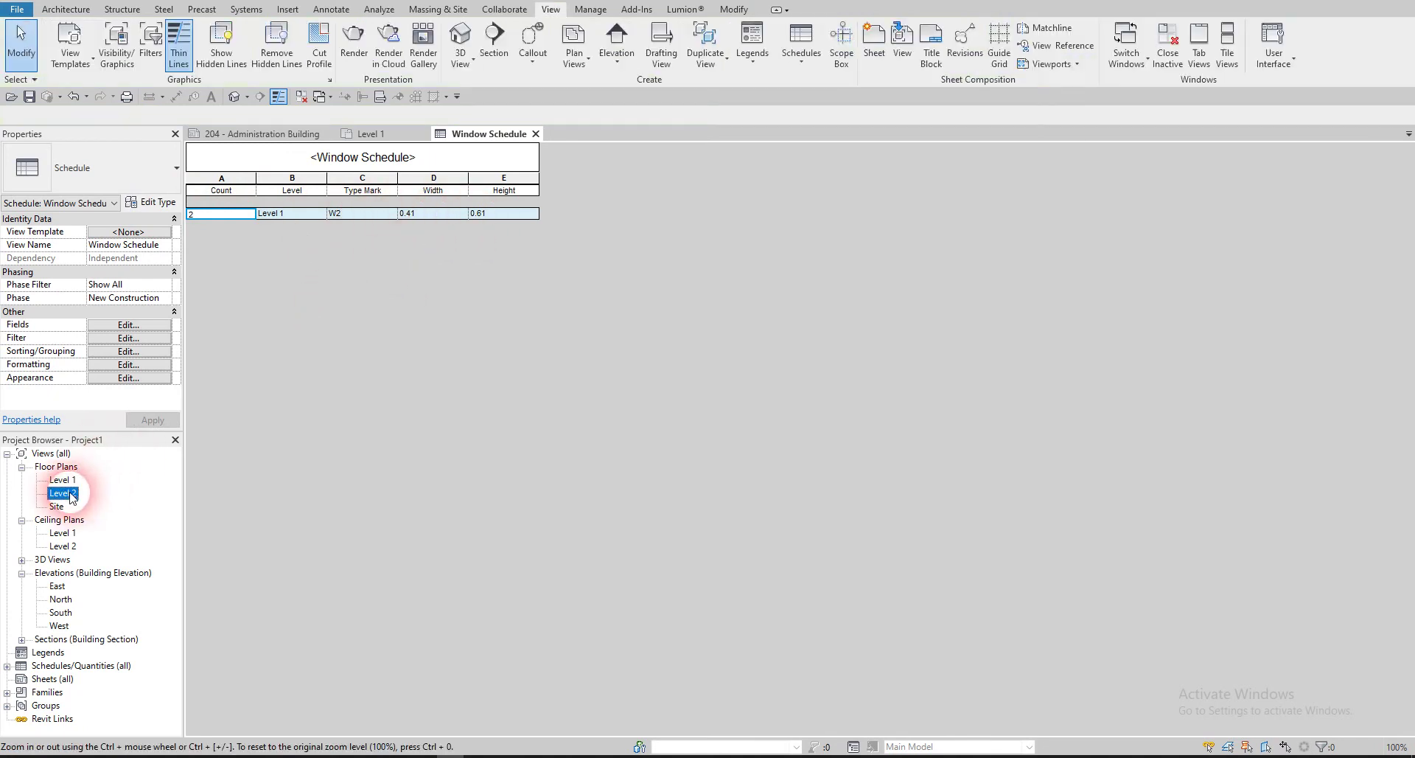
scroll(339, 359, down, 4)
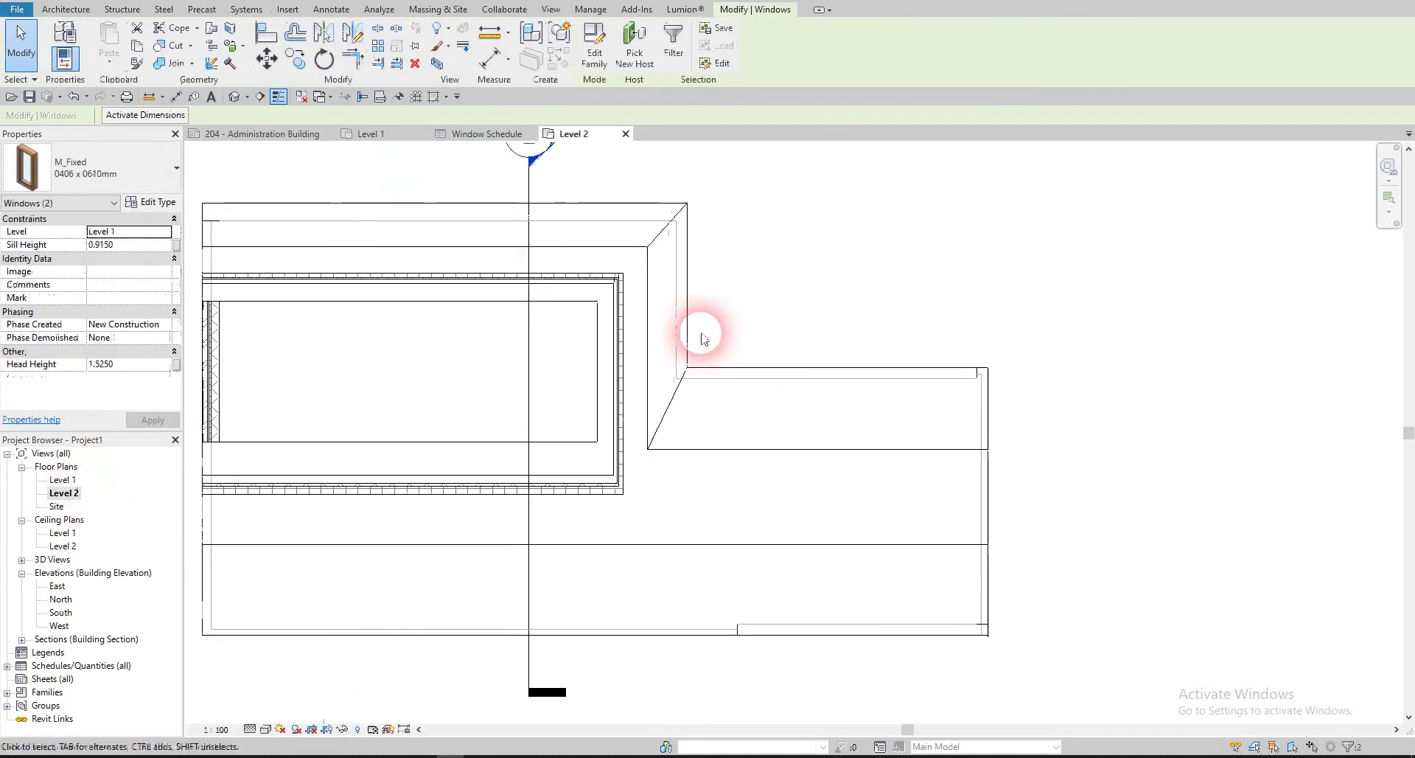
click(475, 277)
key(h)
key(h)
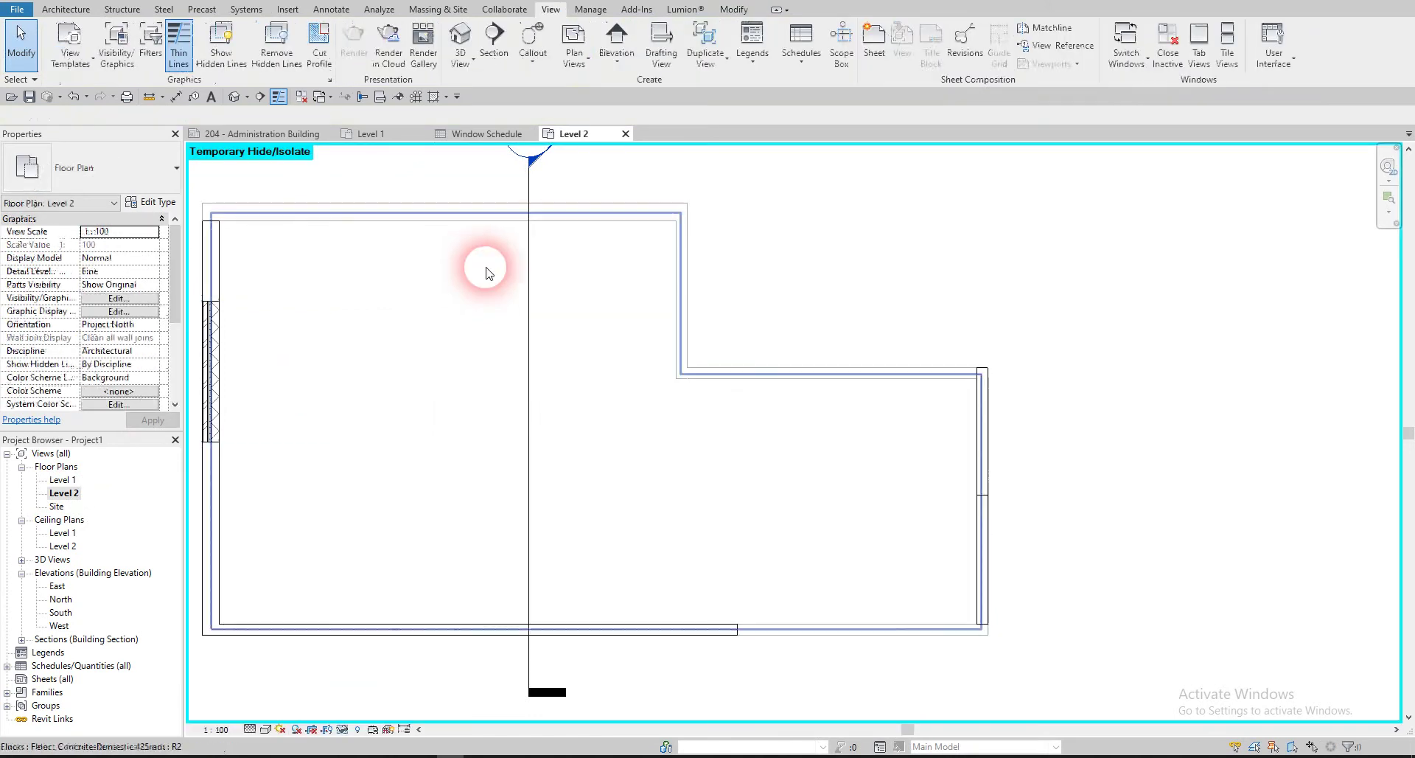
- Increase the Top Offset of the east wing's north wall so it extends above Level 2
middle_drag(762, 268, 756, 317)
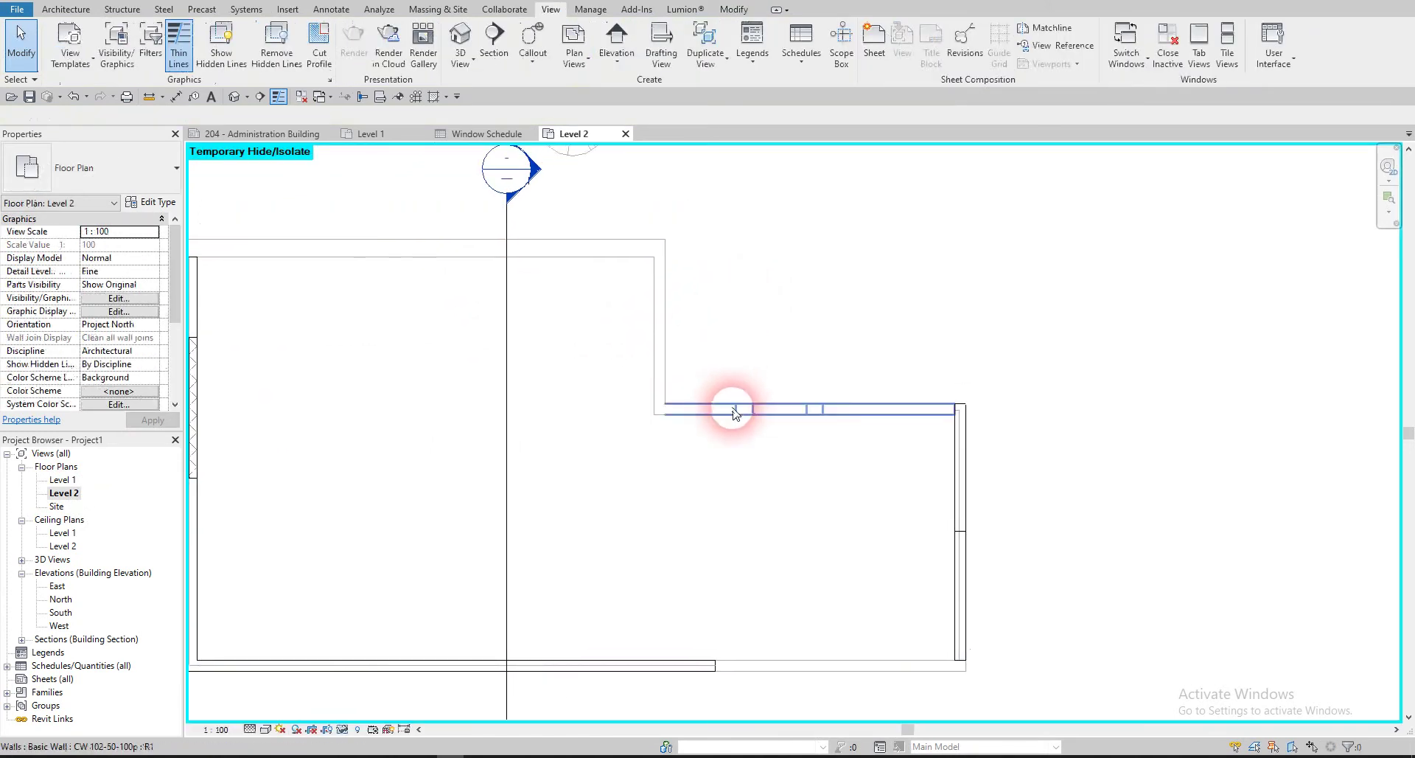
click(732, 407)
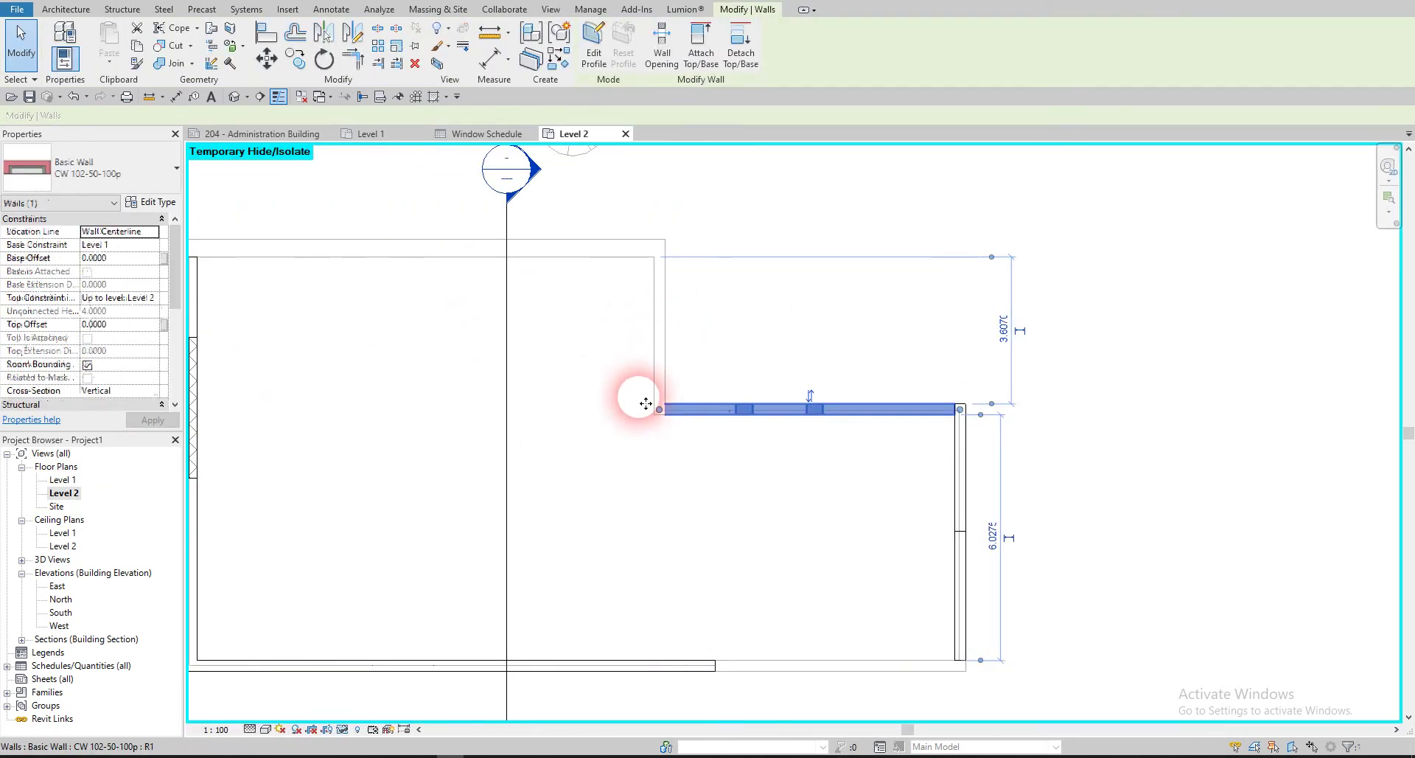
click(153, 299)
click(137, 328)
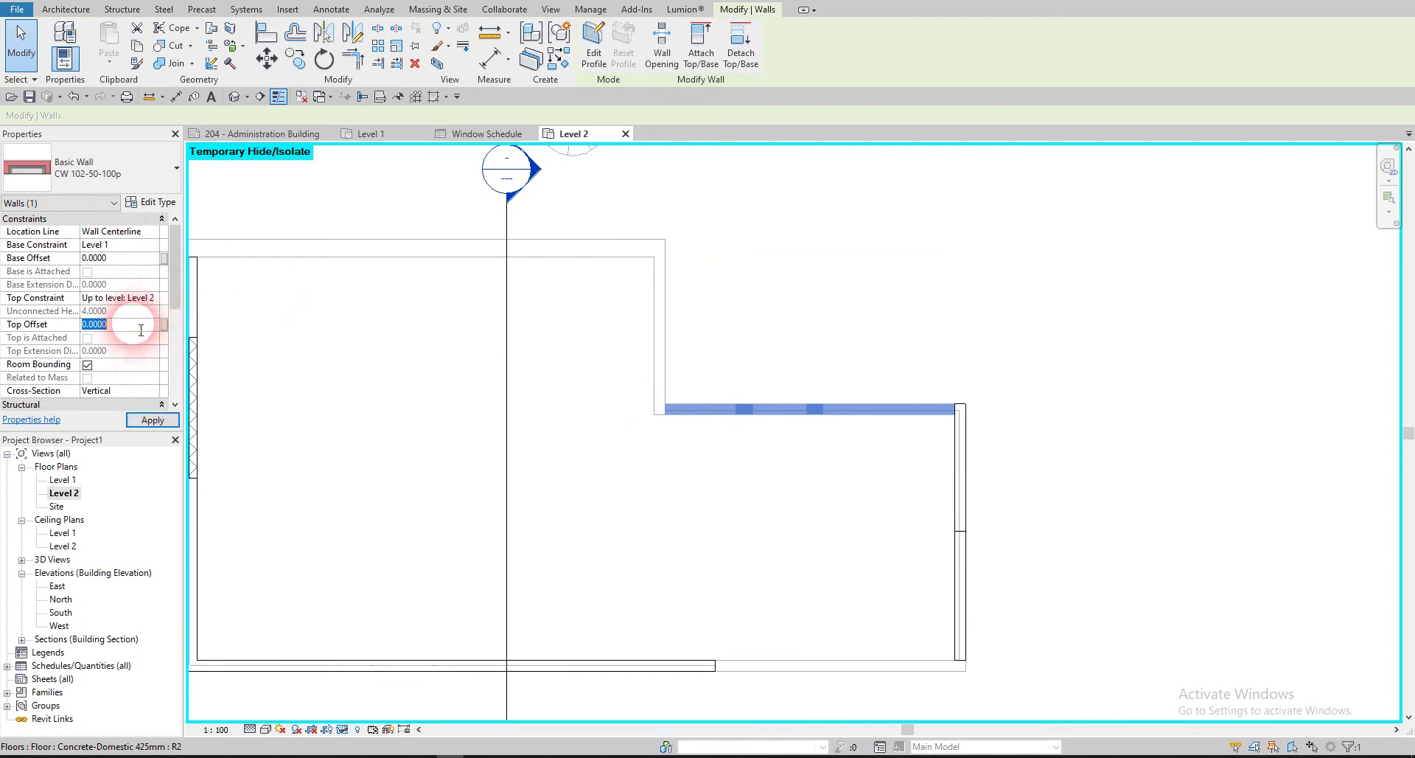
click(585, 331)
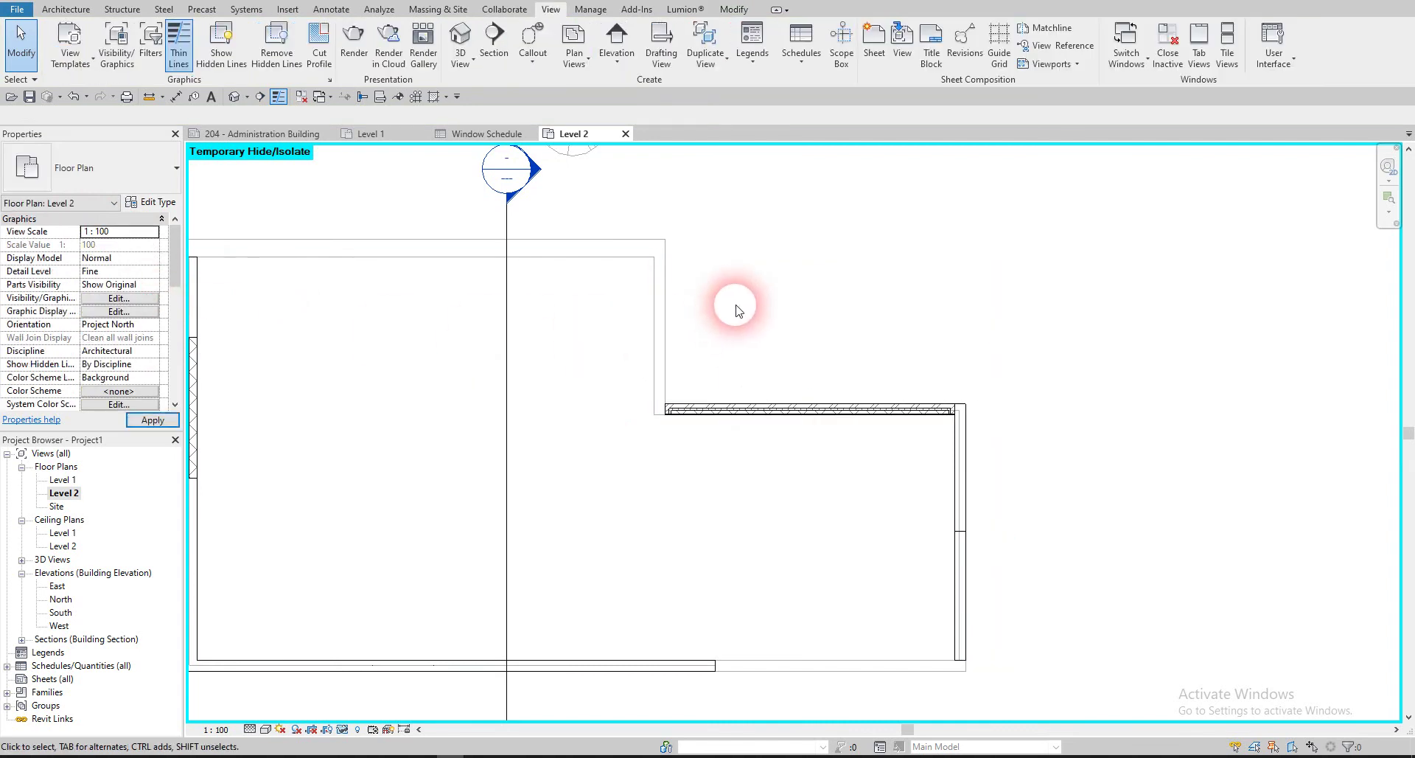
- Place three M_Fixed 0406 x 0610mm windows along the east wing's north wall in the Level 2 plan
click(88, 11)
click(94, 36)
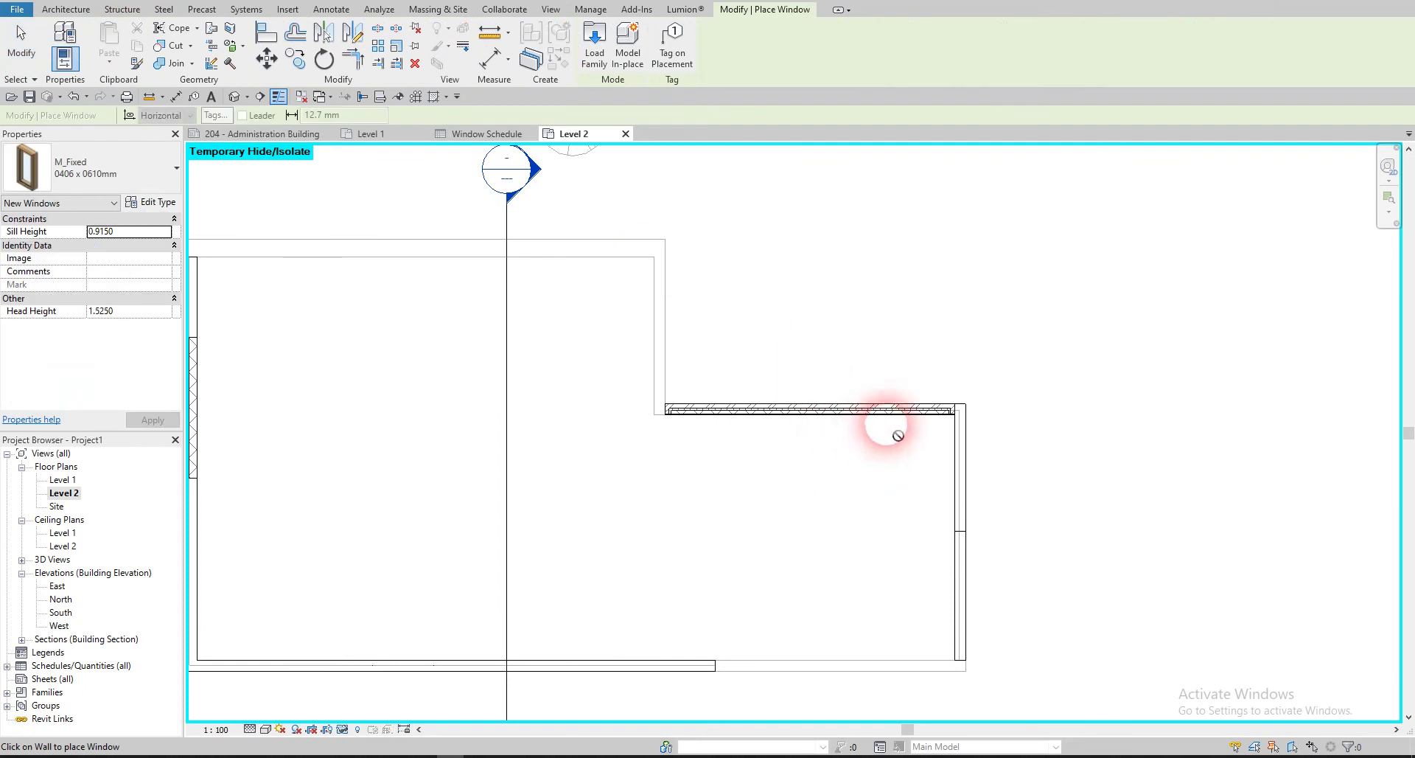
click(898, 409)
click(828, 409)
click(759, 414)
key(Escape)
key(Escape)
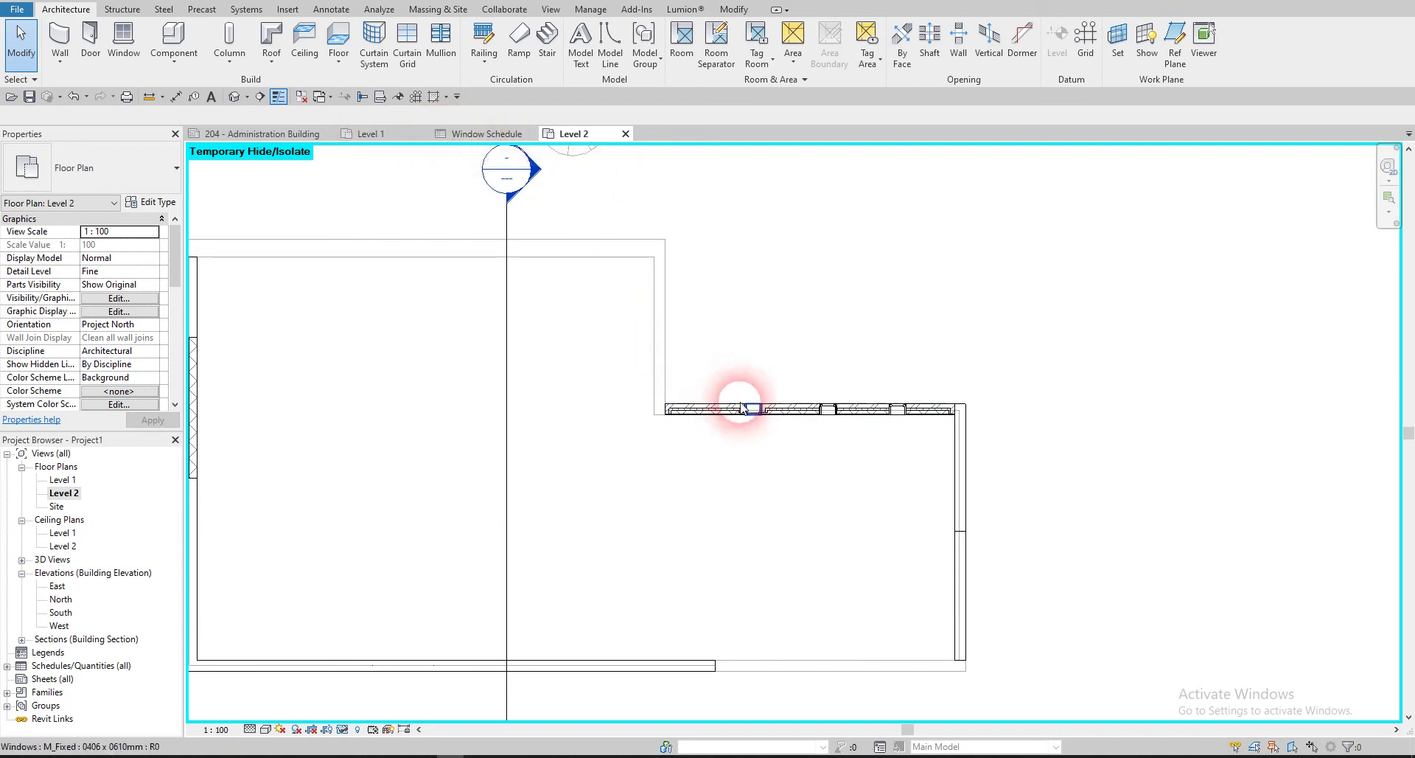
click(751, 409)
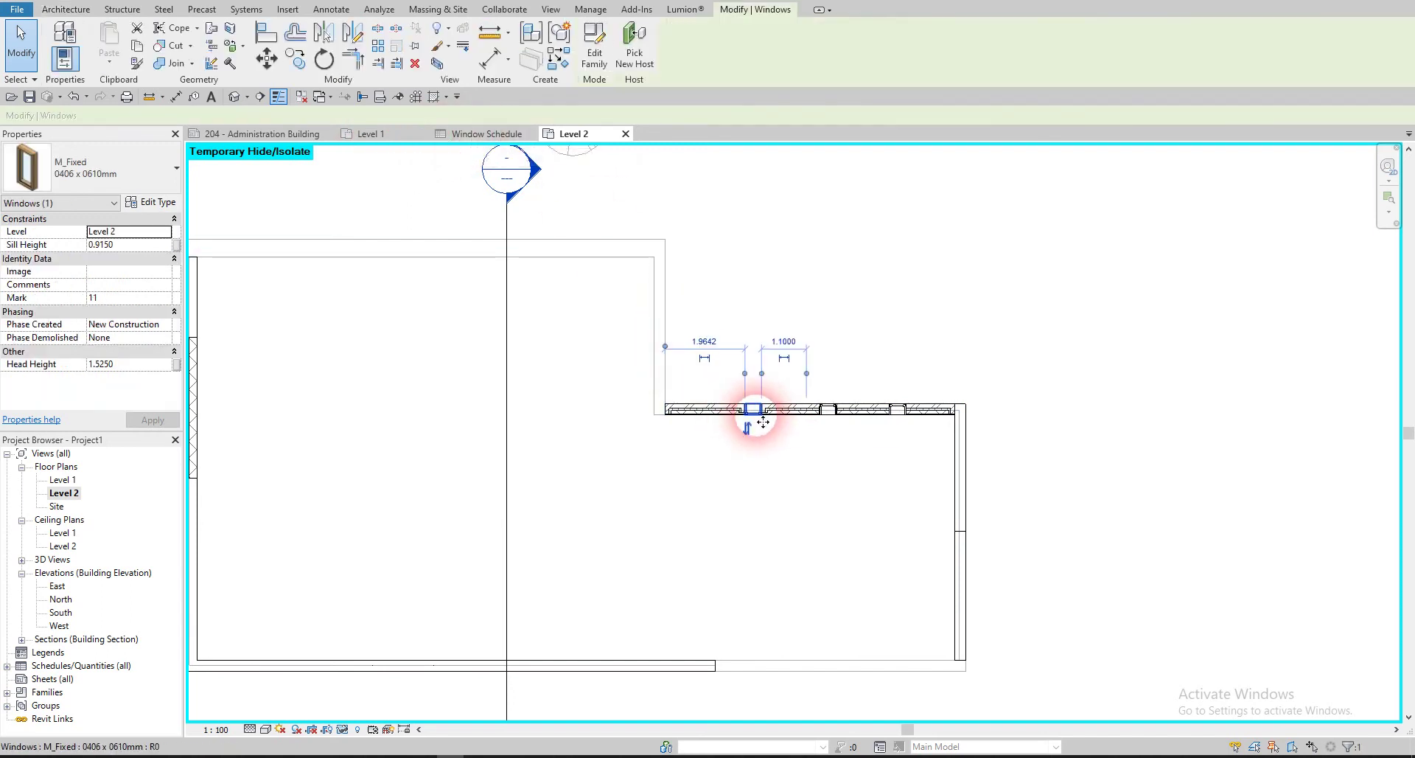
click(173, 211)
scroll(838, 420, down, 5)
key(Escape)
click(506, 195)
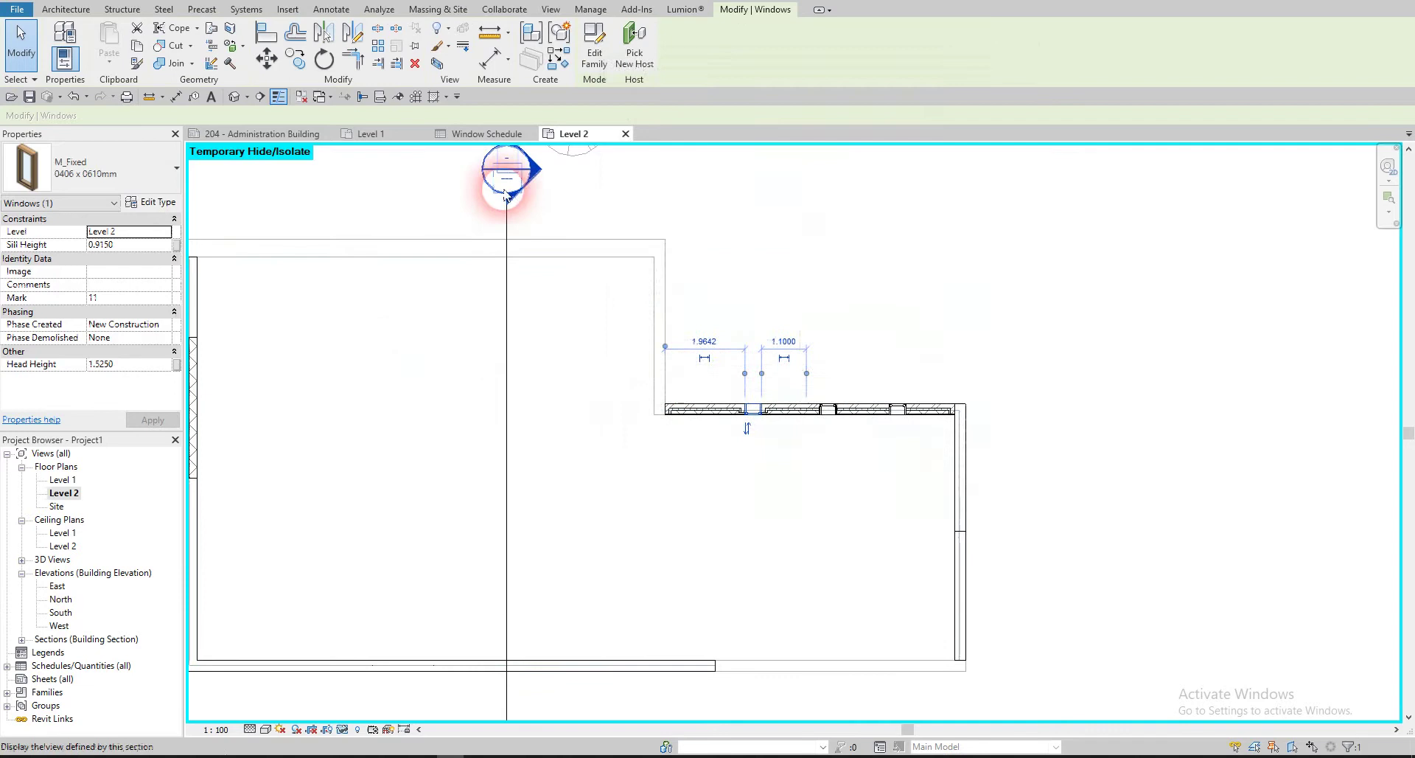
- Add Level as the second sort criterion of the window schedule, after Type Mark
click(506, 133)
click(218, 214)
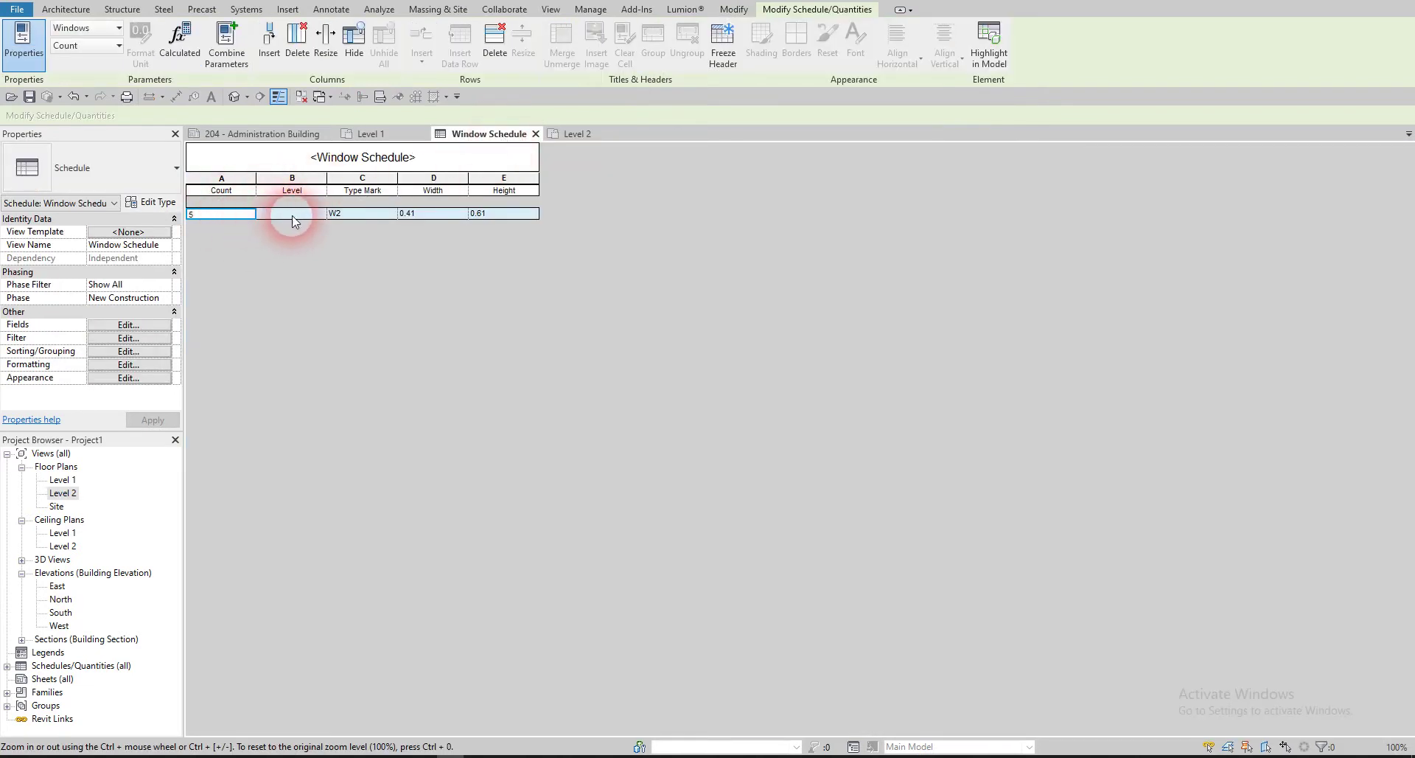
click(127, 339)
click(129, 351)
click(733, 290)
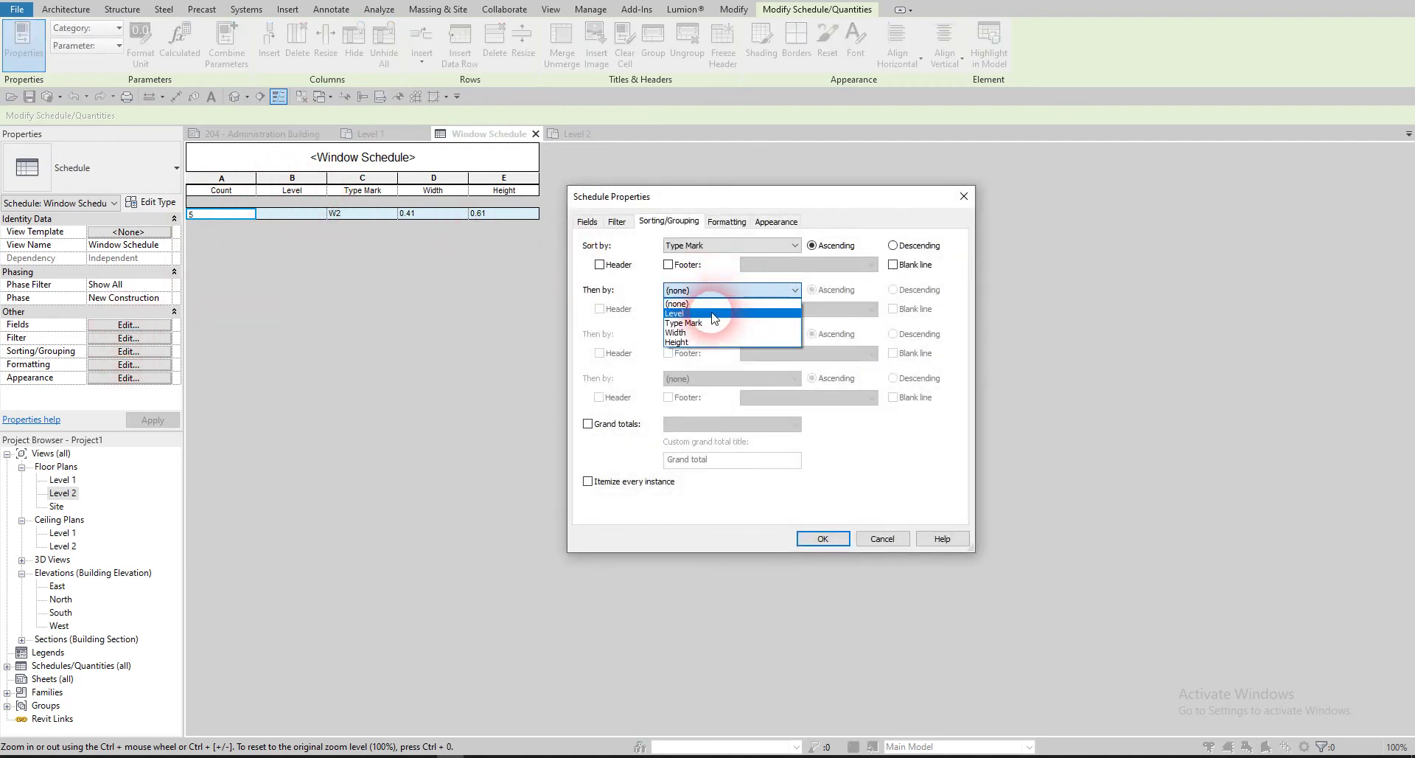
click(710, 313)
click(823, 538)
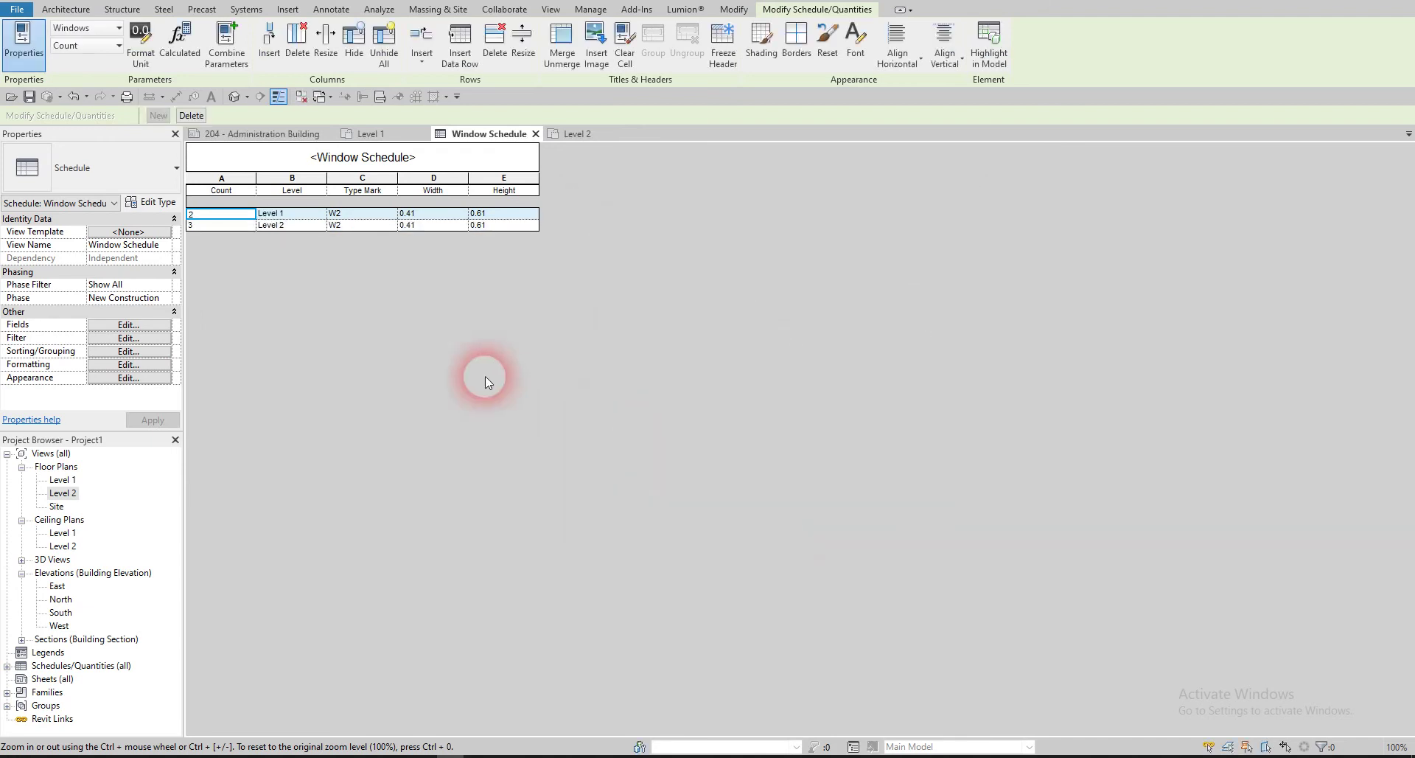
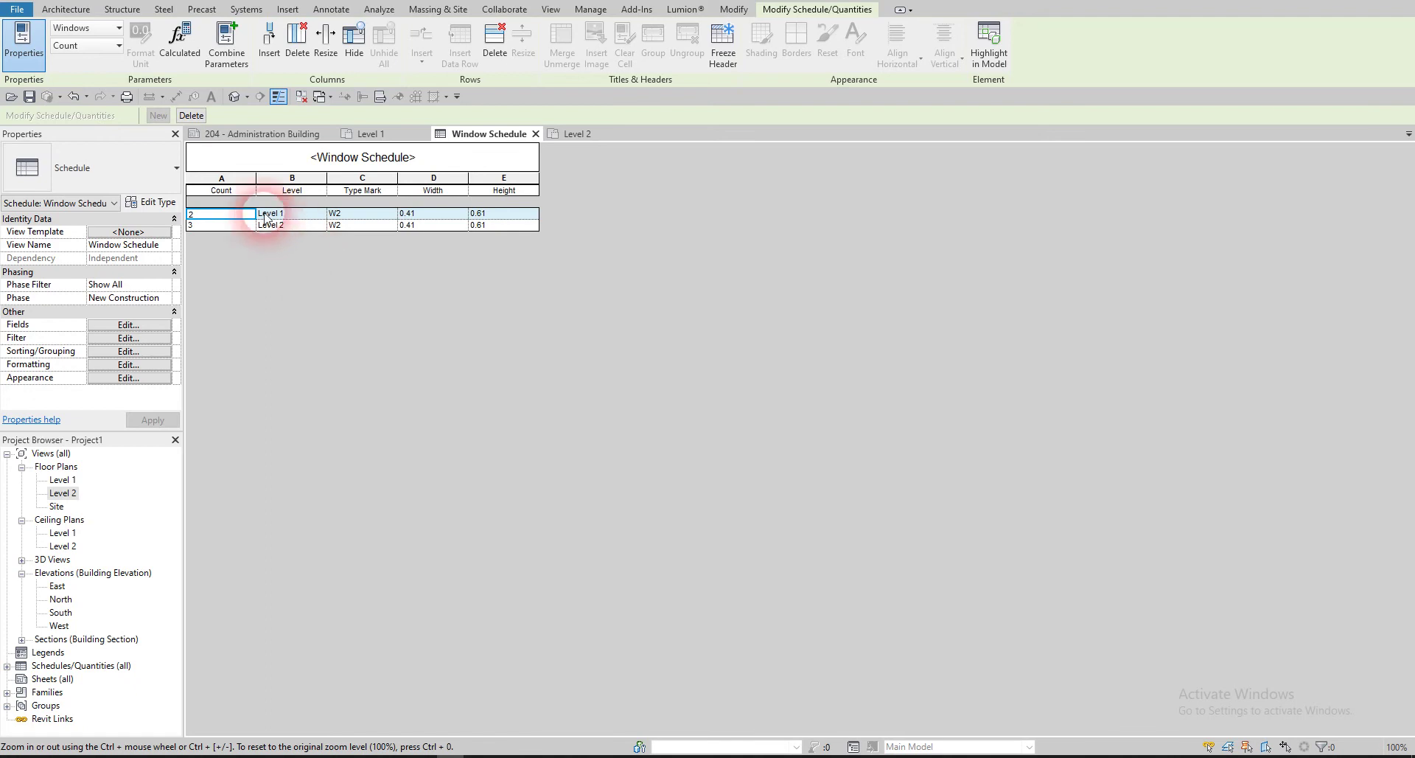
- Return to the Level 1 plan and close the inactive schedule and Level 2 views
click(251, 133)
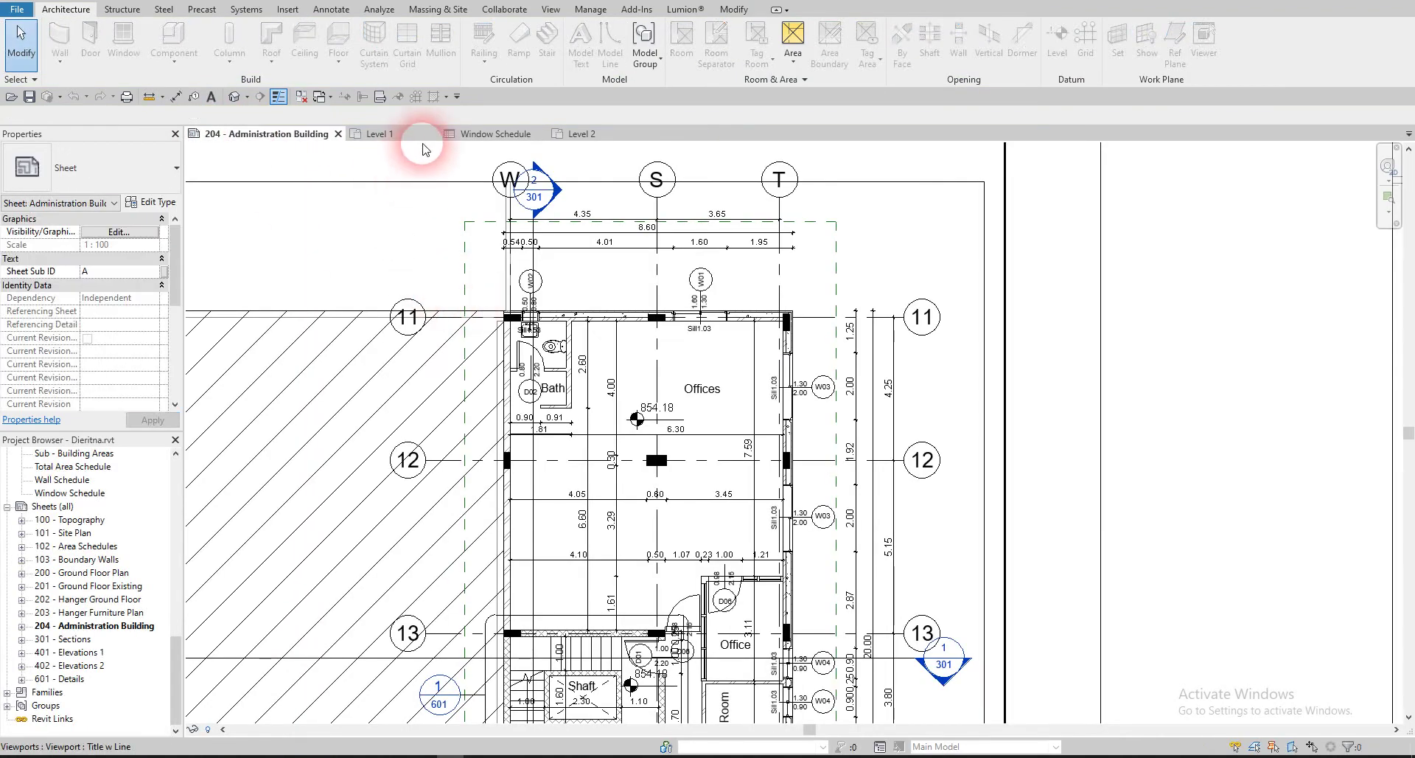
click(398, 134)
click(301, 97)
scroll(682, 328, down, 8)
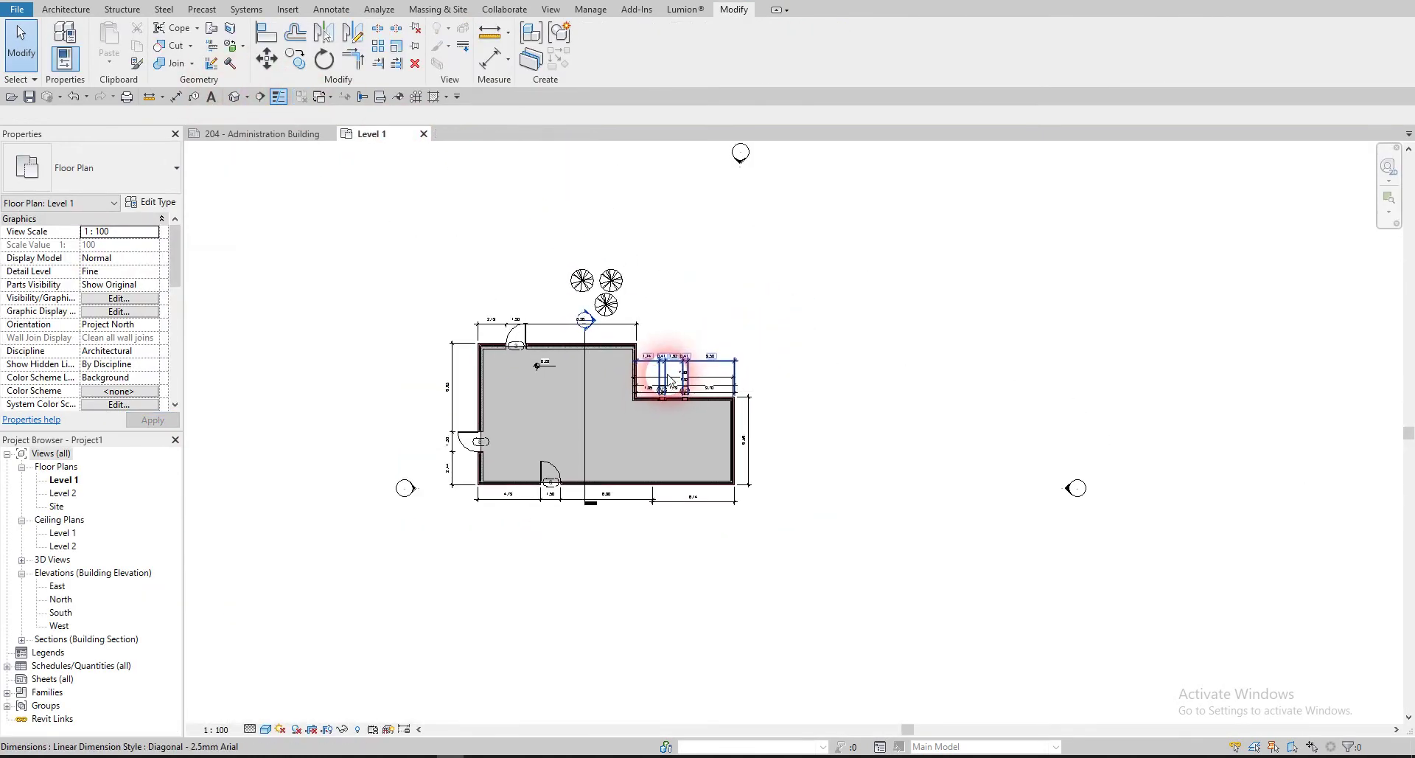
- Start a stair from Level 1 to Level 2 with 24 desired risers and an actual tread depth of 0.3000
click(70, 12)
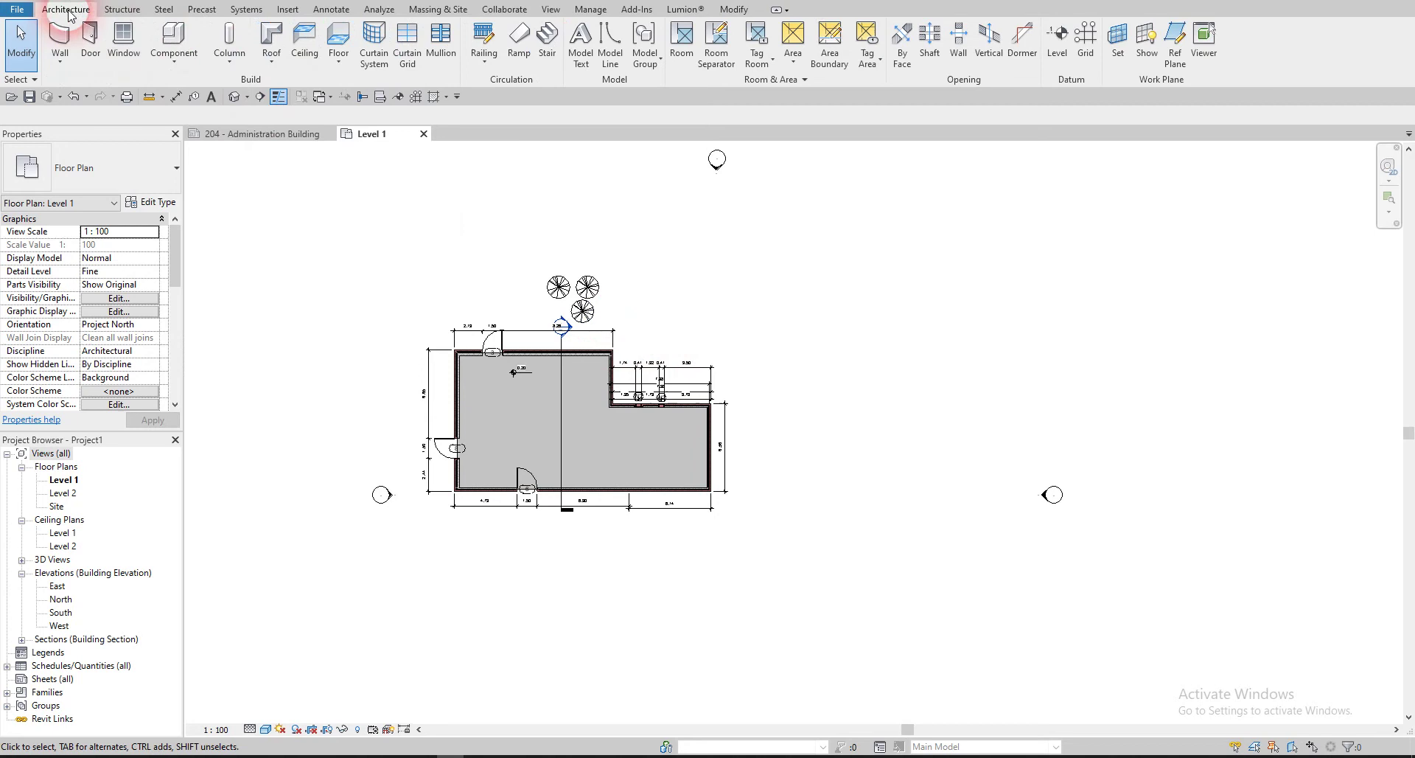
scroll(486, 332, up, 3)
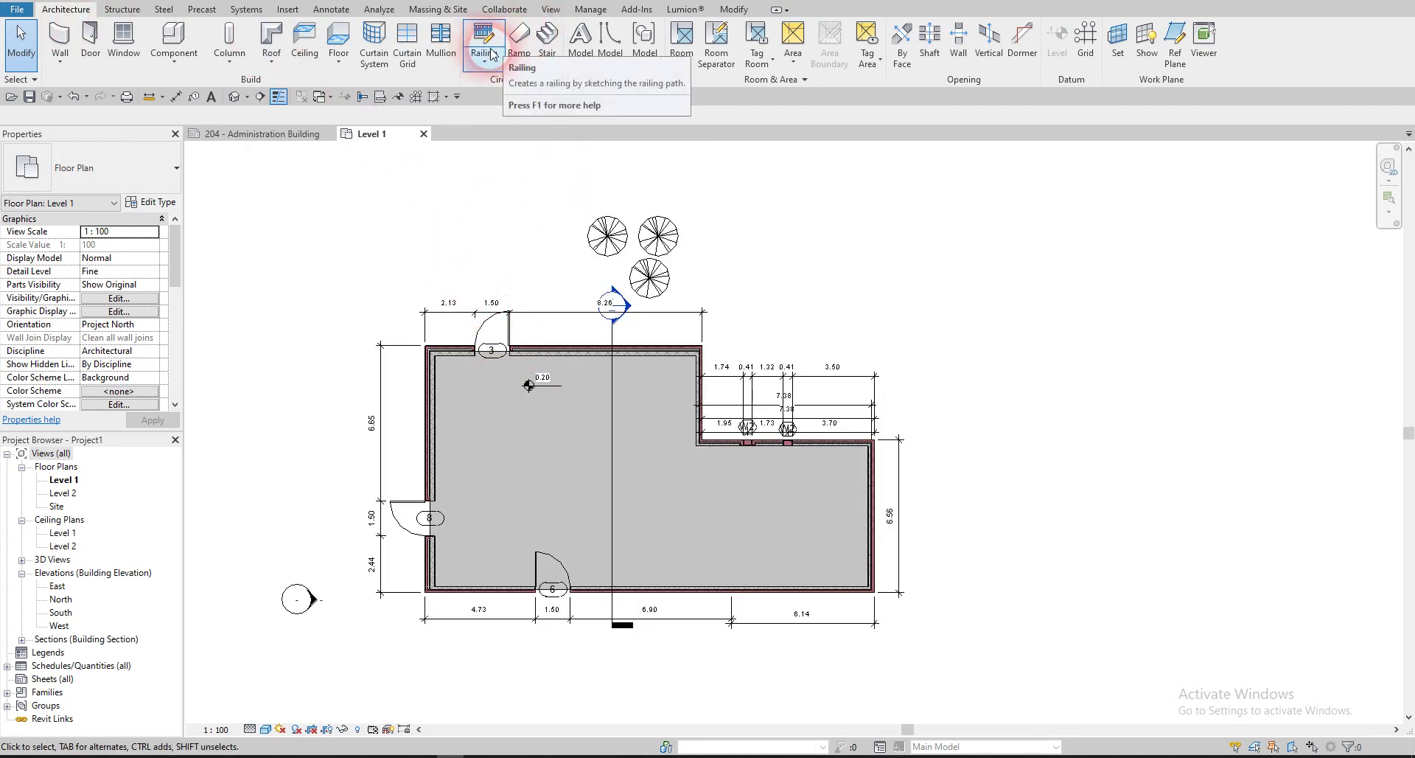
click(548, 42)
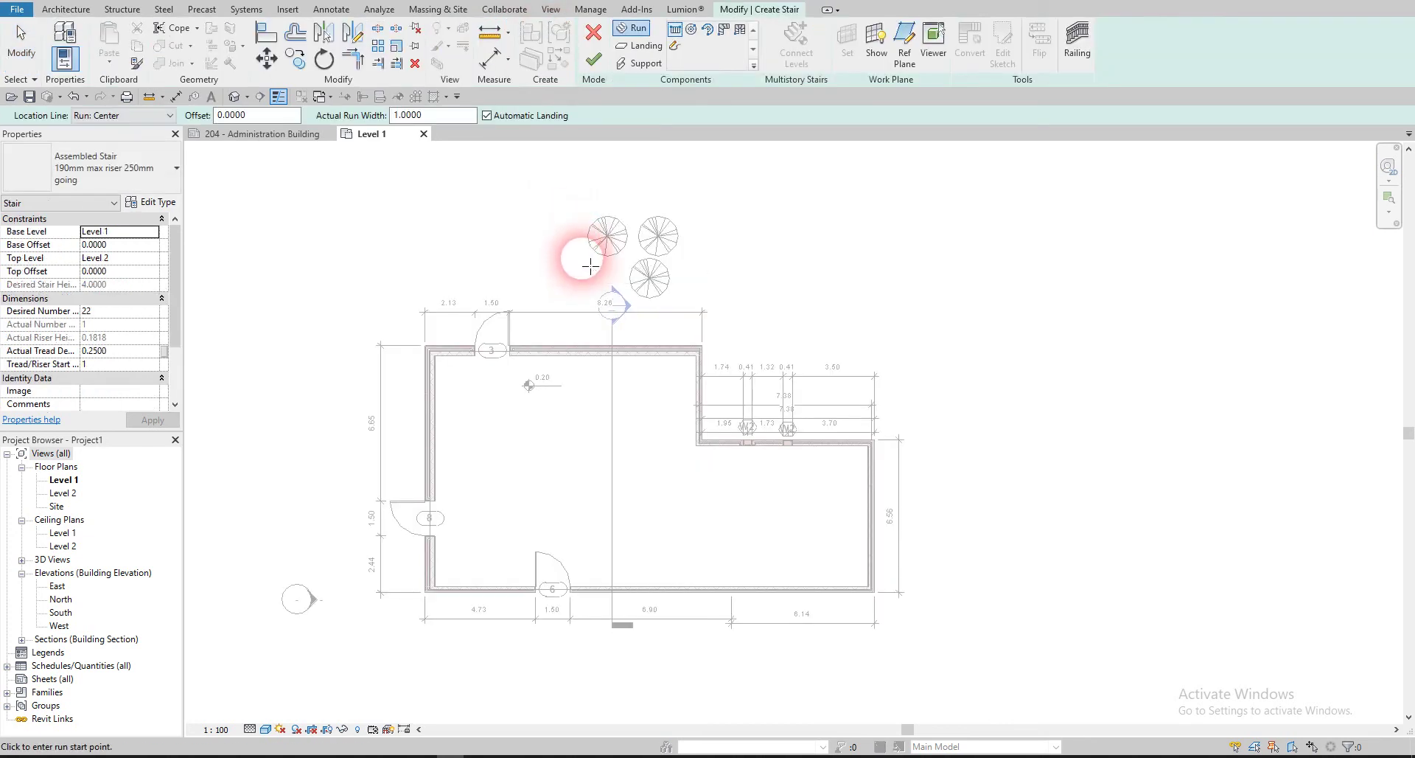
middle_drag(590, 266, 529, 207)
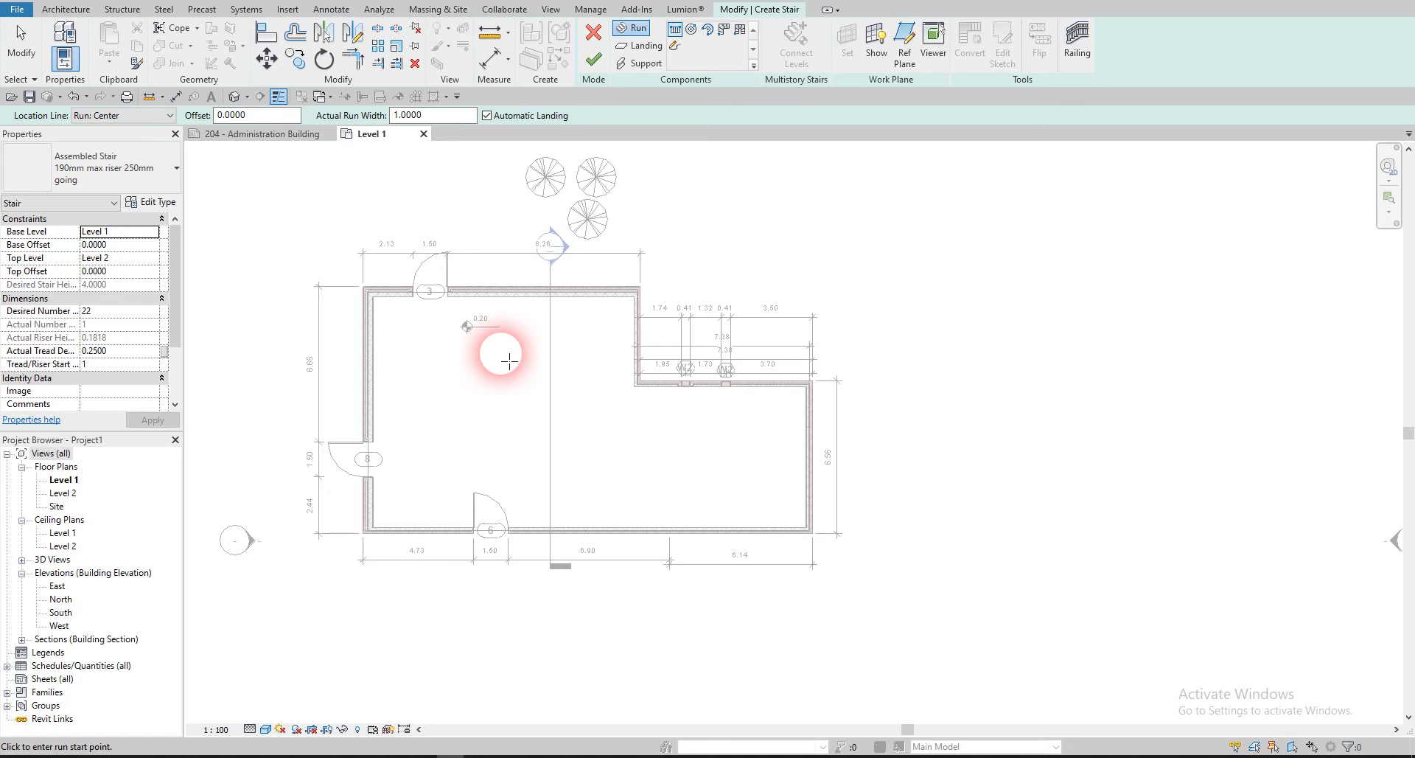
scroll(490, 396, up, 3)
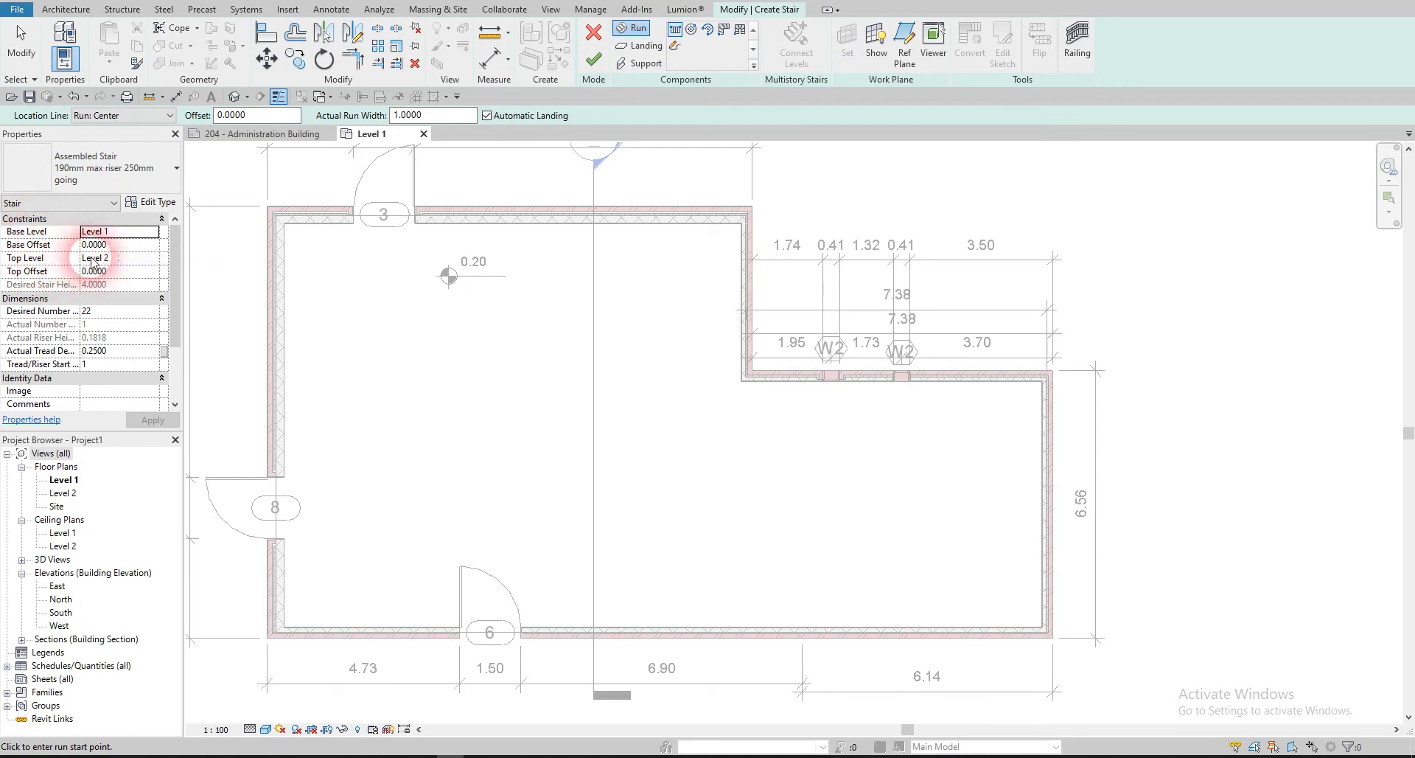
scroll(101, 291, down, 1)
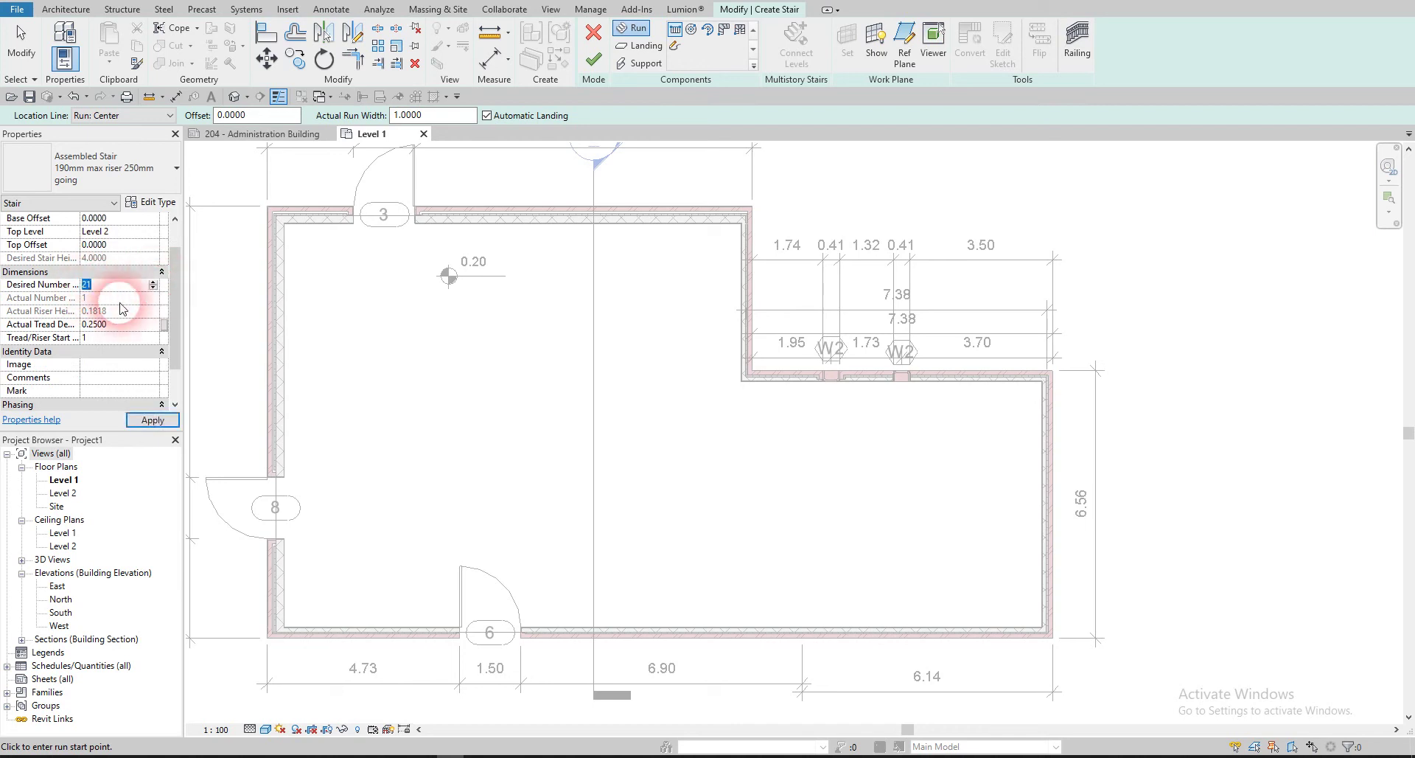
mouse_move(246, 306)
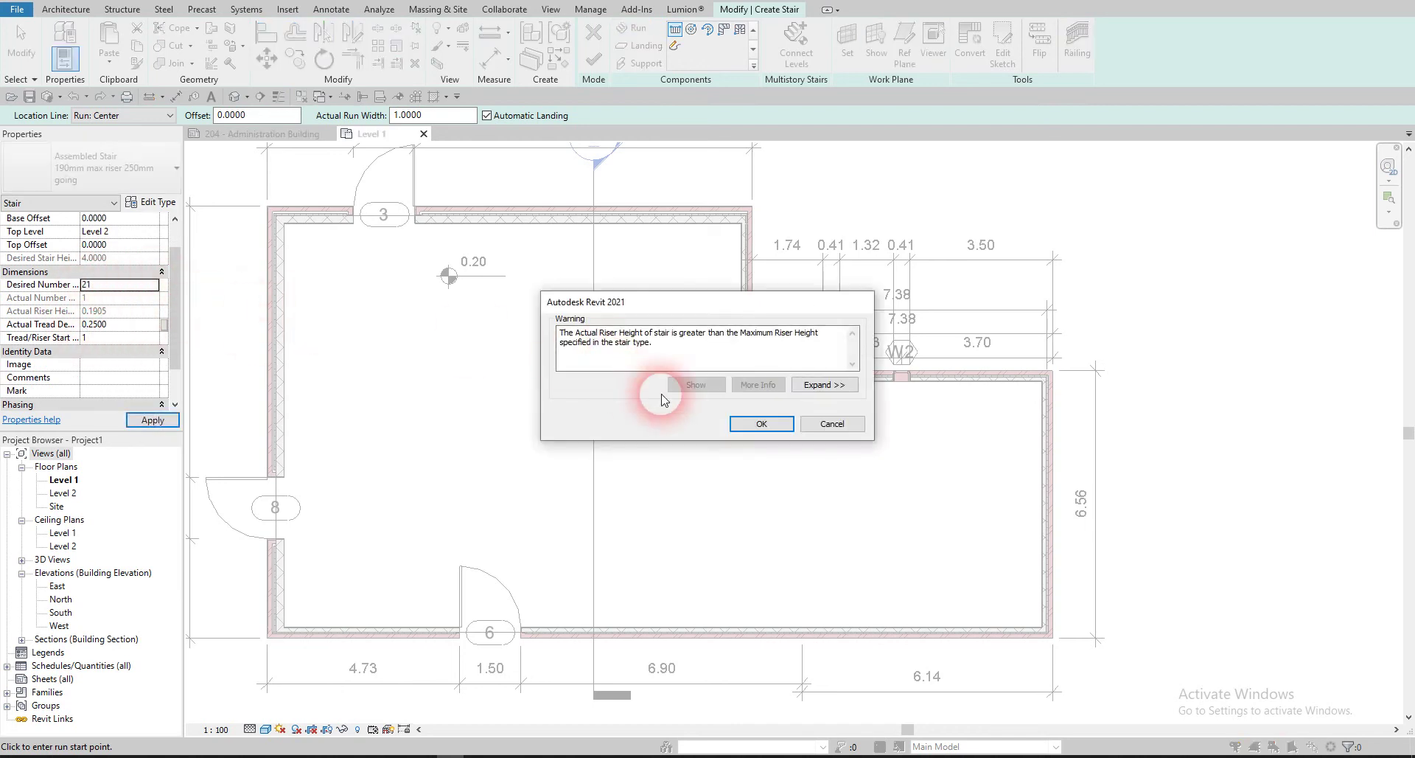
click(745, 423)
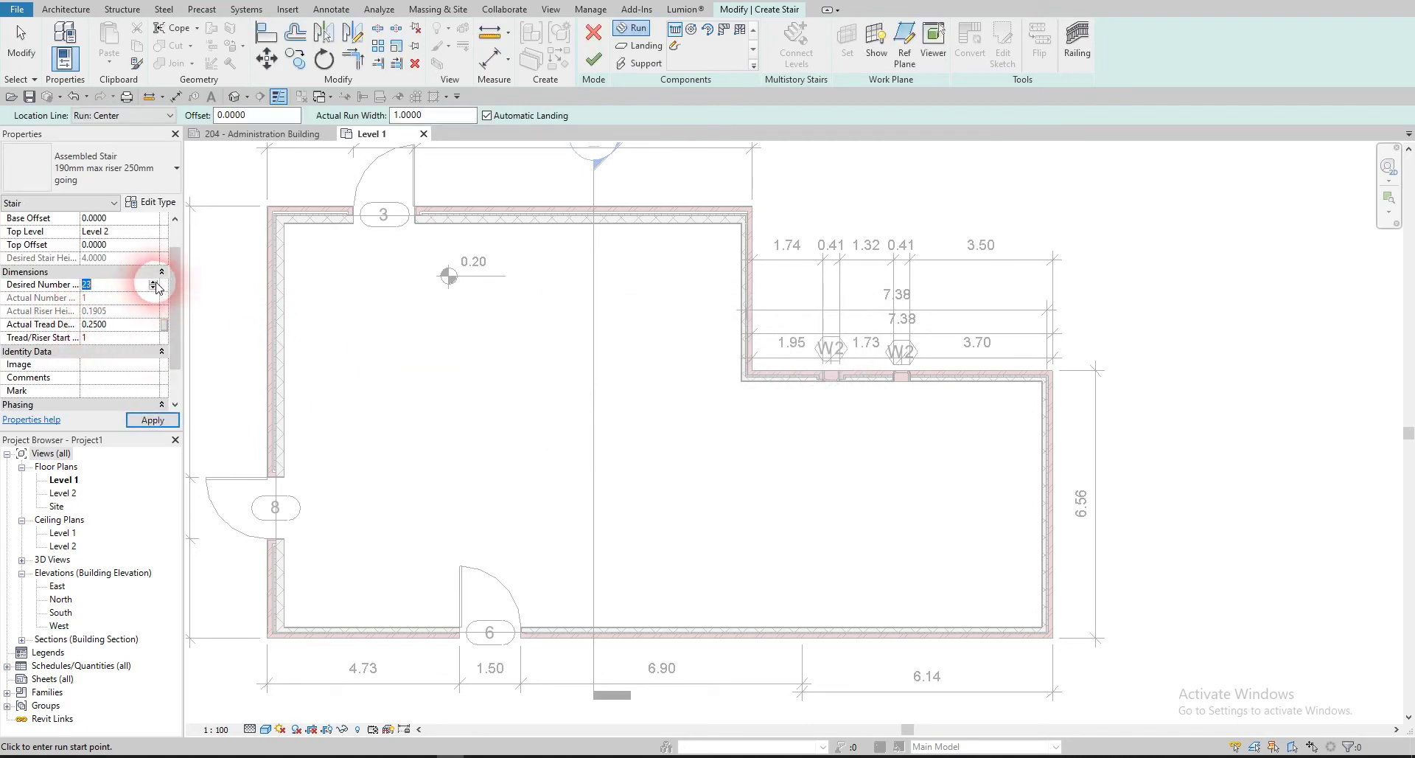
mouse_move(268, 315)
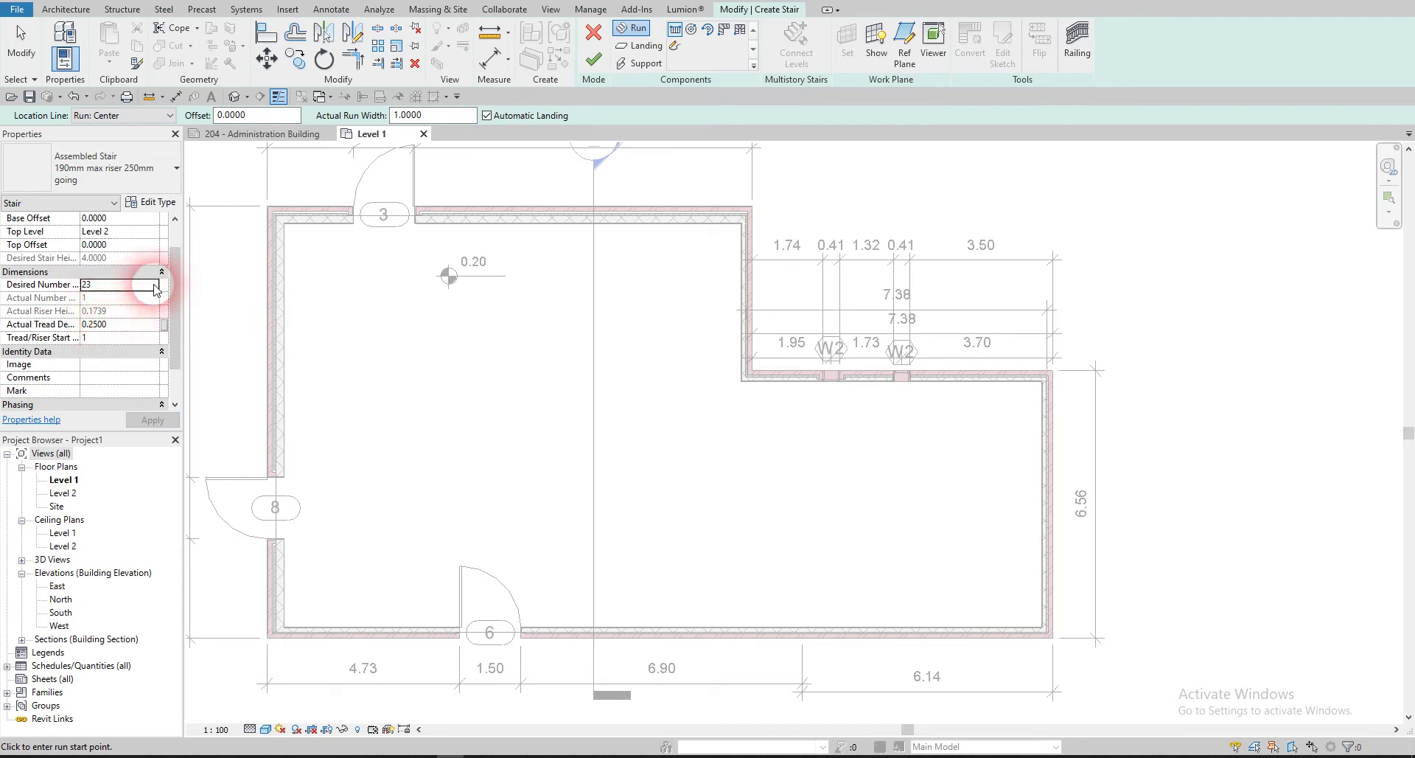
mouse_move(189, 284)
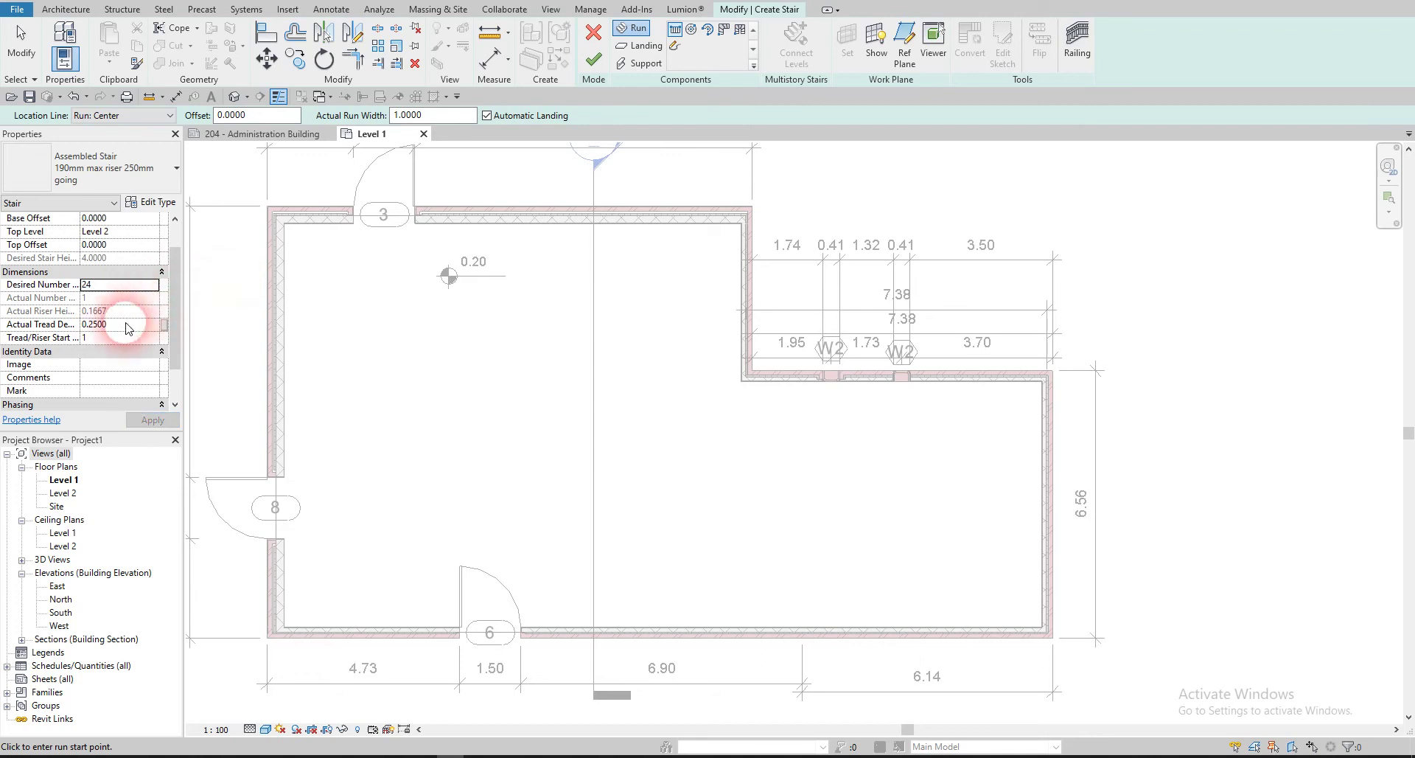
text(0.3600)
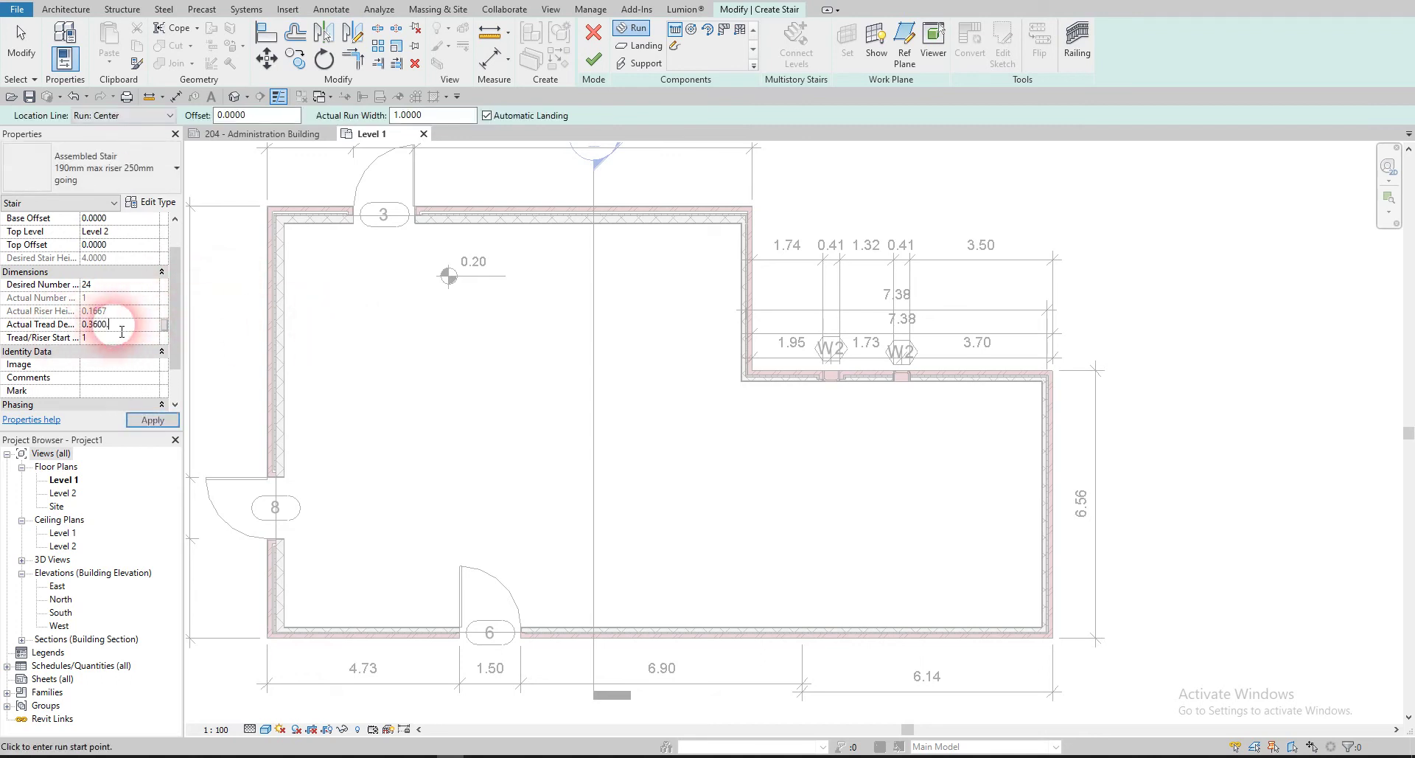
text(3)
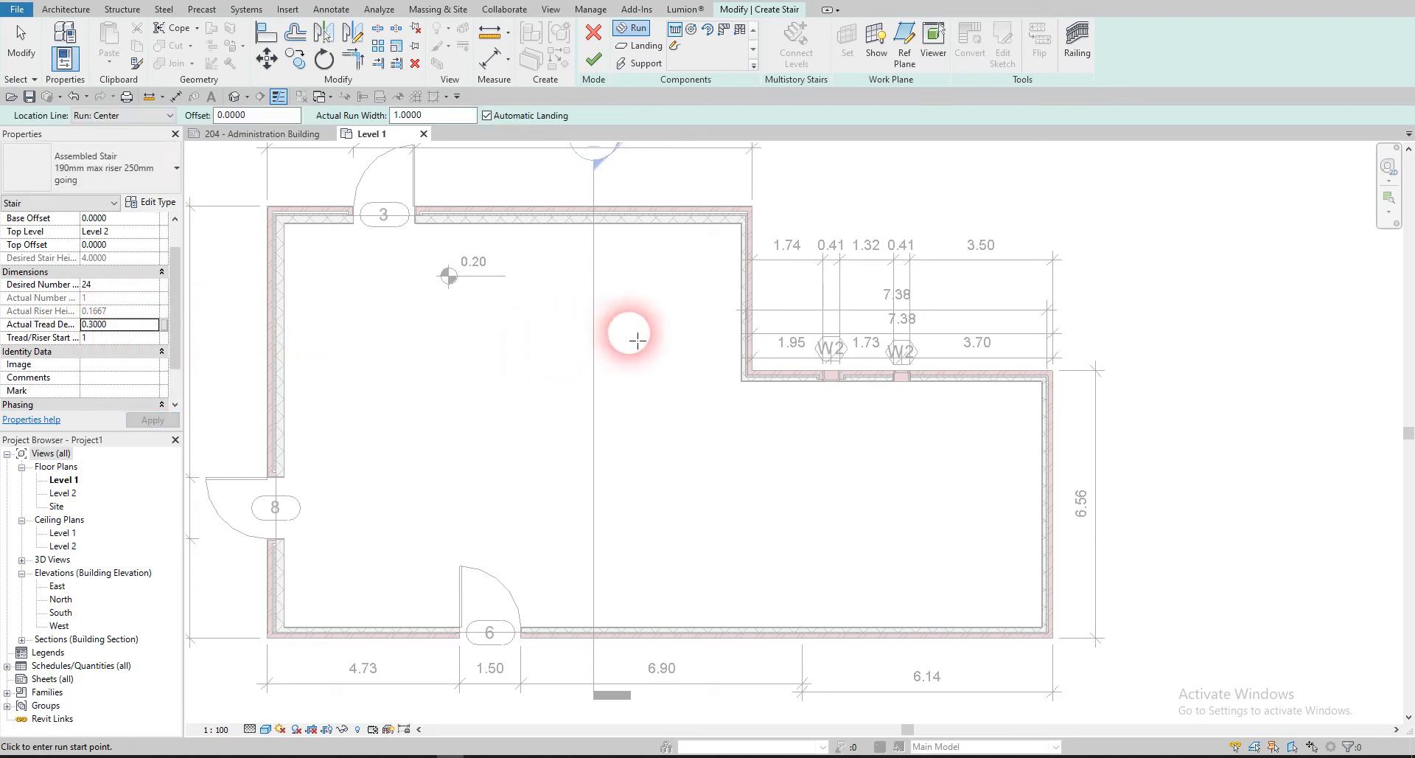
- Create a U-shaped stair inside the building's western part from two parallel 12-riser runs joined by an automatic landing on the west
click(516, 357)
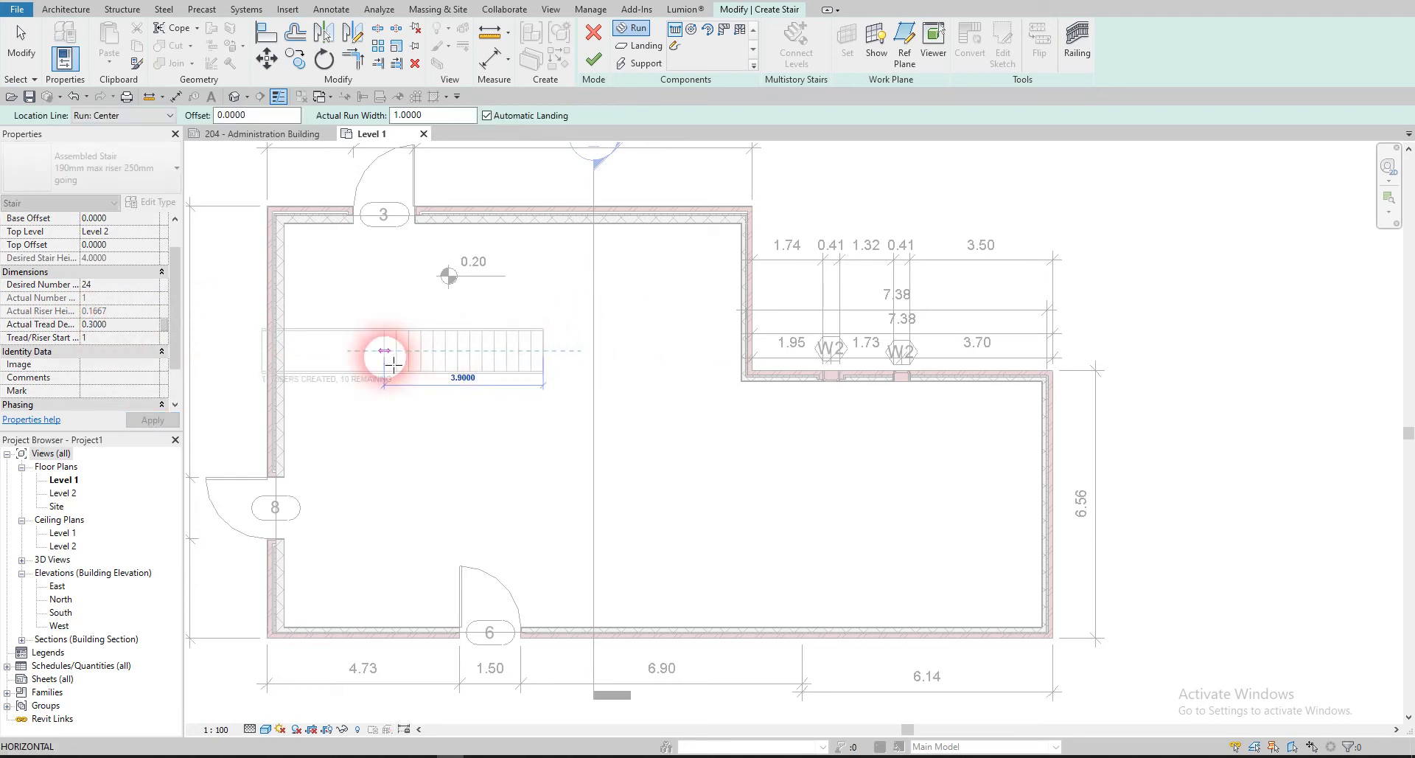
scroll(361, 346, up, 5)
middle_drag(694, 333, 794, 372)
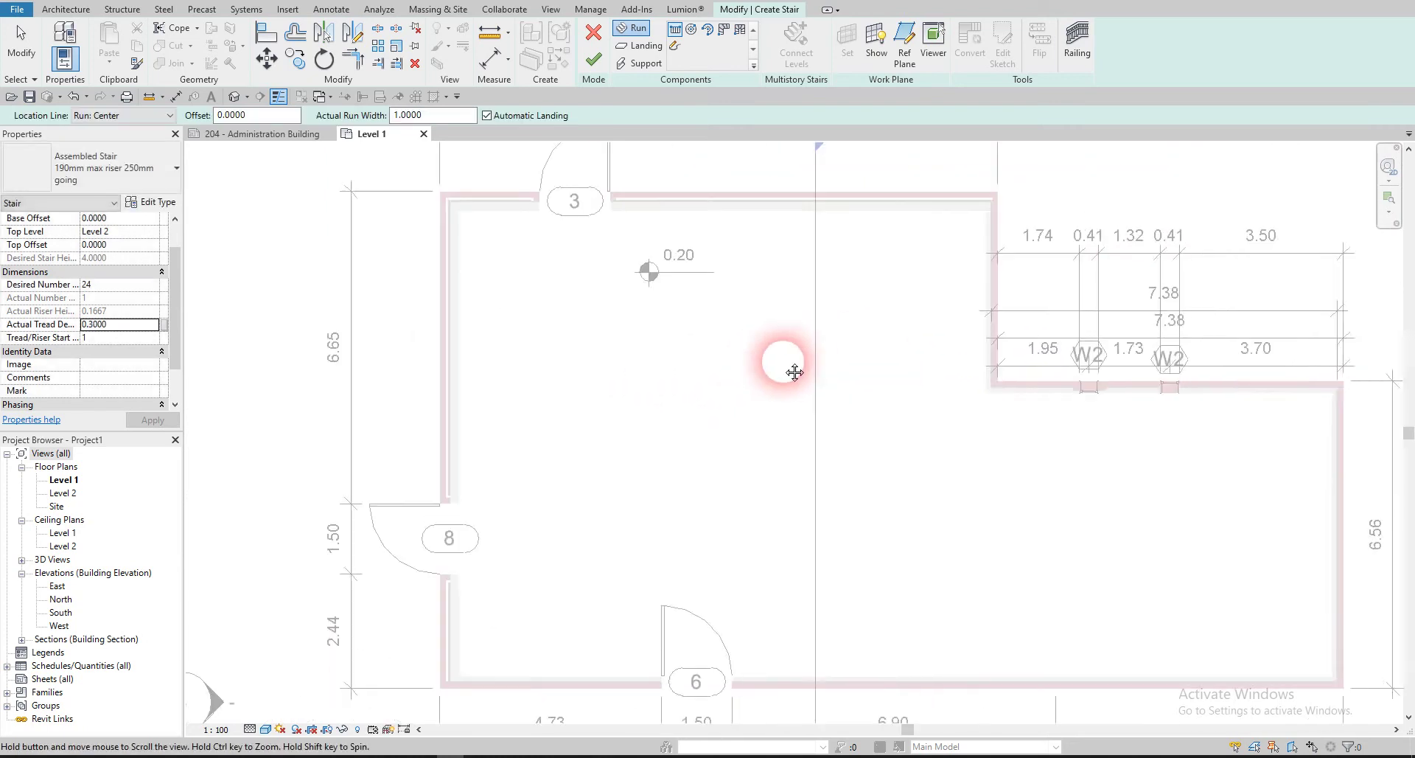
scroll(846, 347, up, 2)
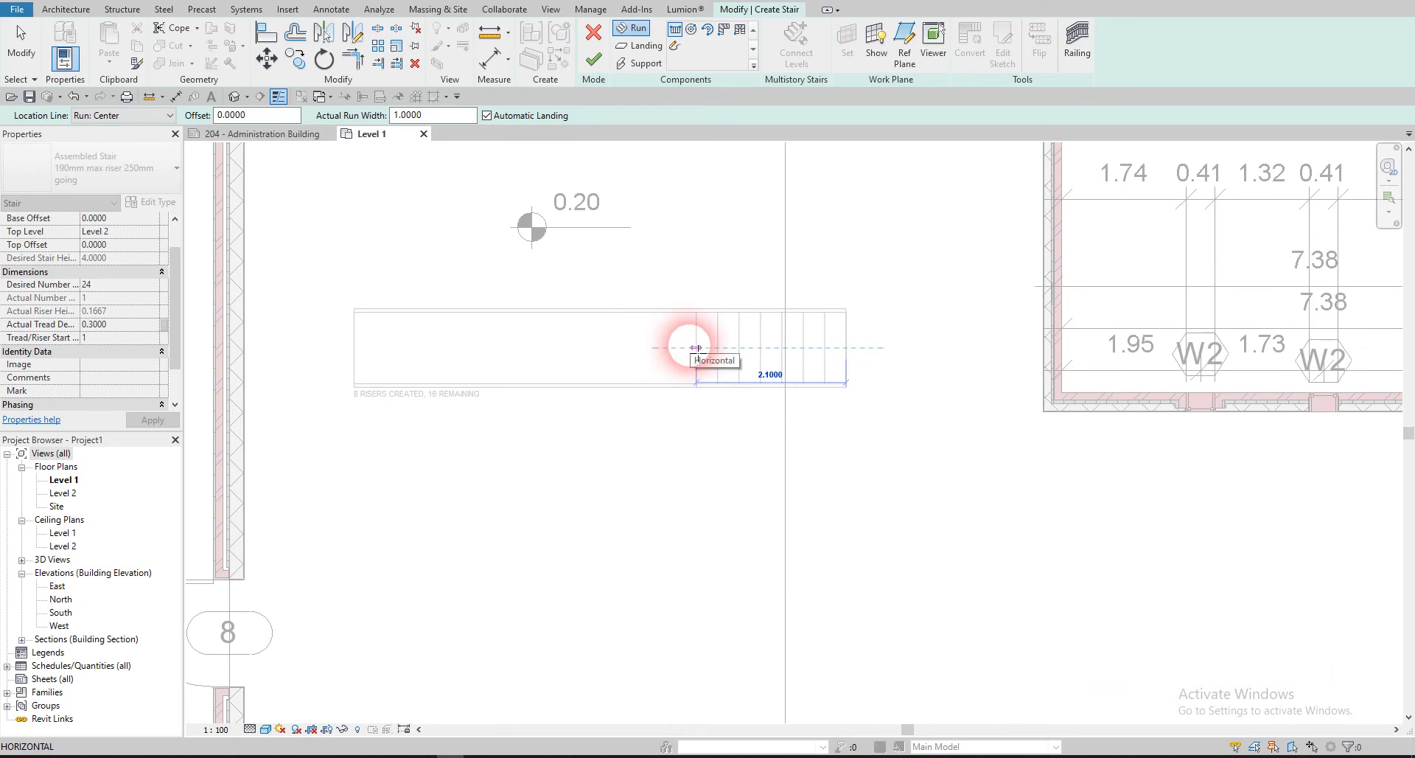
click(611, 347)
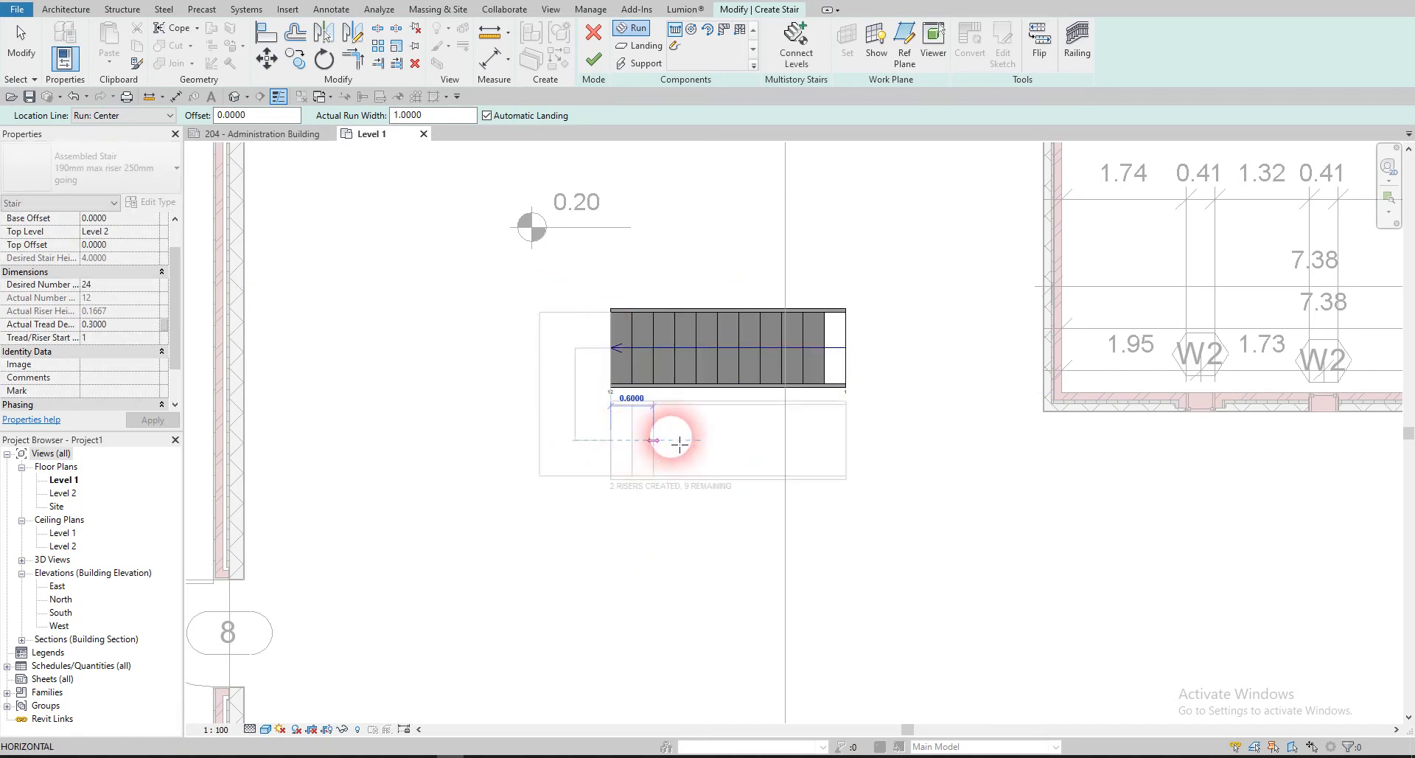
click(845, 440)
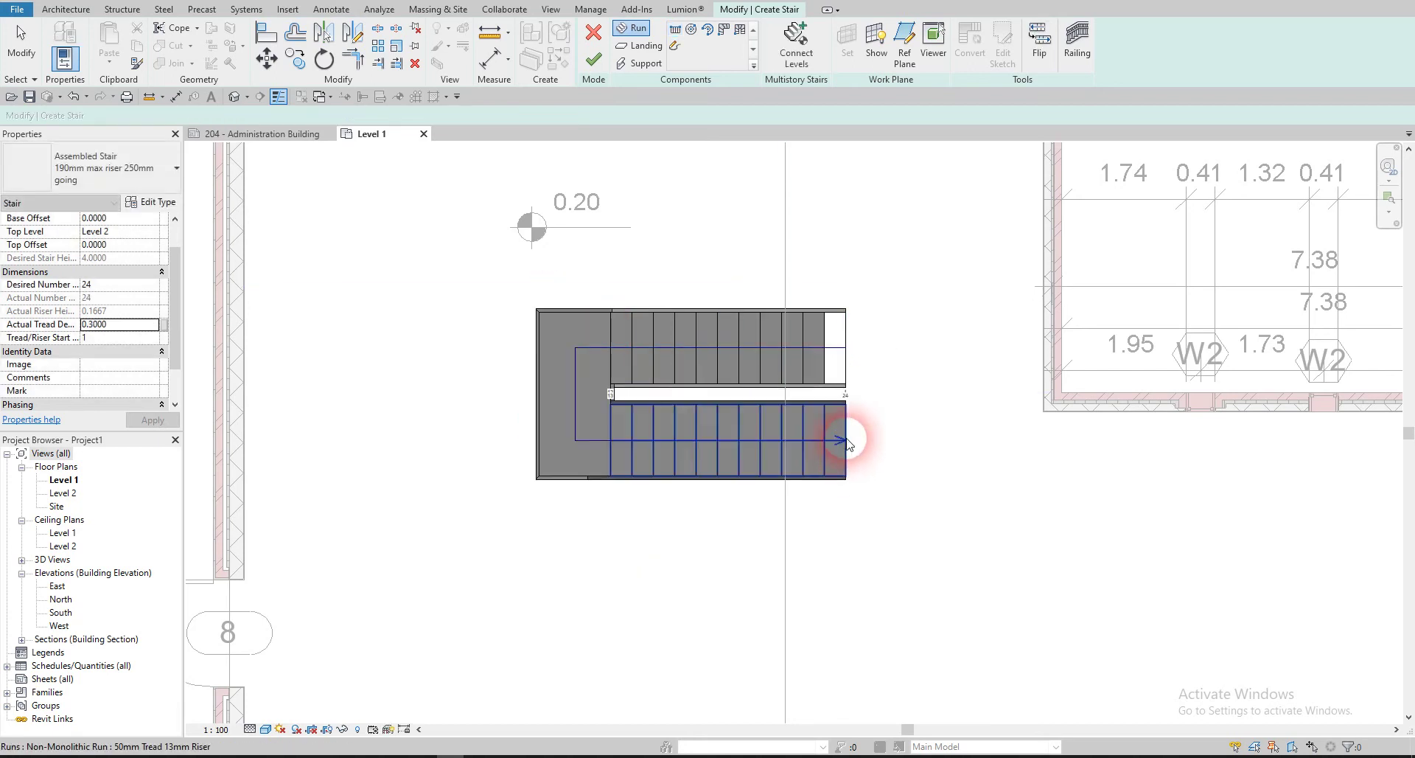
key(Escape)
scroll(854, 409, up, 3)
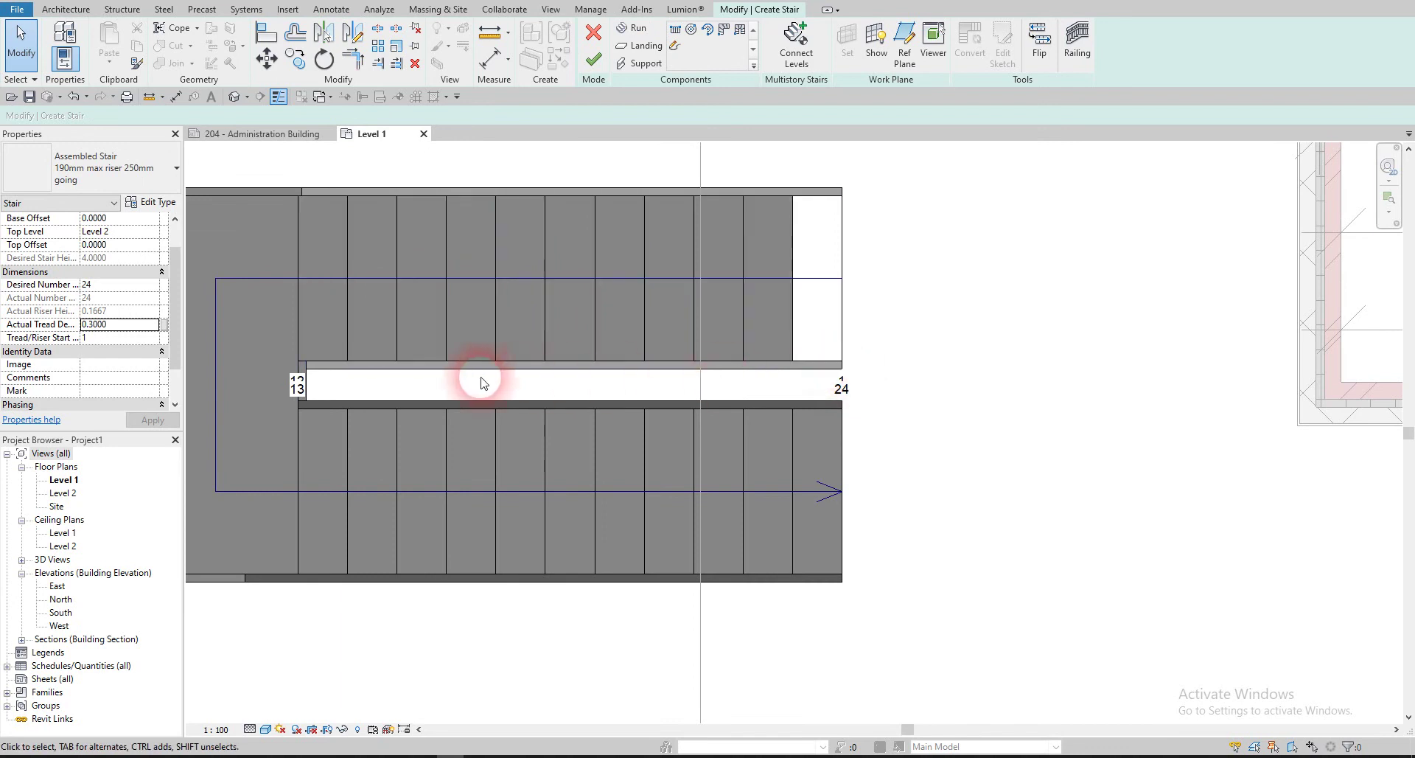
scroll(844, 403, down, 2)
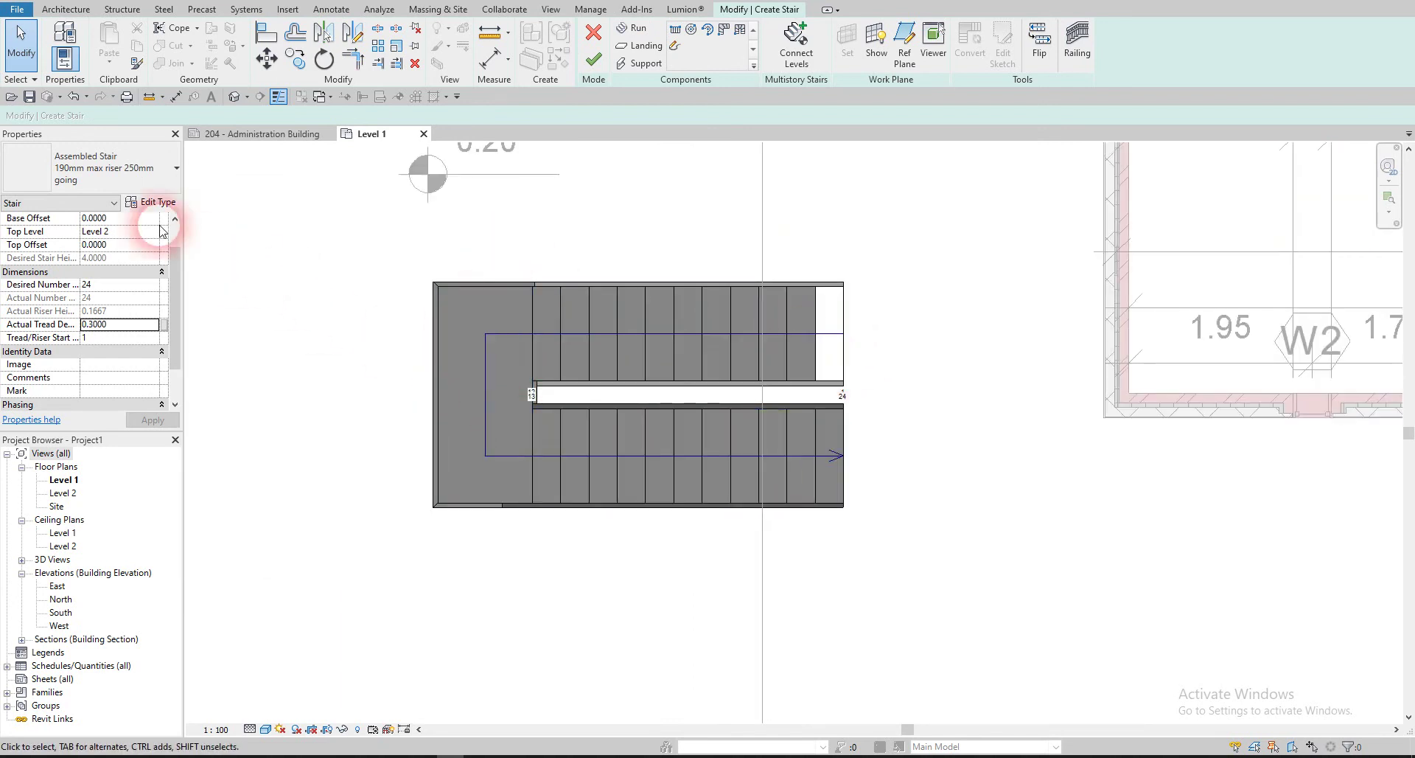
click(118, 164)
click(511, 93)
click(593, 65)
- Move the stair's UP label clear of the treads, just east of the first riser
scroll(628, 304, down, 4)
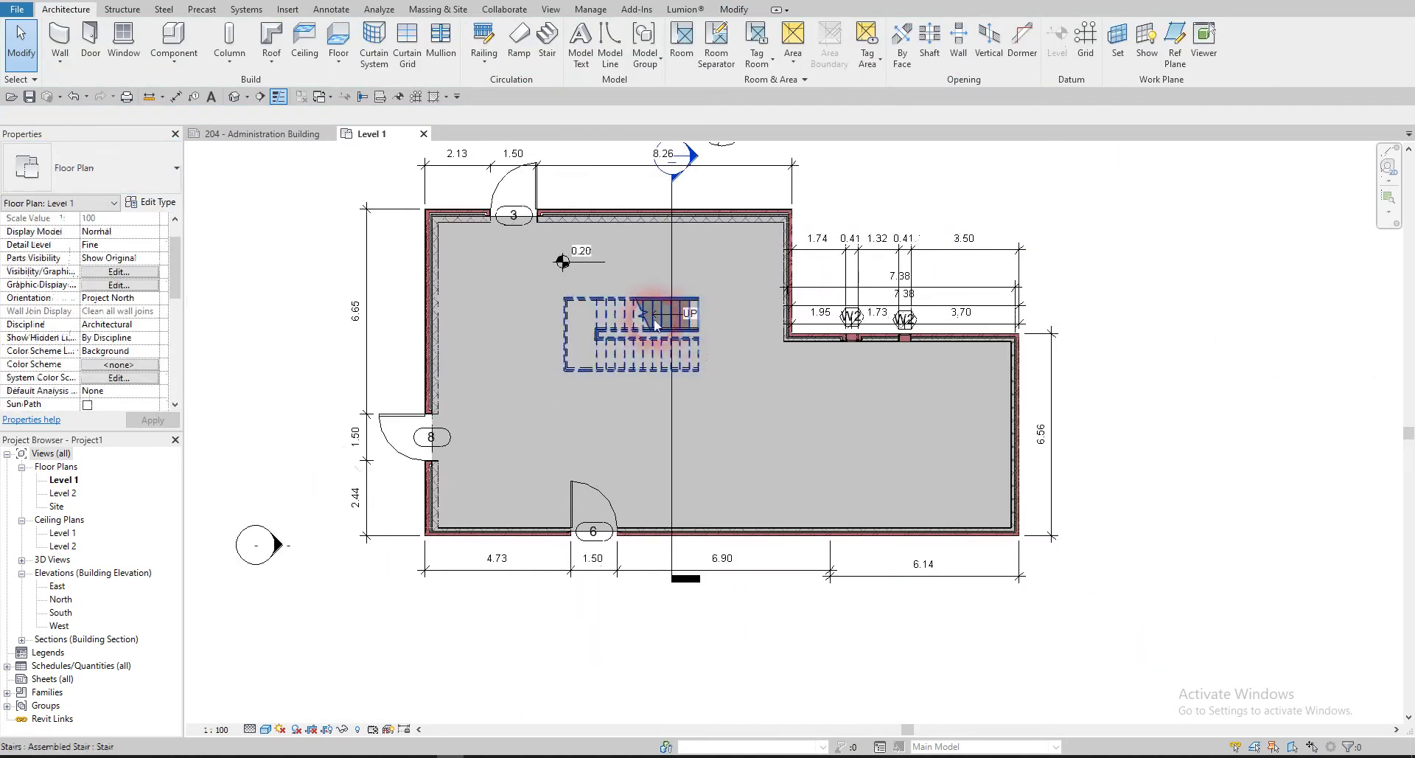
scroll(652, 317, up, 4)
scroll(647, 308, down, 3)
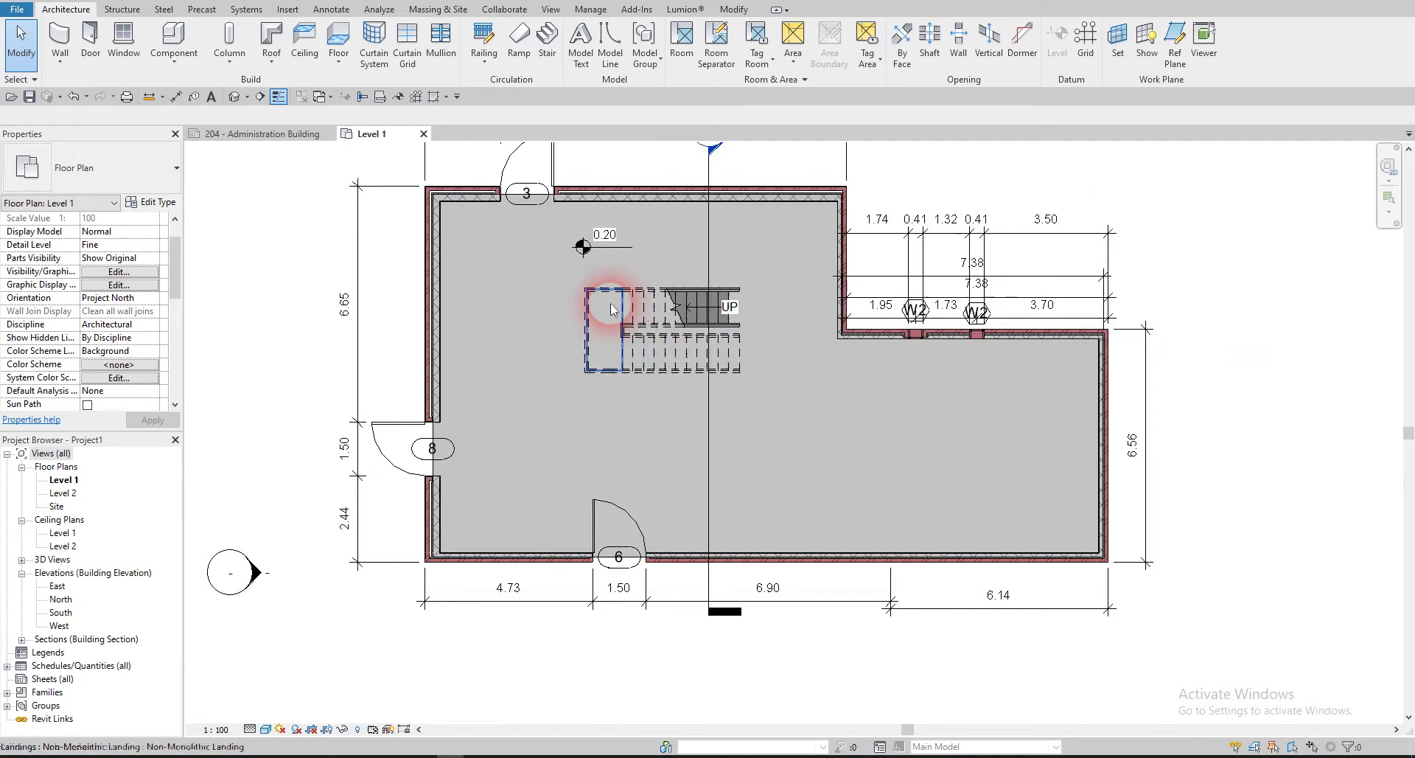
scroll(611, 308, up, 6)
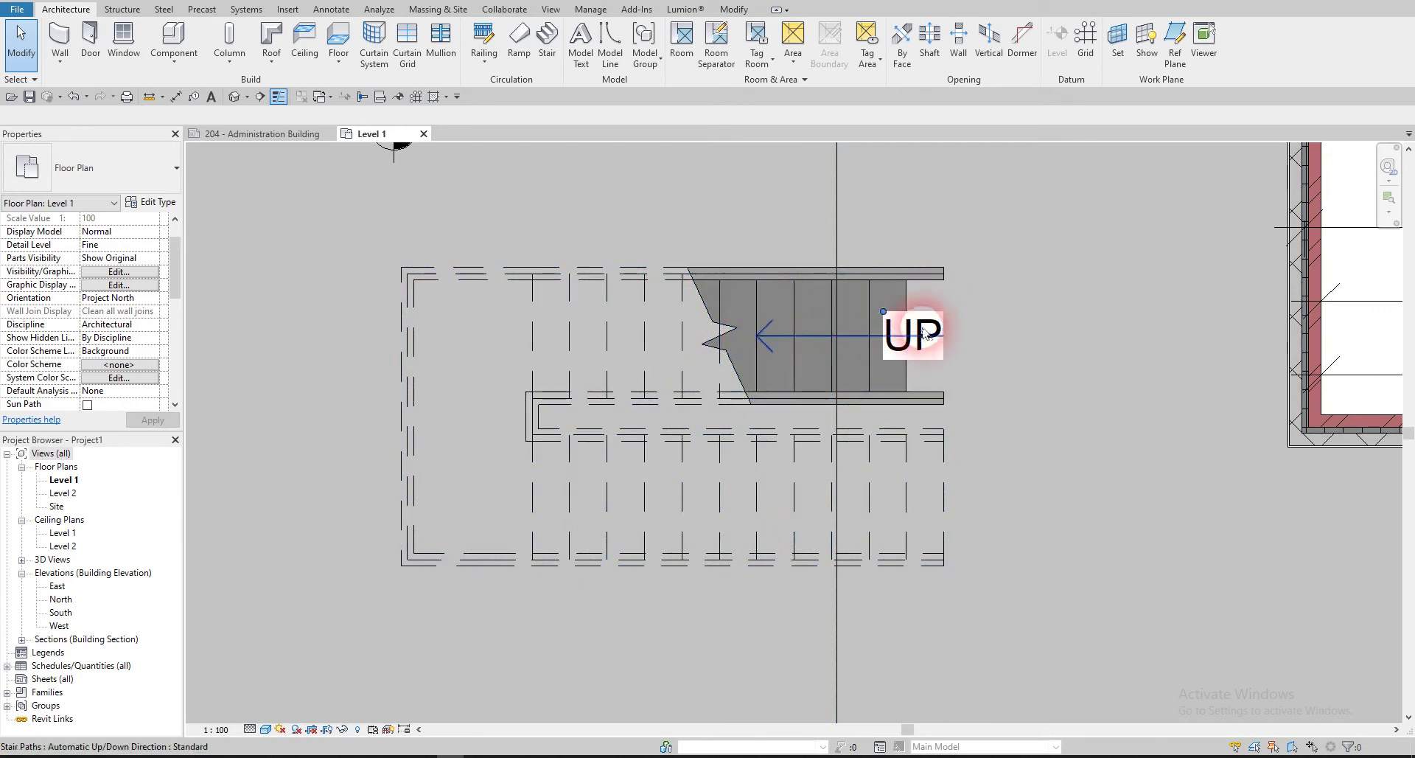
drag(881, 317, 956, 317)
click(835, 333)
- Move the whole stair out of the building into the open area west of it
scroll(720, 433, down, 3)
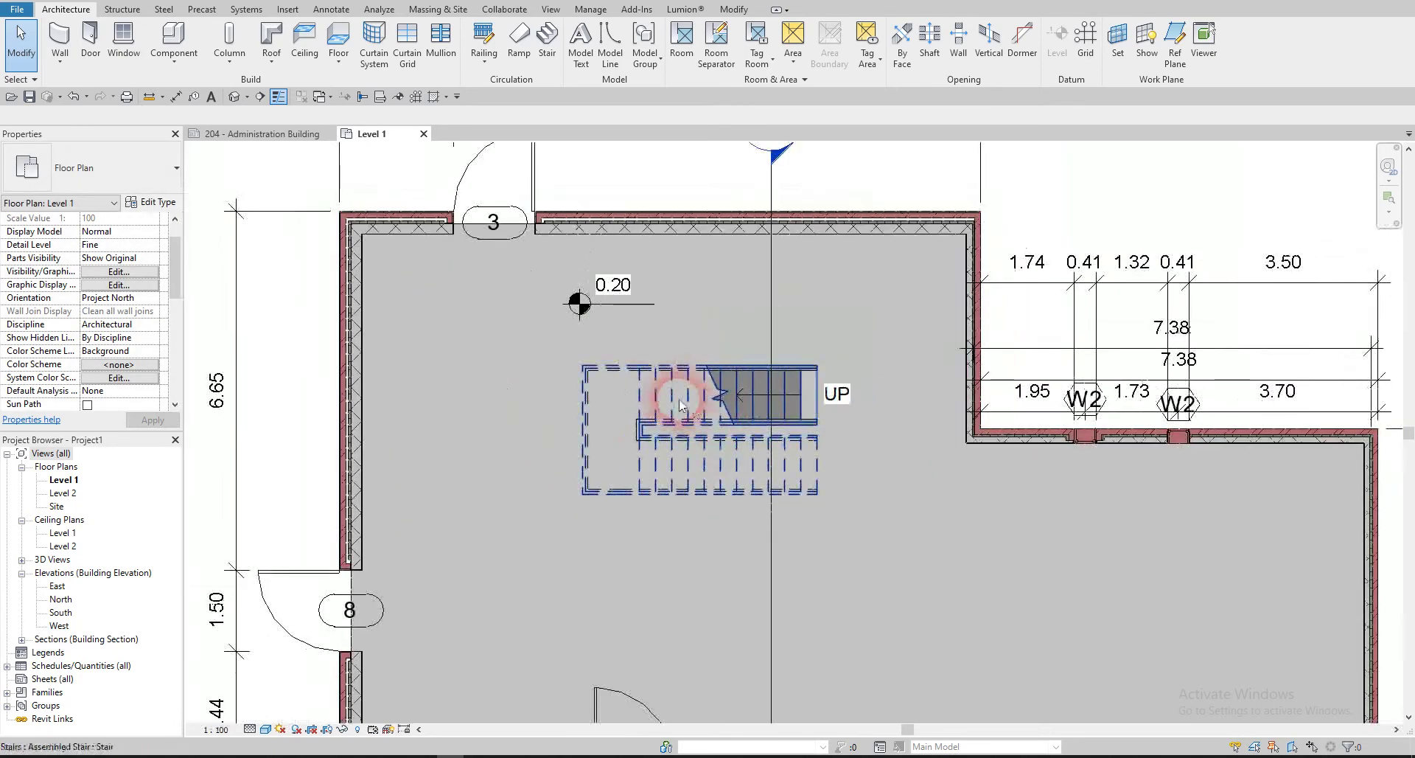
scroll(648, 411, up, 2)
scroll(654, 401, down, 5)
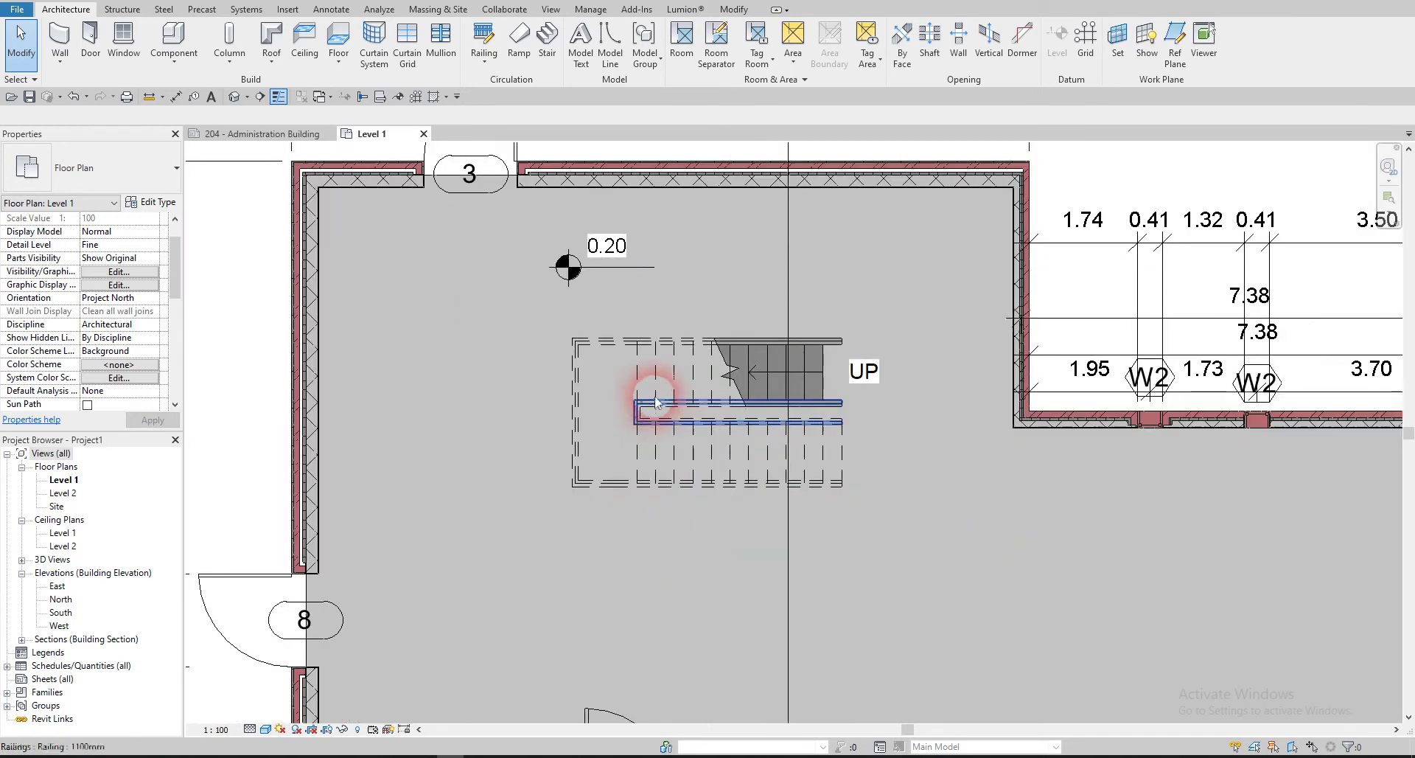
drag(682, 383, 327, 350)
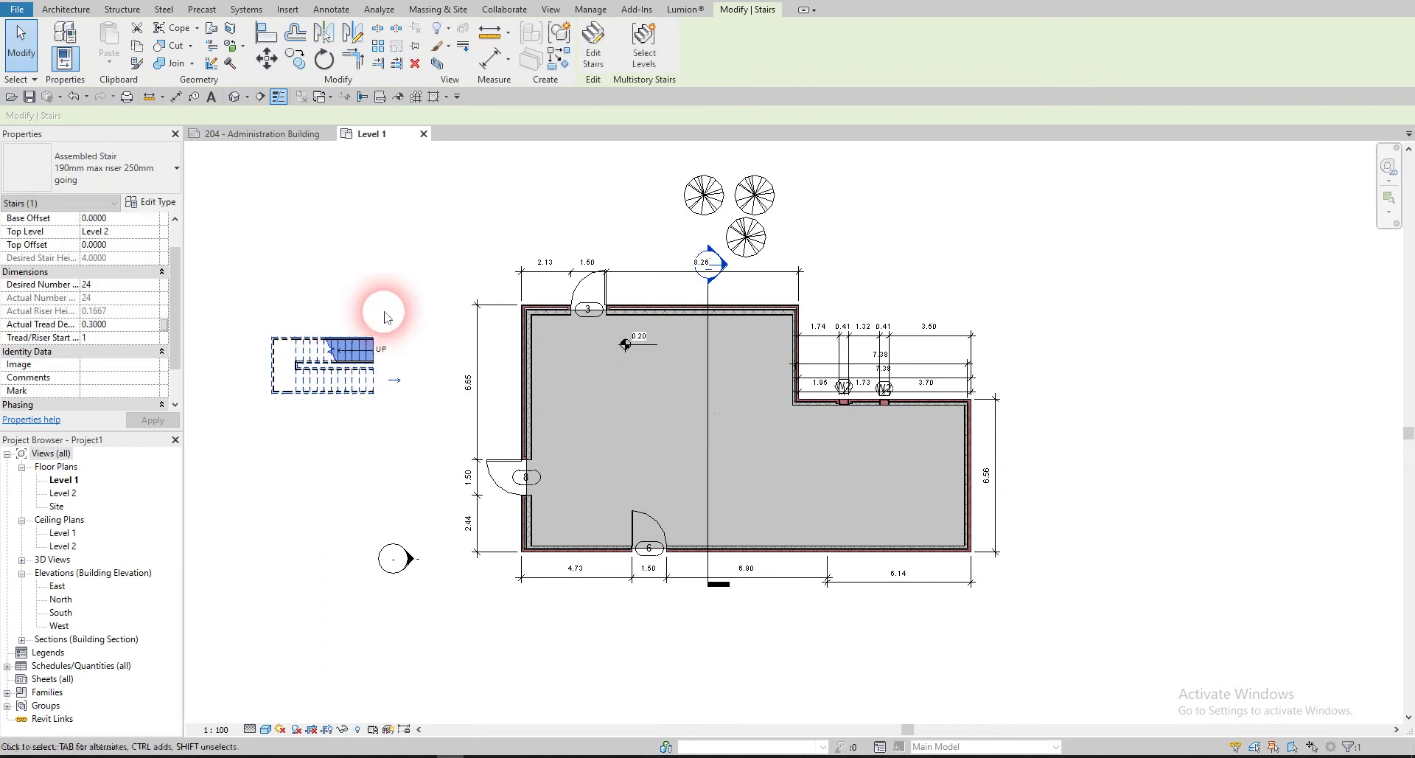
click(384, 315)
- Open the default 3D view and frame the stair standing outside the building
click(232, 98)
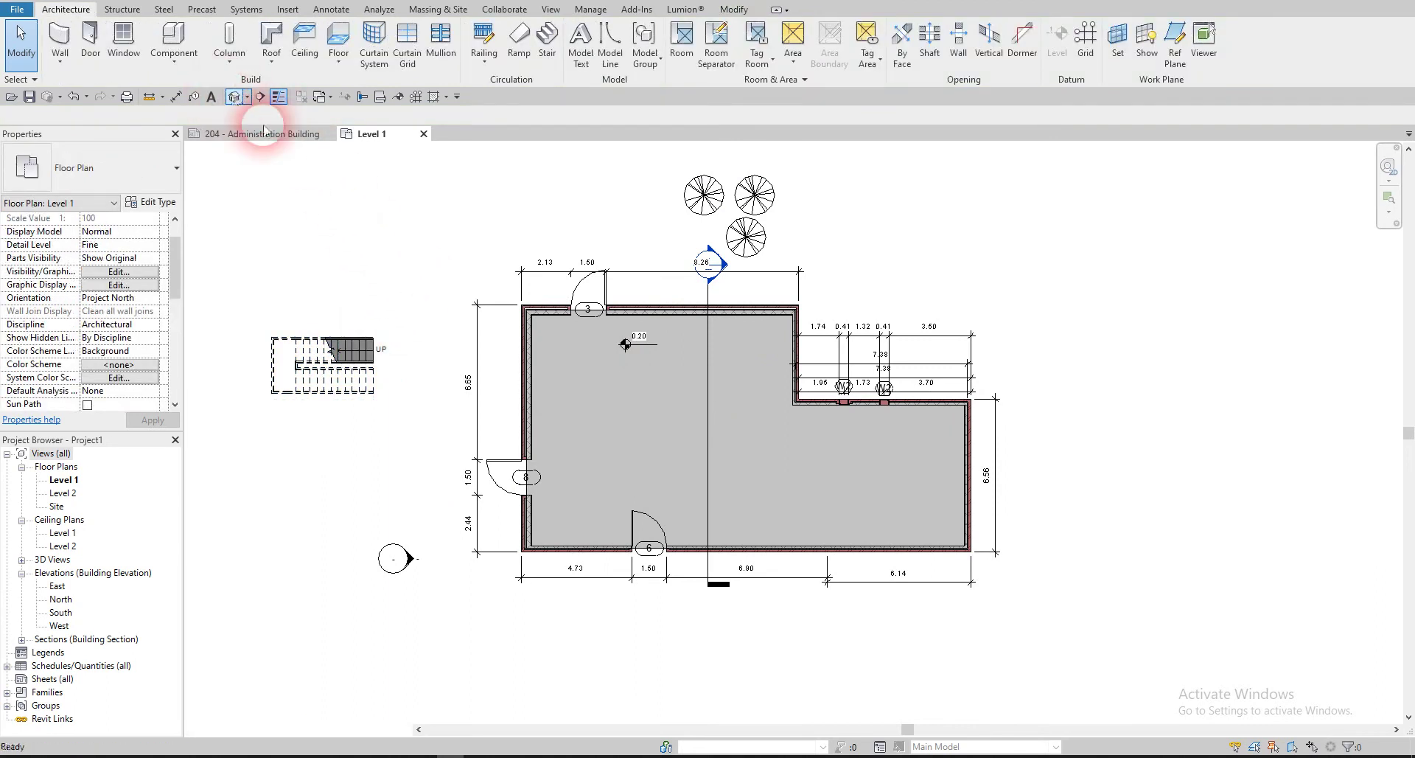
shift+middle_drag(976, 397, 875, 373)
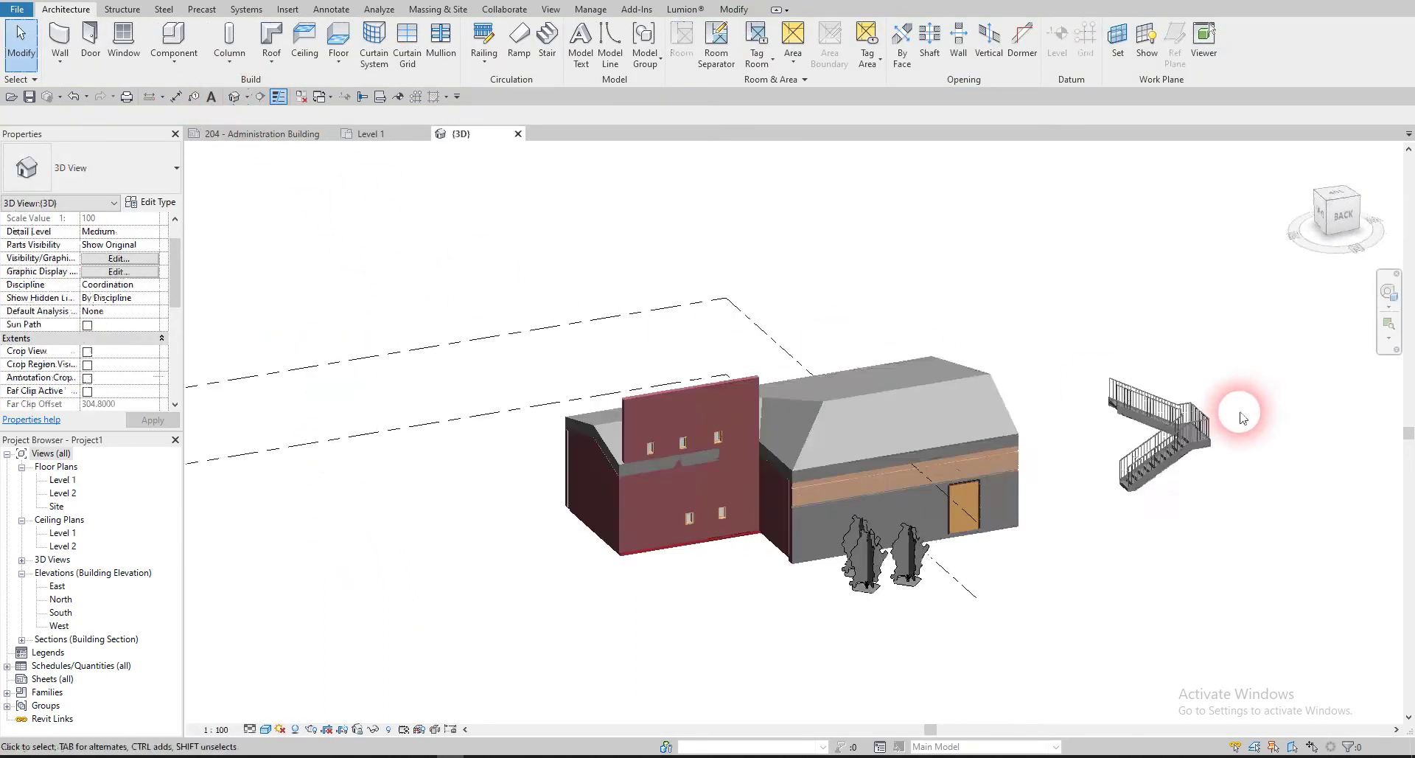
scroll(1157, 404, up, 6)
middle_drag(1181, 483, 1039, 483)
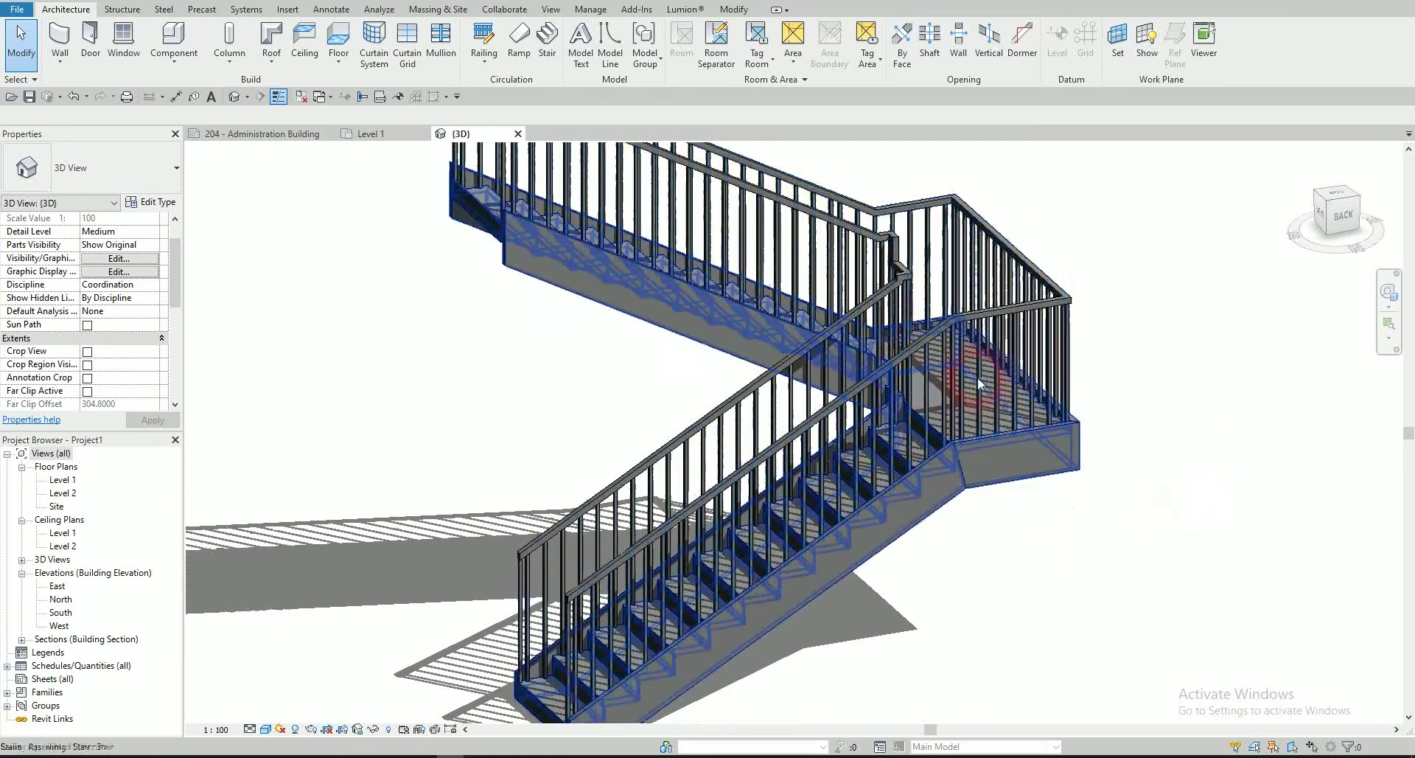
- Change the stair's outer railing to the 900mm Pipe type
click(972, 275)
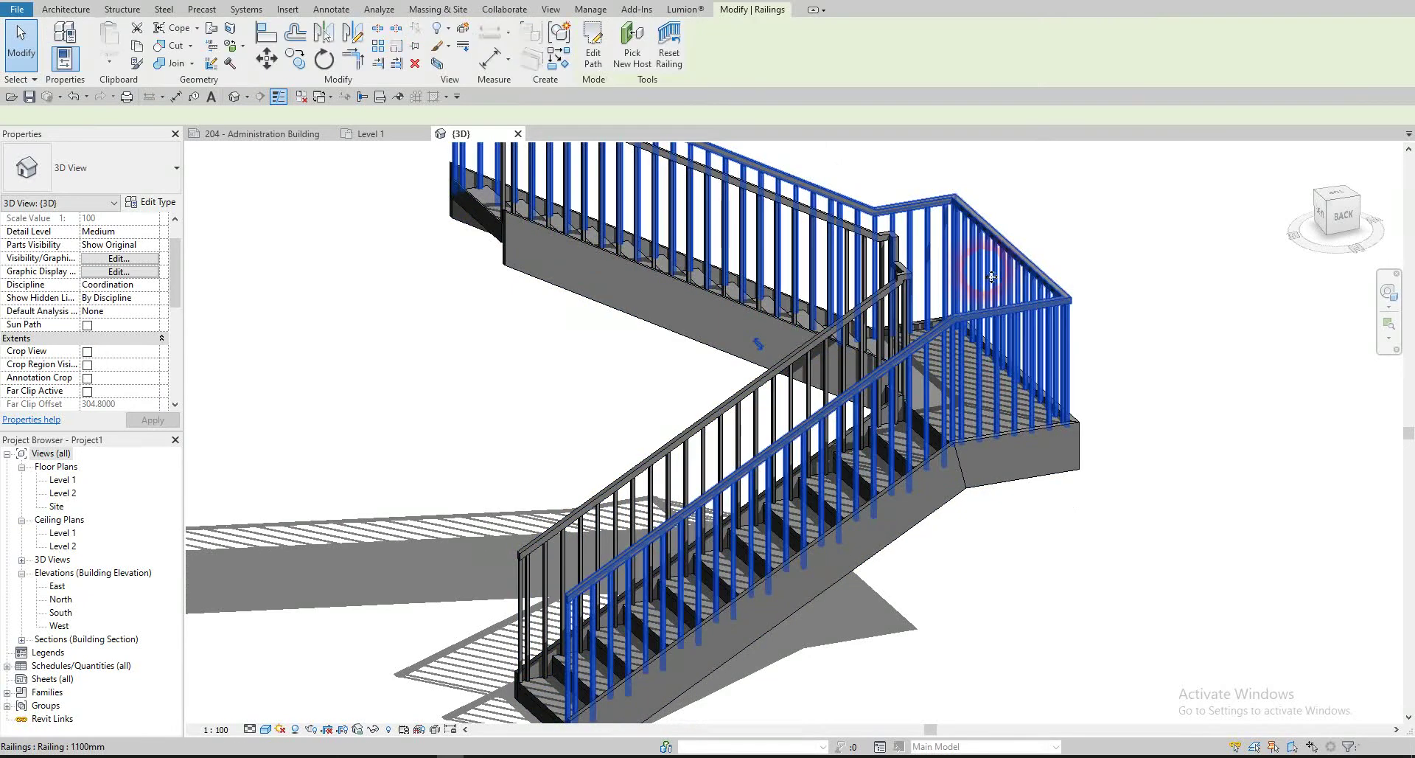
click(130, 168)
click(95, 257)
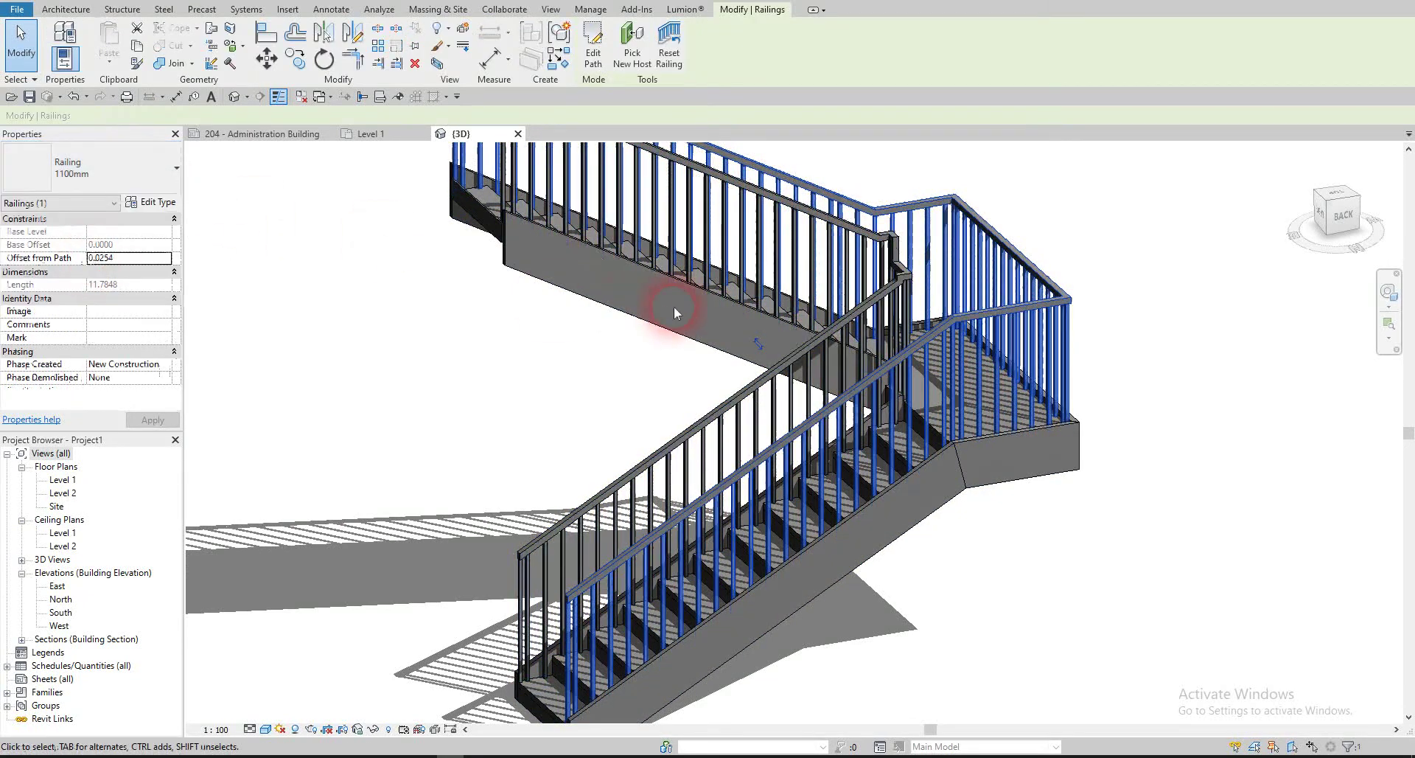
key(Escape)
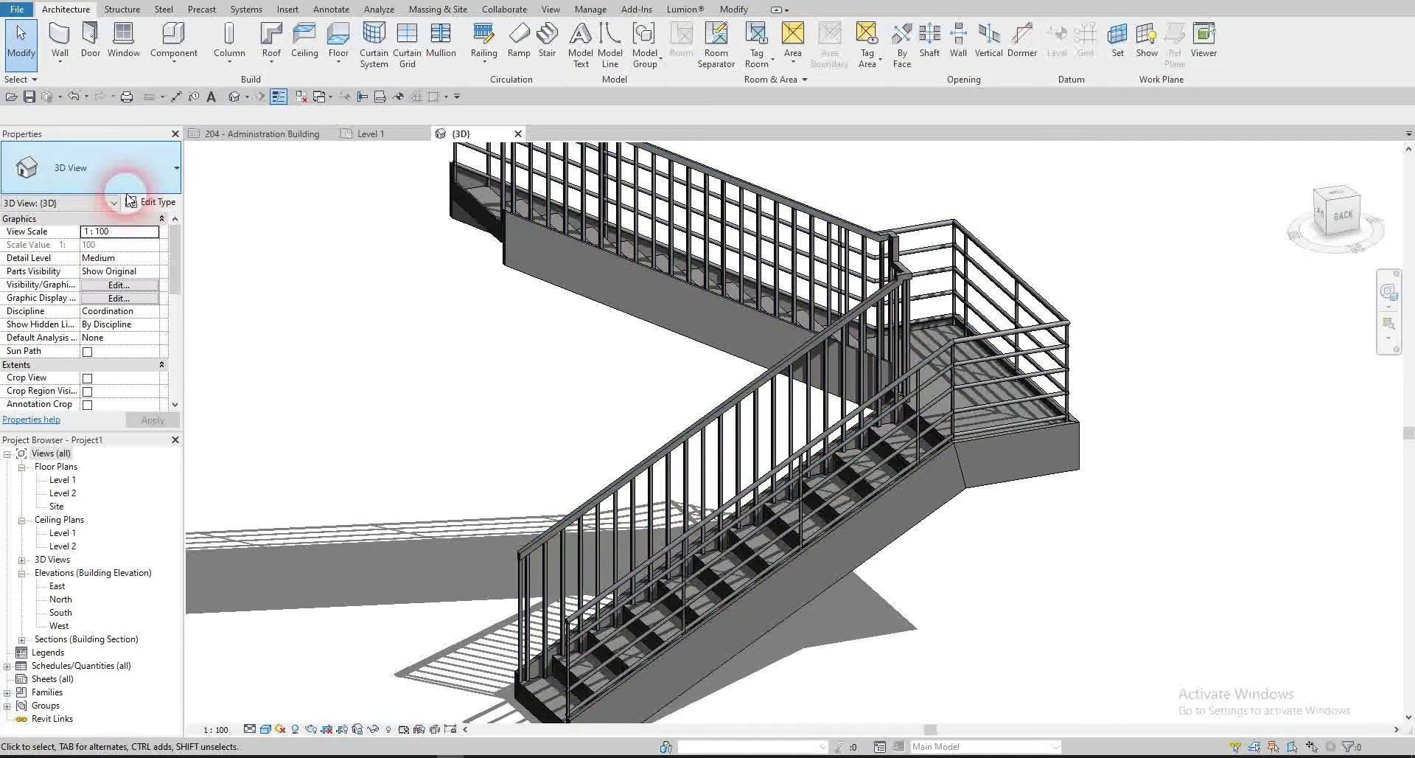
- Delete the stair's inner railing and change the outer railing to the Glass Panel - Bottom Fill type
click(831, 260)
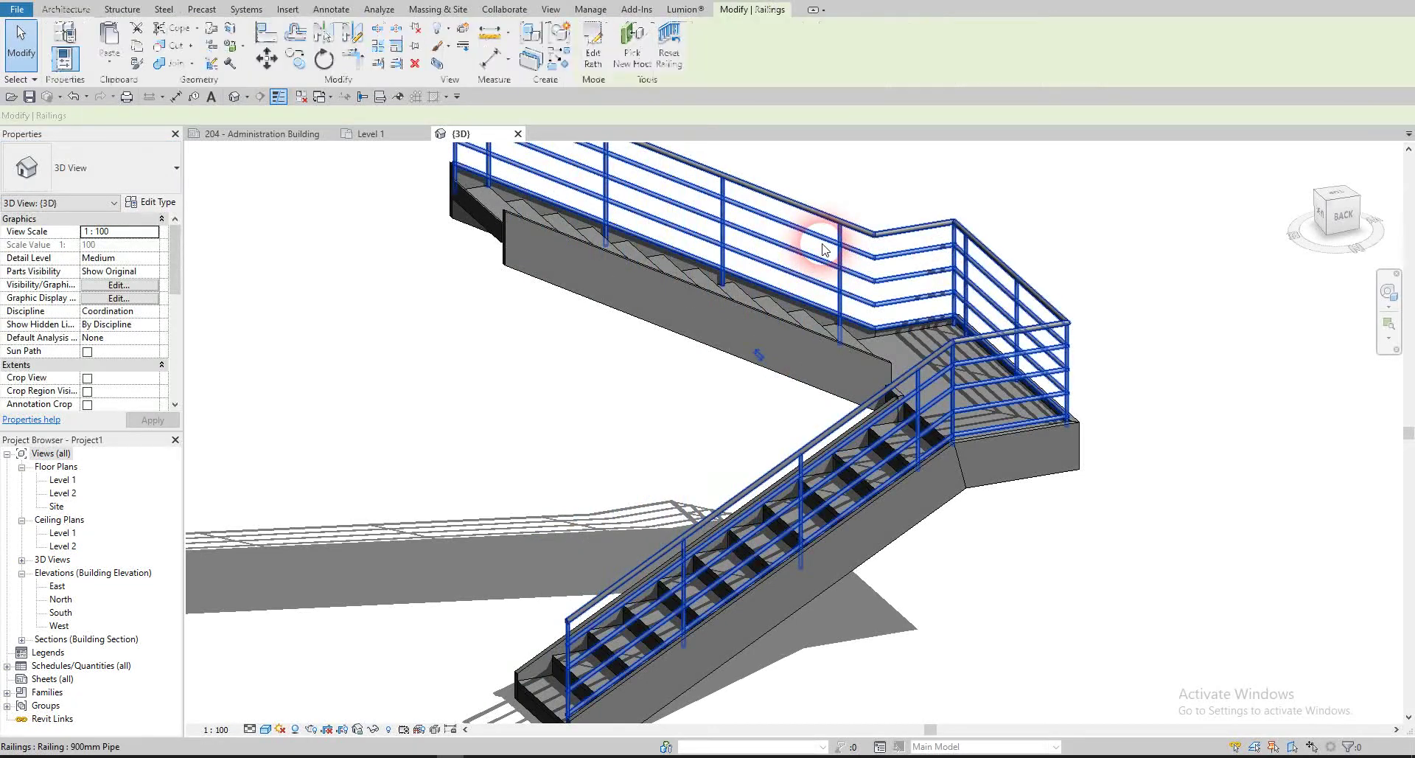
click(66, 173)
click(67, 177)
click(88, 231)
click(109, 183)
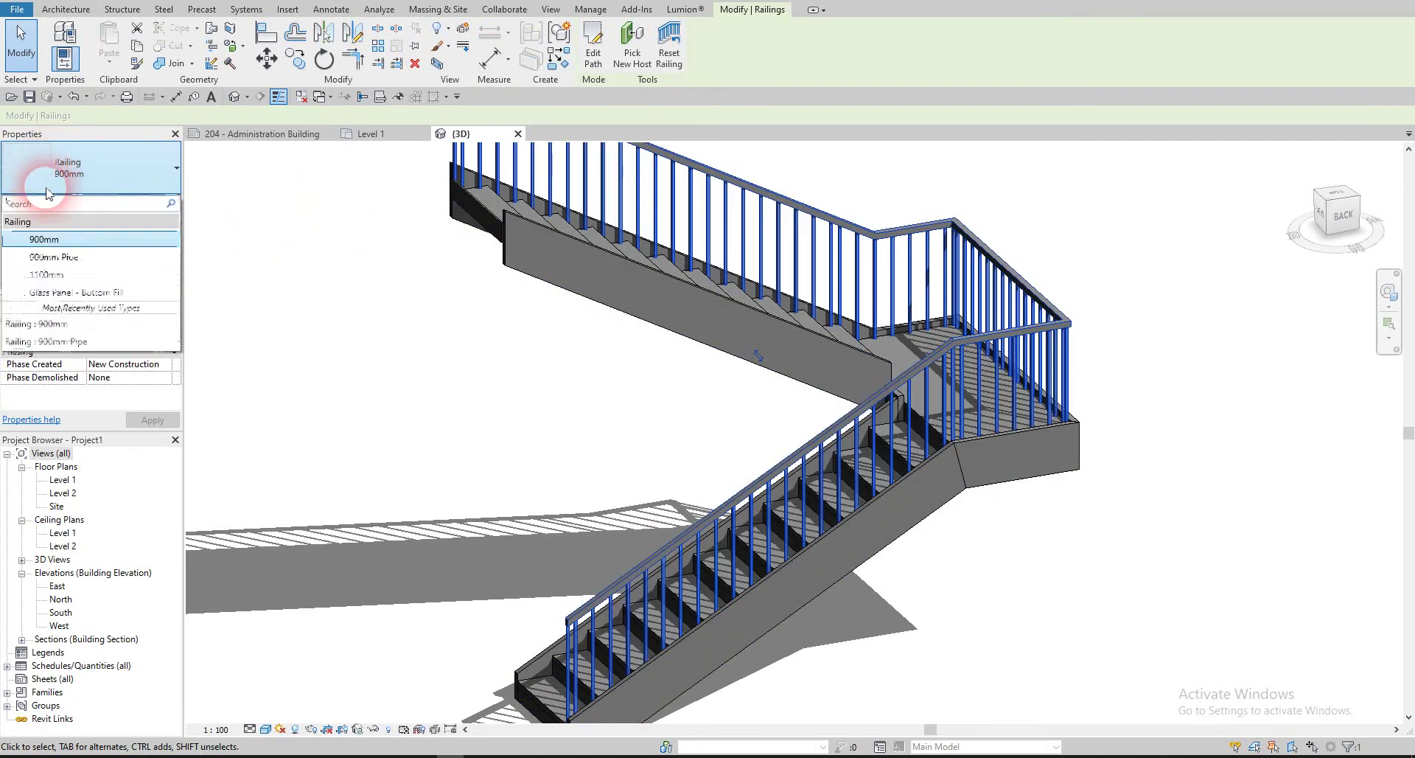
click(39, 290)
key(Escape)
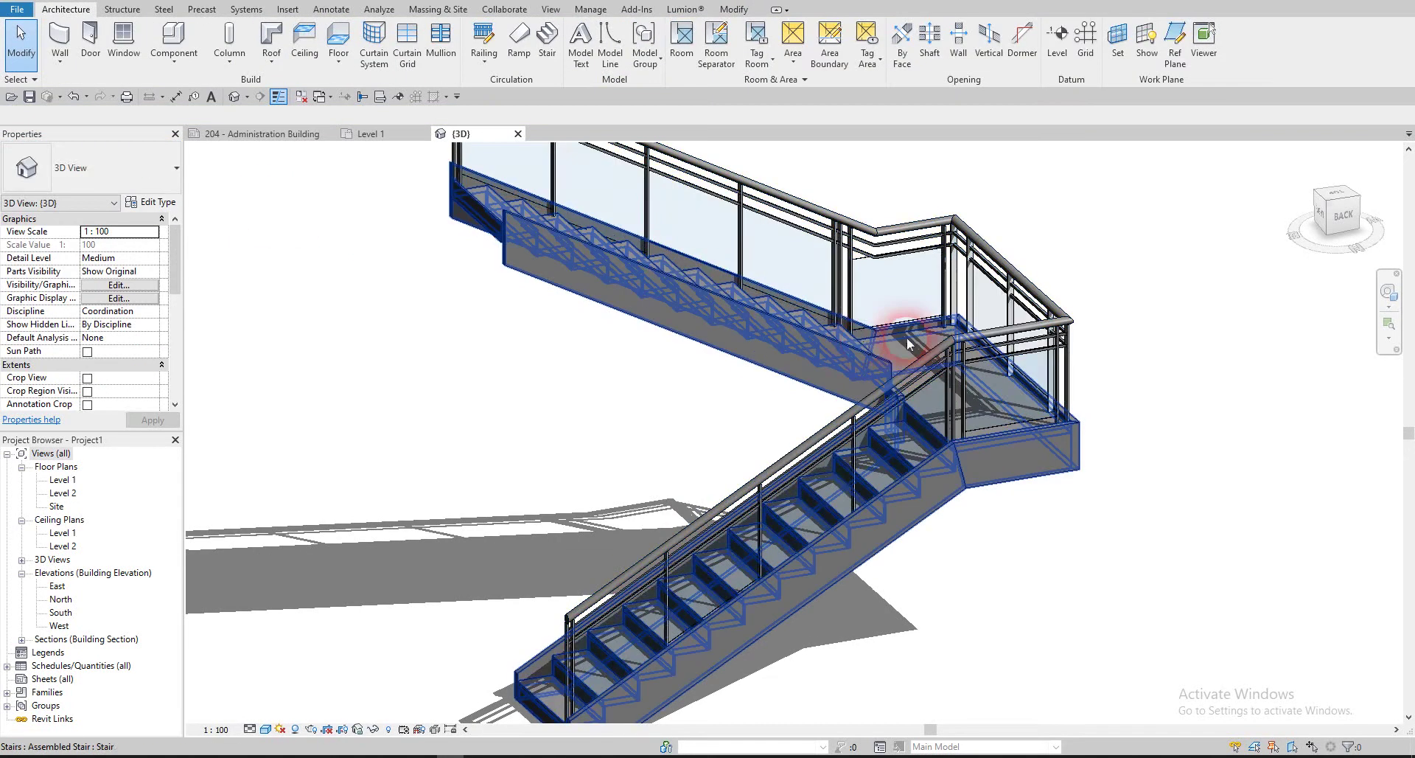
scroll(951, 367, down, 2)
shift+middle_drag(951, 367, 767, 354)
click(776, 442)
shift+middle_drag(770, 442, 805, 442)
click(752, 498)
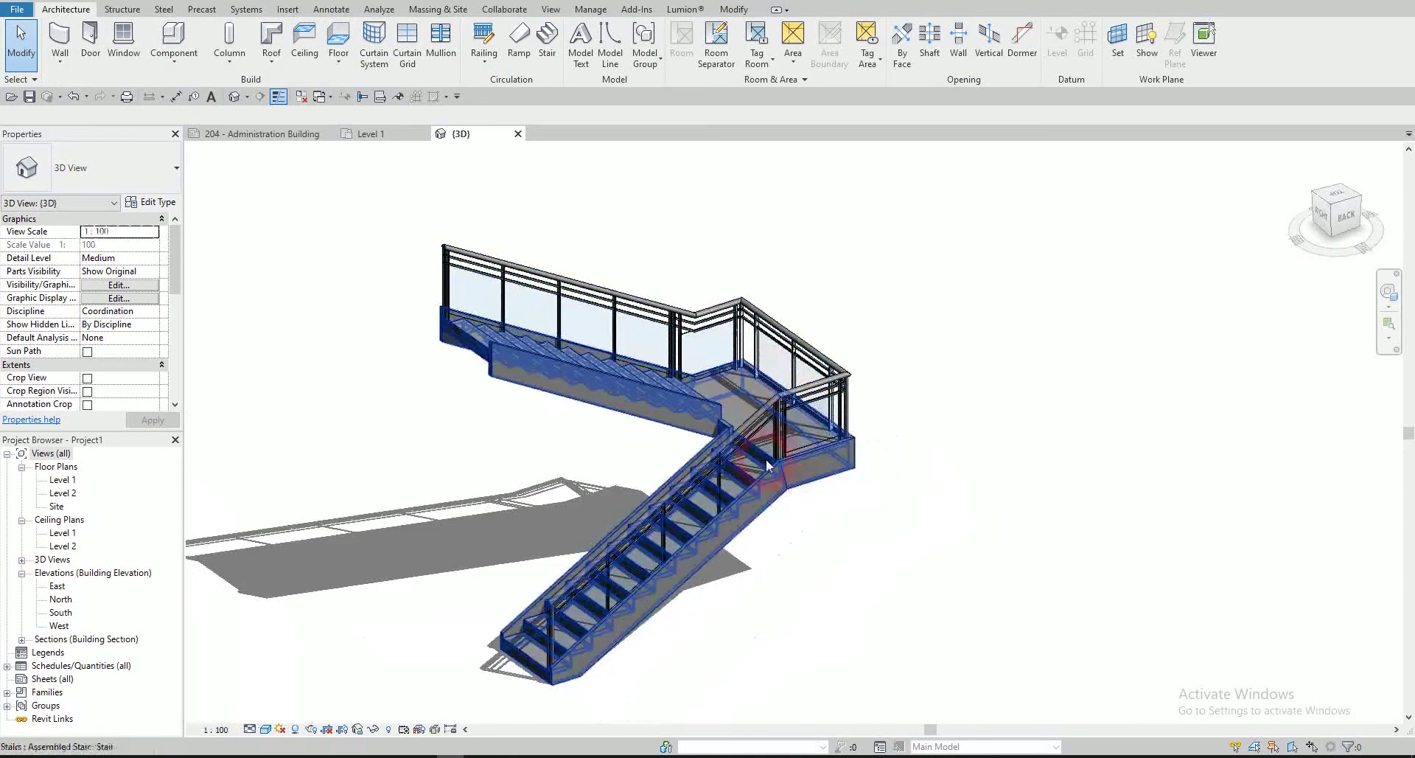
- Change the stair outside the building from its assembled type to the Precast Stair type
scroll(511, 401, up, 5)
shift+middle_drag(511, 401, 568, 343)
click(580, 334)
shift+middle_drag(742, 356, 439, 292)
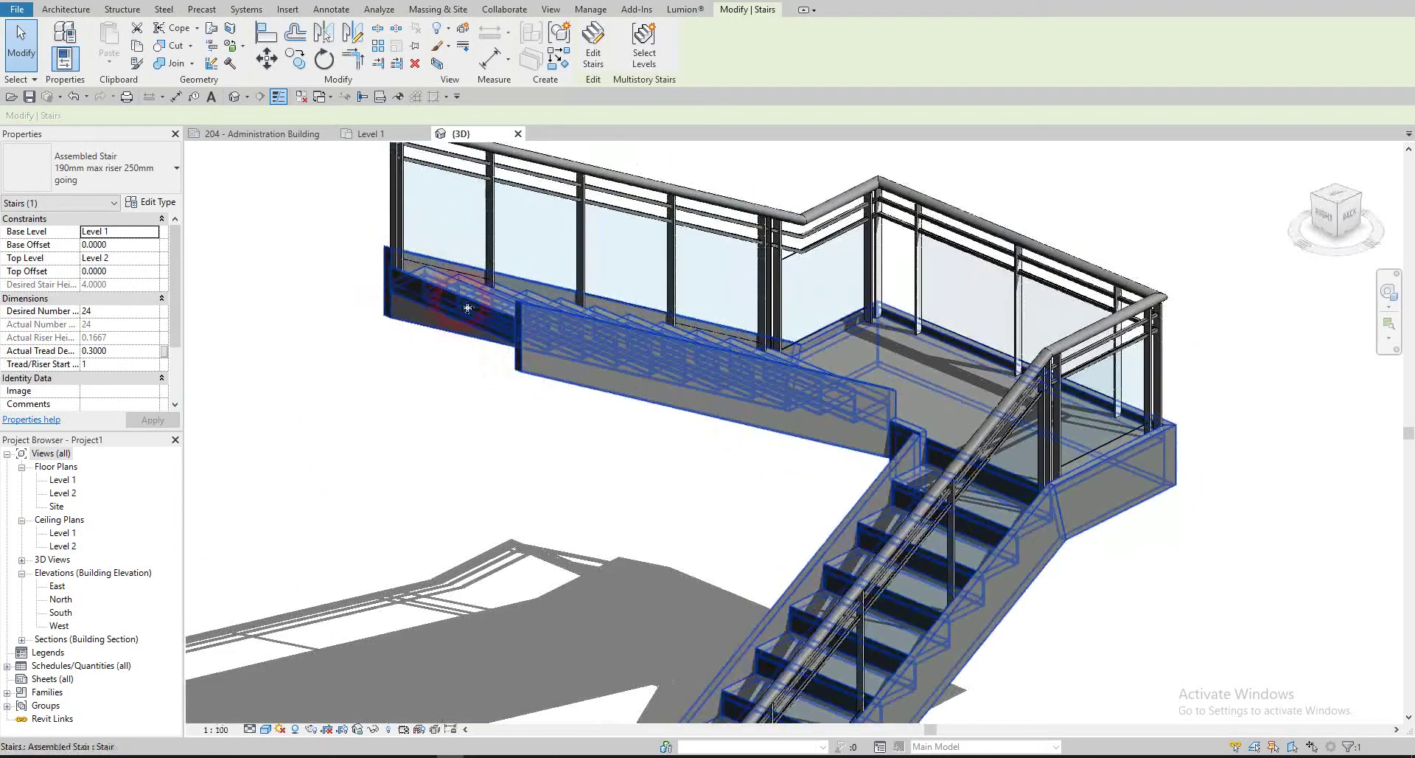
scroll(676, 401, down, 2)
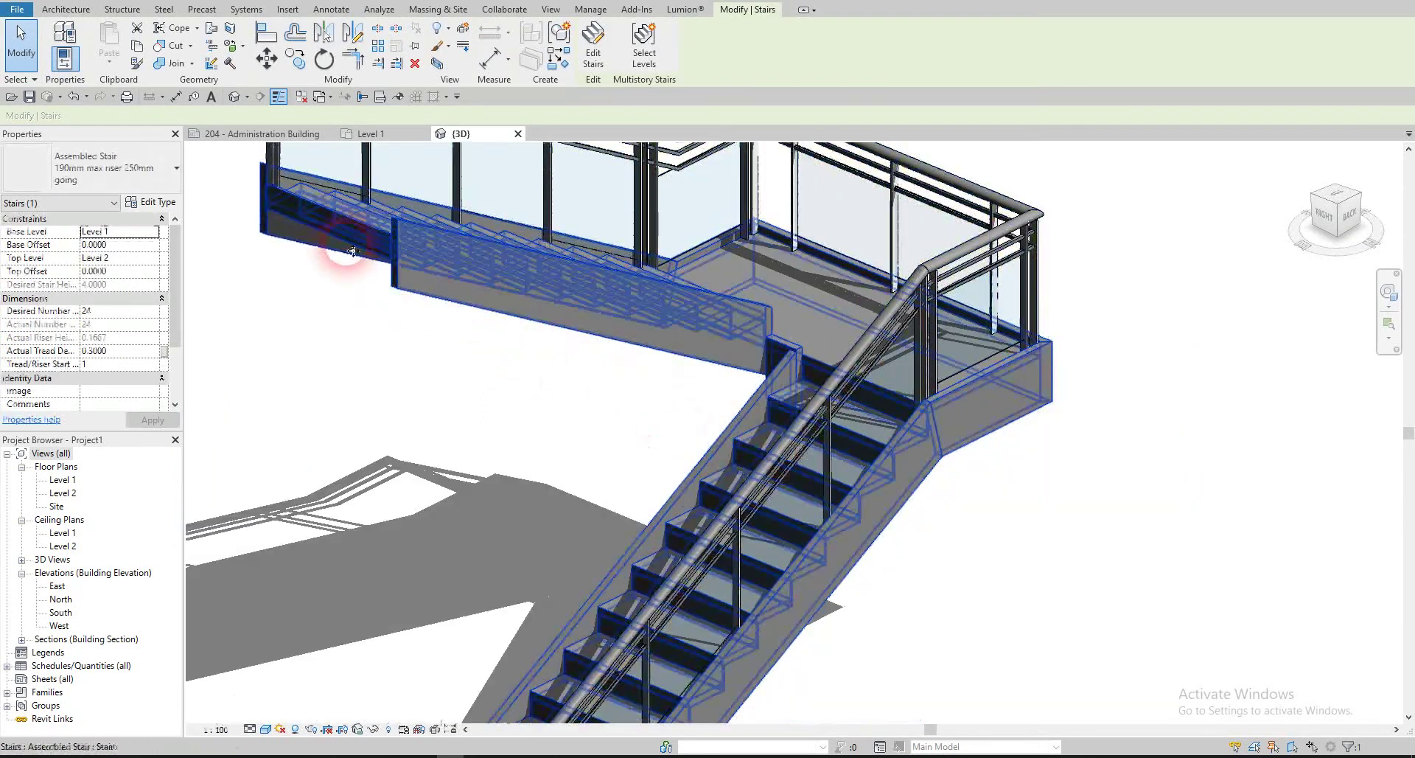
scroll(316, 221, up, 6)
scroll(386, 193, down, 5)
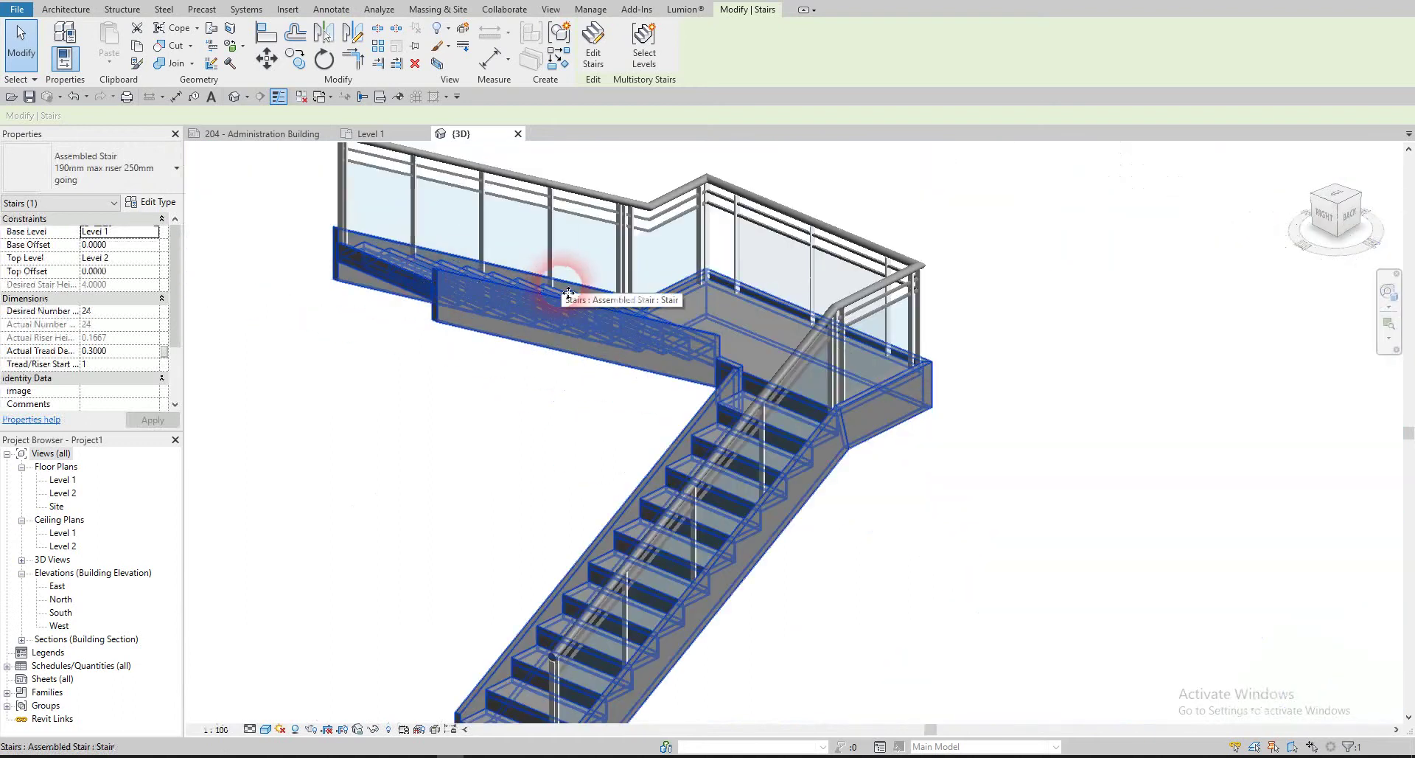
click(119, 169)
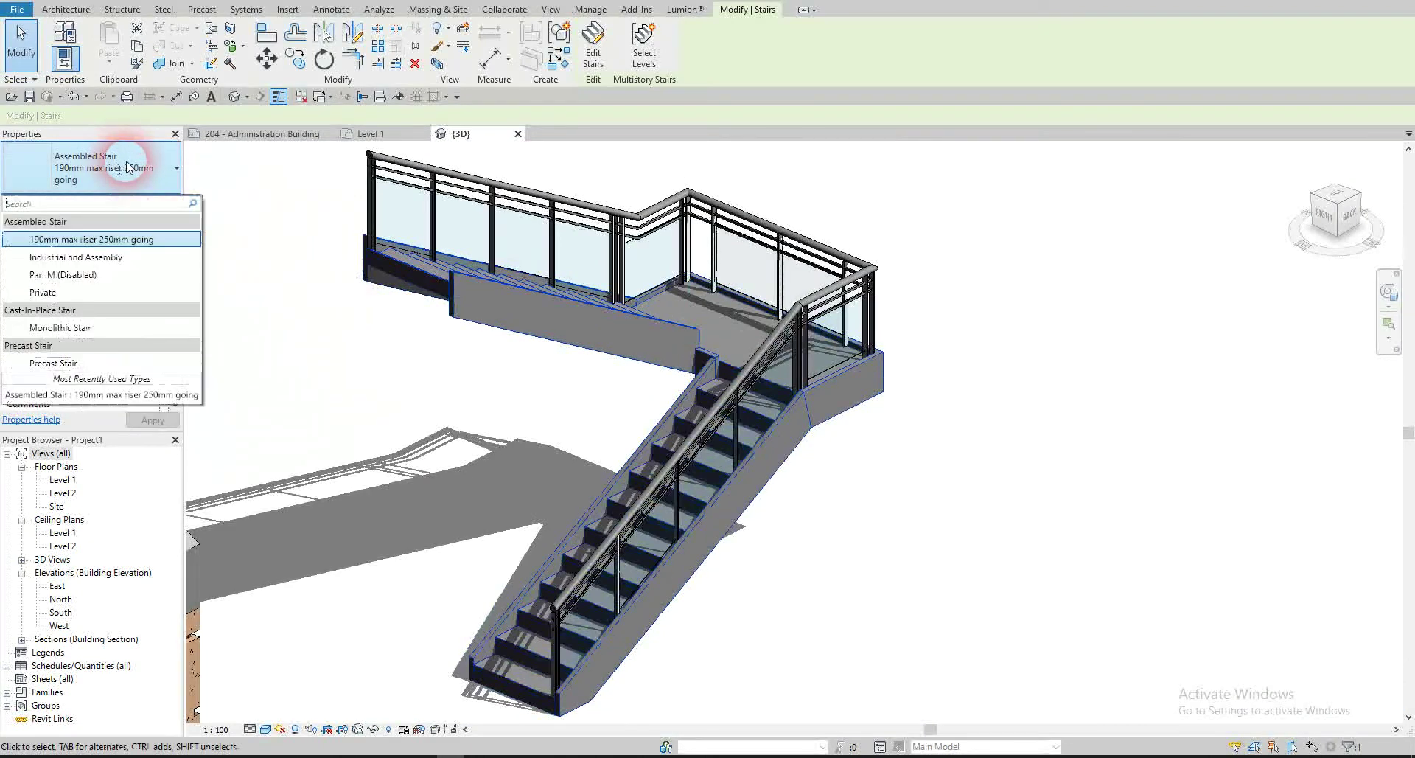
key(Escape)
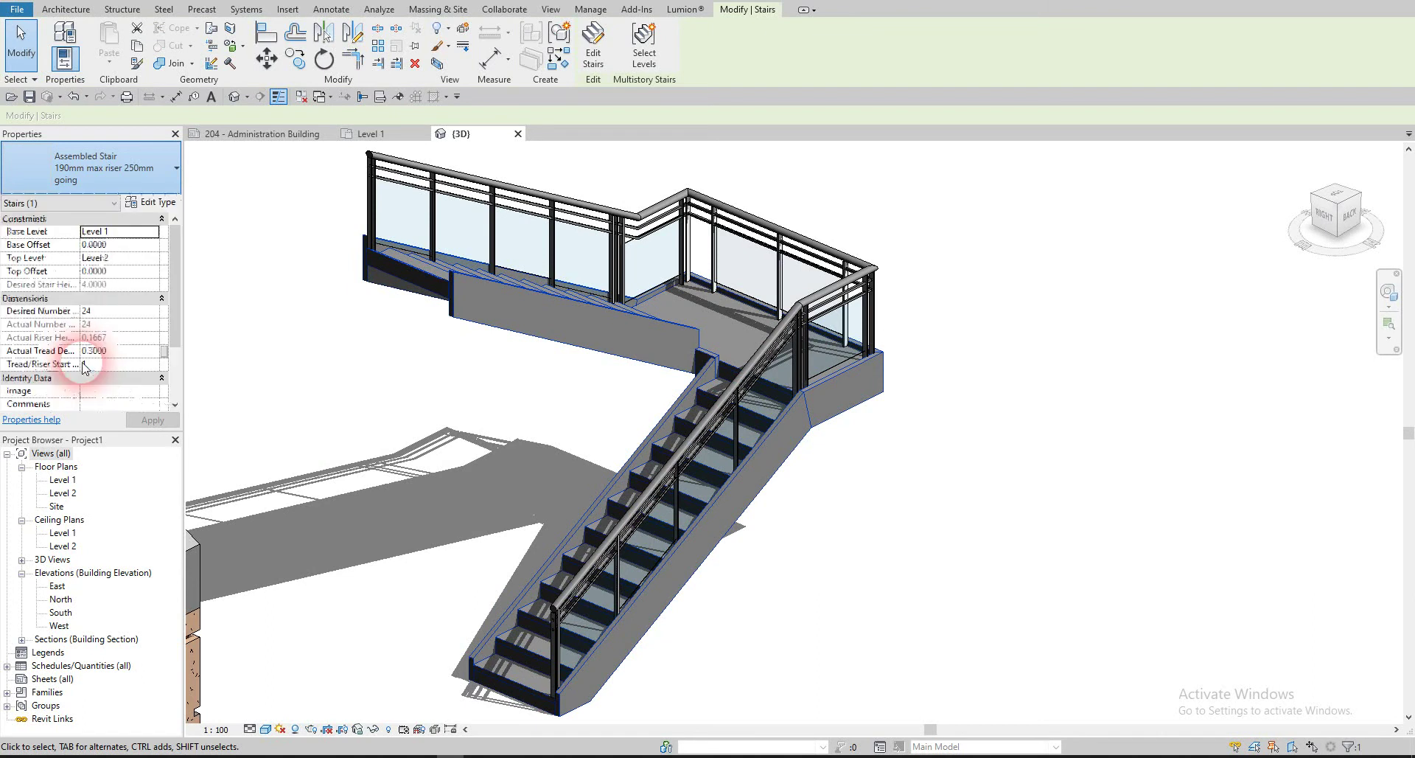
click(531, 332)
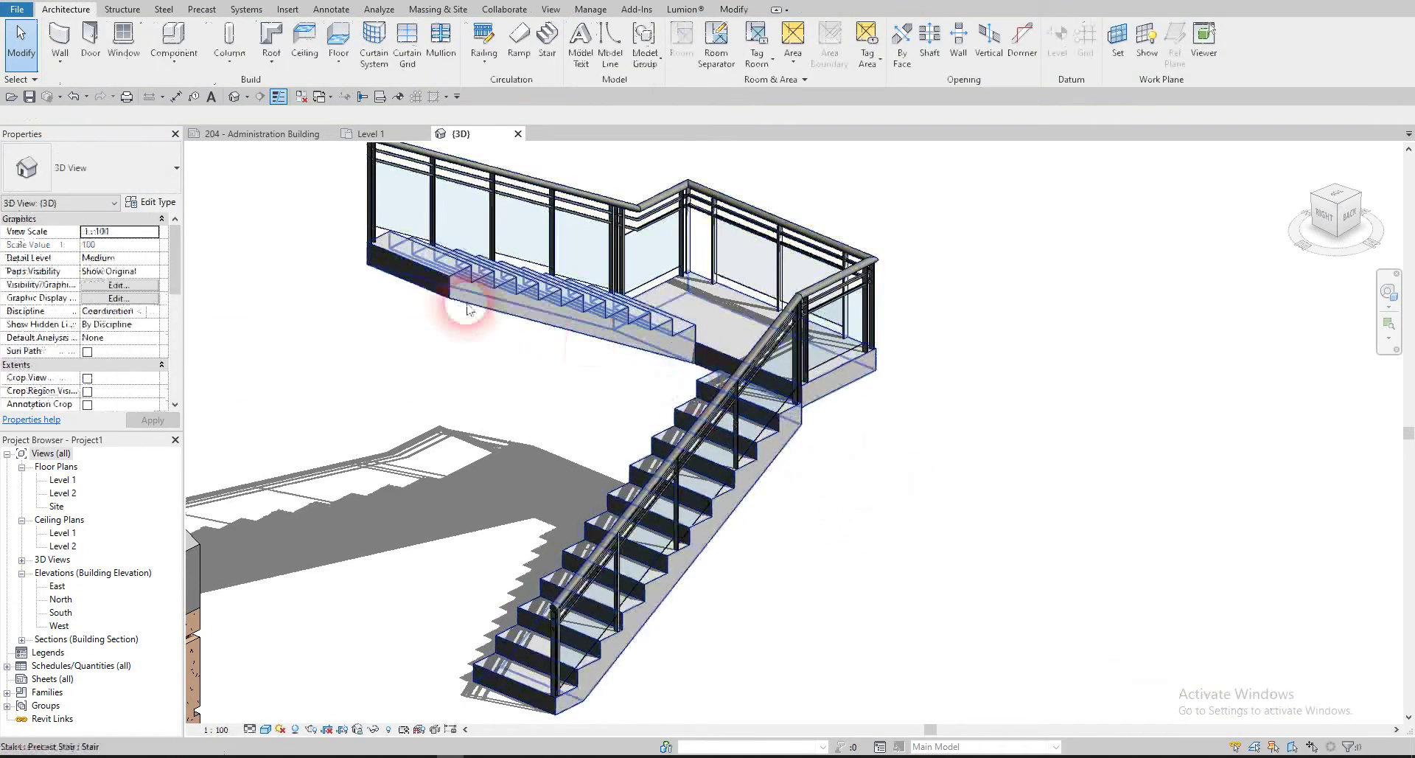
- Inspect the precast stair's upper flight and landing up close, and review the stair's type properties
scroll(467, 310, up, 3)
click(774, 342)
shift+middle_drag(853, 373, 557, 282)
scroll(602, 310, down, 2)
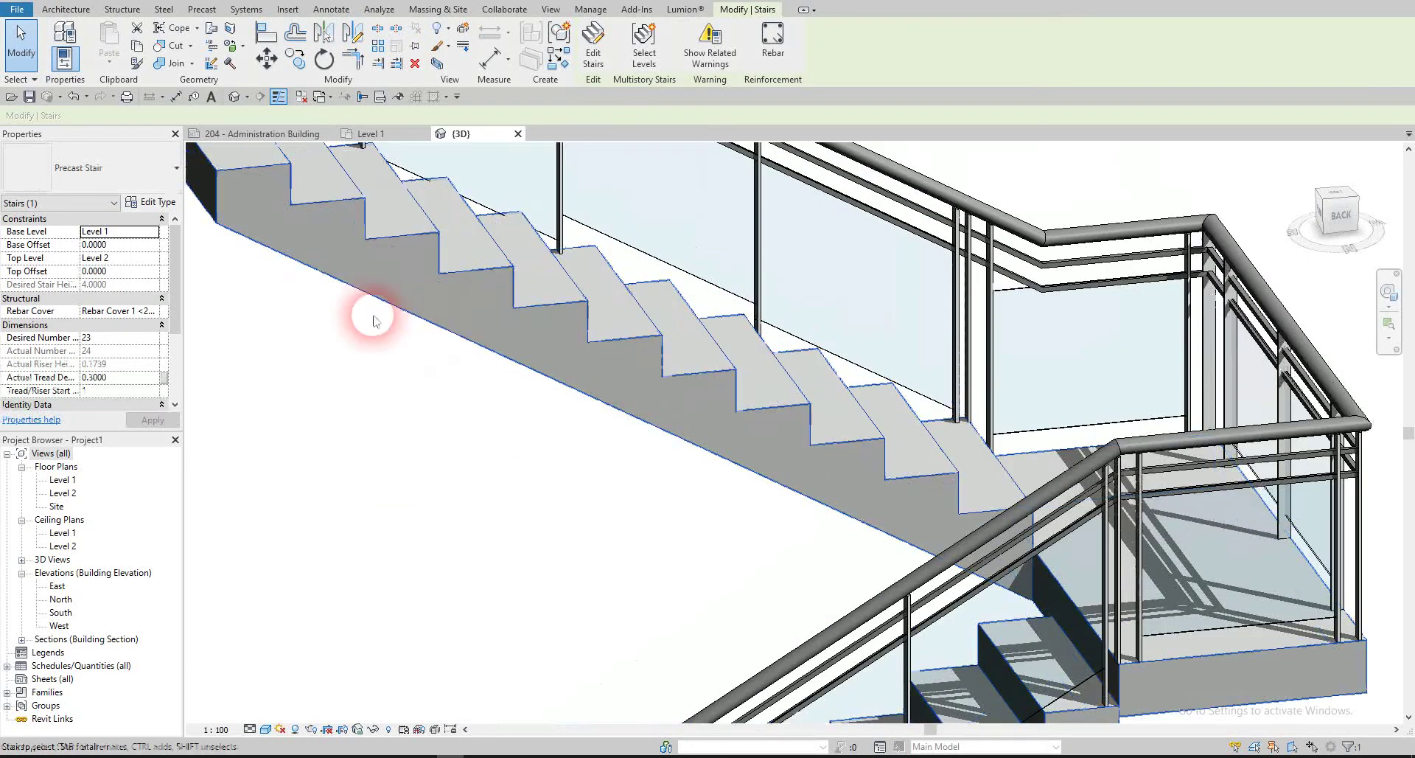
scroll(307, 305, down, 2)
click(343, 306)
click(395, 300)
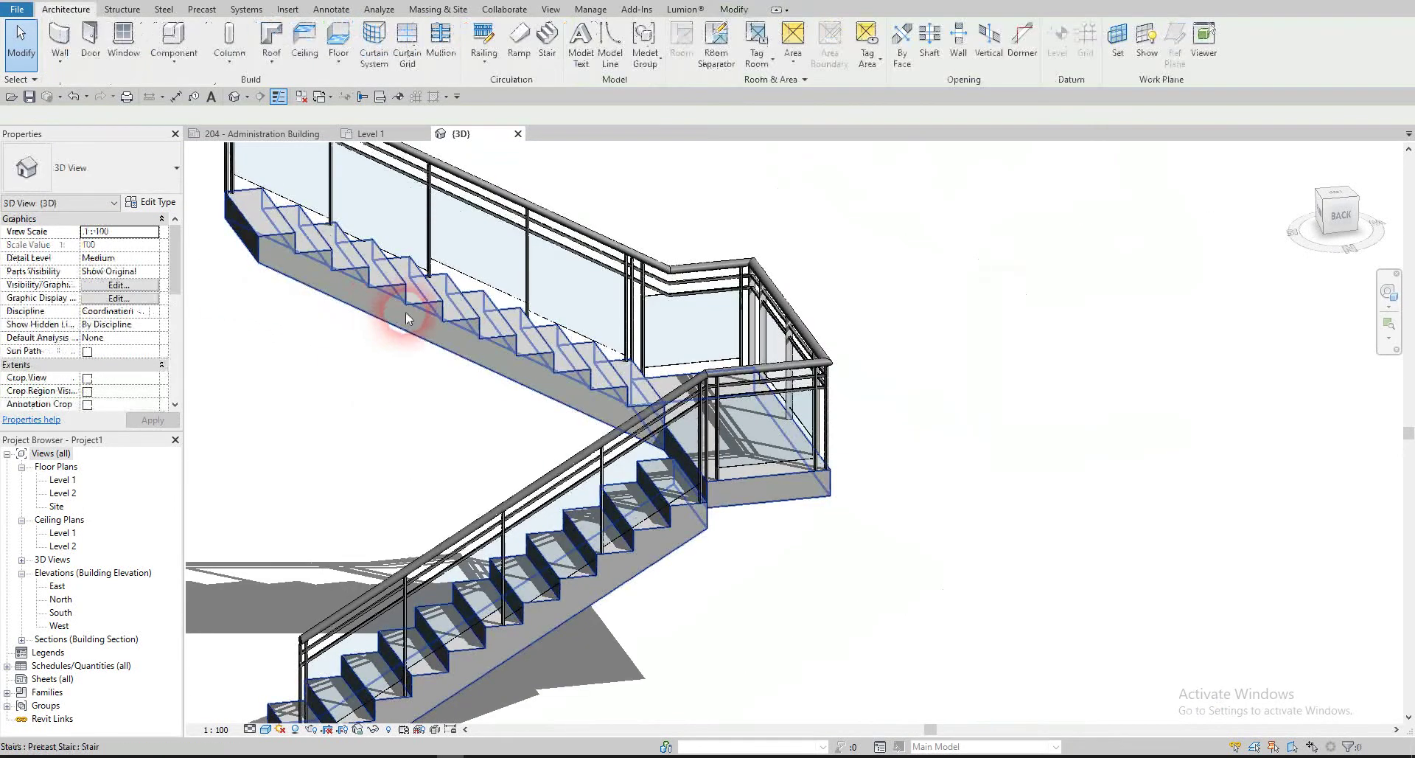
click(138, 274)
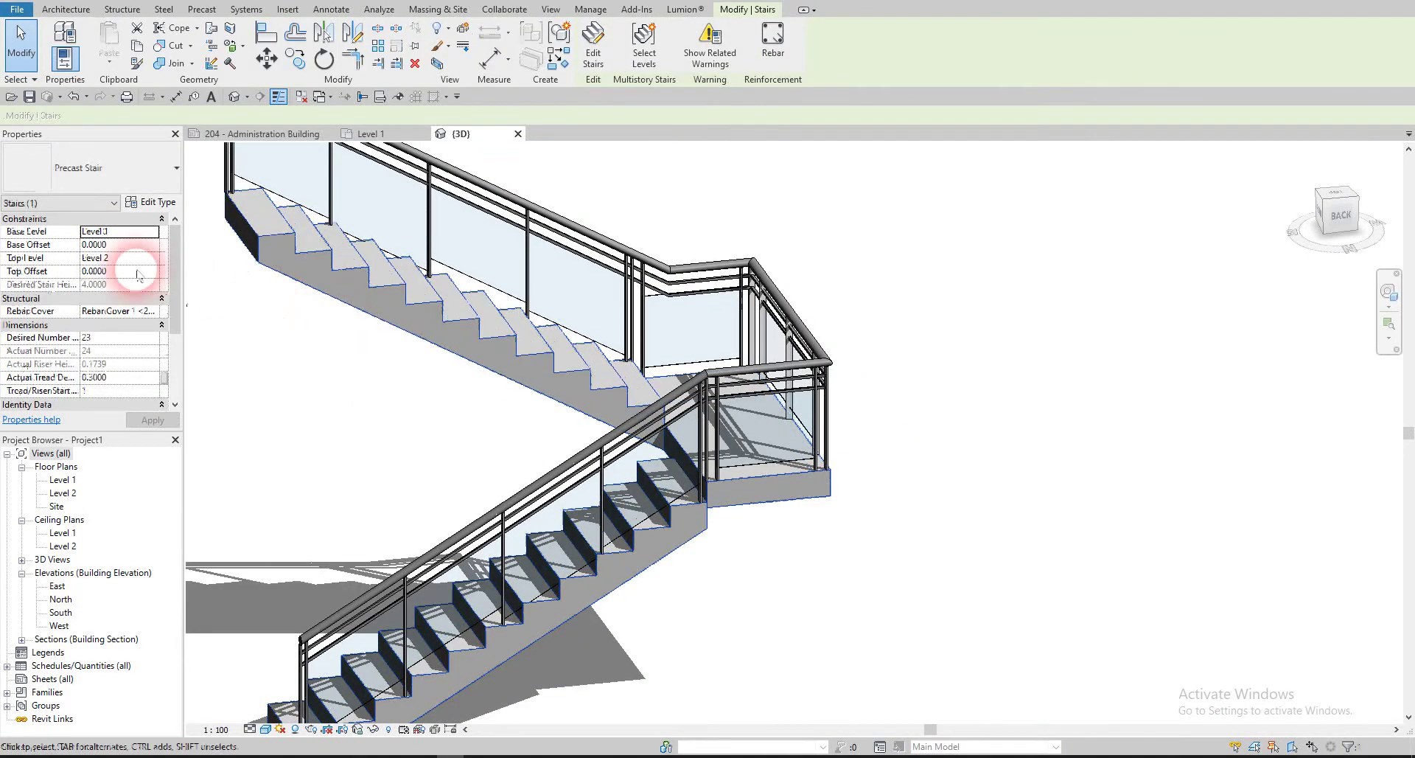
click(157, 202)
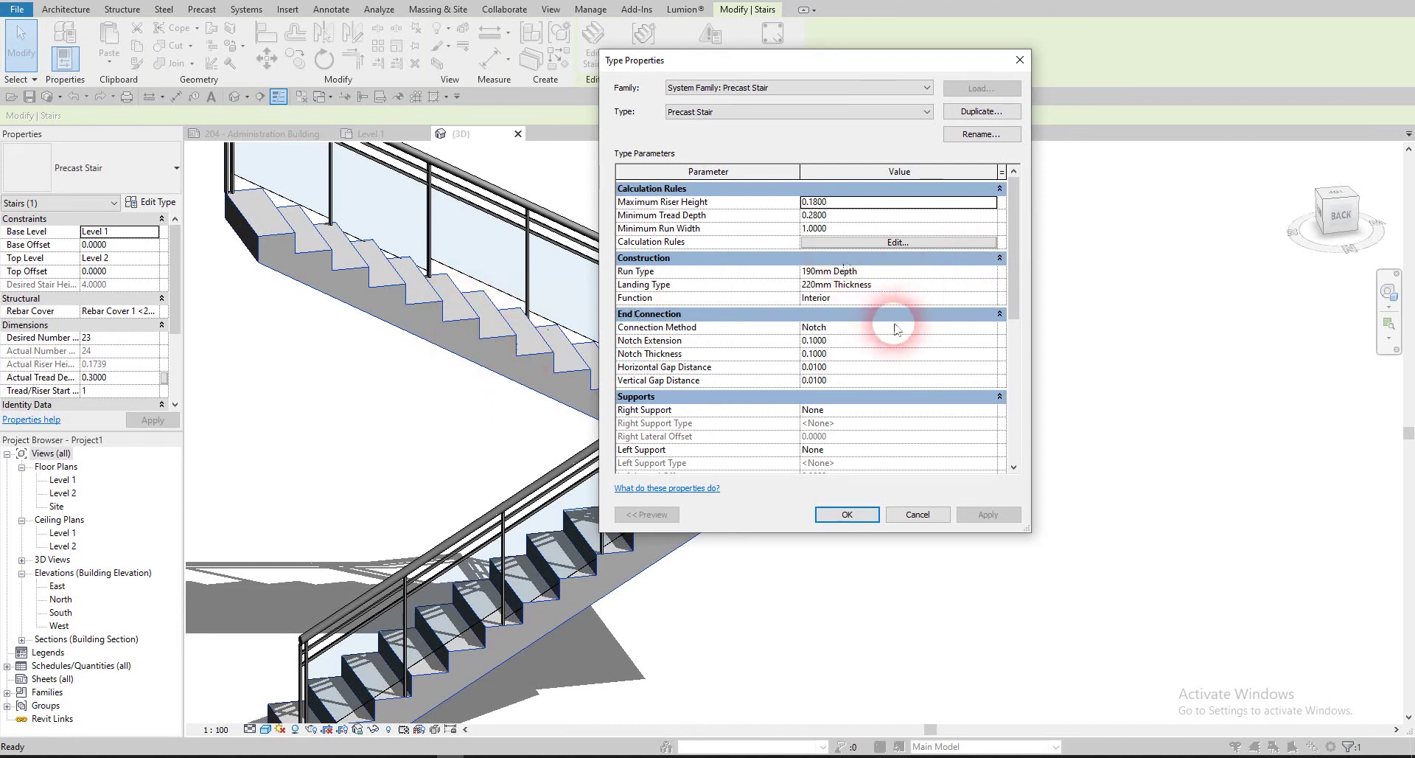
click(1020, 60)
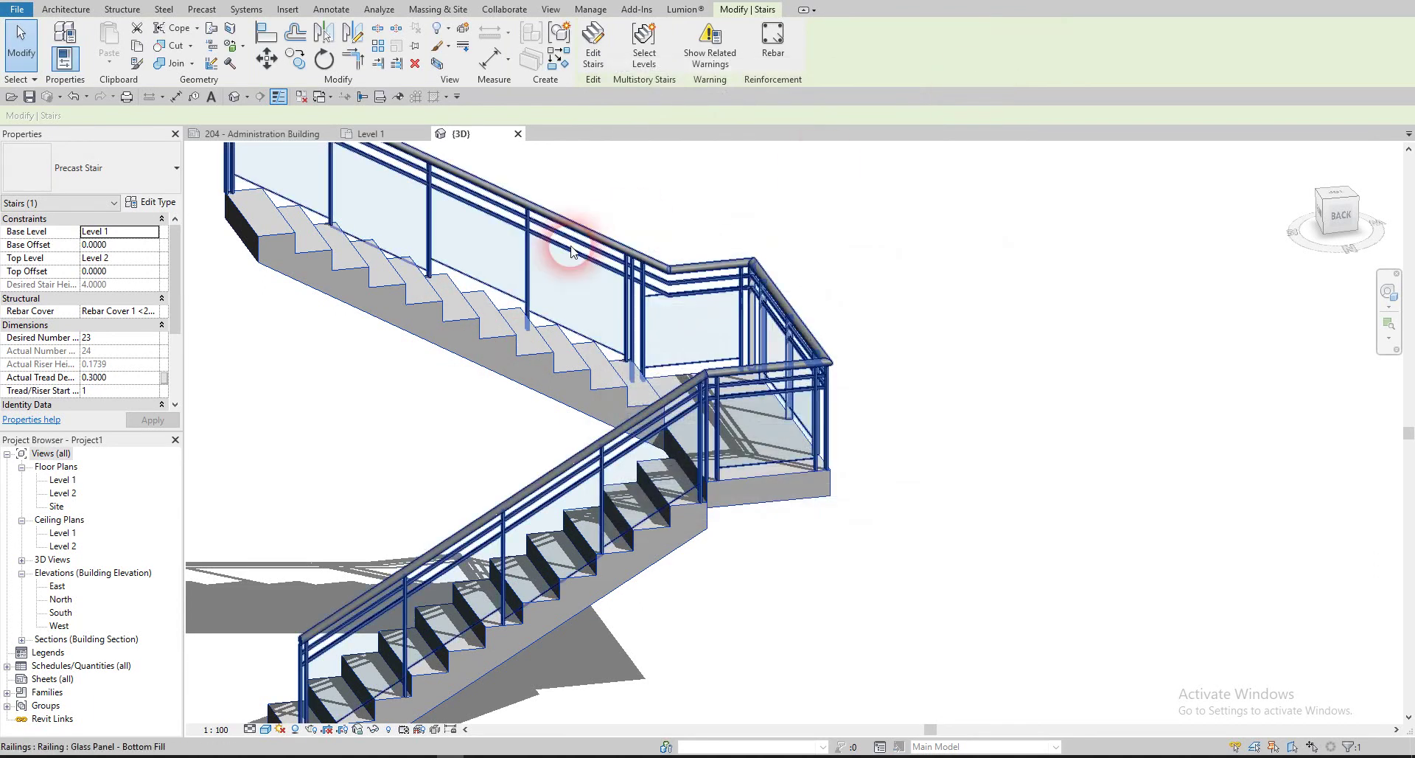
- Open the precast stair for component editing at its upper flight
double_click(535, 342)
scroll(523, 346, up, 8)
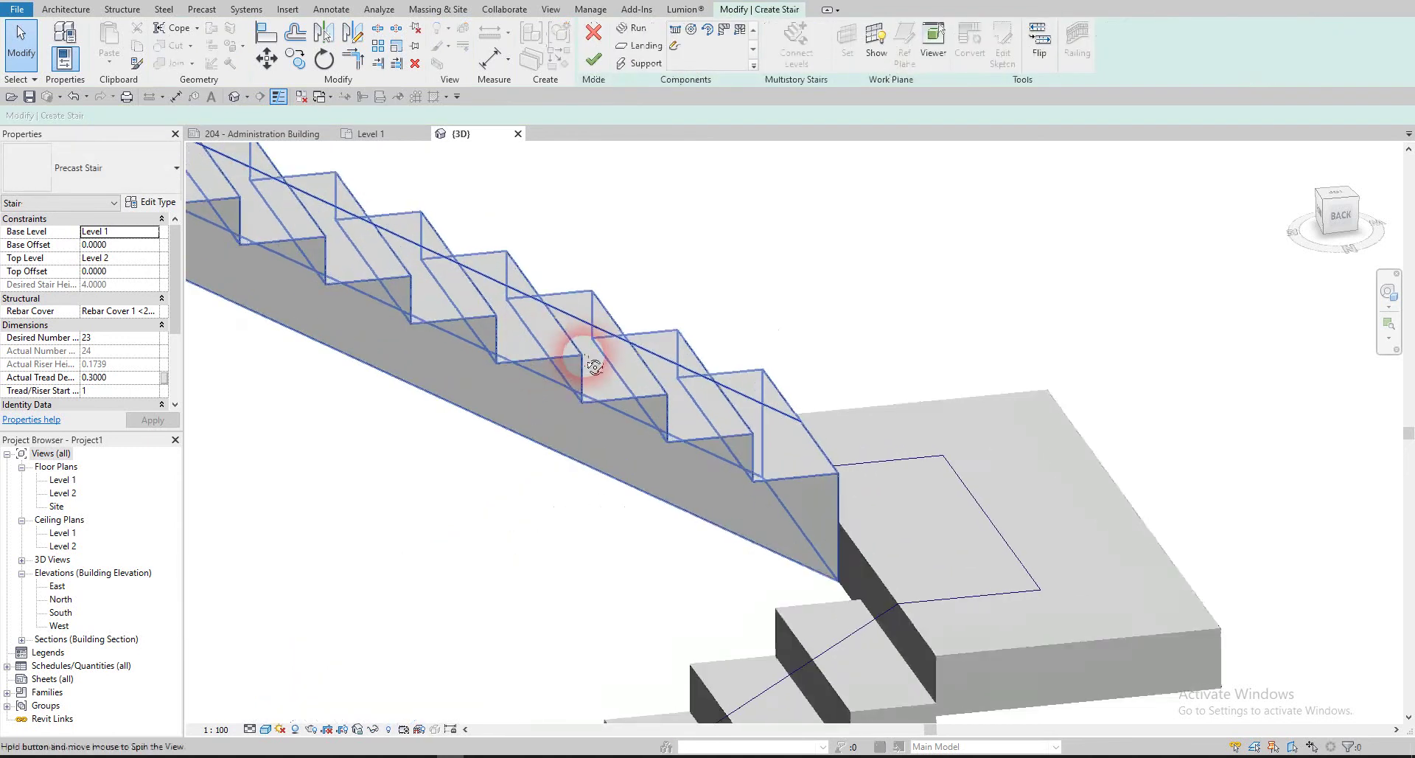